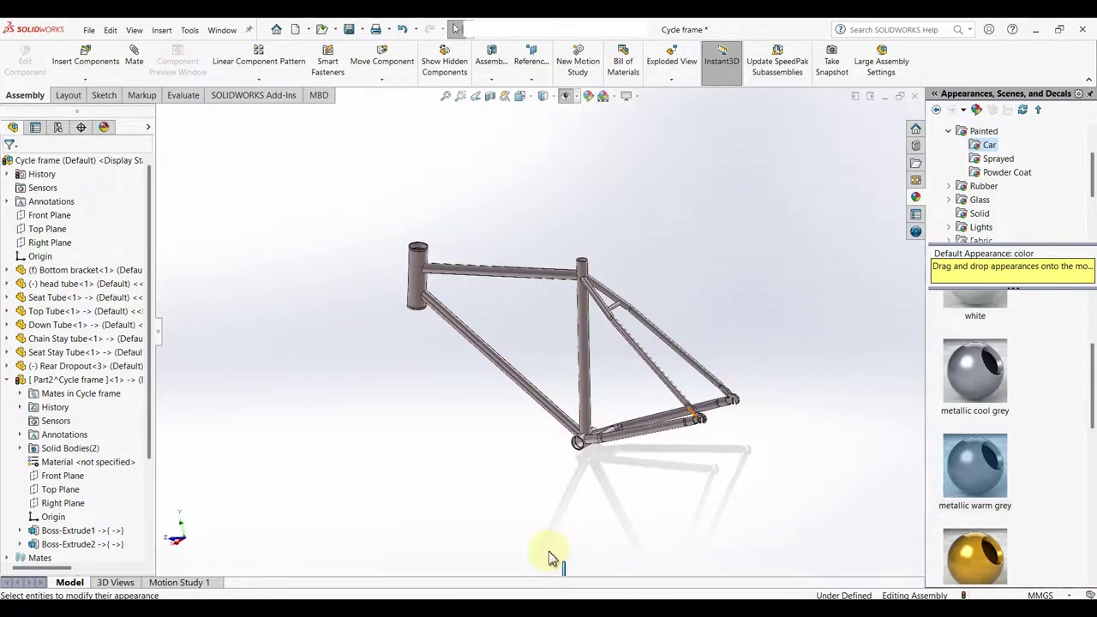
- Try metallic gold, metallic cool grey, white and black appearances on the cycle frame
scroll(986, 515, down, 3)
scroll(986, 396, up, 1)
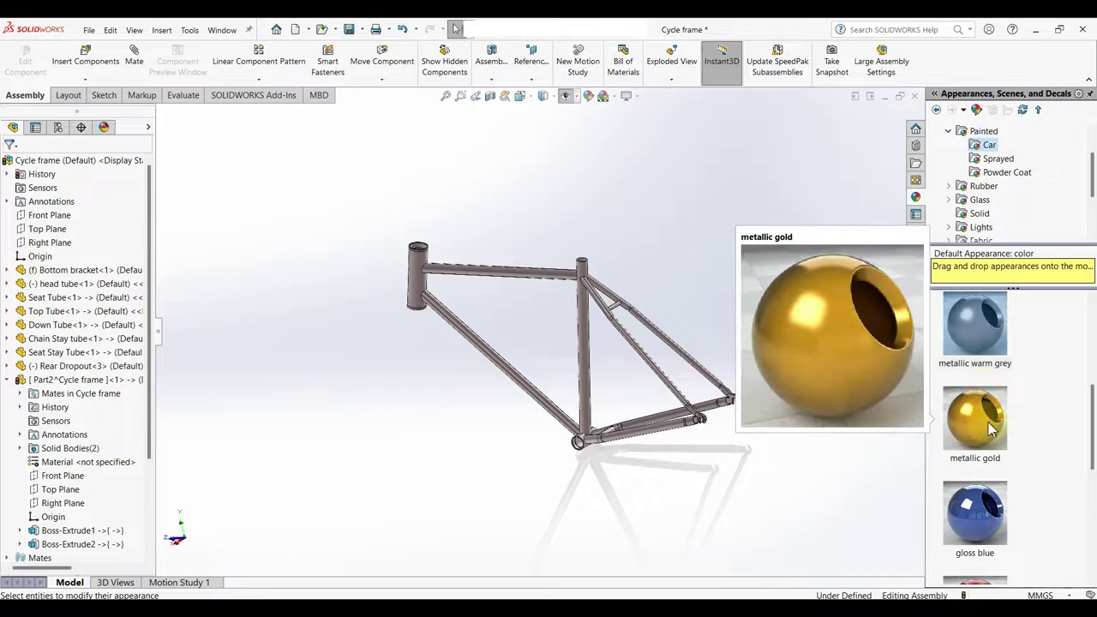
click(988, 395)
scroll(989, 395, up, 1)
click(989, 395)
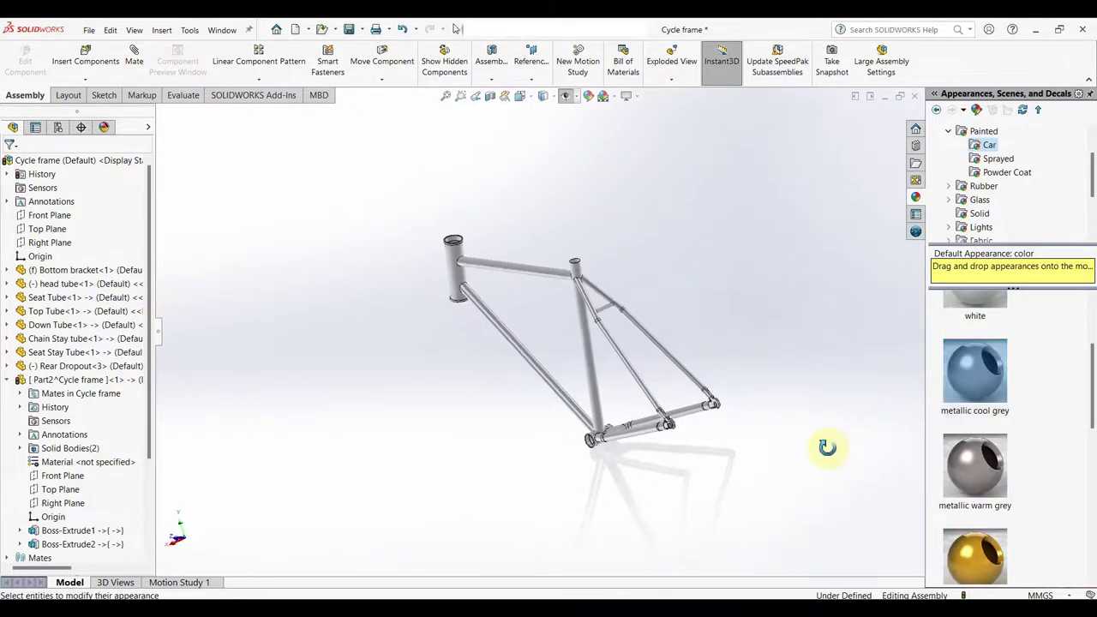
scroll(991, 403, up, 1)
click(988, 416)
click(974, 326)
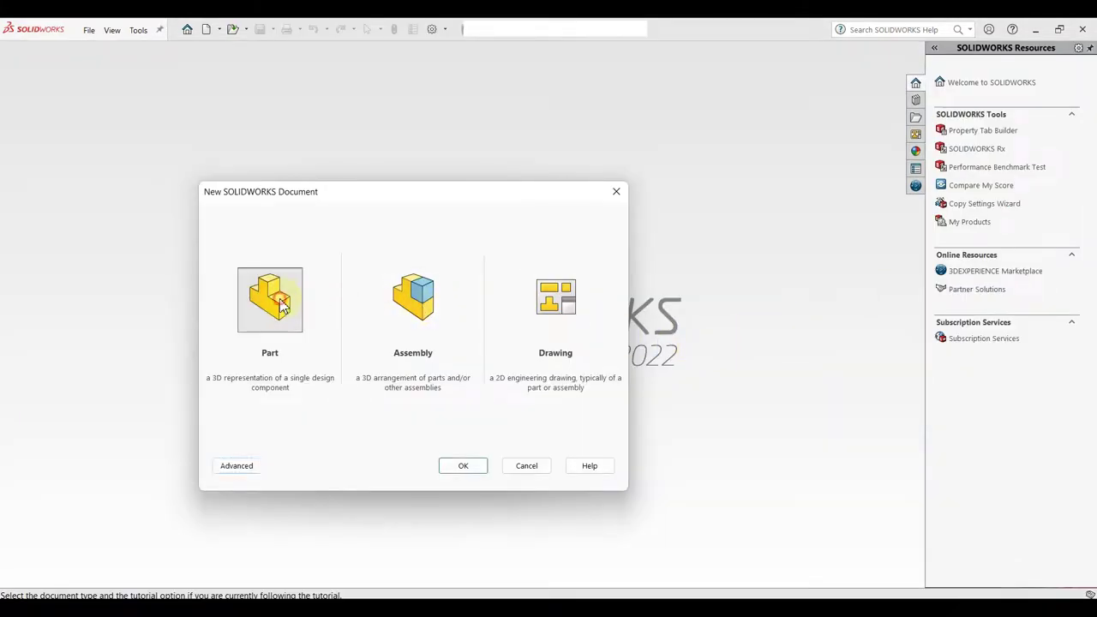
- Create Part1 and open a new sketch on its Right Plane
click(462, 467)
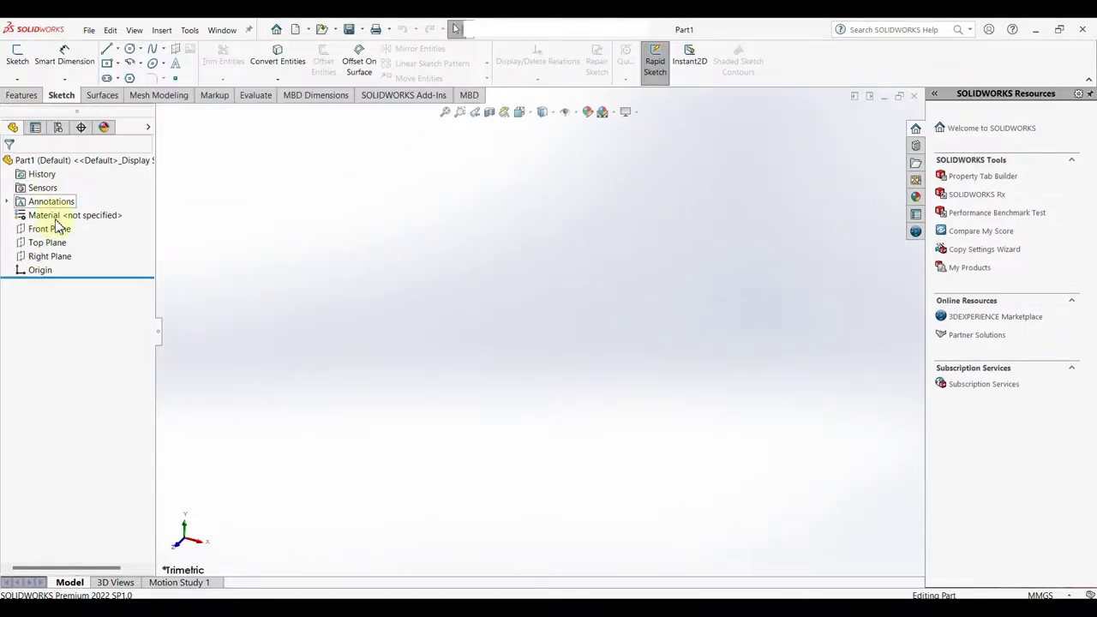
click(54, 229)
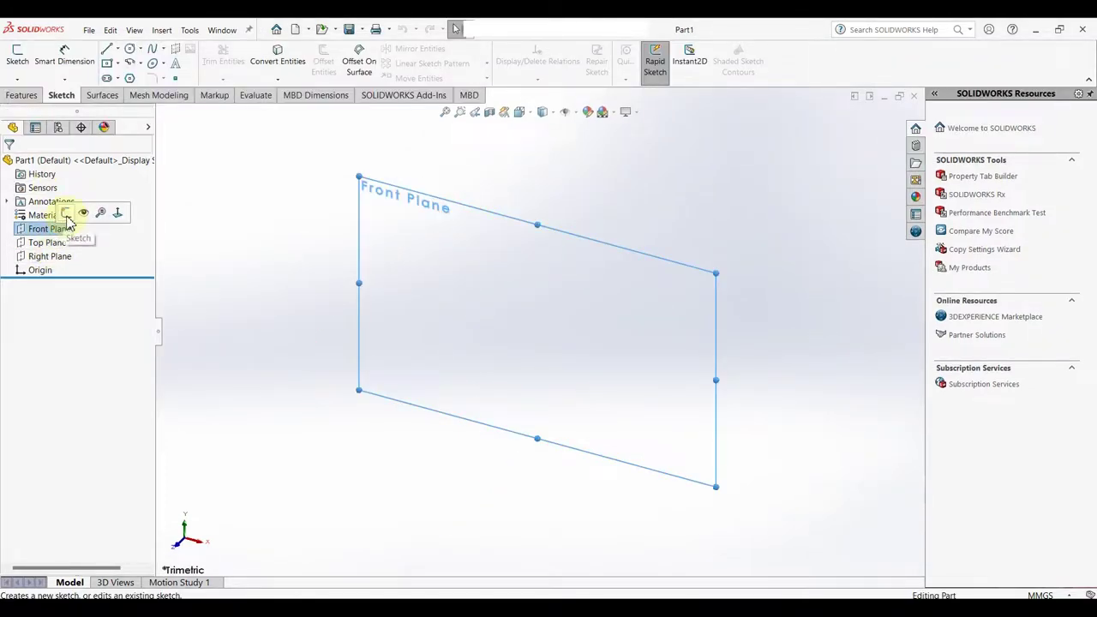
click(60, 256)
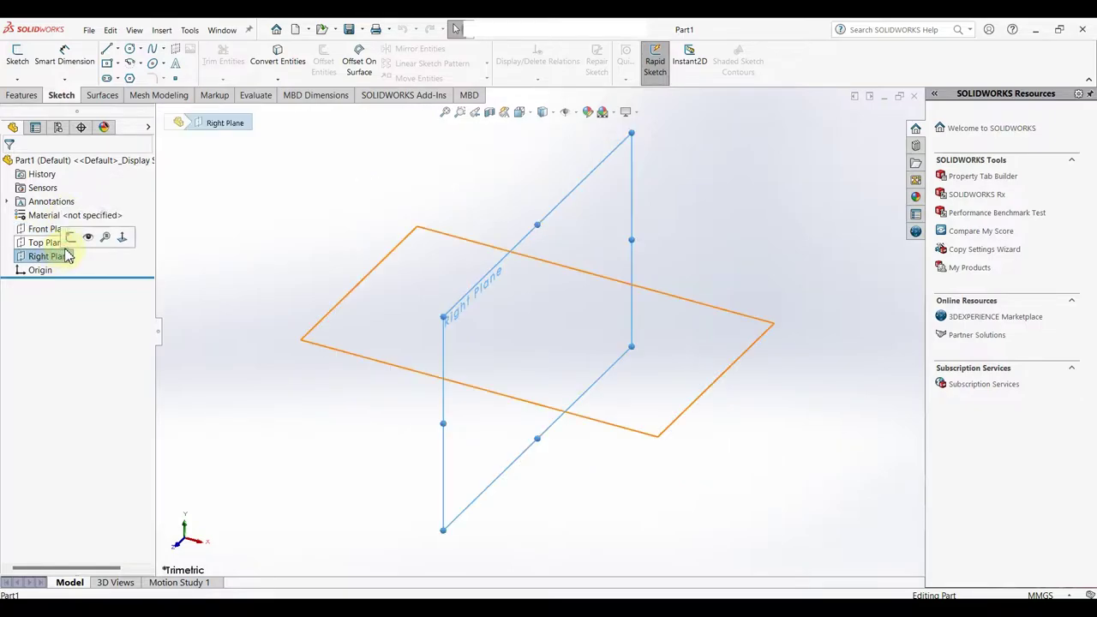
click(72, 242)
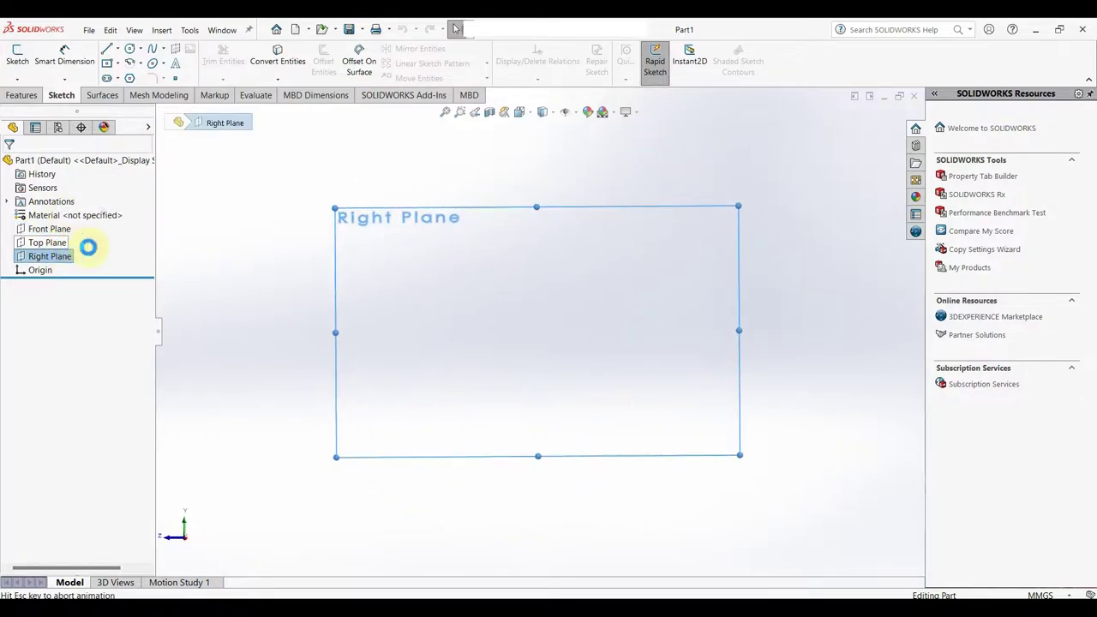
- Draw two concentric circles centred on the origin
key(c)
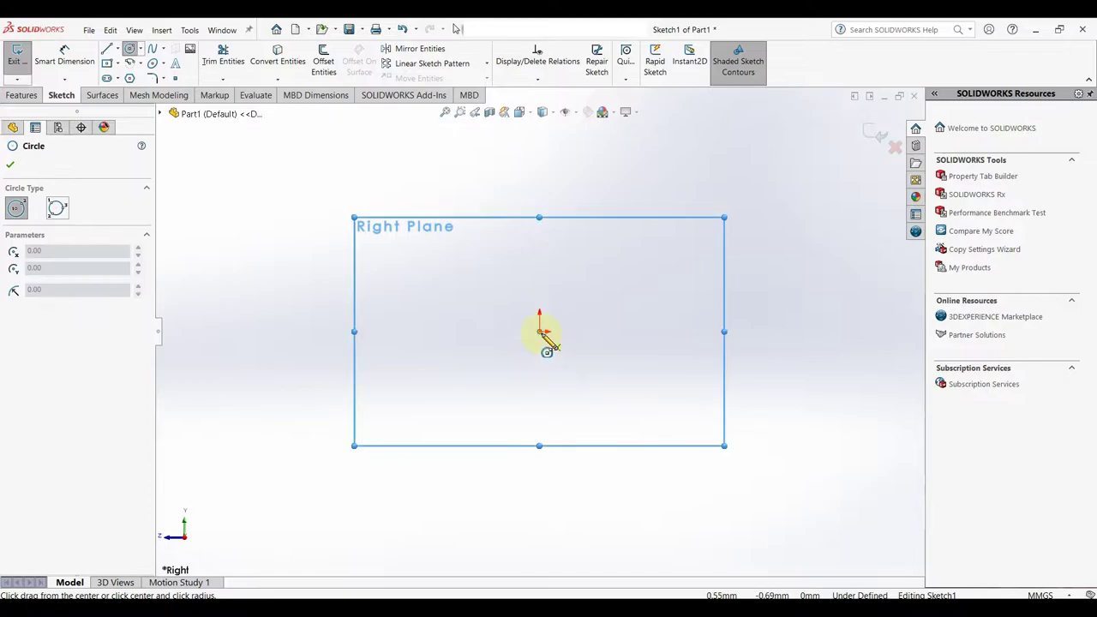
click(540, 331)
click(629, 336)
right_click(632, 337)
click(666, 343)
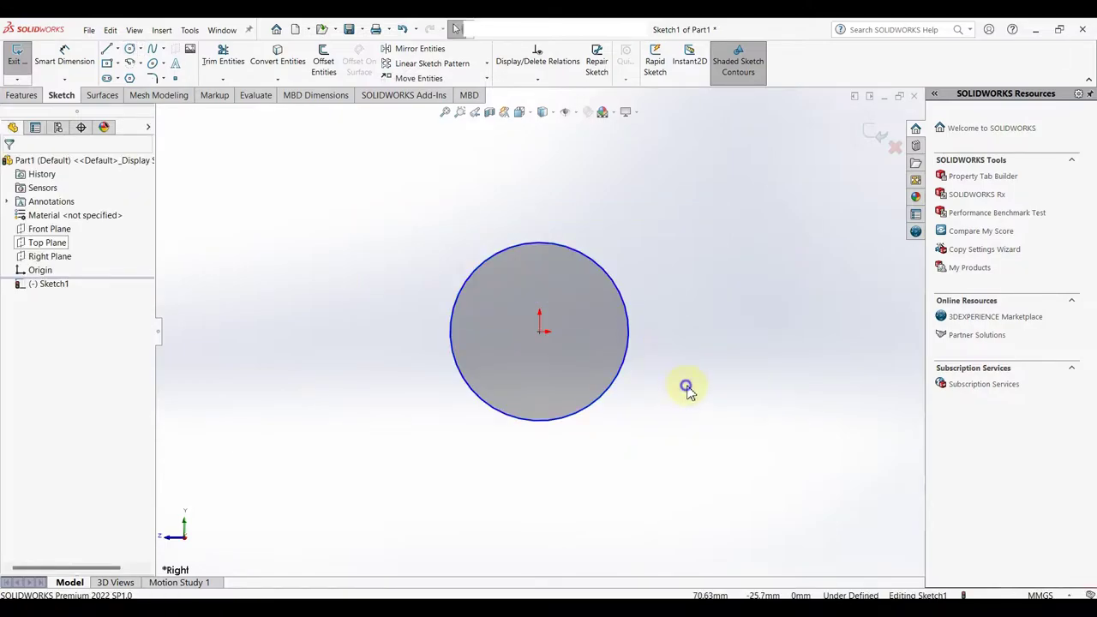
key(c)
click(539, 332)
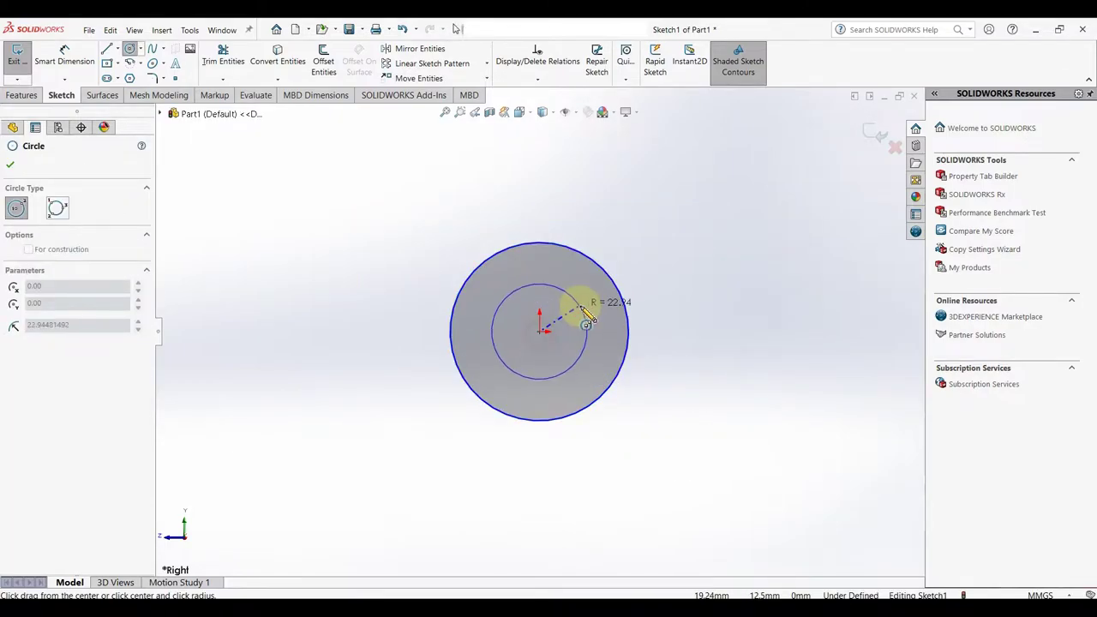
click(590, 295)
right_click(595, 298)
click(649, 305)
- Dimension the circles to Ø38.10 outer and Ø34.00 inner diameters
right_drag(691, 385, 691, 330)
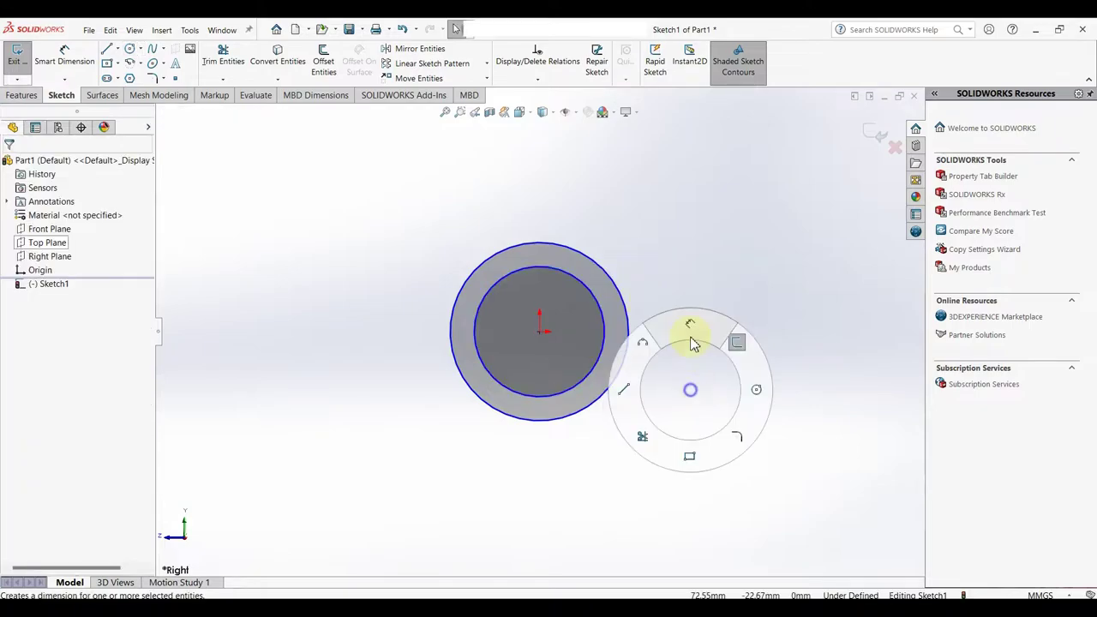
click(631, 354)
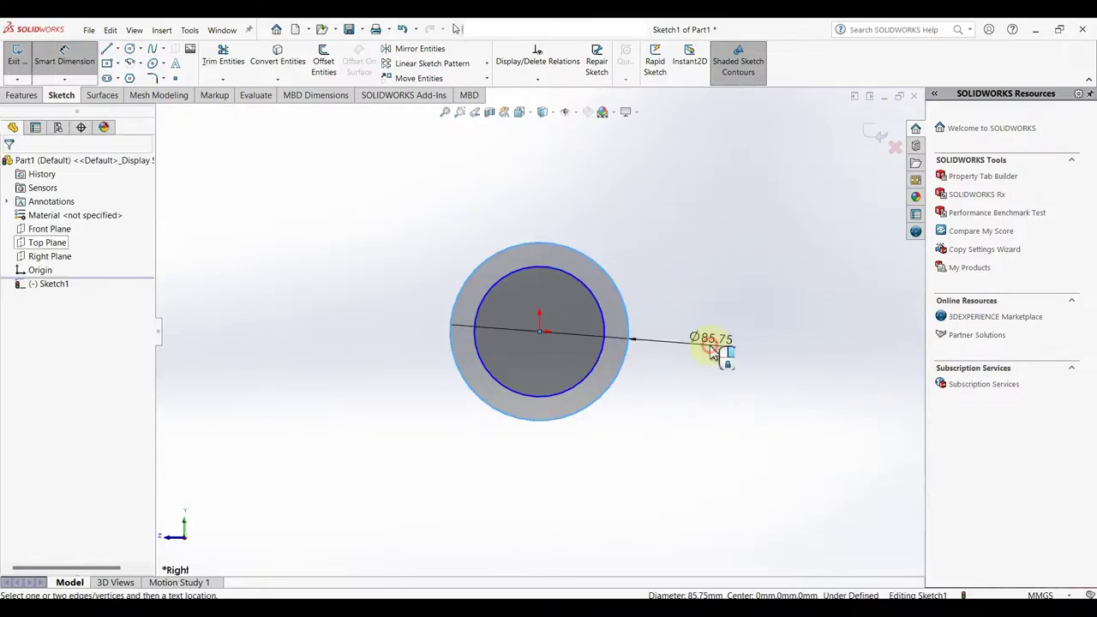
click(711, 346)
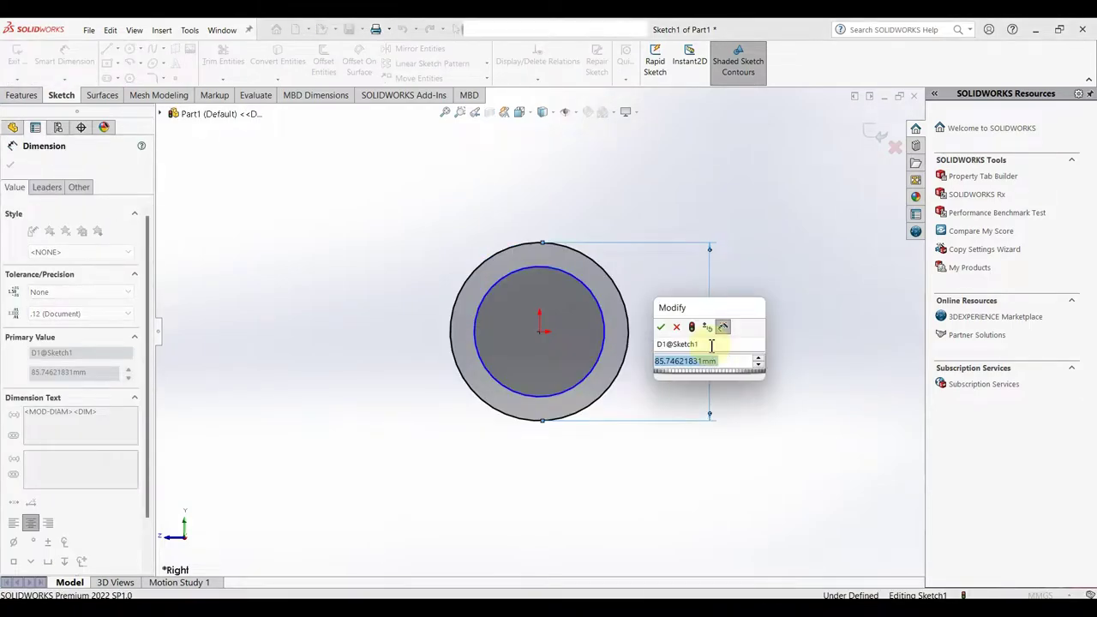
text(38.1)
key(Return)
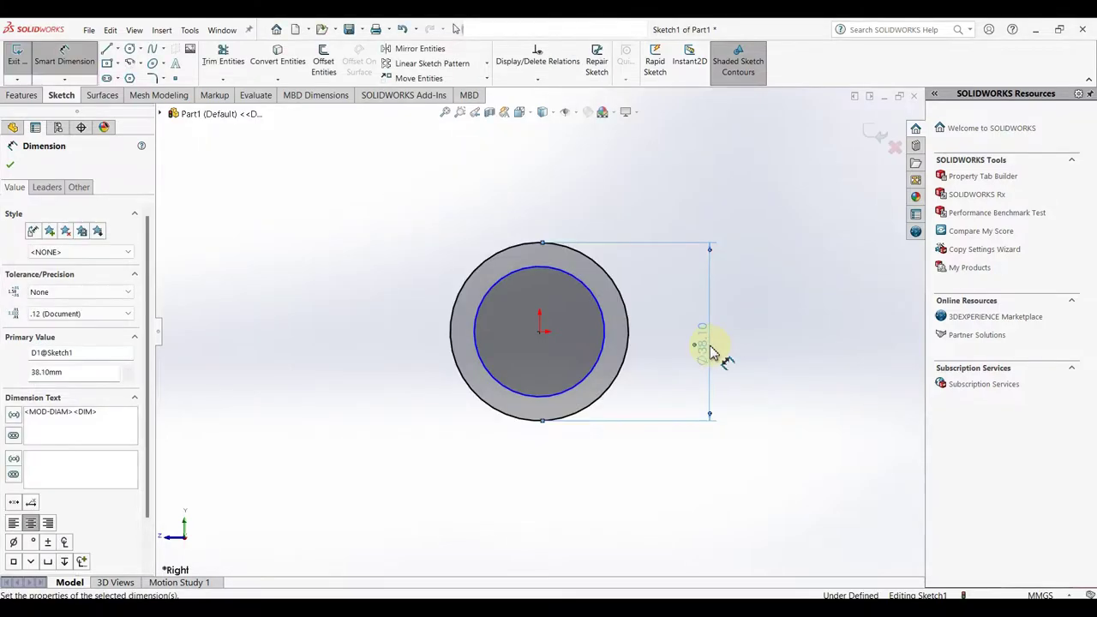
click(606, 334)
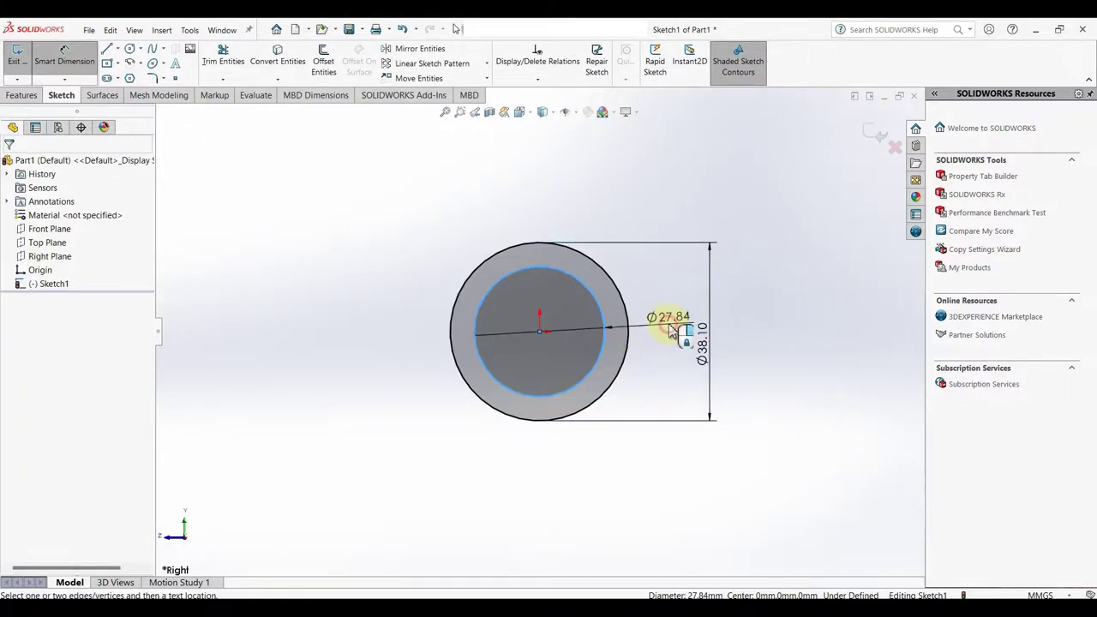
click(672, 330)
text(34)
key(Return)
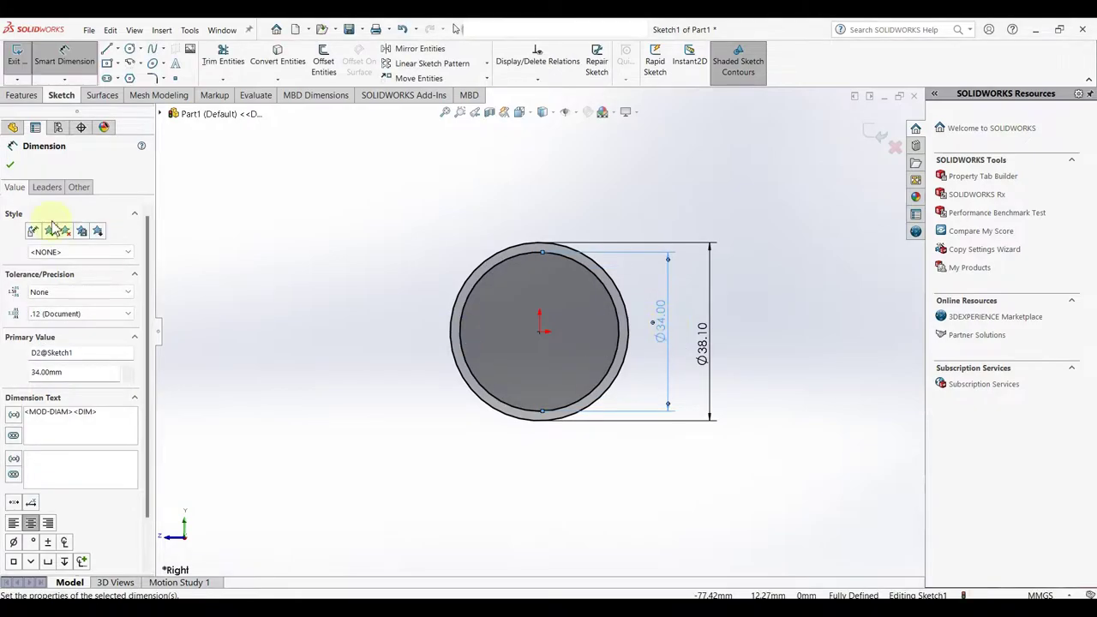
click(9, 164)
click(22, 95)
- Extrude the ring sketch Mid Plane to a depth of 73 mm
click(22, 60)
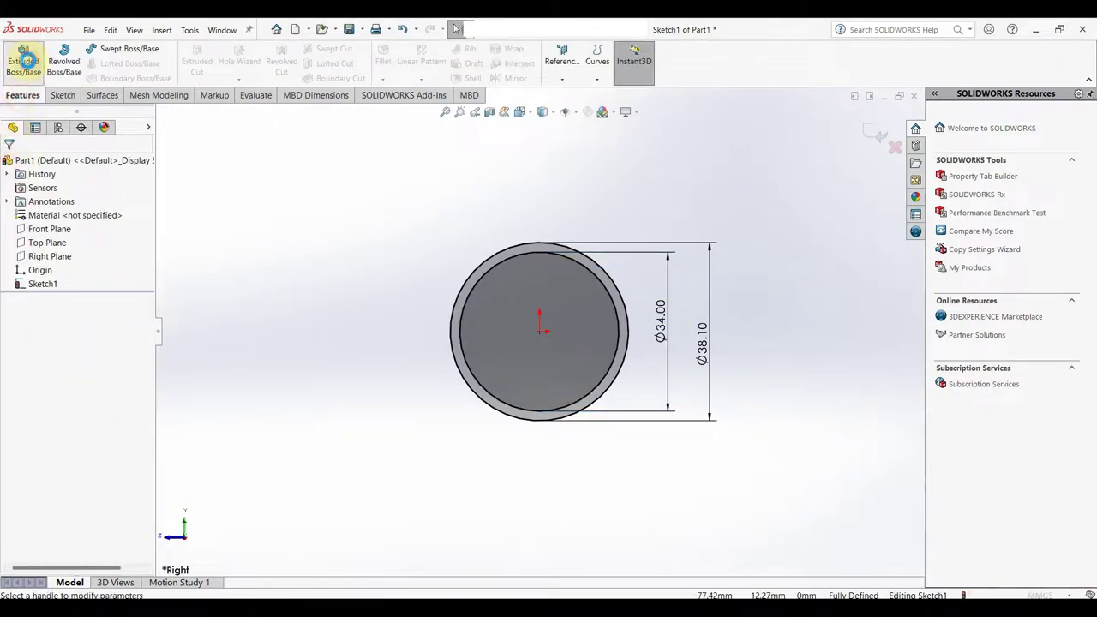
click(76, 246)
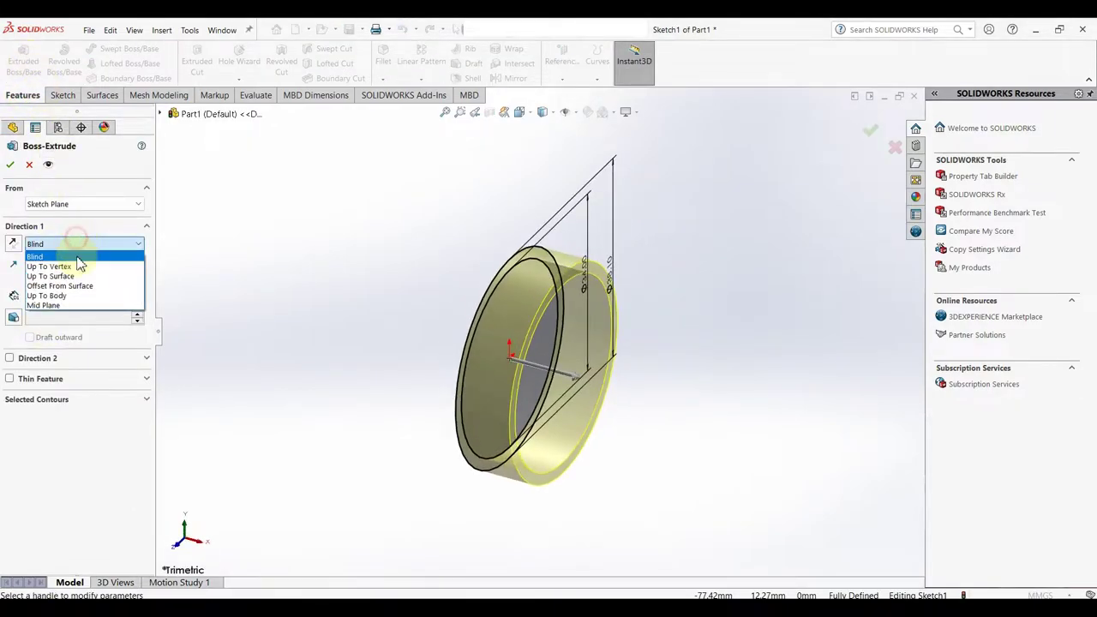
click(72, 306)
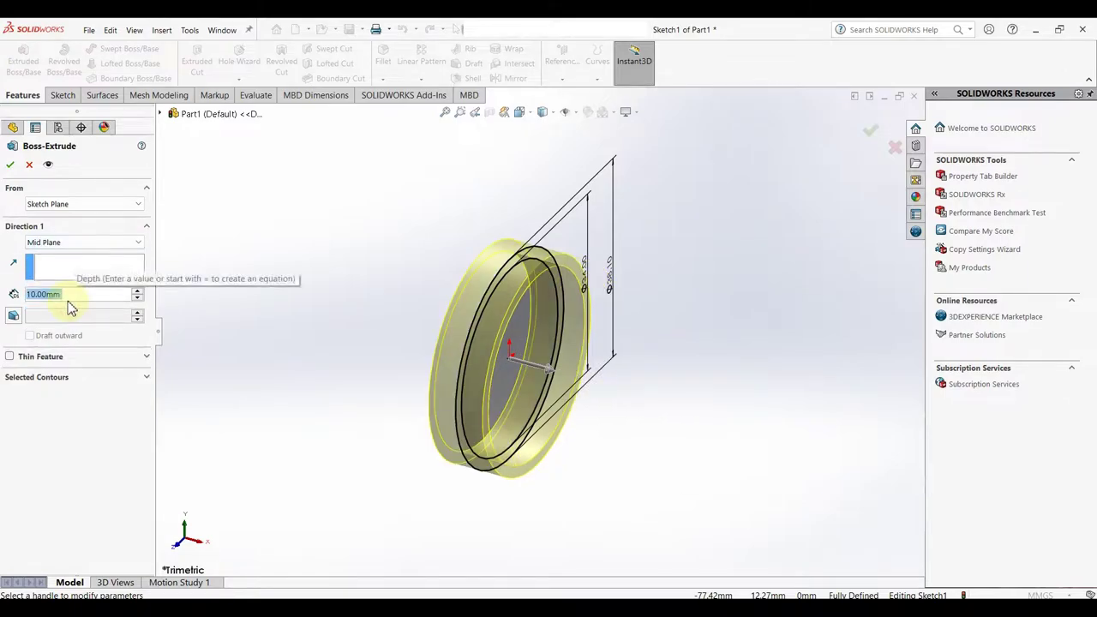
text(73)
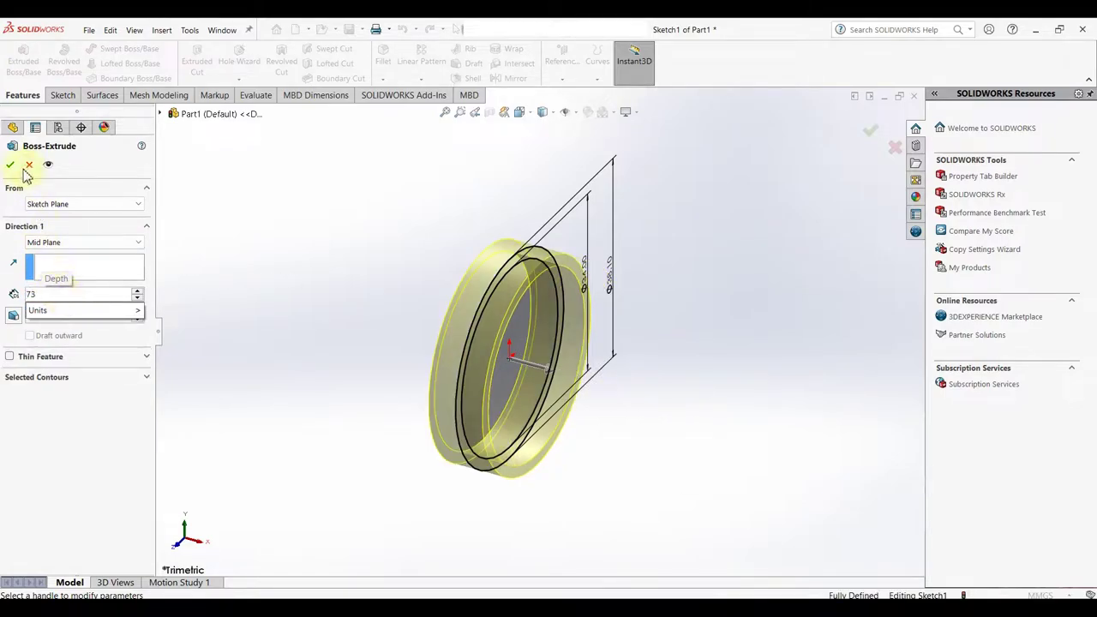
key(Return)
click(10, 166)
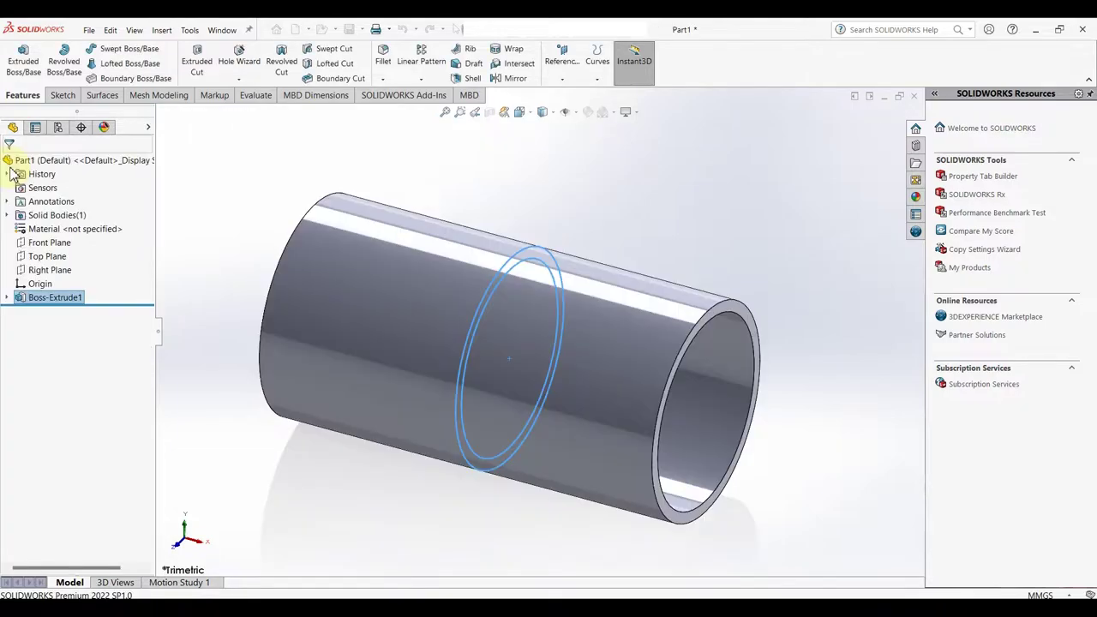
- Start a Right Plane sketch and draw a circle centred on the origin
key(f)
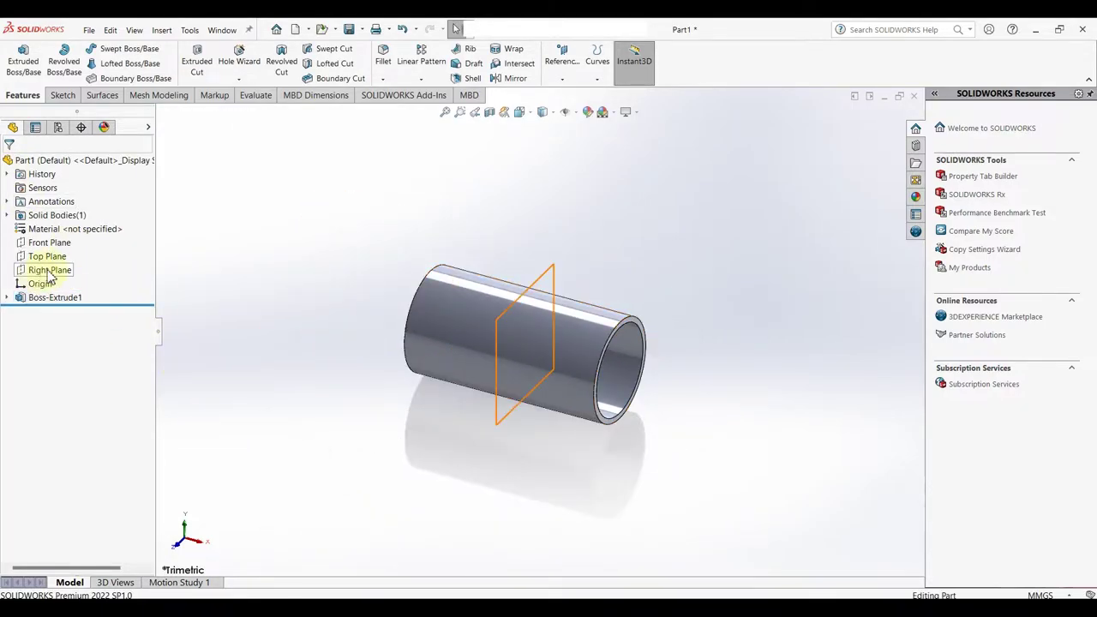
click(50, 271)
click(54, 252)
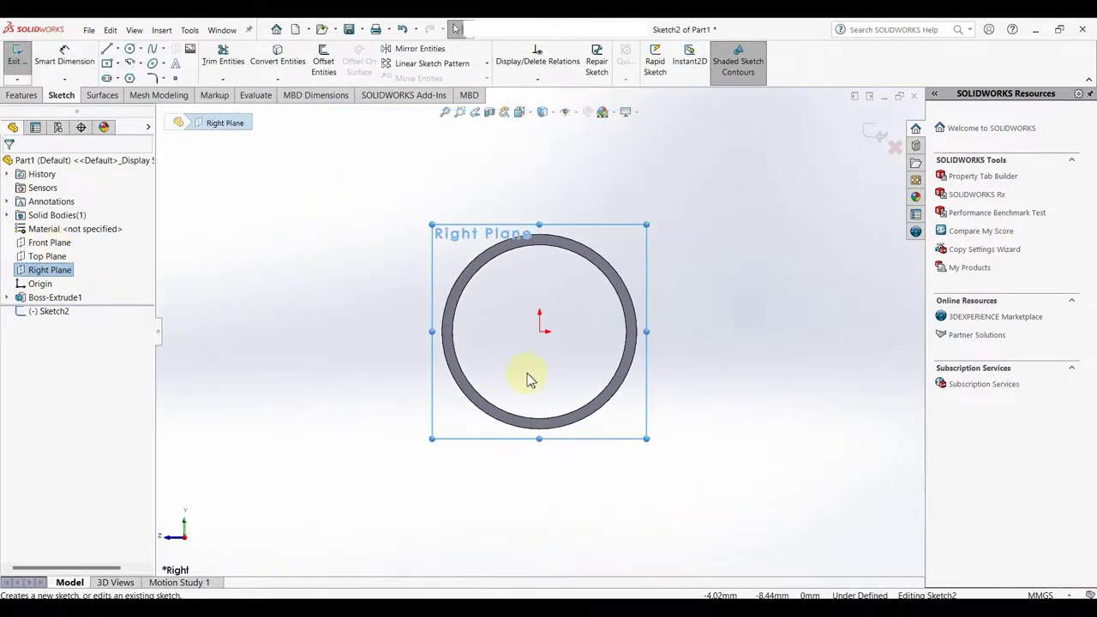
right_drag(529, 380, 575, 372)
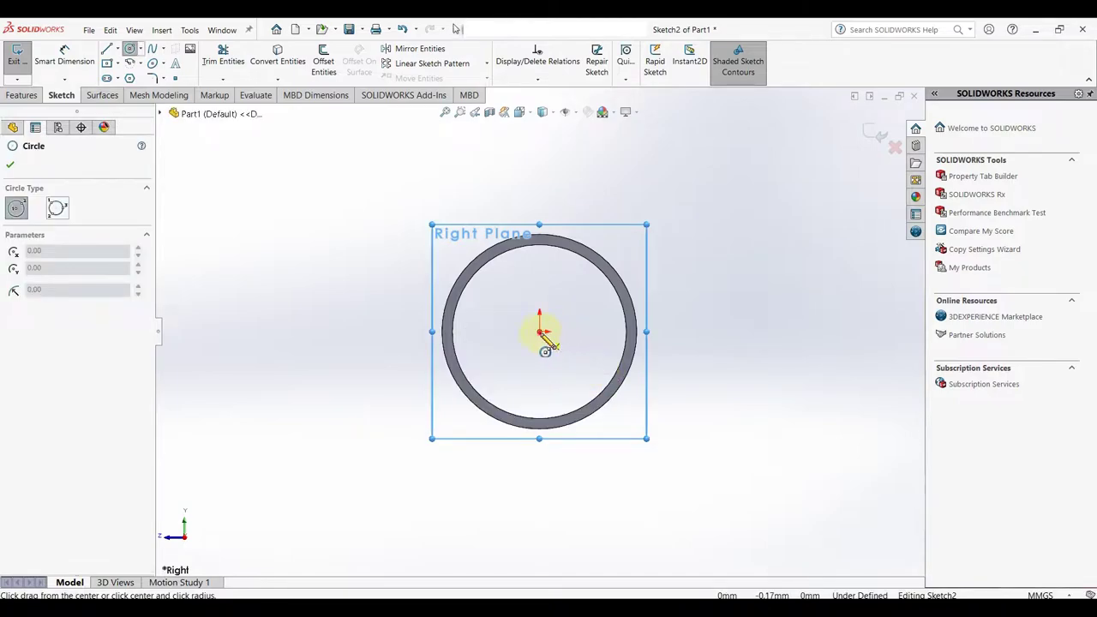
click(539, 332)
click(564, 318)
right_click(565, 322)
click(598, 327)
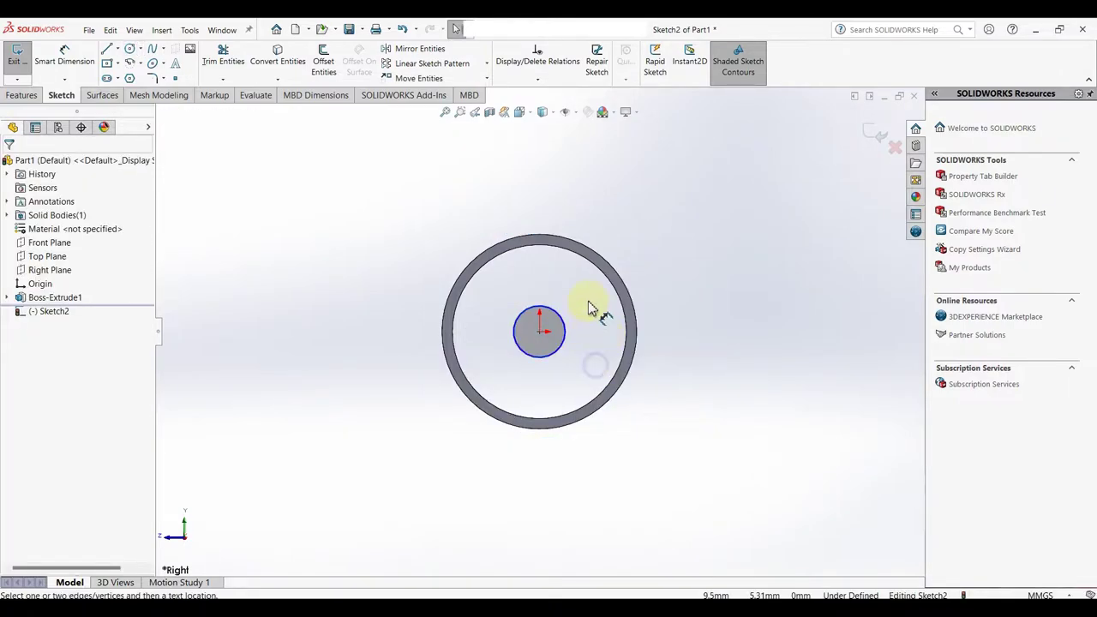
- Dimension the circle to a 35.30 mm diameter
right_drag(583, 343, 585, 305)
click(563, 343)
click(733, 358)
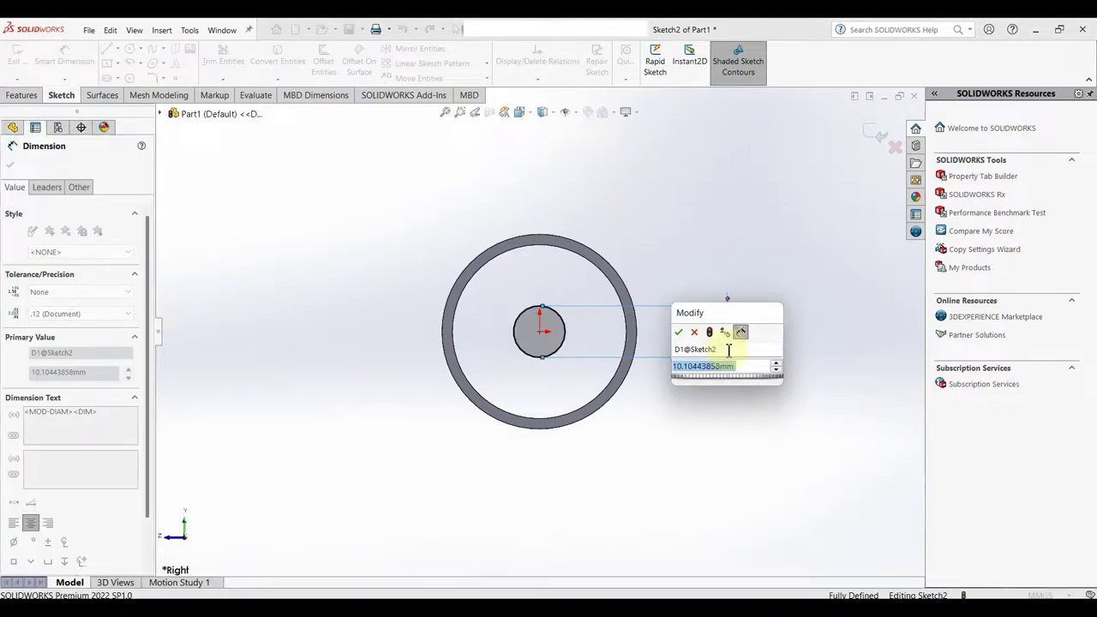
text(35.3)
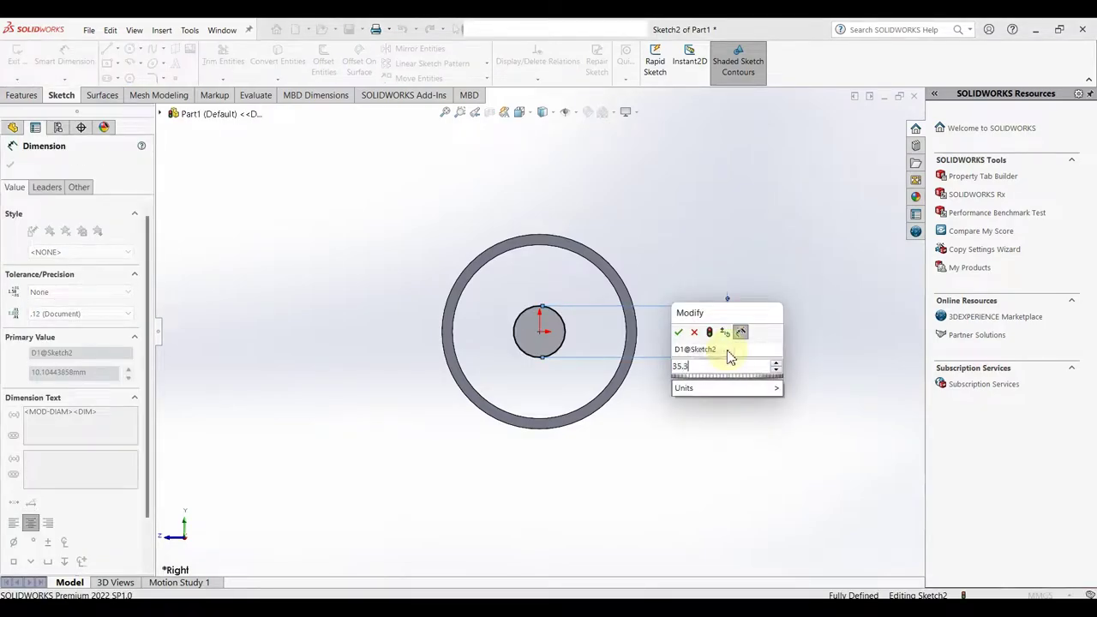
key(Return)
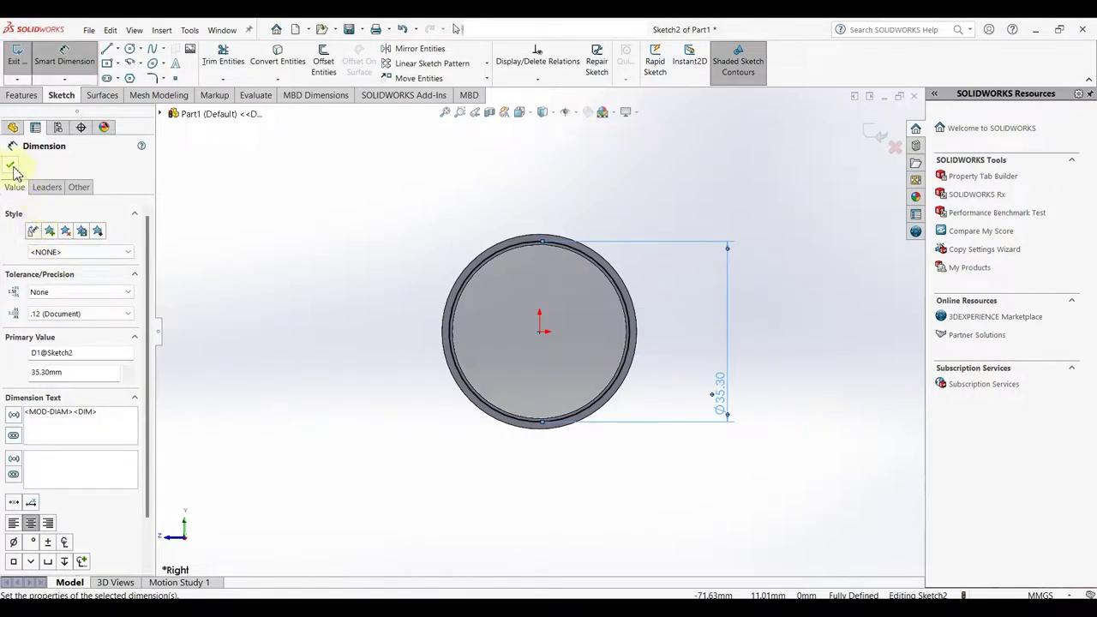
click(10, 167)
click(21, 98)
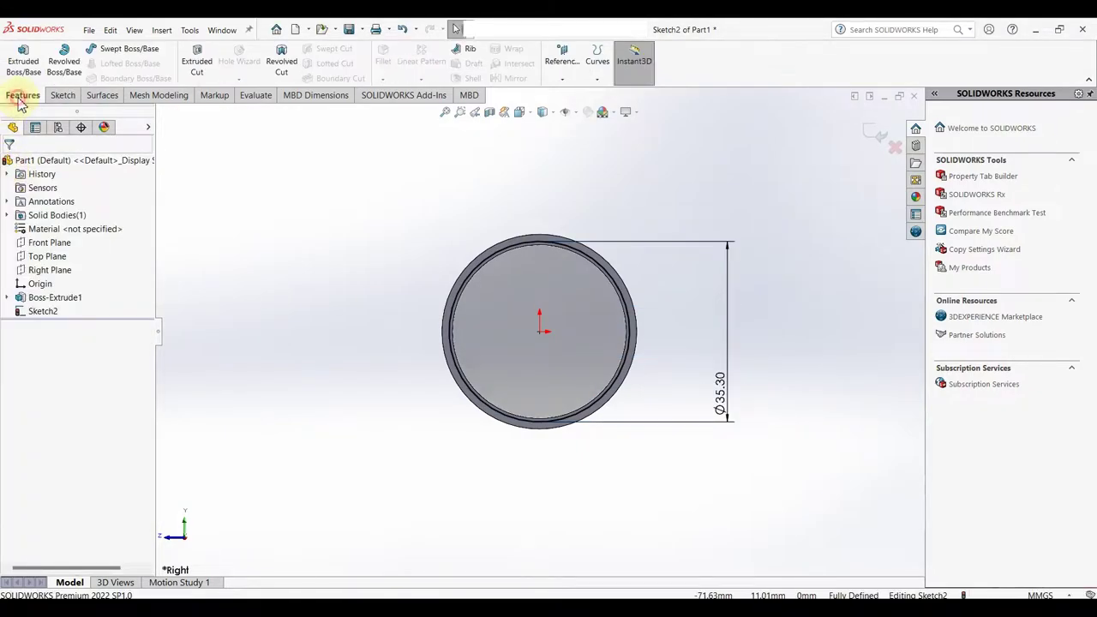
- Cut-extrude the Ø35.30 circle 47.60 mm Mid Plane to hollow the tube
click(196, 62)
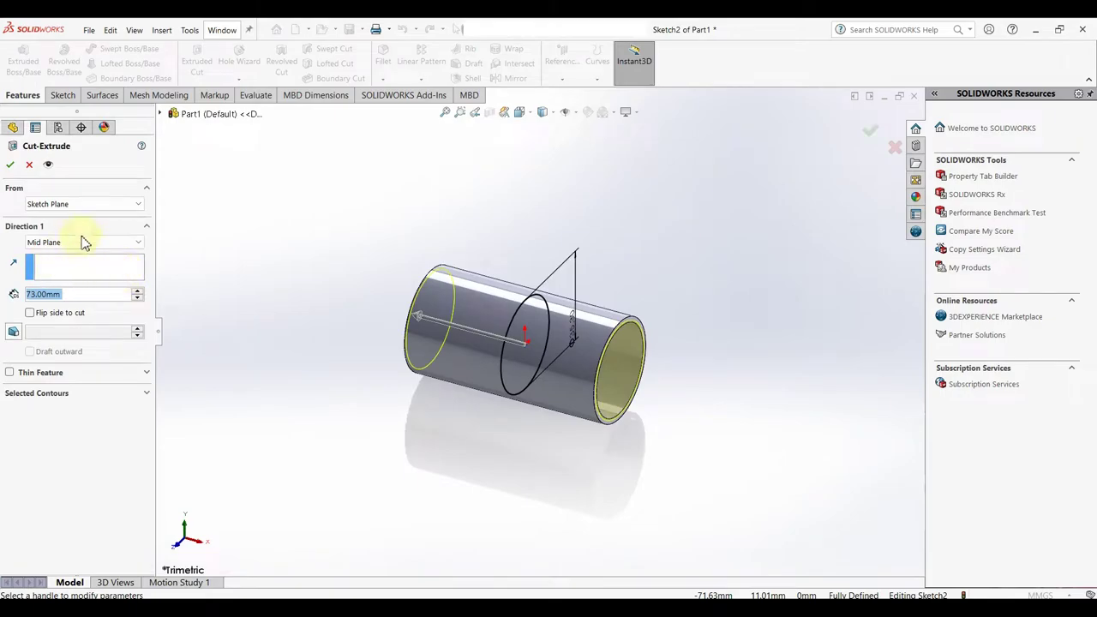
text(47.6)
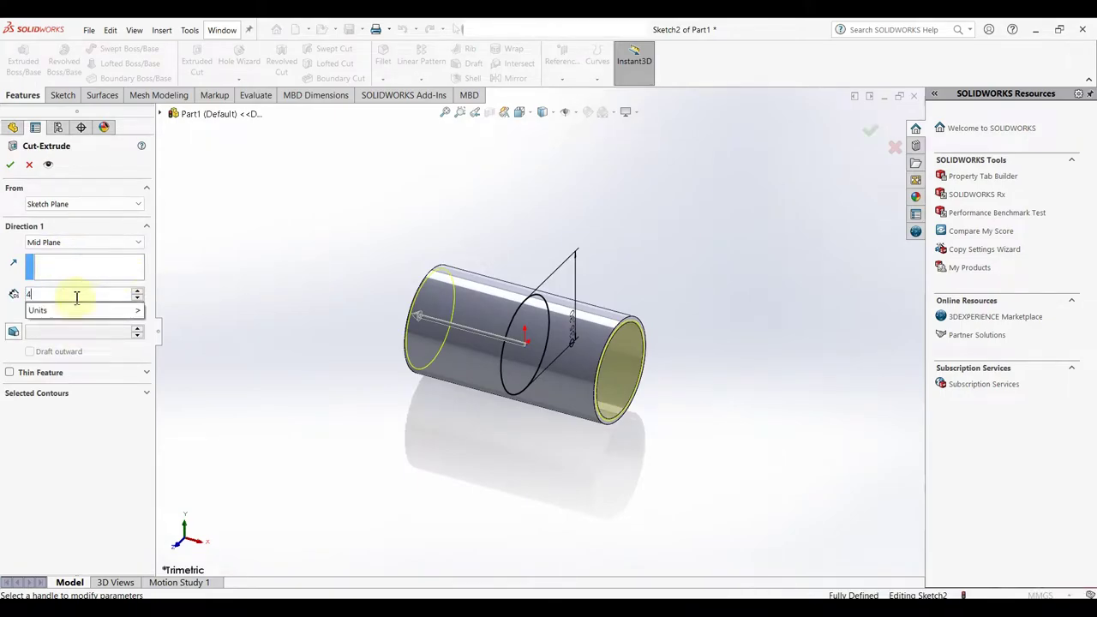
key(Return)
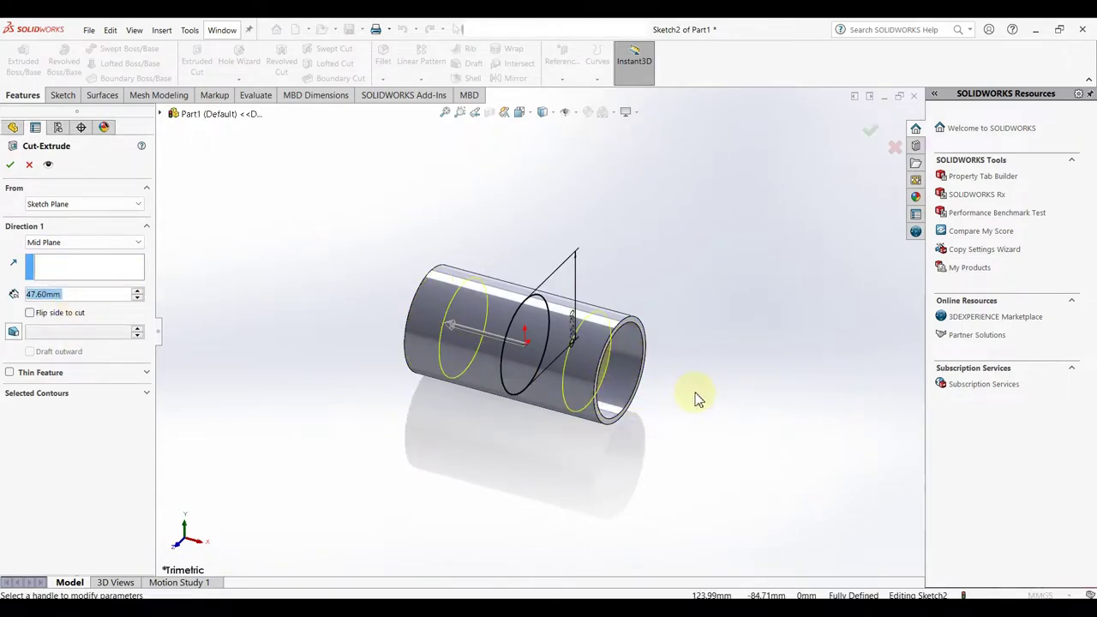
middle_drag(698, 399, 559, 388)
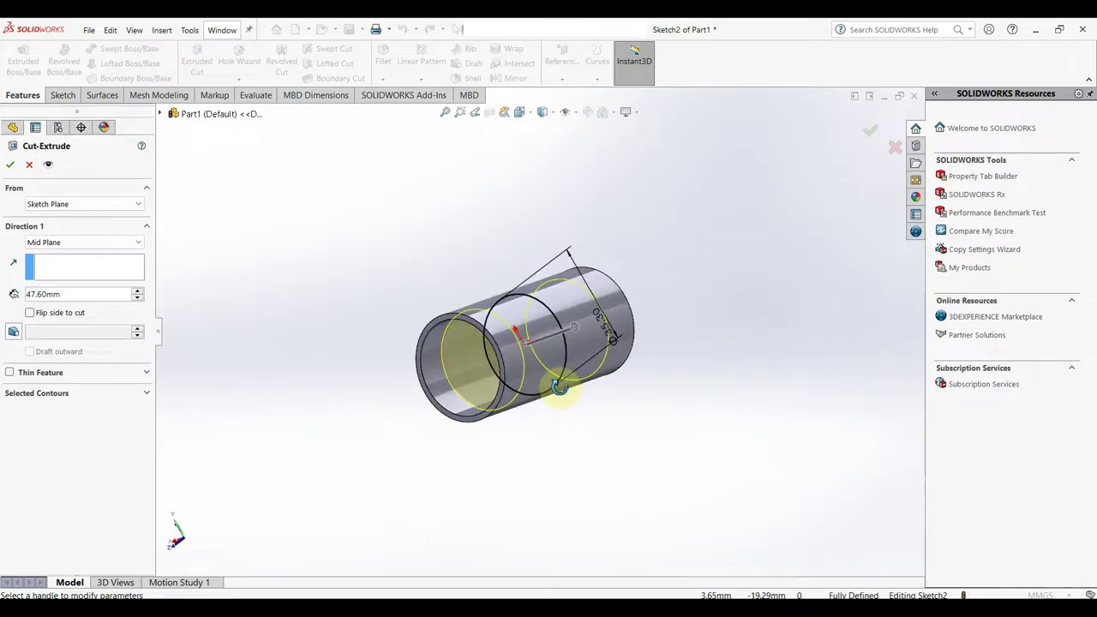
click(9, 169)
- Orbit to inspect the hollowed tube, then bring up Save As with Ctrl+S
scroll(453, 363, down, 3)
mouse_move(478, 392)
middle_down()
mouse_move(537, 341)
mouse_move(489, 387)
mouse_move(521, 365)
middle_up()
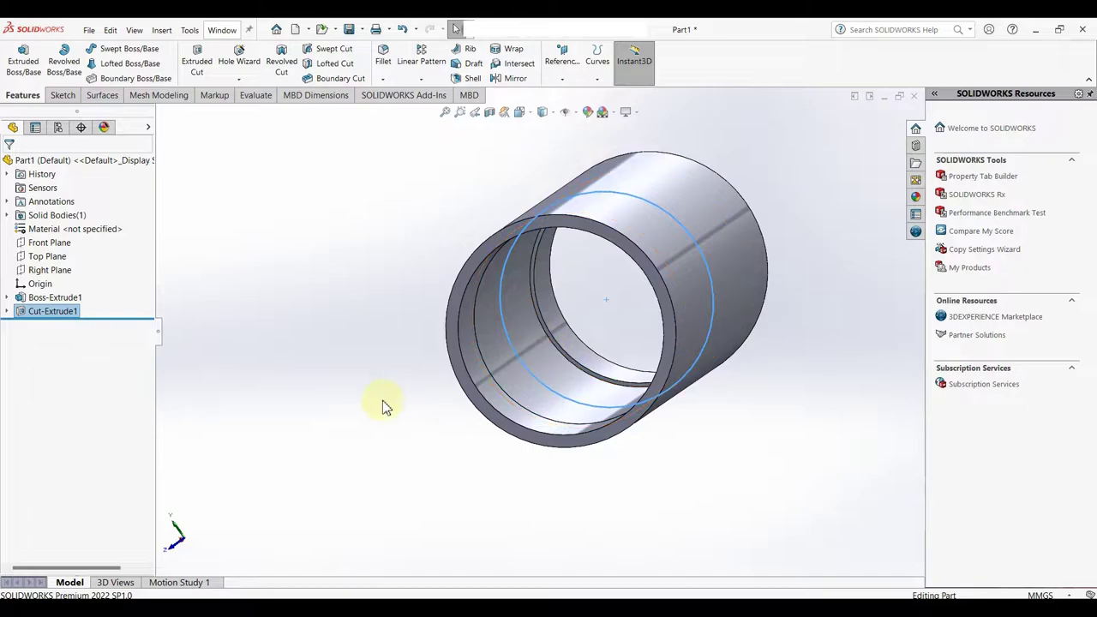
scroll(377, 395, up, 2)
scroll(412, 386, up, 2)
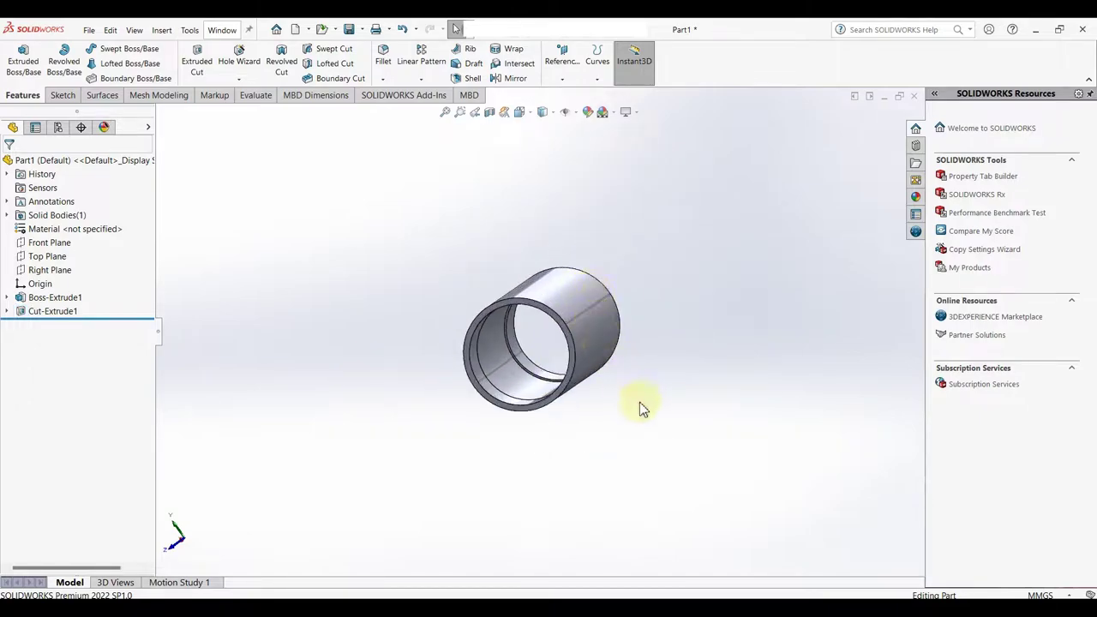
mouse_move(643, 409)
middle_down()
mouse_move(583, 466)
mouse_move(600, 463)
middle_up()
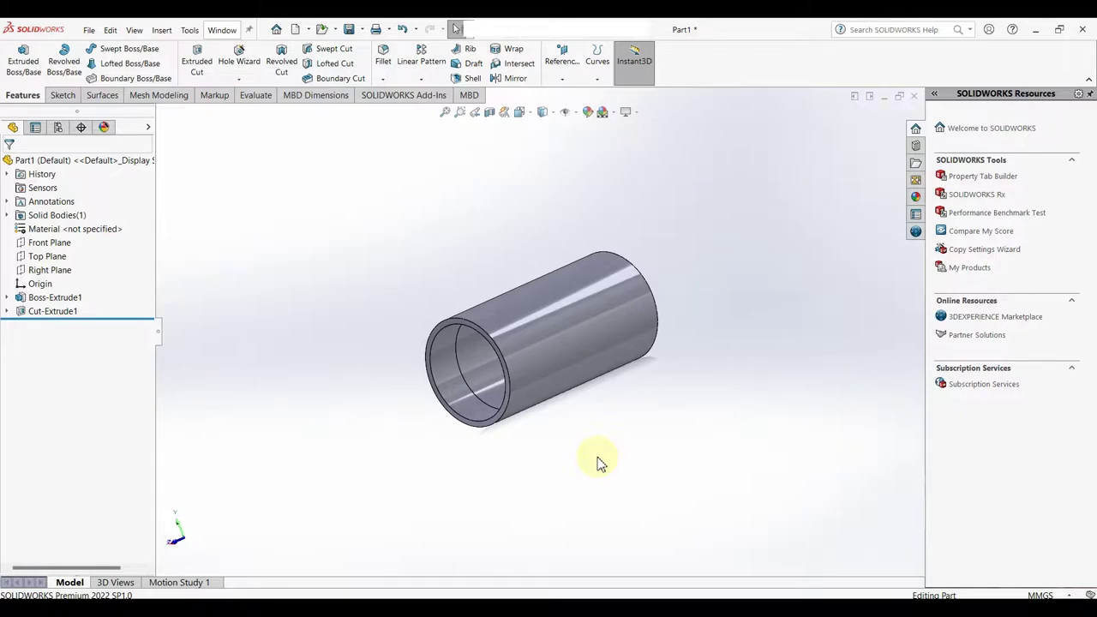
key(ctrl+s)
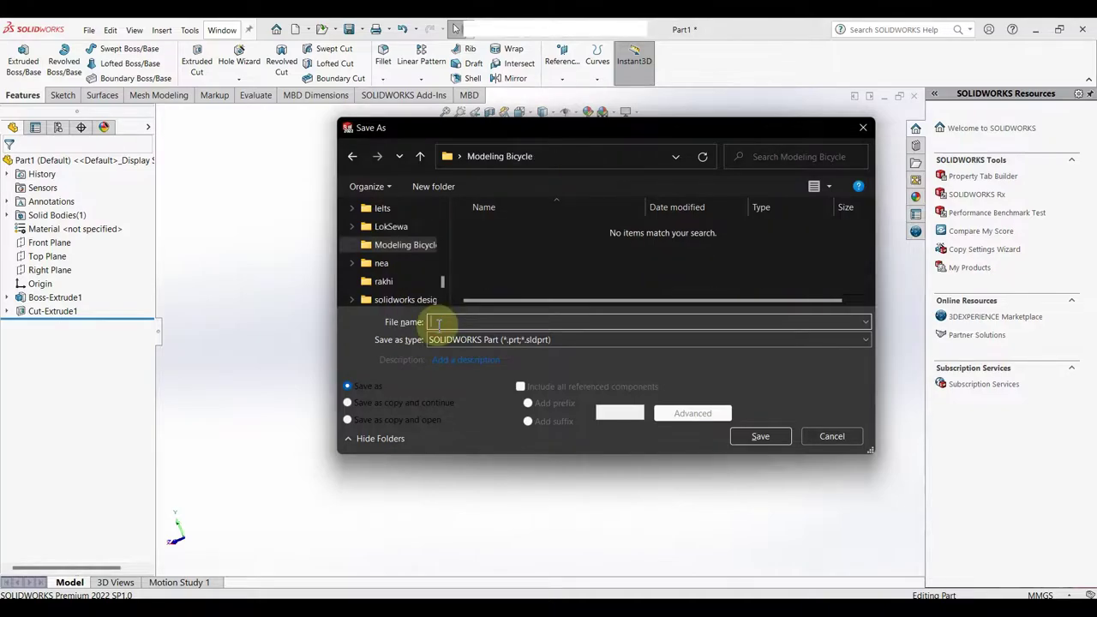
- Save the part as 'Bottom bracket' in the Modeling Bicycle folder
text(Bottom bracket)
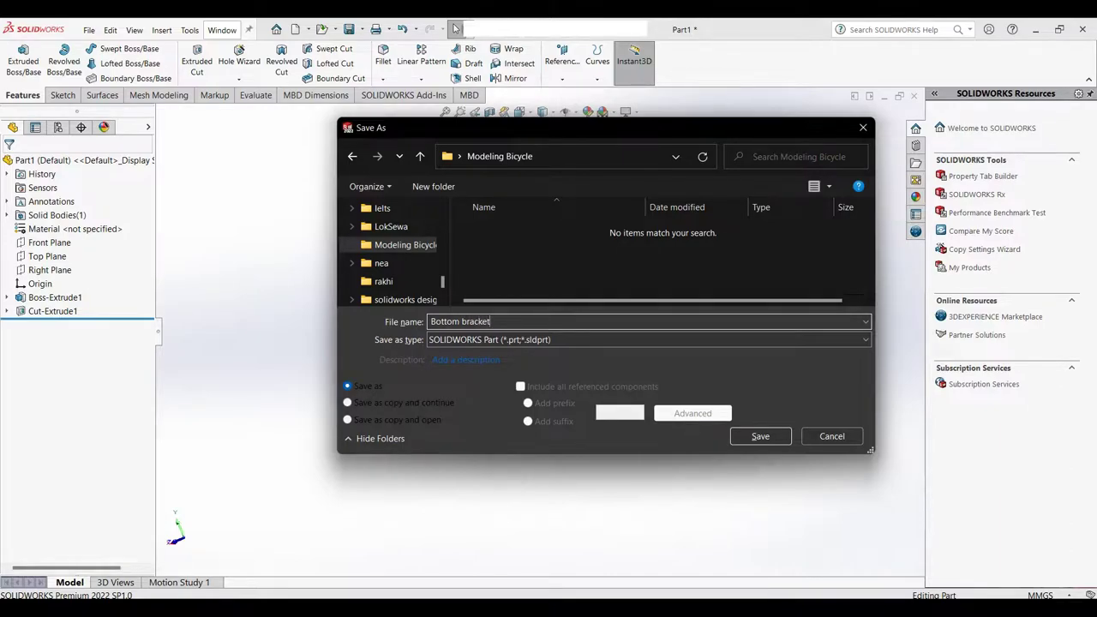
key(Return)
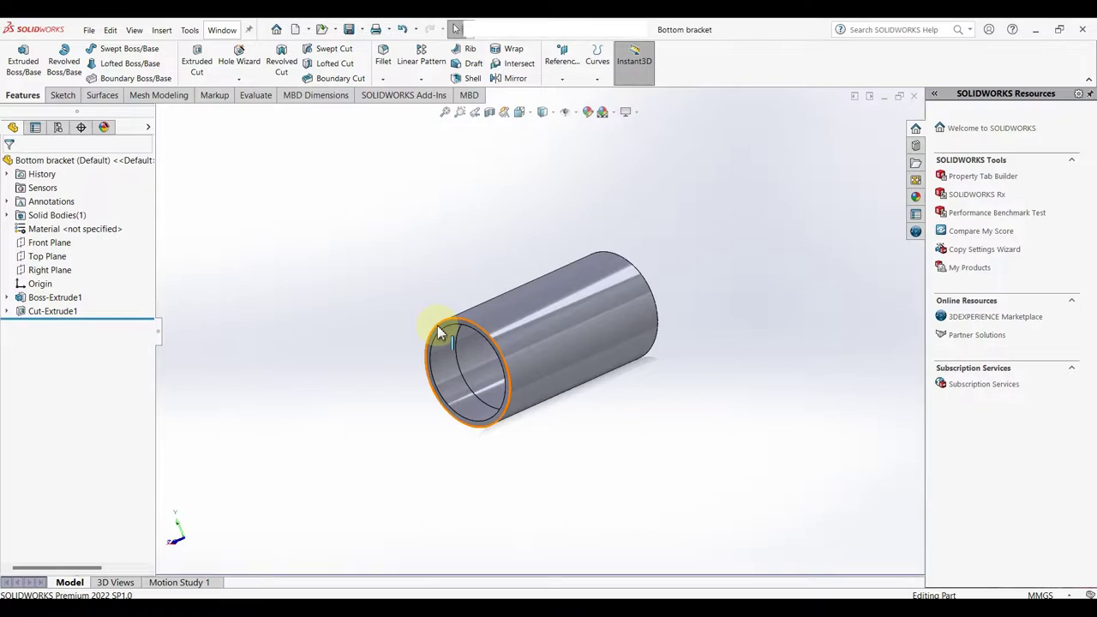
- Make a new assembly from the Bottom bracket part, fixing it at the origin
click(333, 31)
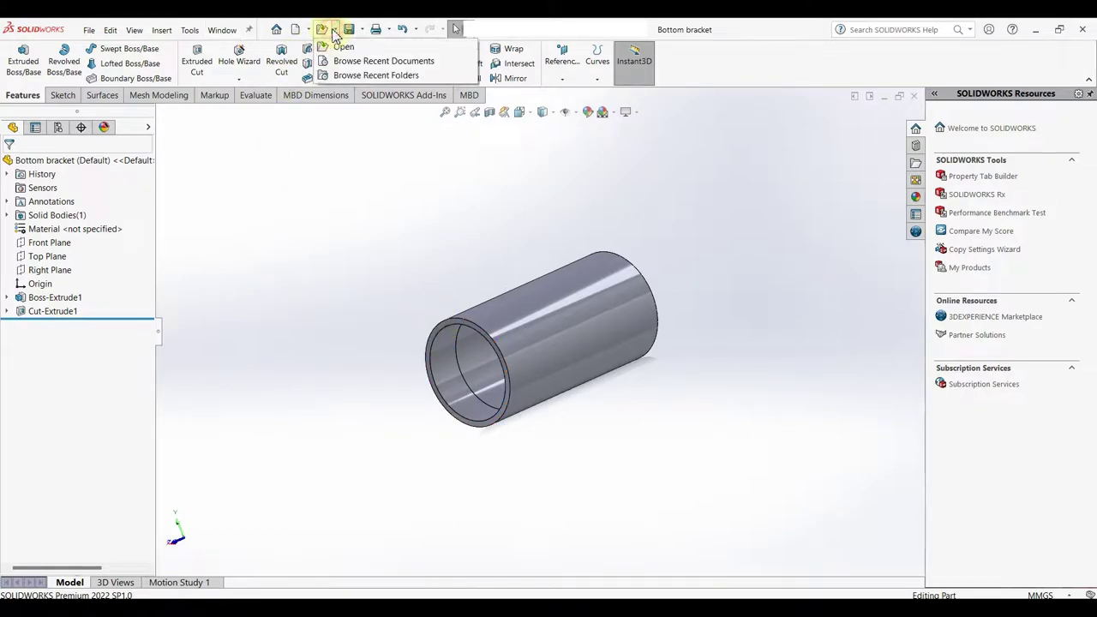
click(308, 29)
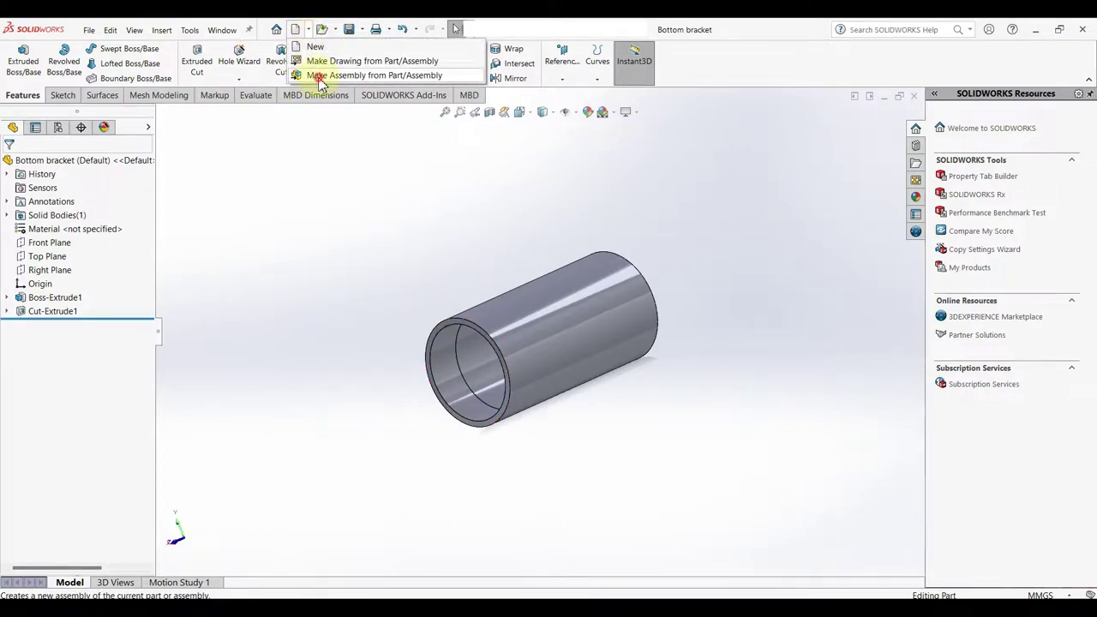
click(319, 76)
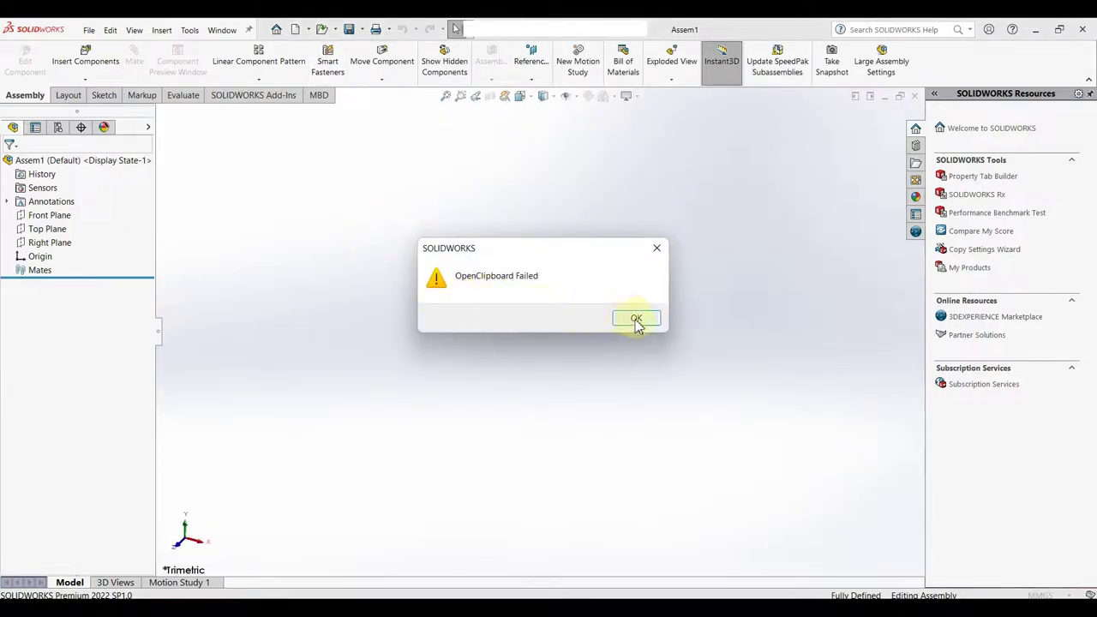
click(636, 319)
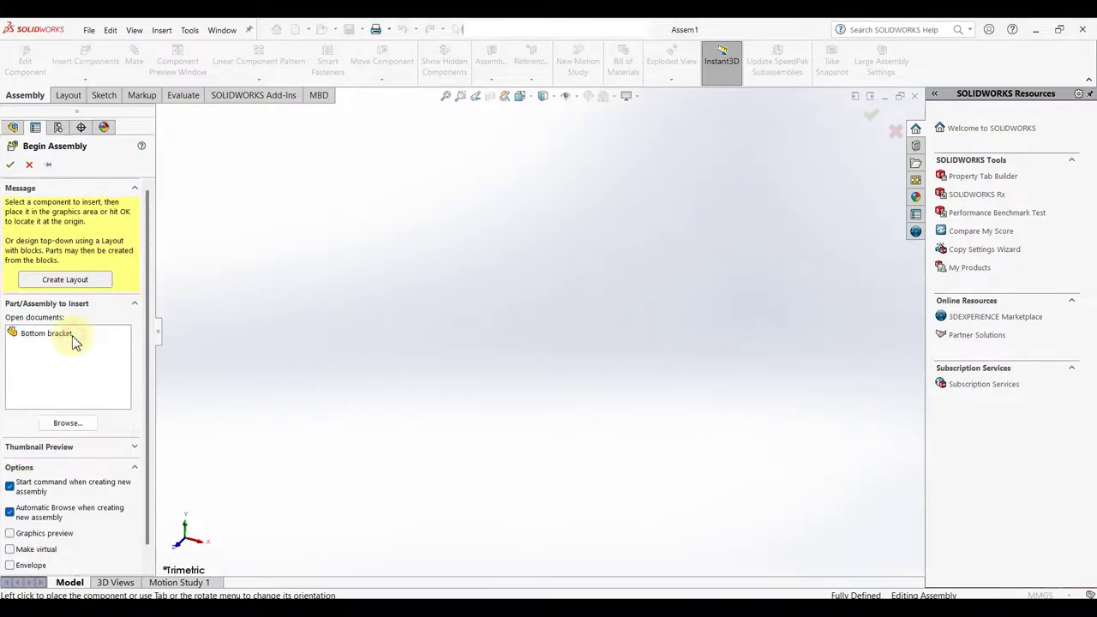
click(10, 165)
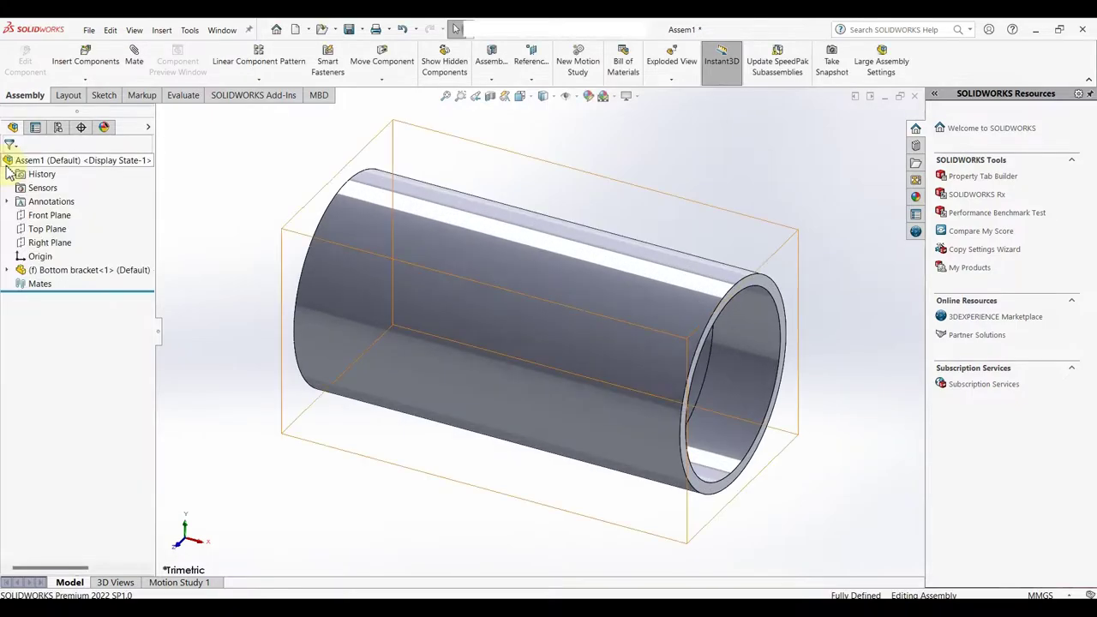
scroll(514, 365, up, 3)
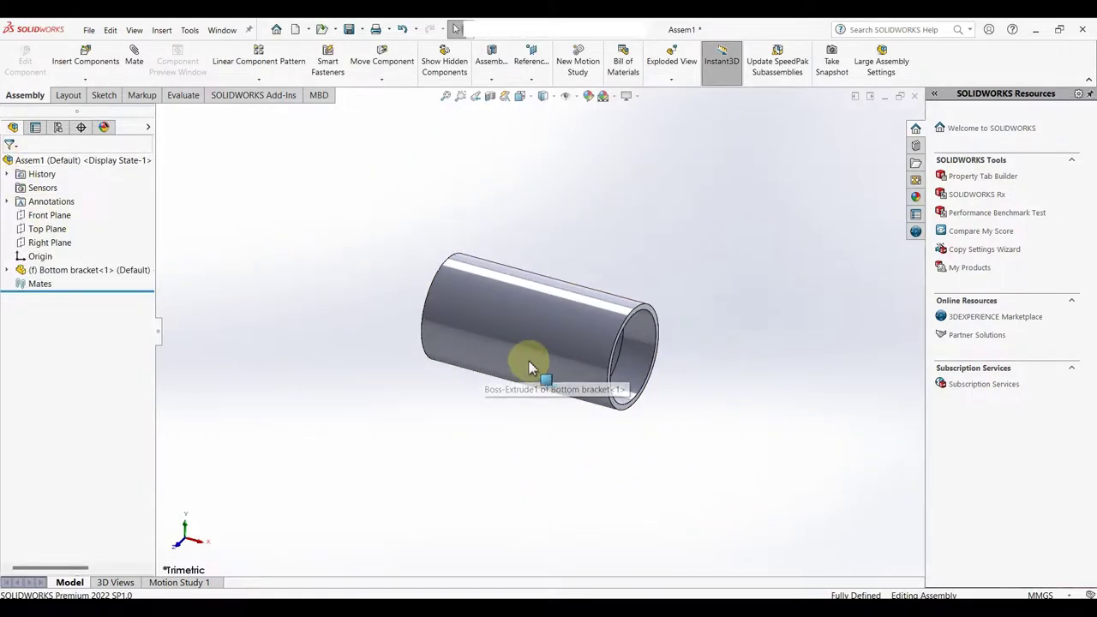
- Check the assembly and part origins, then switch to the Right view
click(37, 256)
click(8, 270)
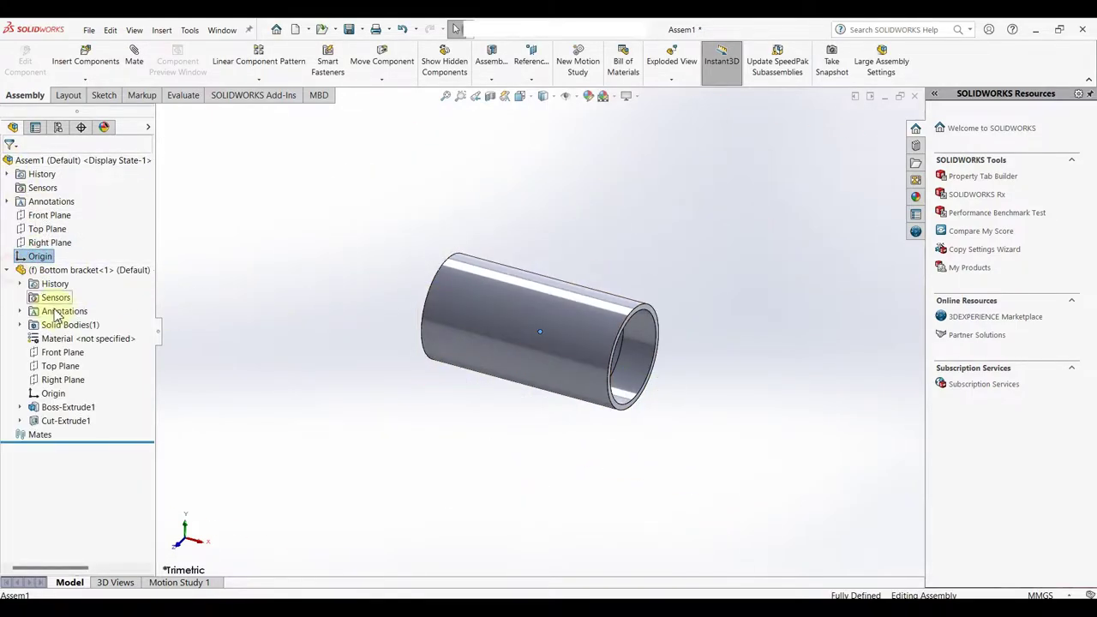
click(65, 395)
middle_drag(362, 404, 287, 398)
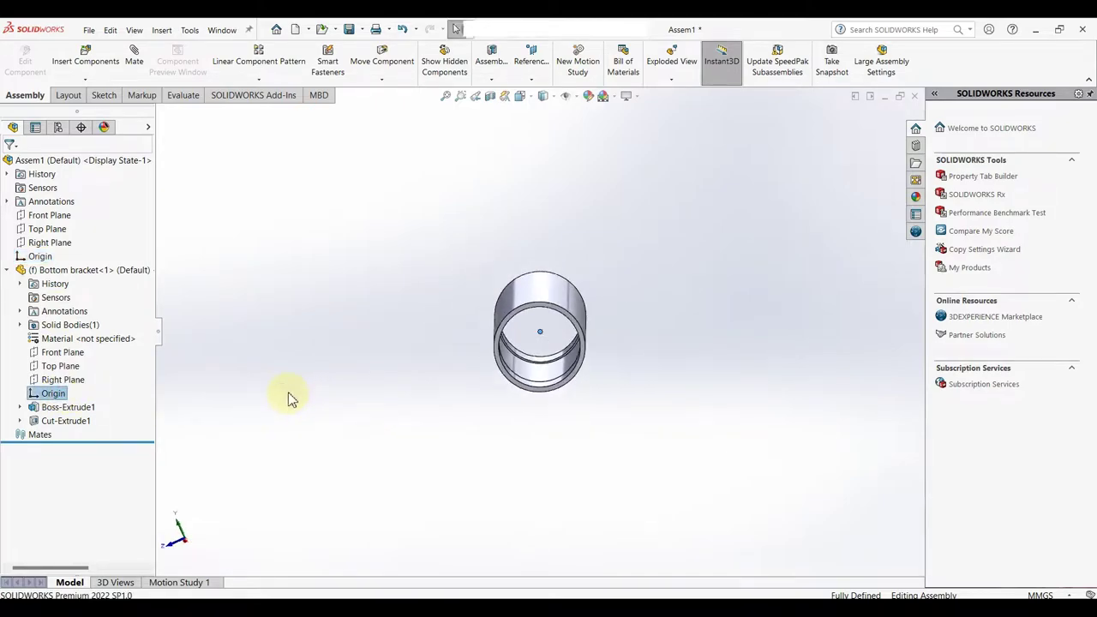
key(space)
click(416, 448)
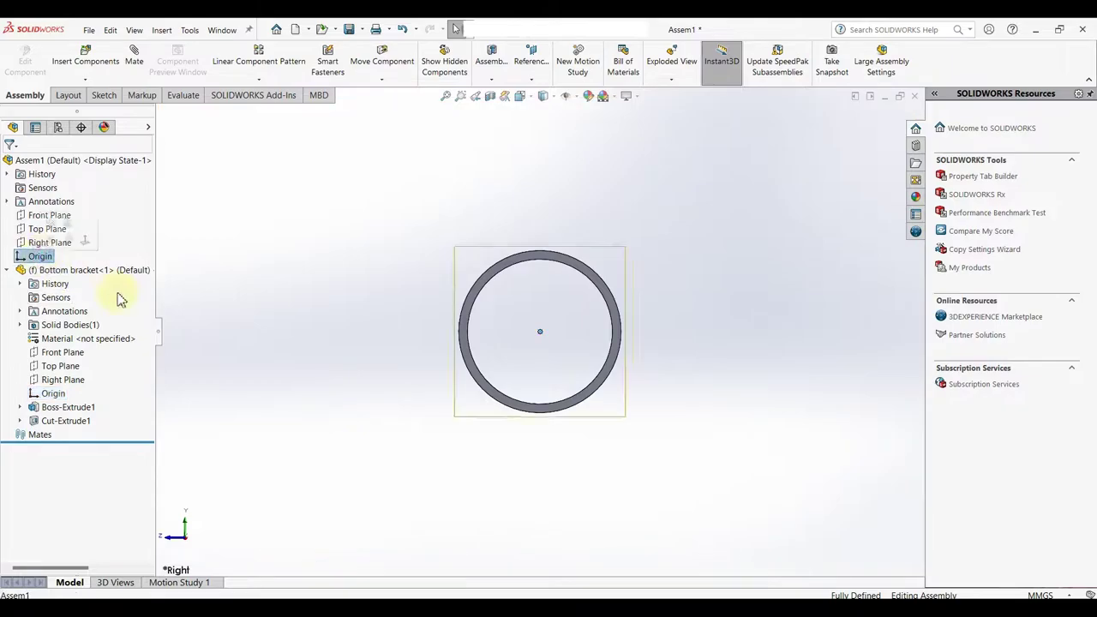
click(331, 363)
- Zoom out, collapse Bottom bracket, and select the assembly's Right Plane
scroll(545, 359, up, 4)
scroll(562, 354, down, 2)
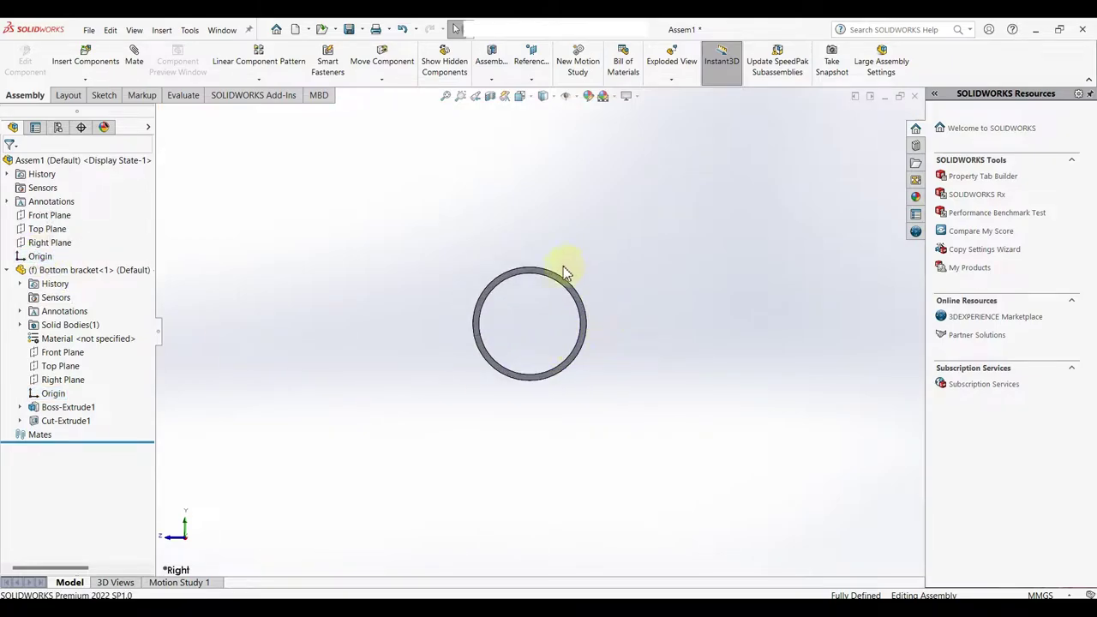
scroll(544, 246, up, 2)
scroll(535, 367, up, 1)
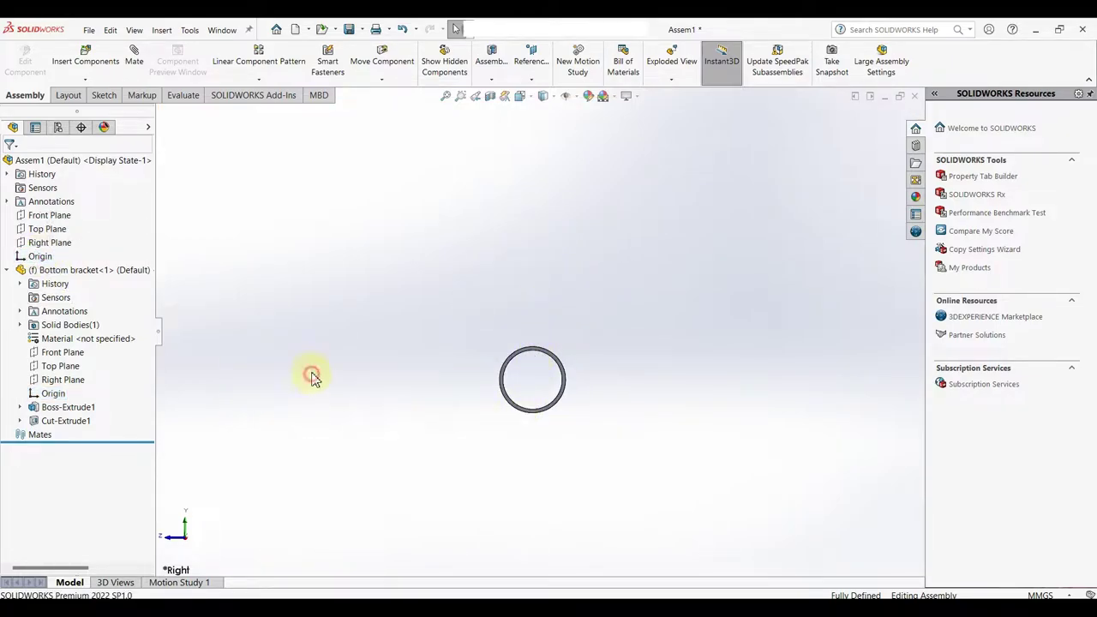
click(6, 270)
click(50, 242)
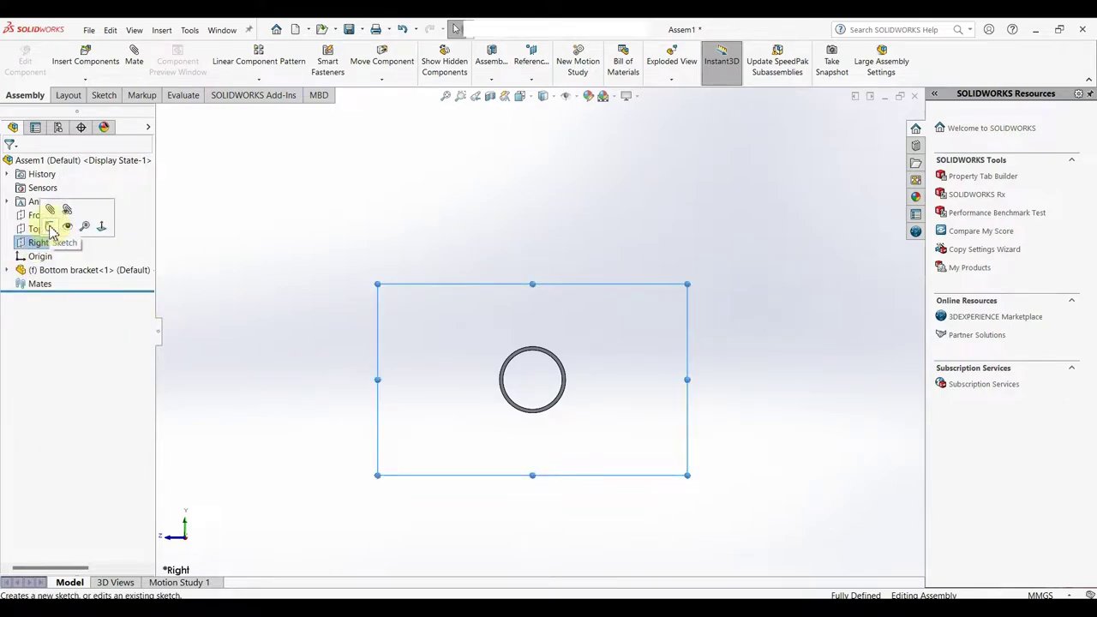
- Start a Right Plane sketch and draw a slanted line up-right from the tube's centre
click(50, 227)
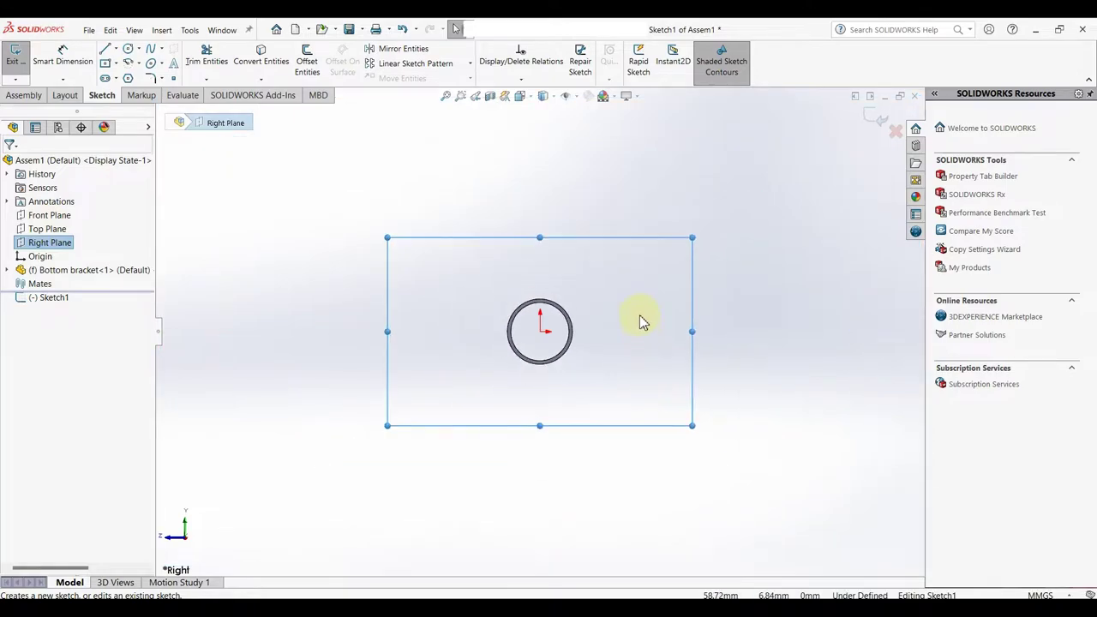
scroll(559, 250, down, 1)
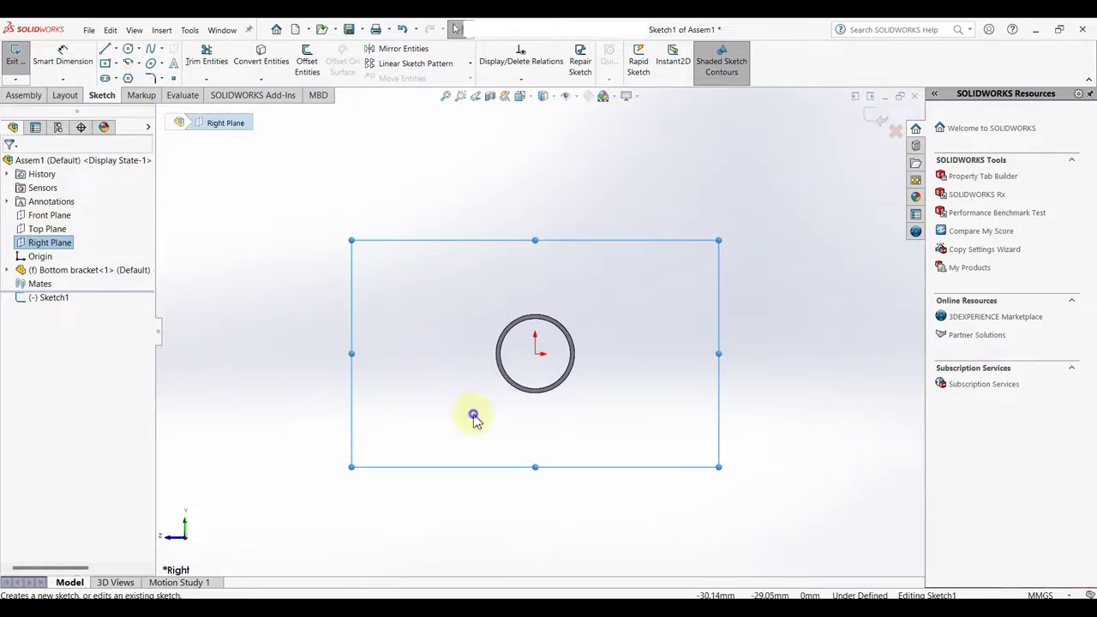
right_drag(473, 416, 402, 416)
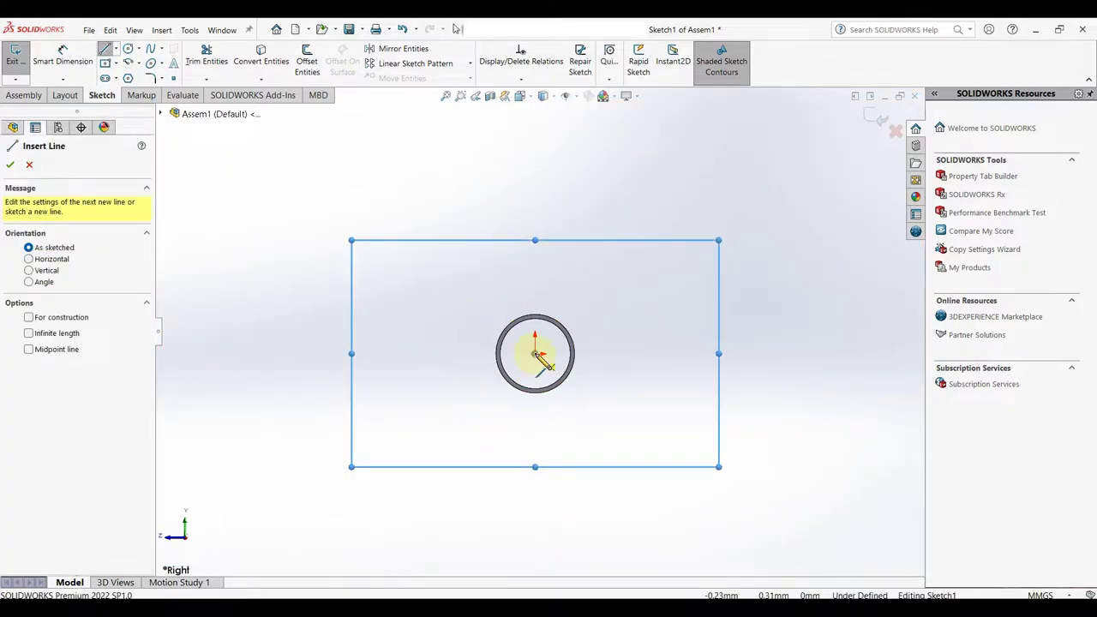
click(536, 354)
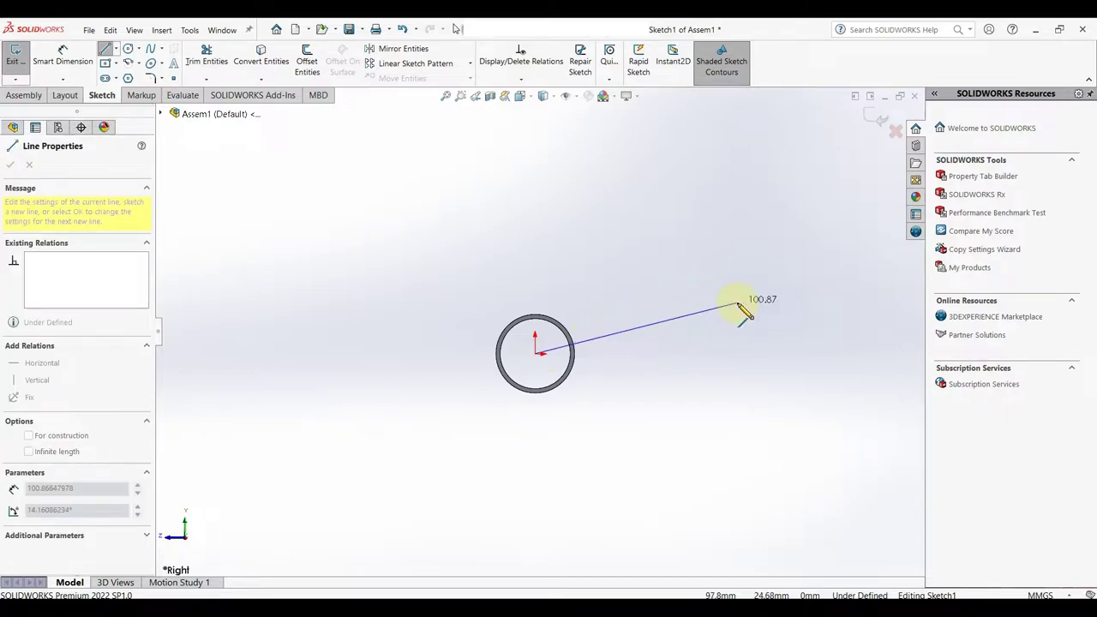
key(z)
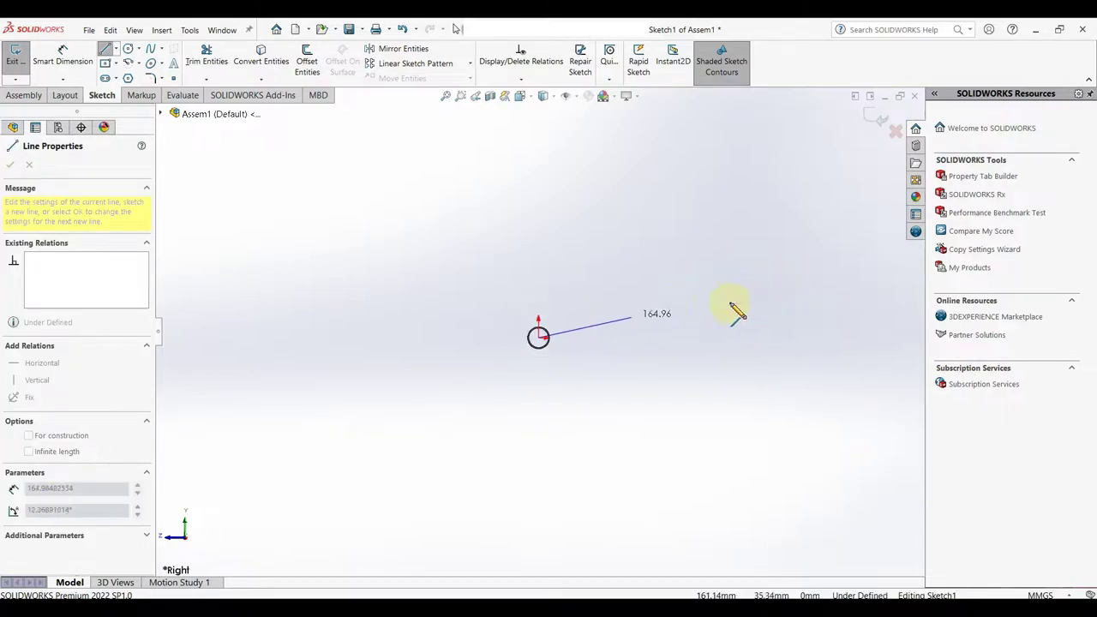
key(z)
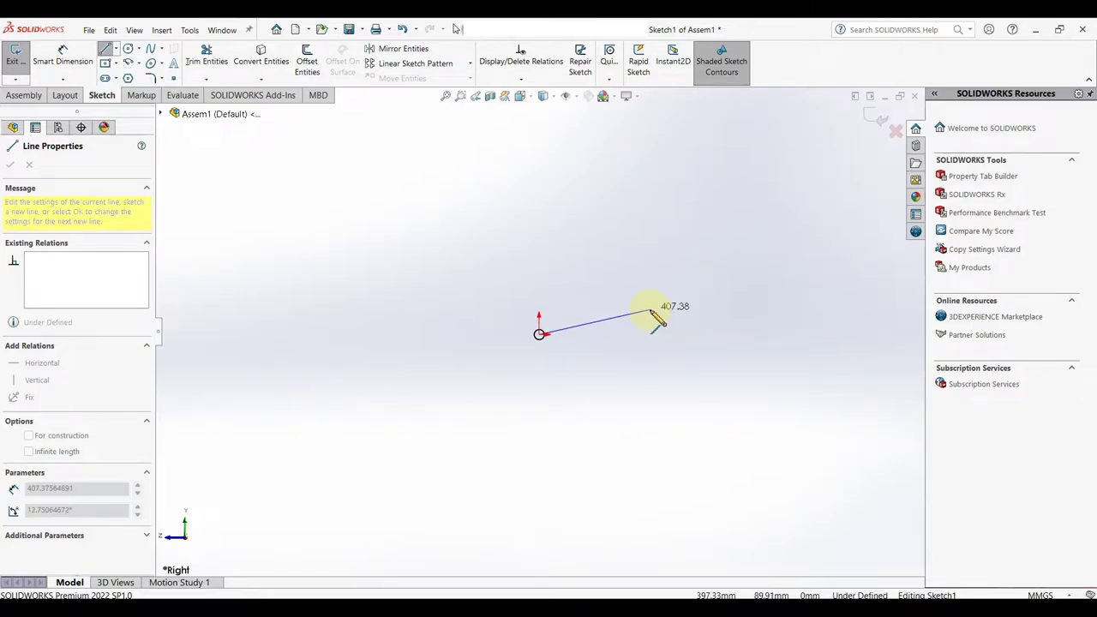
click(652, 312)
right_click(656, 314)
click(679, 314)
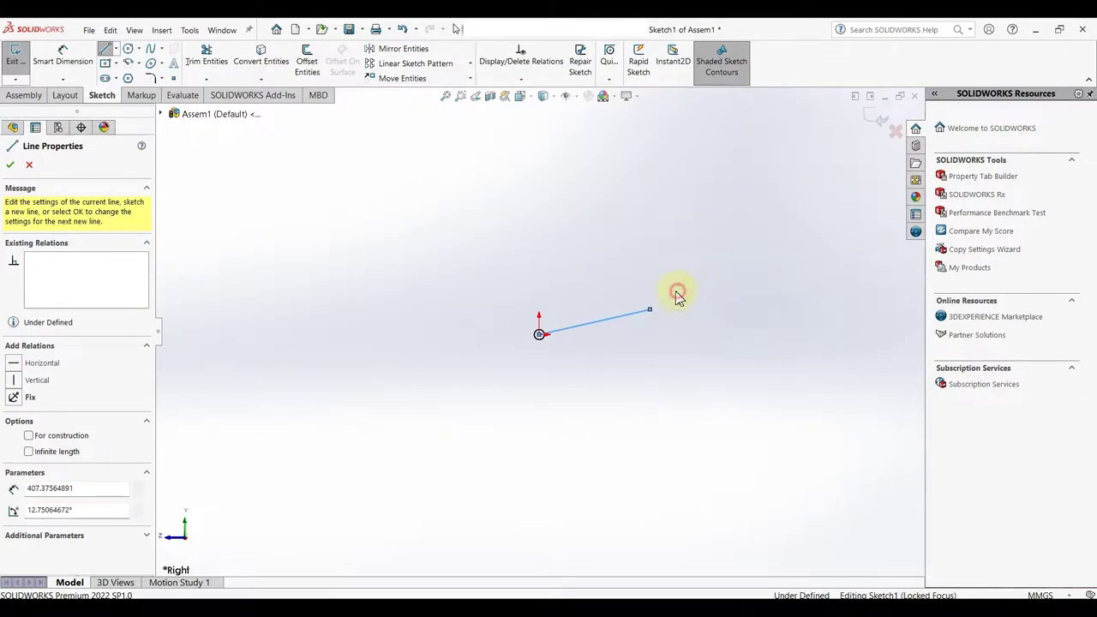
- Draw a horizontal line leftward from the slanted line's far end
key(l)
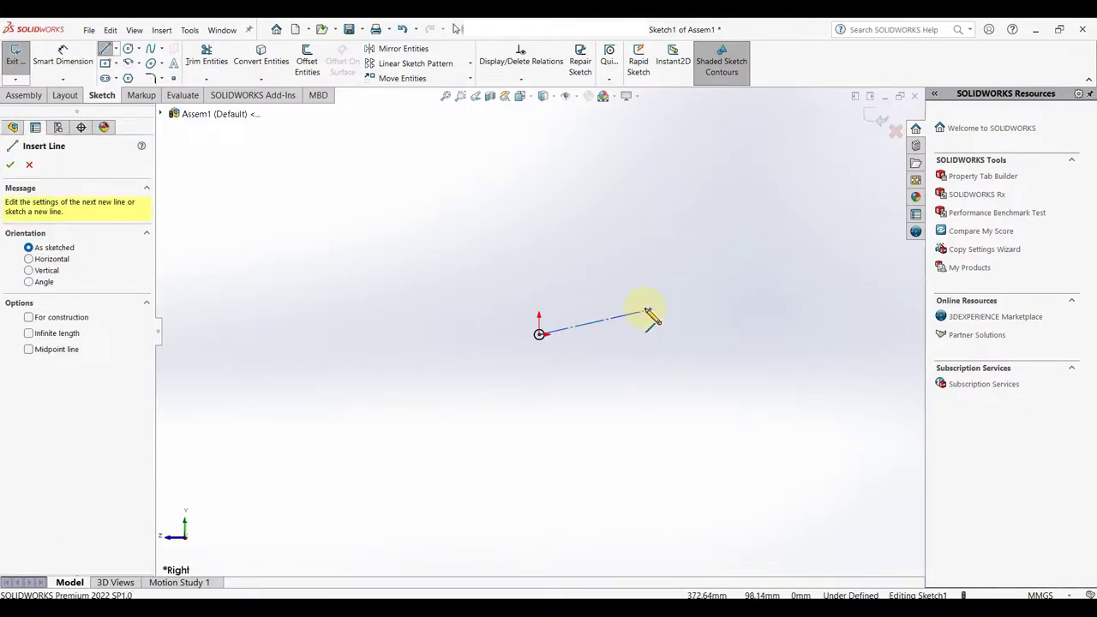
click(650, 311)
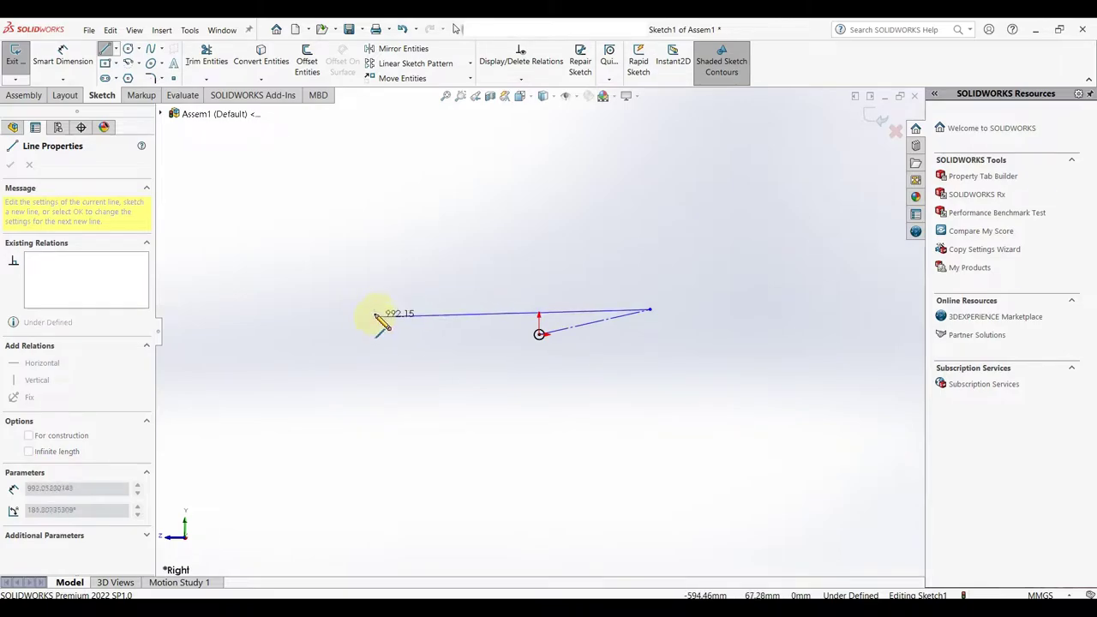
click(375, 311)
right_click(376, 312)
click(409, 322)
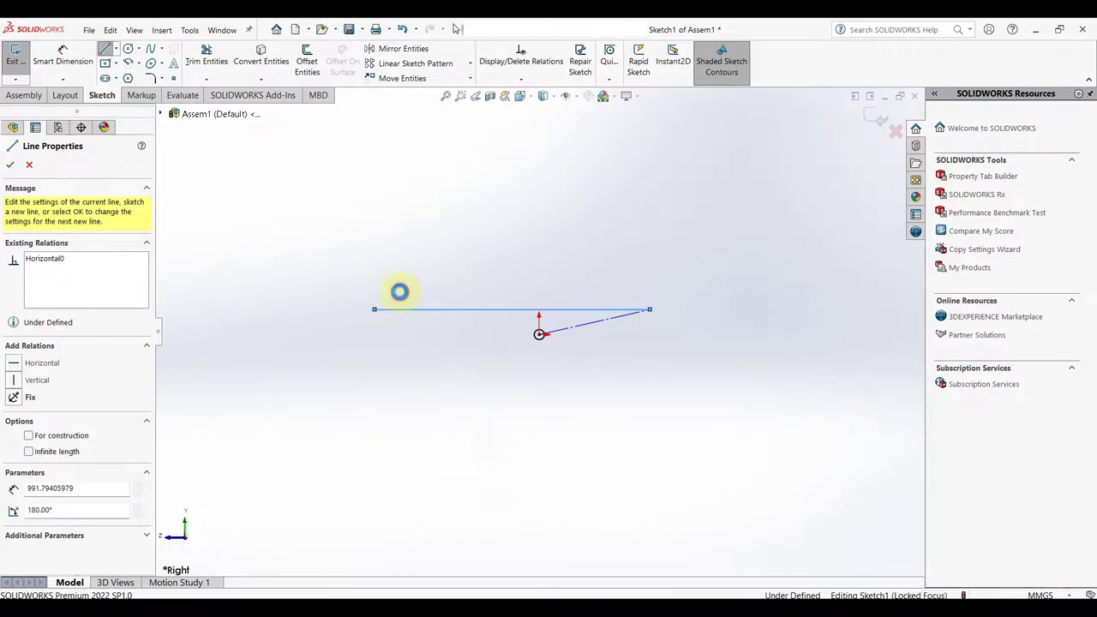
- Draw a construction line rising from the sketch origin
right_drag(517, 400, 472, 397)
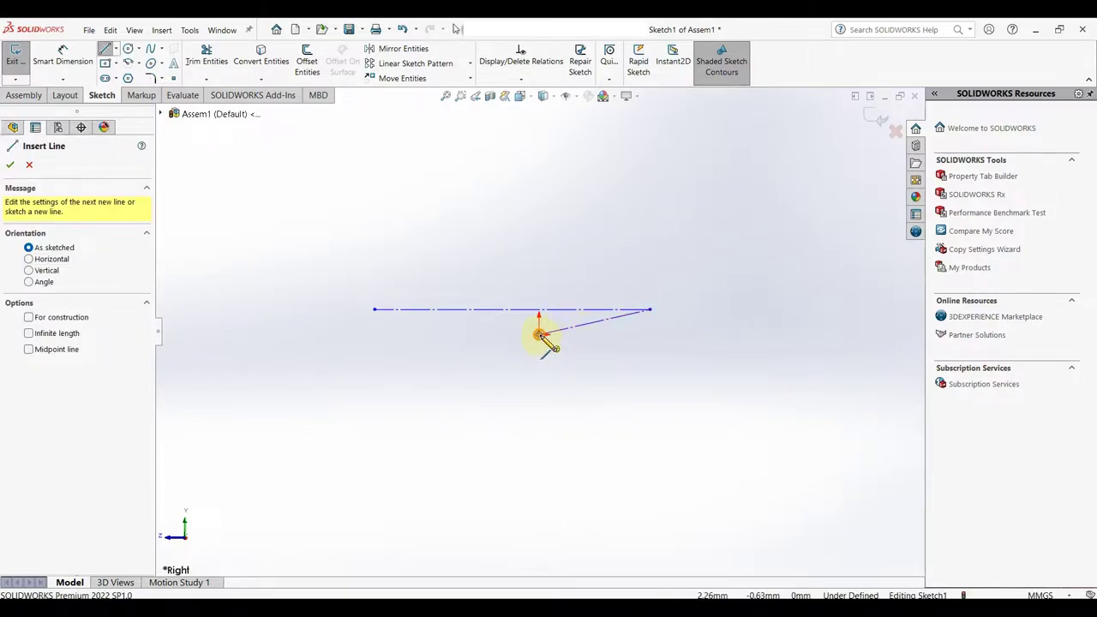
scroll(553, 343, down, 3)
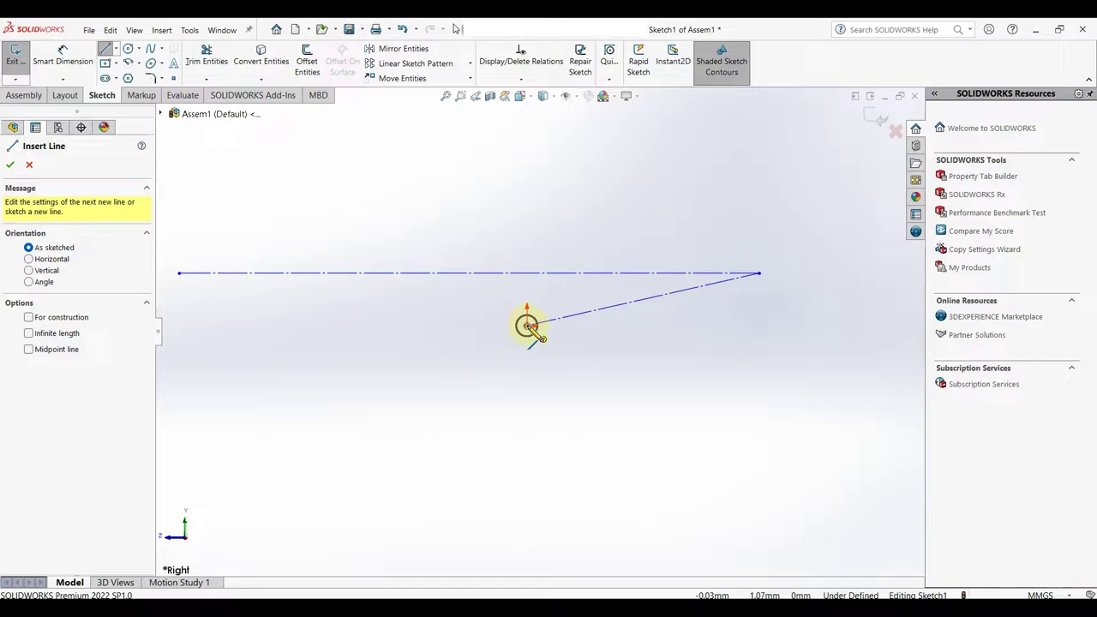
click(527, 326)
scroll(549, 338, up, 2)
scroll(570, 291, up, 3)
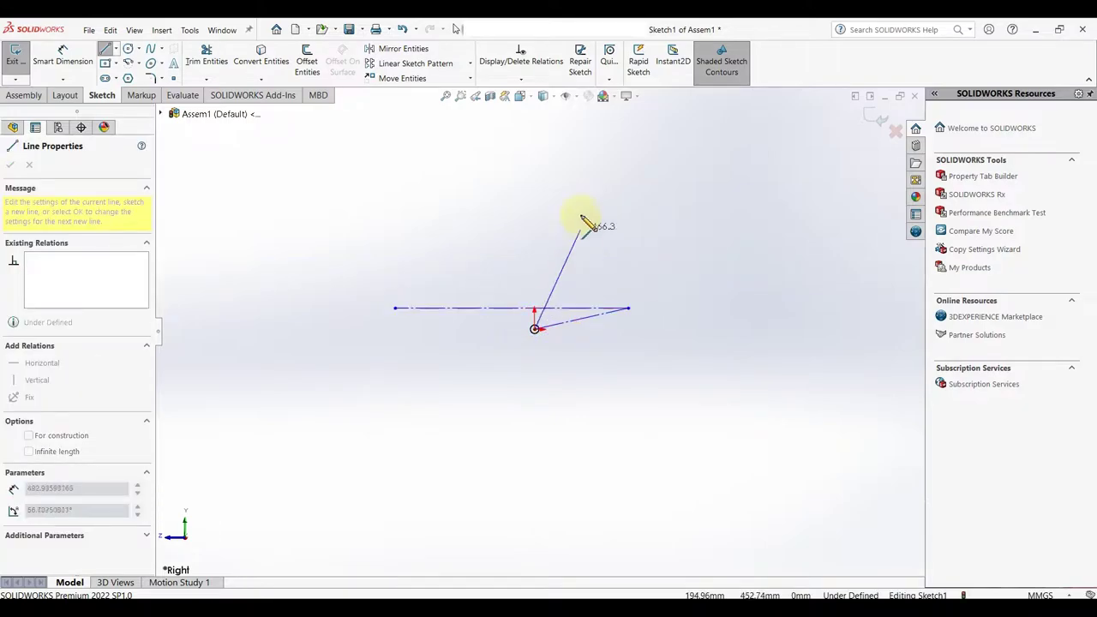
click(576, 165)
right_click(577, 166)
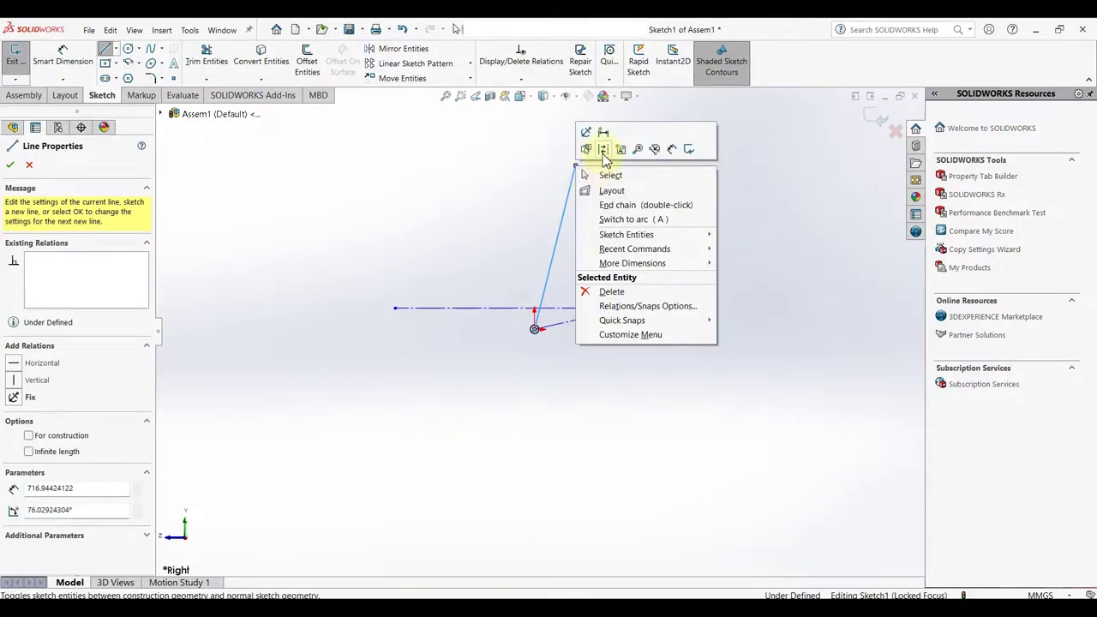
click(604, 150)
- Draw a line rising from the horizontal line's left end
right_drag(514, 276, 458, 267)
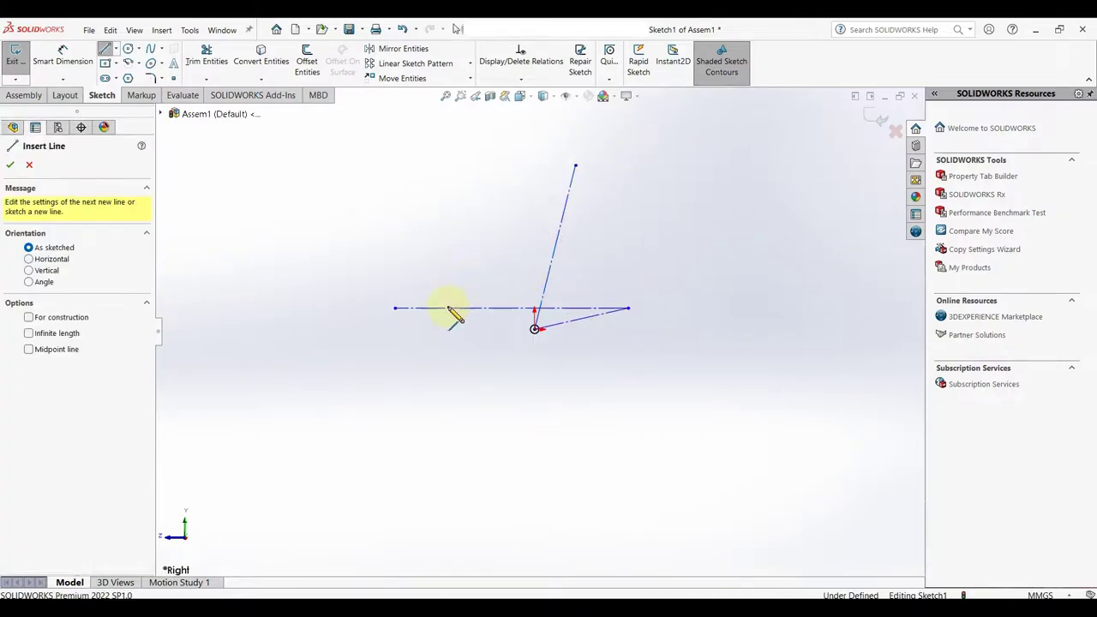
click(395, 309)
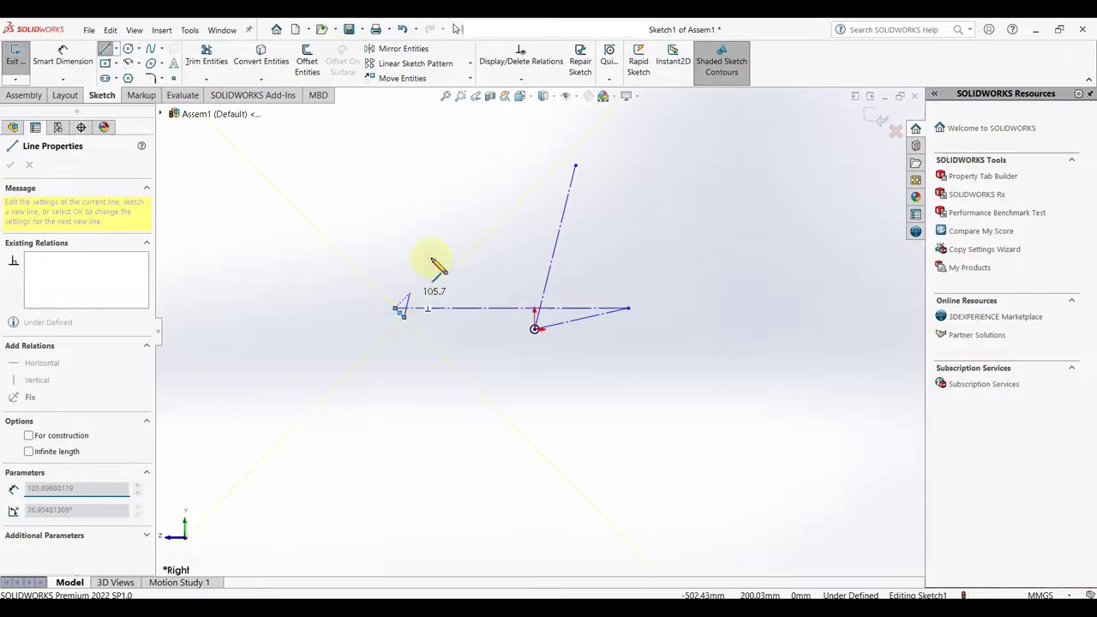
right_click(463, 149)
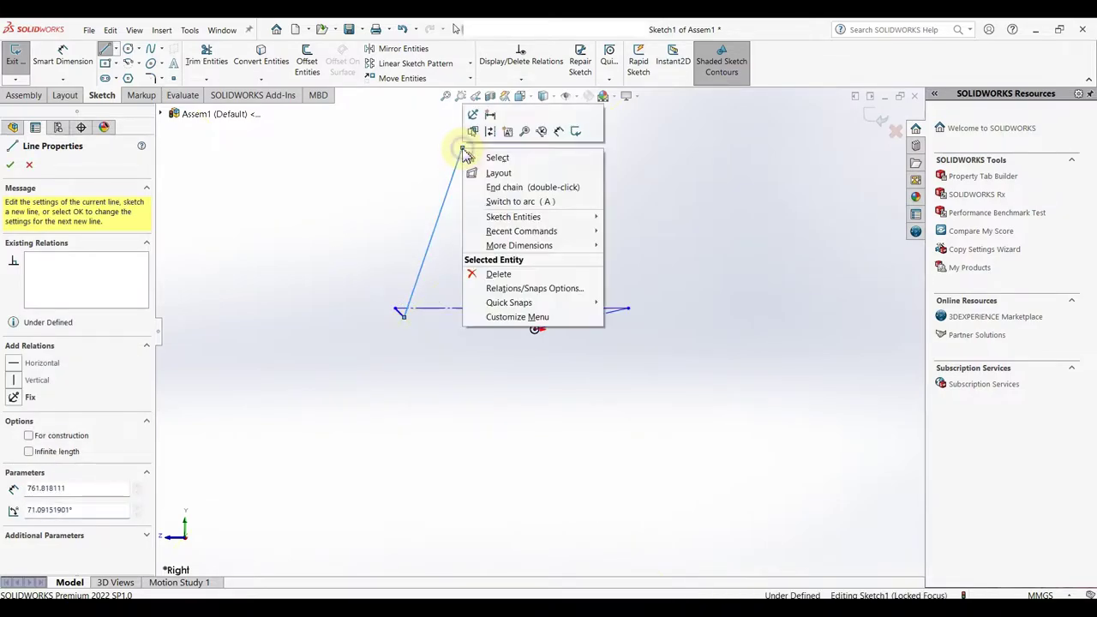
click(489, 152)
- Toggle the construction status of the short line at the frame's front end
scroll(405, 335, down, 2)
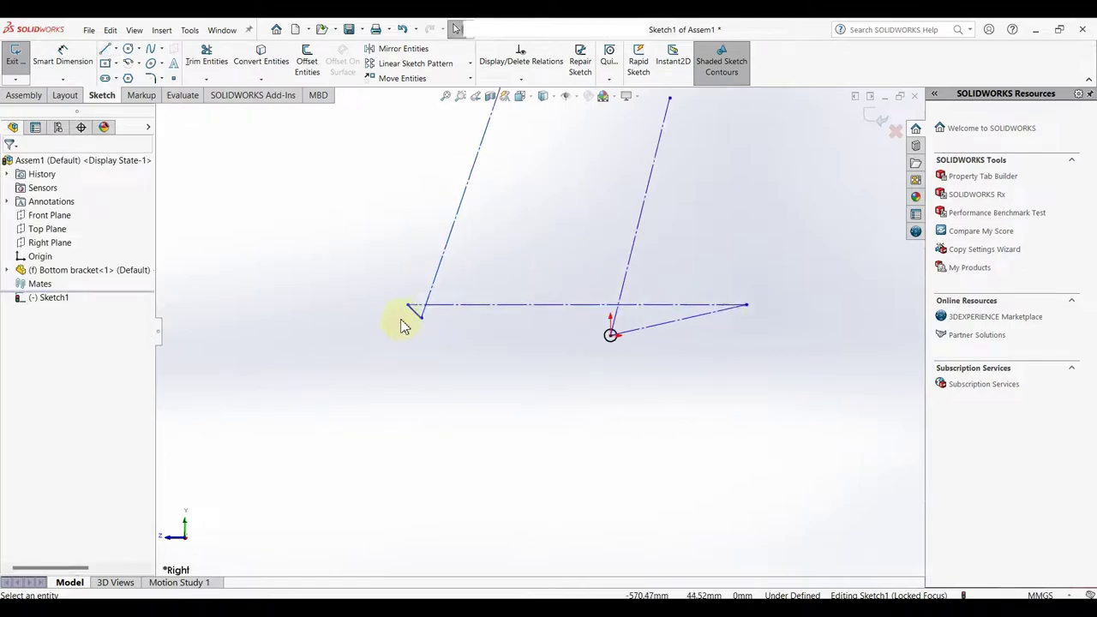
click(417, 314)
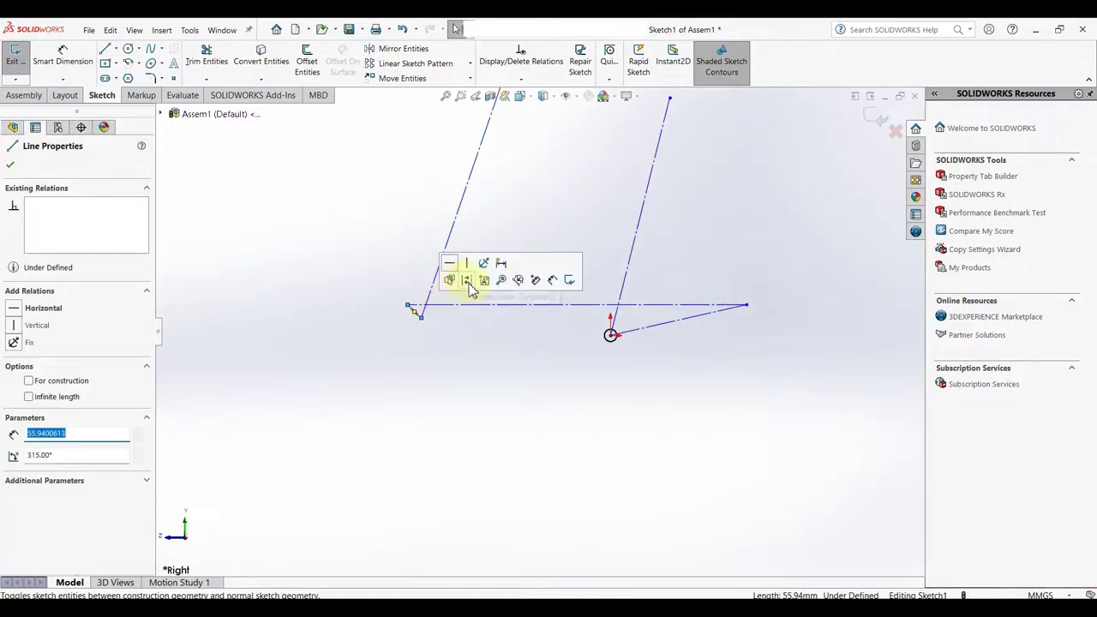
click(485, 380)
scroll(485, 380, up, 2)
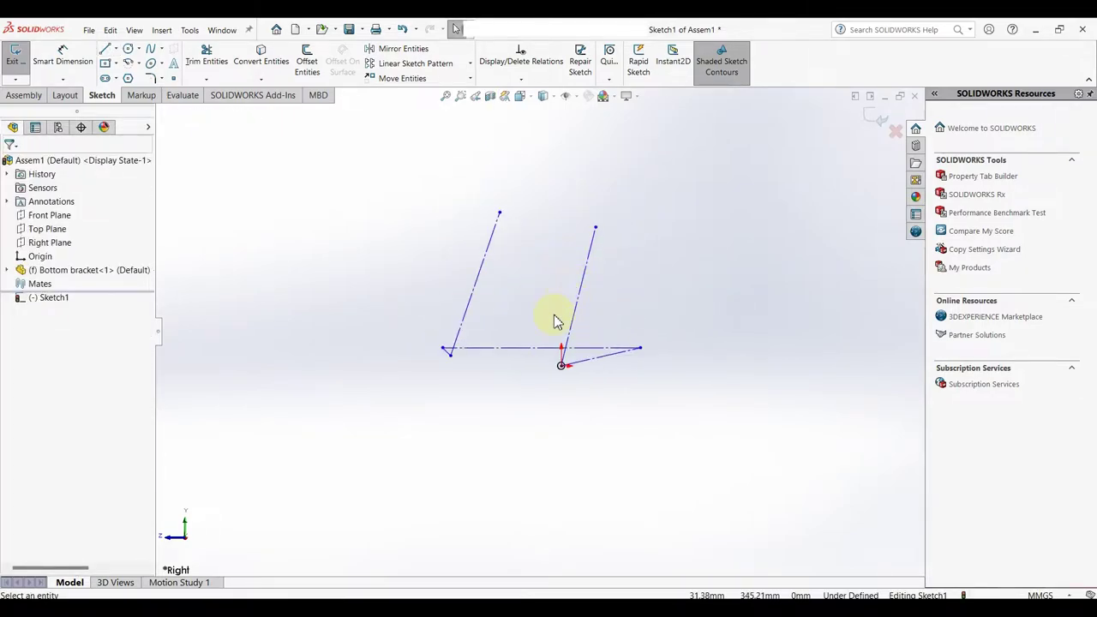
- Draw the rear stay from the horizontal line's right end to the seat-tube line as construction geometry
right_drag(543, 302, 490, 299)
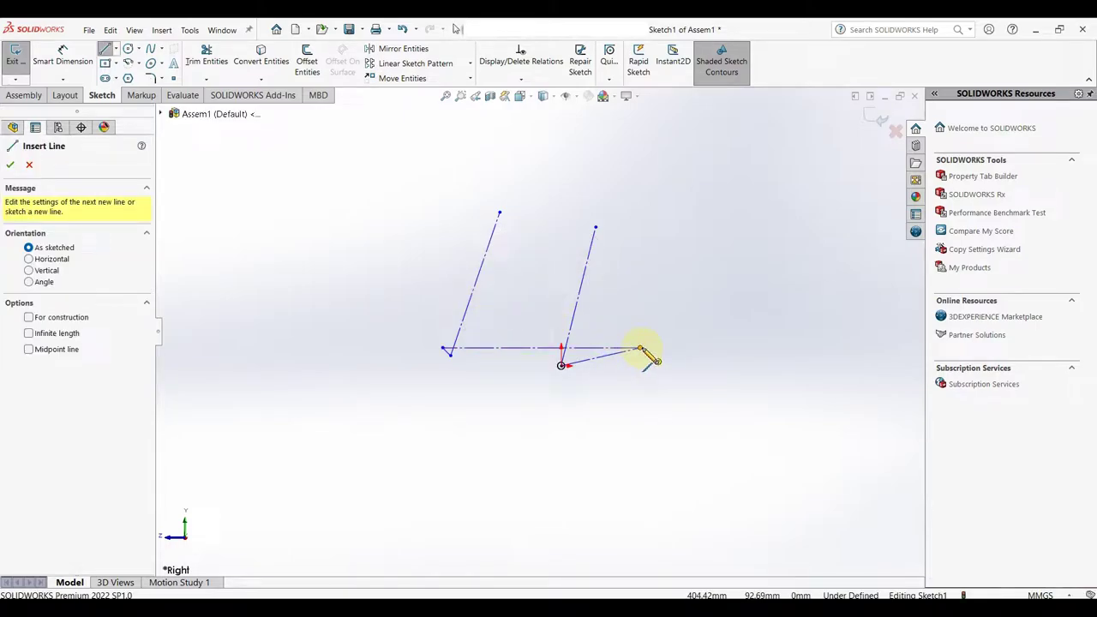
click(641, 349)
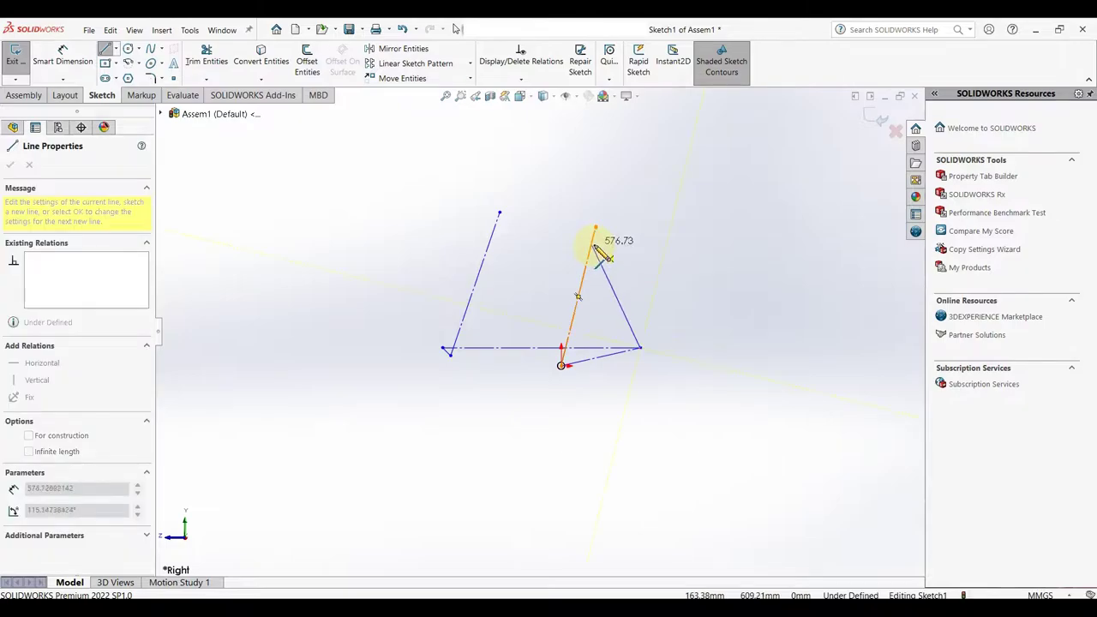
click(595, 246)
right_click(595, 246)
click(623, 229)
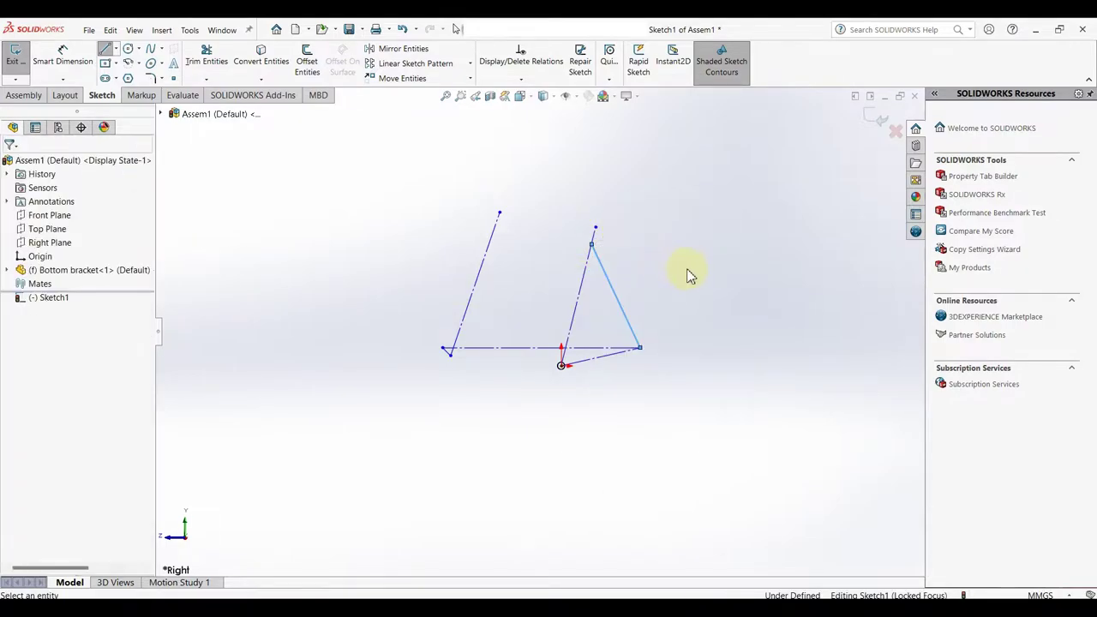
right_drag(716, 266, 583, 261)
- Draw the top tube line from the seat-tube junction to the front line
key(l)
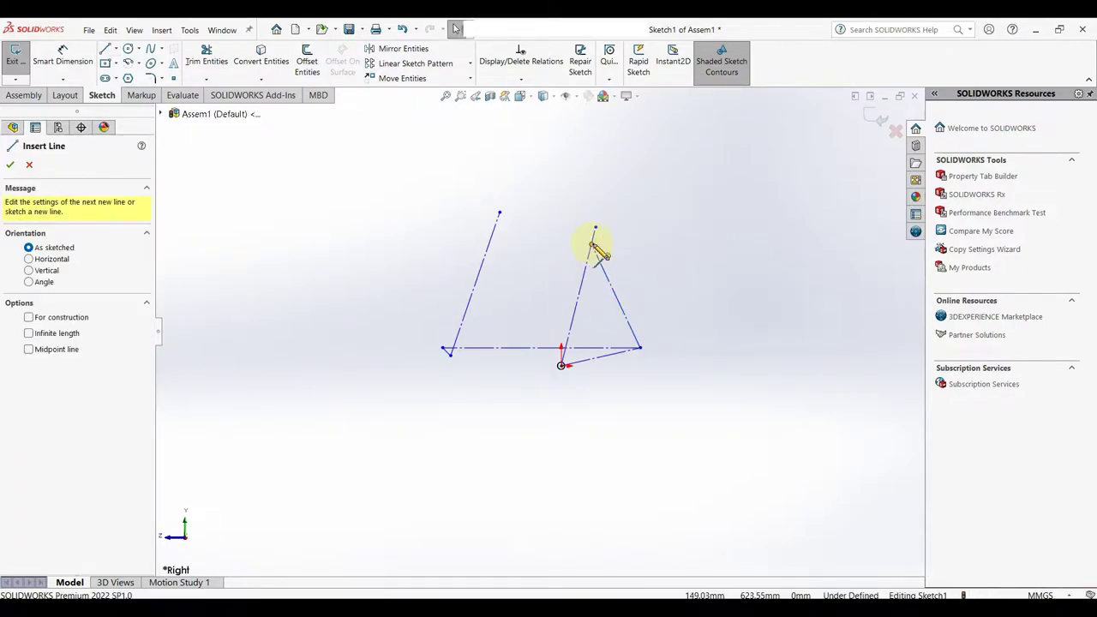
click(592, 244)
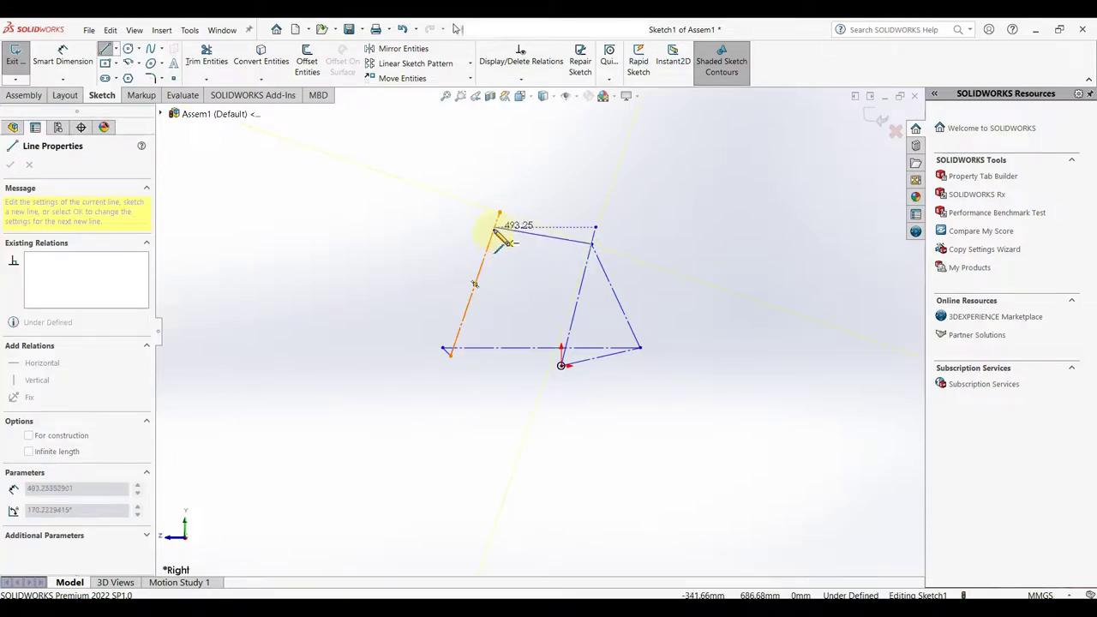
click(494, 233)
right_click(495, 234)
click(523, 240)
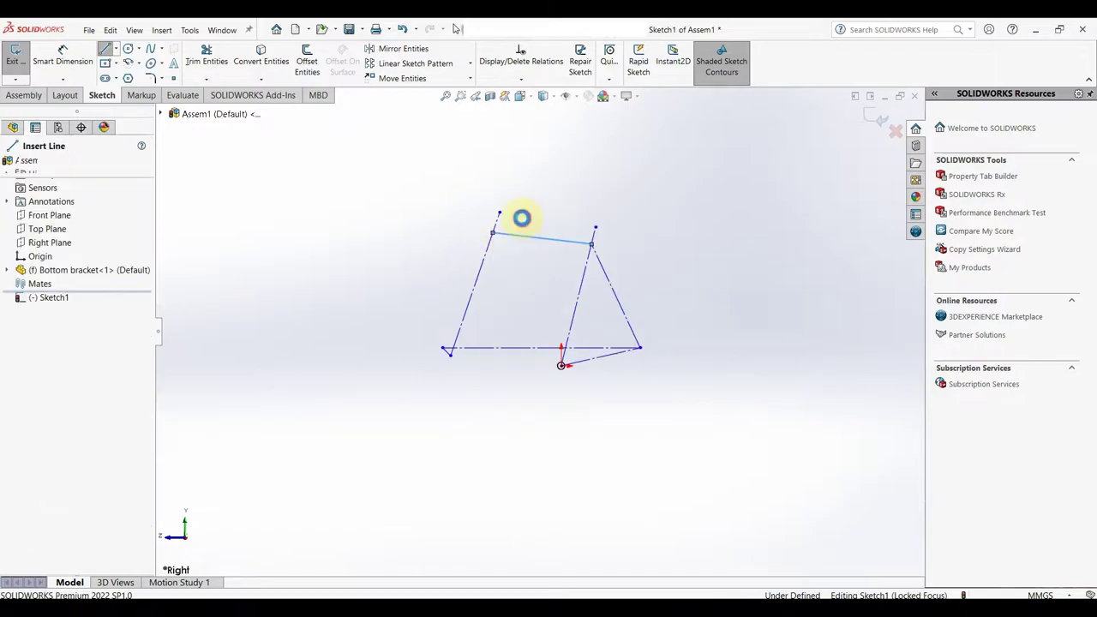
- Draw a second front line from the short line's lower end up toward the top
key(l)
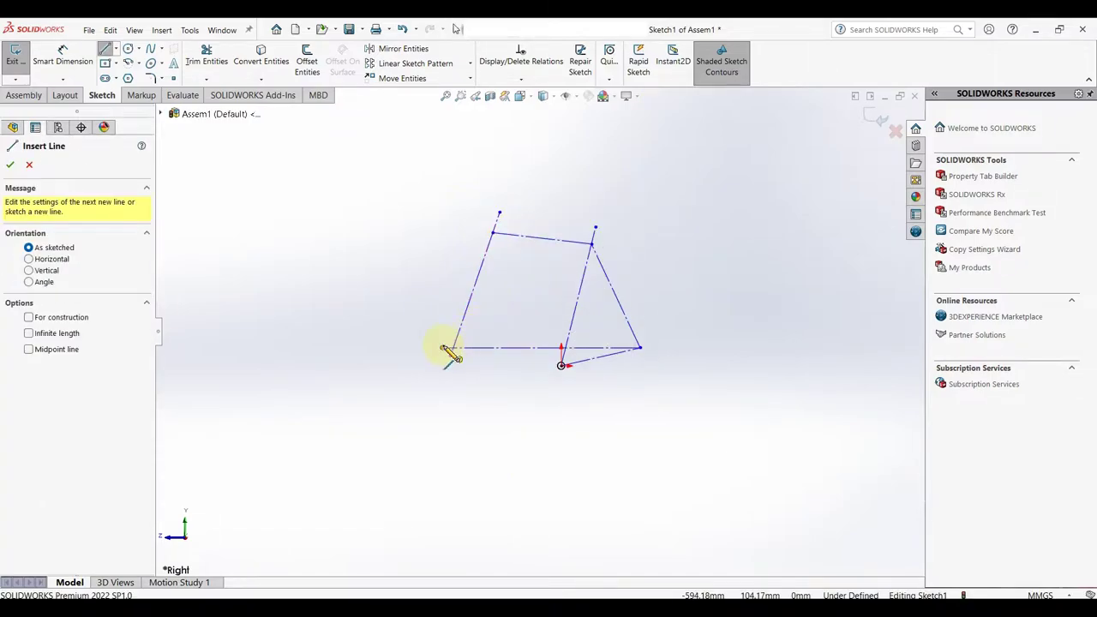
click(444, 348)
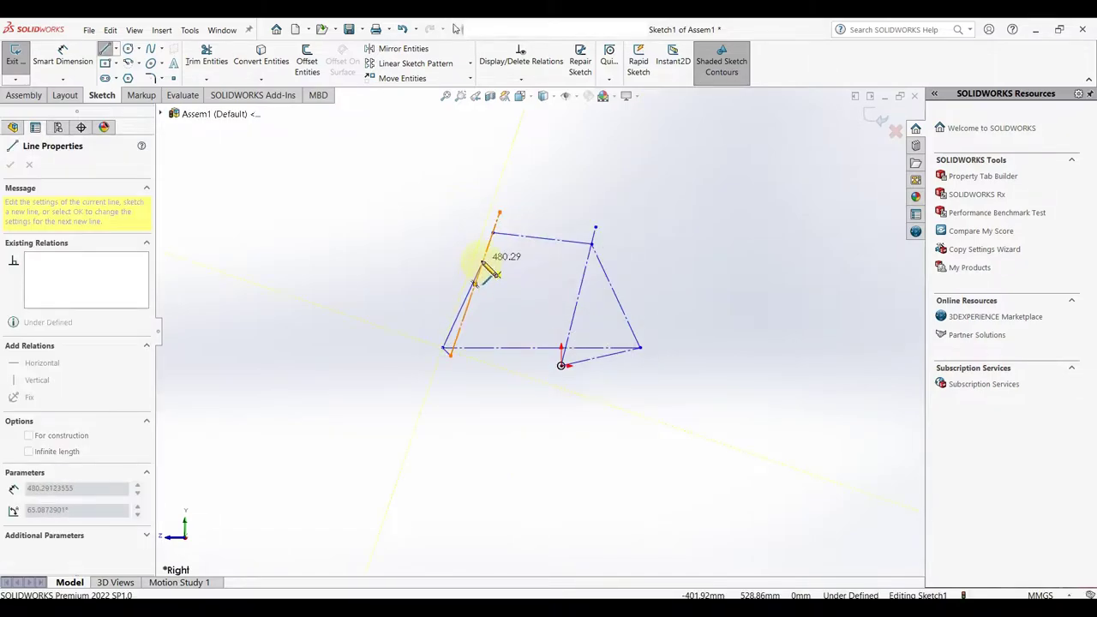
click(483, 260)
right_click(484, 260)
click(507, 250)
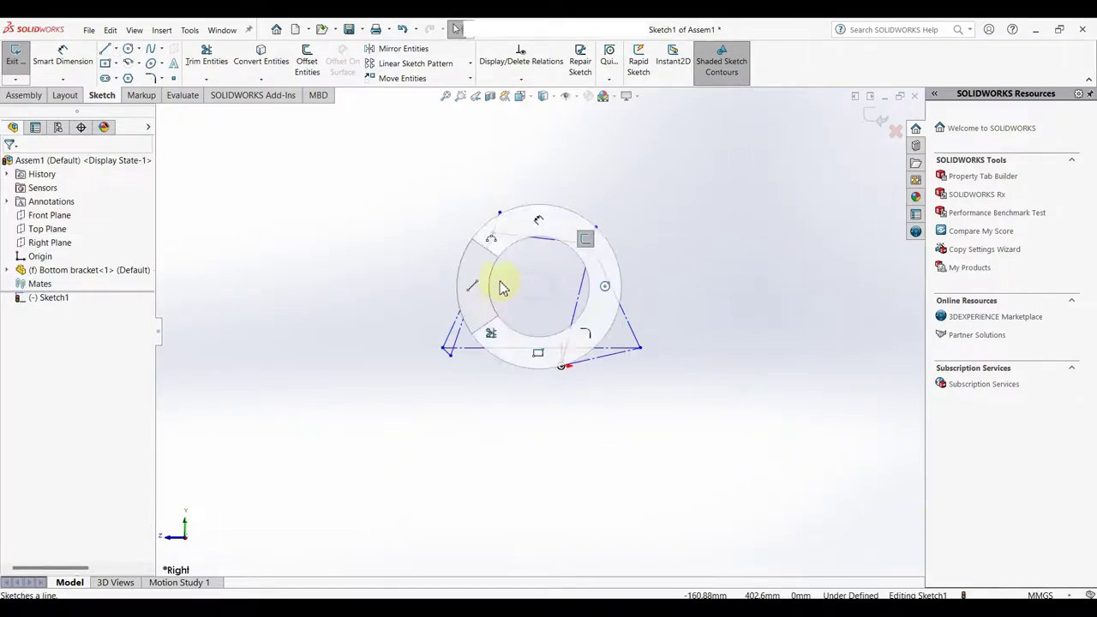
- Draw the down tube line from the front line toward the origin
right_drag(538, 294, 480, 274)
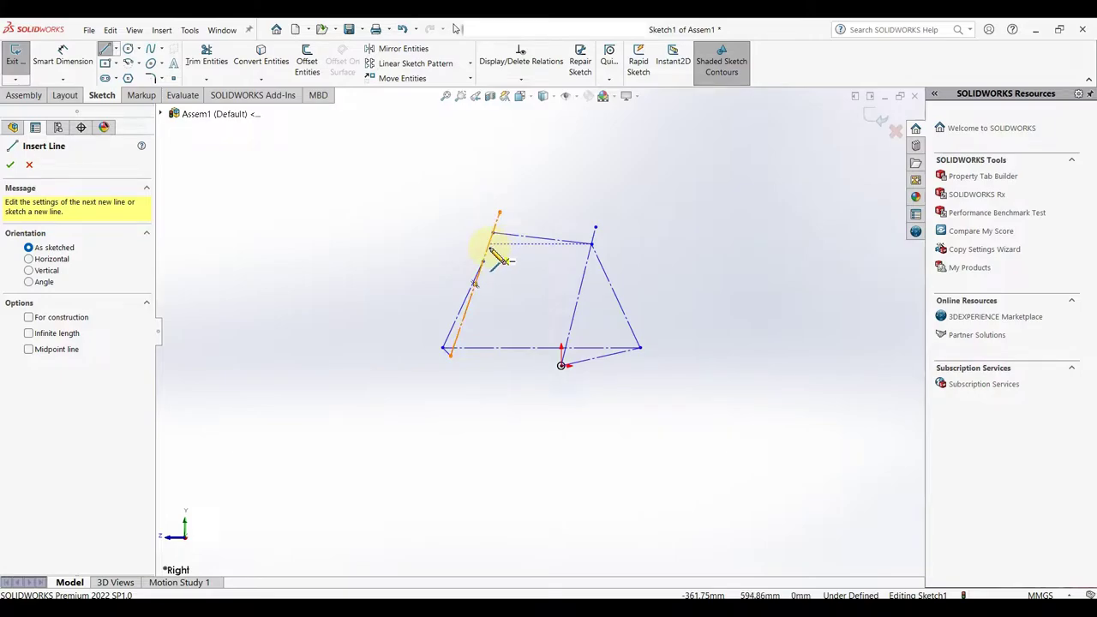
drag(487, 251, 563, 367)
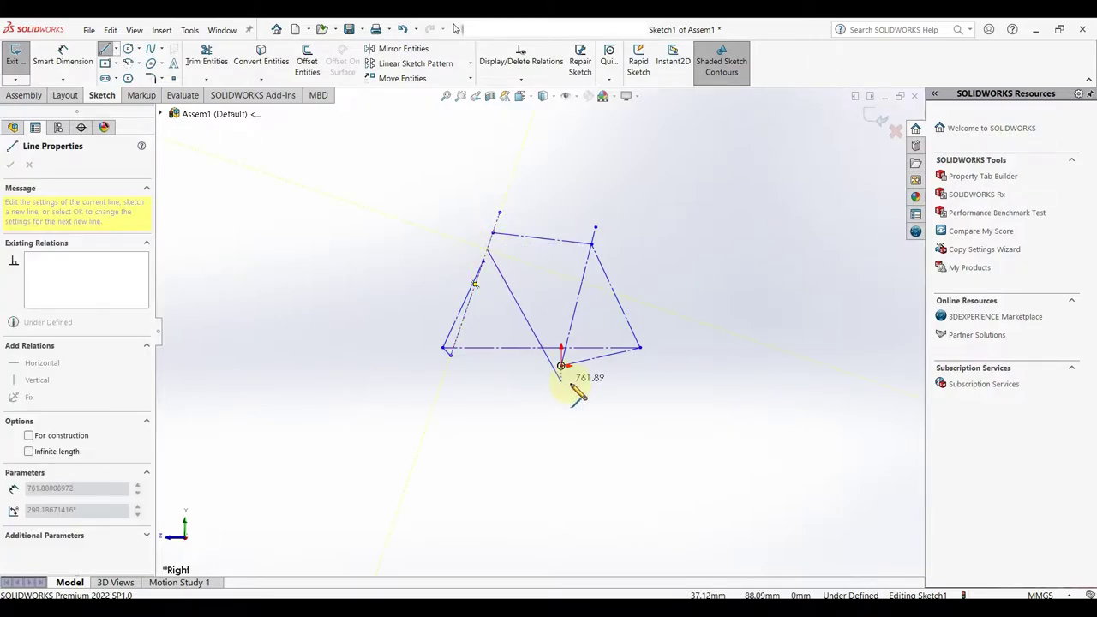
scroll(561, 367, down, 5)
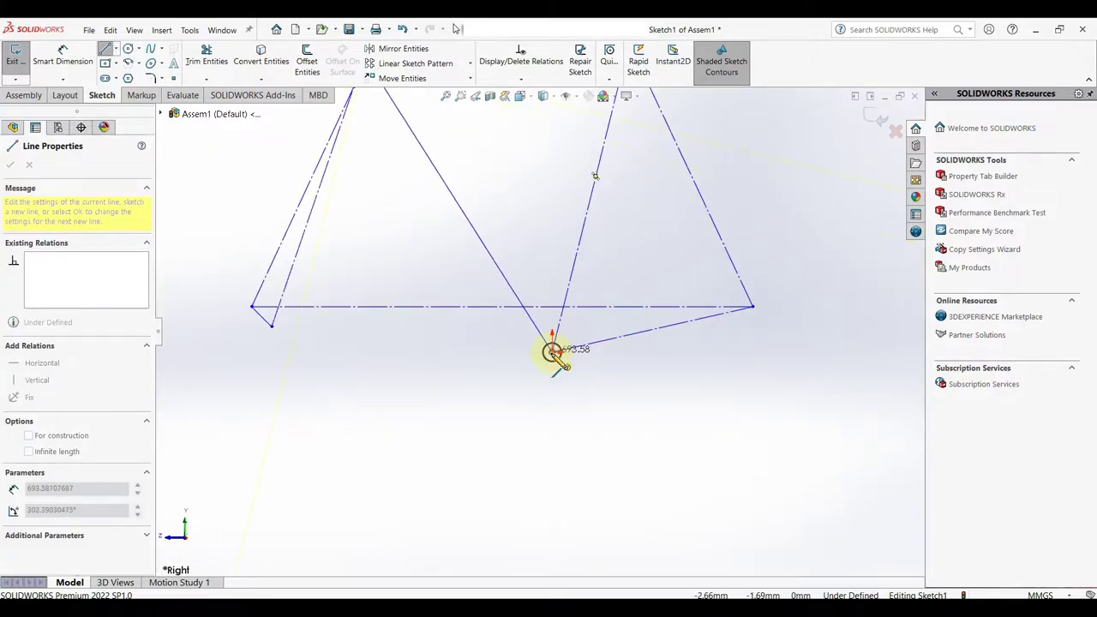
right_click(553, 353)
- Finish the 693.58 mm down tube at the origin and make the short front line perpendicular to the front line
click(556, 360)
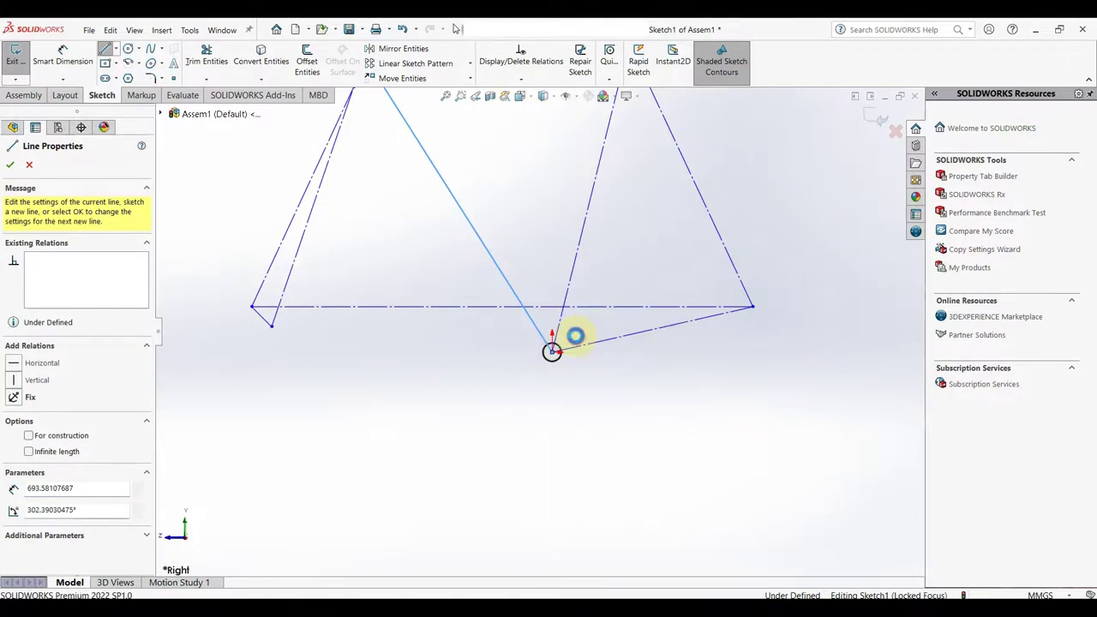
scroll(553, 352, up, 4)
scroll(529, 221, down, 3)
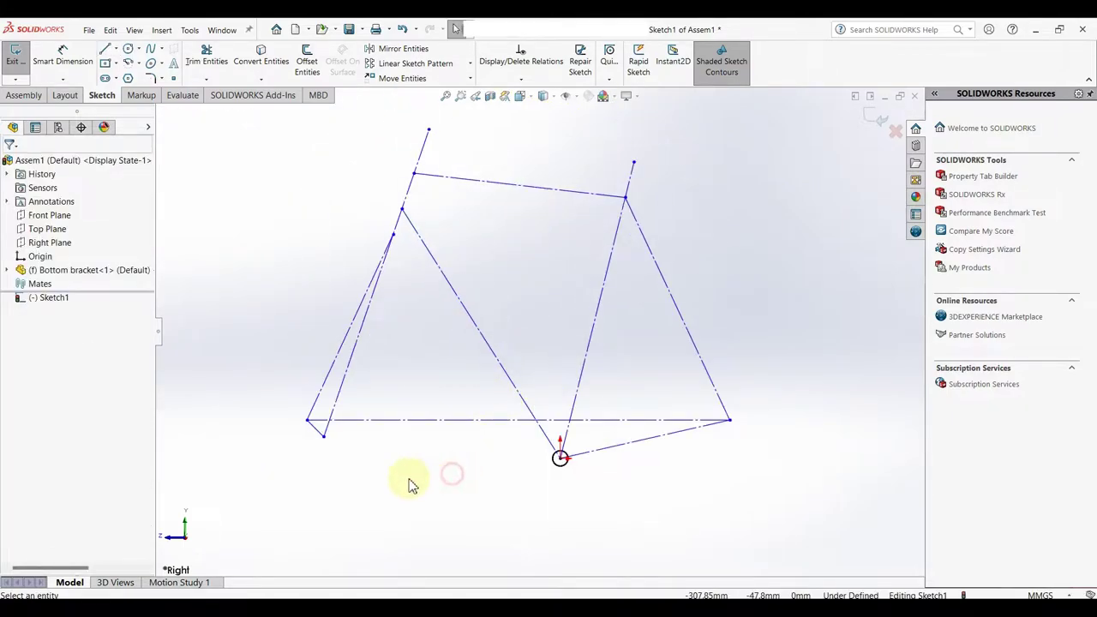
click(317, 433)
ctrl+click(319, 400)
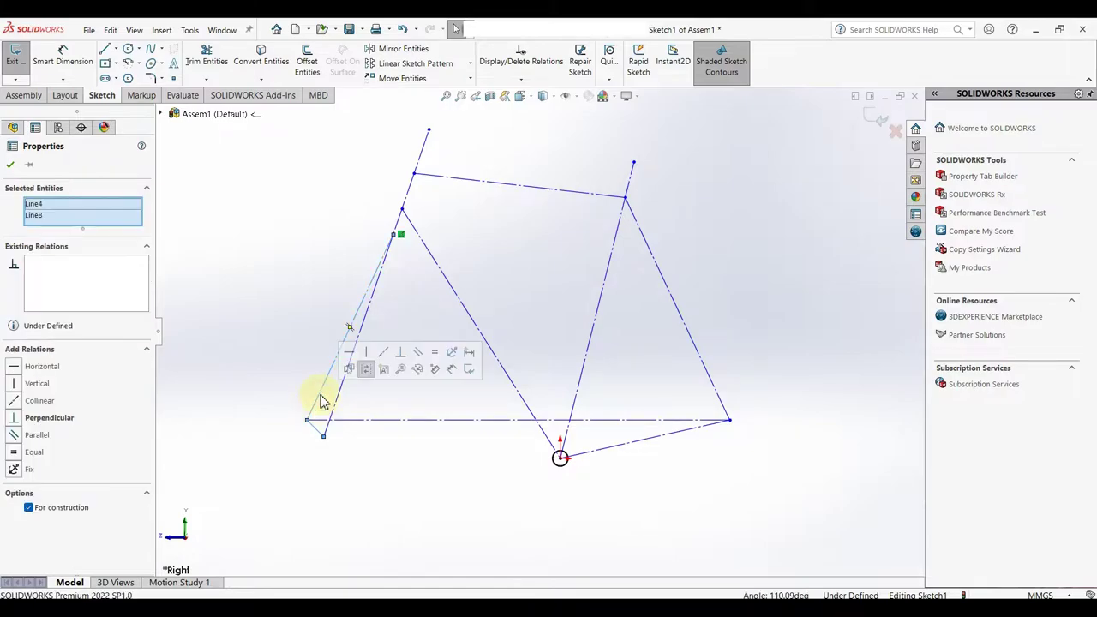
click(415, 356)
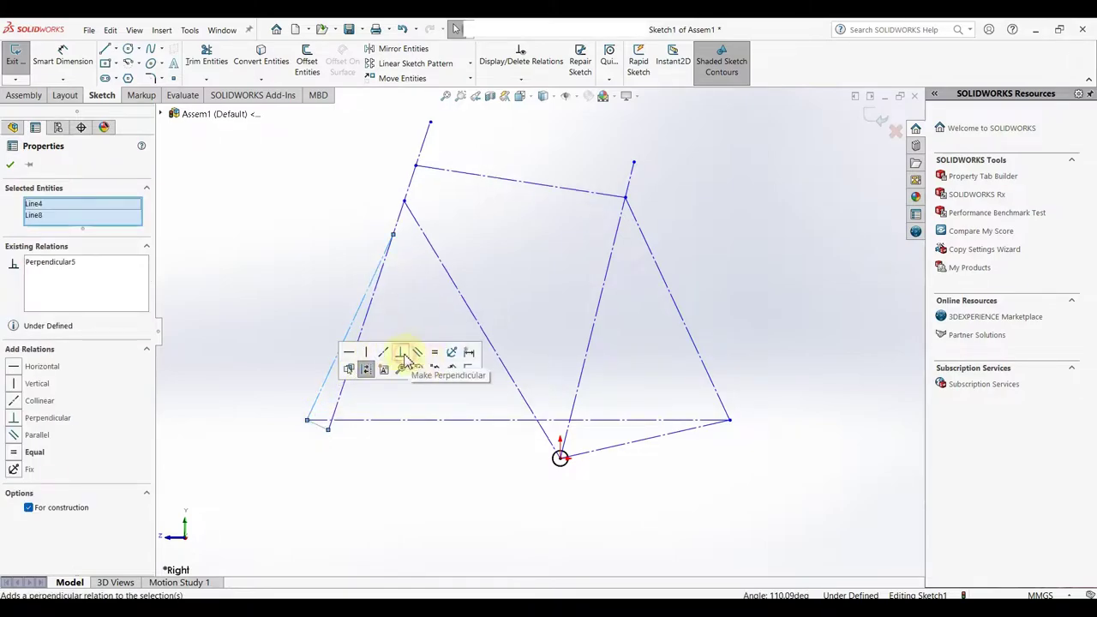
- Select and deselect the horizontal construction line, then switch to Smart Dimension
click(411, 472)
scroll(455, 429, up, 2)
click(489, 395)
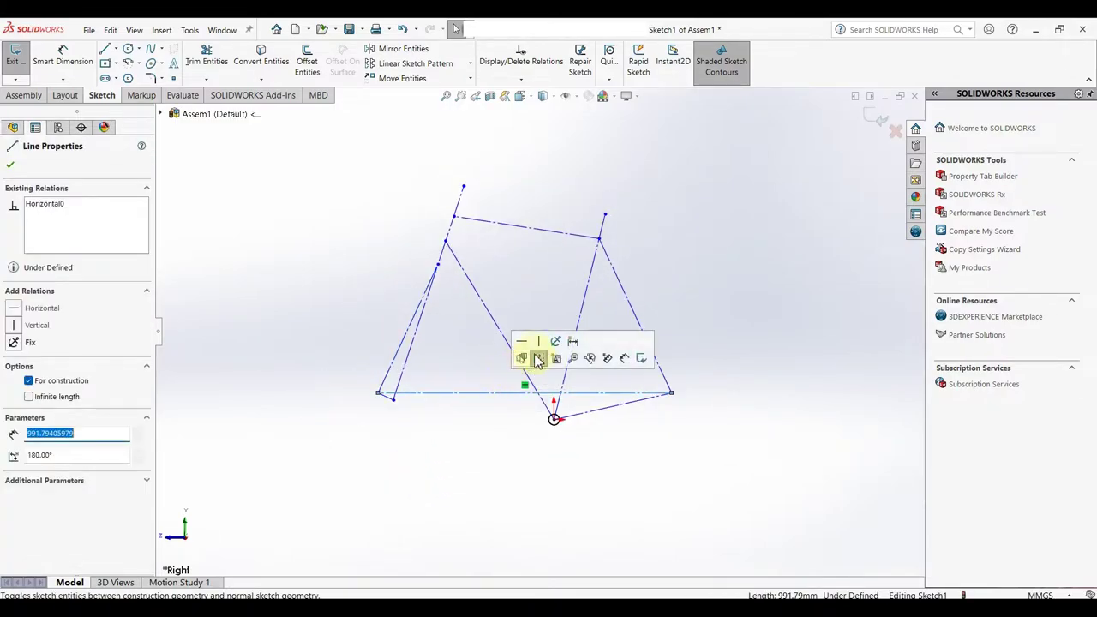
click(480, 473)
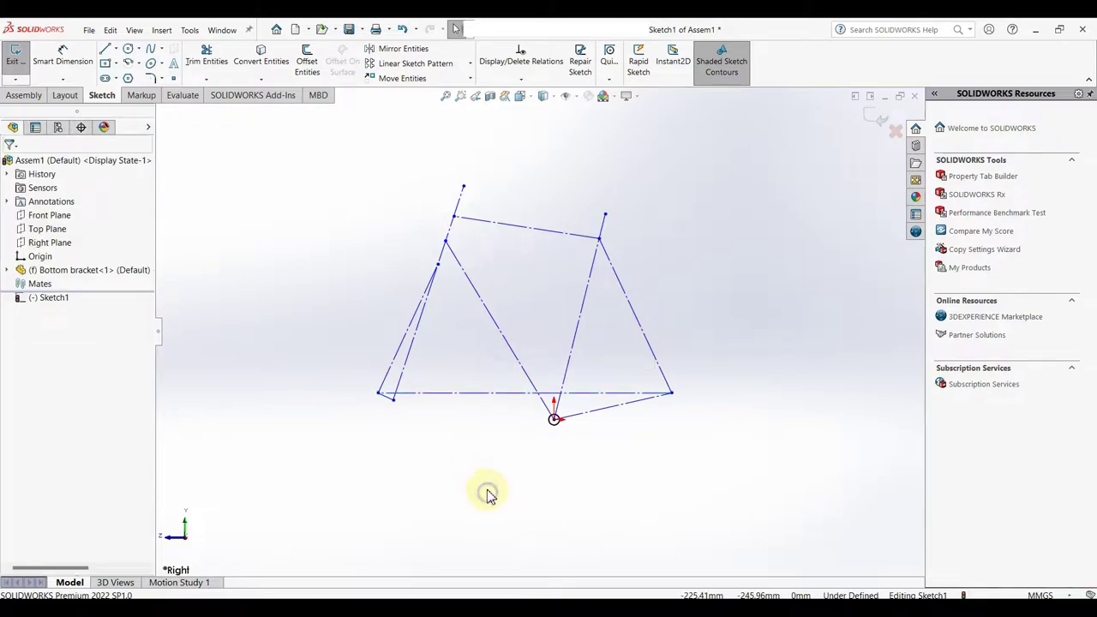
right_drag(487, 495, 490, 441)
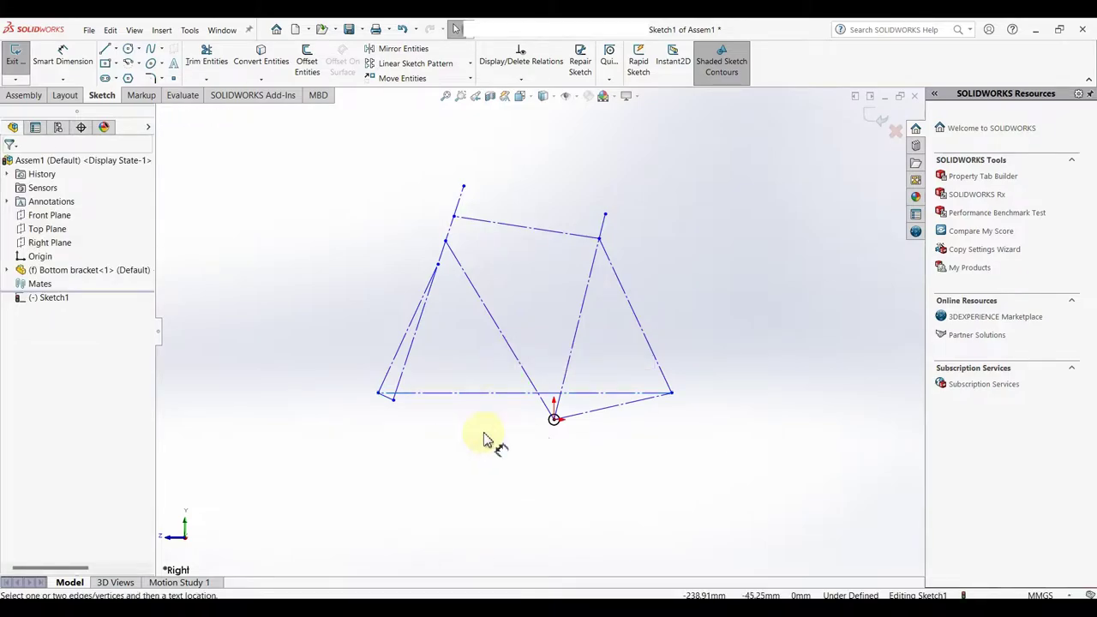
- Dimension the seat-tube angle to 74° and the front line angle to 71° from the horizontal
click(575, 351)
click(580, 393)
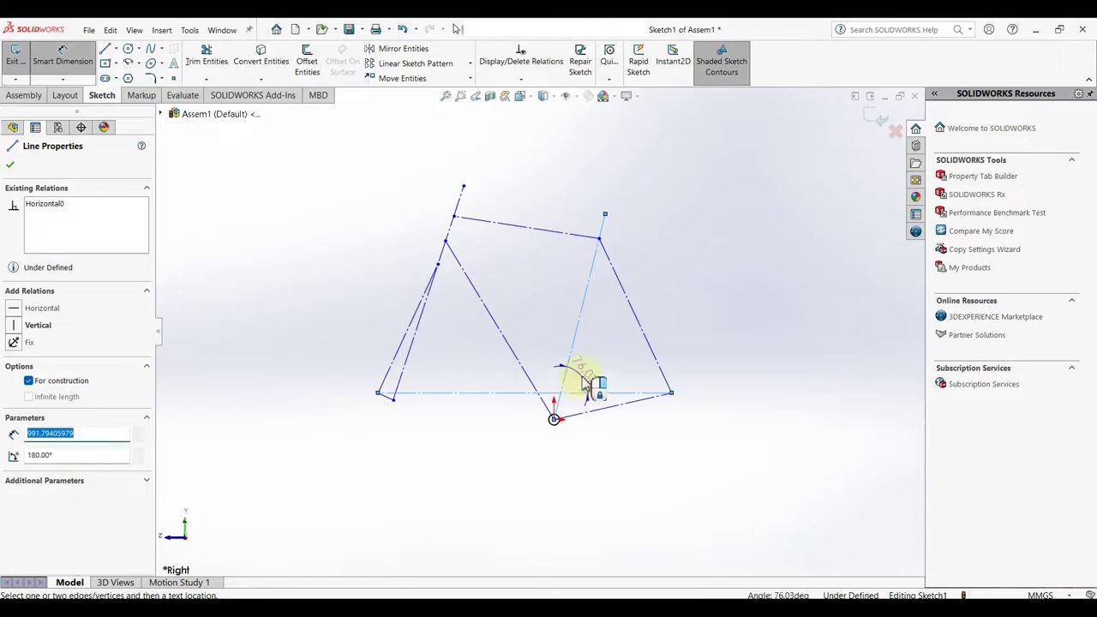
click(586, 381)
text(74)
key(Return)
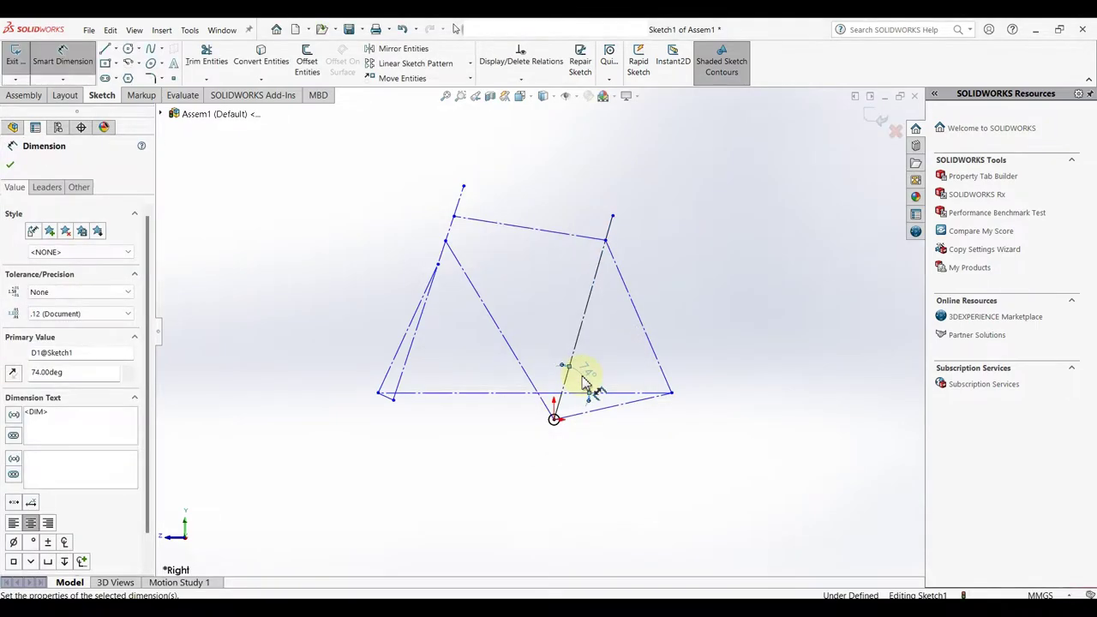
scroll(386, 378, down, 3)
scroll(439, 378, down, 2)
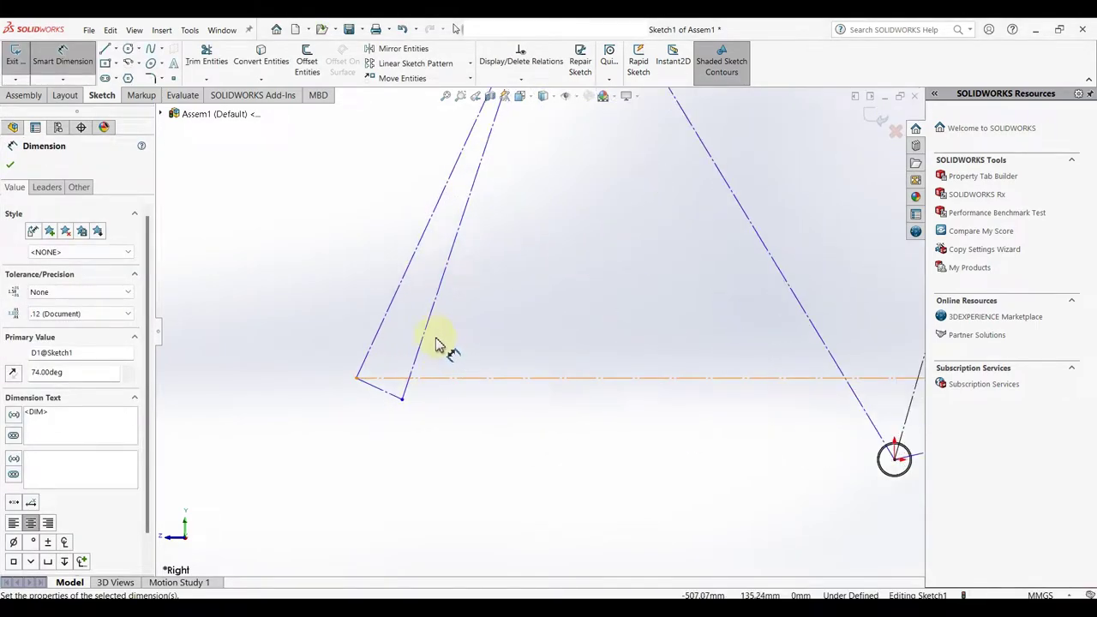
click(433, 321)
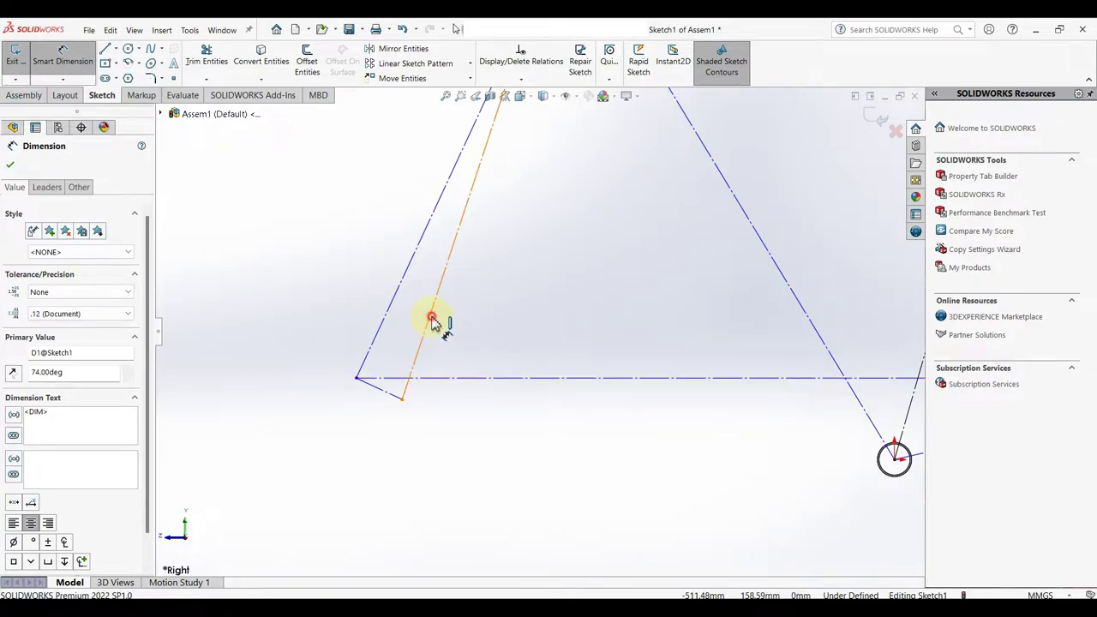
click(480, 378)
click(482, 356)
text(71)
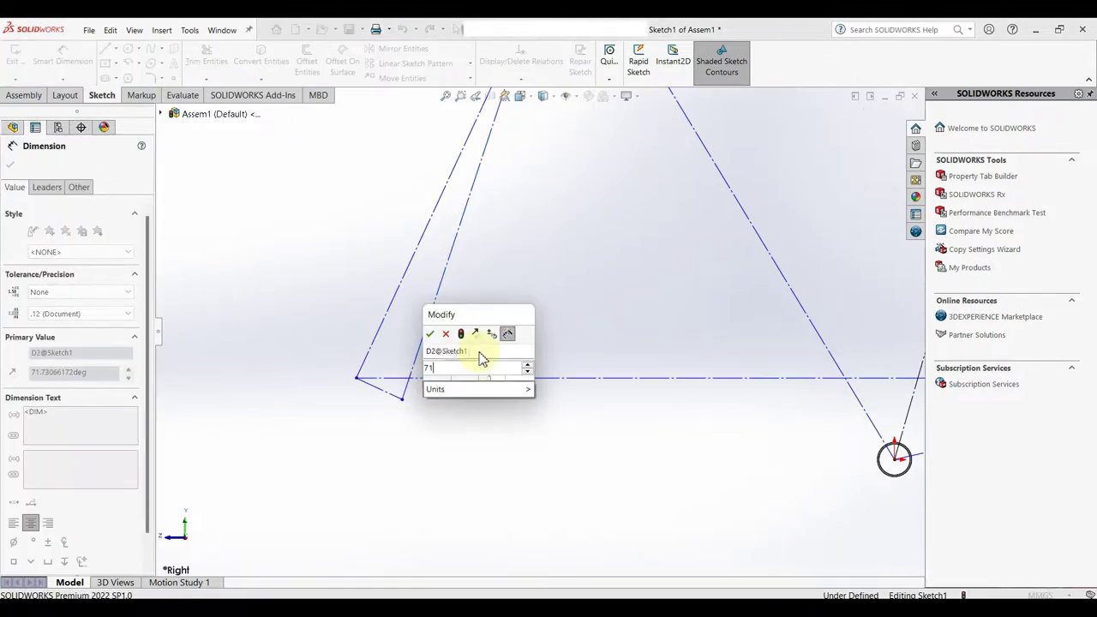
key(Return)
- Dimension the chainstay line length at 450 mm
scroll(536, 373, up, 3)
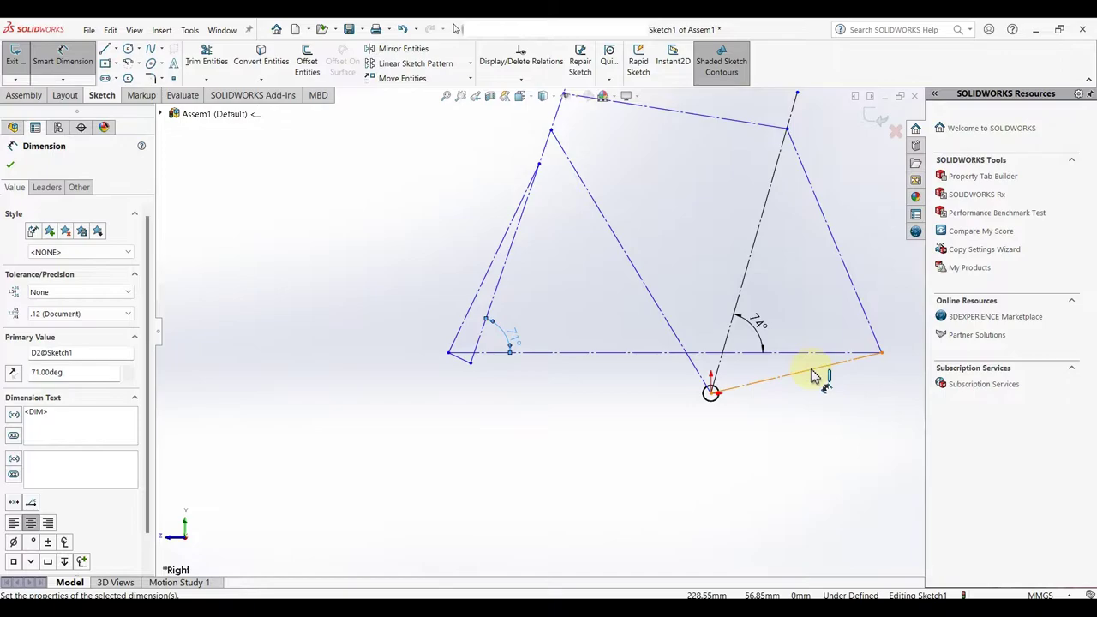
click(812, 371)
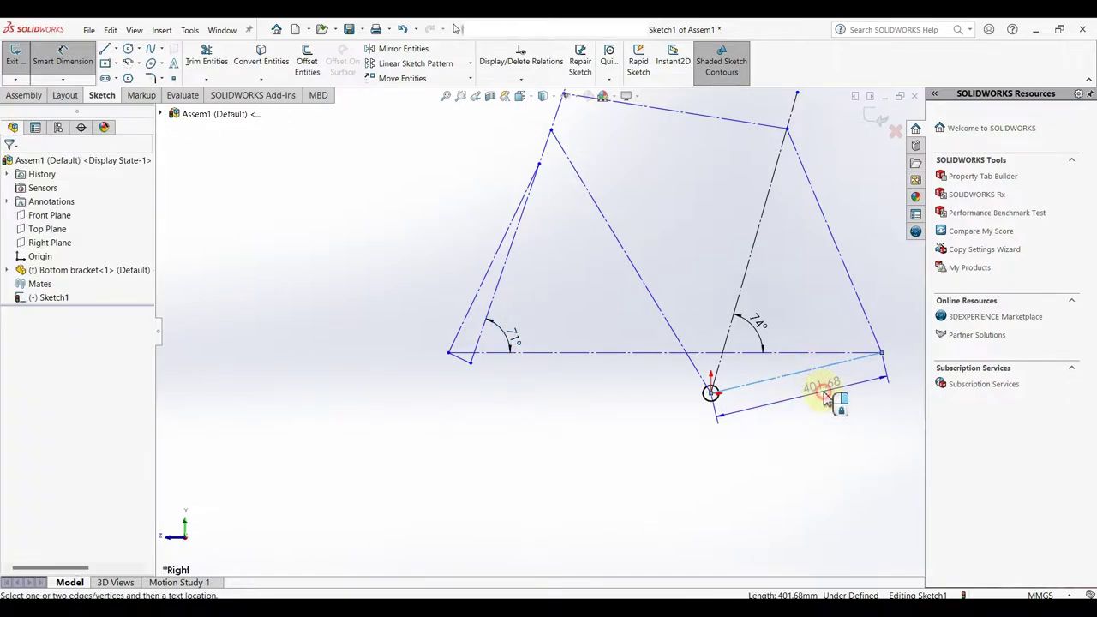
click(824, 394)
key(Return)
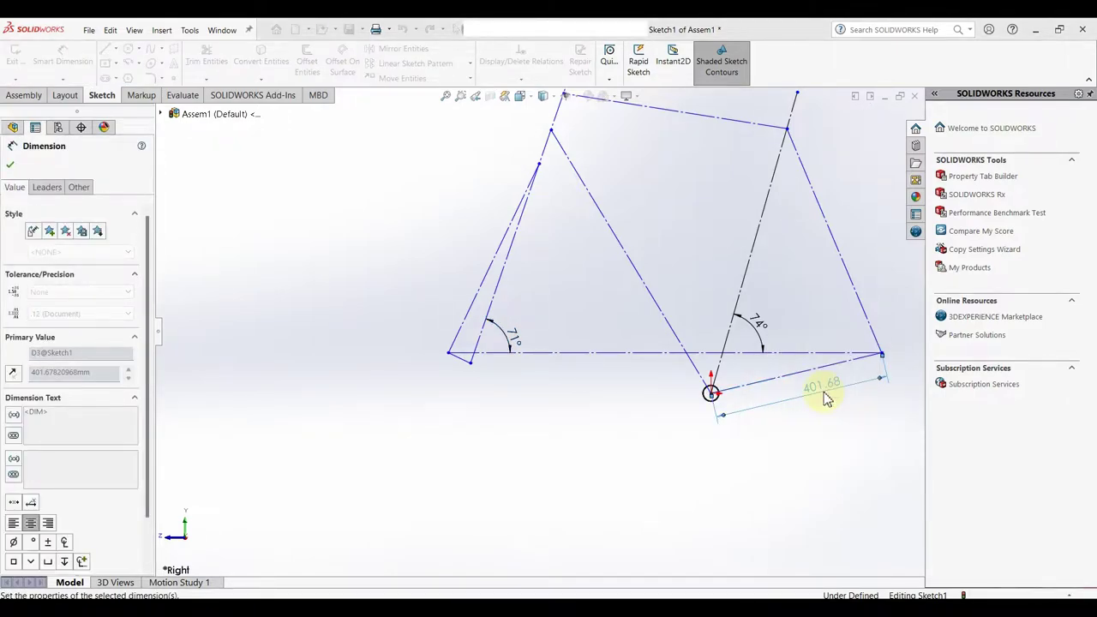
- Set the bottom bracket drop below the axle line to 50 mm
scroll(711, 390, down, 4)
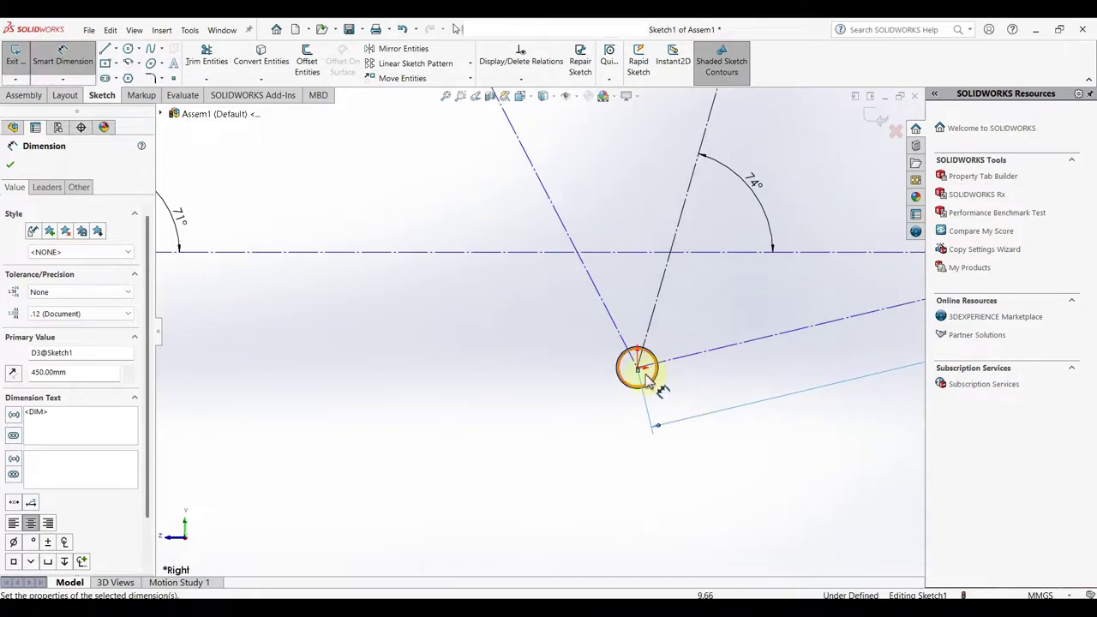
click(638, 370)
click(600, 252)
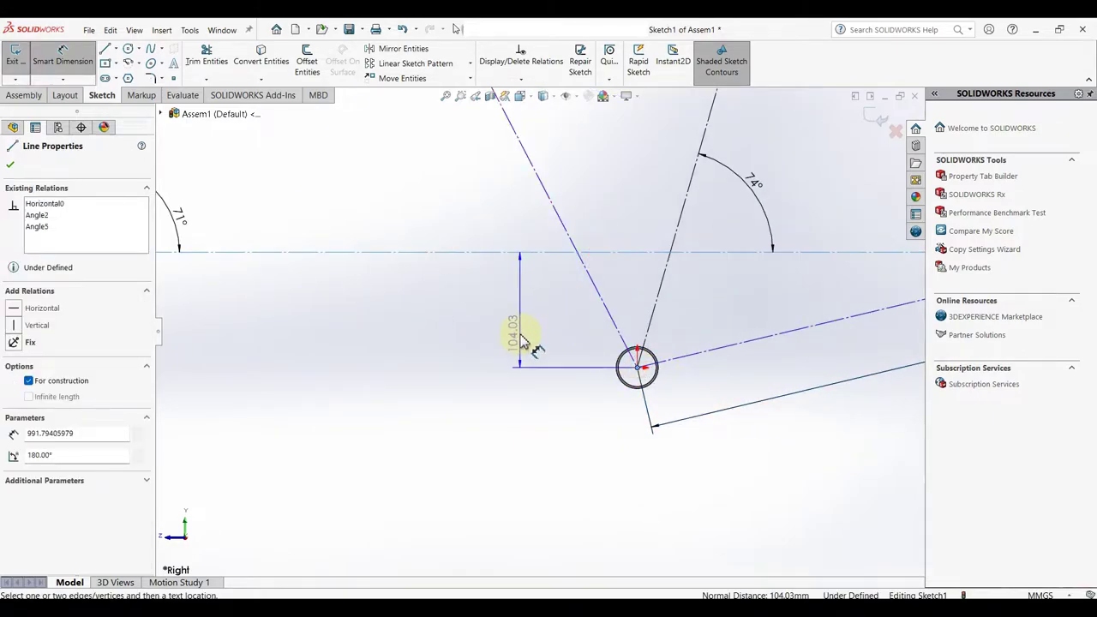
click(525, 330)
text(50)
key(Return)
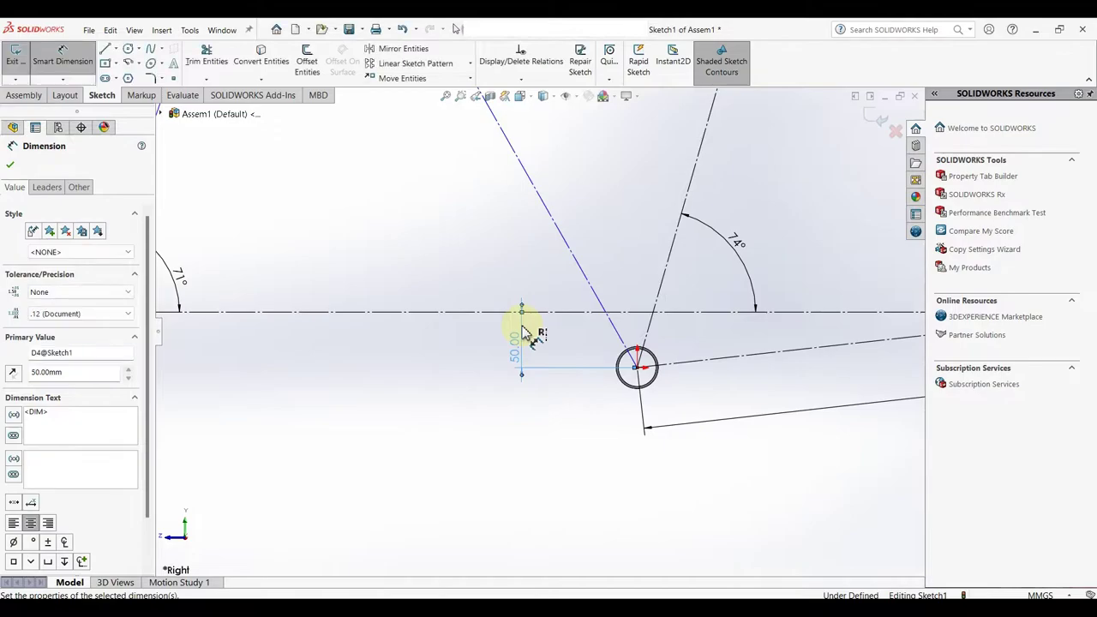
scroll(527, 350, up, 1)
scroll(321, 321, down, 1)
- Dimension the short offset line to 45 mm and the fork line to 380 mm
scroll(341, 347, down, 1)
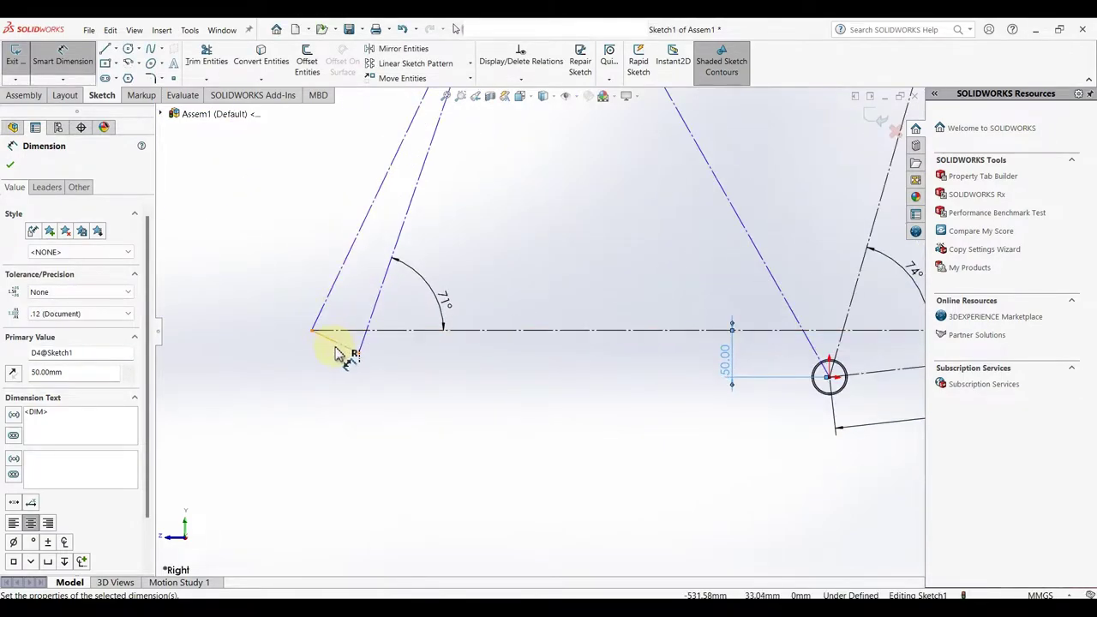
scroll(336, 359, down, 1)
click(336, 347)
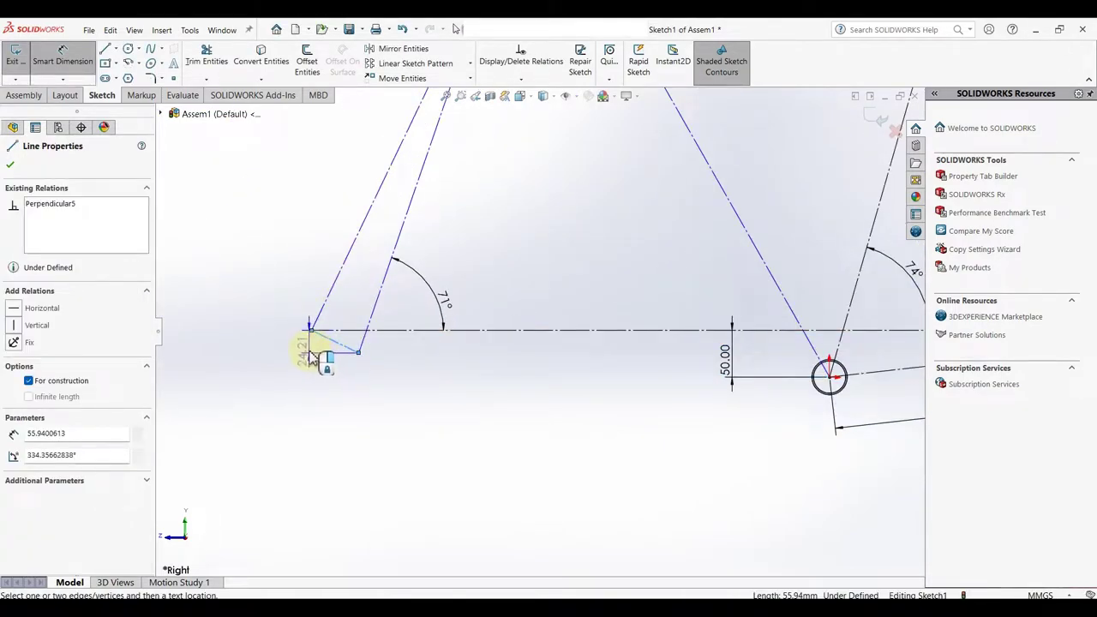
click(323, 354)
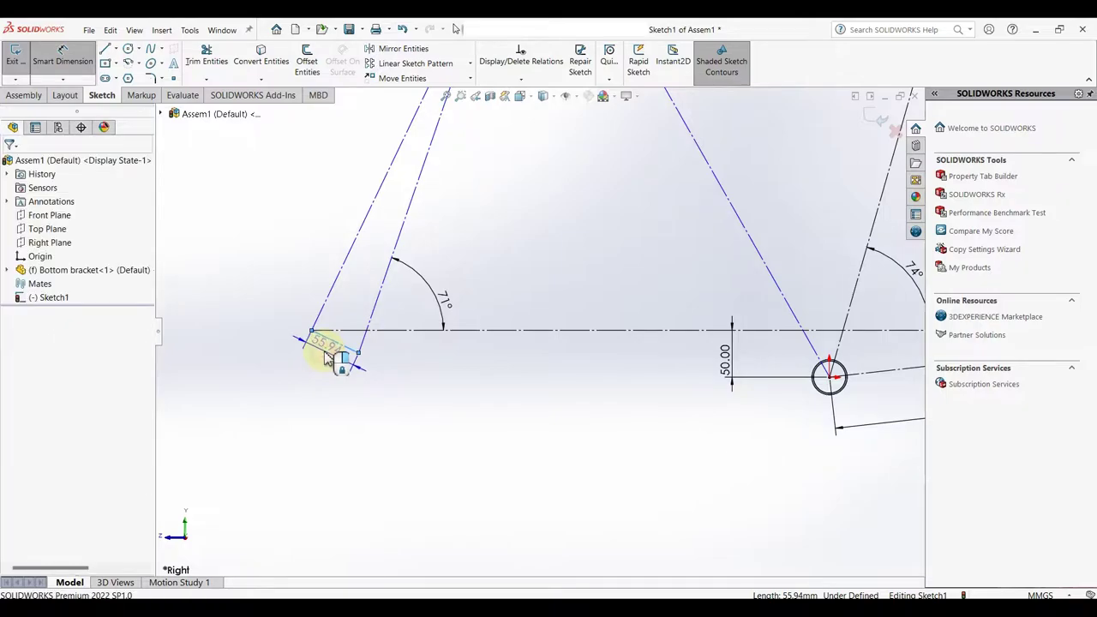
text(45)
key(Return)
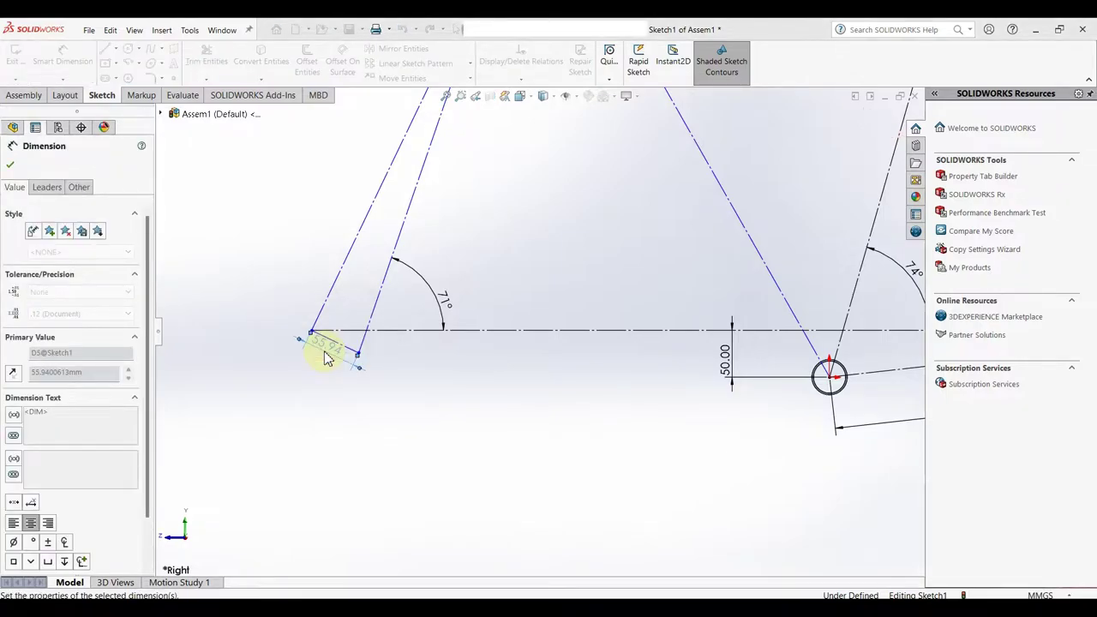
scroll(397, 349, up, 3)
scroll(589, 255, down, 2)
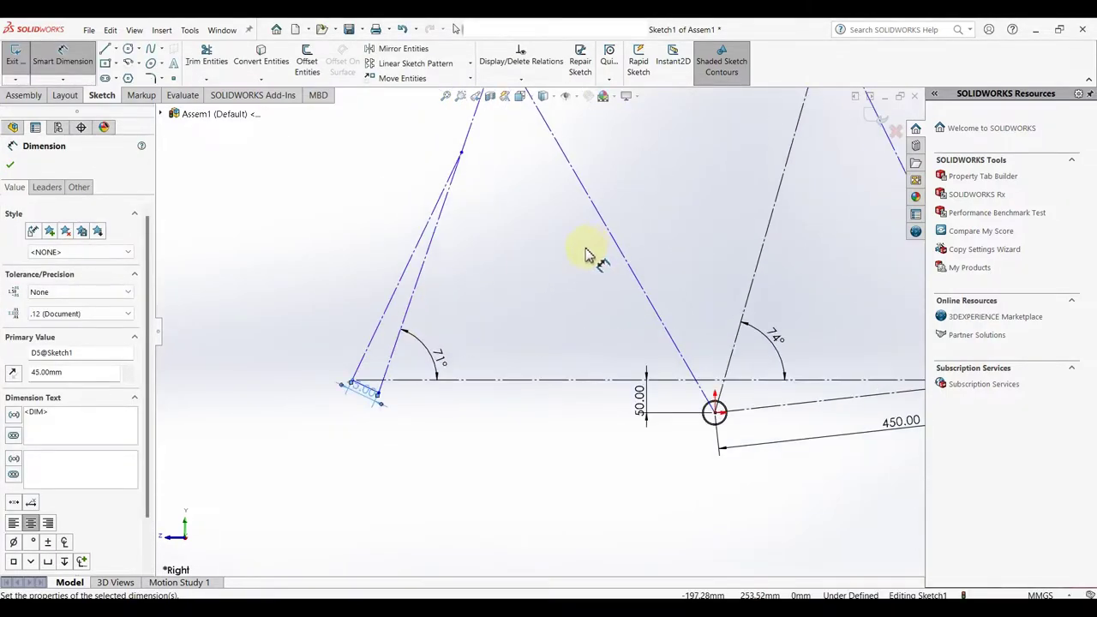
click(391, 311)
click(375, 300)
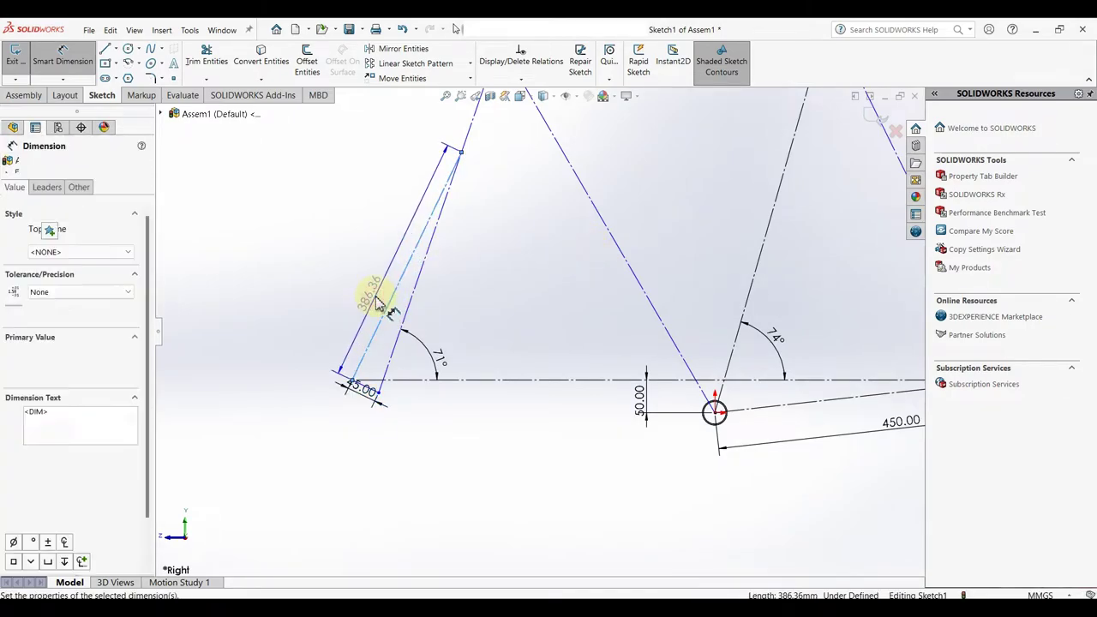
text(380)
key(Return)
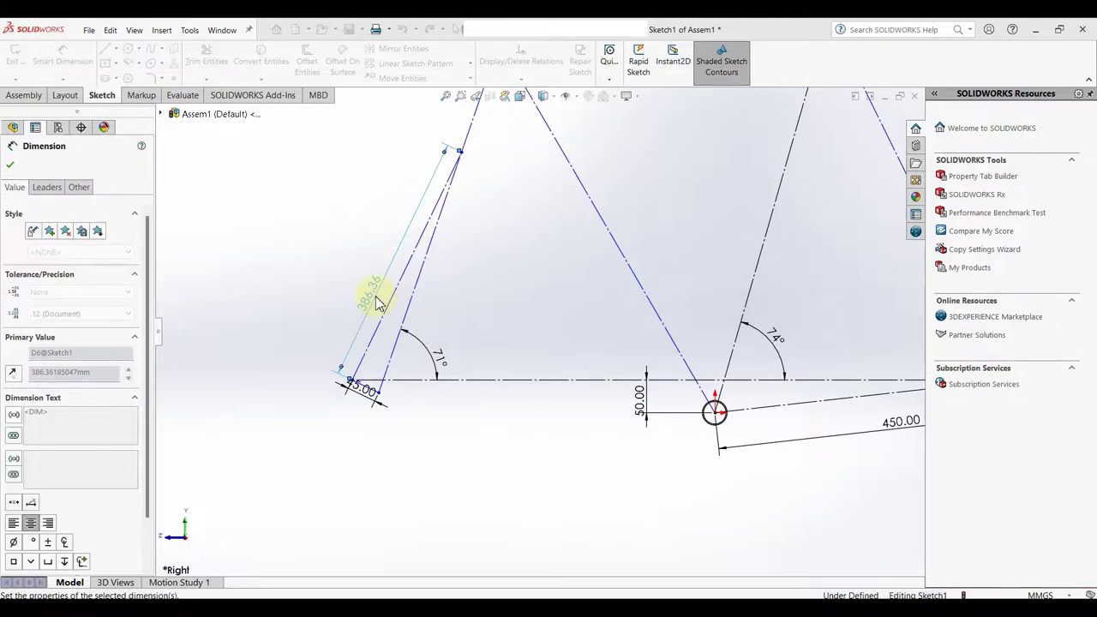
- Set the gap between the head tube axis point and the vertex to 50 mm
scroll(441, 257, up, 3)
scroll(531, 219, down, 2)
scroll(533, 225, down, 2)
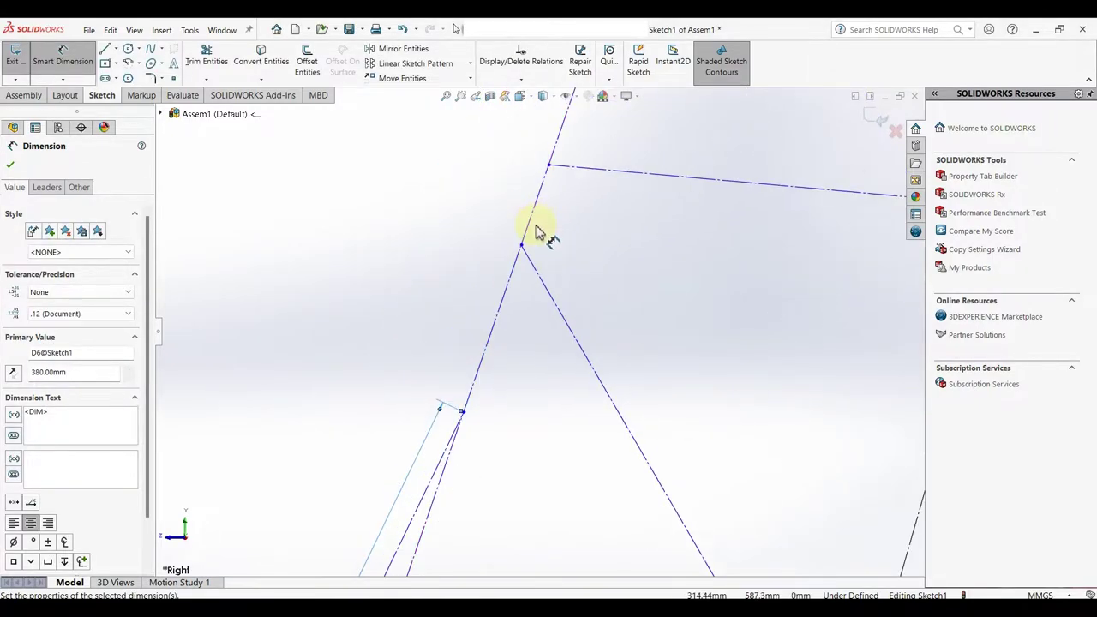
click(464, 414)
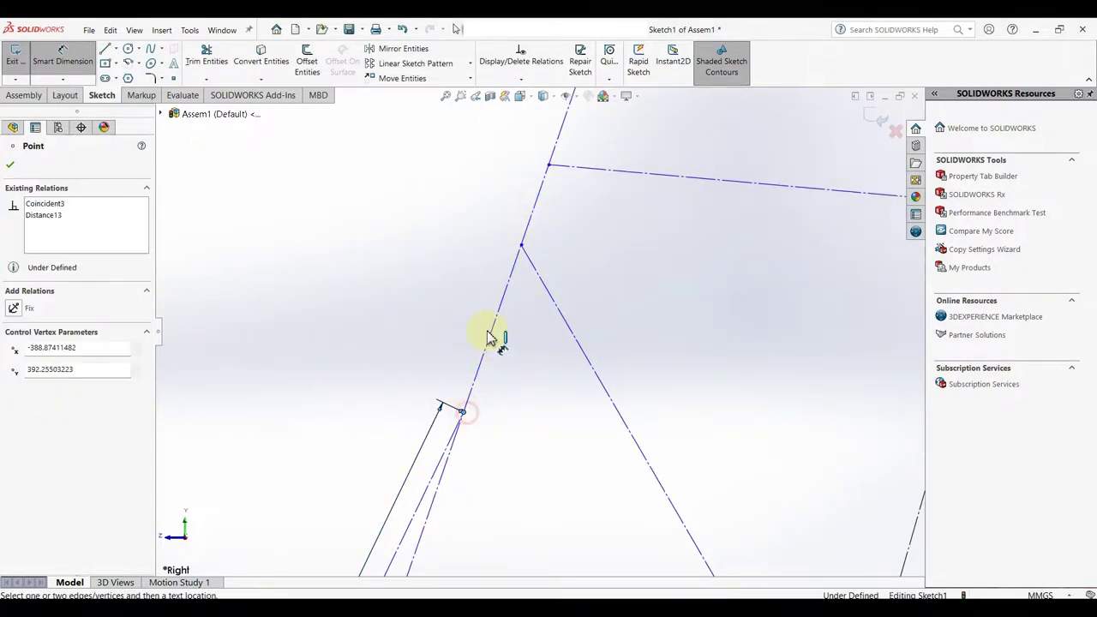
click(521, 246)
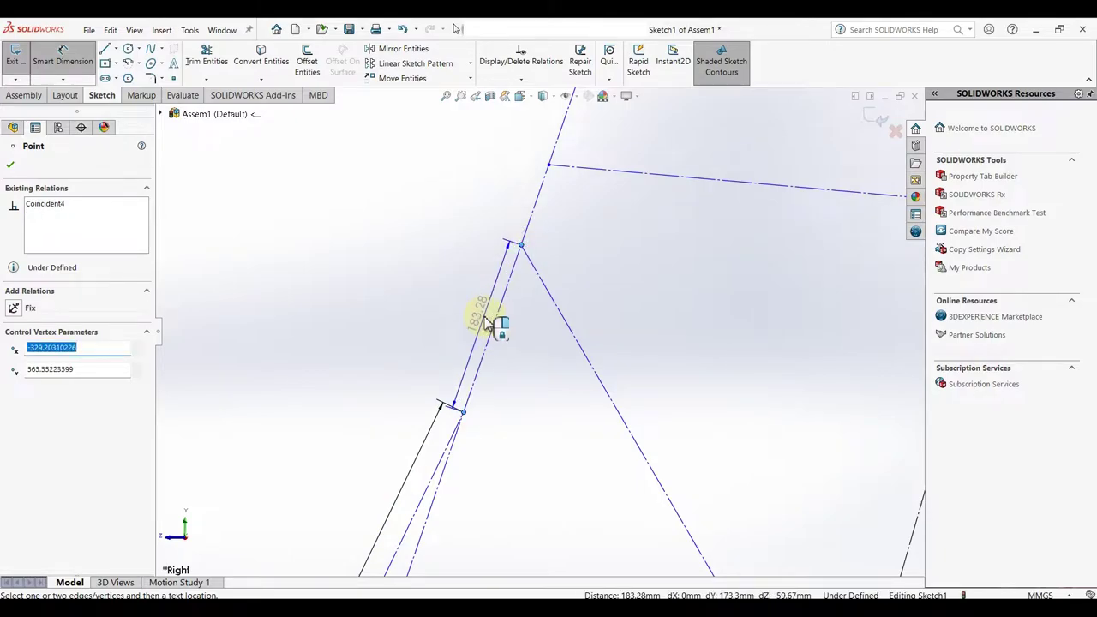
click(486, 320)
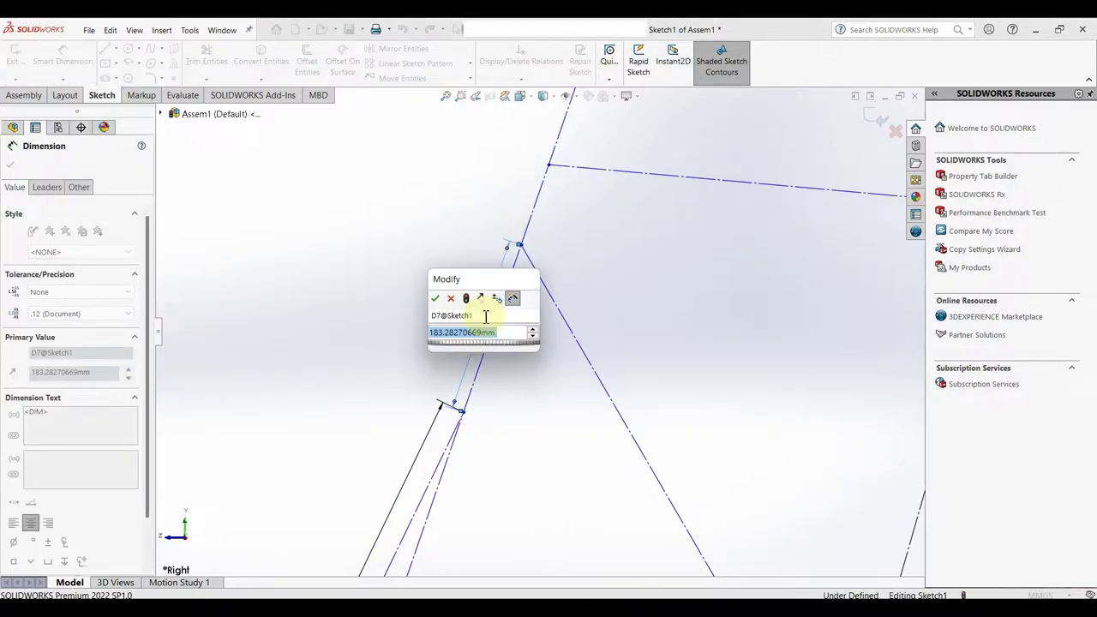
text(50)
key(Return)
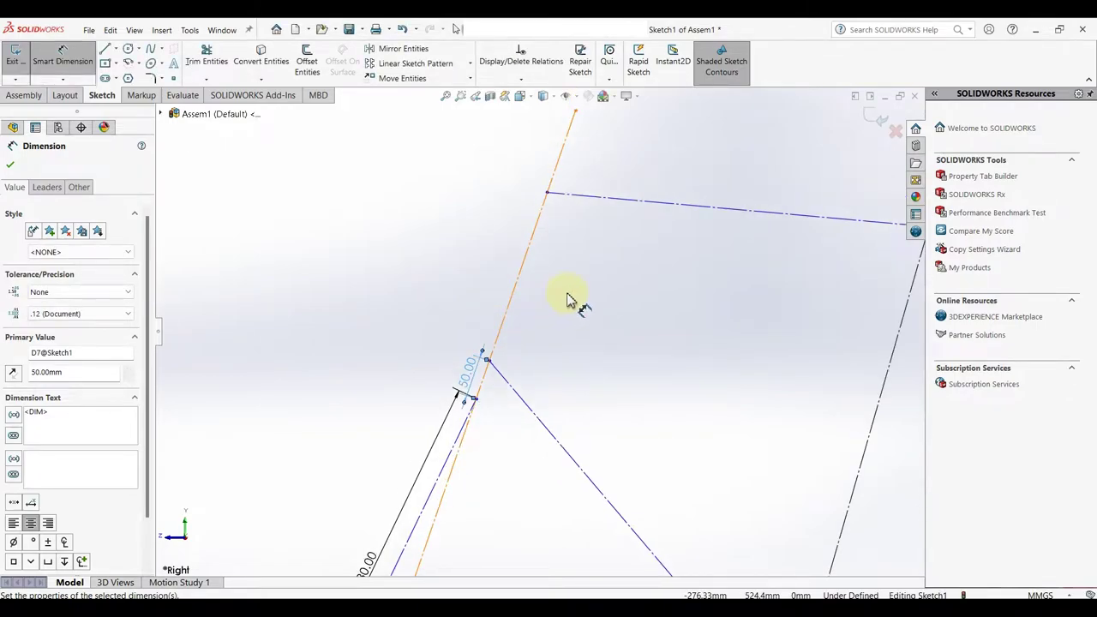
- Dimension the head tube line to 170 mm and finish dimensioning
scroll(570, 300, down, 2)
click(461, 429)
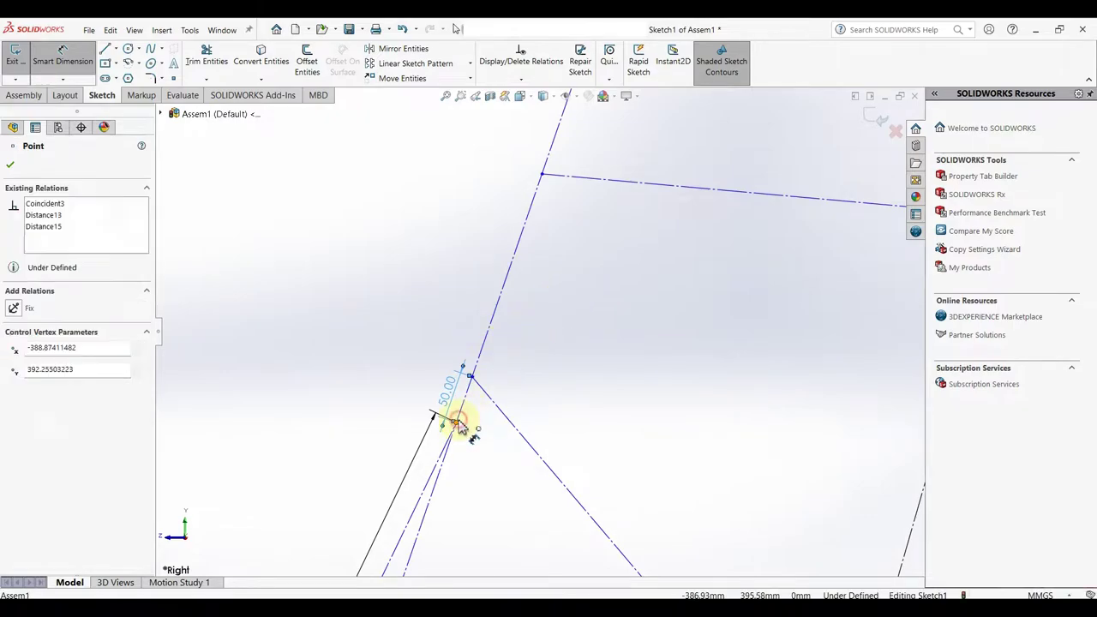
scroll(558, 252, up, 3)
scroll(555, 241, up, 2)
click(553, 229)
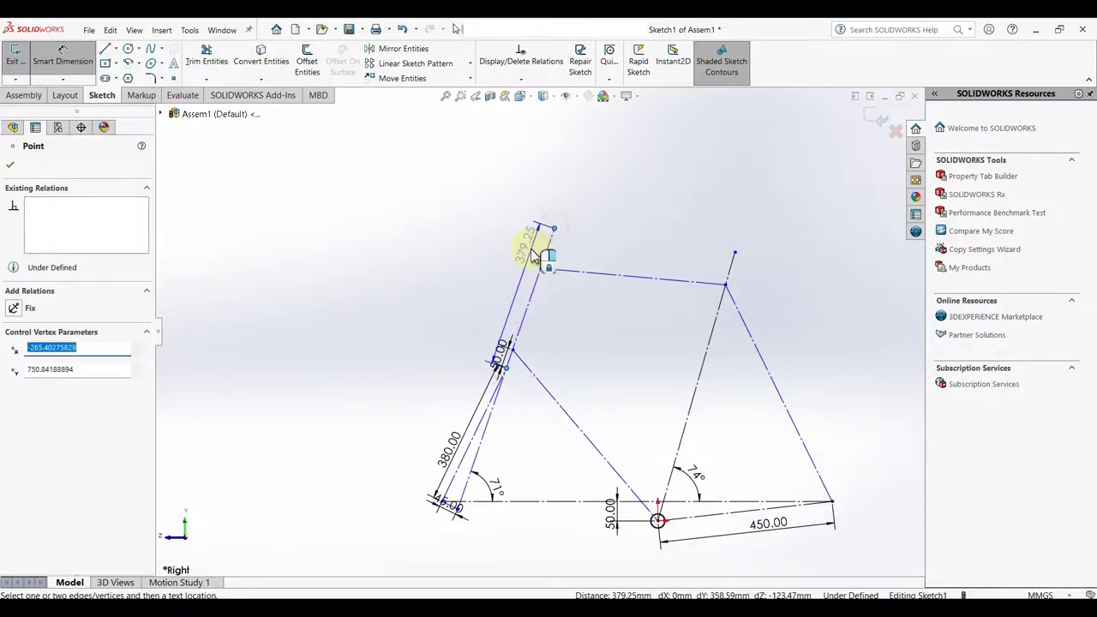
click(515, 283)
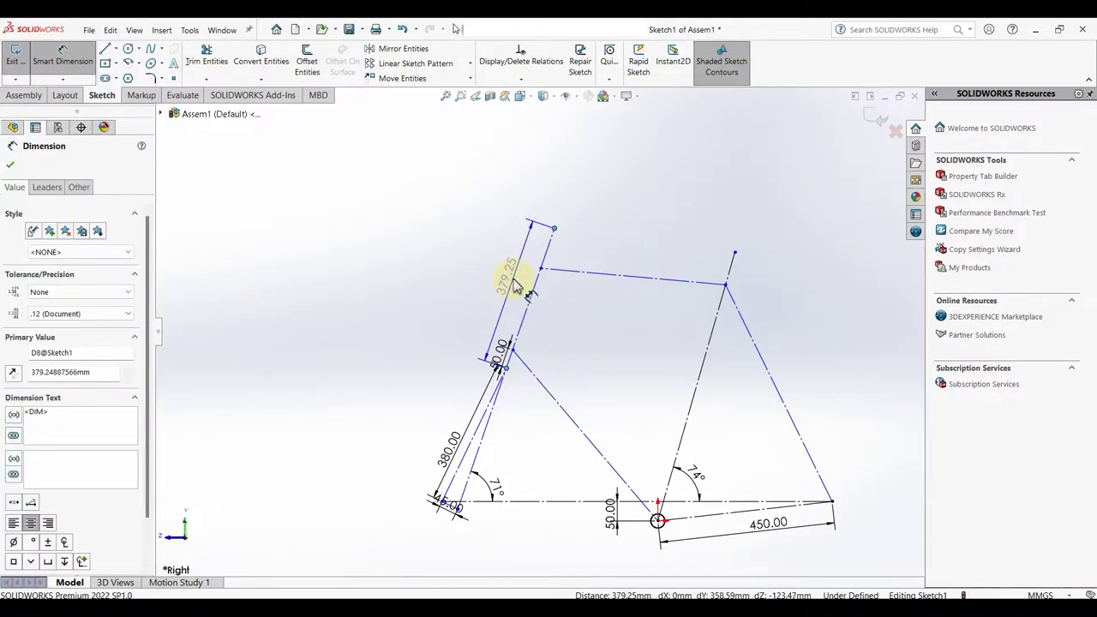
text(170)
key(Return)
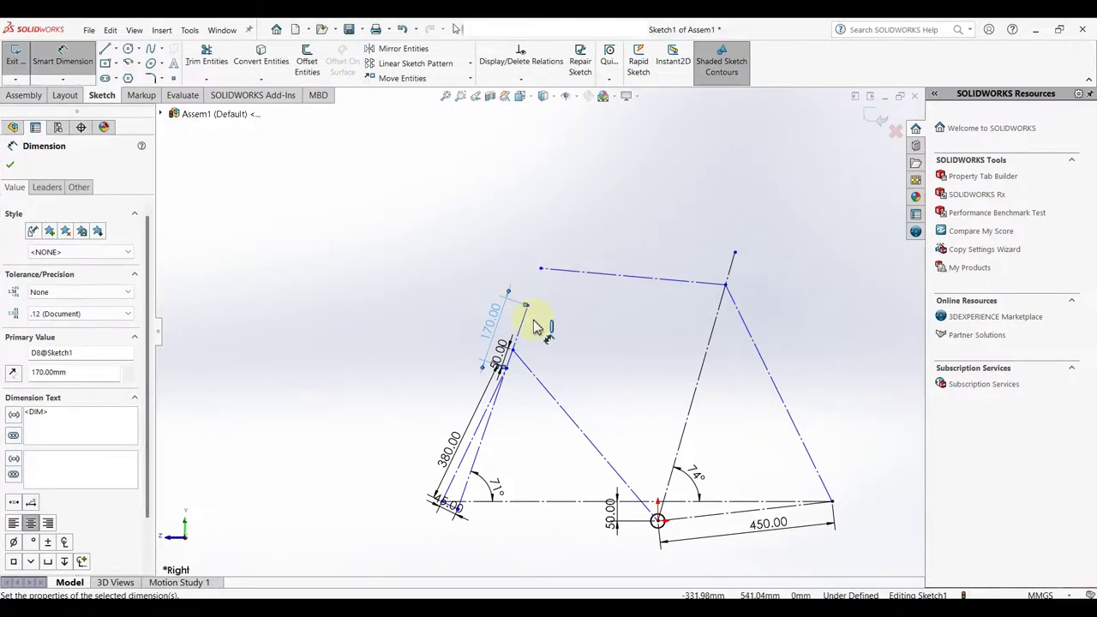
scroll(531, 322, down, 3)
scroll(566, 360, down, 3)
scroll(610, 410, up, 3)
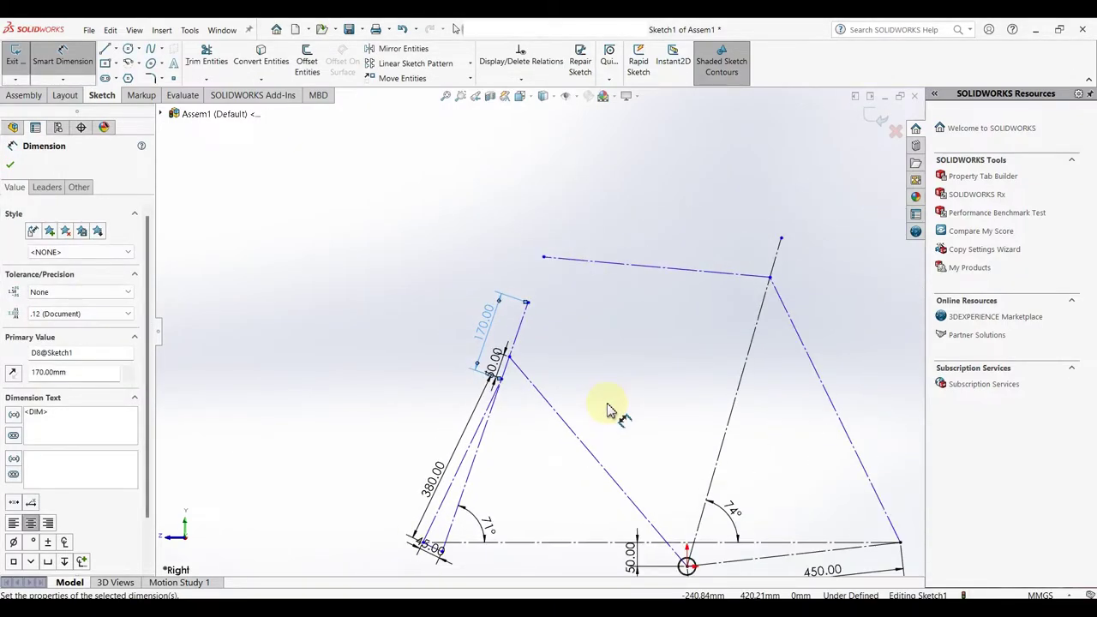
click(614, 314)
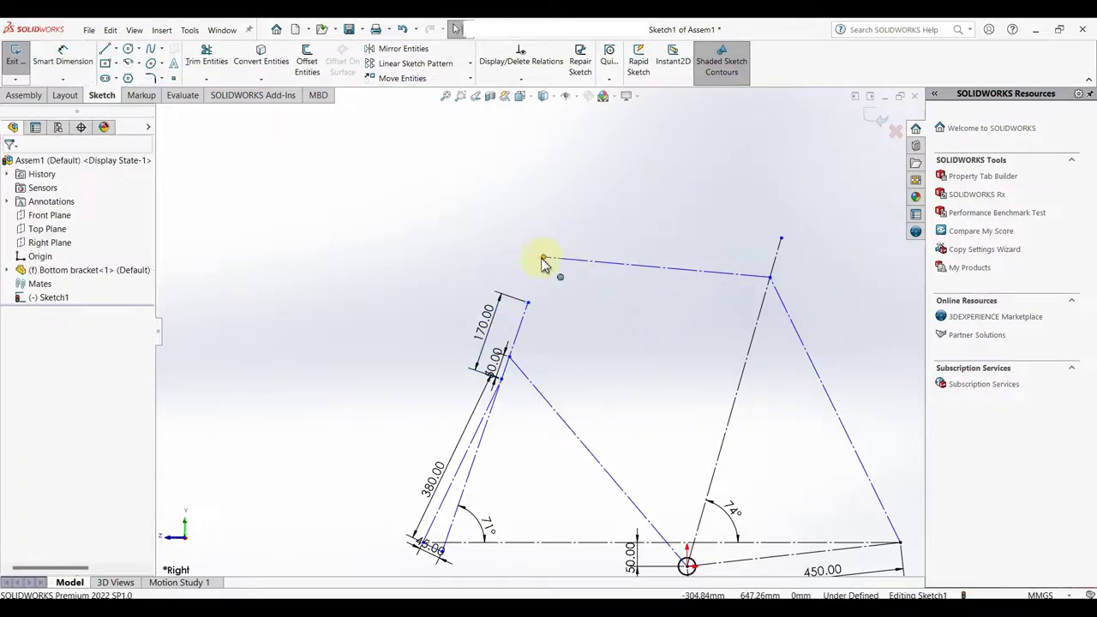
- Drag the top tube's ends onto the head tube top and the seat-tube line
drag(544, 260, 537, 329)
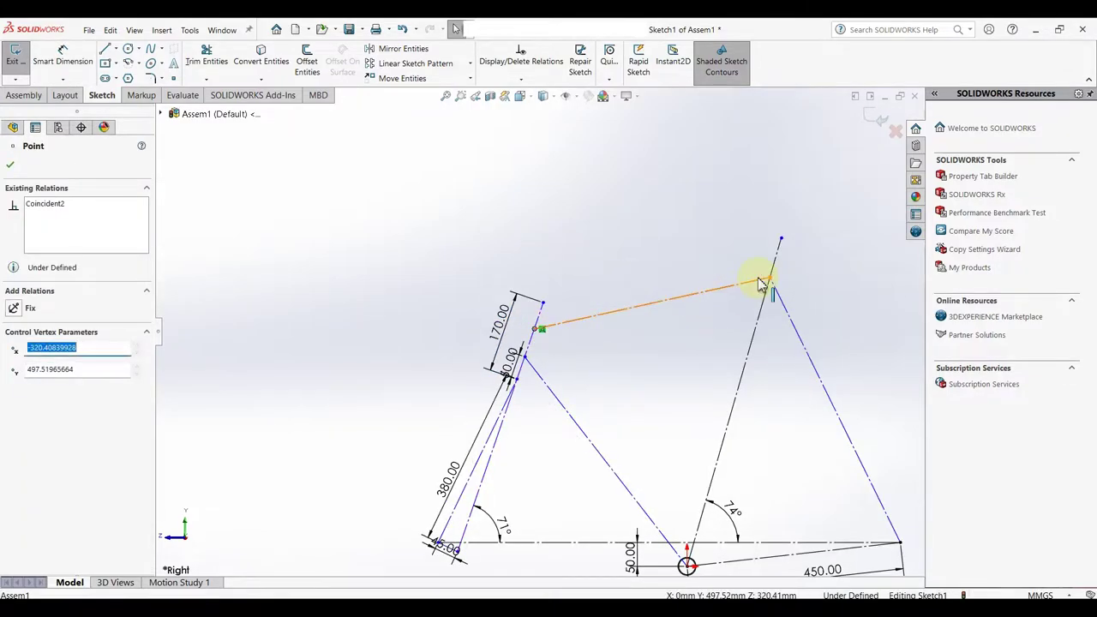
drag(772, 286, 752, 343)
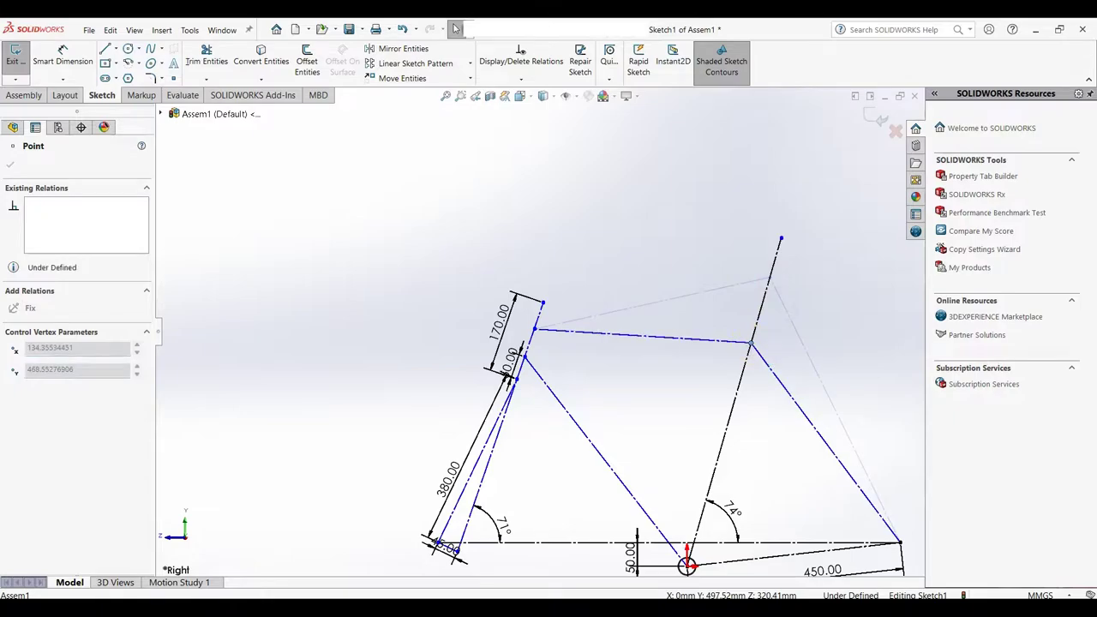
scroll(506, 497, down, 2)
scroll(620, 520, up, 4)
- Dimension the horizontal baseline as a 1040 mm wheelbase and zoom to fit the frame
click(660, 530)
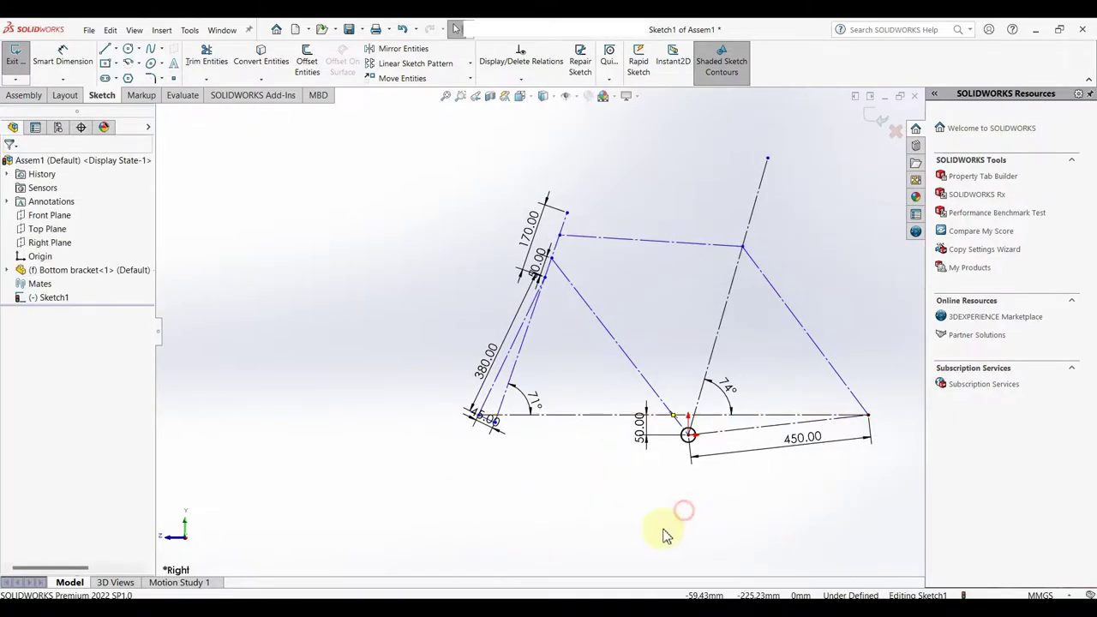
right_drag(661, 530, 659, 495)
scroll(649, 421, up, 3)
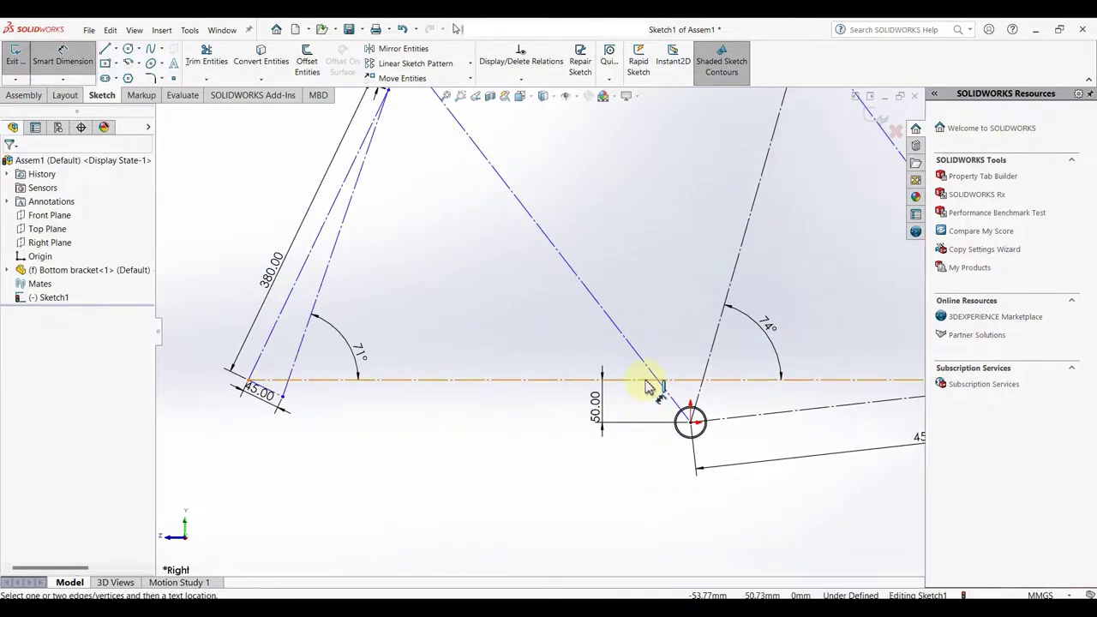
click(644, 378)
click(649, 494)
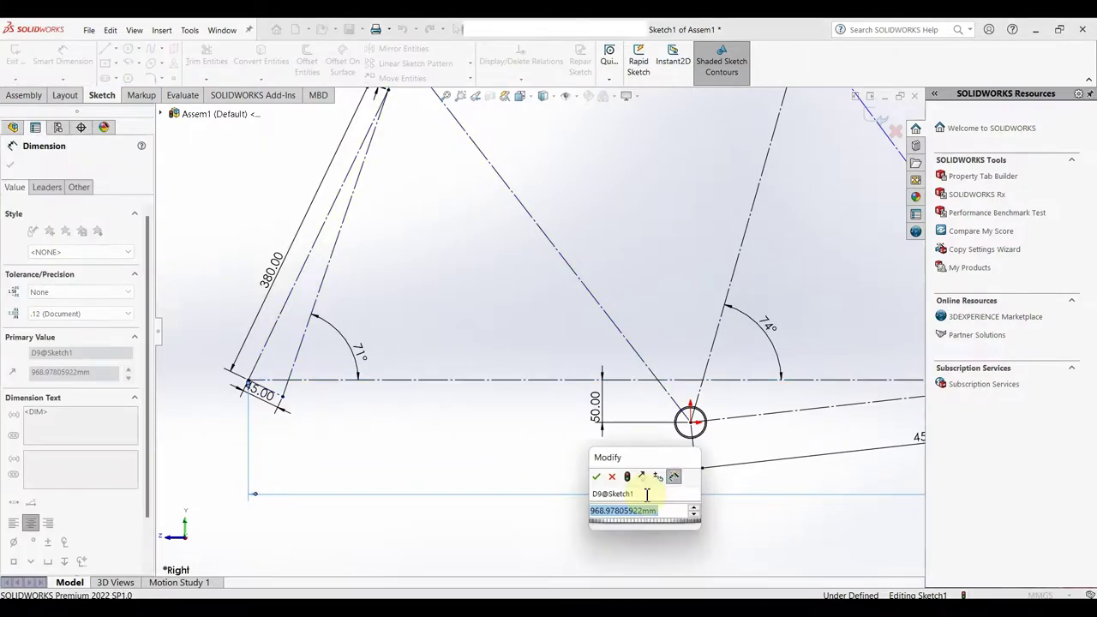
text(1040)
key(Return)
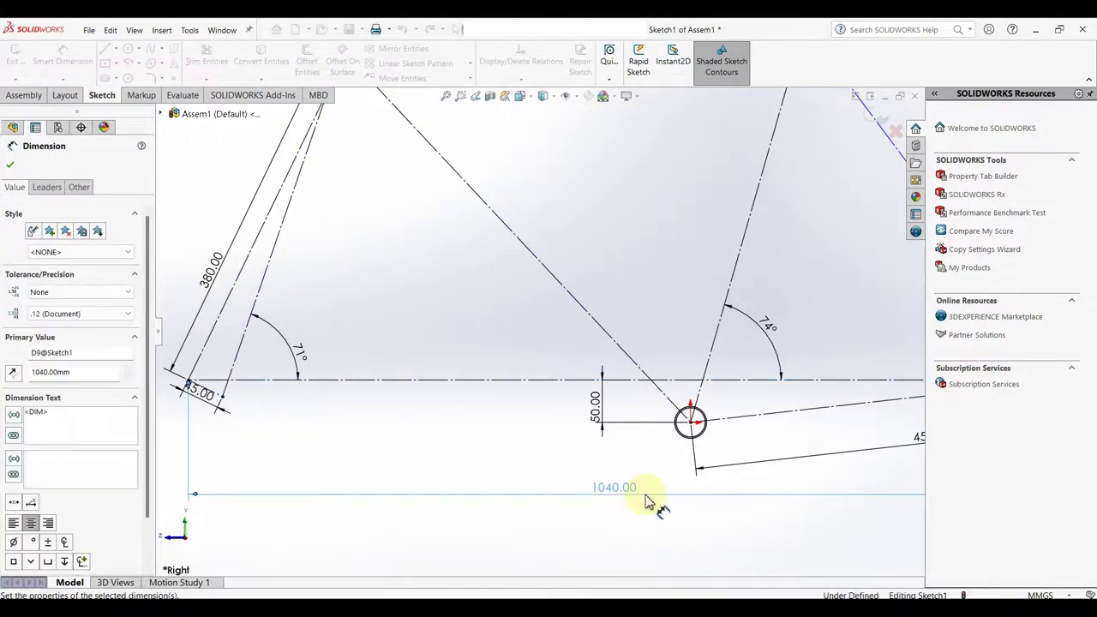
key(z)
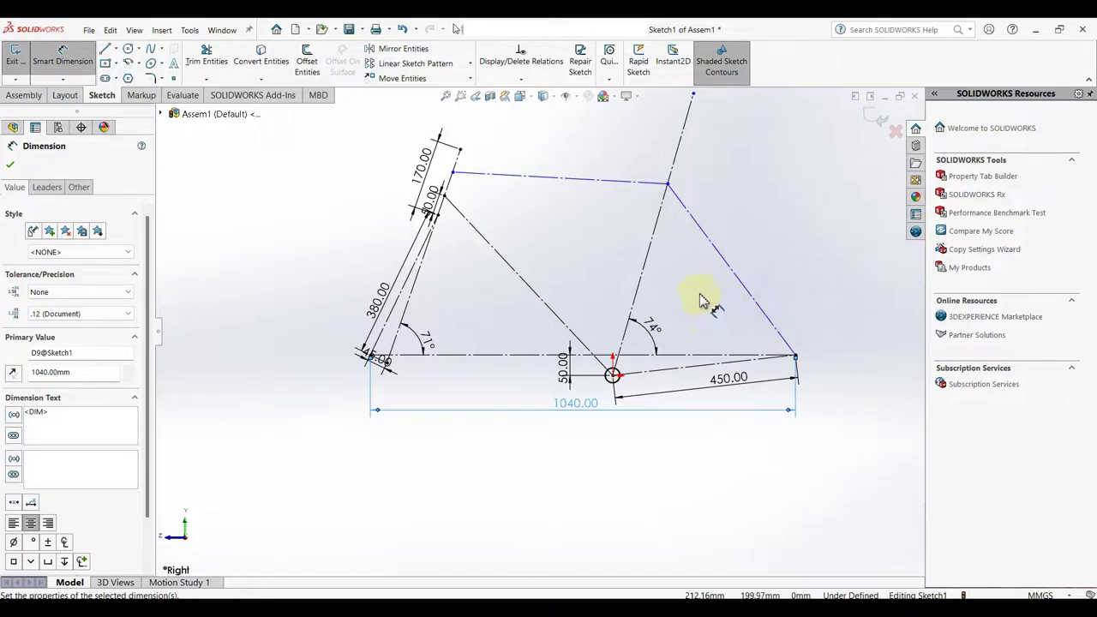
- Extend the seat-tube line upward and dimension it to 500 mm
scroll(700, 300, down, 2)
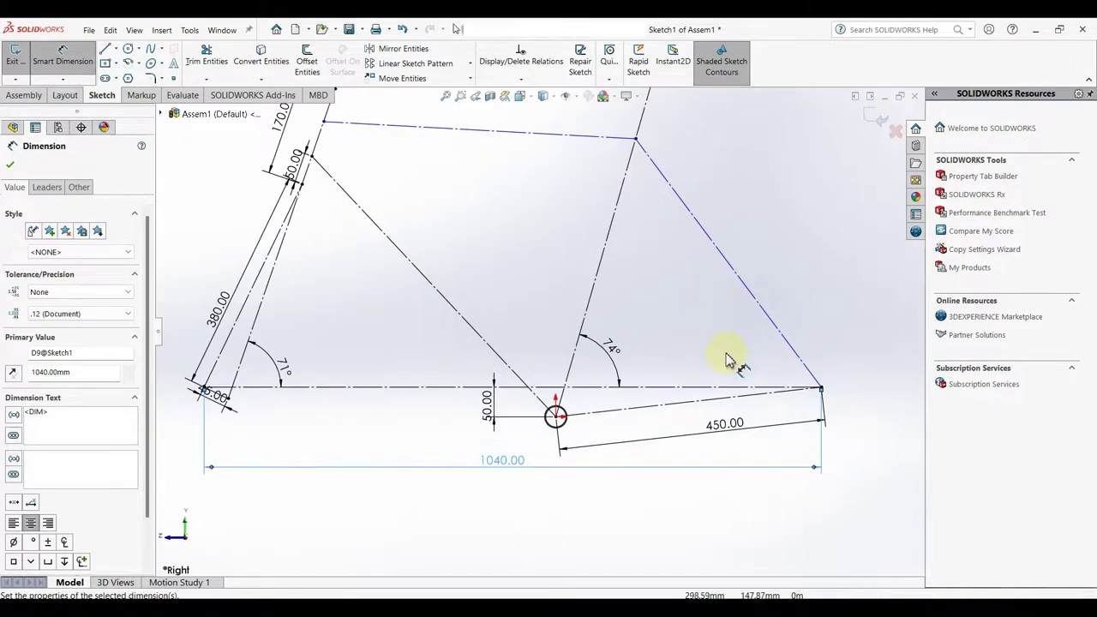
click(556, 417)
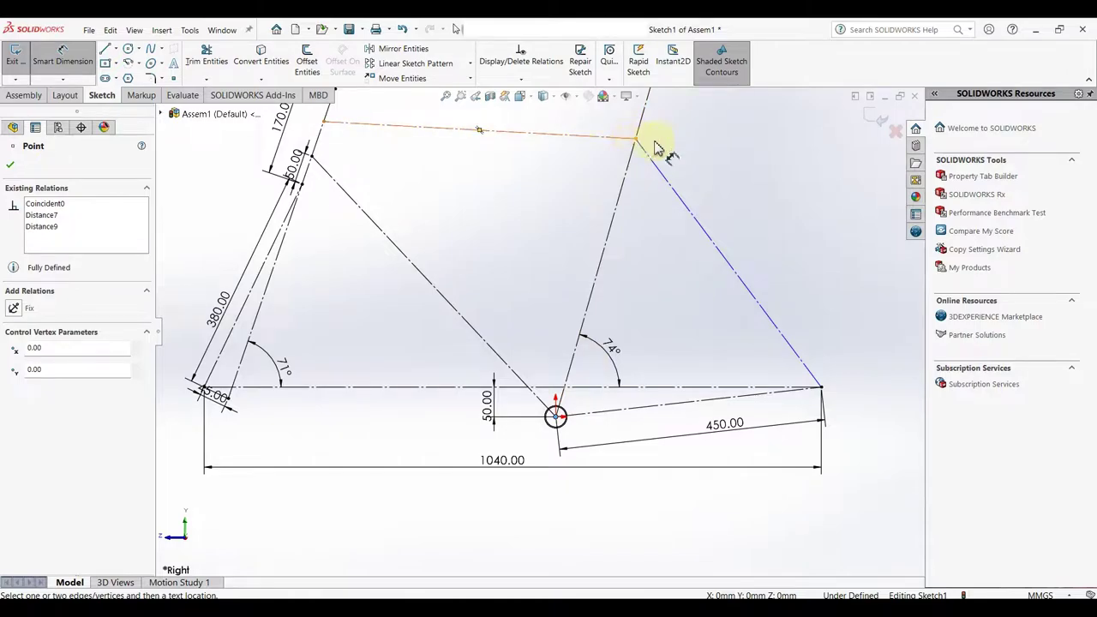
key(z)
mouse_move(619, 151)
mouse_down()
mouse_move(619, 224)
mouse_move(650, 128)
mouse_up()
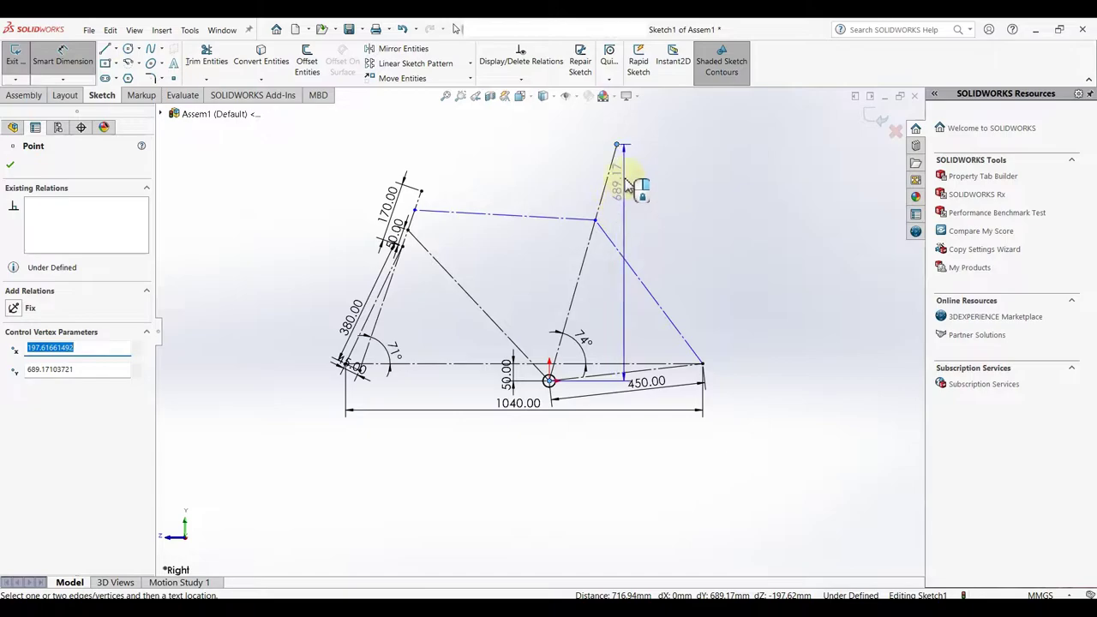
click(650, 128)
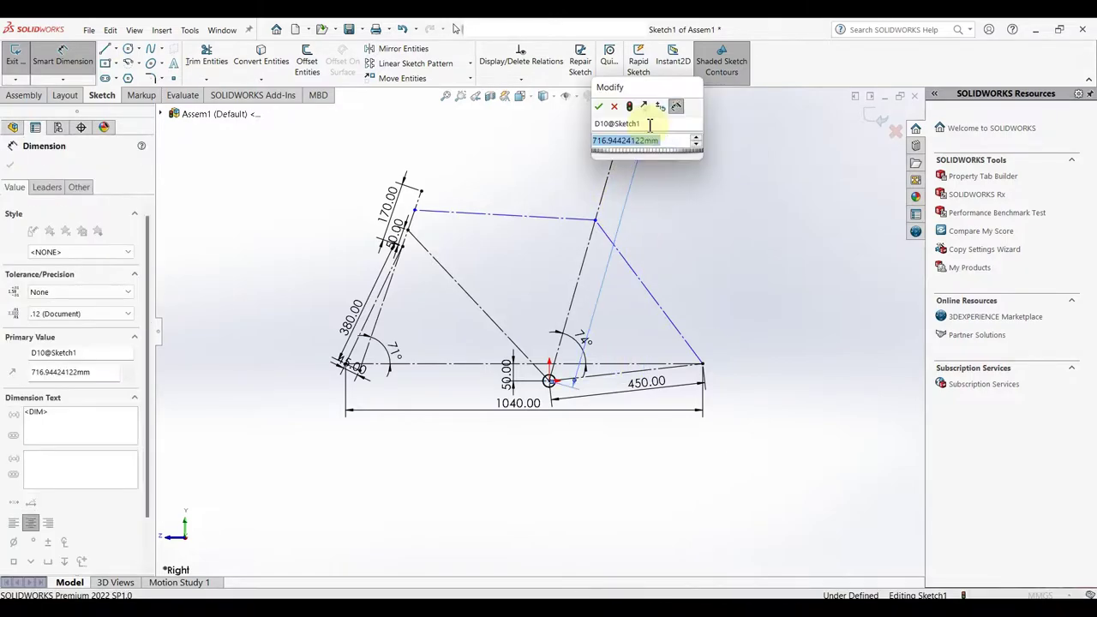
text(500)
key(Return)
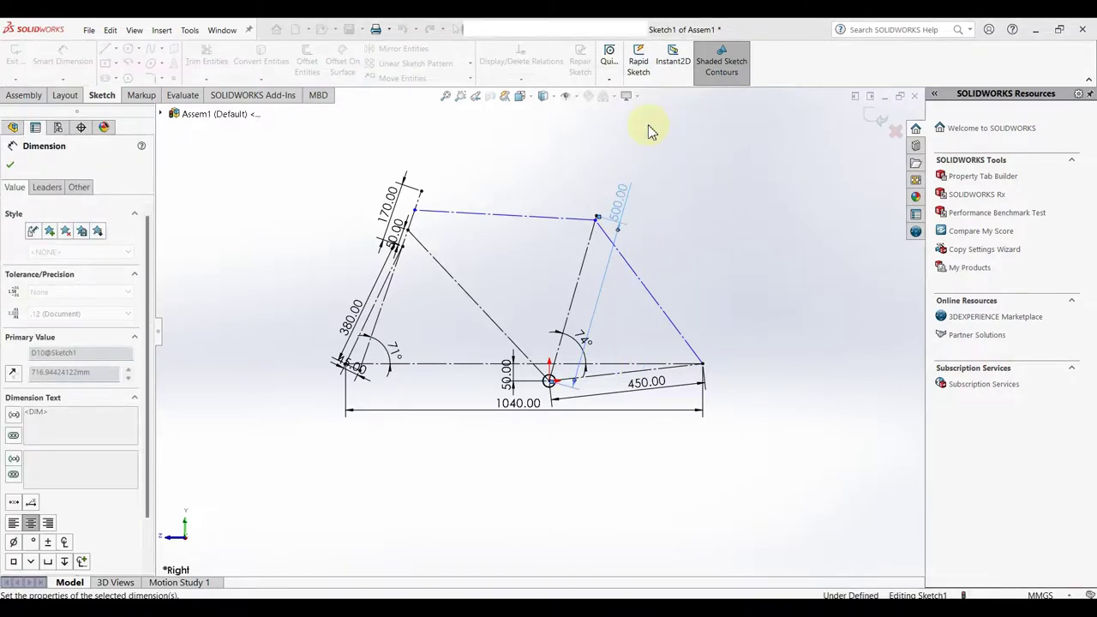
- Move the top tube's rear end onto the seat tube
scroll(635, 197, down, 4)
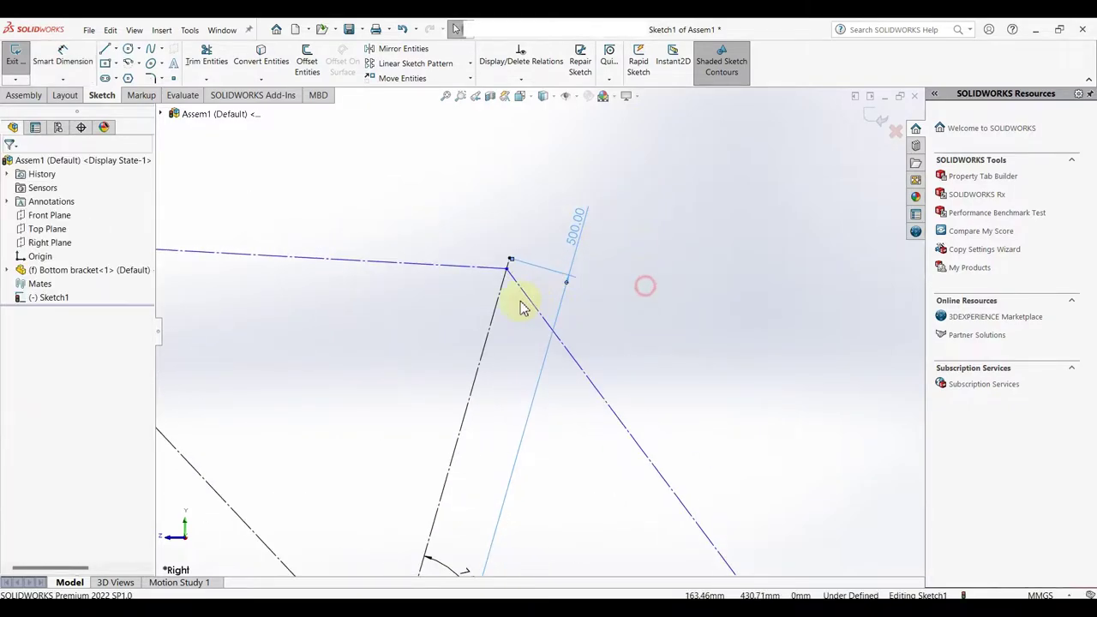
drag(509, 268, 506, 314)
click(638, 354)
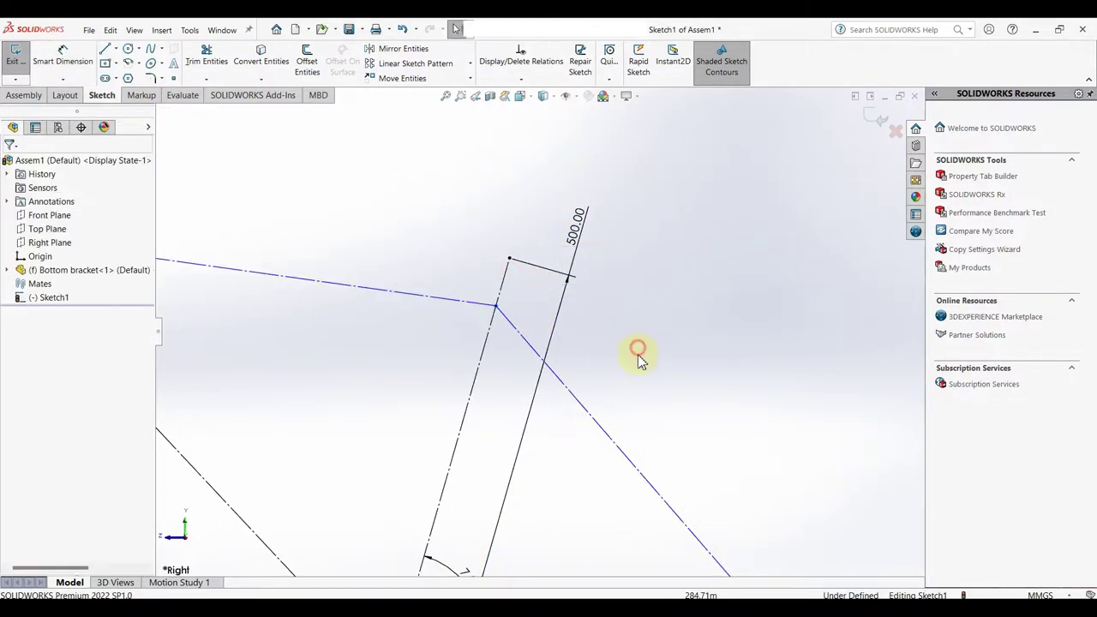
scroll(497, 380, up, 3)
scroll(417, 355, up, 2)
right_drag(445, 366, 443, 334)
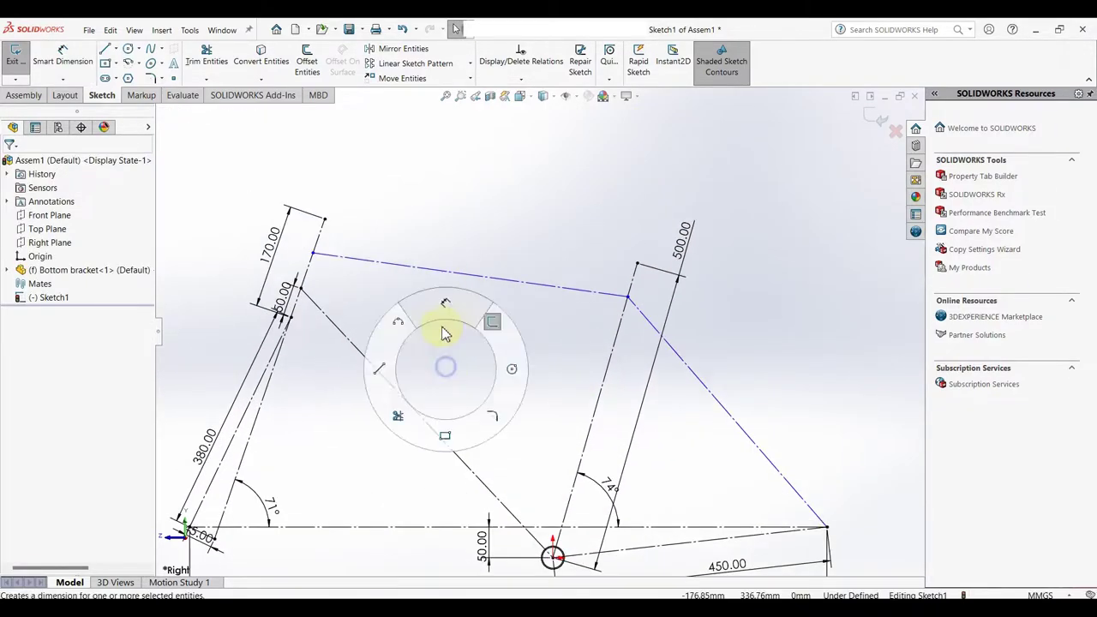
- Dimension the top tube line to 521 mm
click(428, 269)
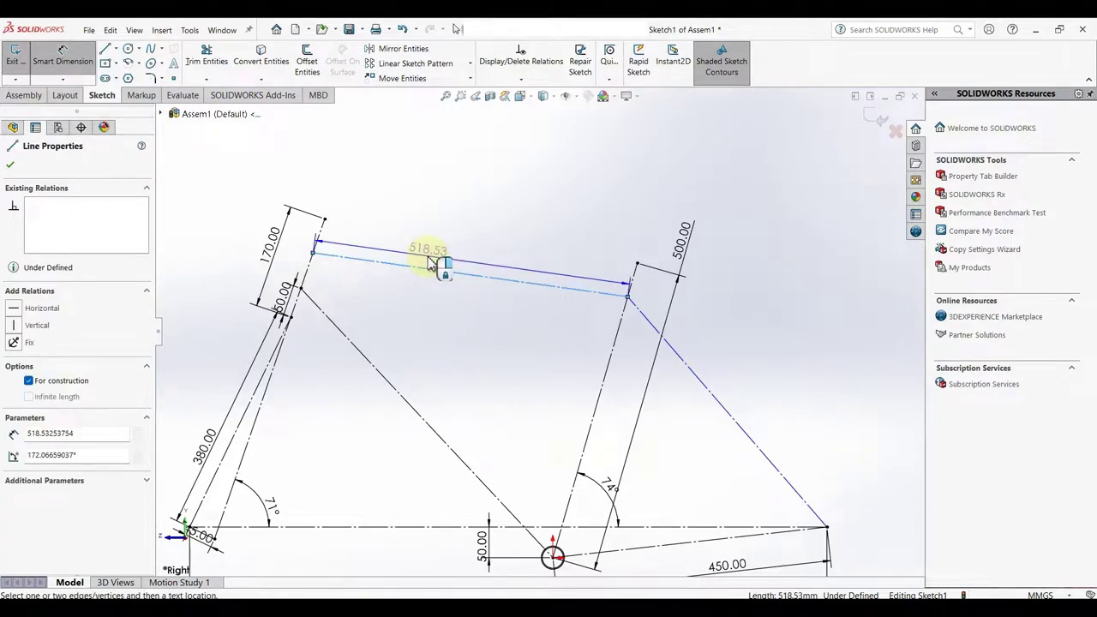
click(430, 262)
text(521)
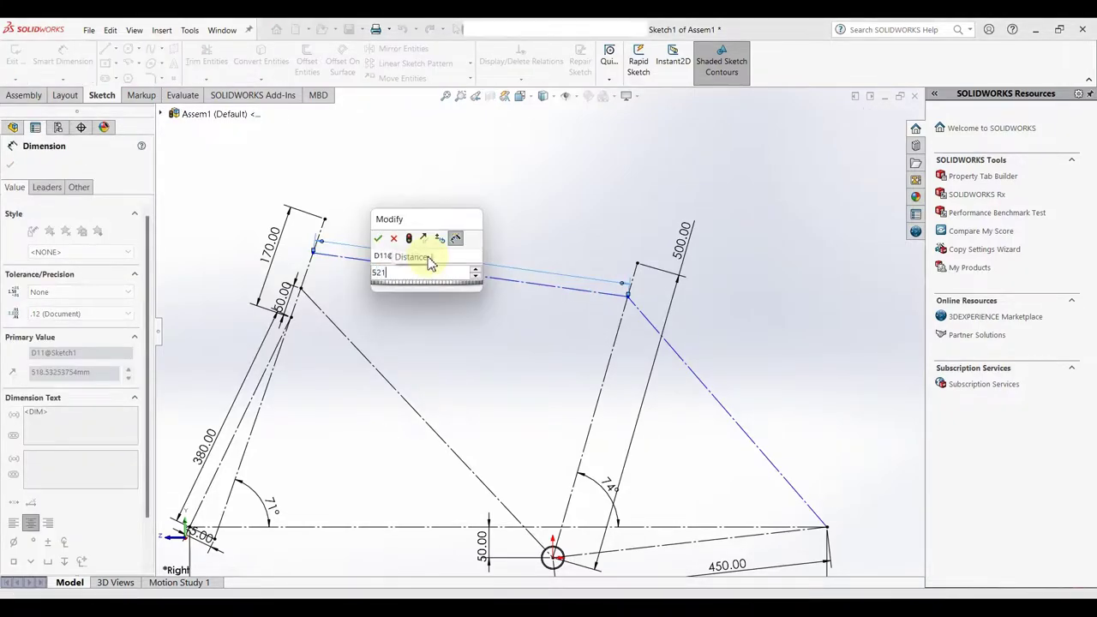
key(Return)
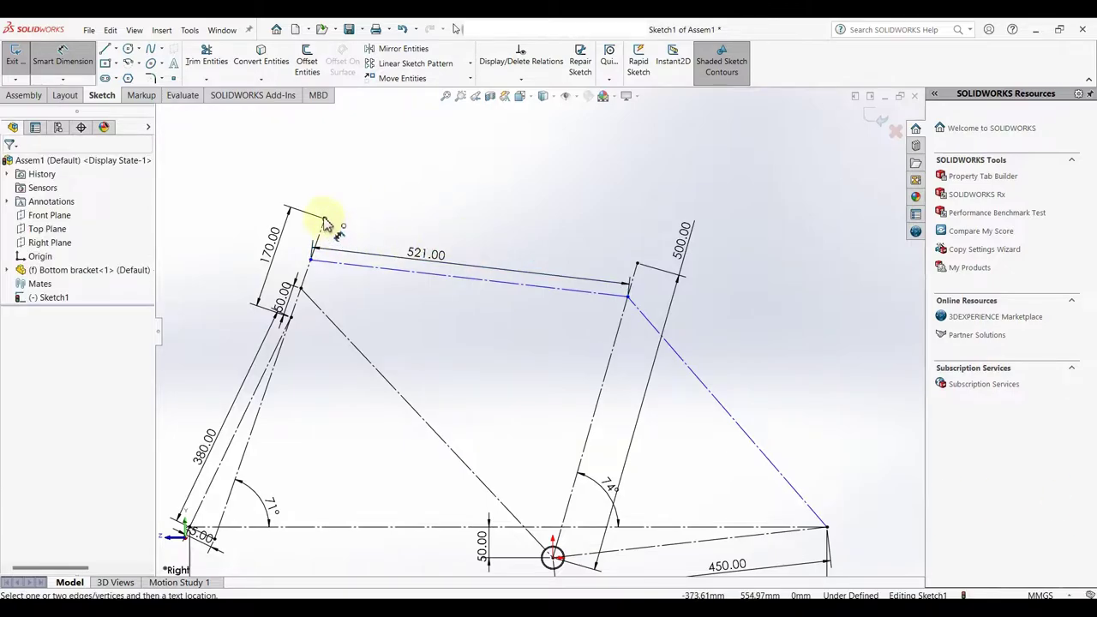
- Add a 530 mm horizontal dimension between the top tube's two end vertices
click(325, 221)
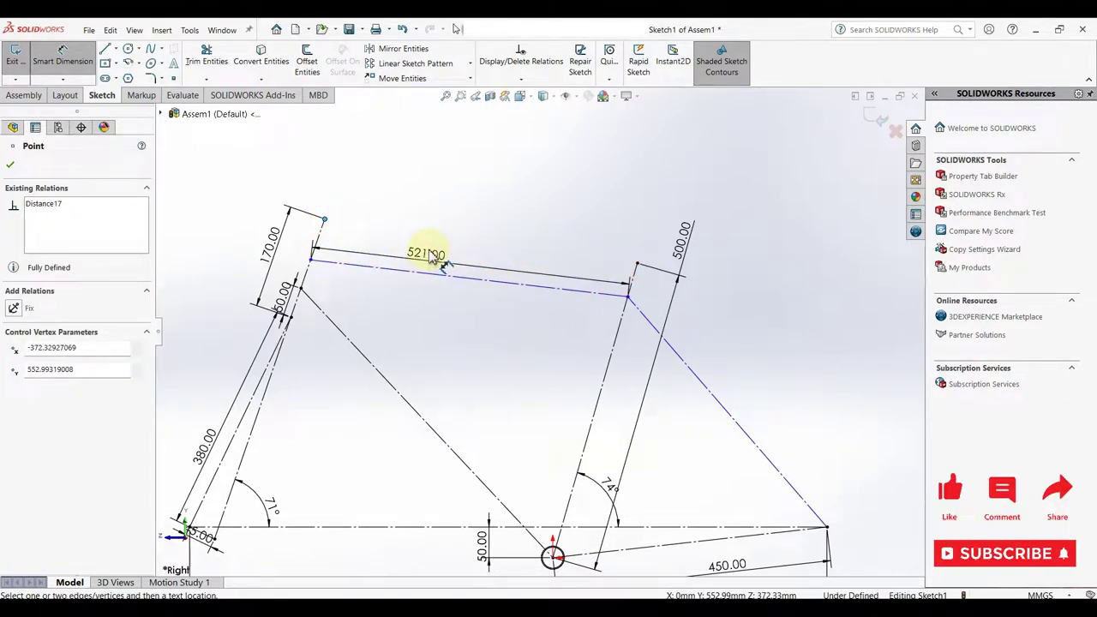
key(Escape)
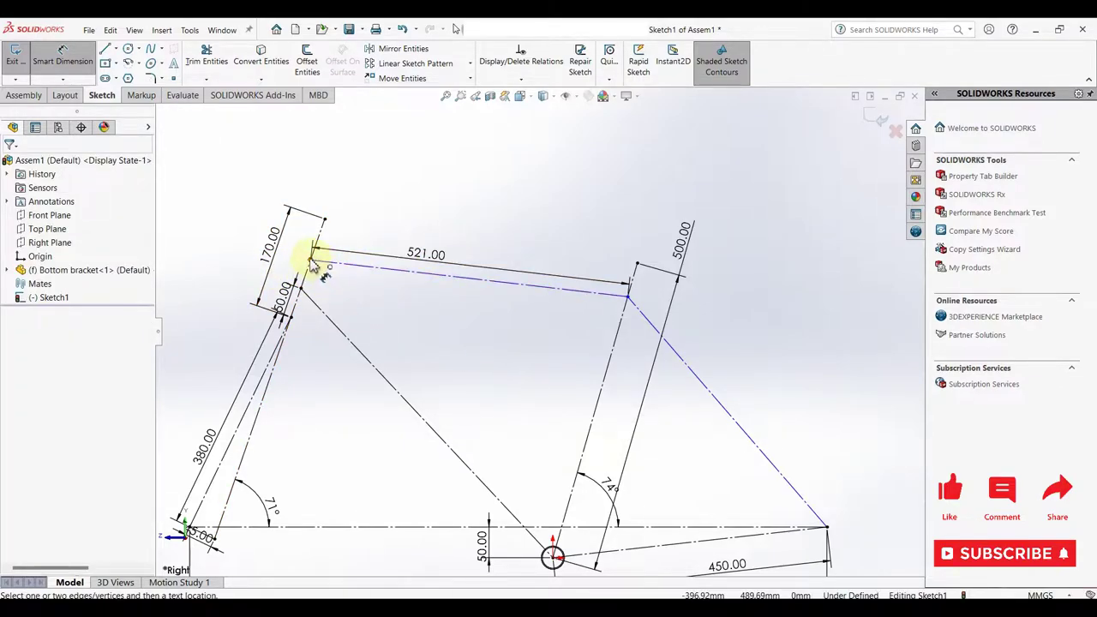
click(312, 260)
click(638, 265)
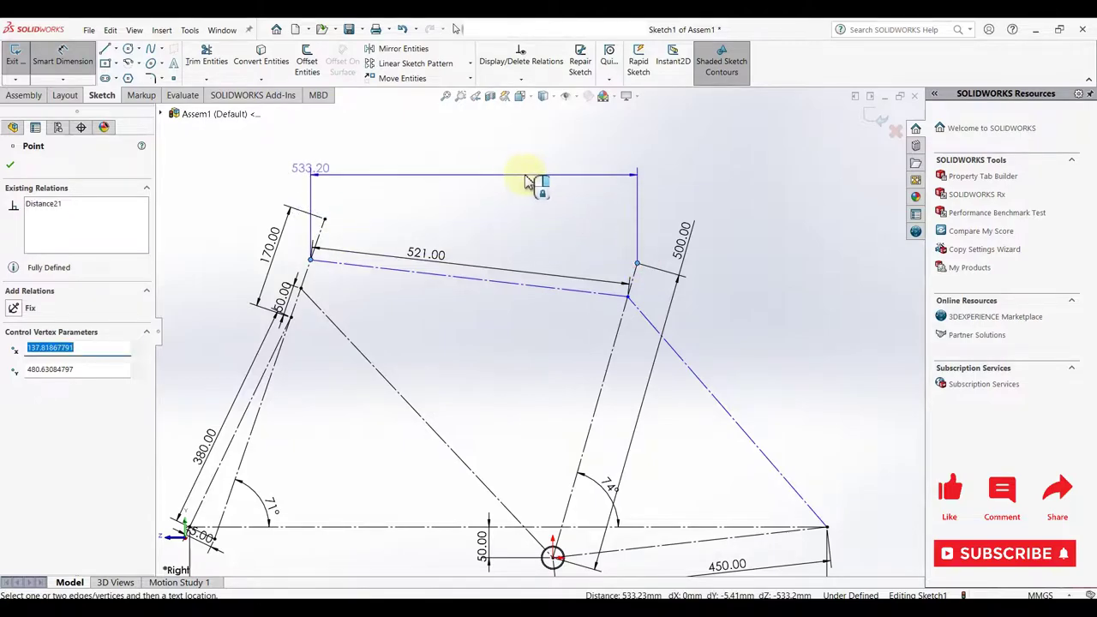
click(493, 181)
text(530)
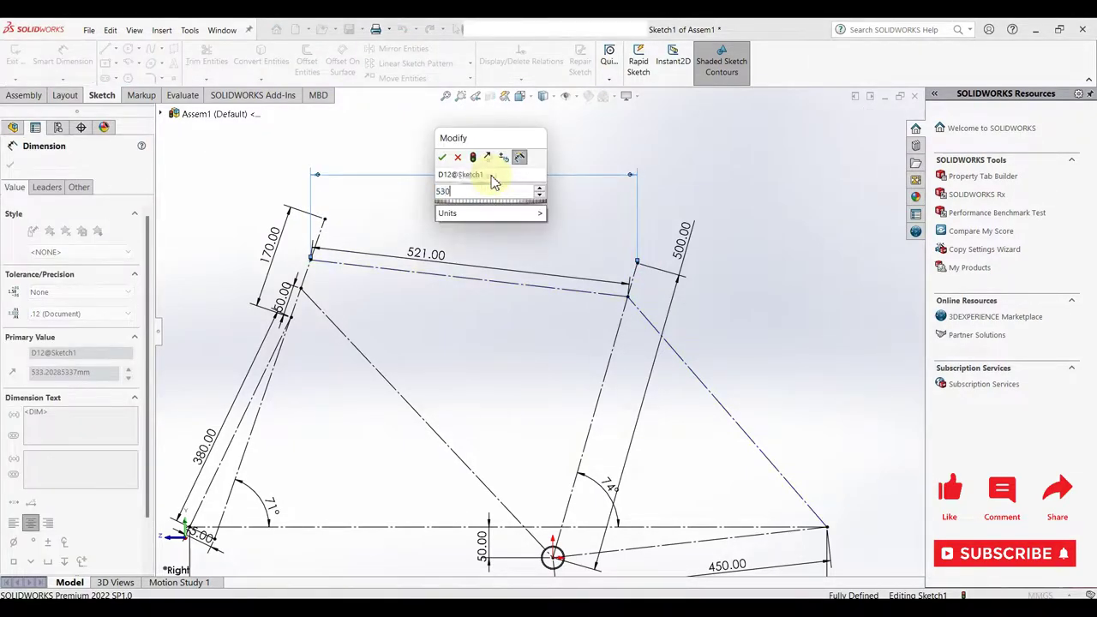
key(Return)
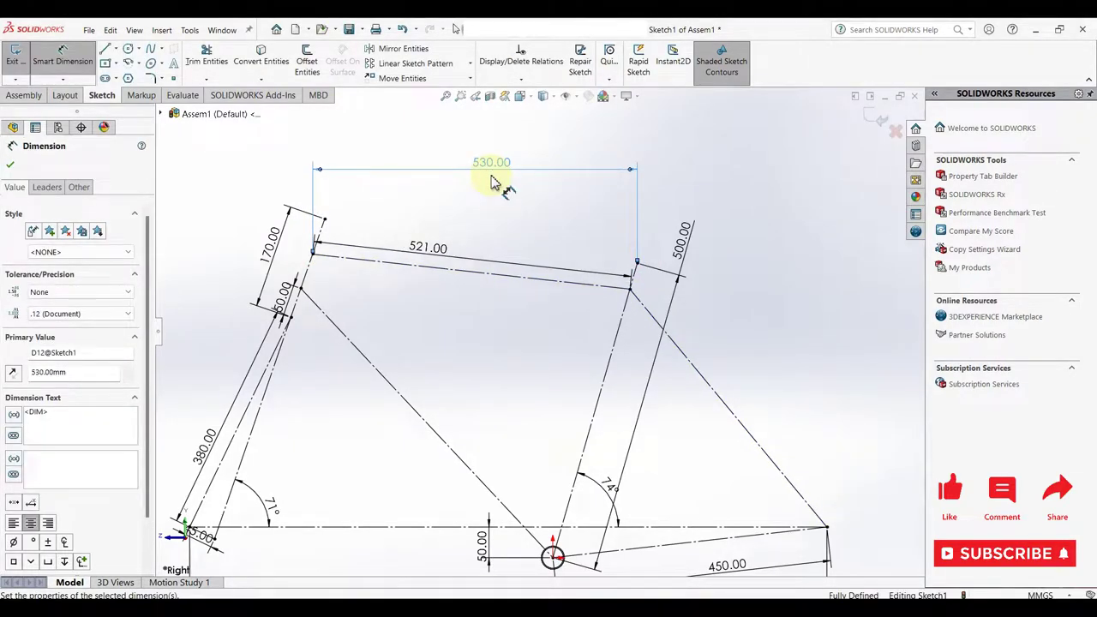
- Move the 170, 50 and 521 dimension labels to clearer spots around the frame sketch
key(f)
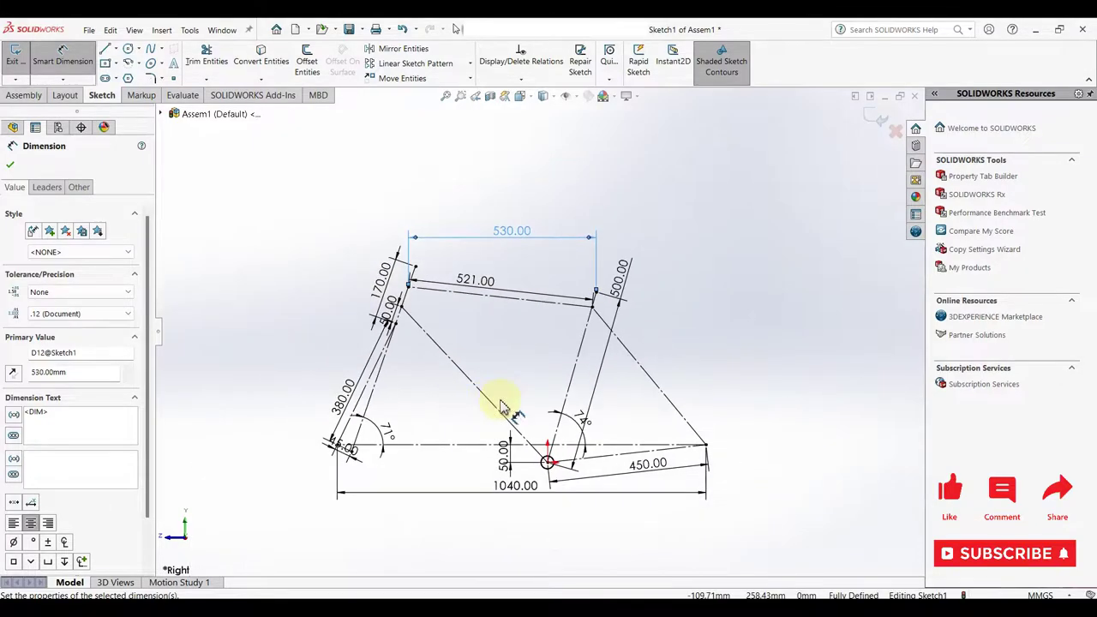
click(506, 378)
scroll(385, 330, down, 3)
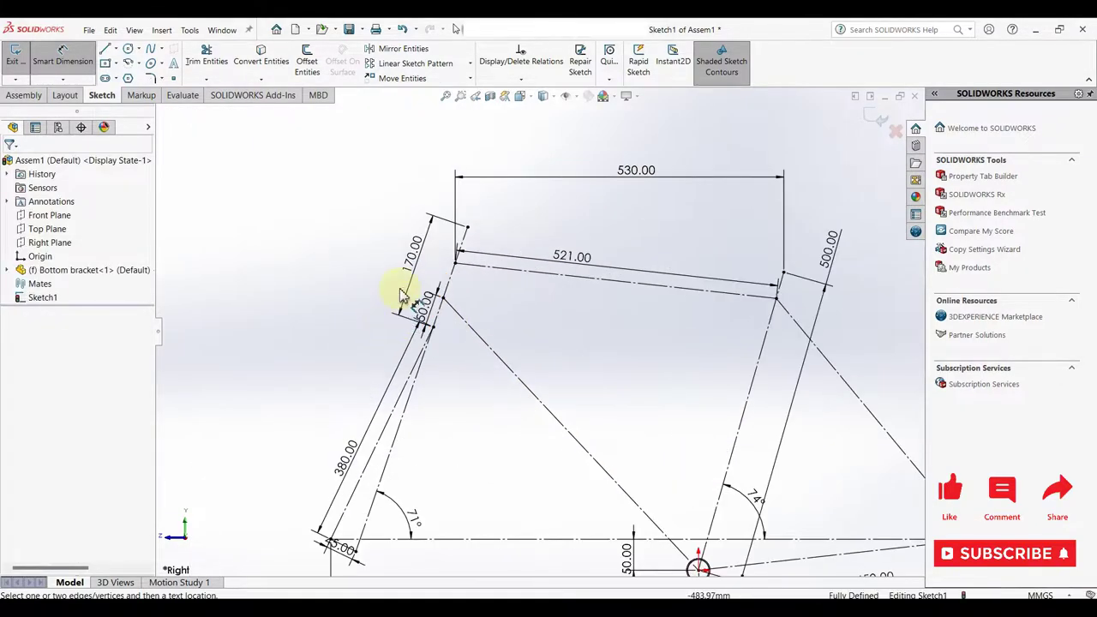
drag(409, 262, 369, 251)
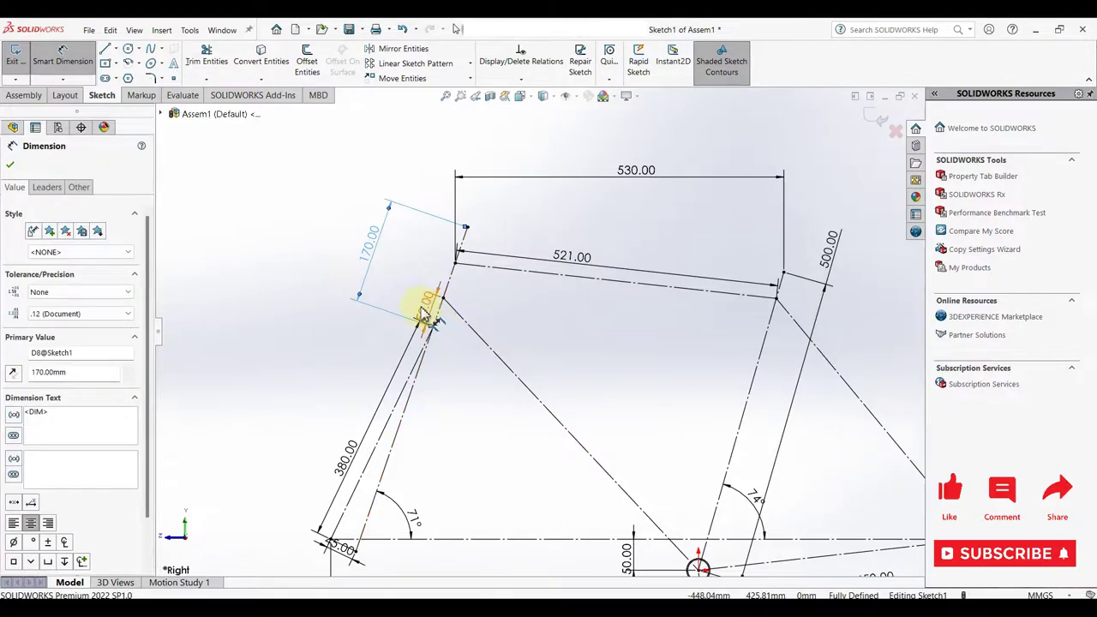
click(403, 262)
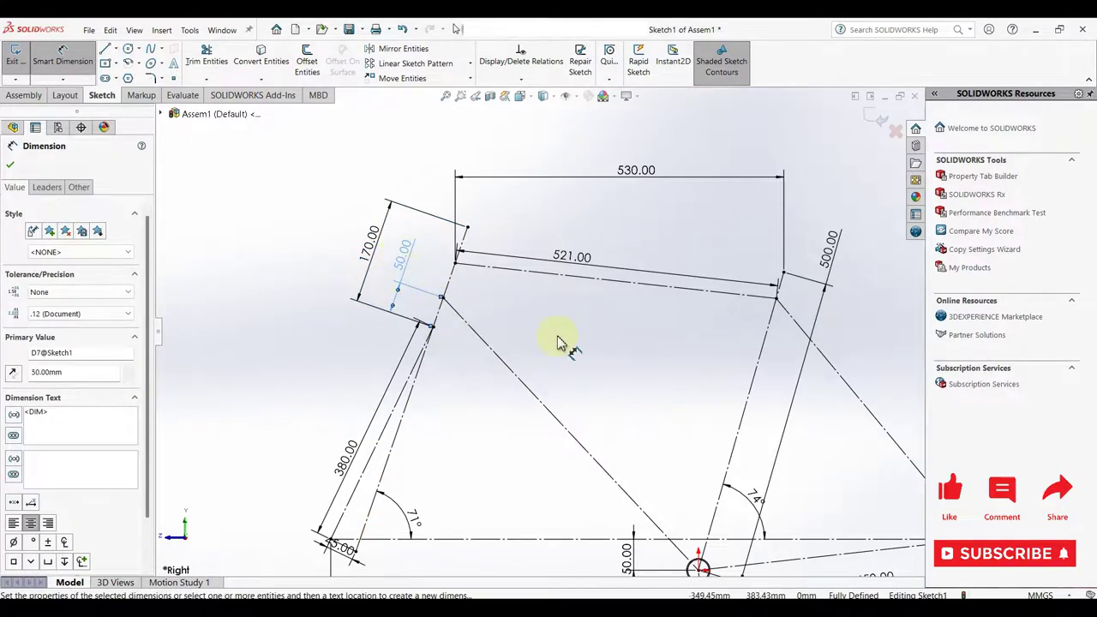
drag(571, 257, 624, 254)
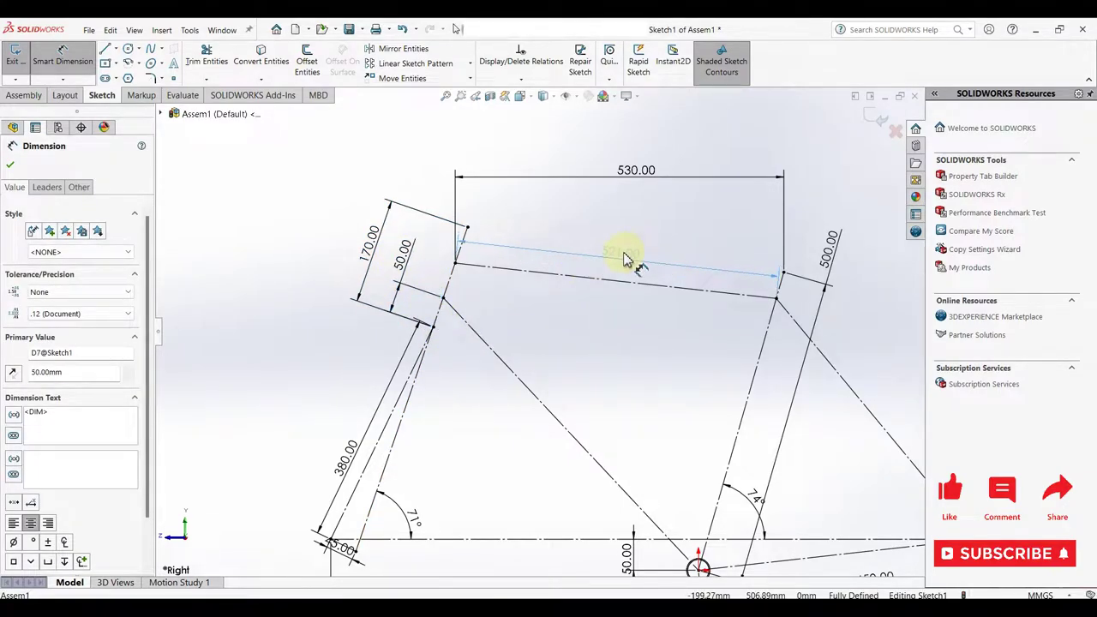
click(624, 254)
key(f)
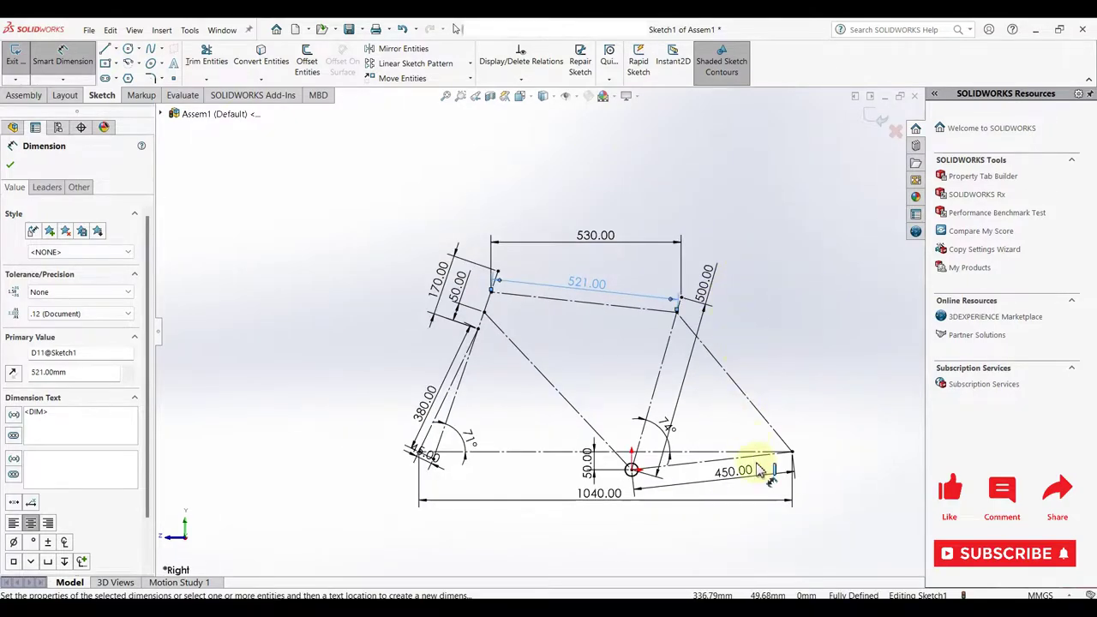
- Reposition the 50 mm bottom-bracket drop and 45 dimensions clear of the frame lines
click(590, 467)
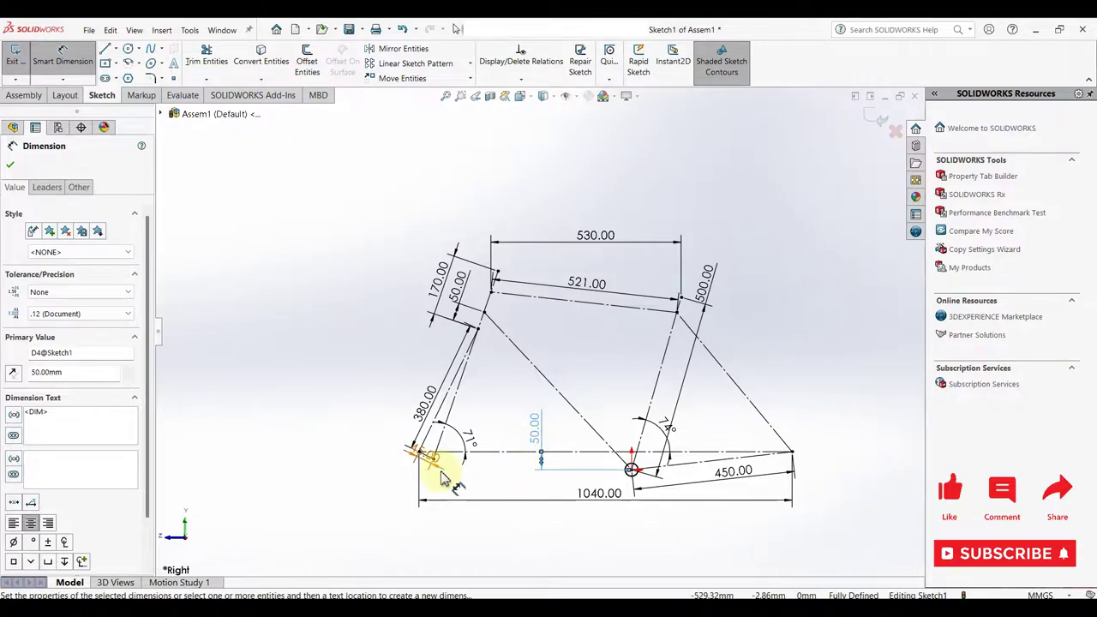
scroll(431, 452, down, 3)
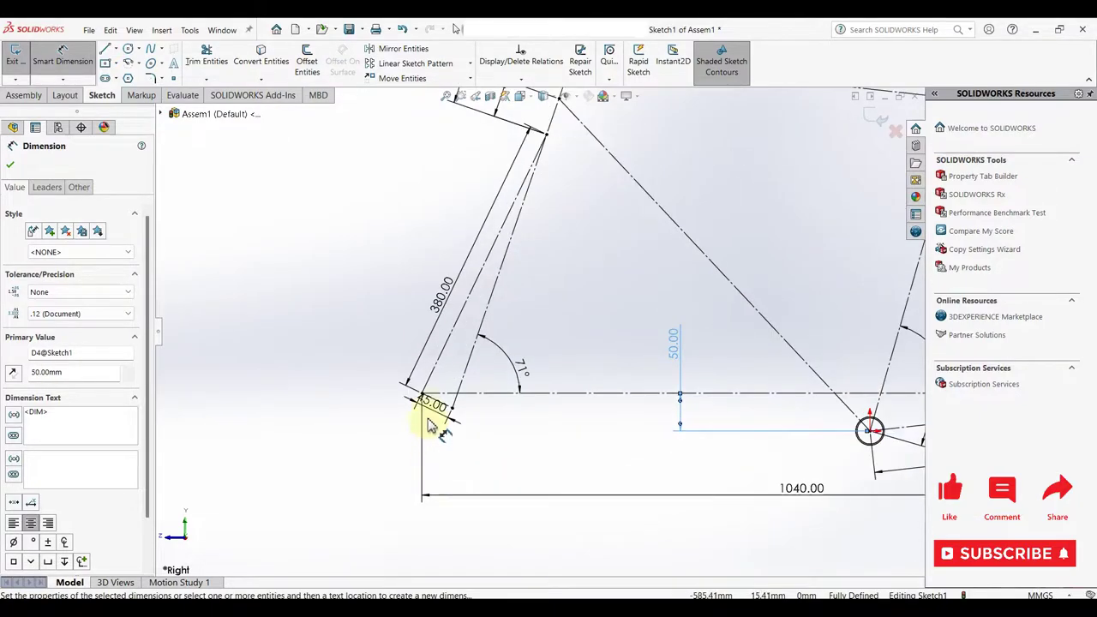
click(382, 418)
scroll(568, 409, up, 3)
scroll(711, 314, up, 1)
scroll(733, 300, down, 2)
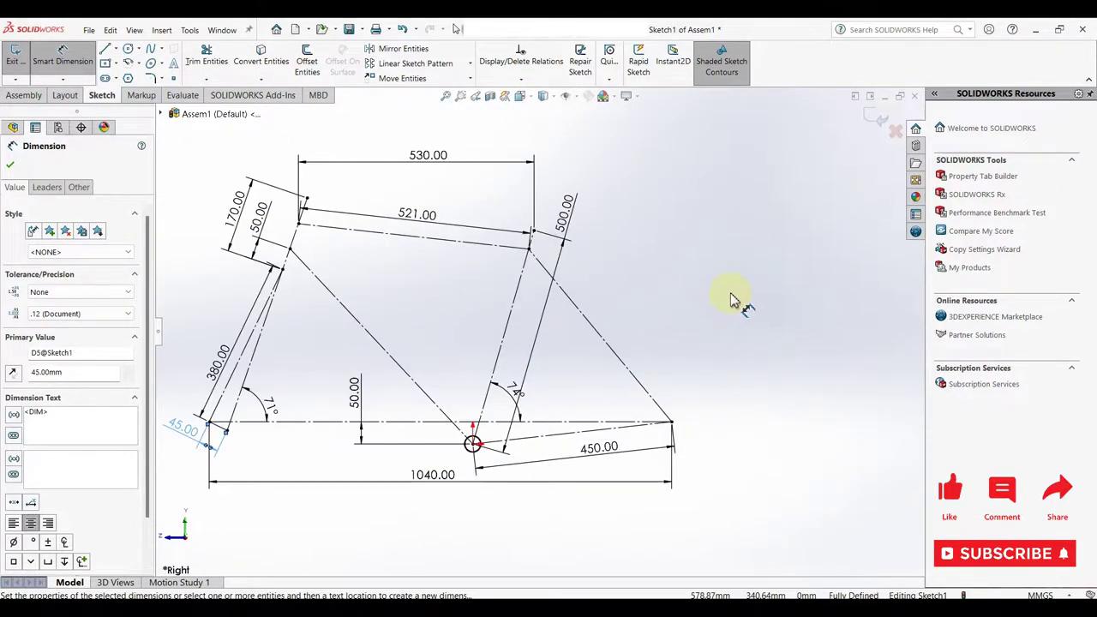
scroll(523, 360, up, 1)
scroll(480, 355, down, 1)
click(527, 336)
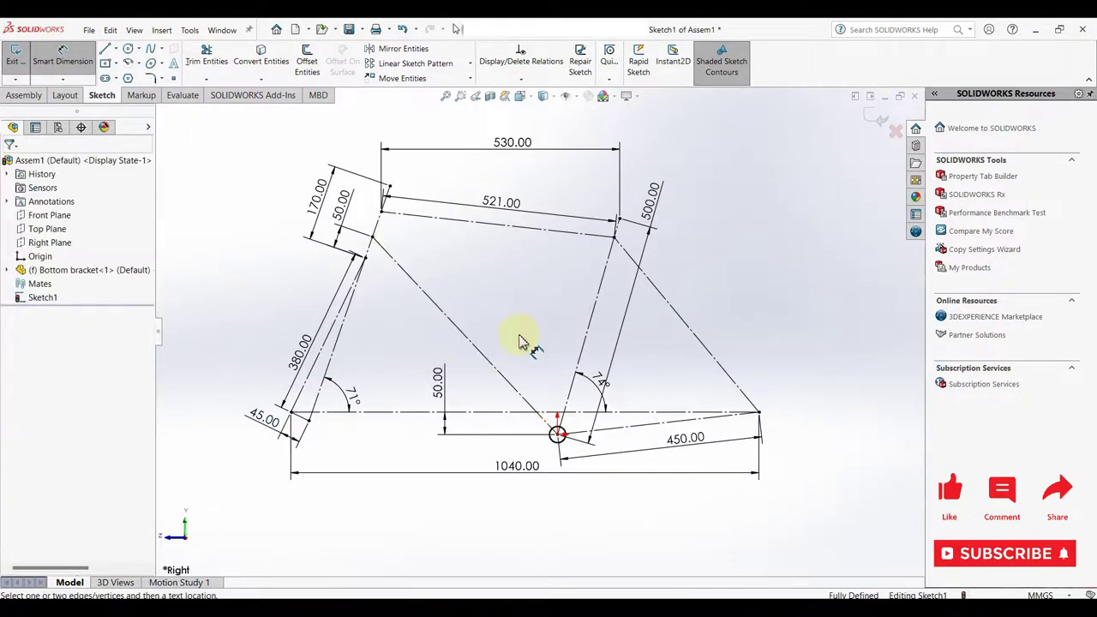
- Exit the frame sketch using the confirmation corner
right_click(45, 298)
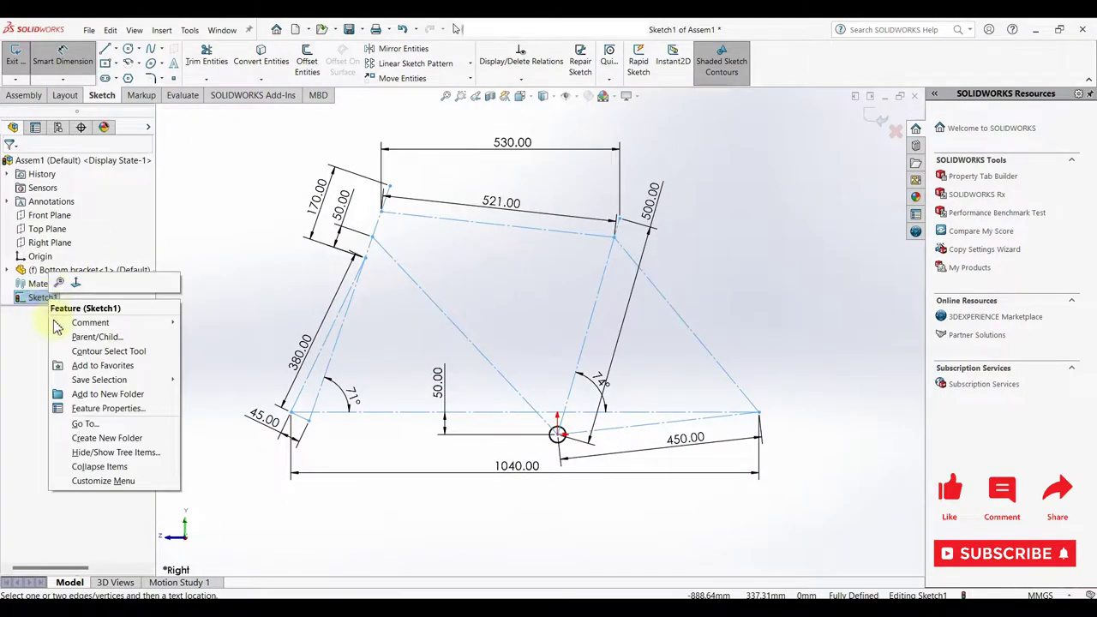
click(440, 493)
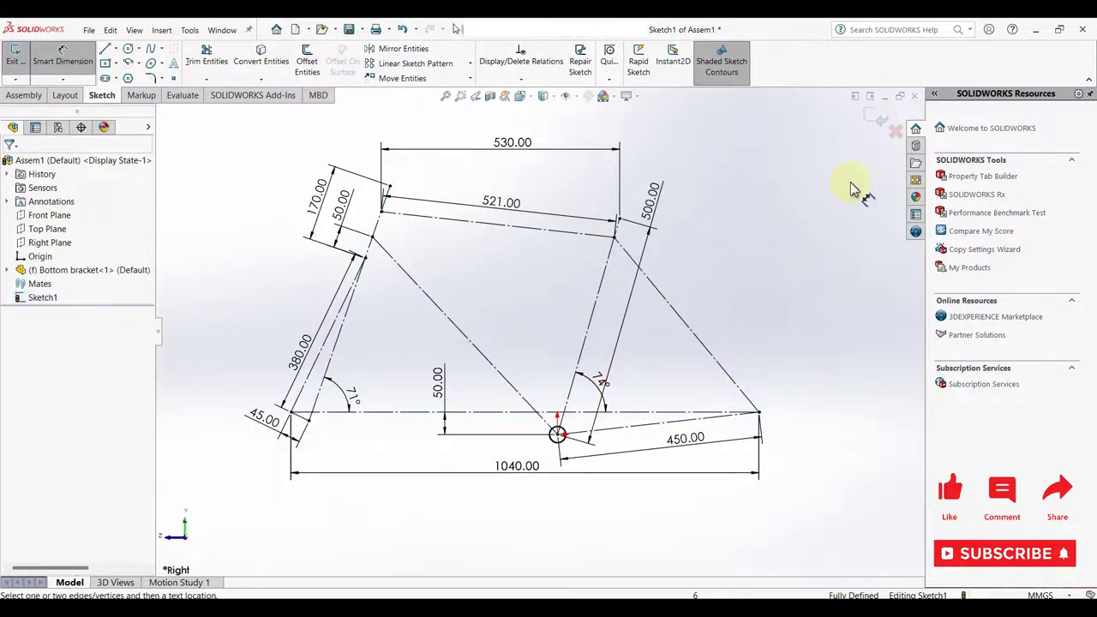
click(876, 118)
scroll(395, 338, down, 3)
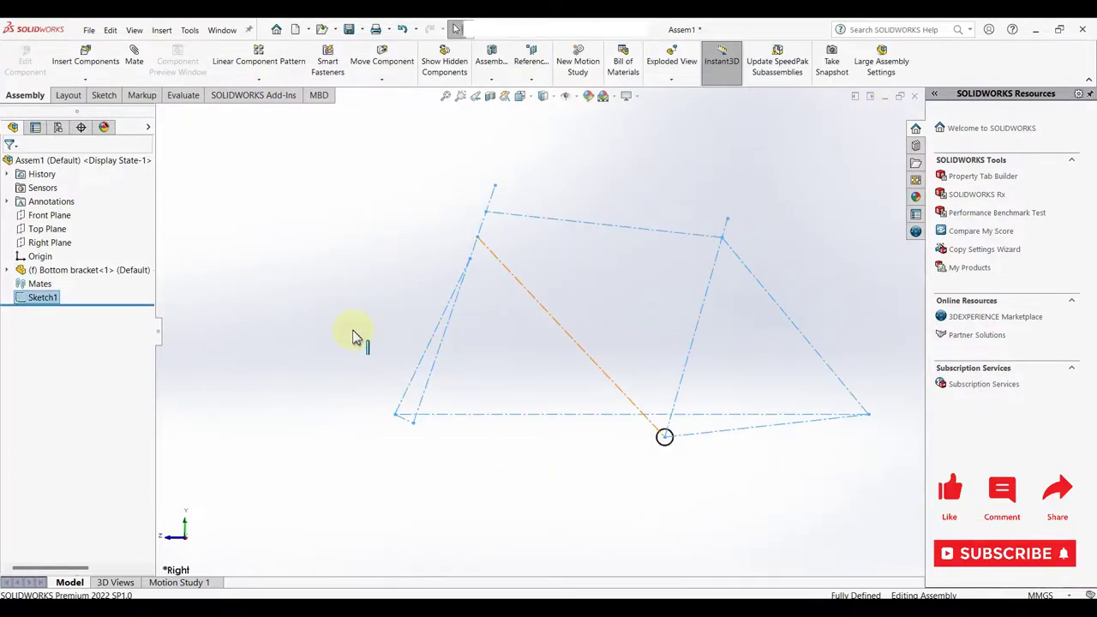
- Rename Sketch1 to 'Layout' in the assembly's feature tree
right_click(51, 307)
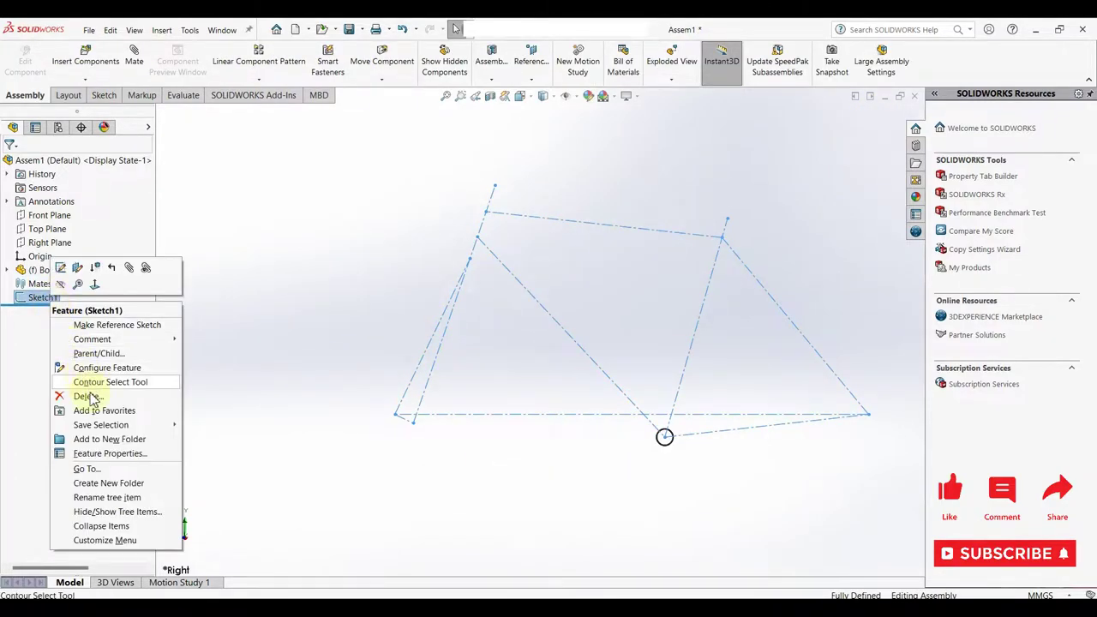
click(120, 499)
text(Layout)
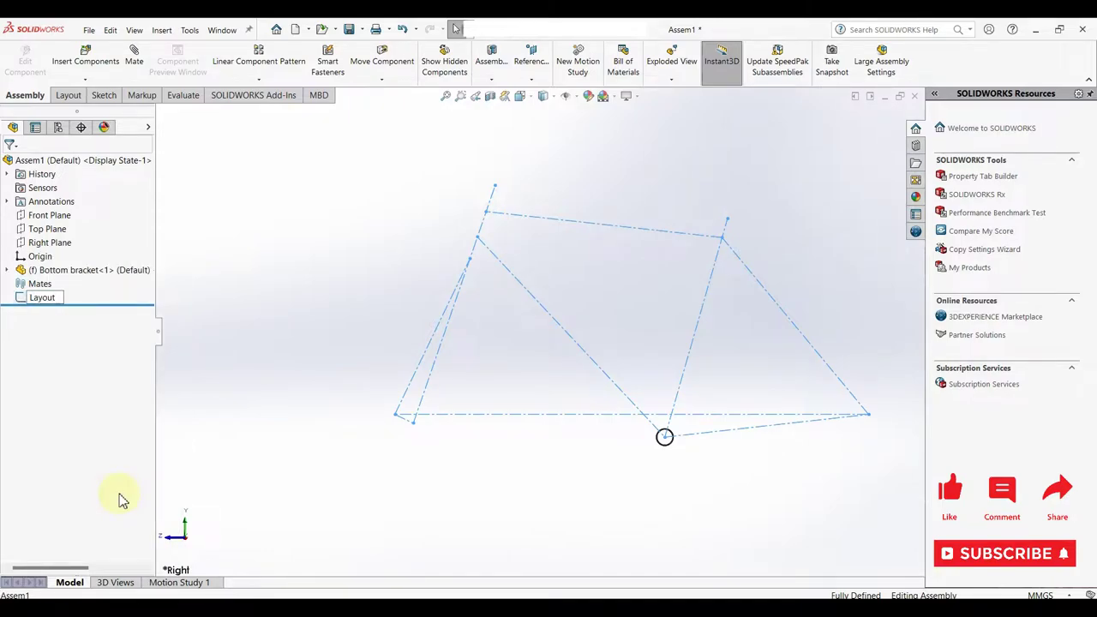
key(Return)
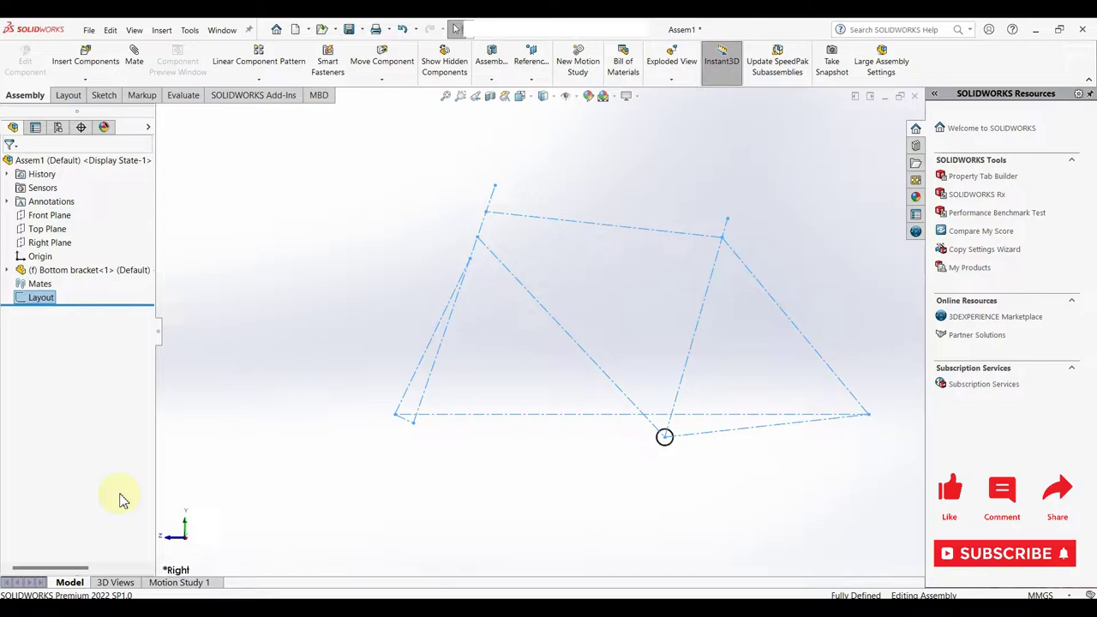
click(351, 469)
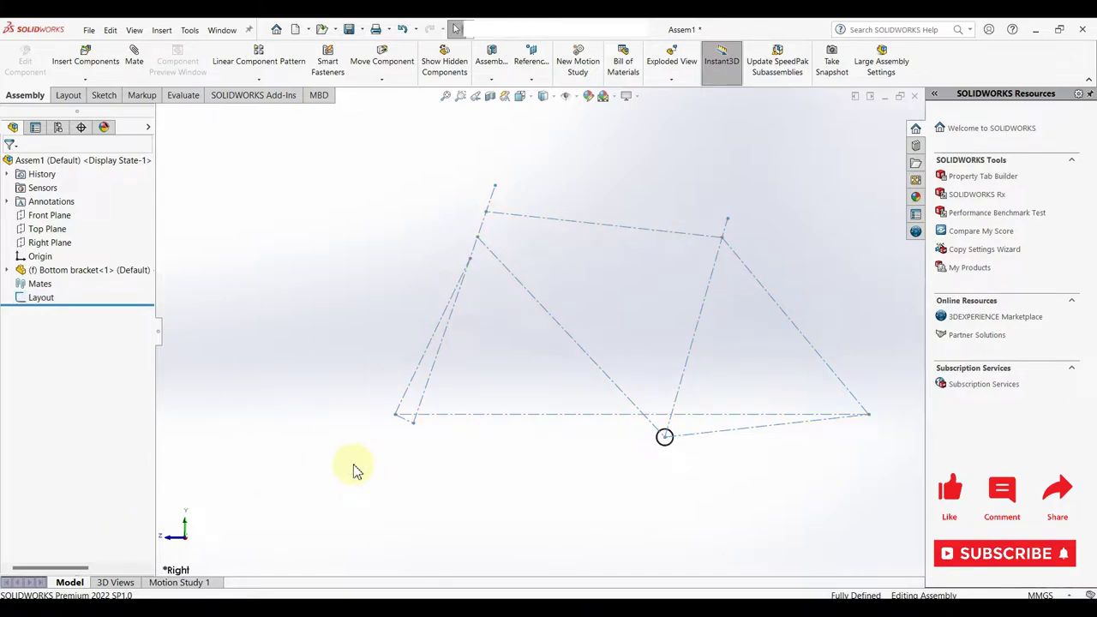
- Create a new part document
click(98, 81)
click(89, 53)
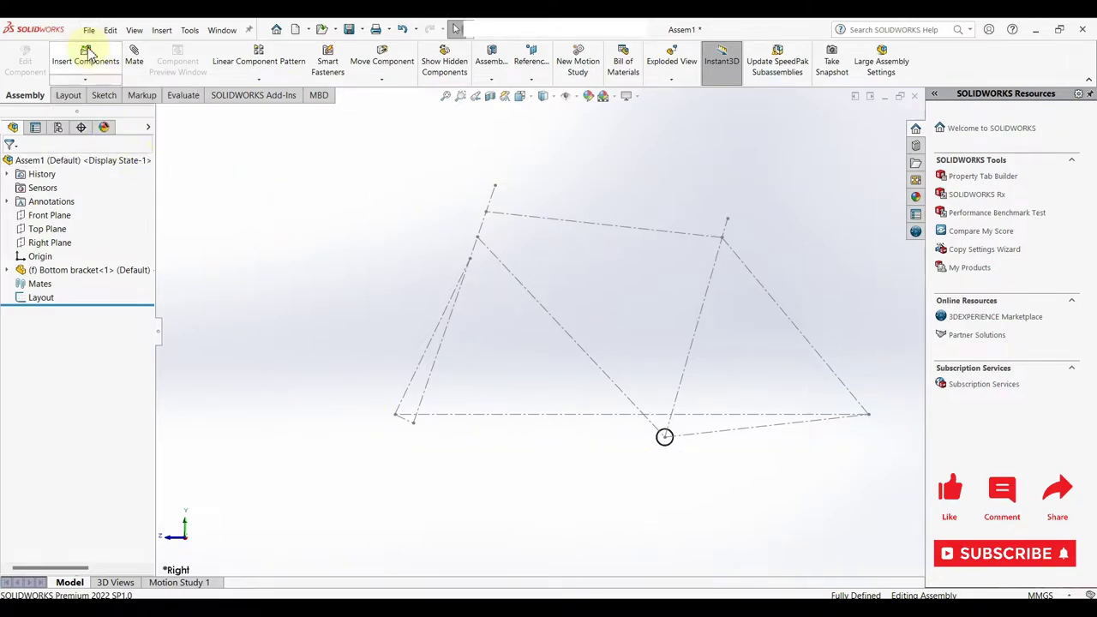
click(86, 32)
click(117, 50)
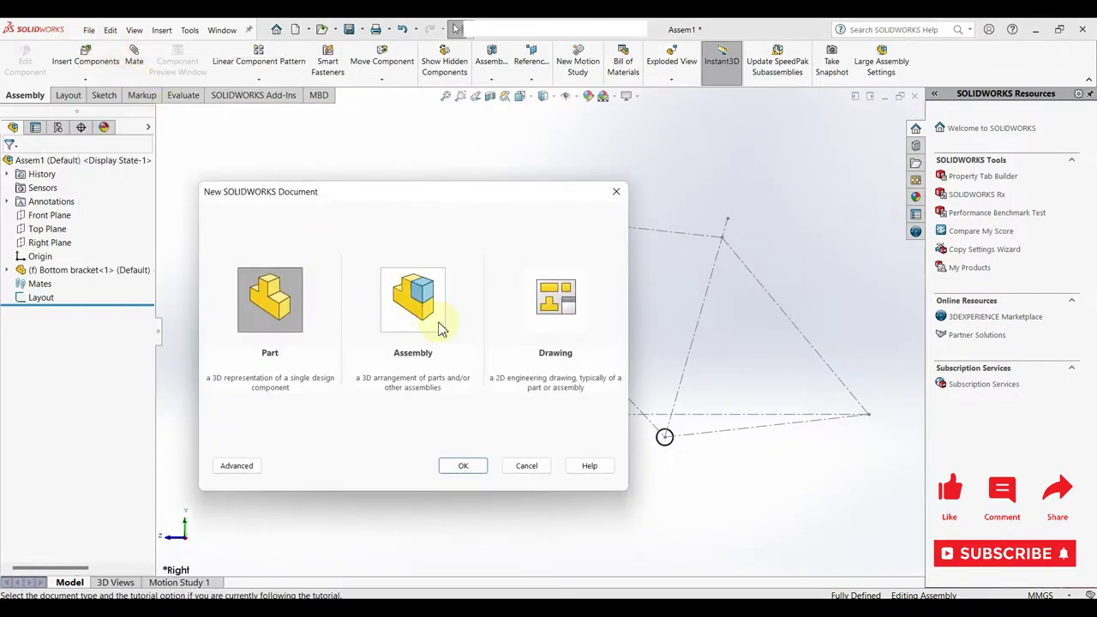
click(464, 467)
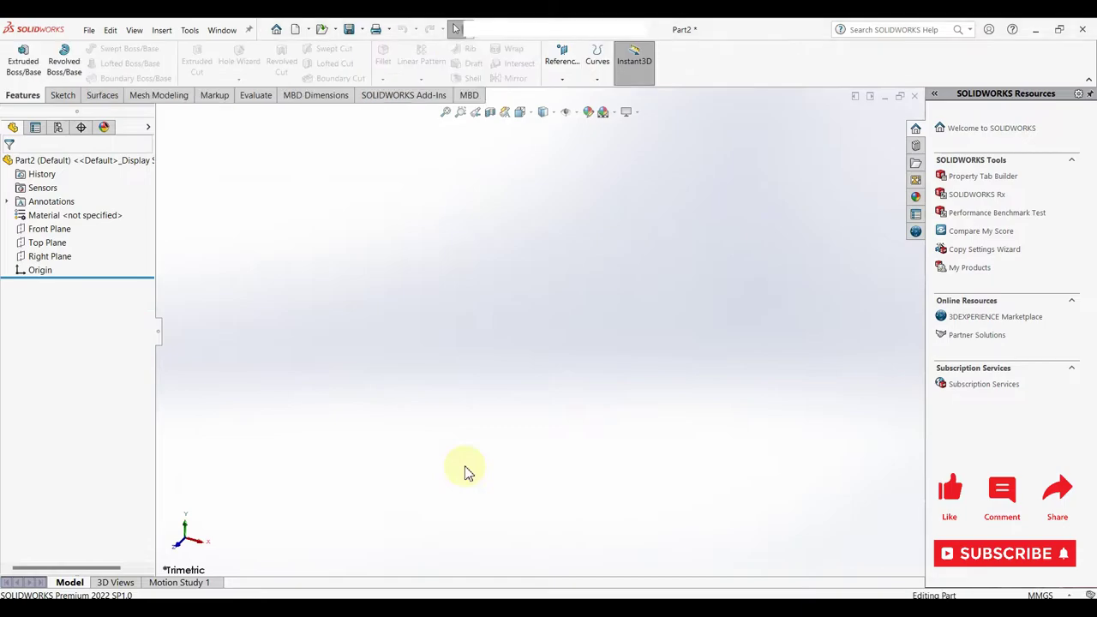
- Sketch two concentric circles centred on the origin on the Front Plane
click(49, 229)
click(65, 213)
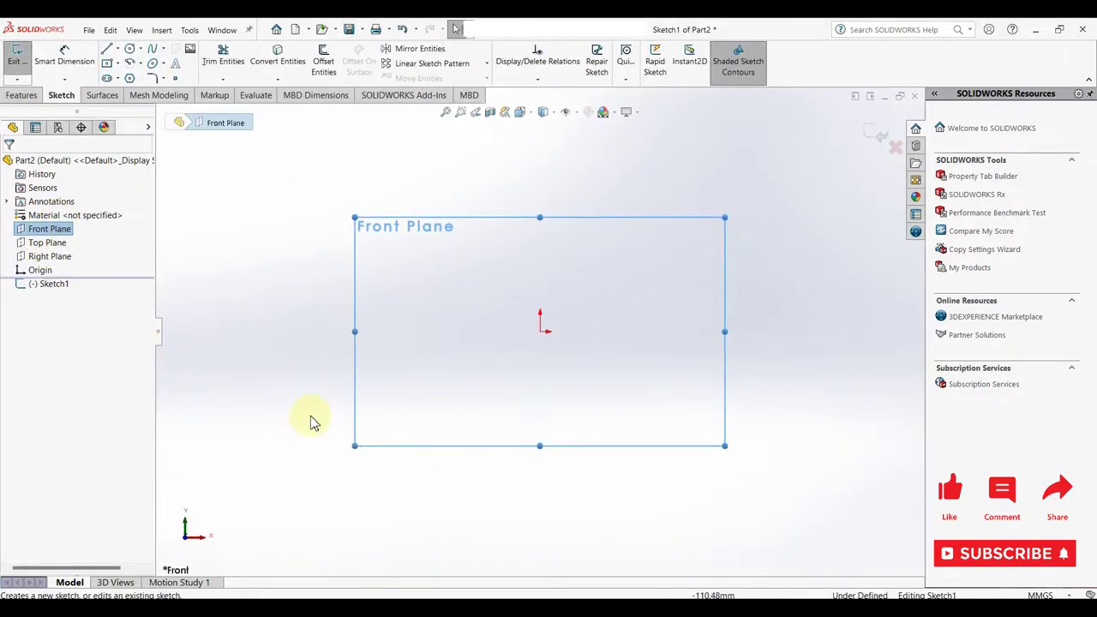
right_drag(289, 395, 348, 400)
click(540, 334)
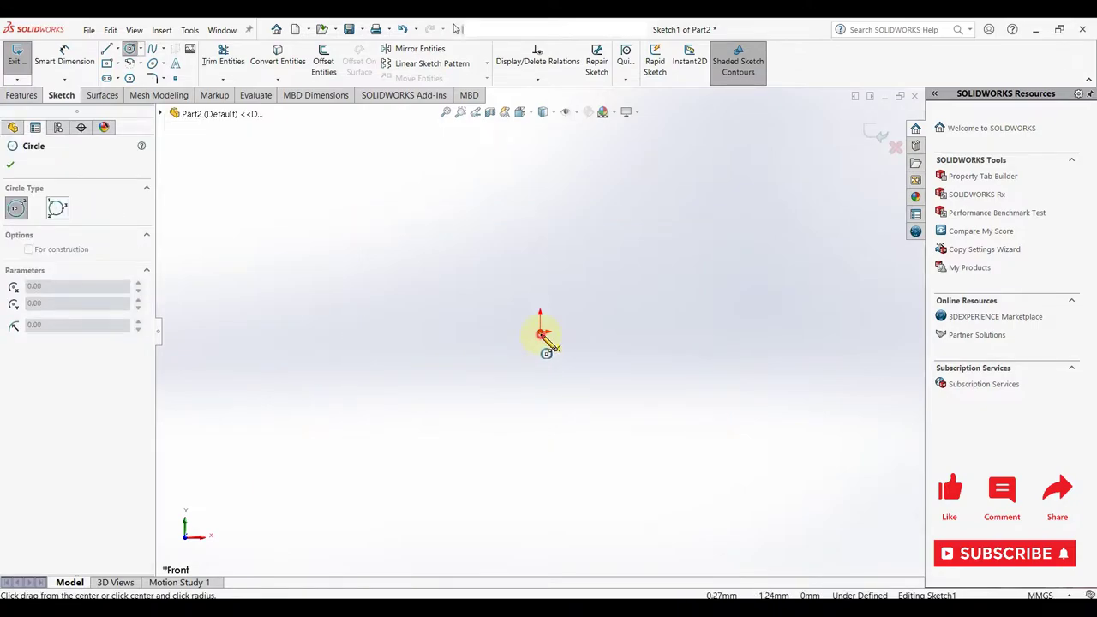
click(600, 328)
right_click(603, 331)
click(633, 341)
right_drag(656, 392, 705, 392)
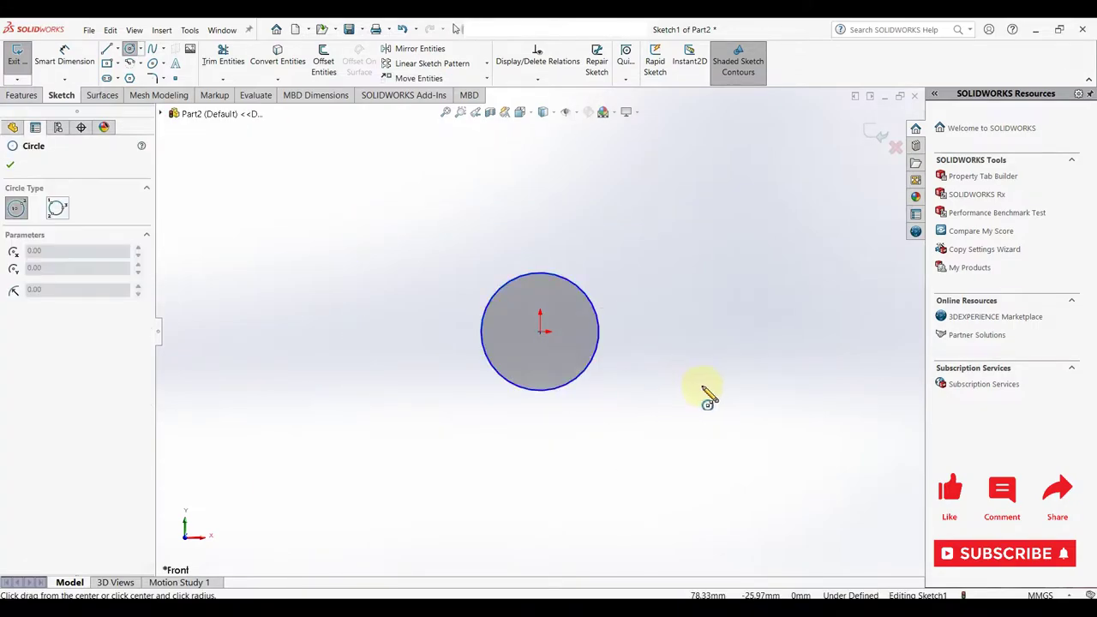
click(540, 331)
click(580, 321)
right_click(581, 319)
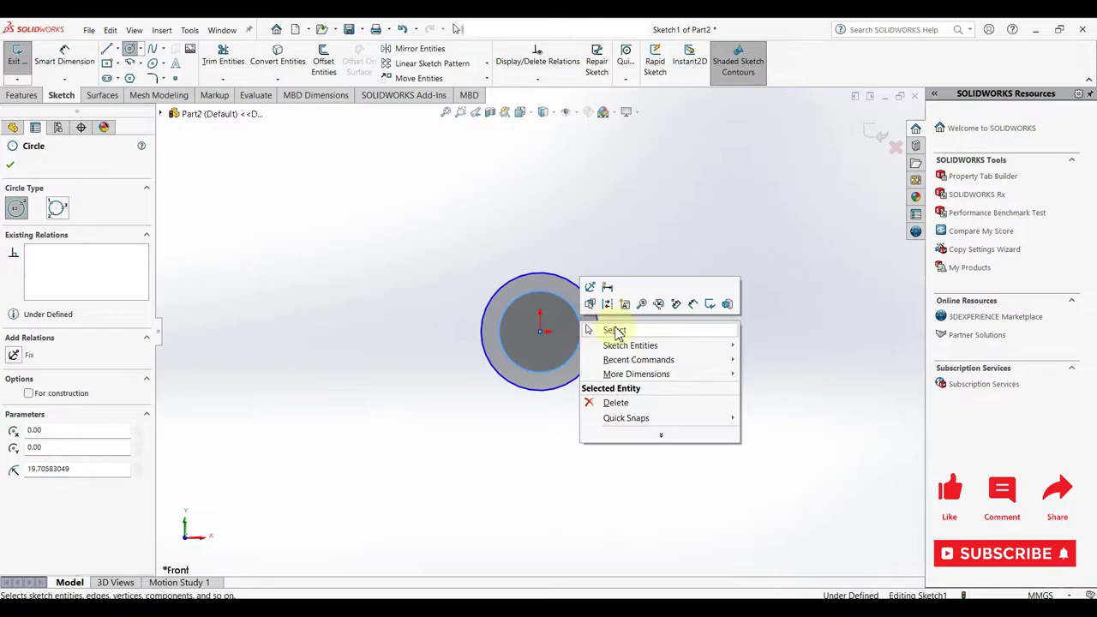
click(613, 327)
- Dimension the outer circle Ø50 and the inner circle Ø43.9, then exit the sketch
right_drag(644, 417, 613, 345)
click(600, 351)
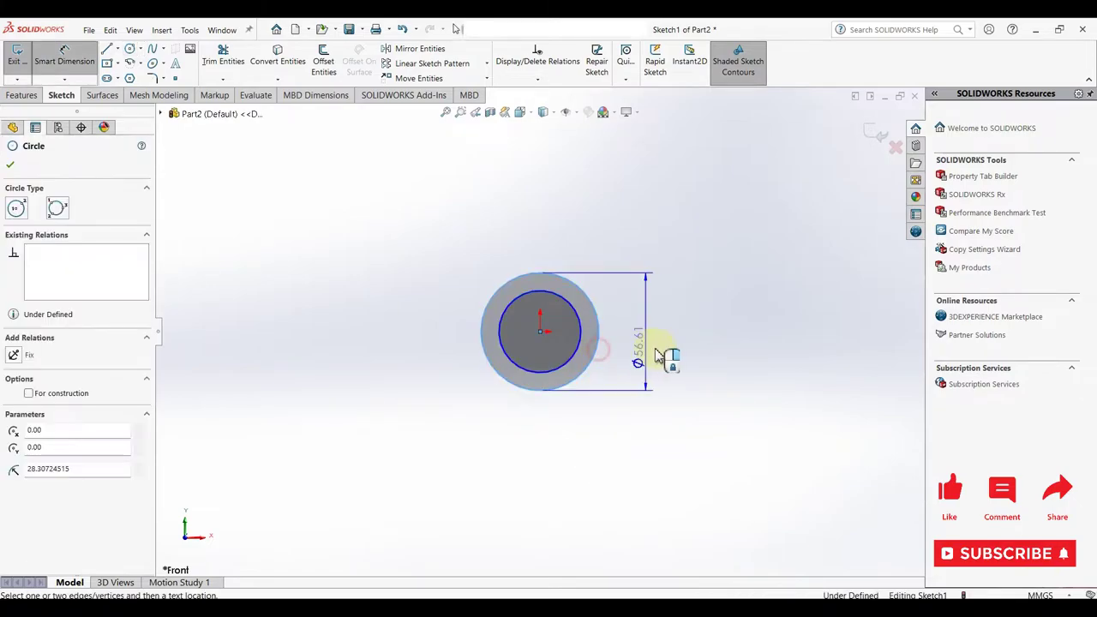
click(665, 360)
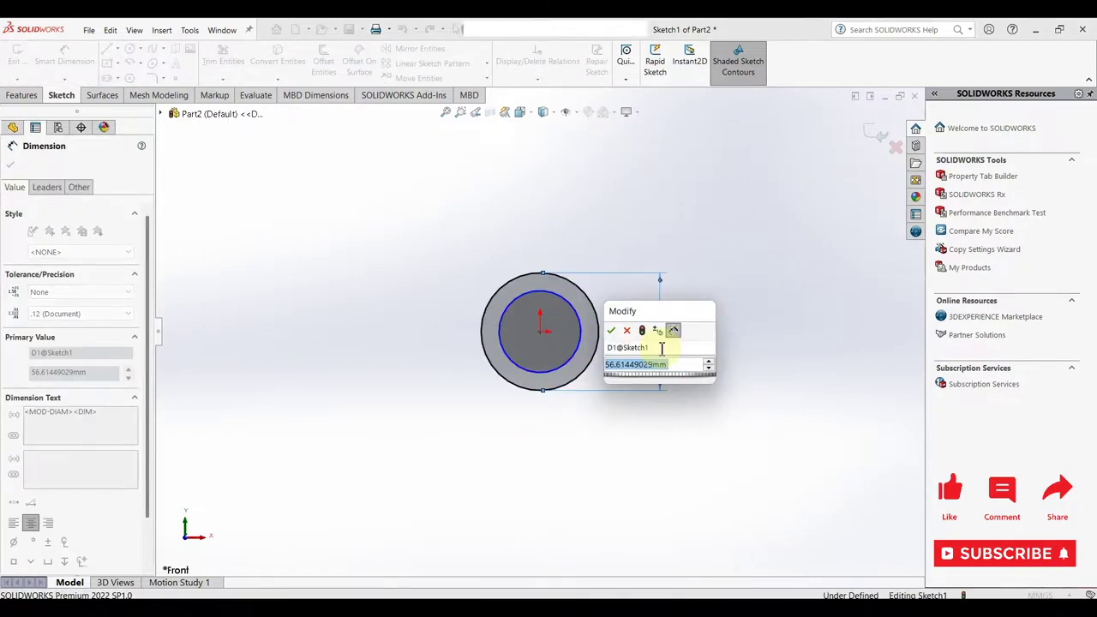
text(50)
key(Return)
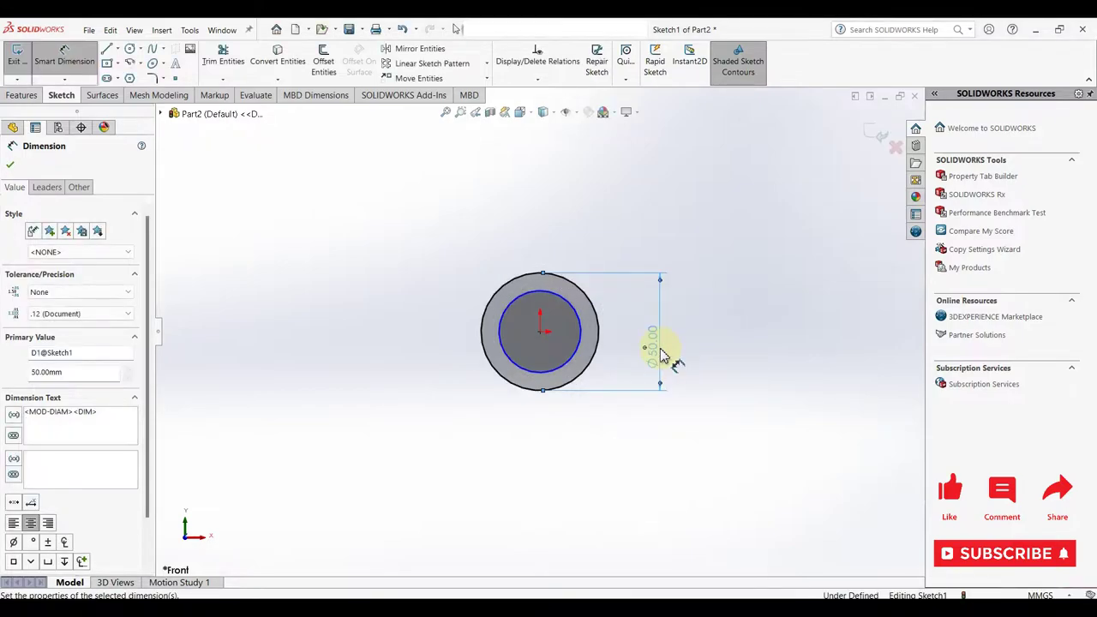
click(581, 349)
click(648, 339)
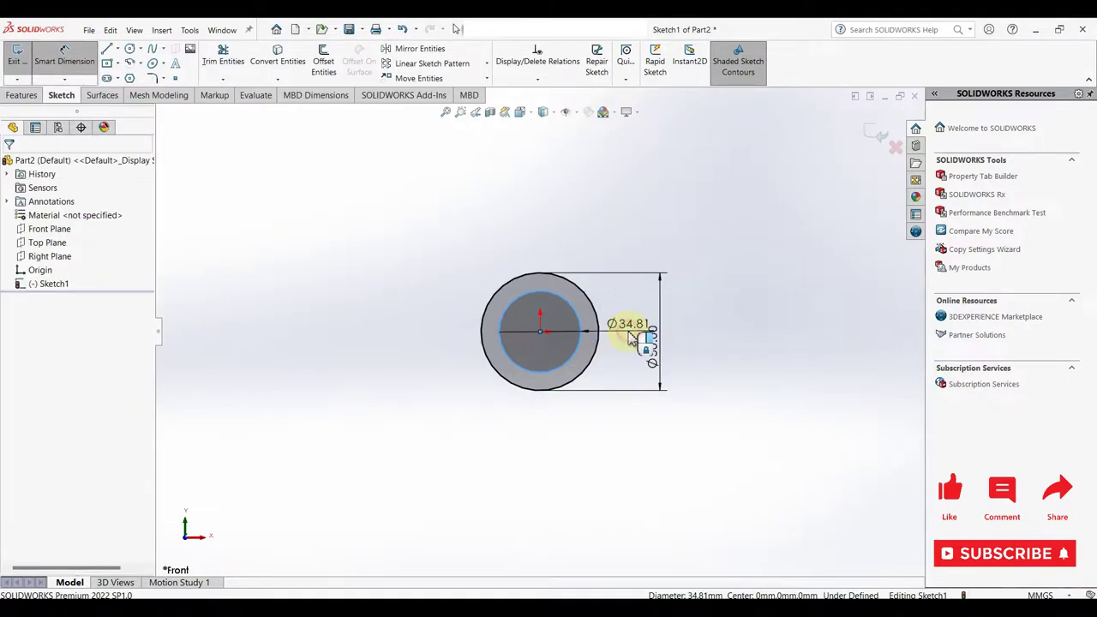
text(43.9)
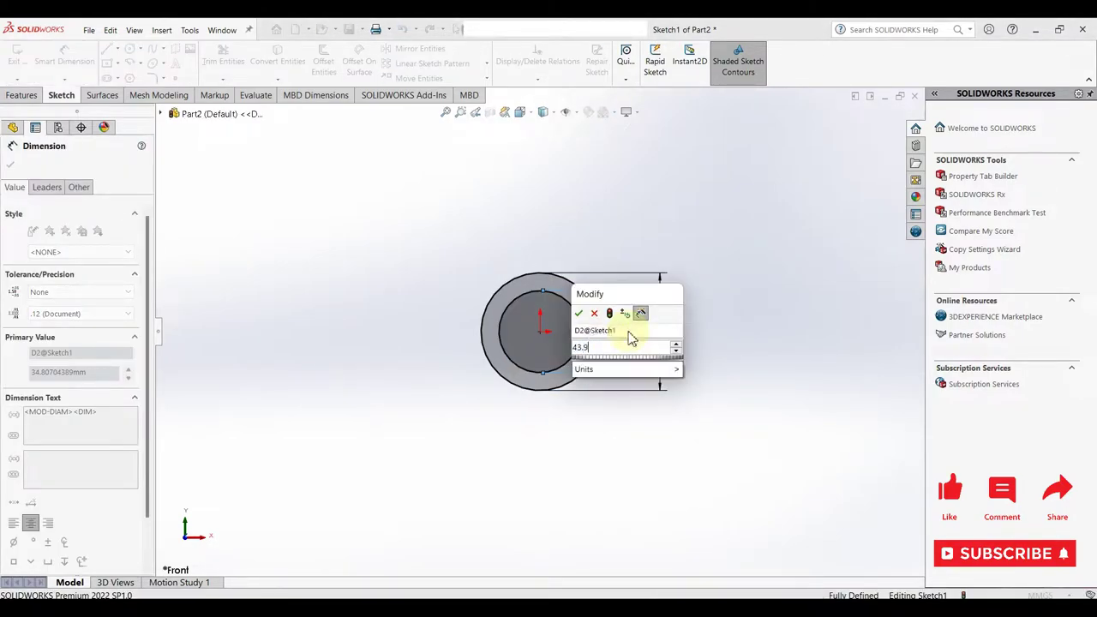
key(Return)
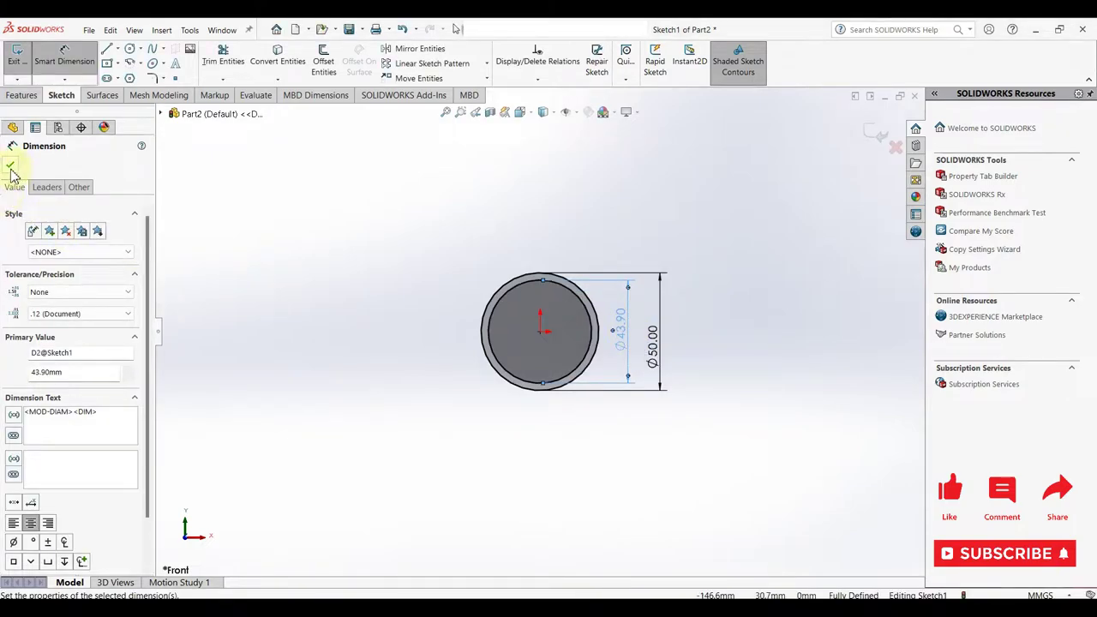
click(10, 167)
click(22, 95)
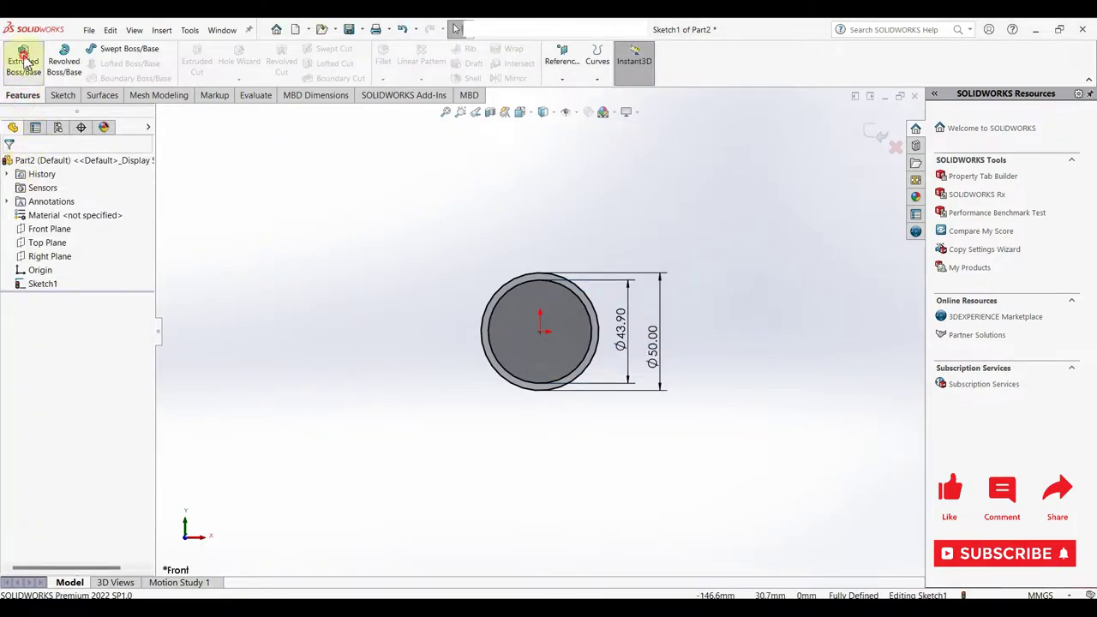
- Extrude the ring sketch Mid Plane to 170 mm, forming a hollow tube
click(21, 59)
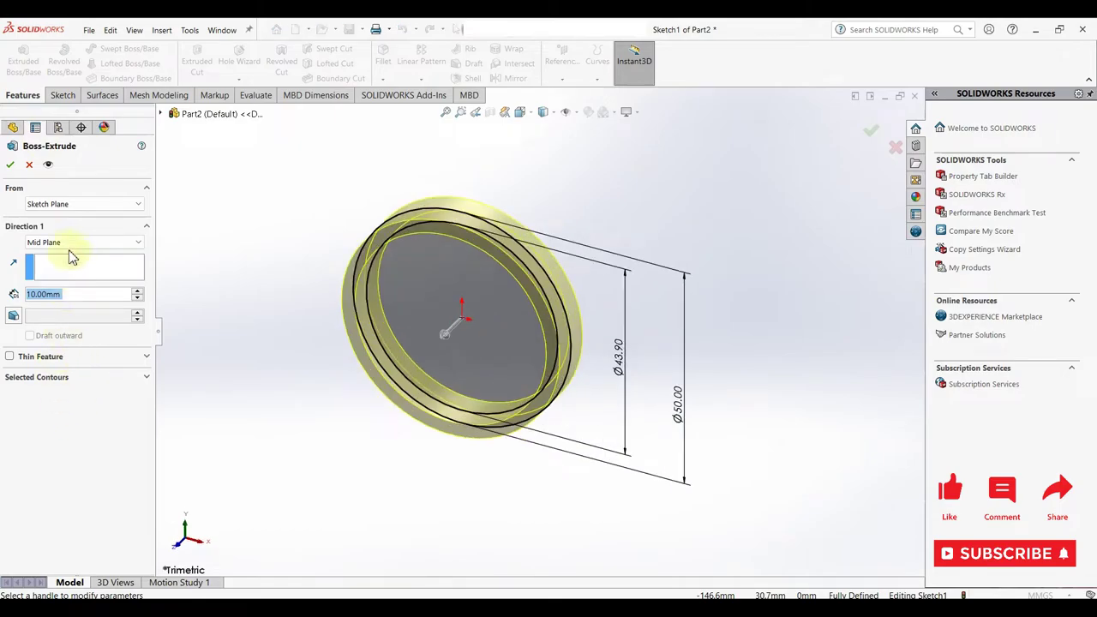
text(170)
key(Return)
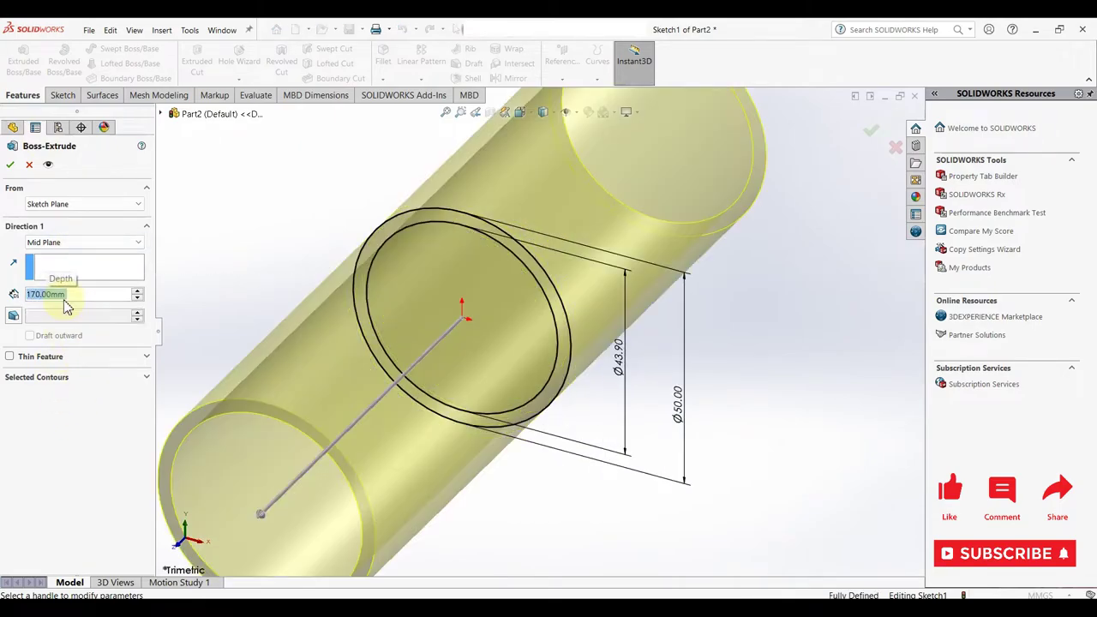
scroll(477, 352, up, 3)
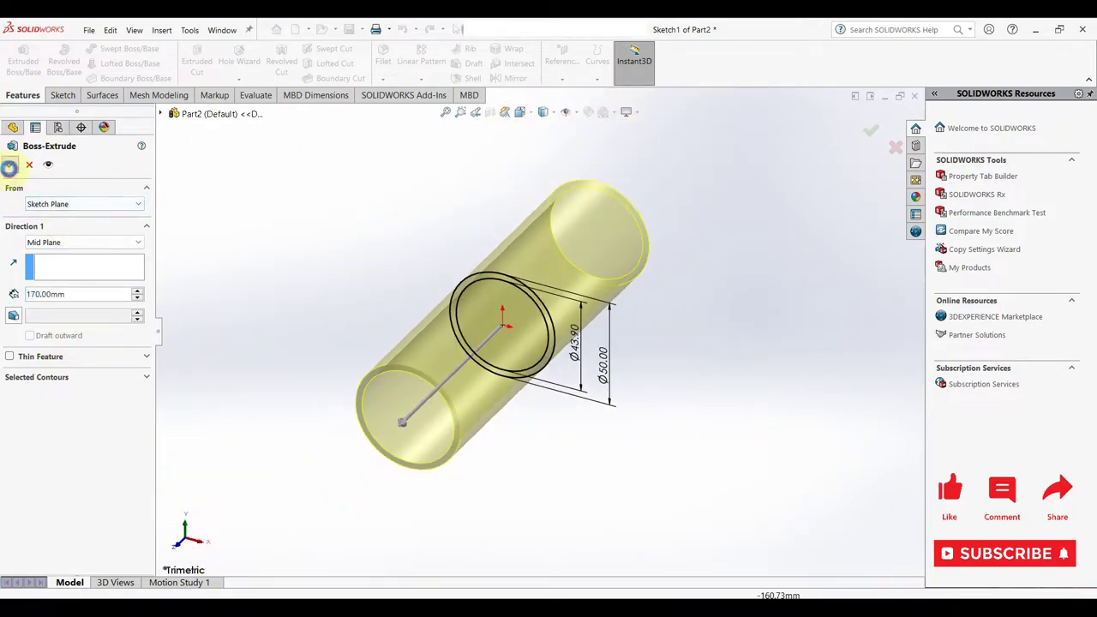
click(11, 163)
- Sketch a Ø48 mm circle centred on the origin on the Front Plane
click(54, 242)
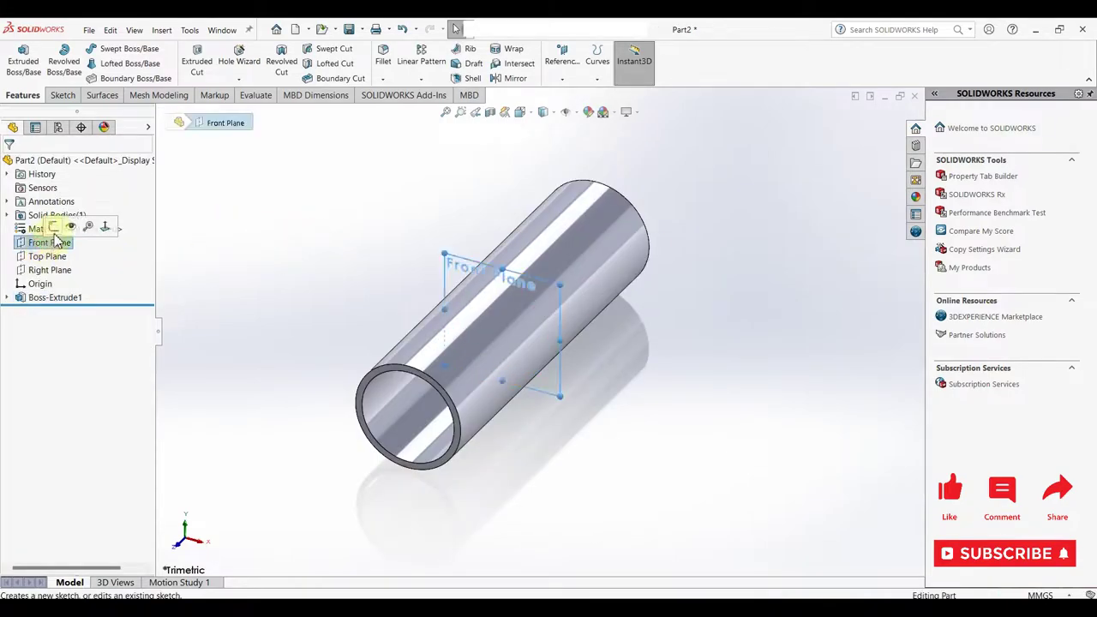
click(53, 226)
key(c)
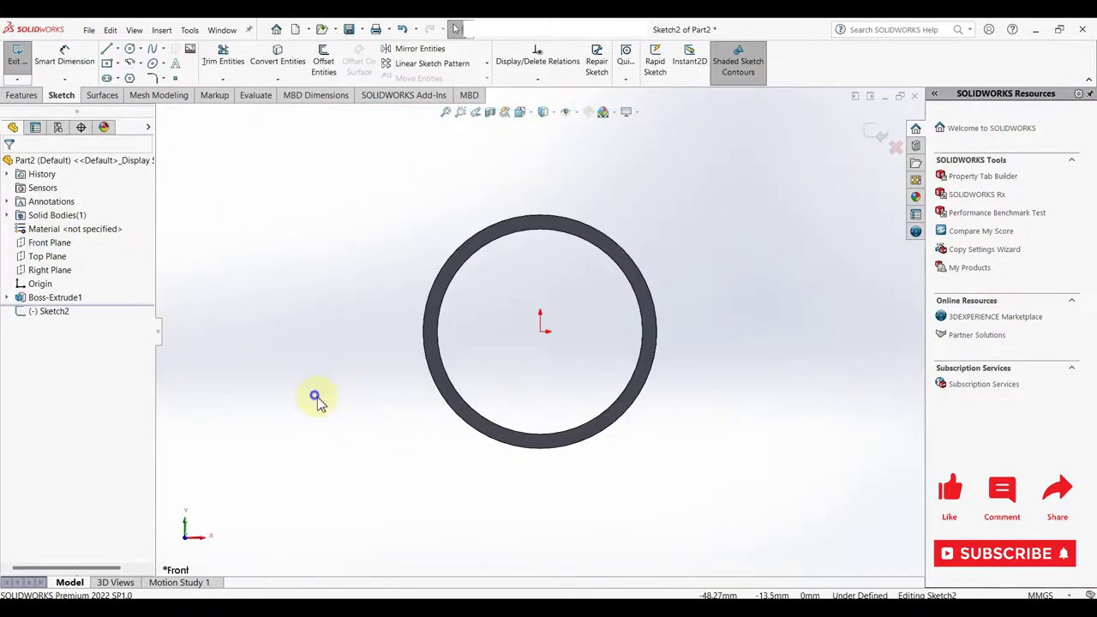
click(540, 331)
click(568, 319)
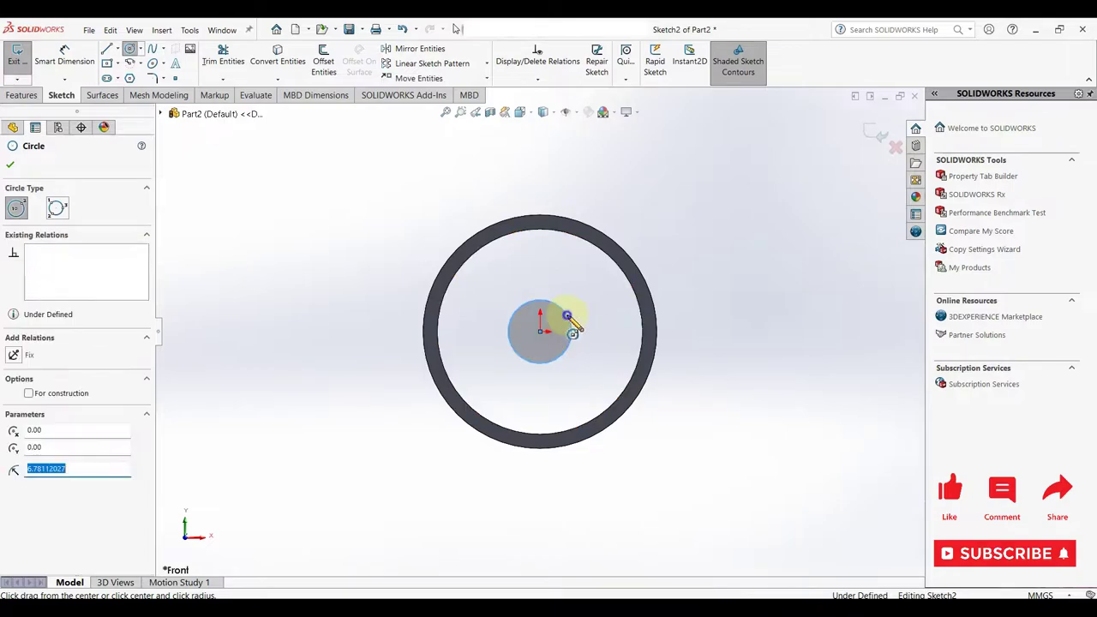
right_click(568, 319)
click(602, 324)
right_drag(600, 379, 600, 306)
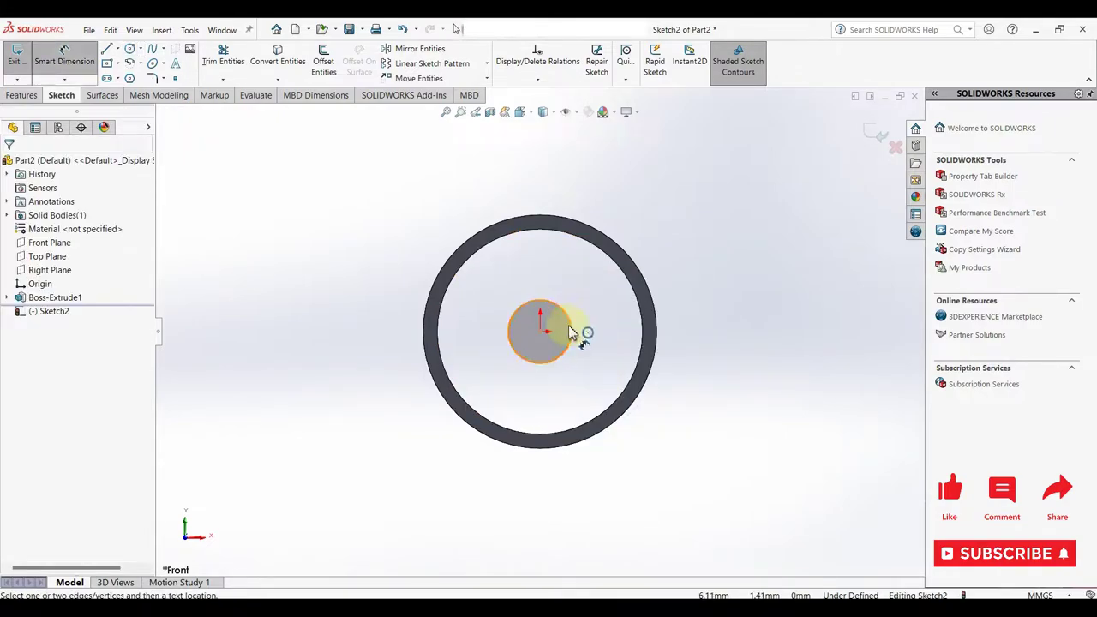
click(571, 334)
click(764, 341)
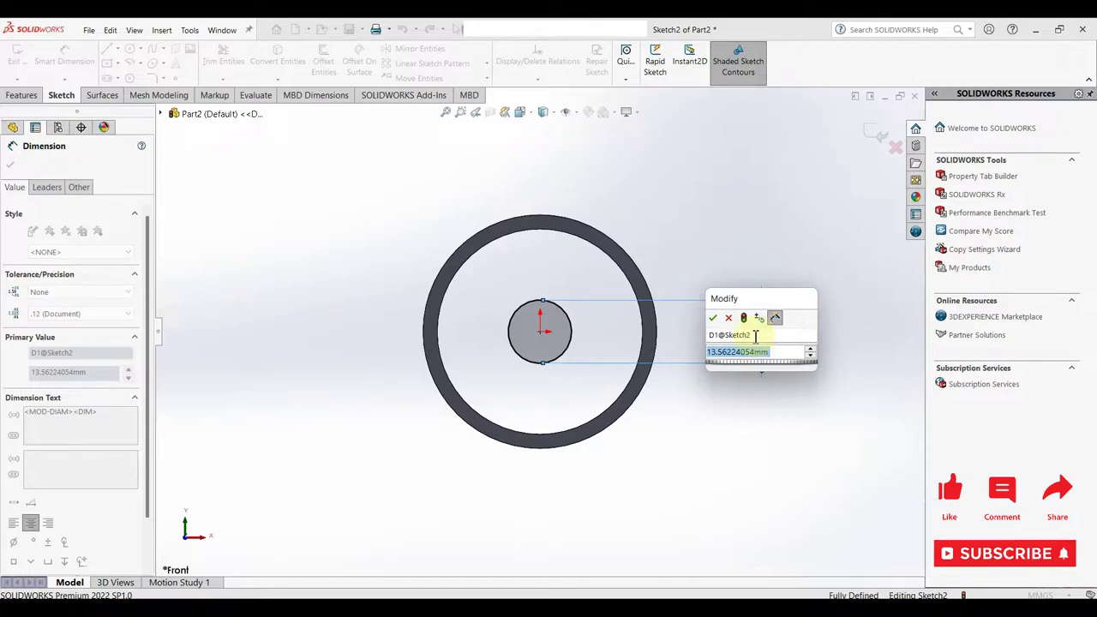
text(48)
key(Return)
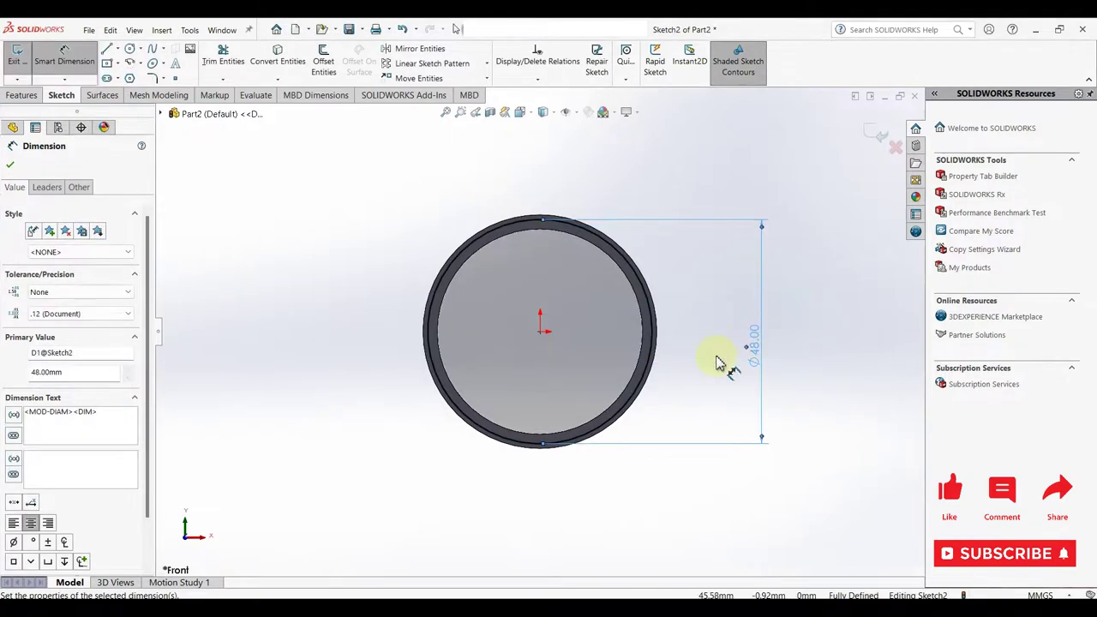
click(10, 163)
- Extrude-cut outside the Ø48 circle Mid Plane 160 mm with Flip side to cut
click(21, 95)
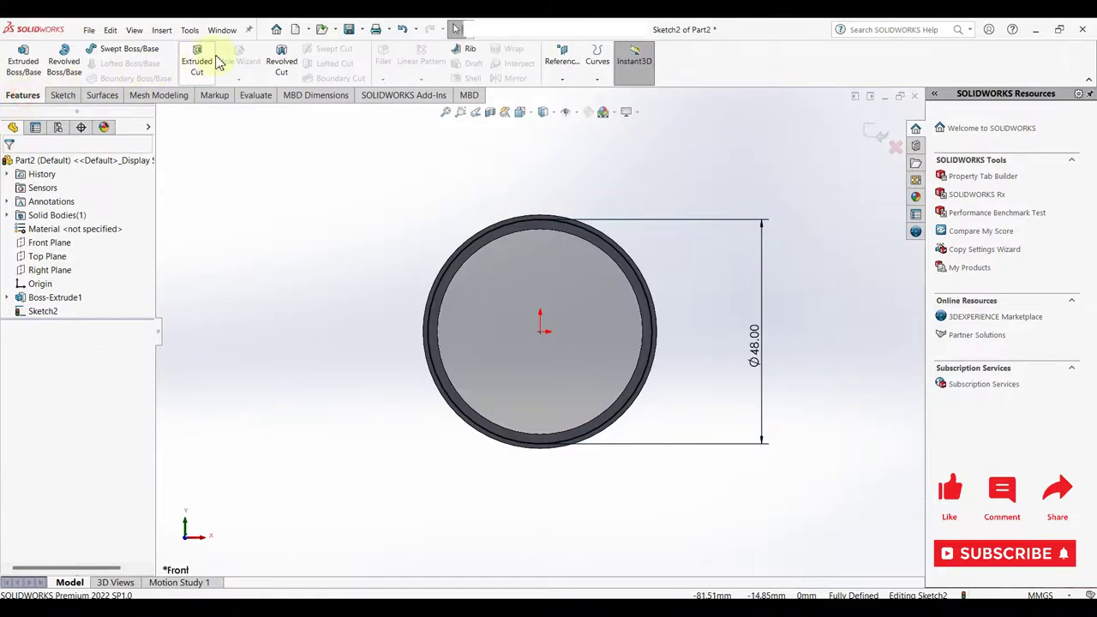
click(198, 60)
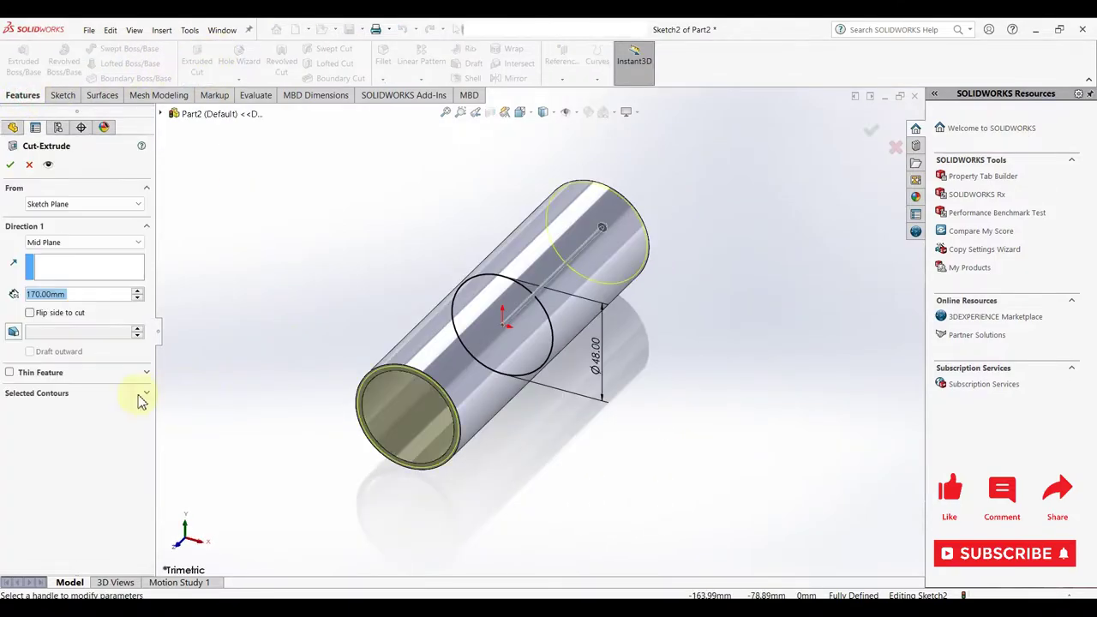
click(31, 314)
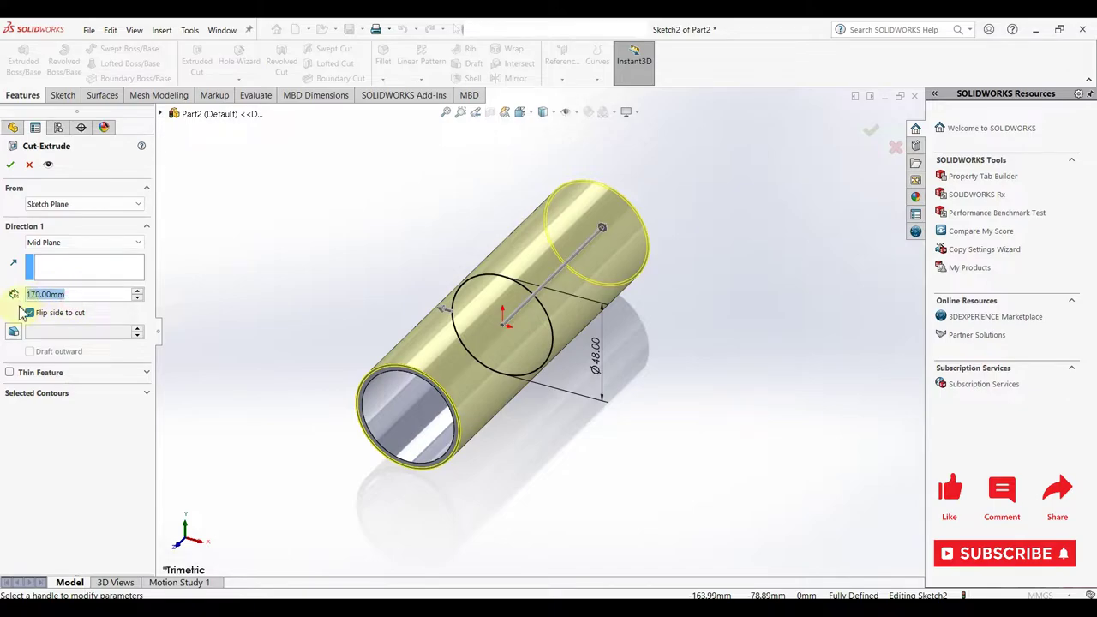
text(160)
key(Return)
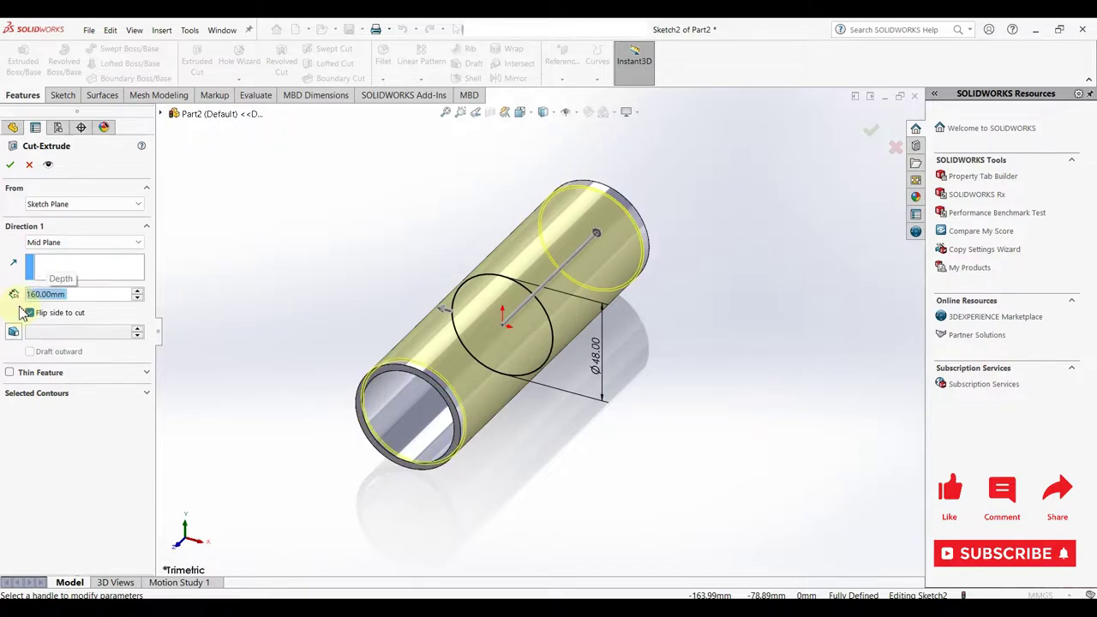
middle_drag(320, 434, 309, 413)
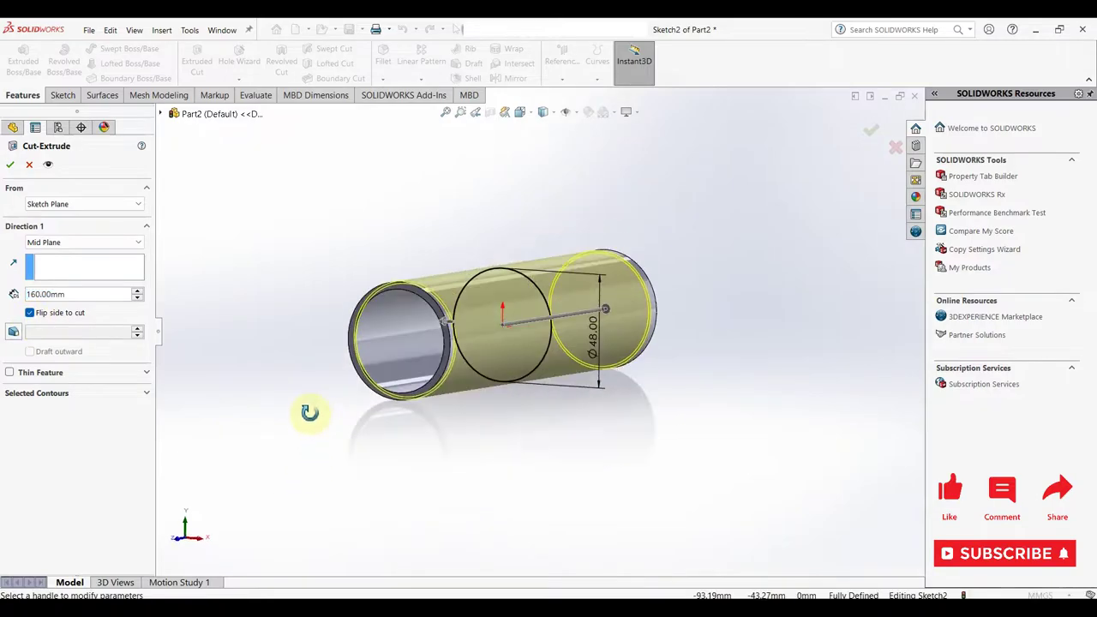
click(8, 163)
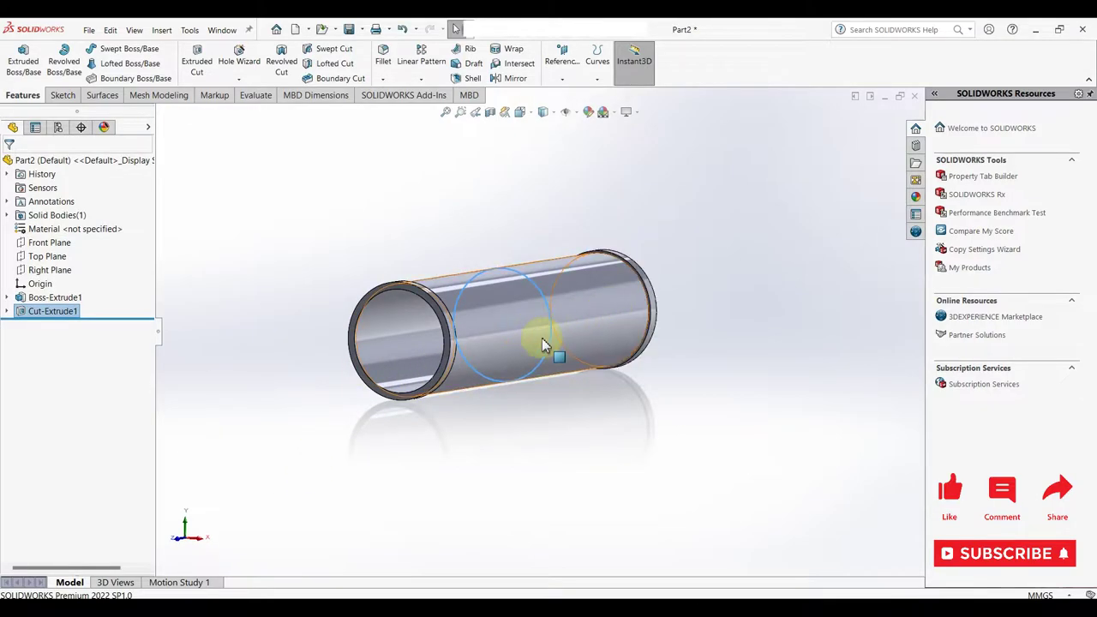
- Sketch a Ø45 mm circle at the origin on the Front Plane
scroll(524, 469, up, 3)
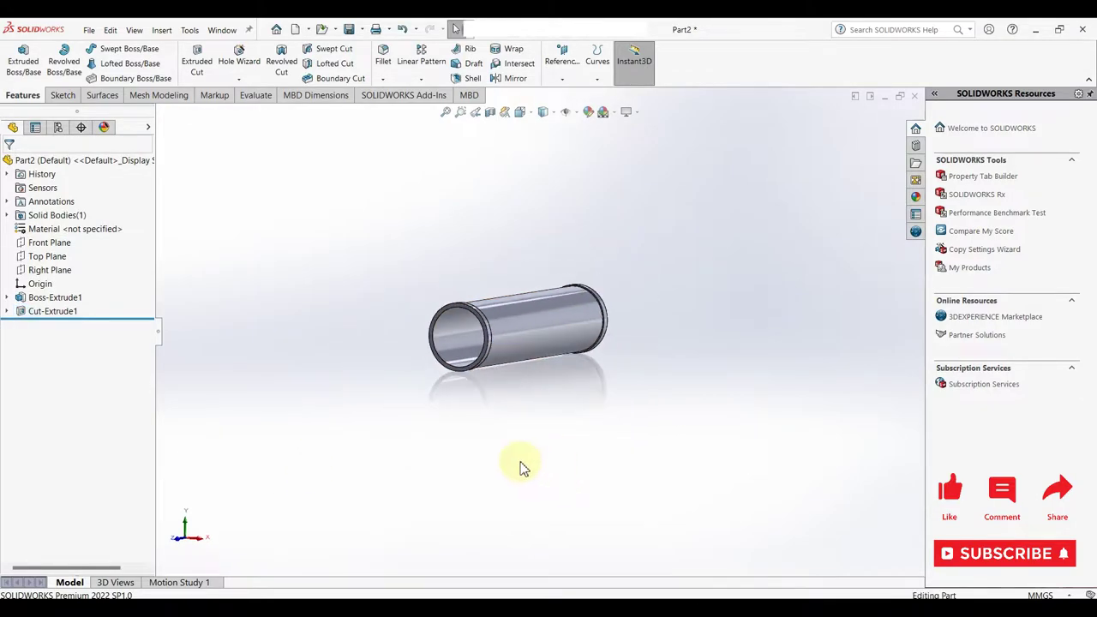
click(56, 243)
click(59, 228)
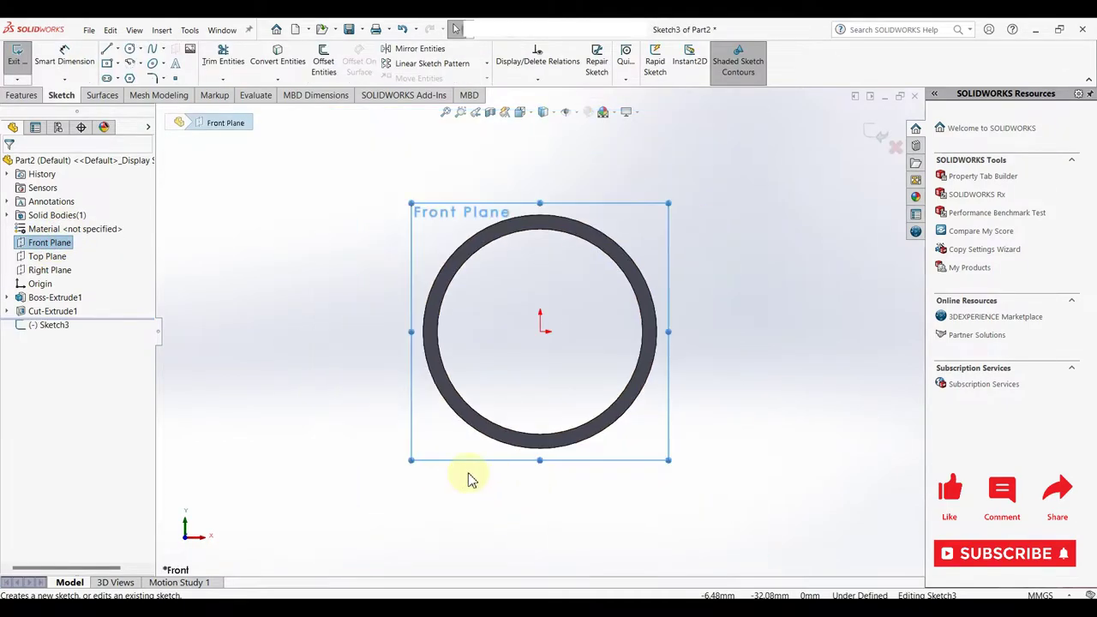
key(c)
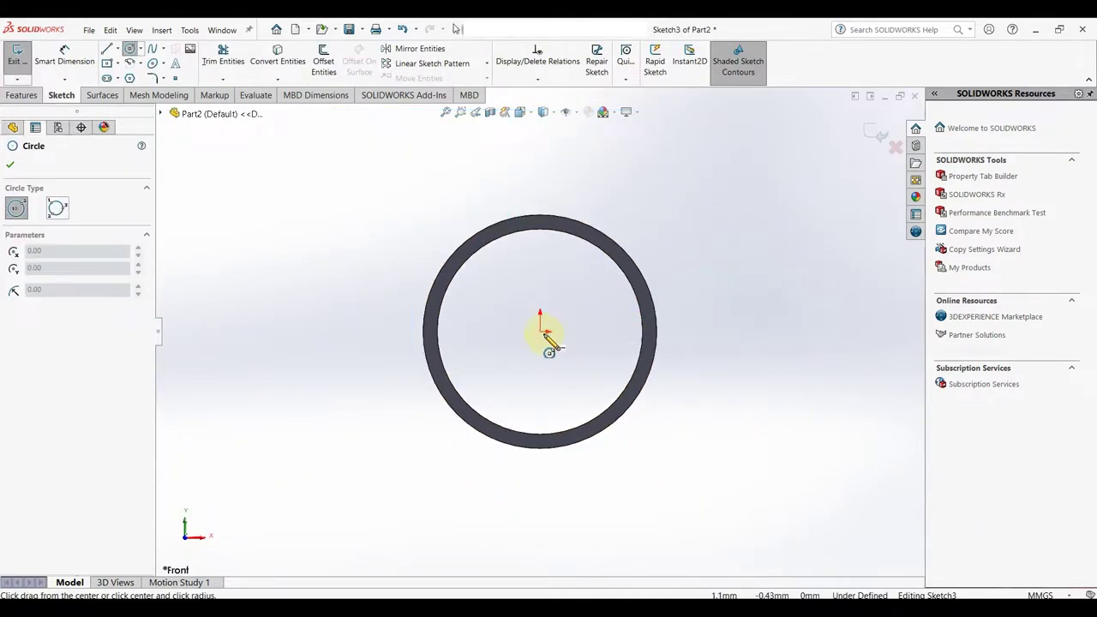
click(540, 331)
click(587, 285)
right_click(590, 281)
click(618, 291)
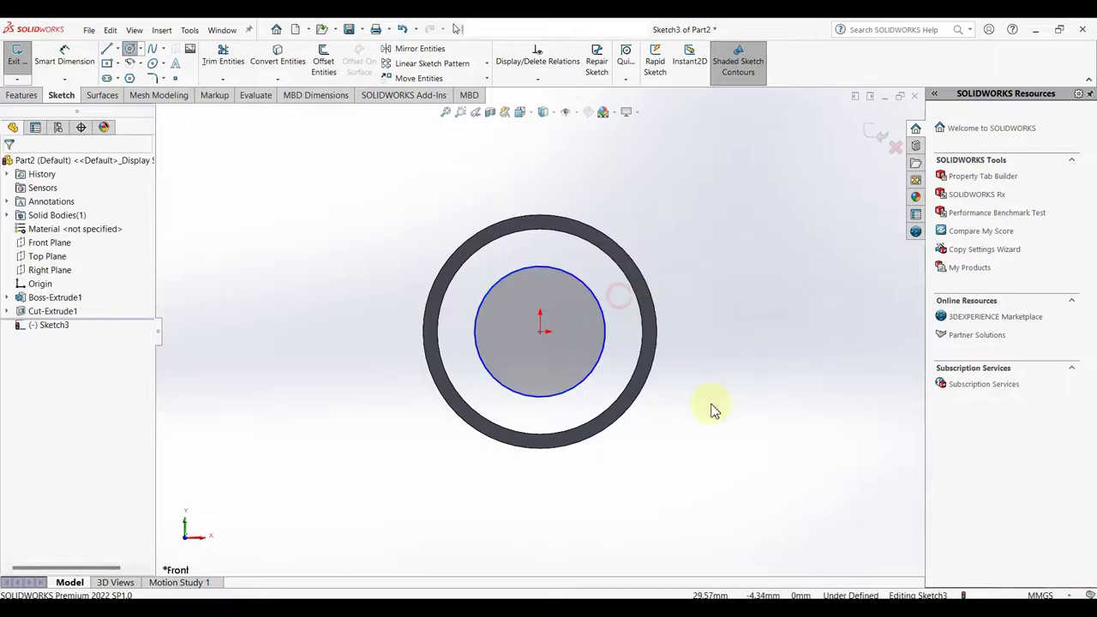
right_drag(711, 410, 710, 377)
click(604, 341)
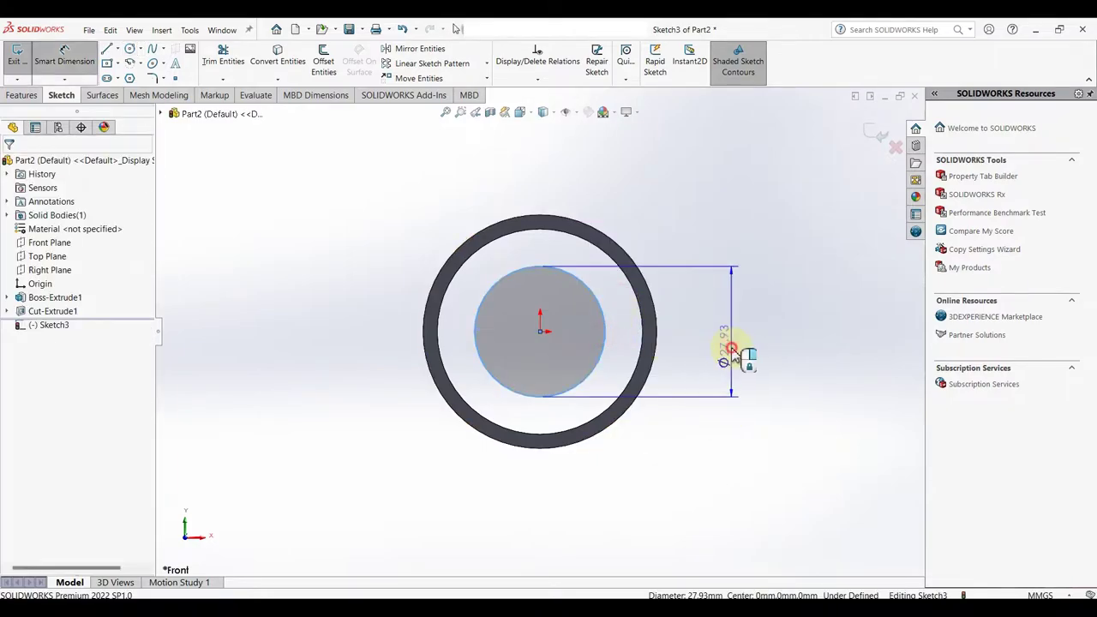
click(729, 351)
key(Return)
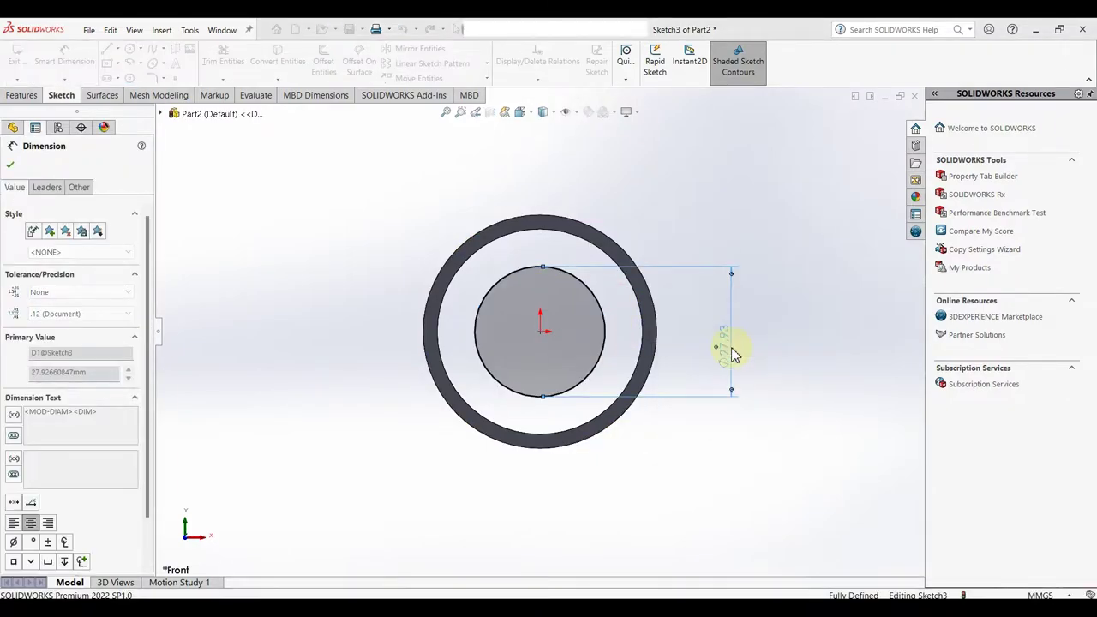
click(10, 168)
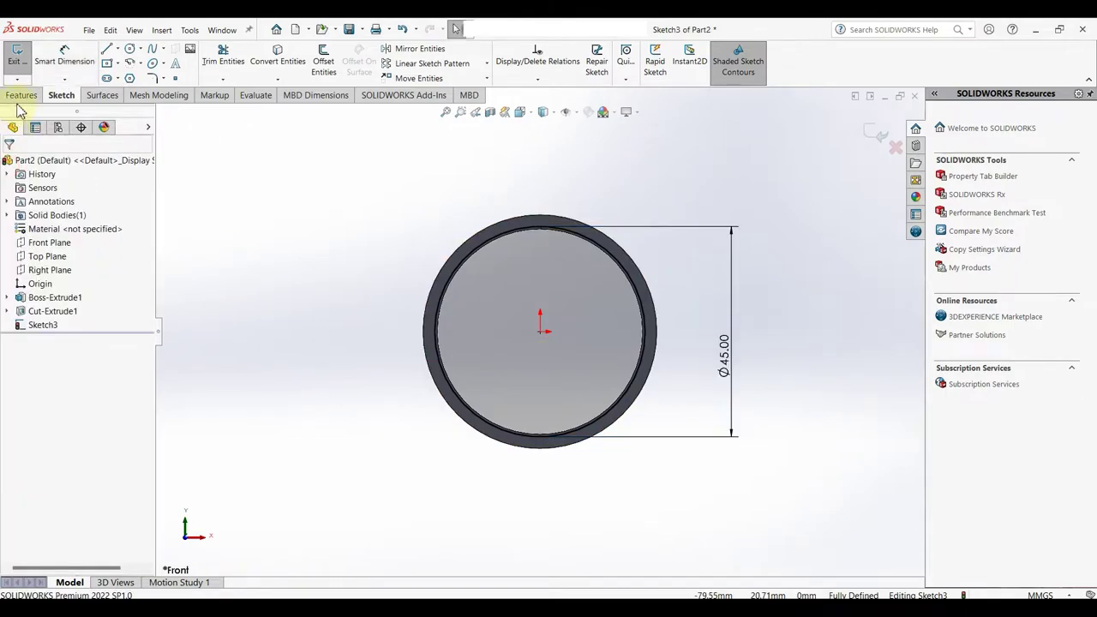
- Extrude-cut the Ø45 circle Mid Plane 140 mm to enlarge the tube's bore
click(22, 96)
click(197, 60)
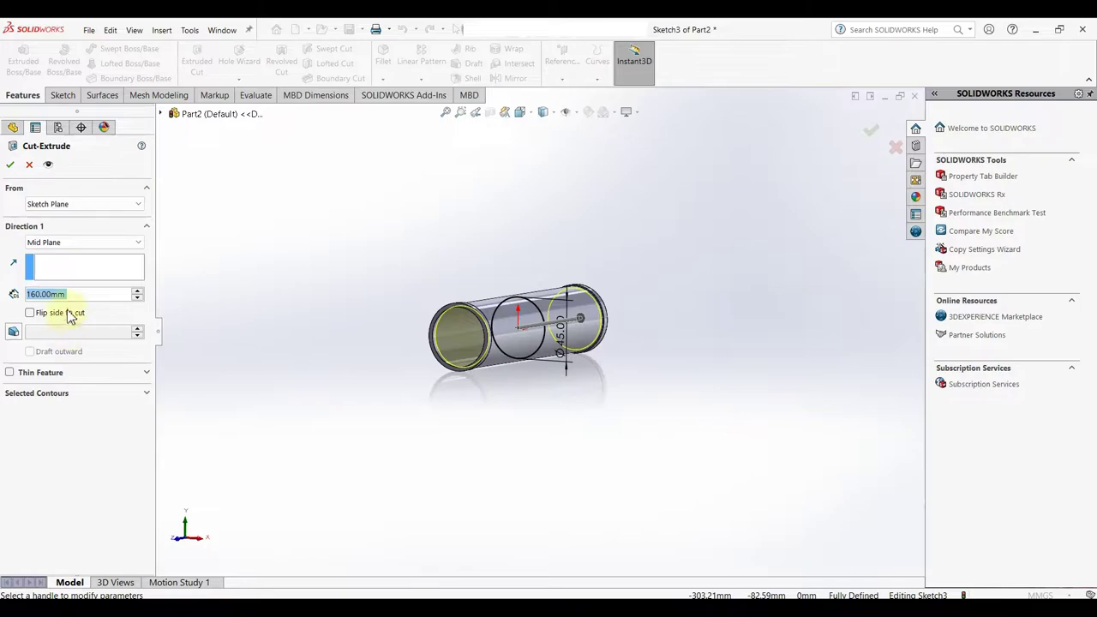
text(140)
key(Return)
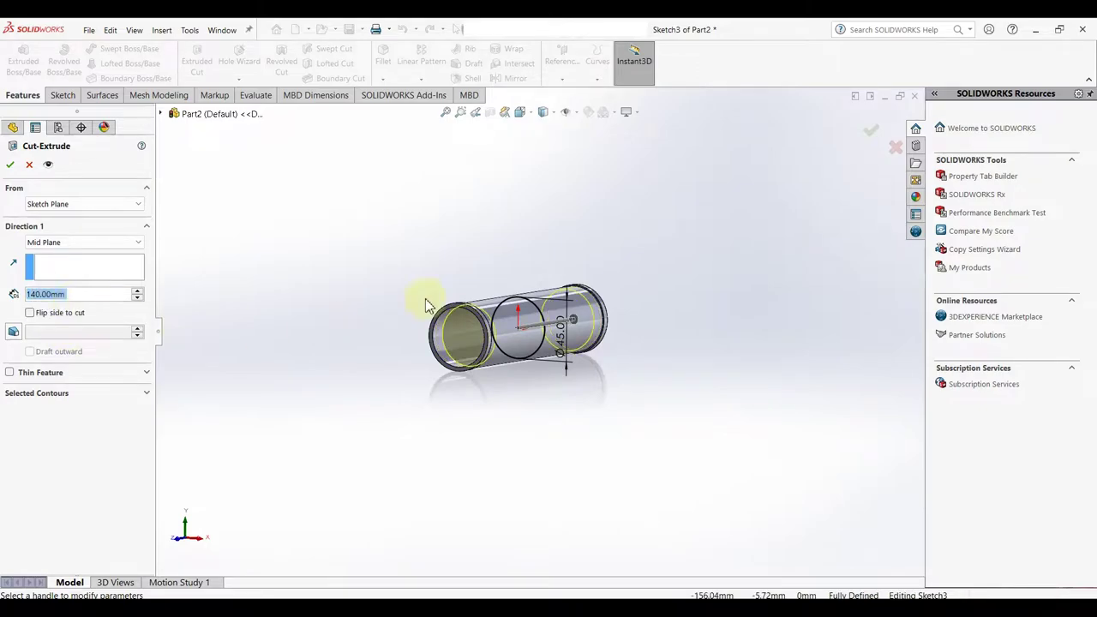
click(11, 165)
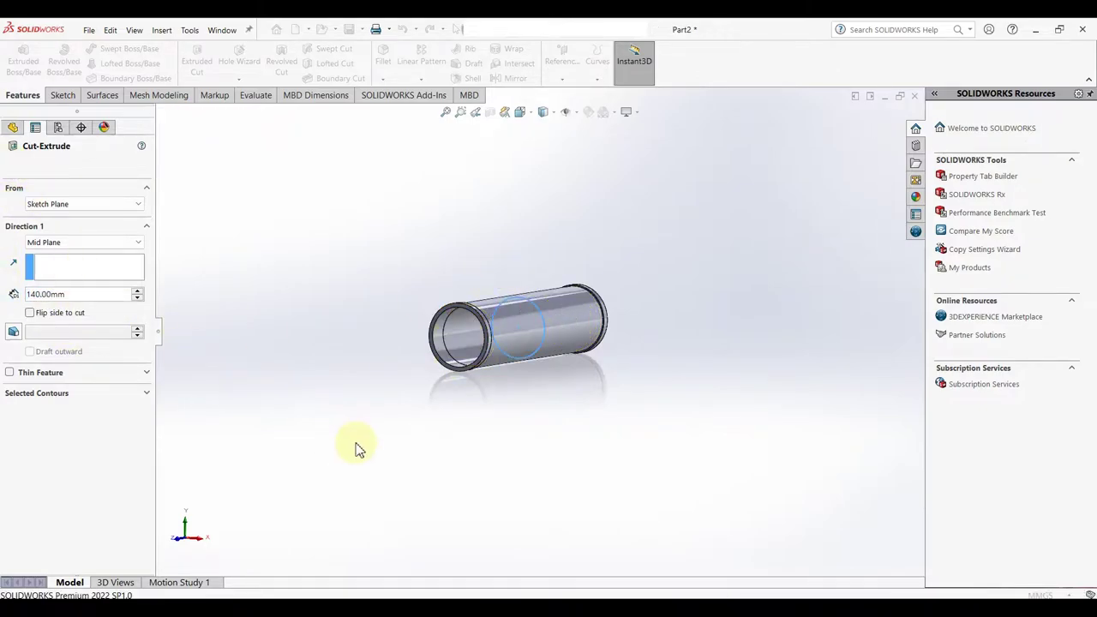
mouse_move(417, 453)
middle_down()
mouse_move(544, 343)
mouse_move(634, 336)
mouse_move(455, 421)
mouse_move(385, 399)
mouse_move(365, 449)
mouse_move(381, 380)
middle_up()
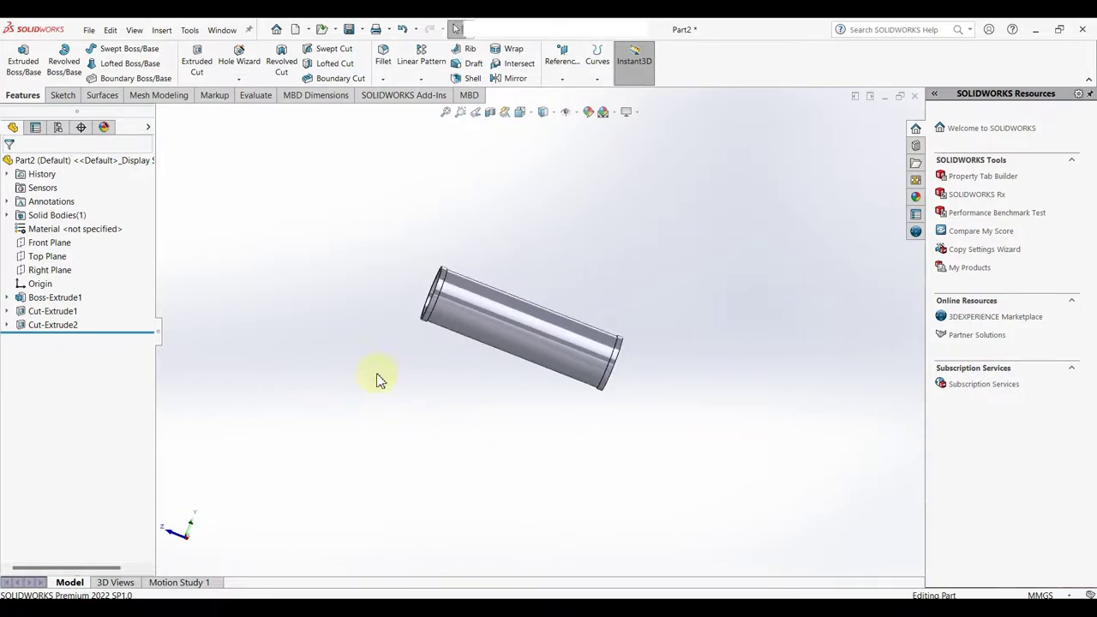
click(489, 112)
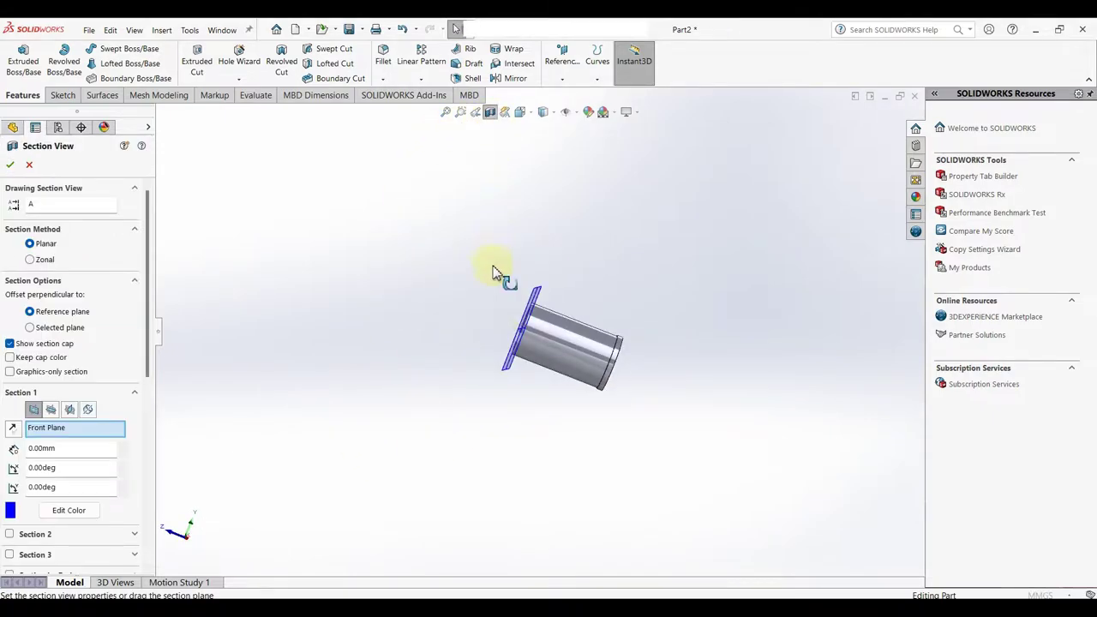
click(51, 409)
scroll(502, 342, down, 3)
scroll(494, 312, down, 3)
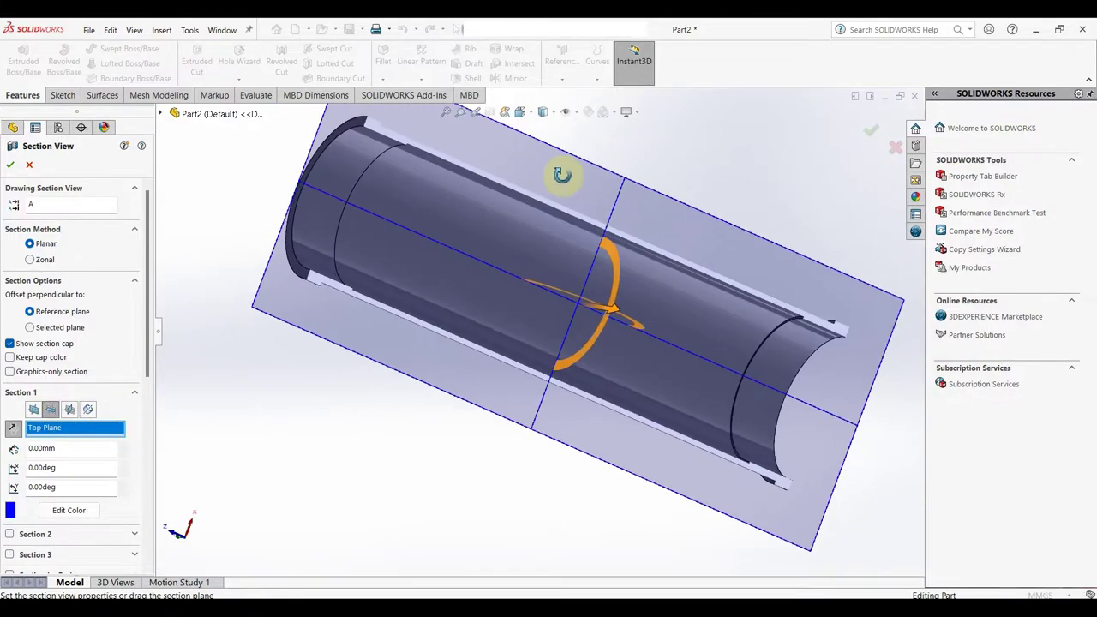
mouse_move(561, 175)
middle_down()
mouse_move(534, 172)
mouse_move(515, 206)
mouse_move(528, 319)
mouse_move(571, 220)
mouse_move(554, 152)
mouse_move(562, 219)
middle_up()
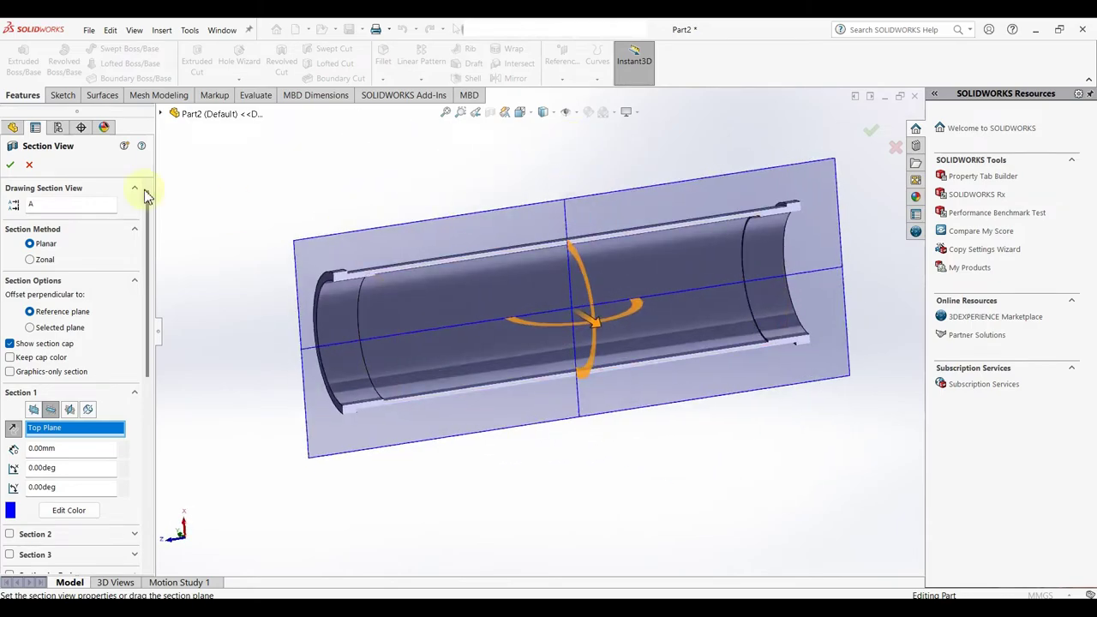
click(11, 165)
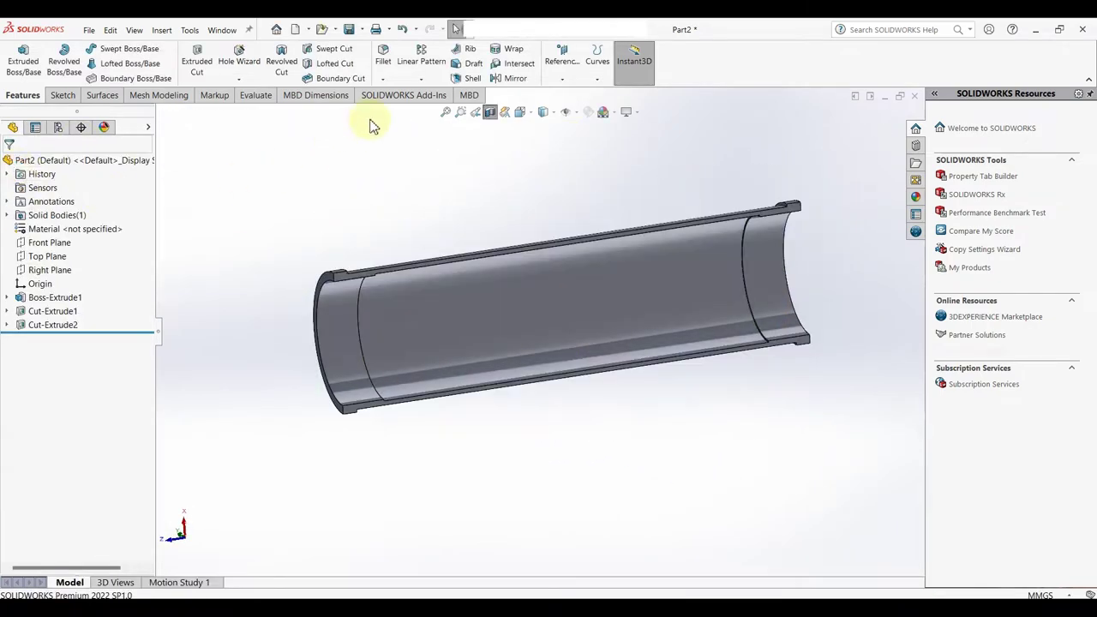
click(489, 112)
scroll(447, 254, up, 2)
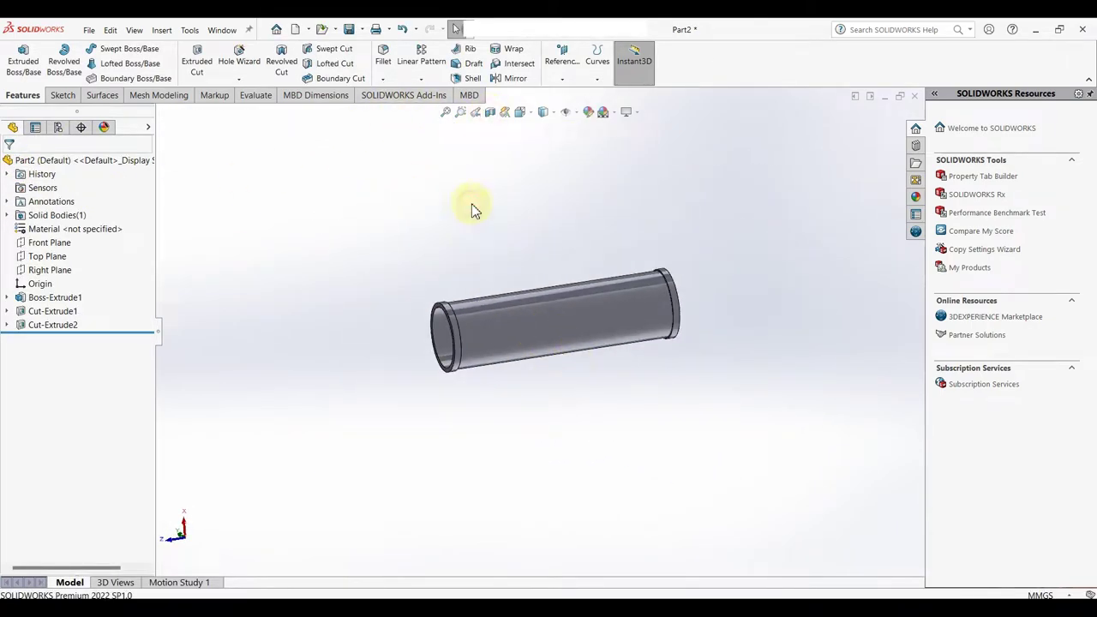
- Save Part2 with the file name 'head tube'
key(ctrl+s)
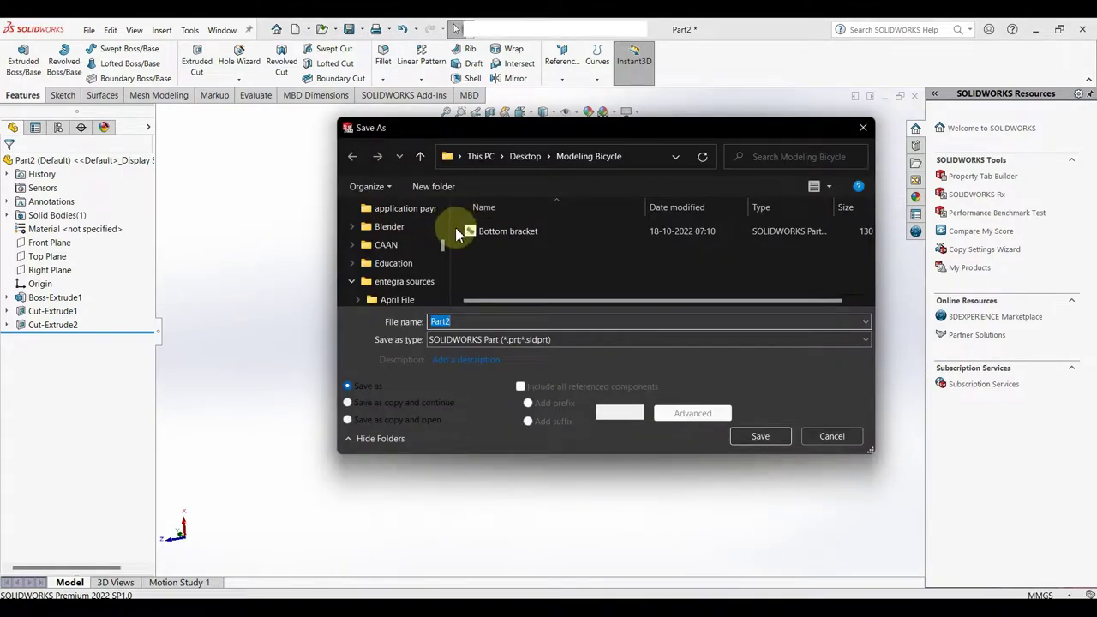
text(head tube)
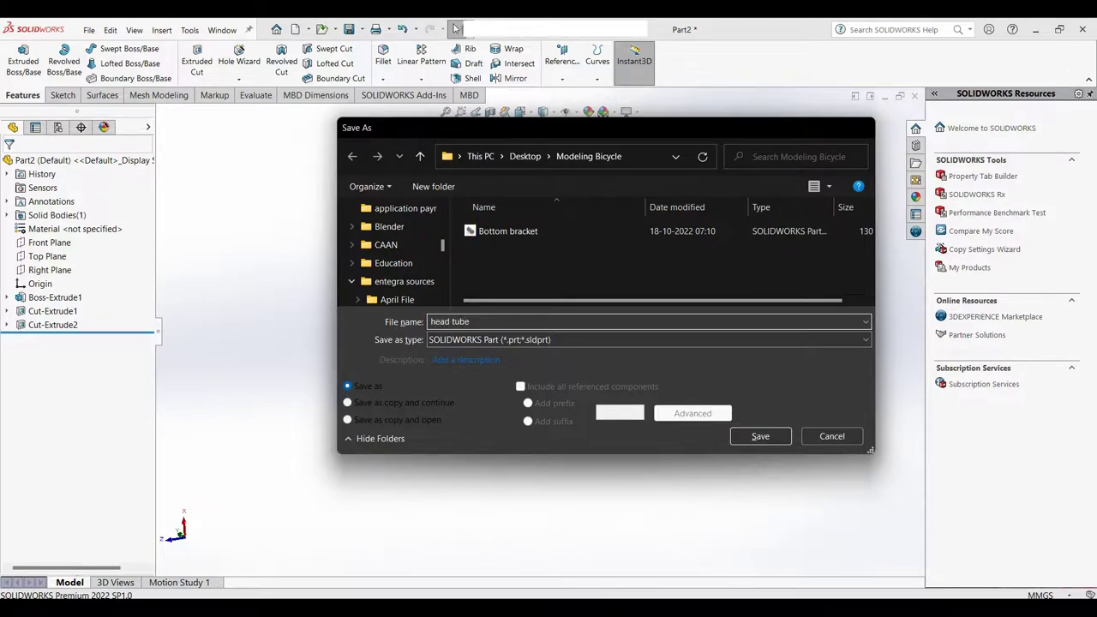
key(Return)
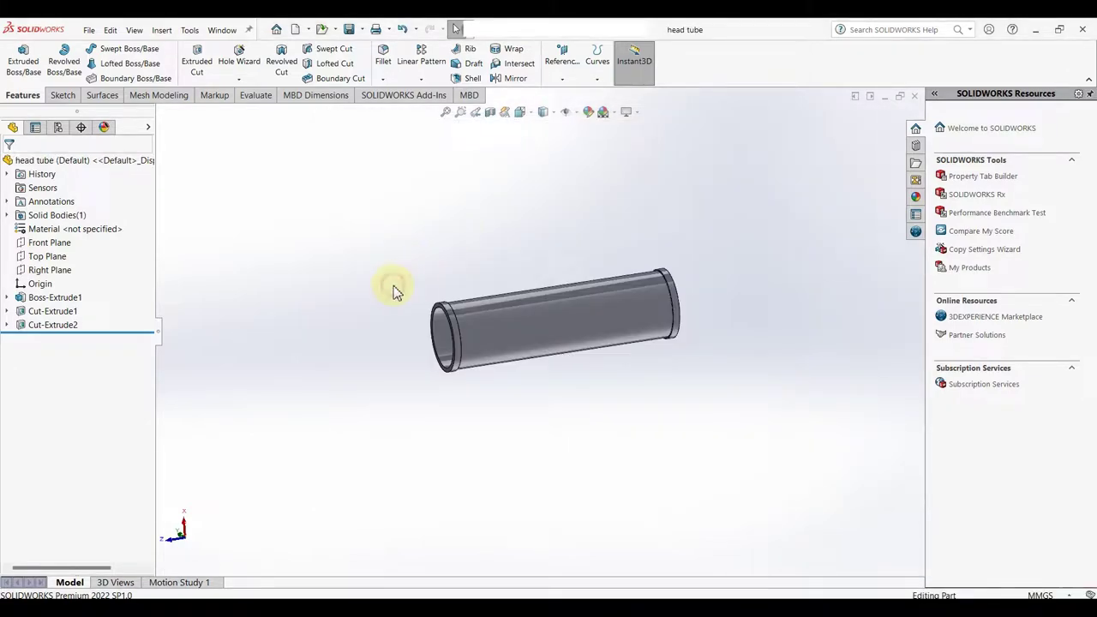
mouse_move(751, 549)
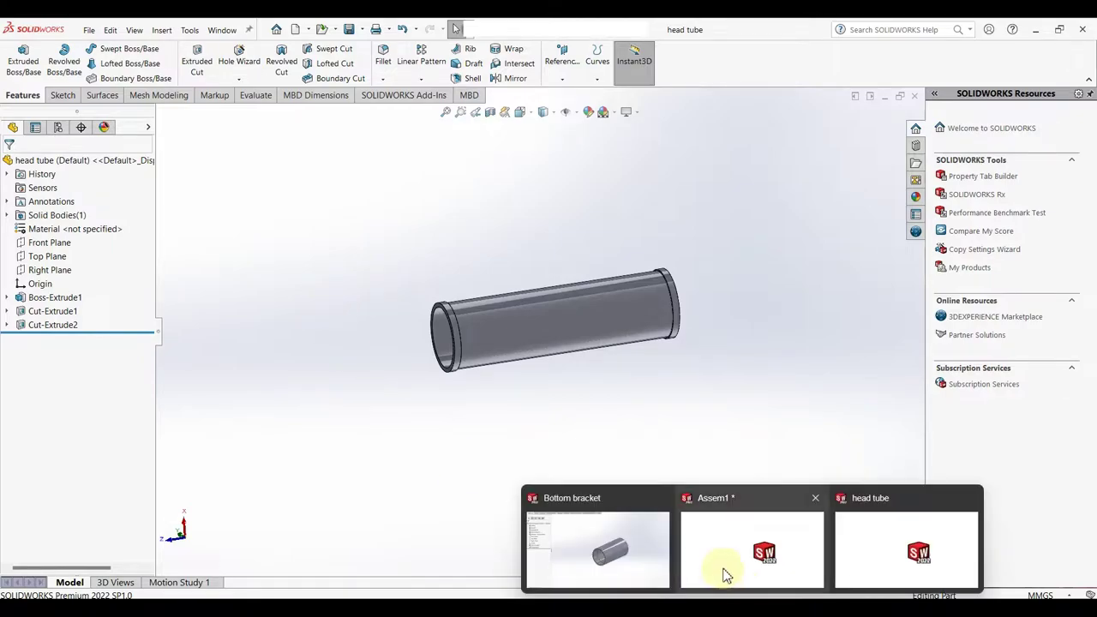
- Insert head tube from open documents into Assem1, left of the Layout sketch
click(725, 575)
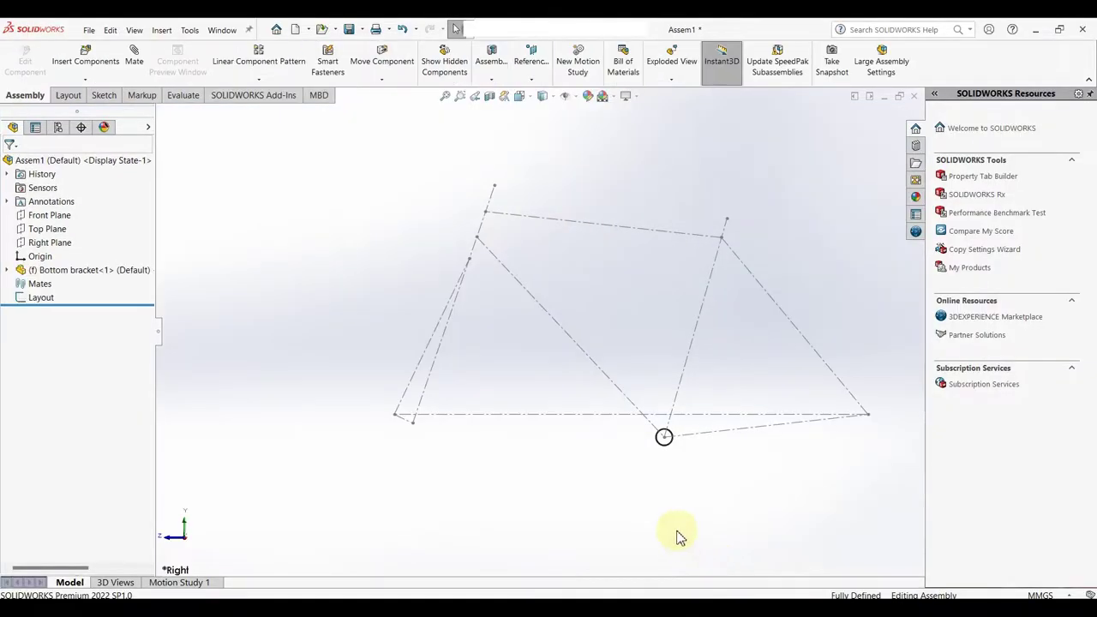
click(98, 78)
click(103, 90)
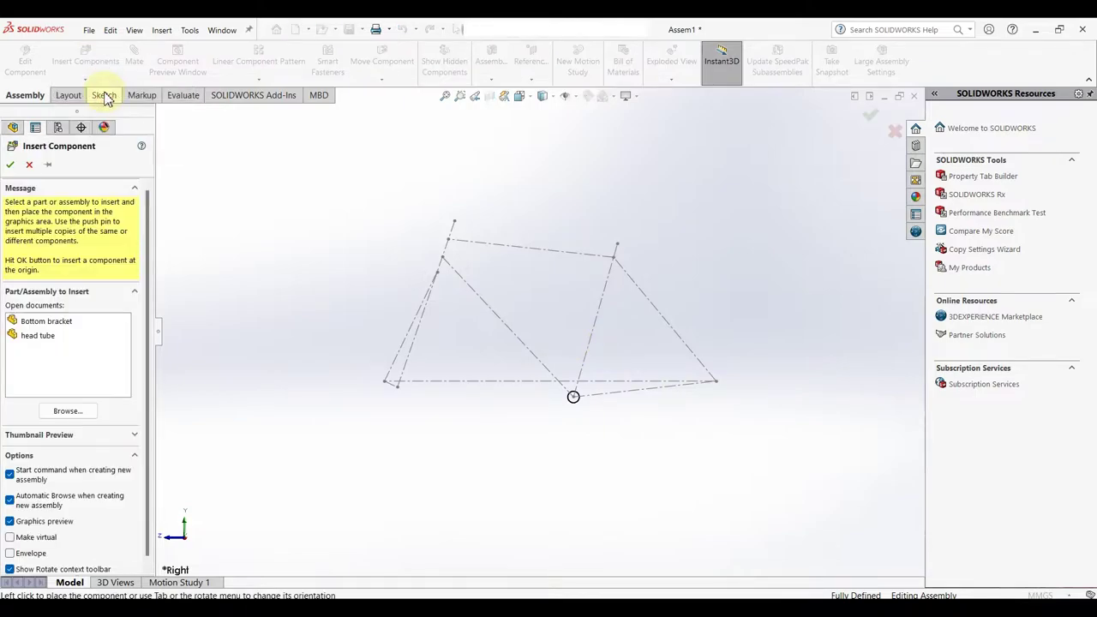
click(38, 336)
click(350, 278)
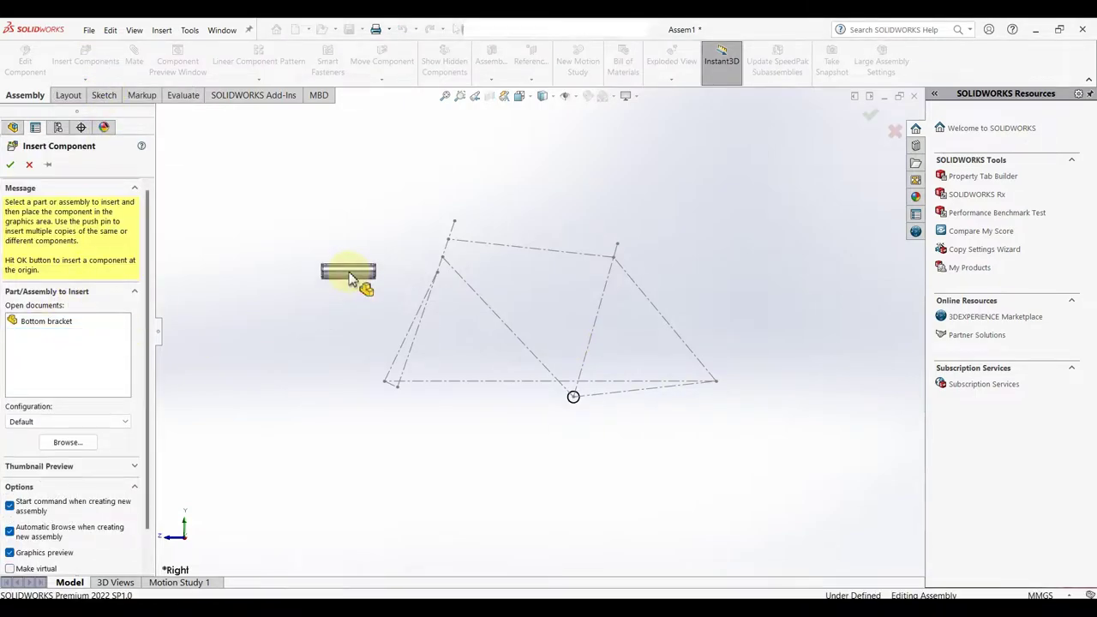
scroll(384, 286, down, 3)
scroll(620, 282, up, 1)
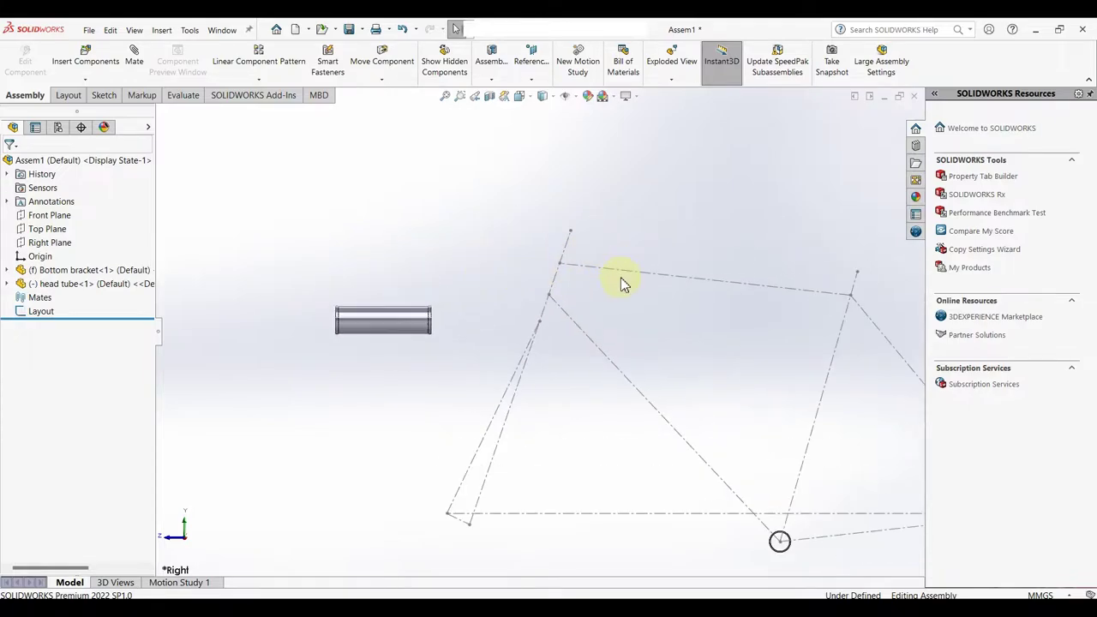
scroll(296, 307, down, 1)
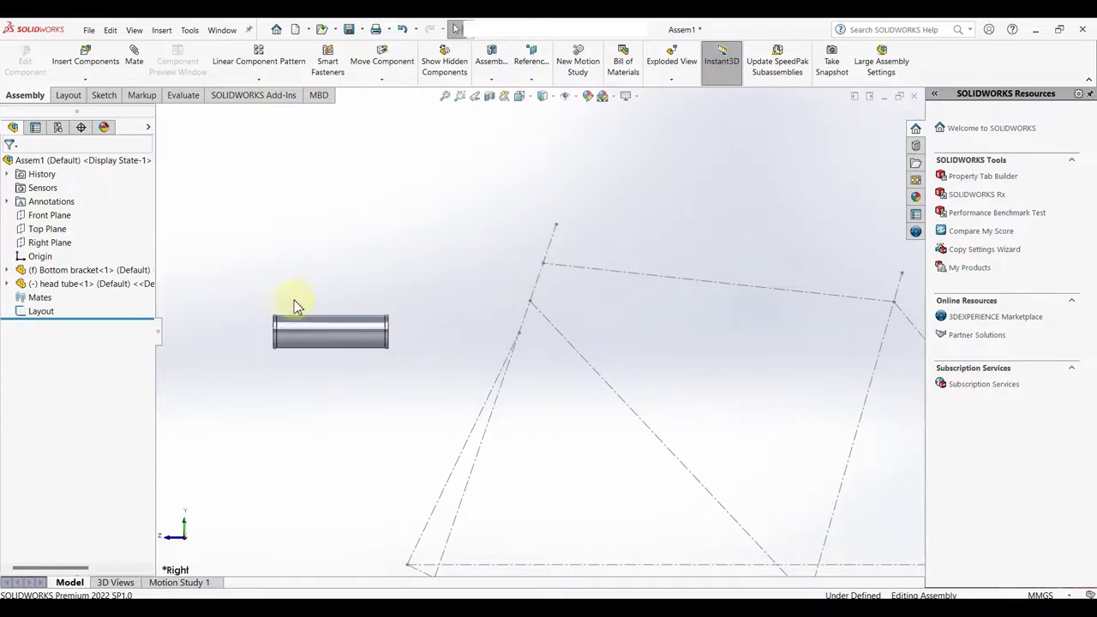
- Mate the head tube's face coincident with the Layout's head-tube line (Line5)
click(349, 342)
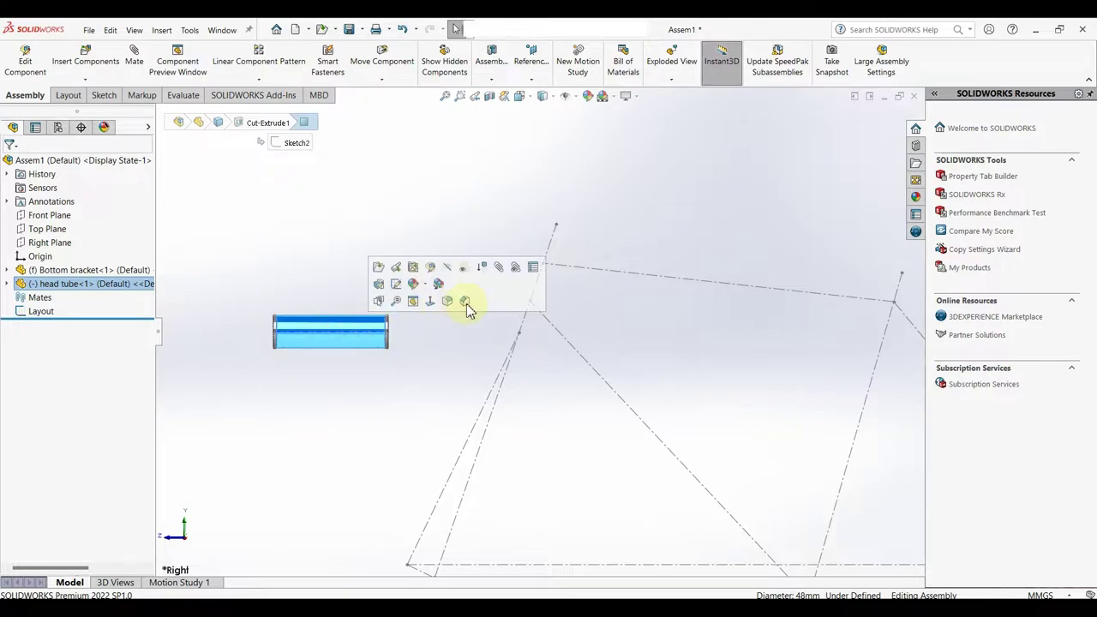
click(503, 282)
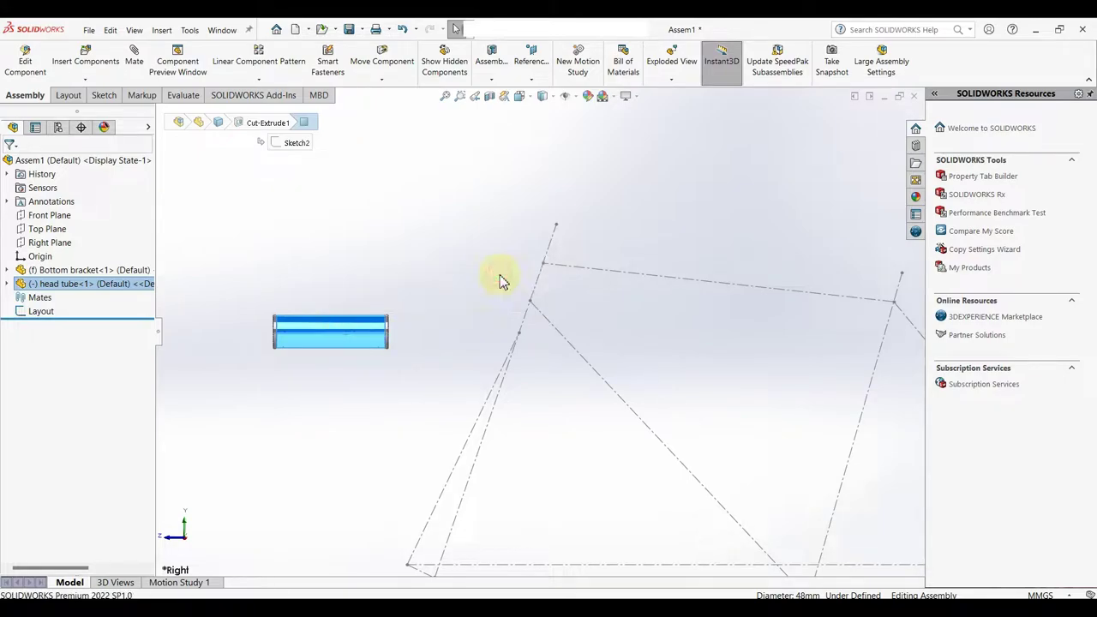
click(551, 247)
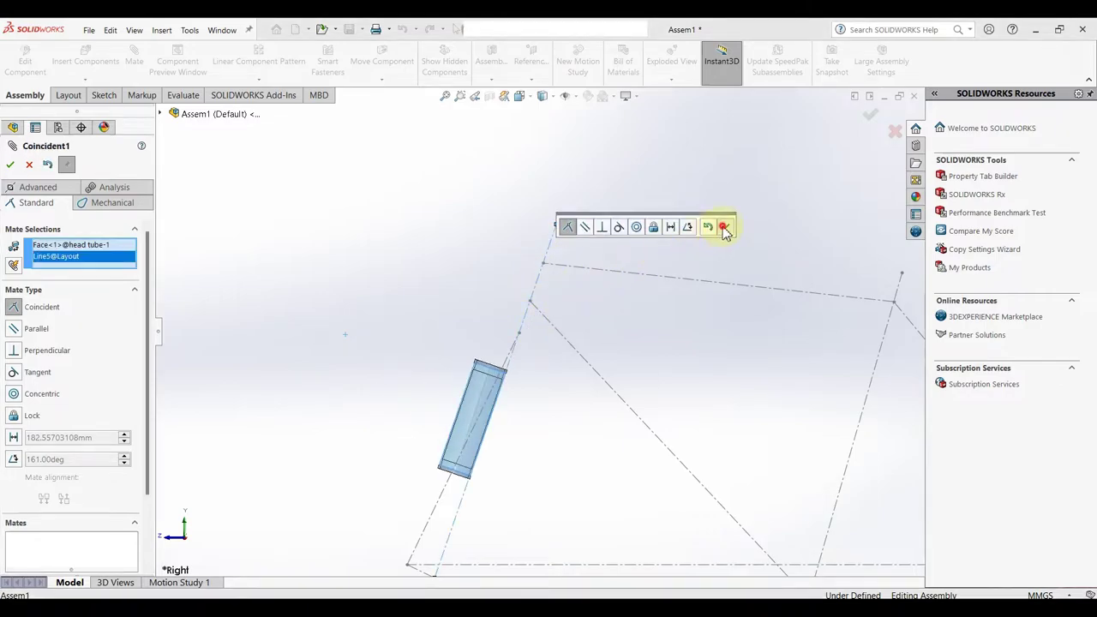
click(723, 227)
- Make the tube's end face coincident with Point7 of the Layout
scroll(515, 343, down, 3)
mouse_move(490, 363)
middle_down()
mouse_move(521, 370)
mouse_move(487, 435)
middle_up()
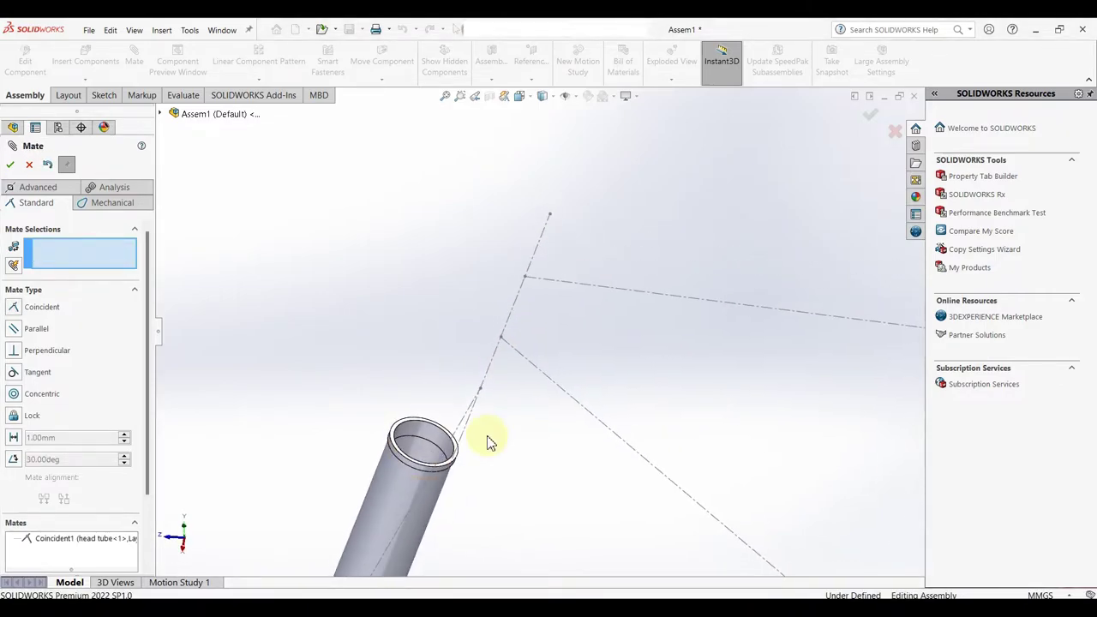
scroll(417, 417, down, 3)
click(437, 388)
scroll(559, 279, up, 3)
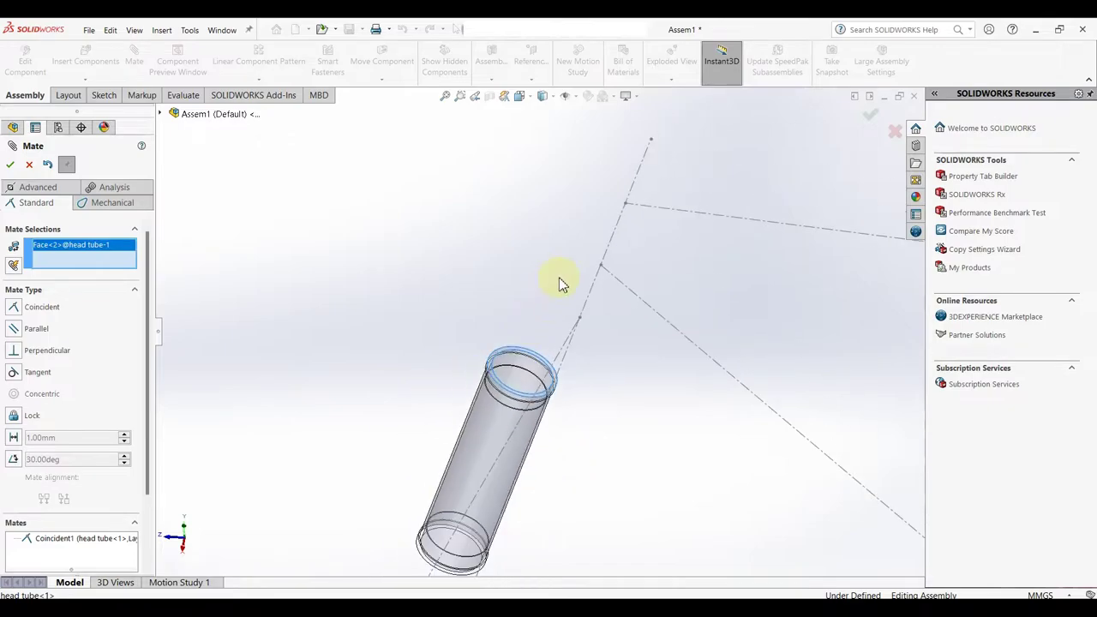
click(652, 142)
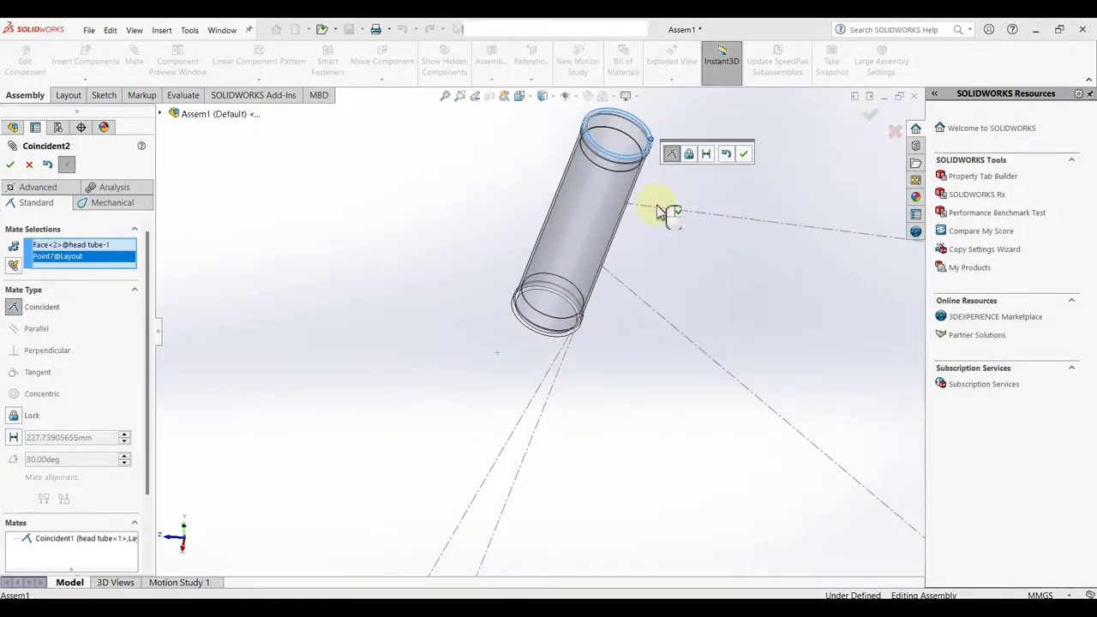
scroll(670, 272, up, 2)
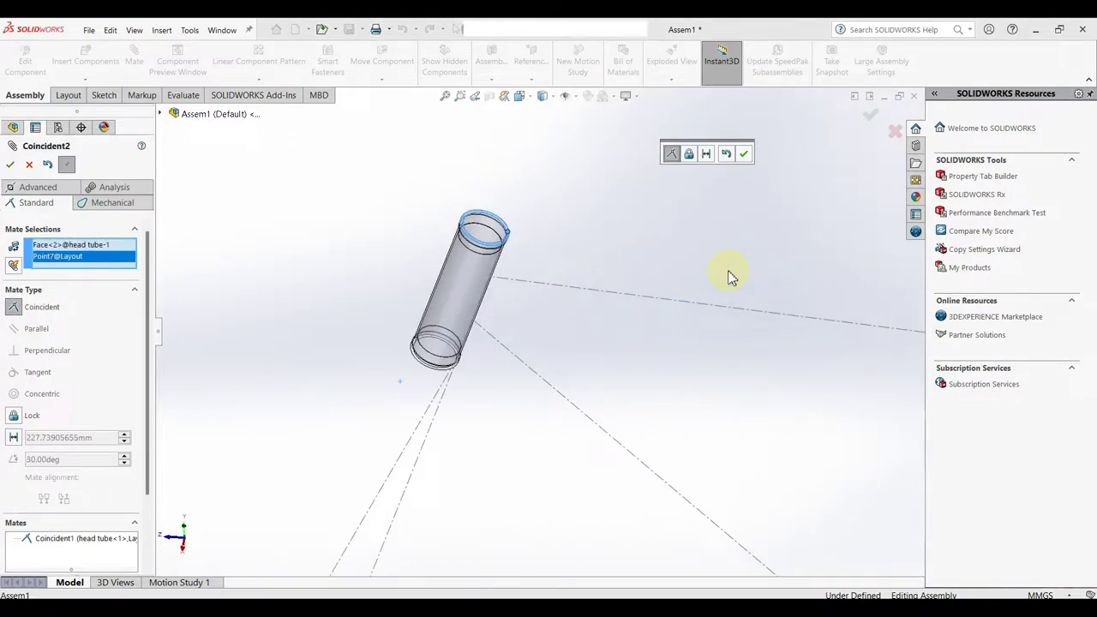
click(9, 166)
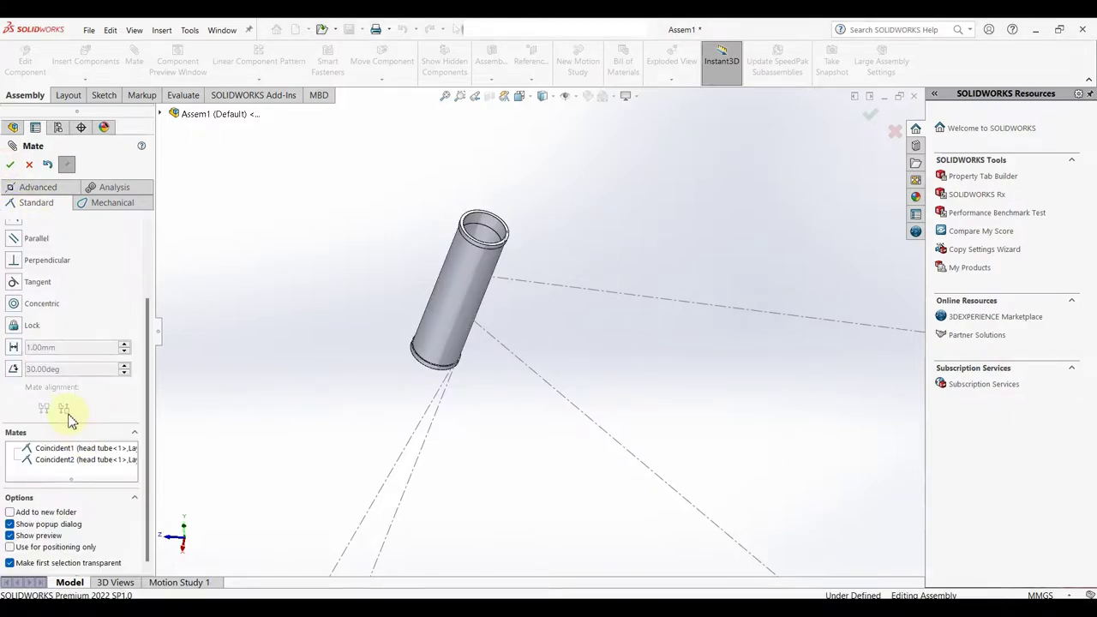
click(29, 166)
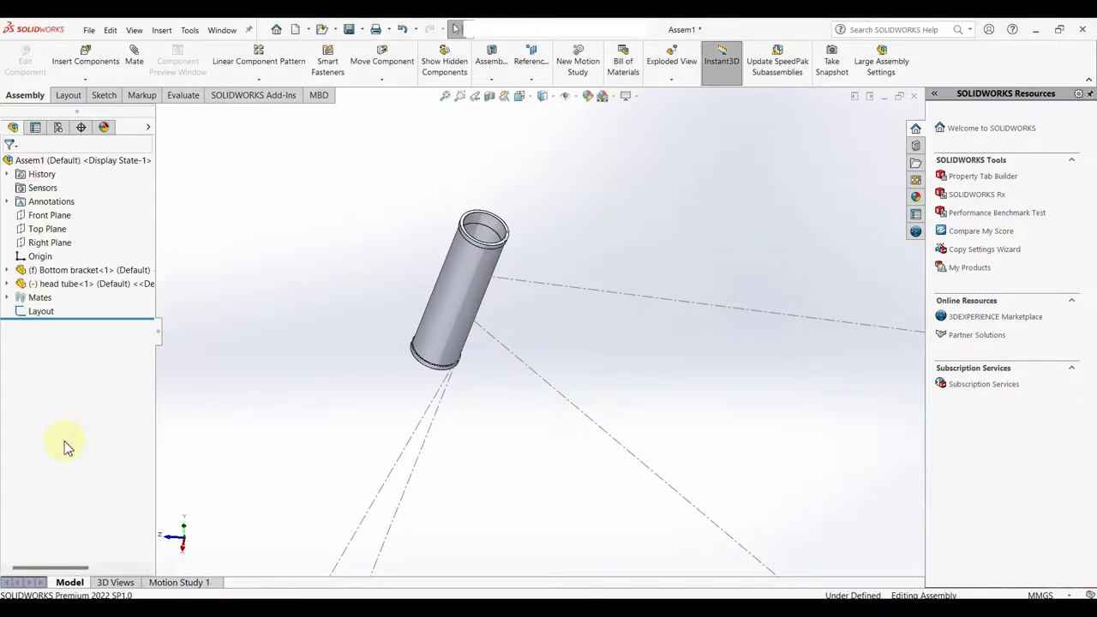
- Delete the head tube's Coincident1 mate
click(8, 298)
click(63, 325)
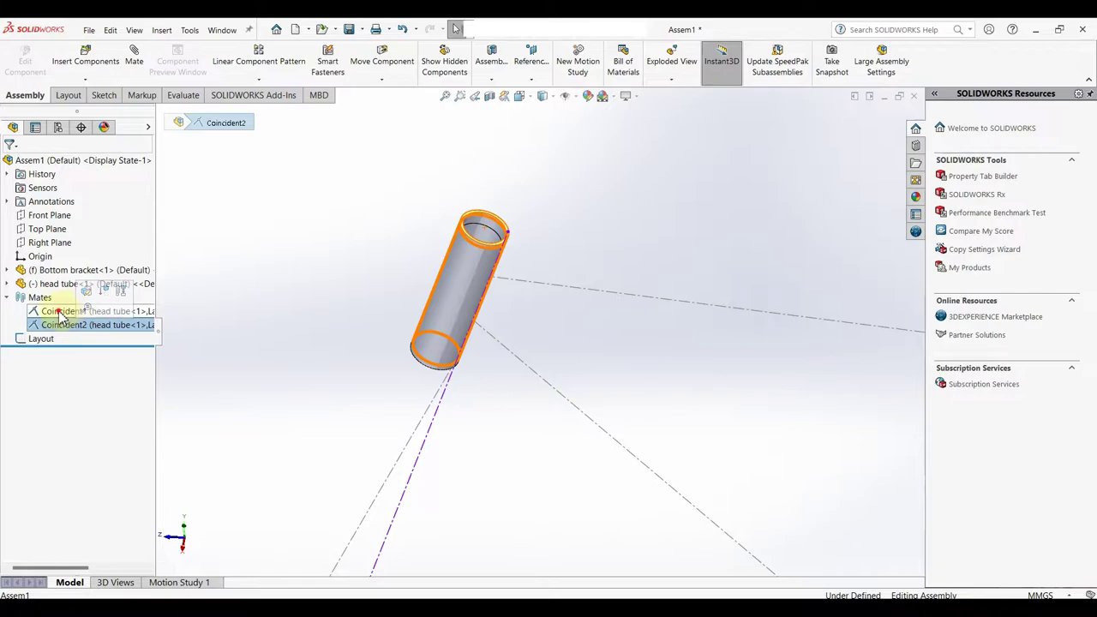
click(59, 314)
right_click(58, 314)
click(96, 345)
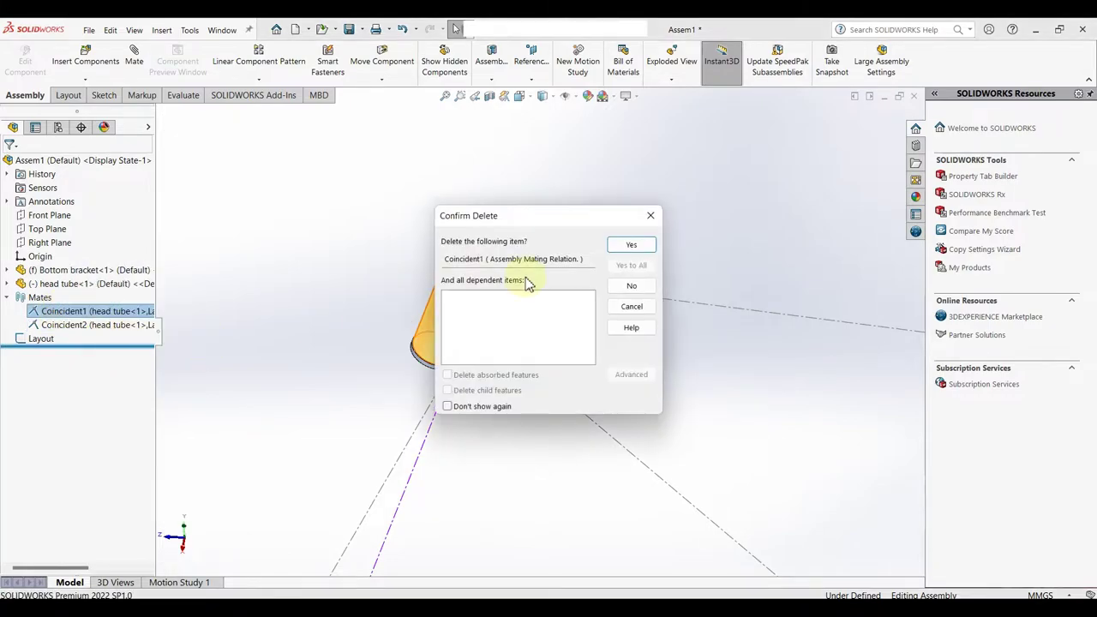
click(632, 246)
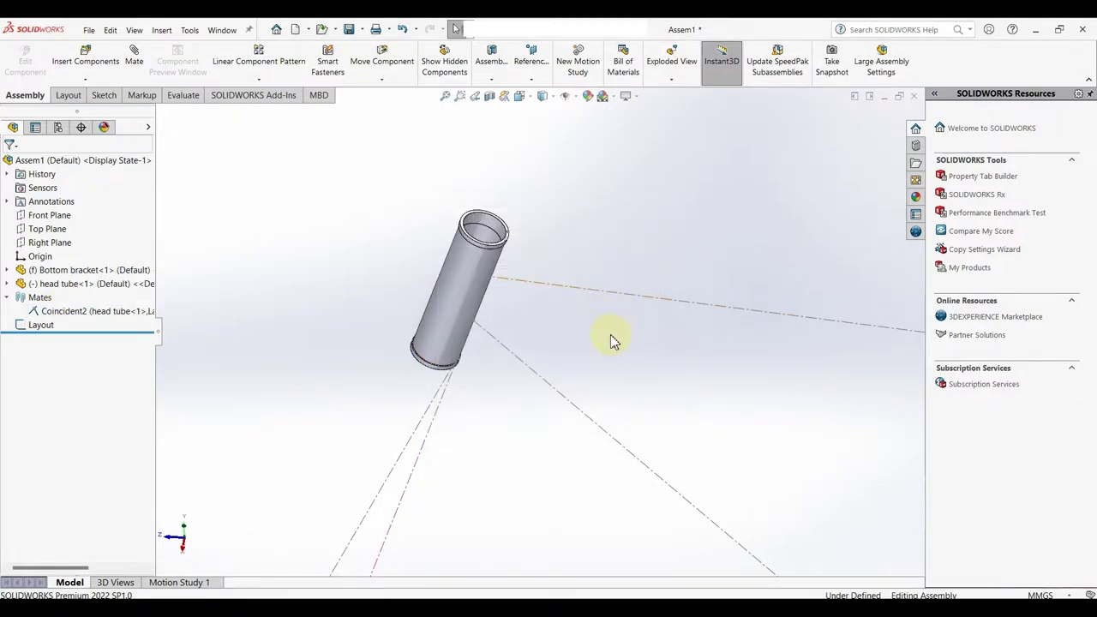
- Add a Concentric mate between the head tube face and the Layout's Line5
click(481, 266)
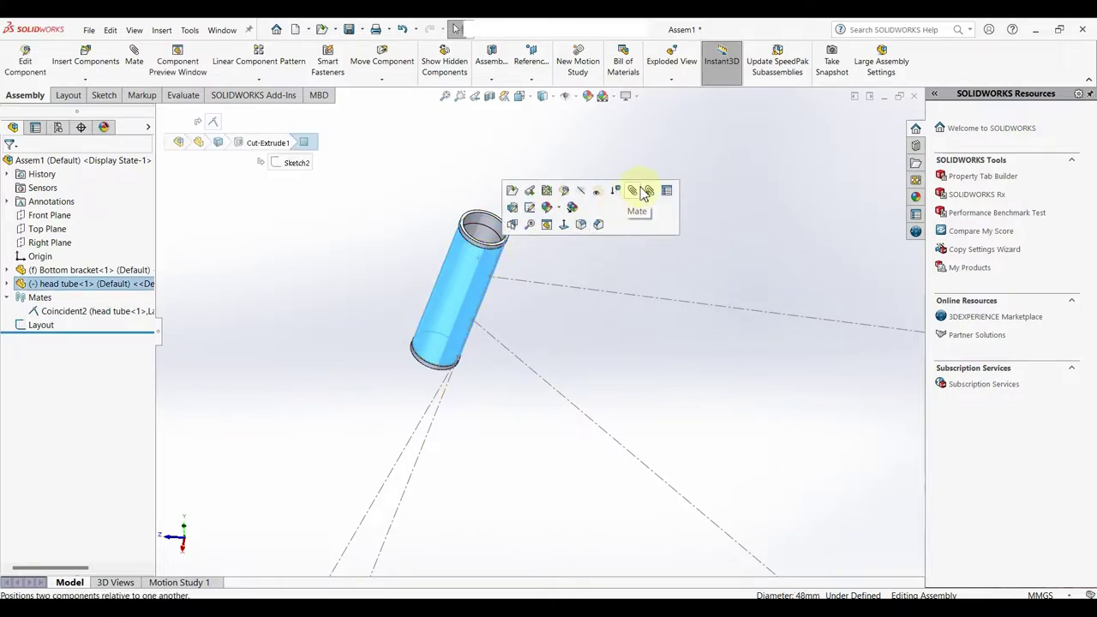
key(m)
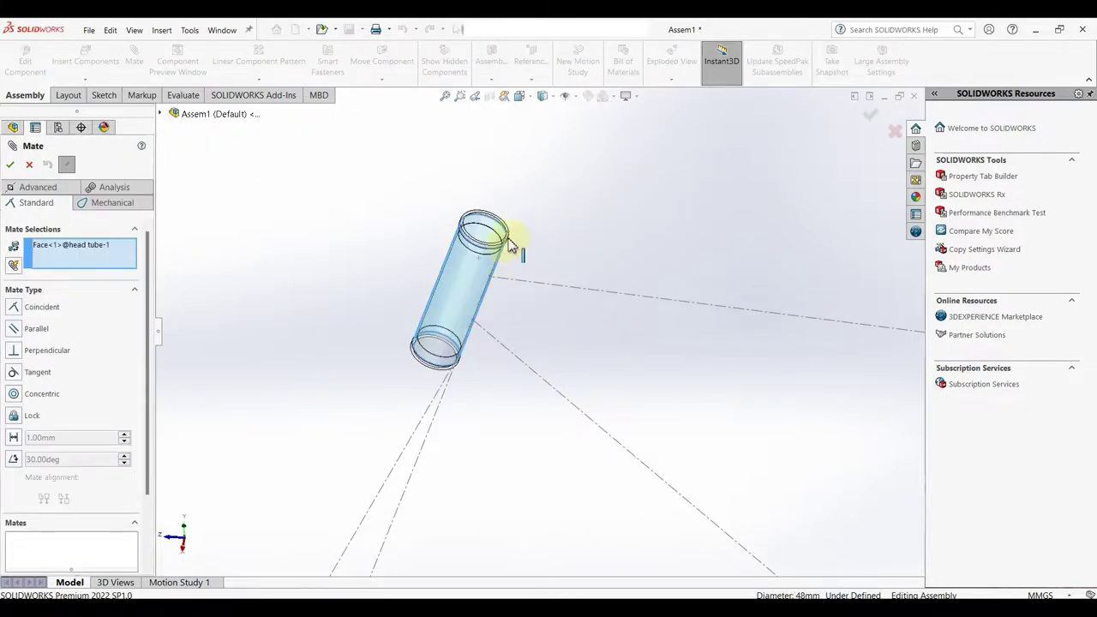
scroll(511, 246, down, 3)
click(501, 321)
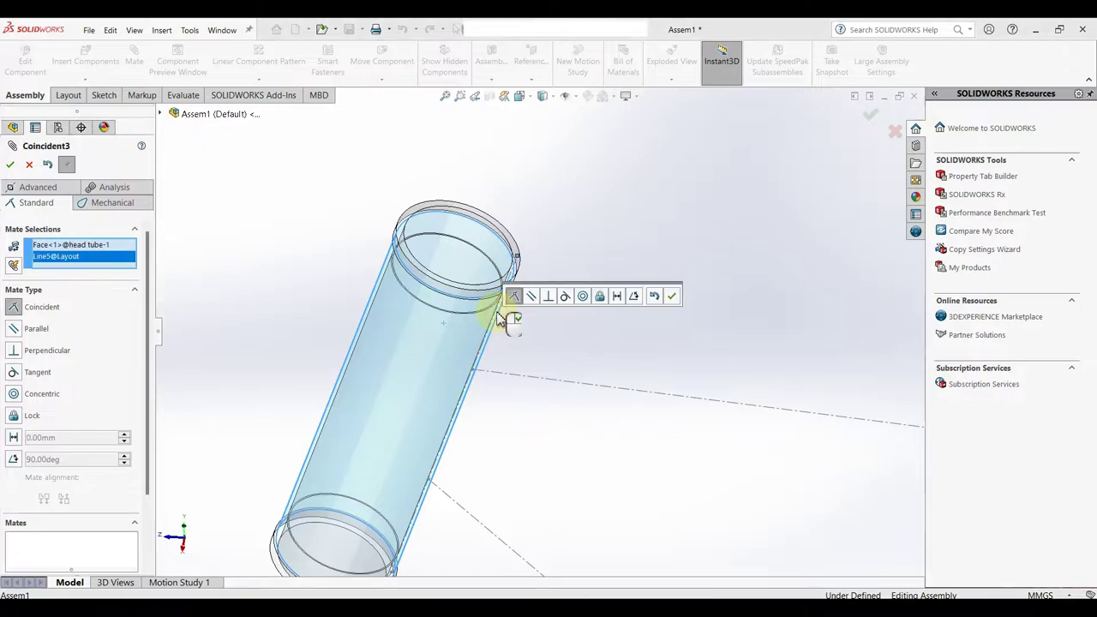
click(585, 298)
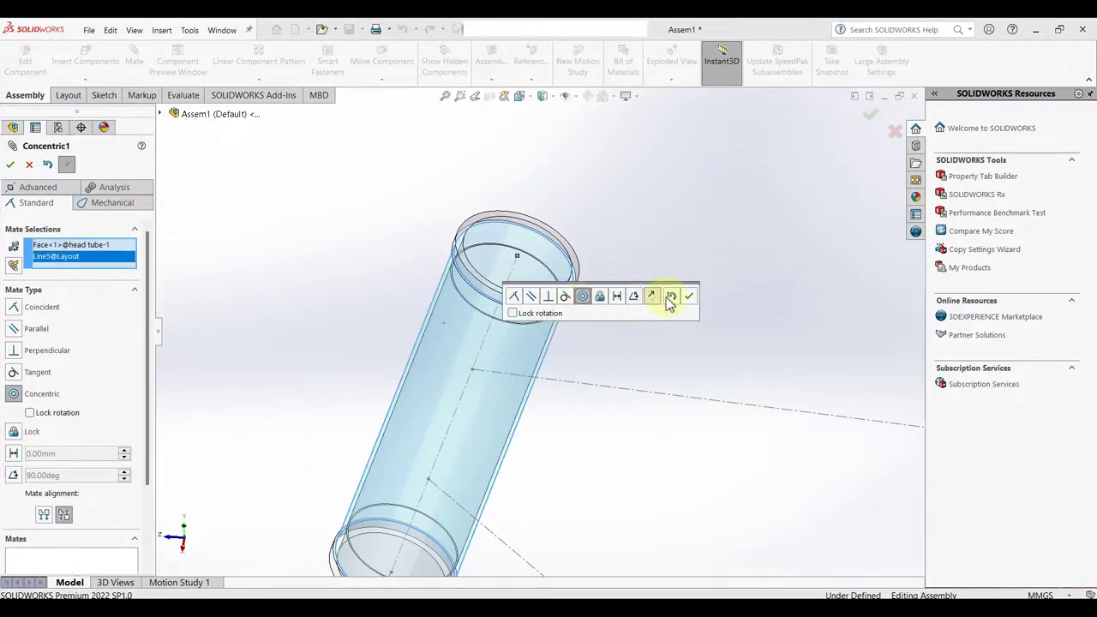
click(691, 299)
scroll(657, 424, up, 5)
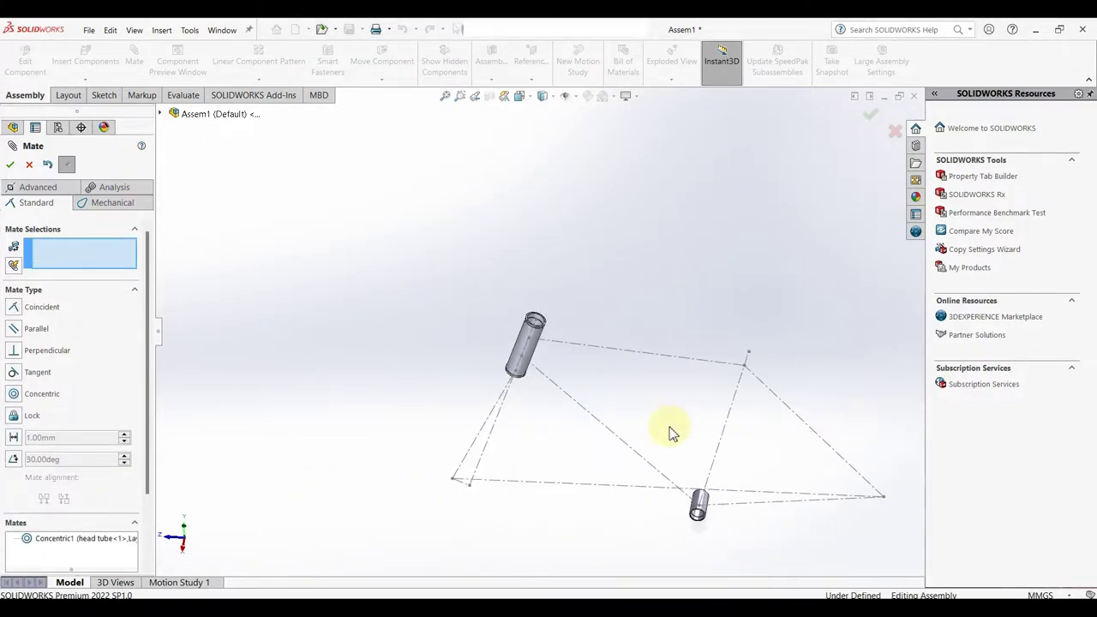
mouse_move(671, 434)
middle_down()
mouse_move(669, 329)
mouse_move(660, 395)
middle_up()
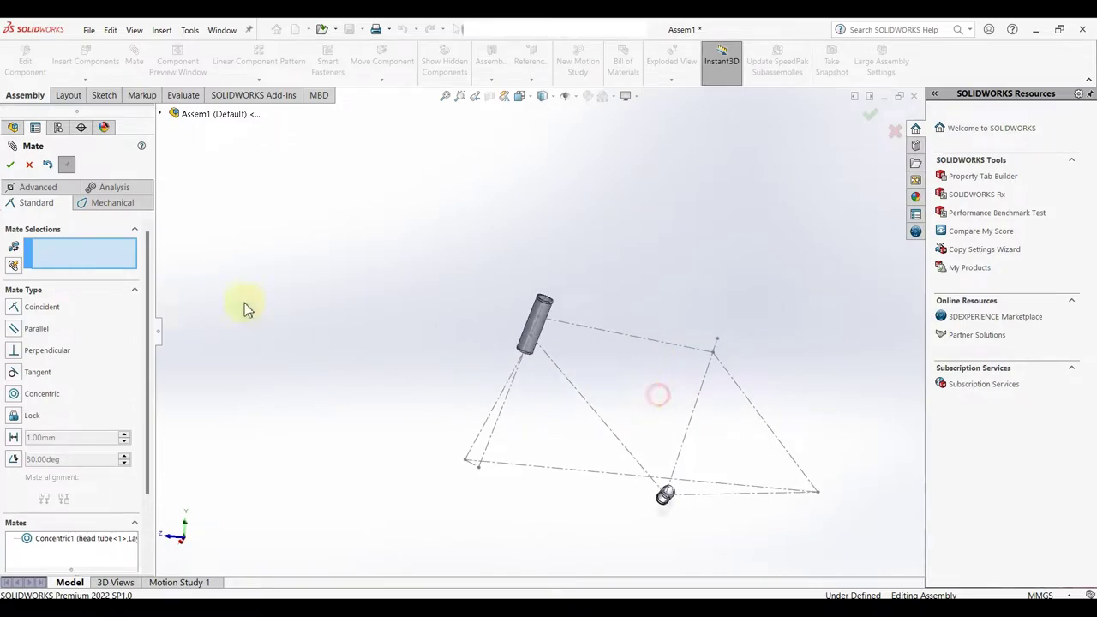
click(13, 167)
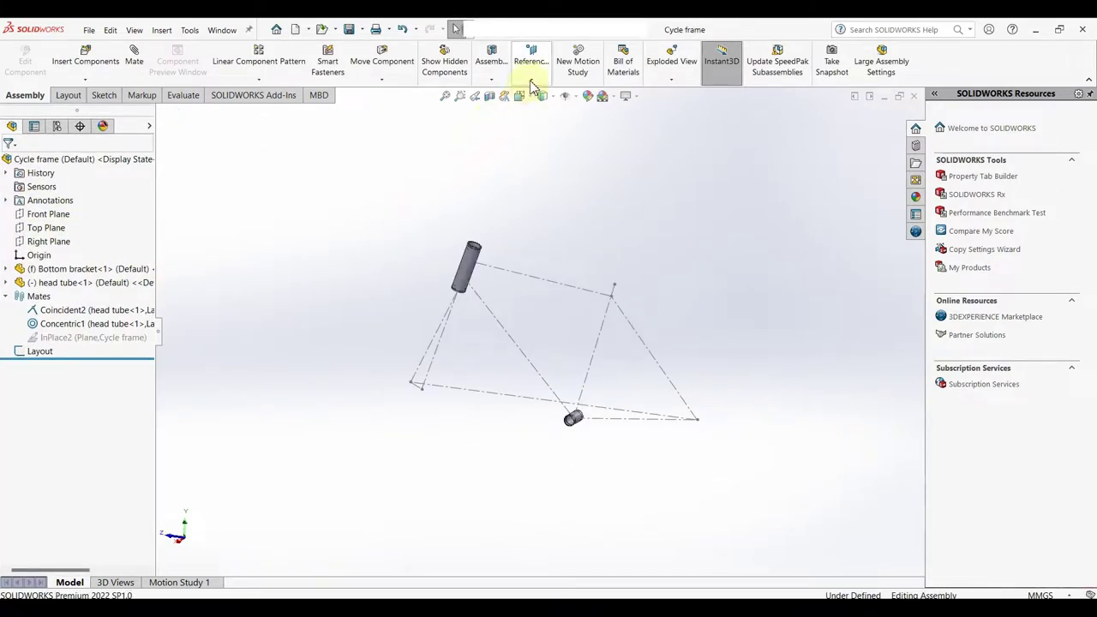
- Add a reference plane perpendicular to the rear frame line (Line3) through its top end point (Point5)
click(531, 80)
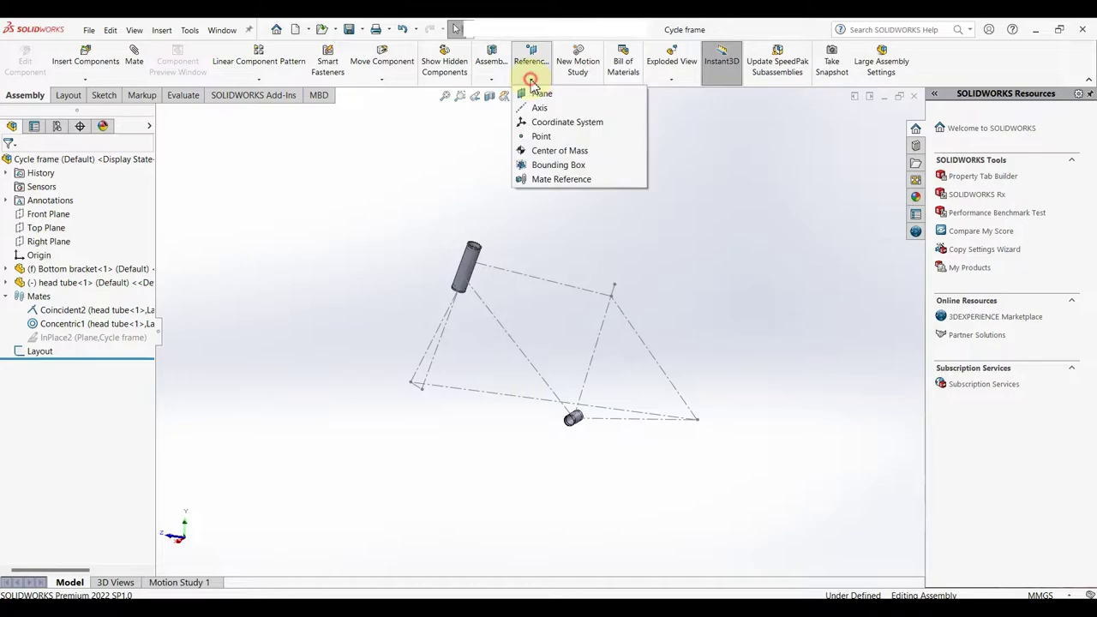
click(530, 91)
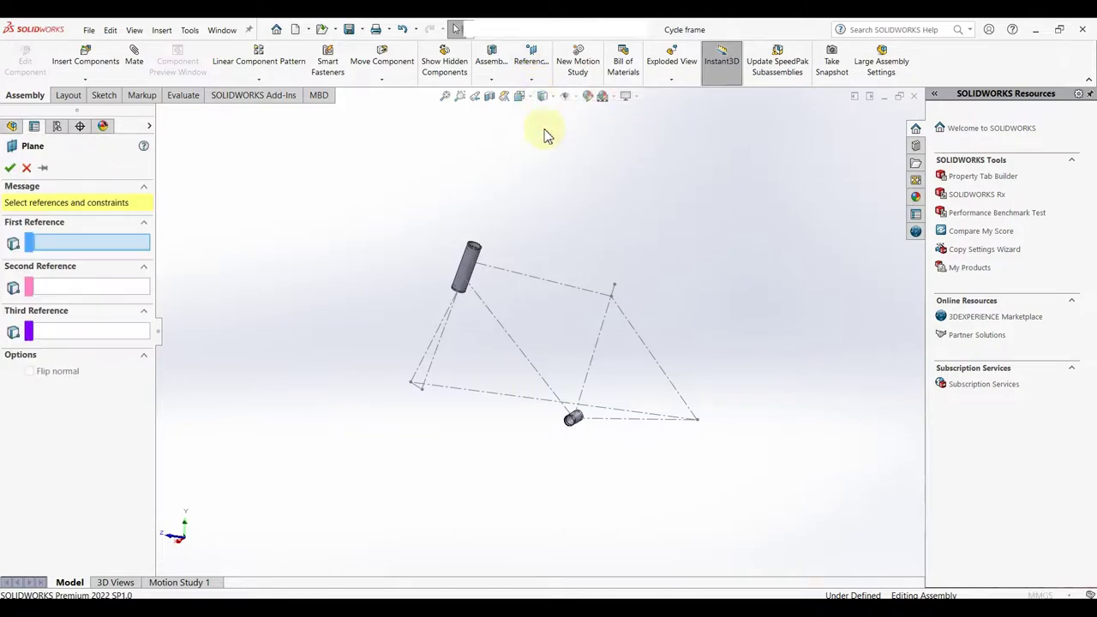
click(78, 245)
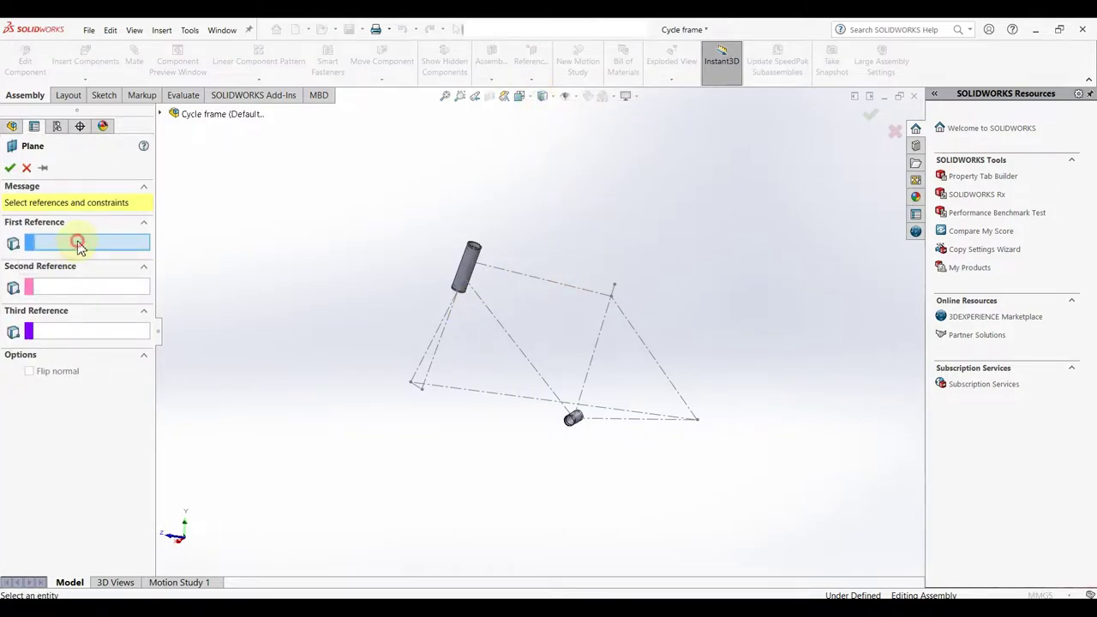
click(606, 330)
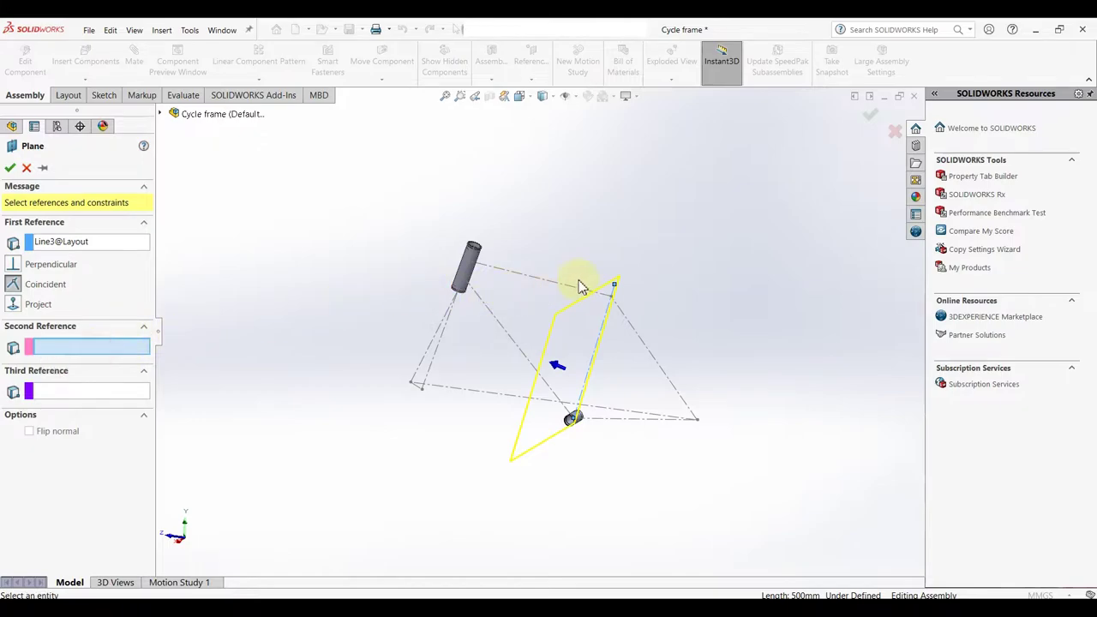
click(616, 288)
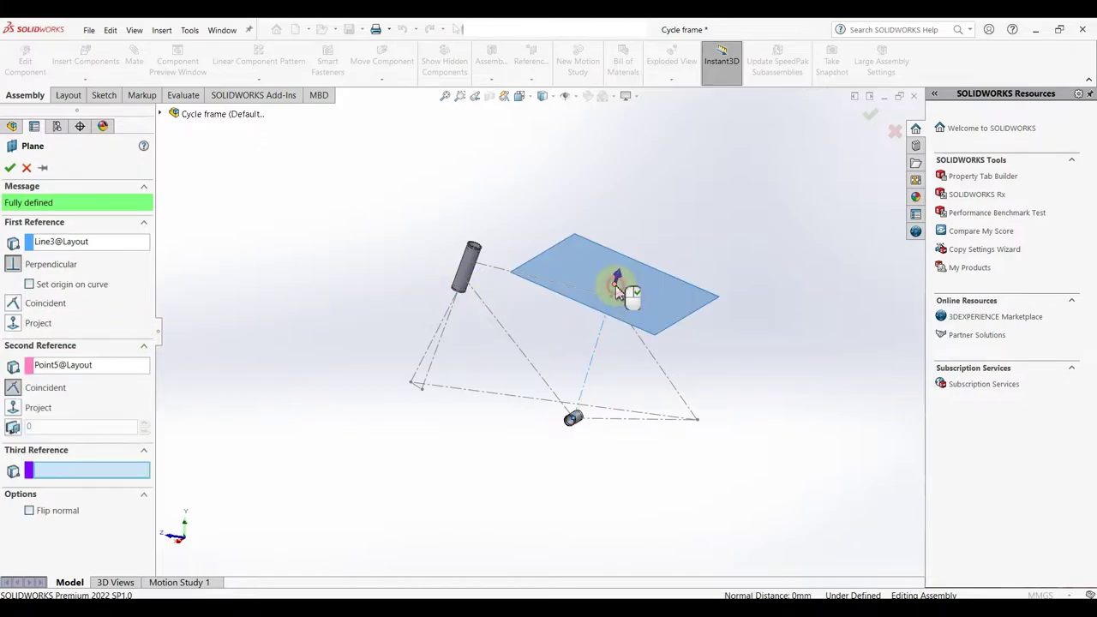
click(10, 169)
click(603, 208)
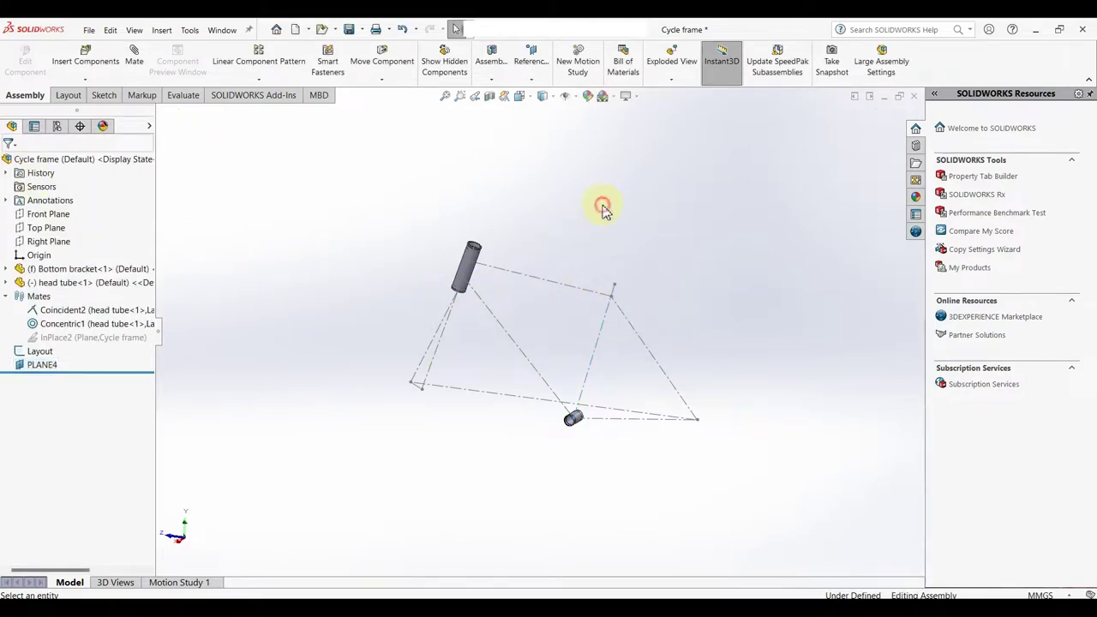
- Rename PLANE4 to 'Seat plane'
right_click(42, 365)
click(103, 578)
text(Seat)
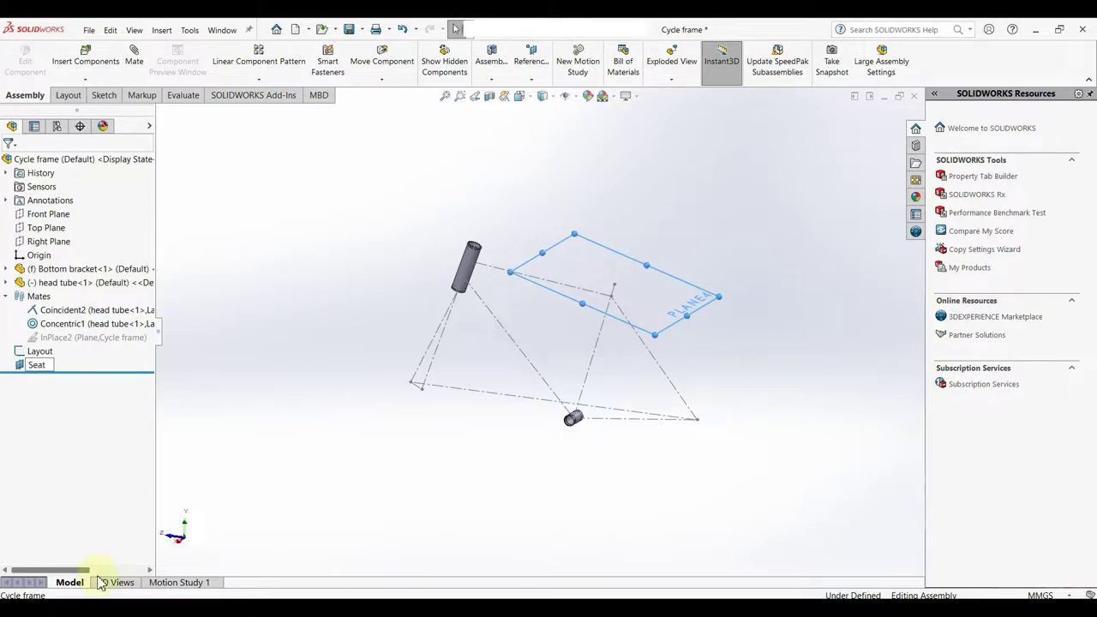
text(plane)
click(72, 367)
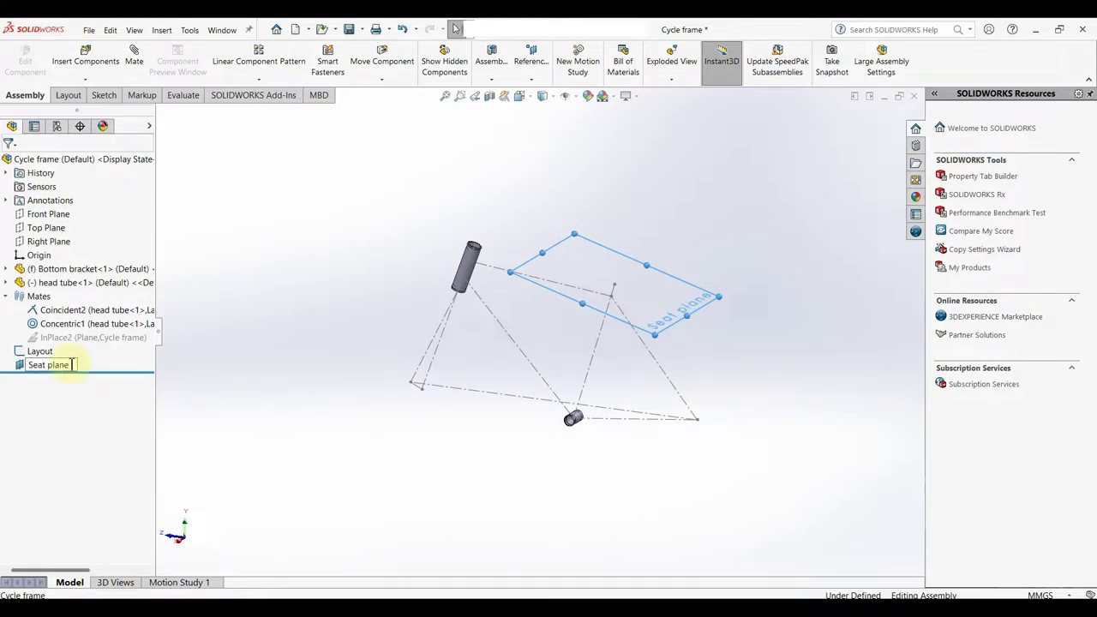
key(Return)
click(221, 382)
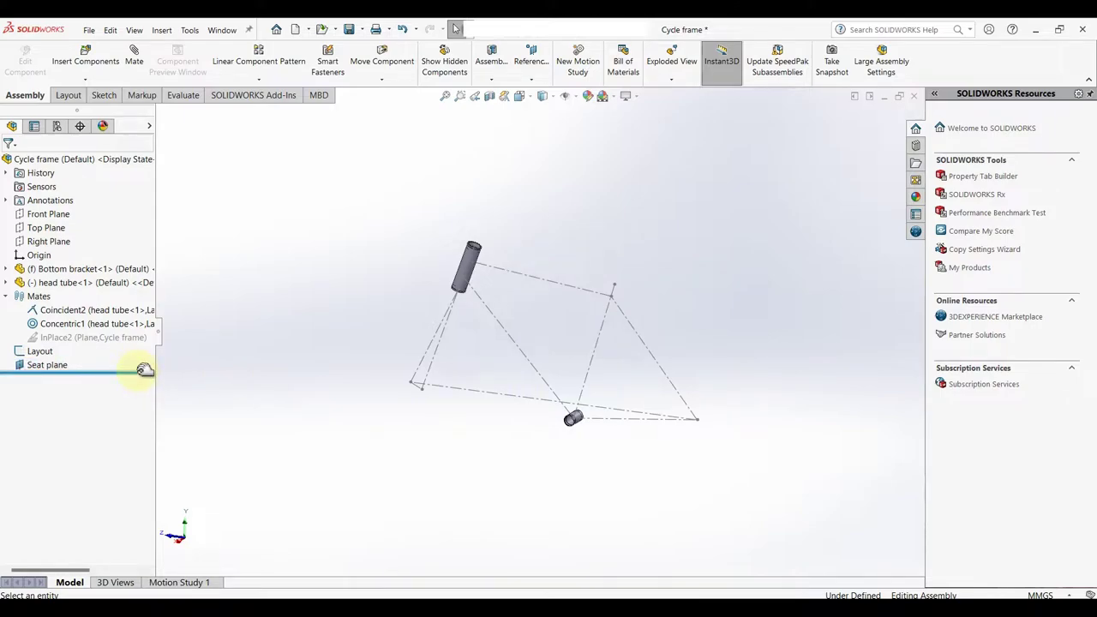
- Insert a new part on the Seat plane and sketch a circle centred on the frame's top point
click(85, 78)
click(94, 108)
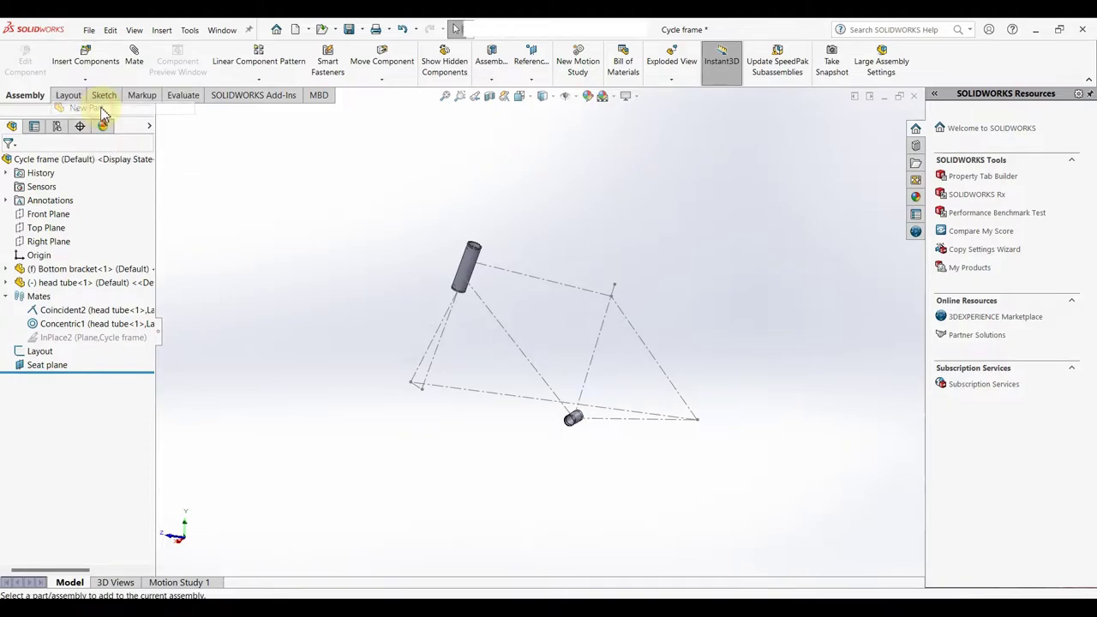
click(47, 381)
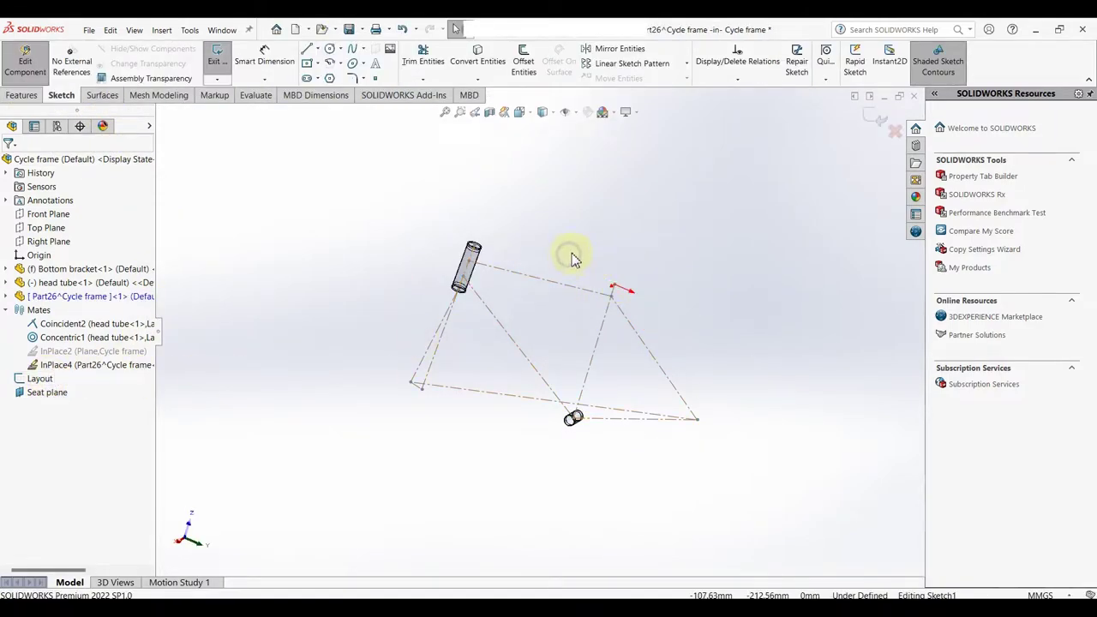
key(c)
click(614, 287)
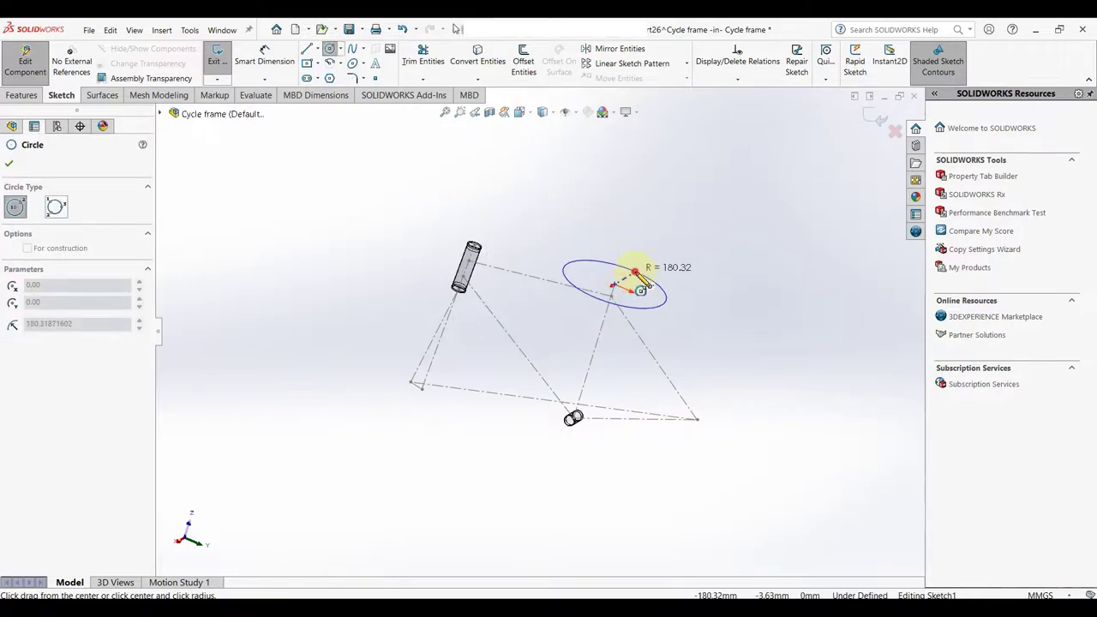
click(660, 272)
right_click(643, 269)
- Dimension the circle to 28.6 mm diameter and begin a 10 mm offset of it
click(657, 280)
right_drag(706, 326, 721, 294)
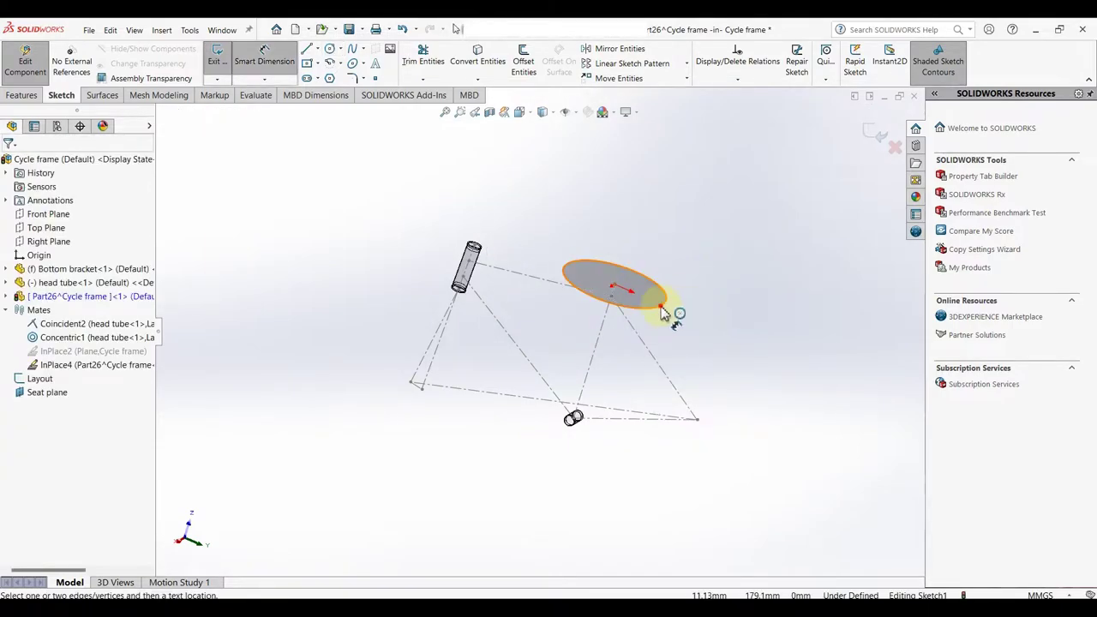
click(662, 302)
click(723, 273)
text(2)
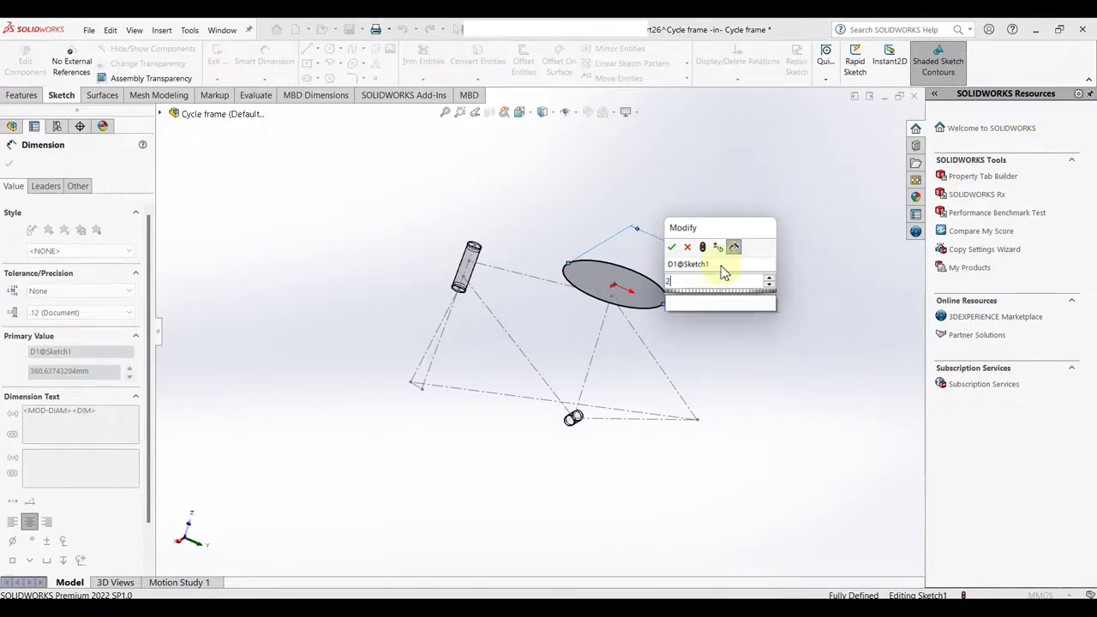
text(8.)
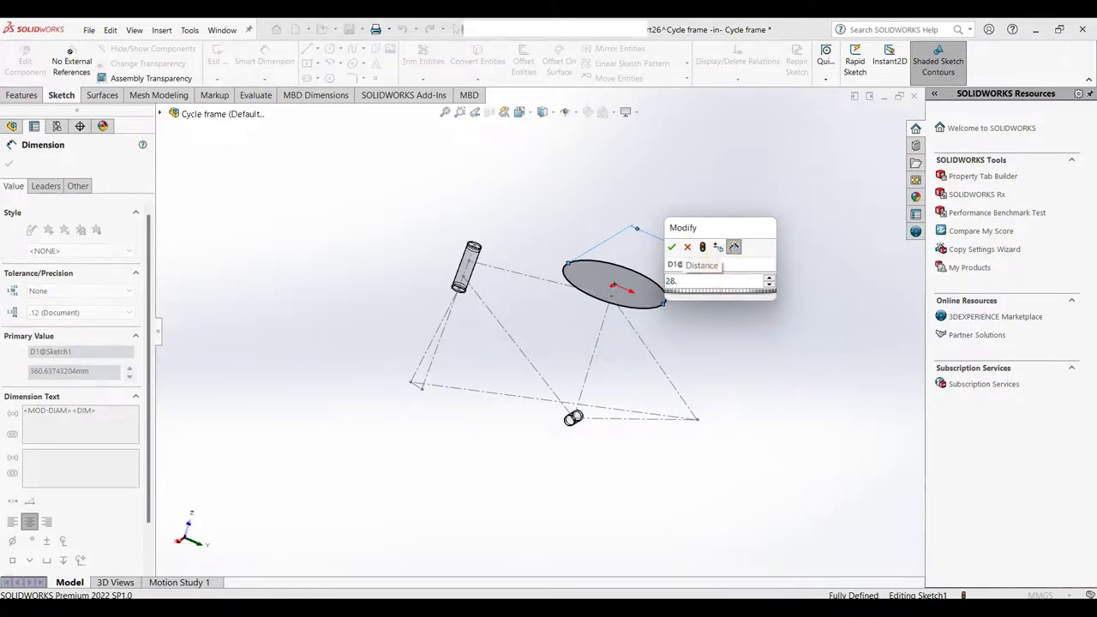
text(6)
key(Return)
scroll(681, 314, up, 2)
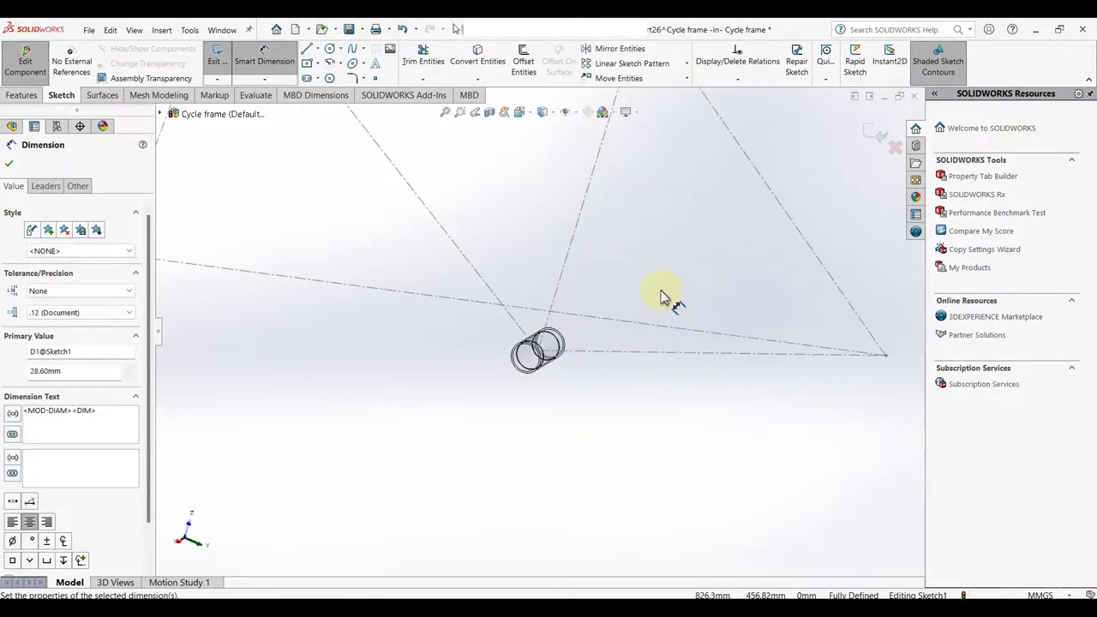
scroll(601, 240, up, 2)
scroll(588, 214, down, 4)
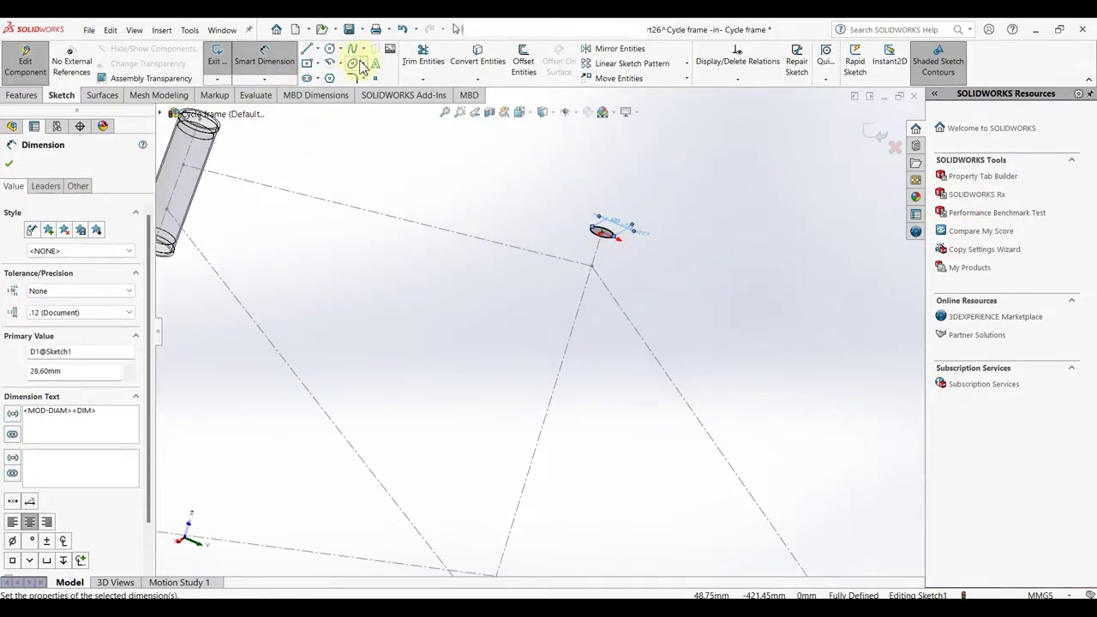
click(524, 65)
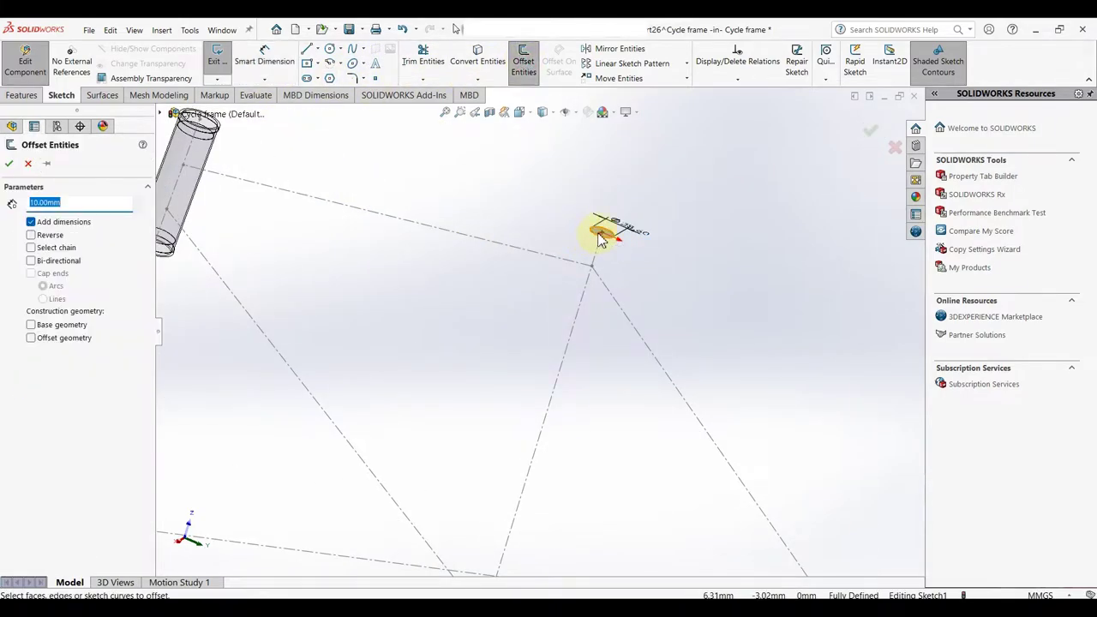
click(597, 239)
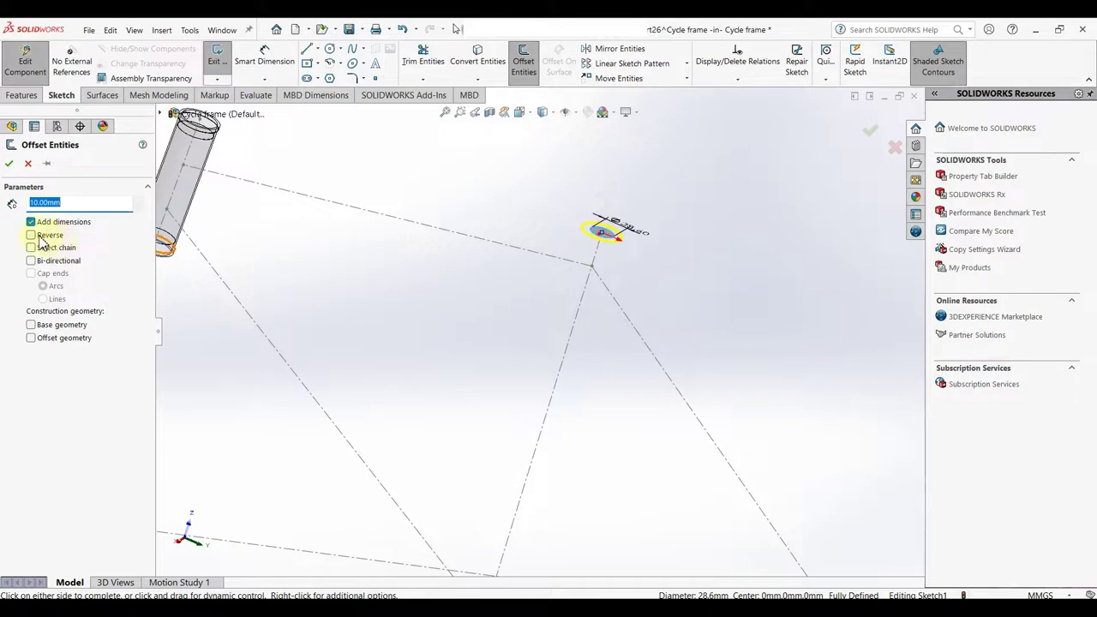
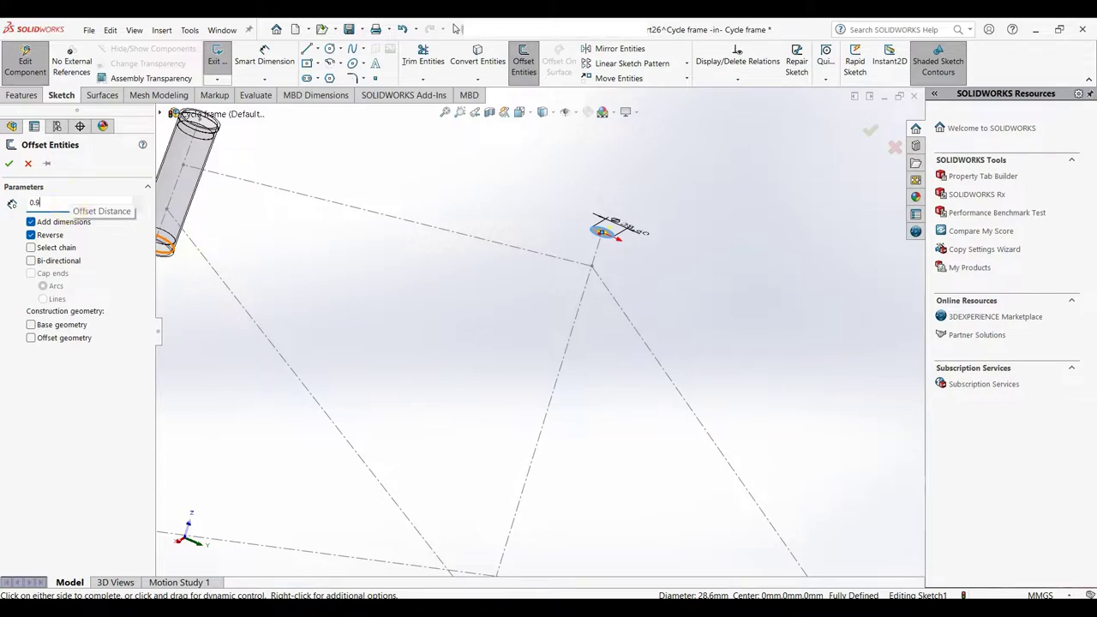
- Accept the 0.90 mm offset of the 28.6 mm circle
scroll(613, 266, up, 1)
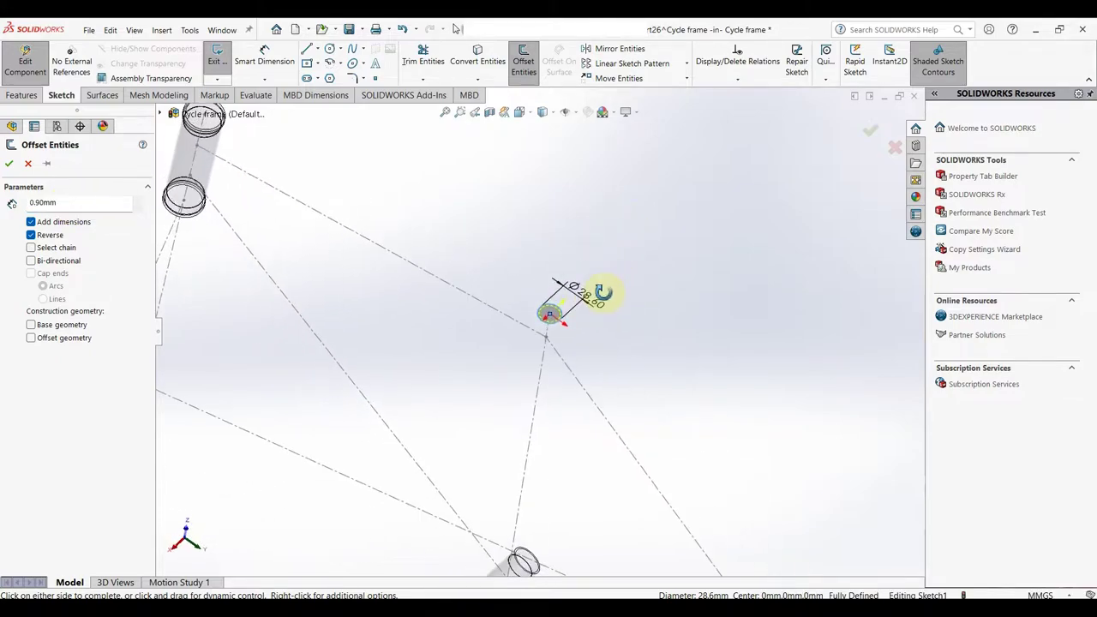
scroll(557, 343, down, 3)
scroll(553, 309, down, 3)
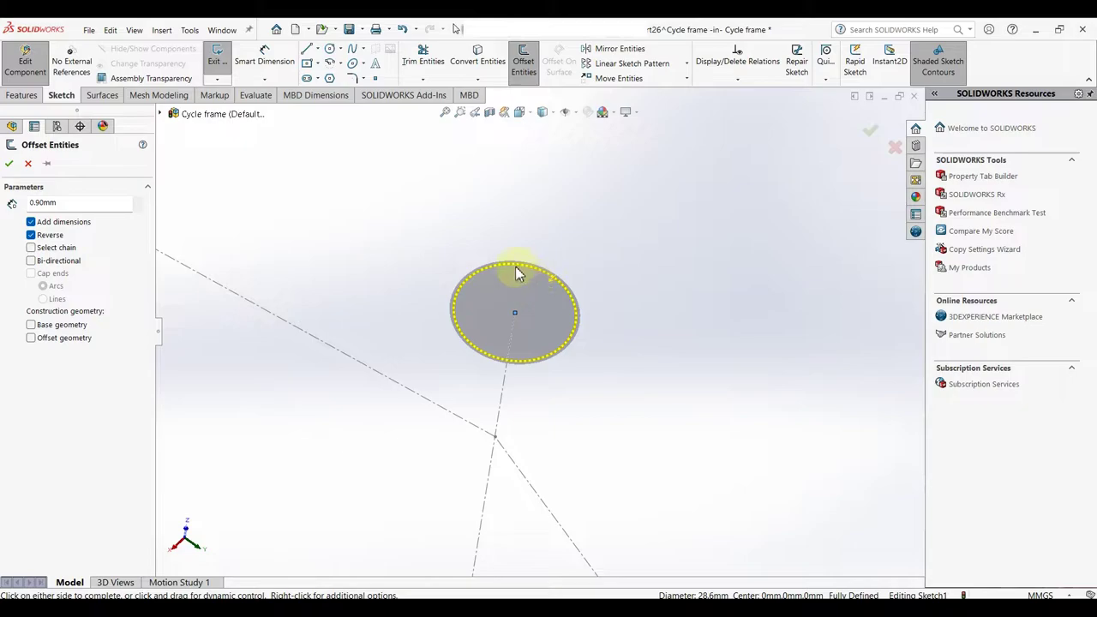
scroll(367, 315, up, 3)
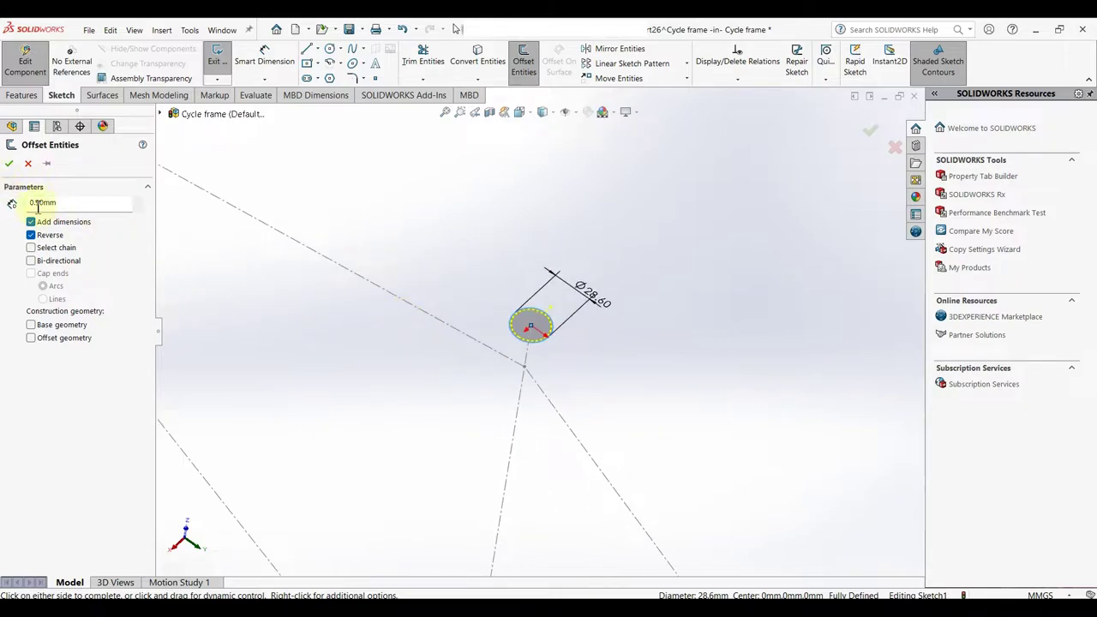
click(11, 164)
- Extrude the circle Up To Surface, ending at the bottom bracket face
scroll(583, 421, up, 2)
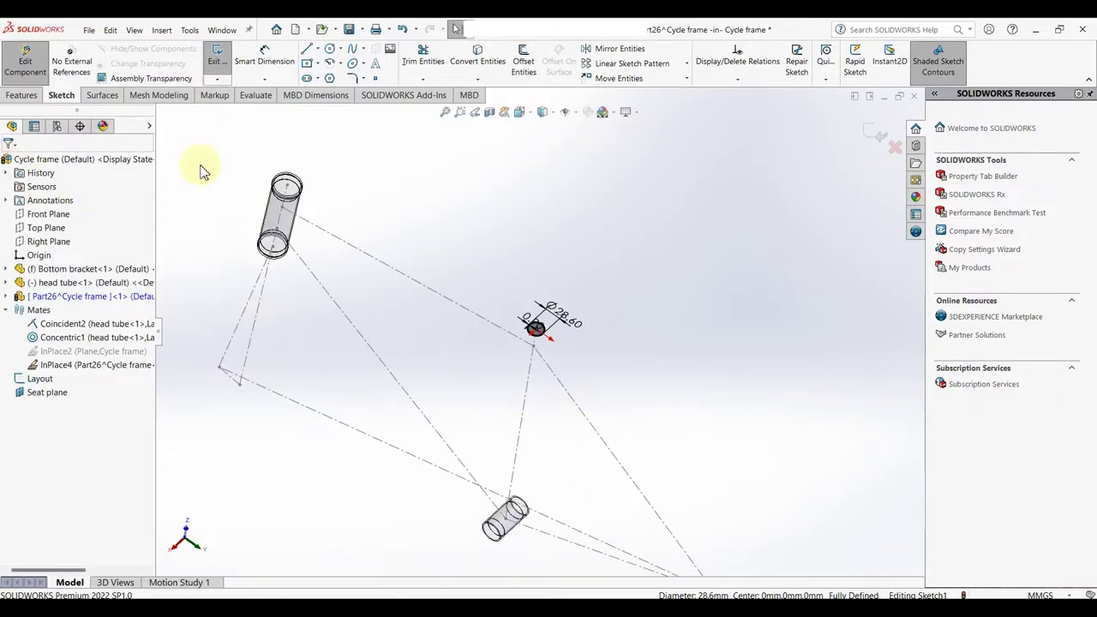
click(21, 94)
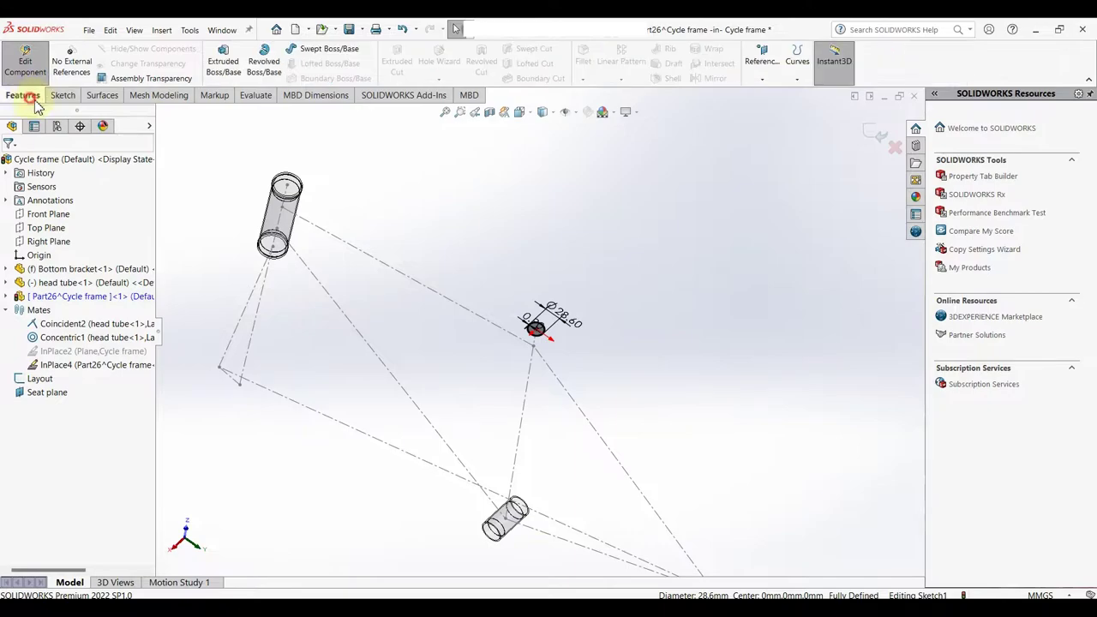
click(224, 62)
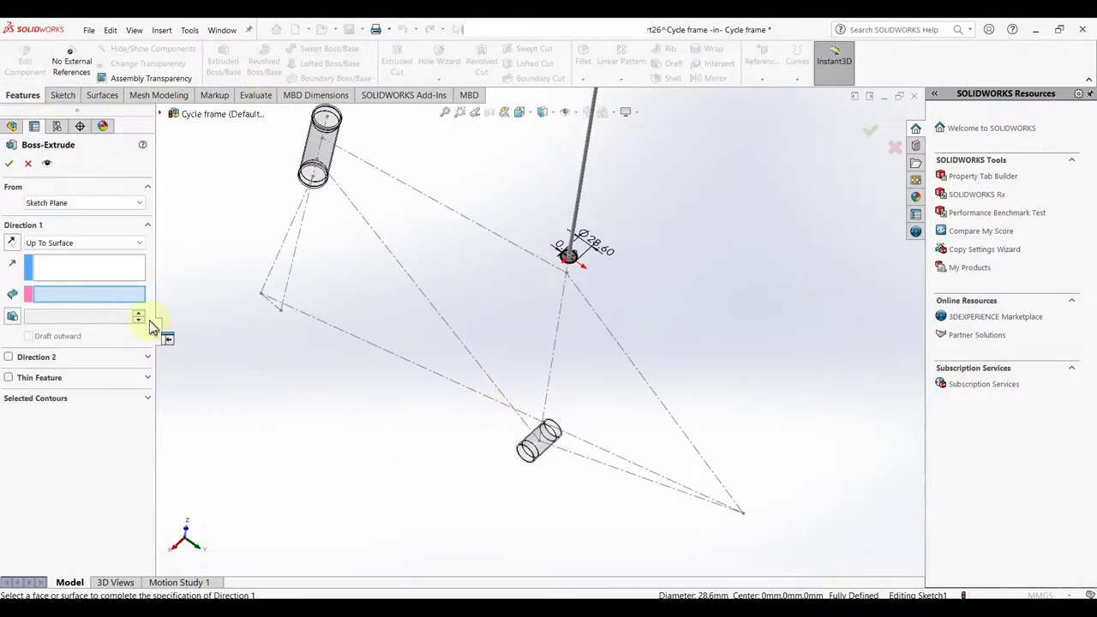
click(84, 243)
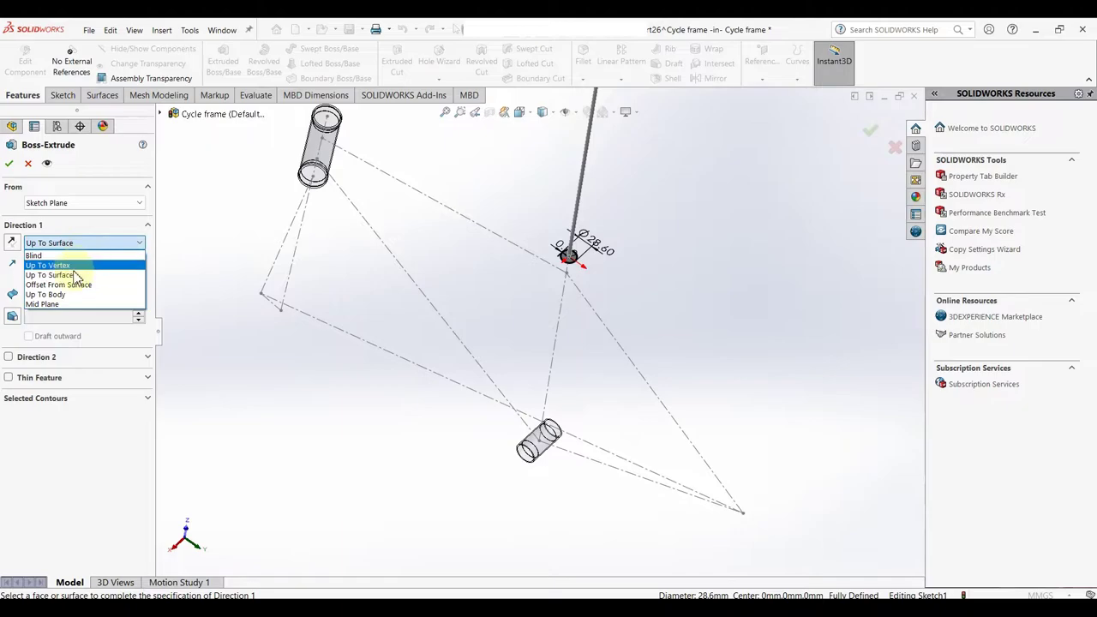
click(74, 276)
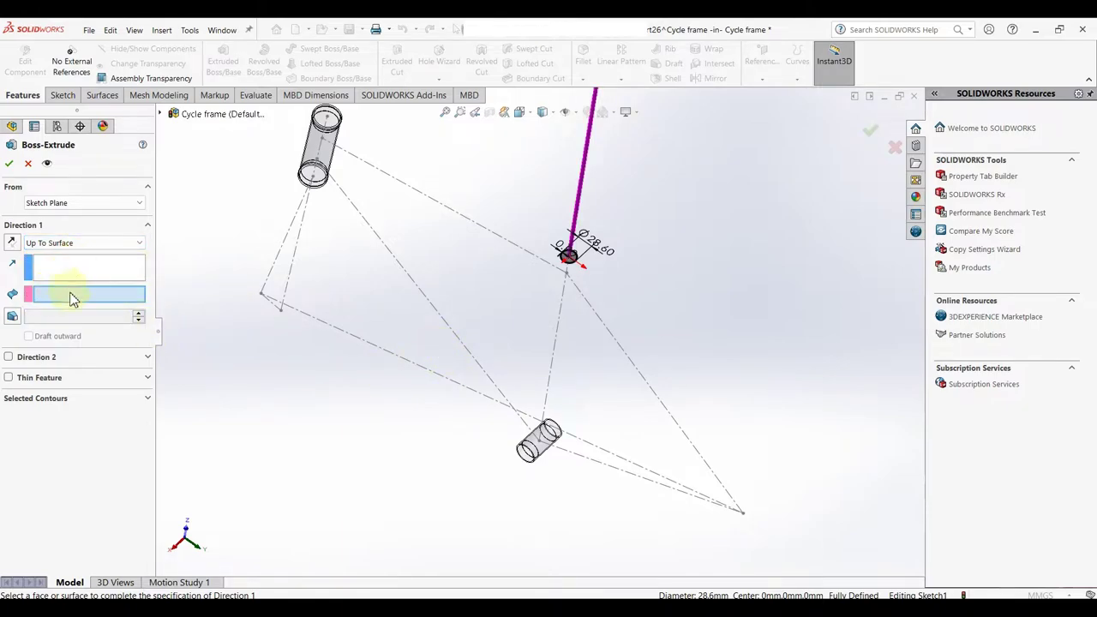
click(545, 442)
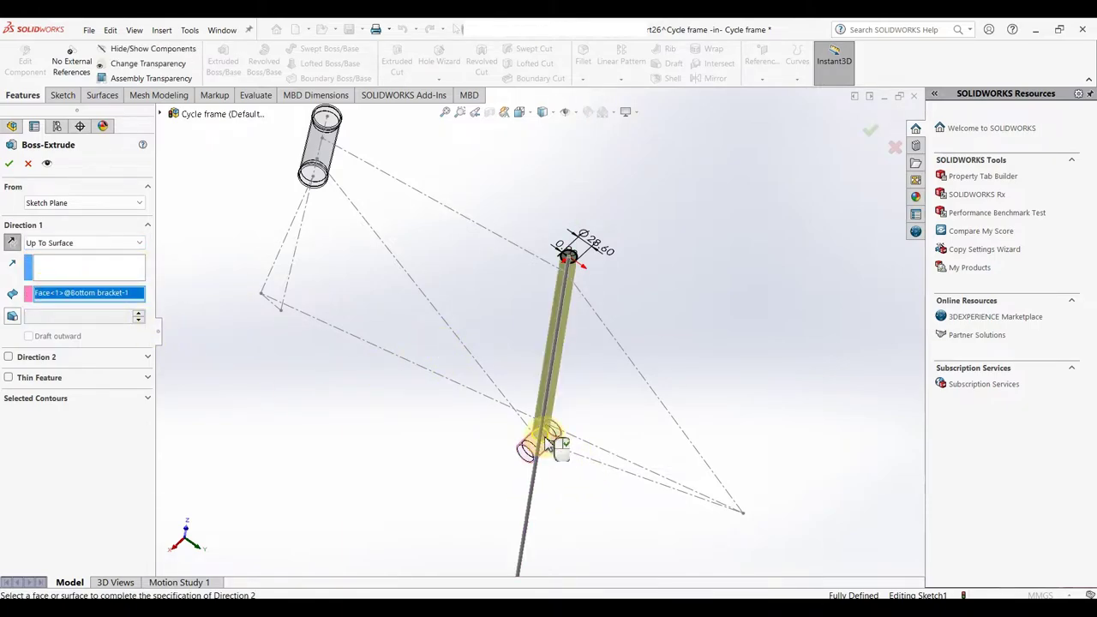
click(10, 164)
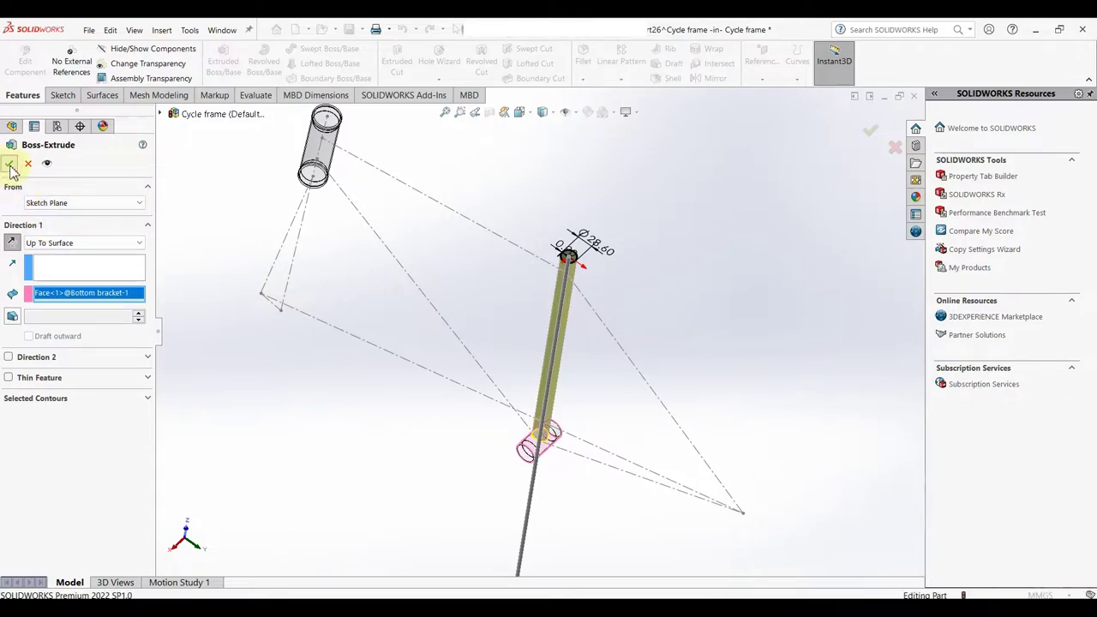
mouse_move(515, 343)
middle_down()
mouse_move(603, 328)
mouse_move(502, 355)
mouse_move(503, 372)
mouse_move(484, 314)
middle_up()
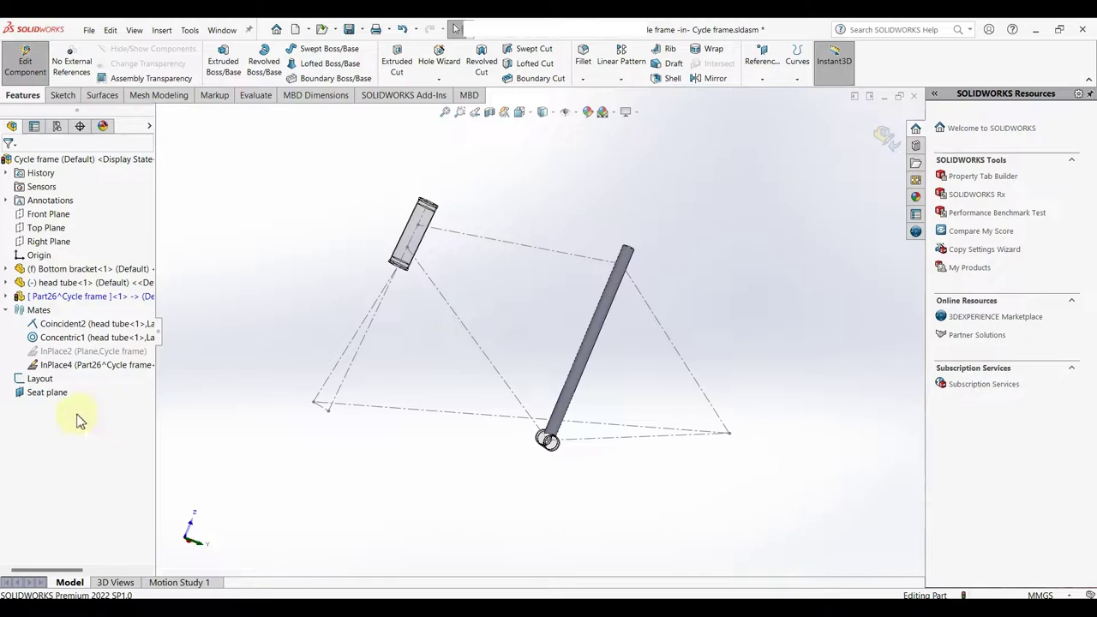
- Rename Part26 to 'Seat Tube' and exit Edit Component back to the assembly
right_click(67, 295)
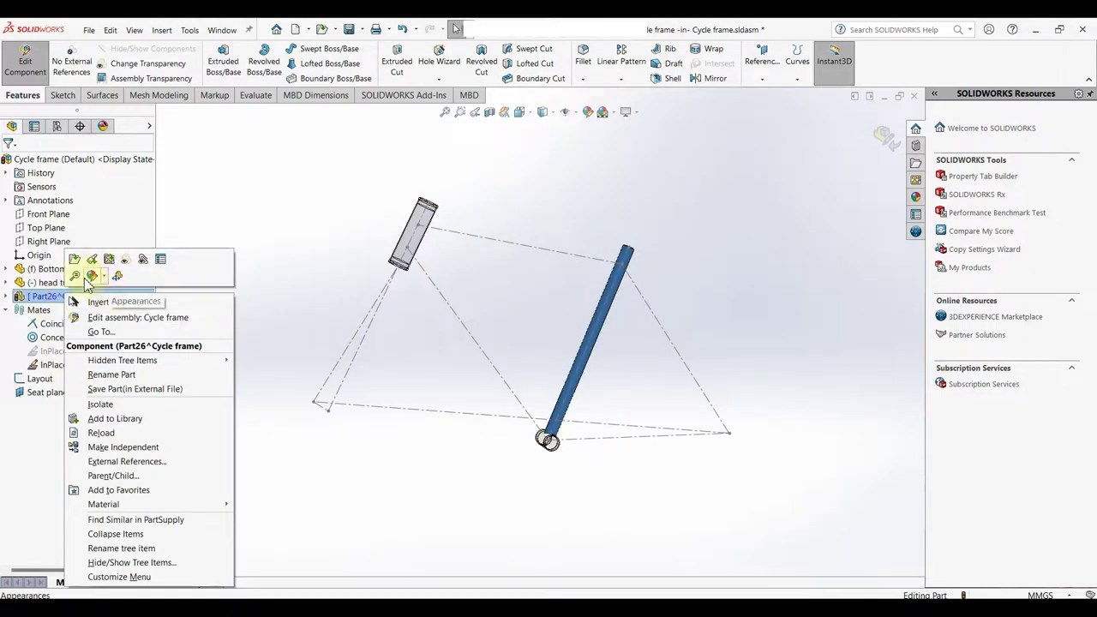
click(127, 375)
text(Seat Tube)
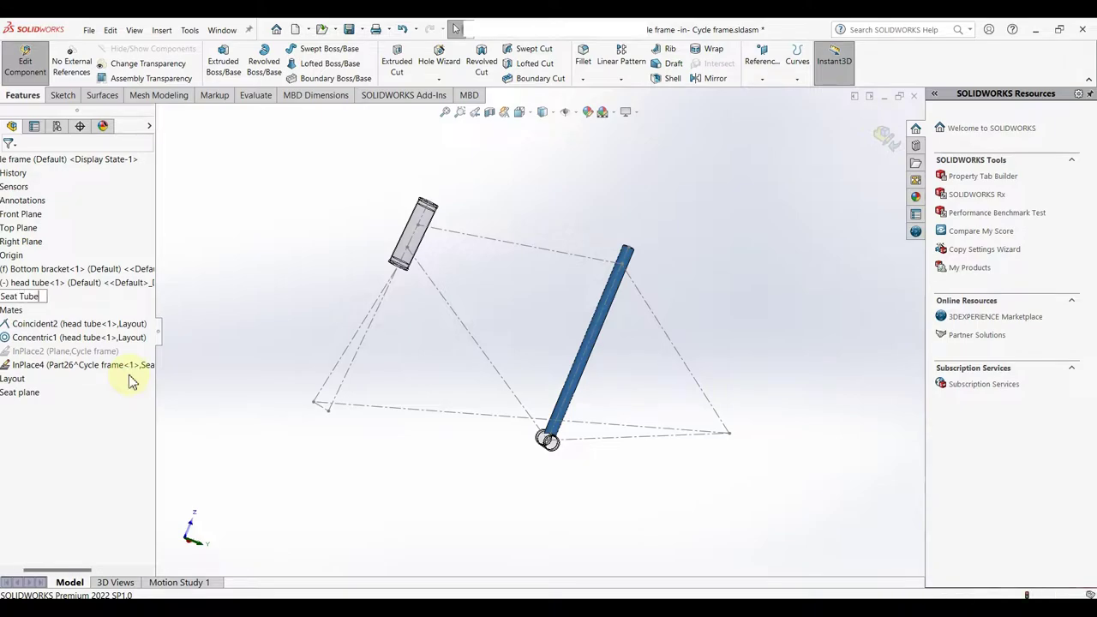
key(Return)
click(270, 319)
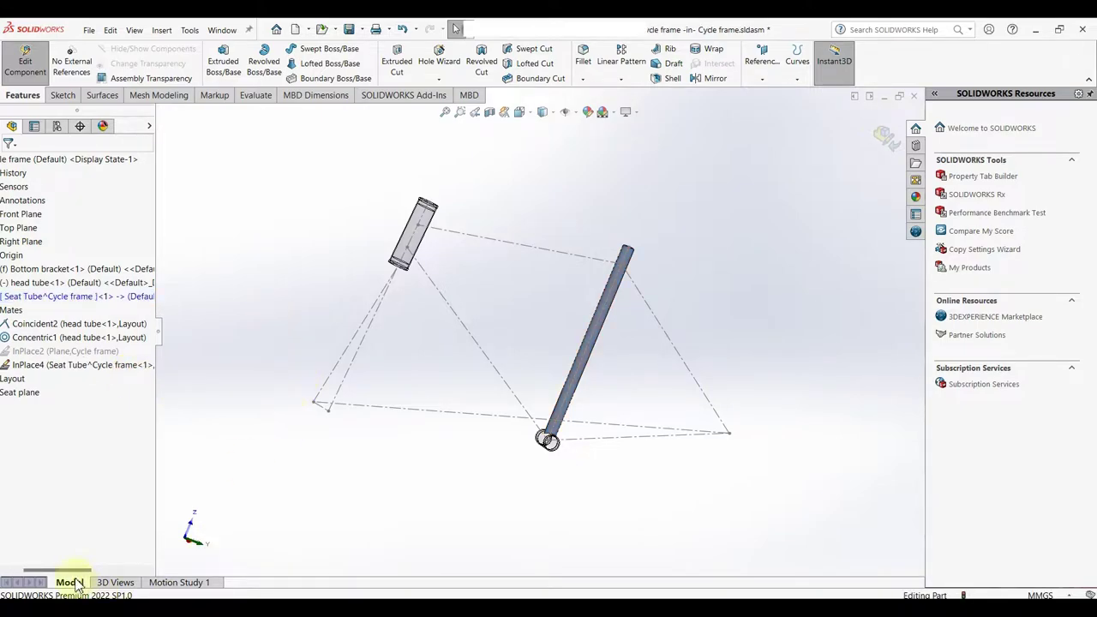
drag(76, 569, 26, 573)
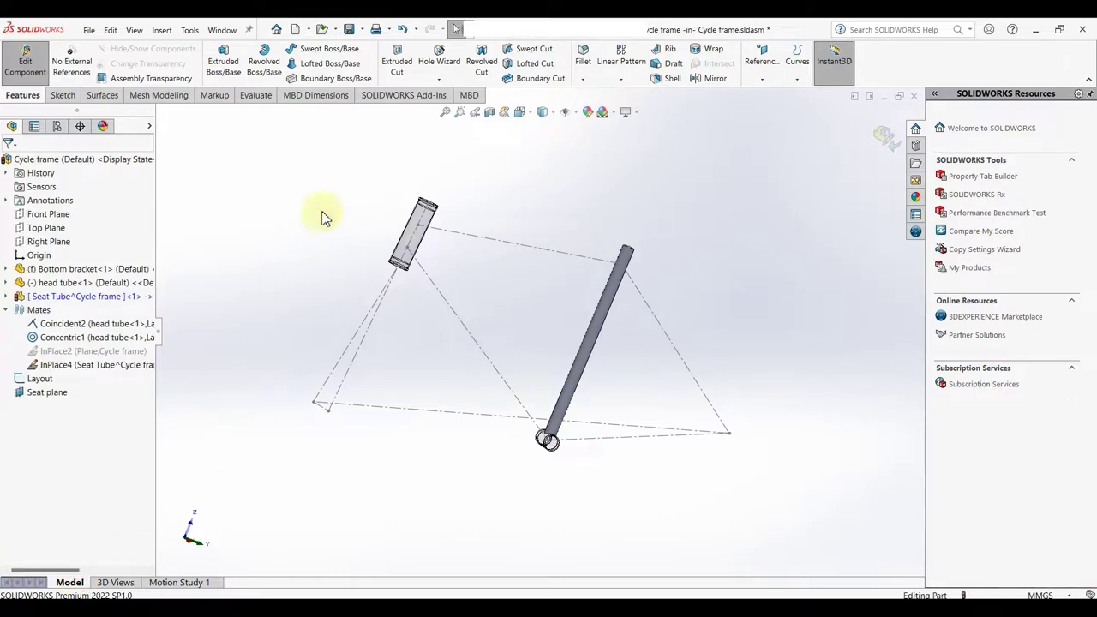
click(887, 136)
- Create a reference plane perpendicular to the top frame line (Line7) through Point9
middle_drag(607, 369, 588, 372)
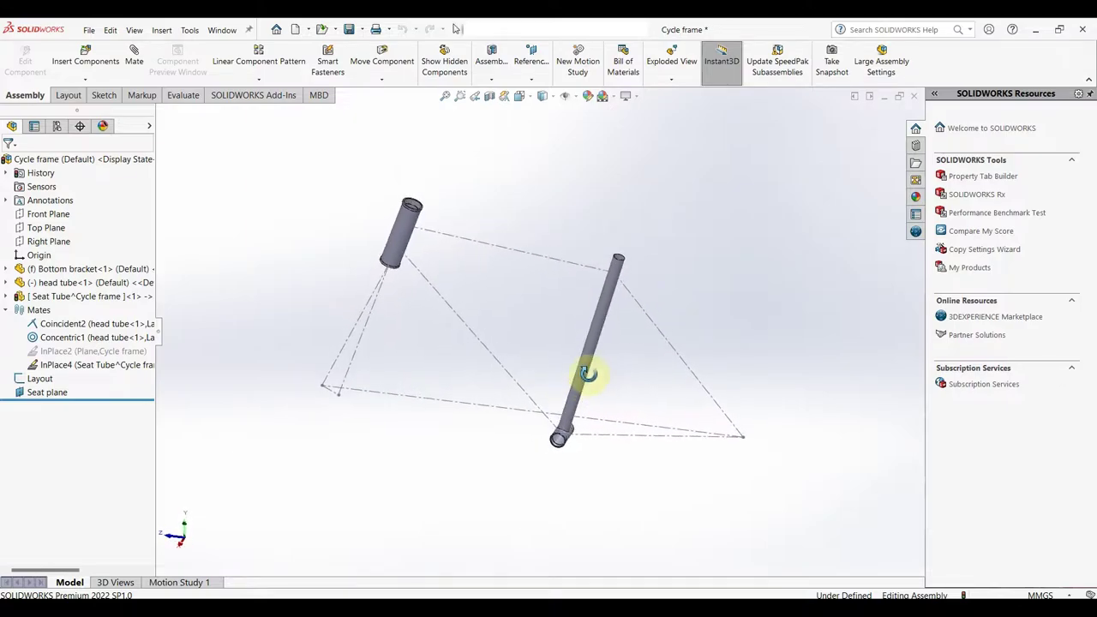
click(531, 75)
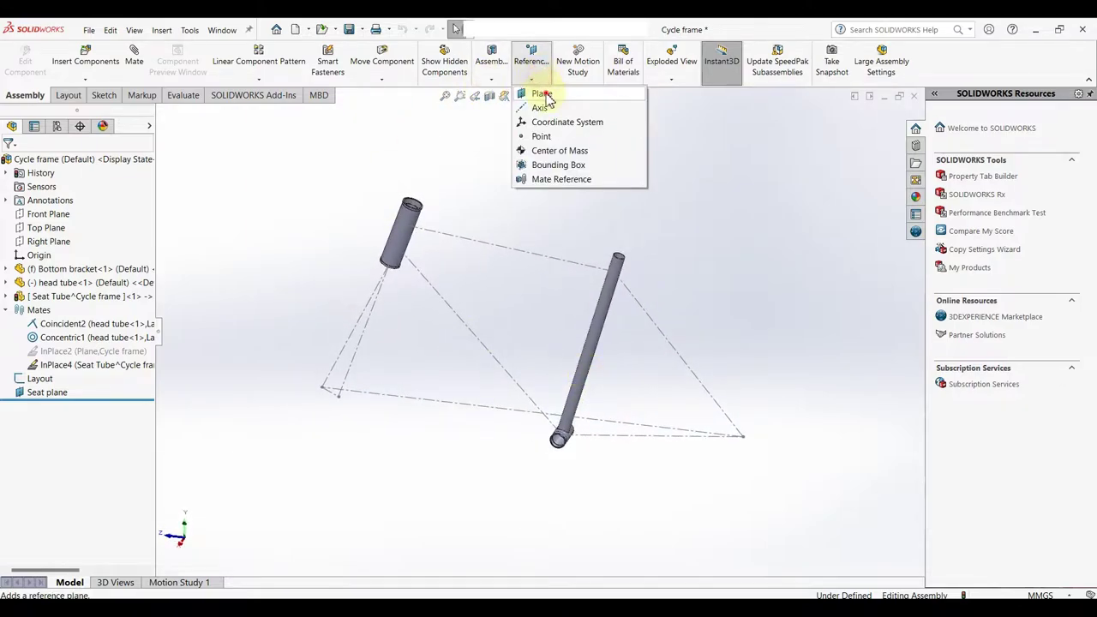
click(540, 91)
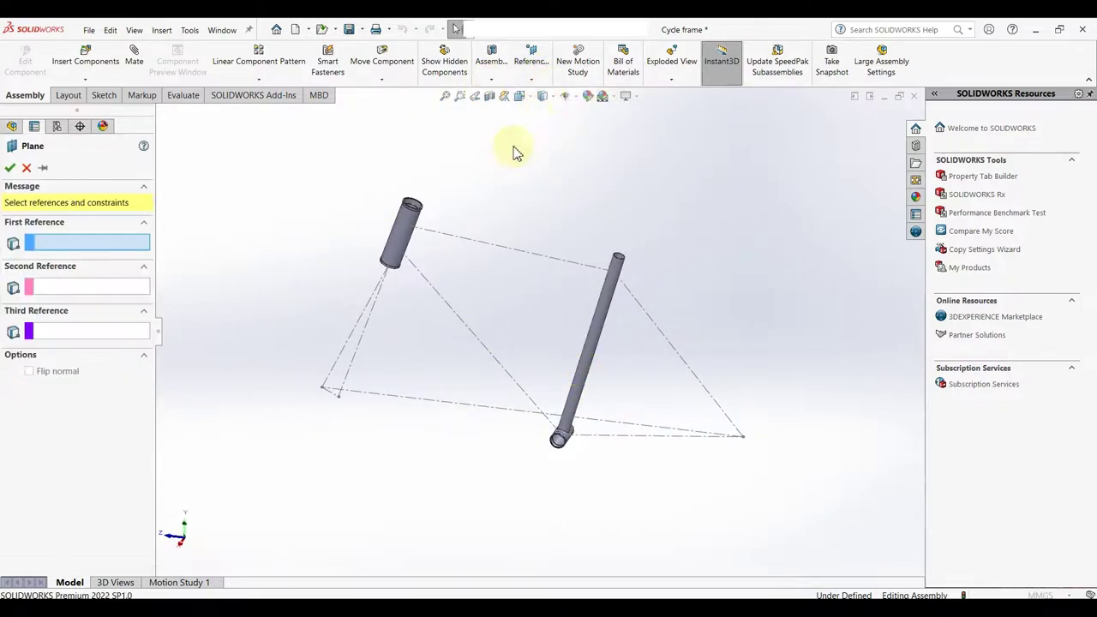
click(495, 253)
click(405, 228)
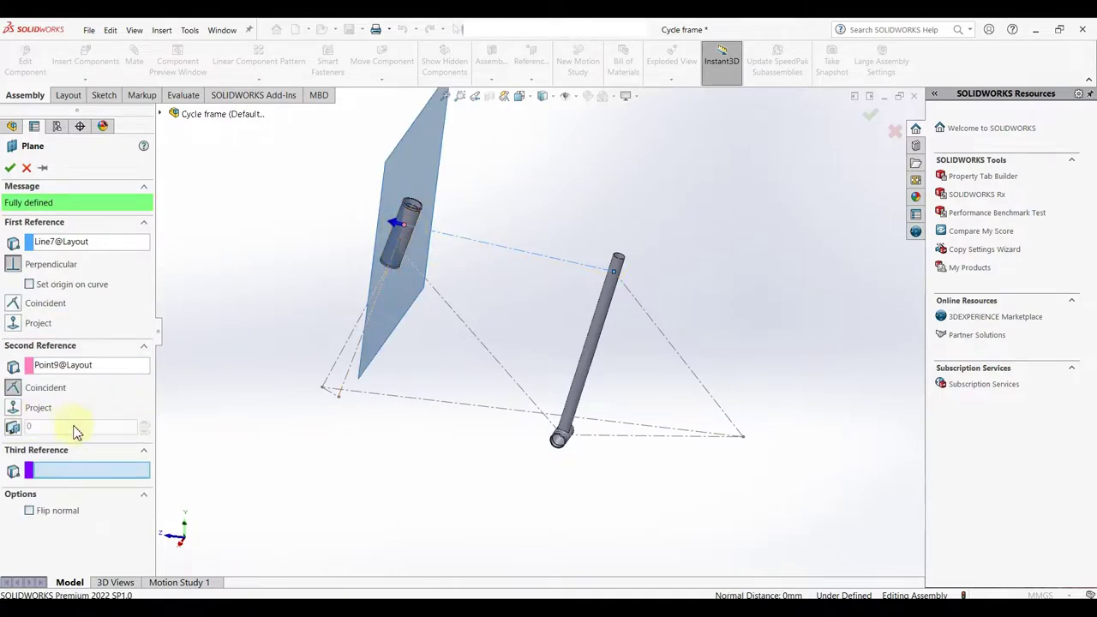
click(10, 168)
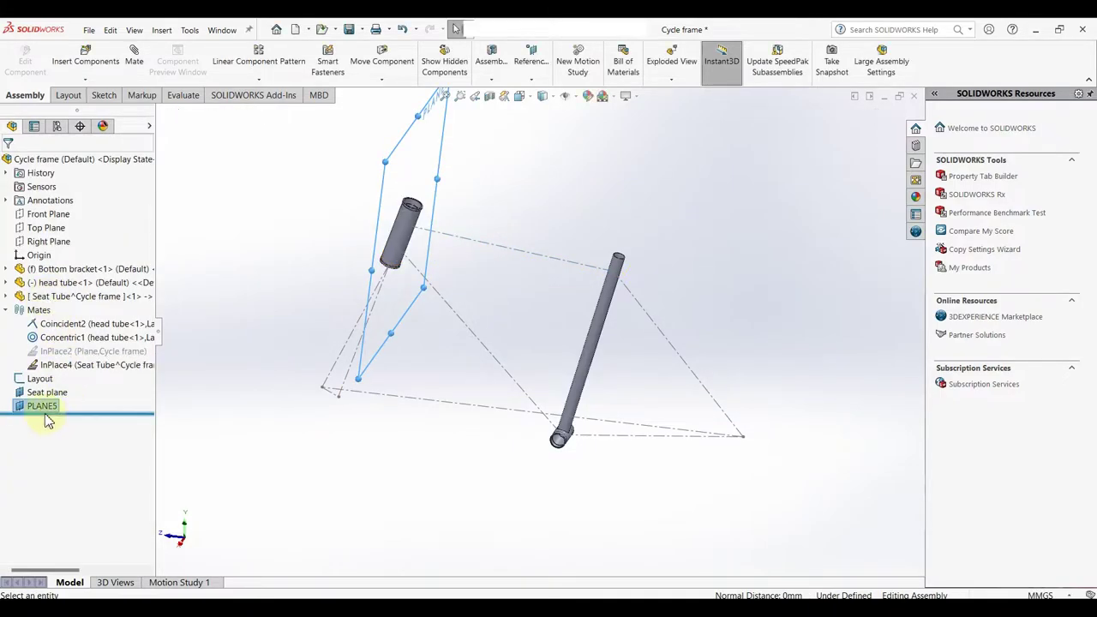
- Rename the new plane PLANE5 to 'Top Tube'
right_click(41, 406)
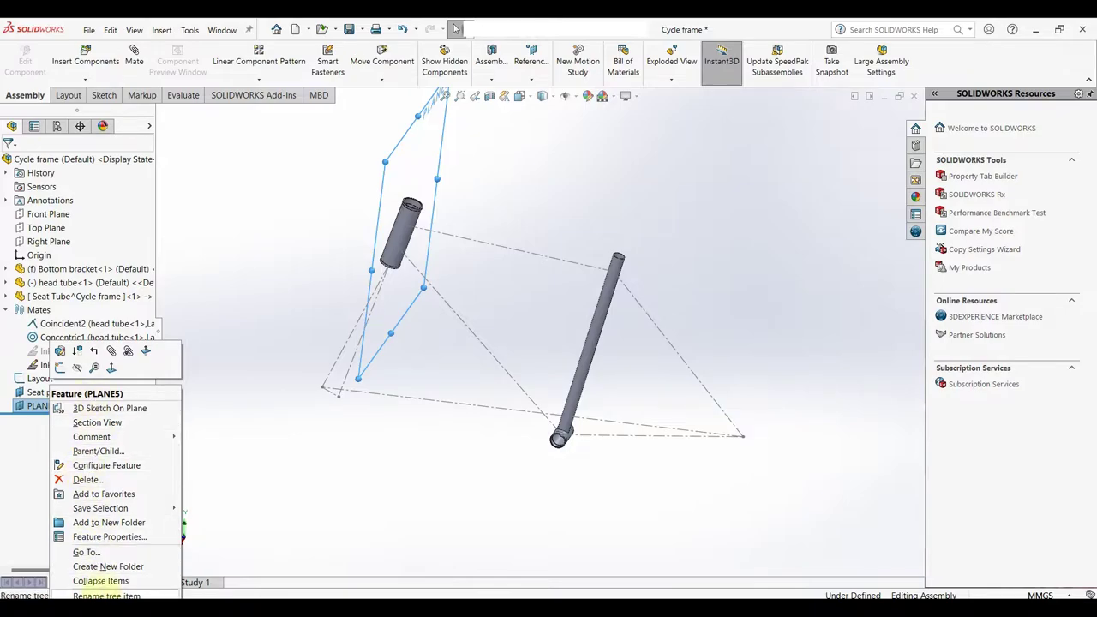
click(102, 595)
text(Top Tube)
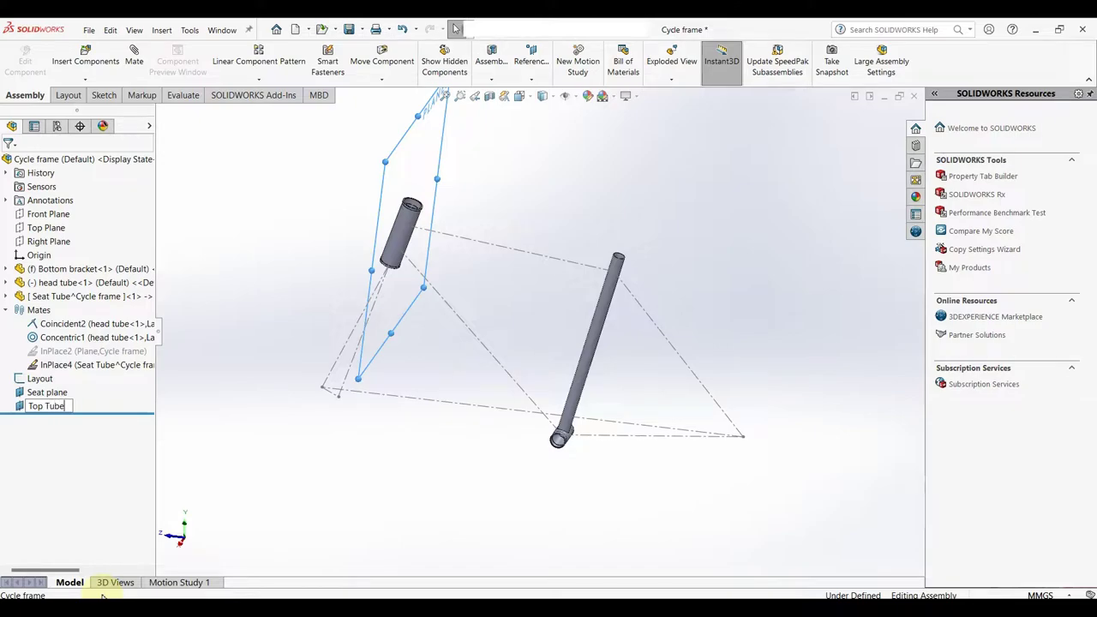
key(Return)
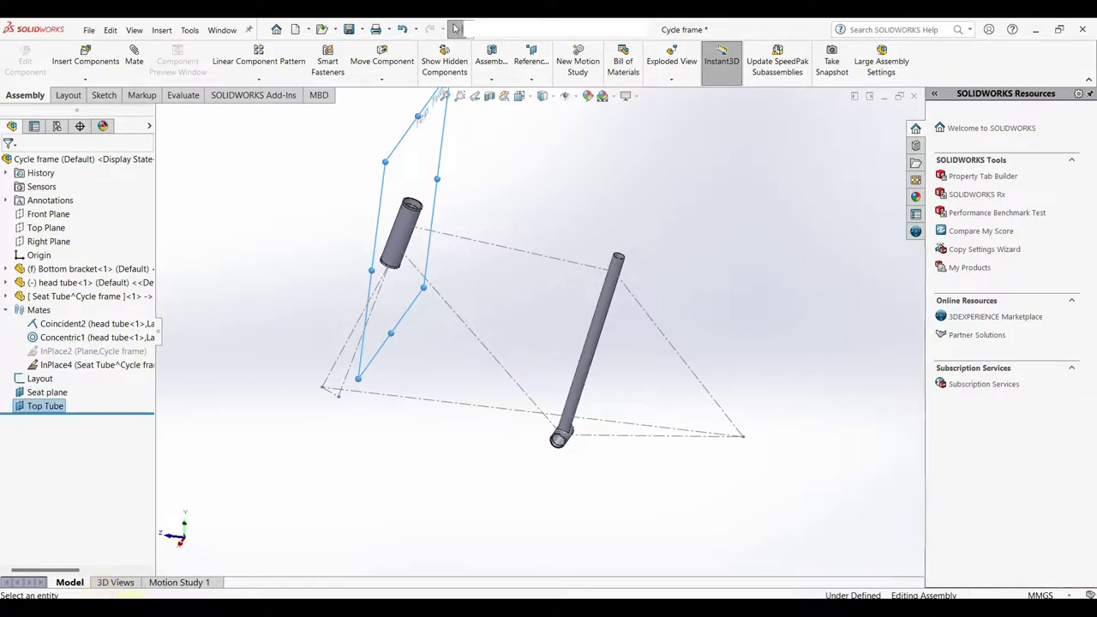
click(321, 458)
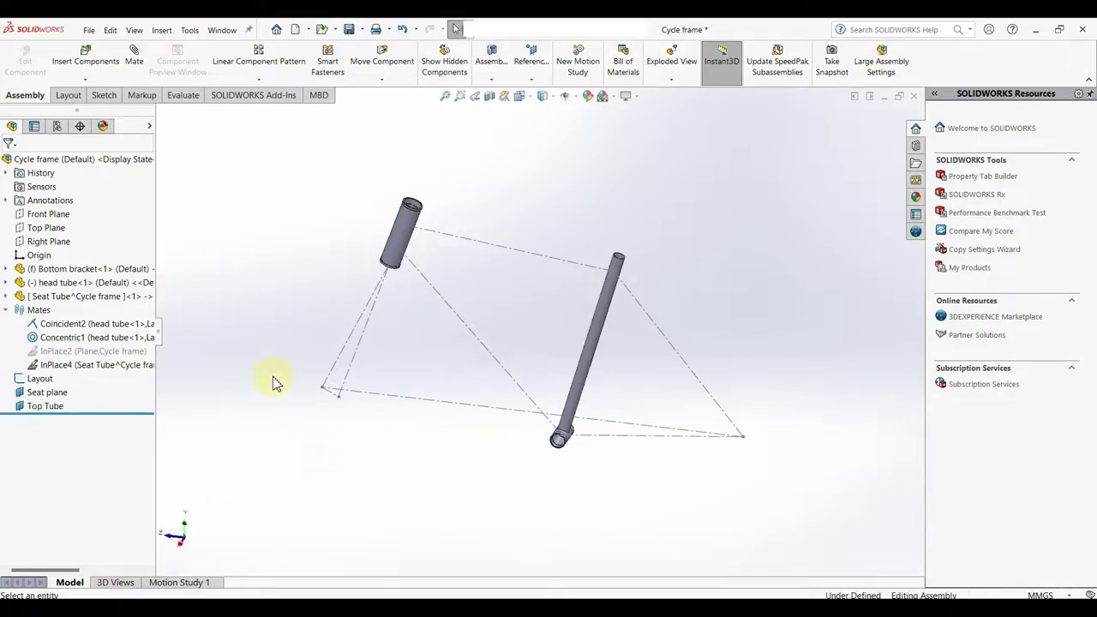
- Insert a new part on the Top Tube plane and sketch a circle at the head tube
click(98, 83)
click(103, 106)
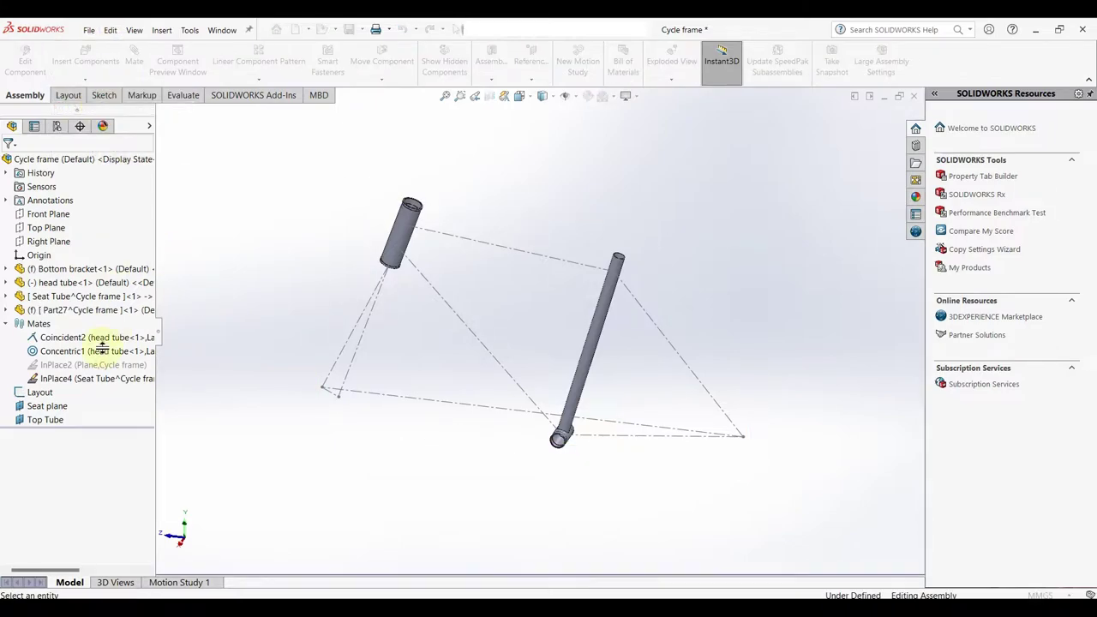
click(51, 424)
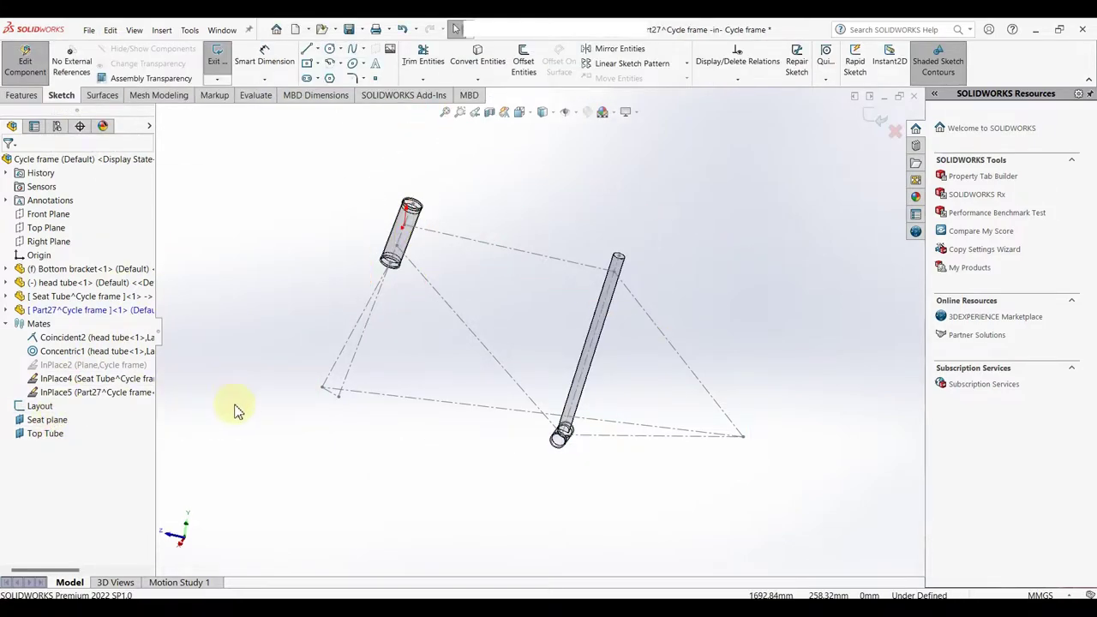
right_drag(337, 461, 409, 460)
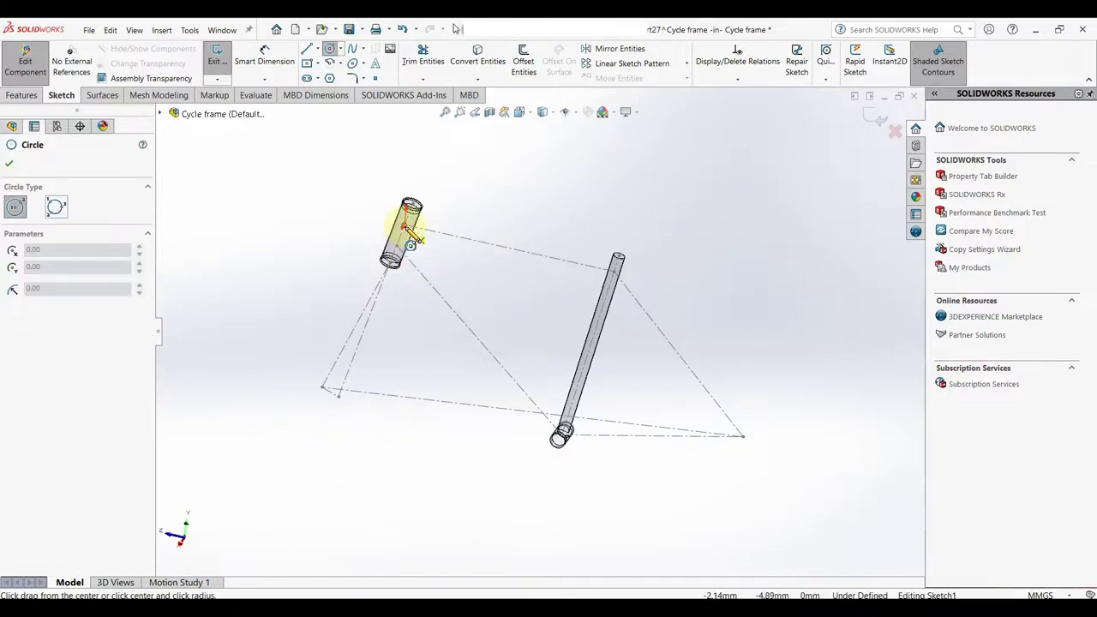
click(409, 227)
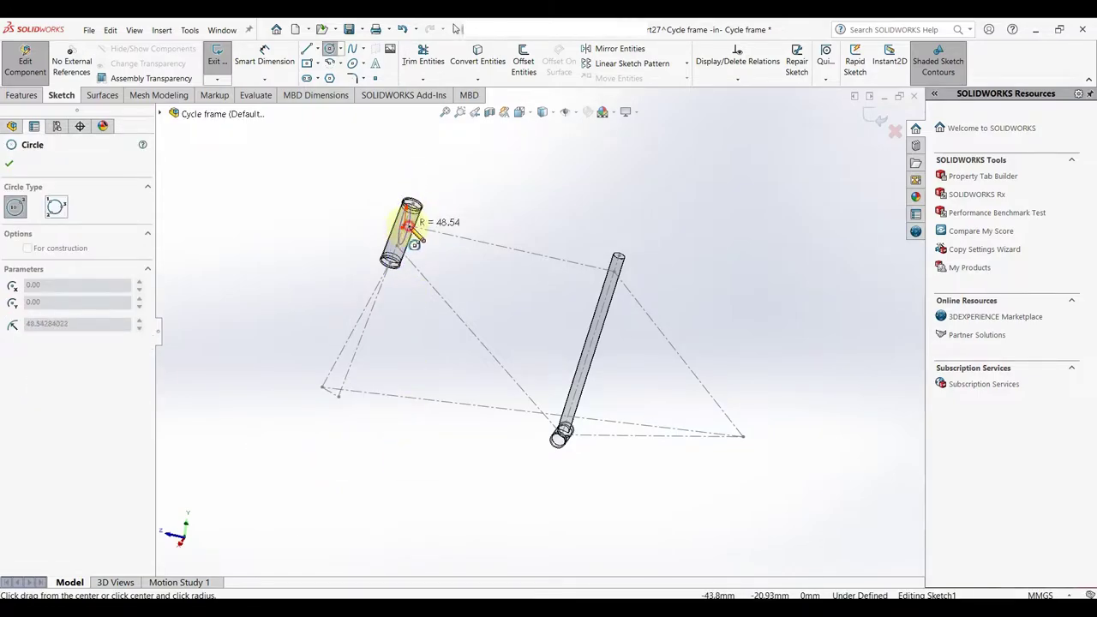
click(415, 243)
key(Escape)
mouse_move(423, 257)
middle_down()
mouse_move(392, 252)
mouse_move(382, 337)
middle_up()
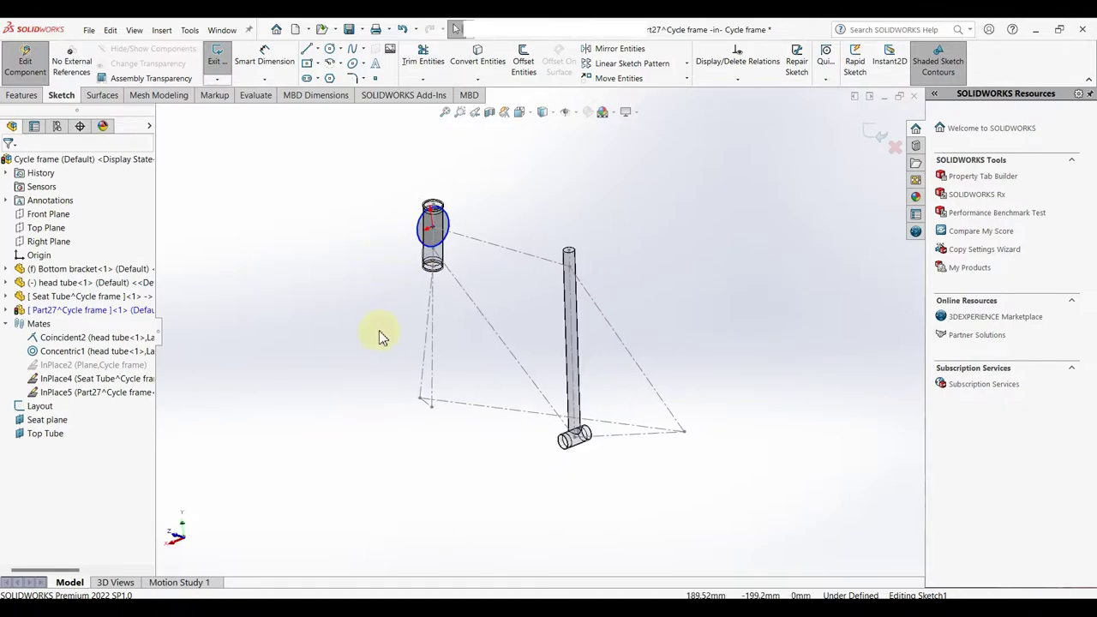
- Dimension the head-tube circle to a 25.4 mm diameter
right_drag(367, 274, 417, 232)
click(418, 230)
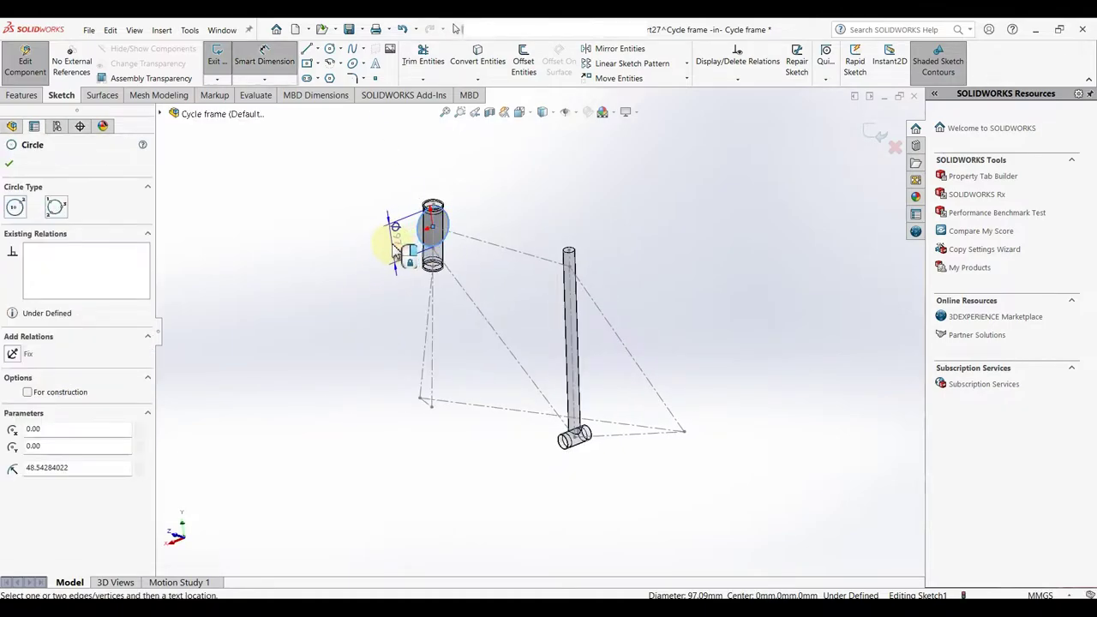
click(393, 242)
text(25.4)
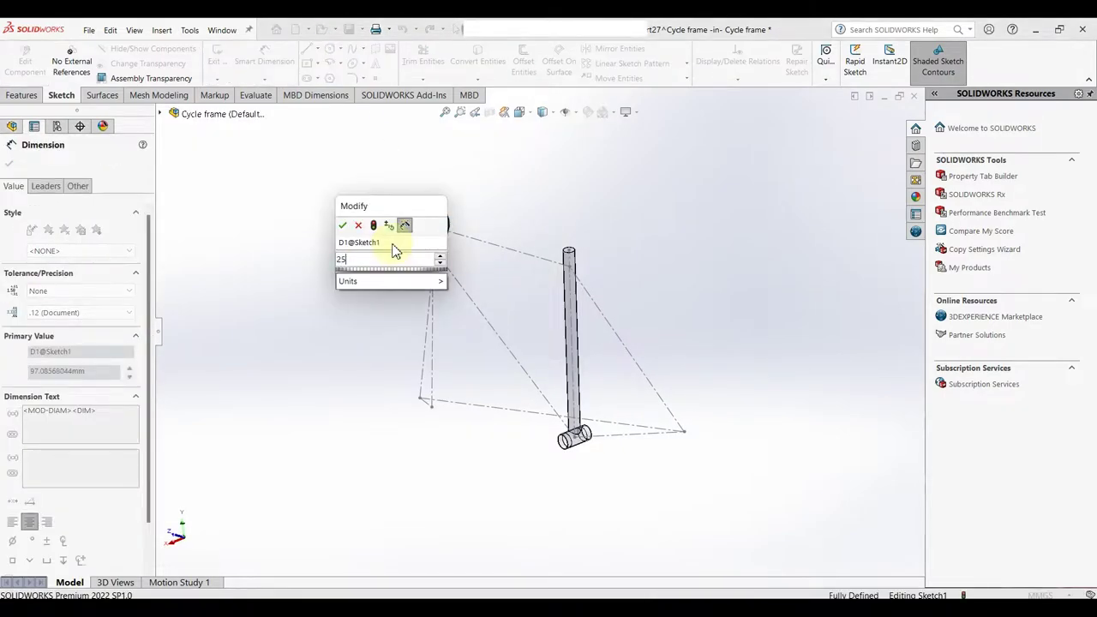
key(Return)
scroll(461, 311, up, 3)
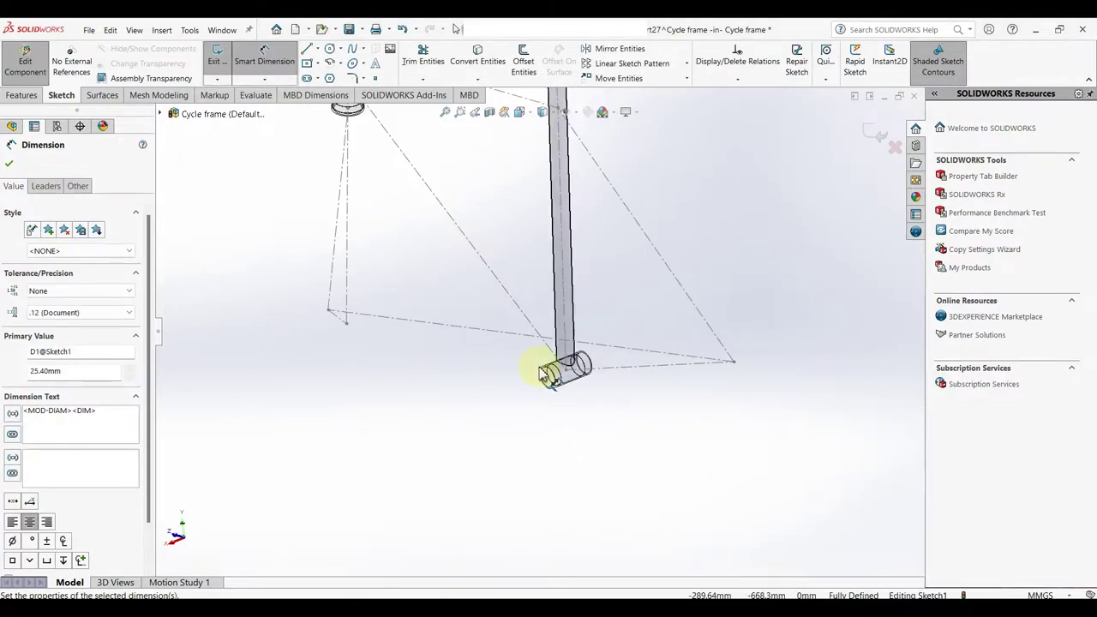
scroll(436, 208, up, 3)
scroll(436, 208, down, 6)
scroll(501, 326, up, 2)
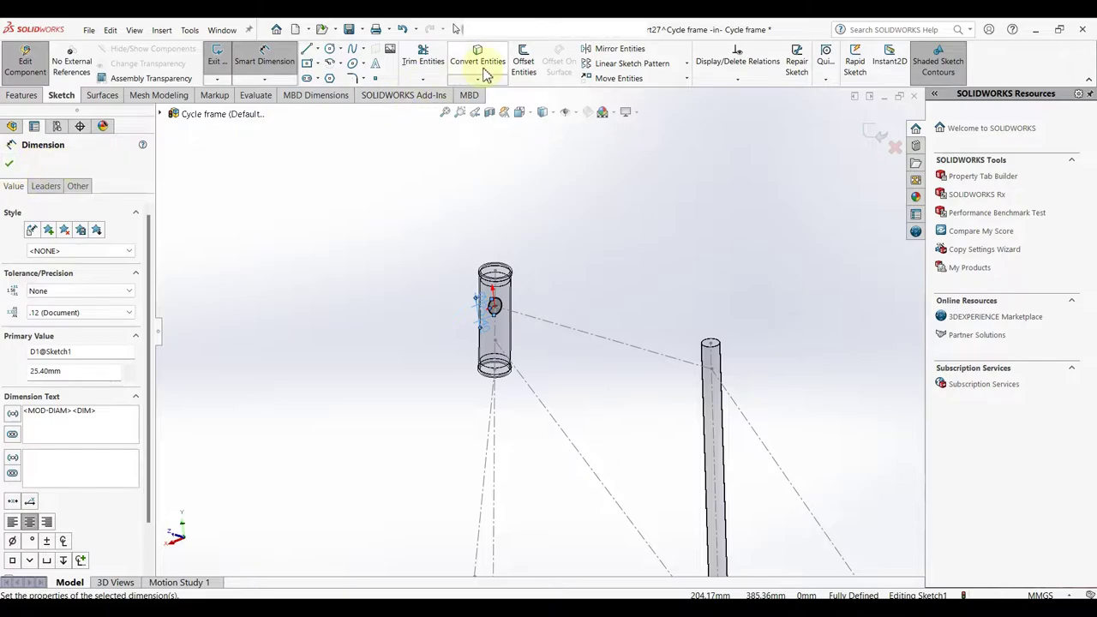
- Offset the head-tube circle by 0.90 mm
click(523, 60)
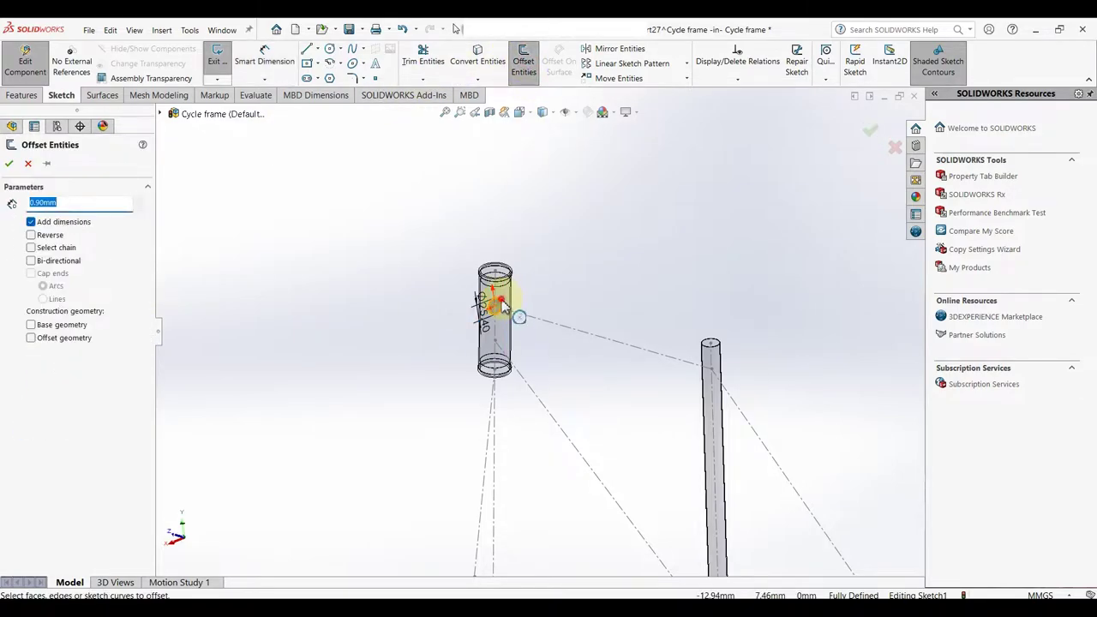
click(502, 302)
scroll(454, 318, down, 2)
scroll(542, 305, down, 2)
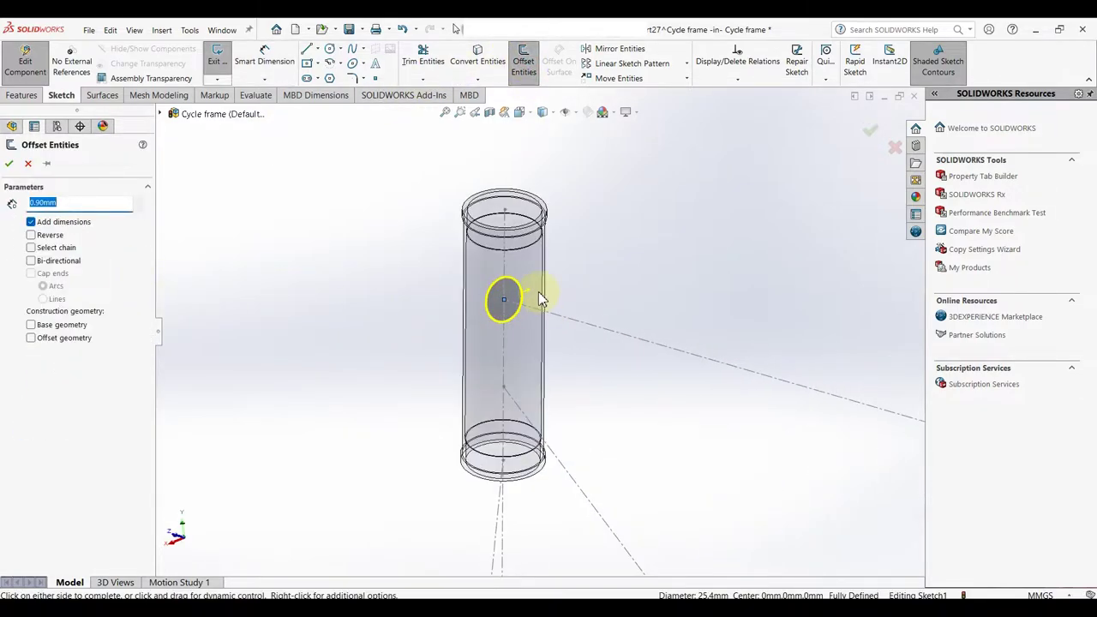
scroll(514, 291, down, 3)
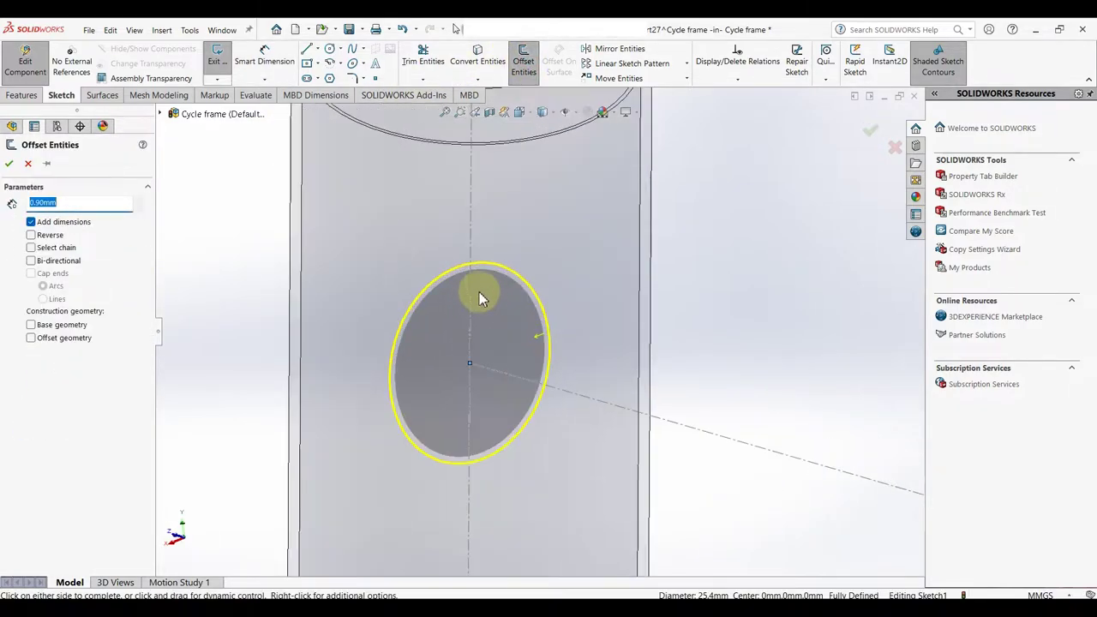
click(495, 350)
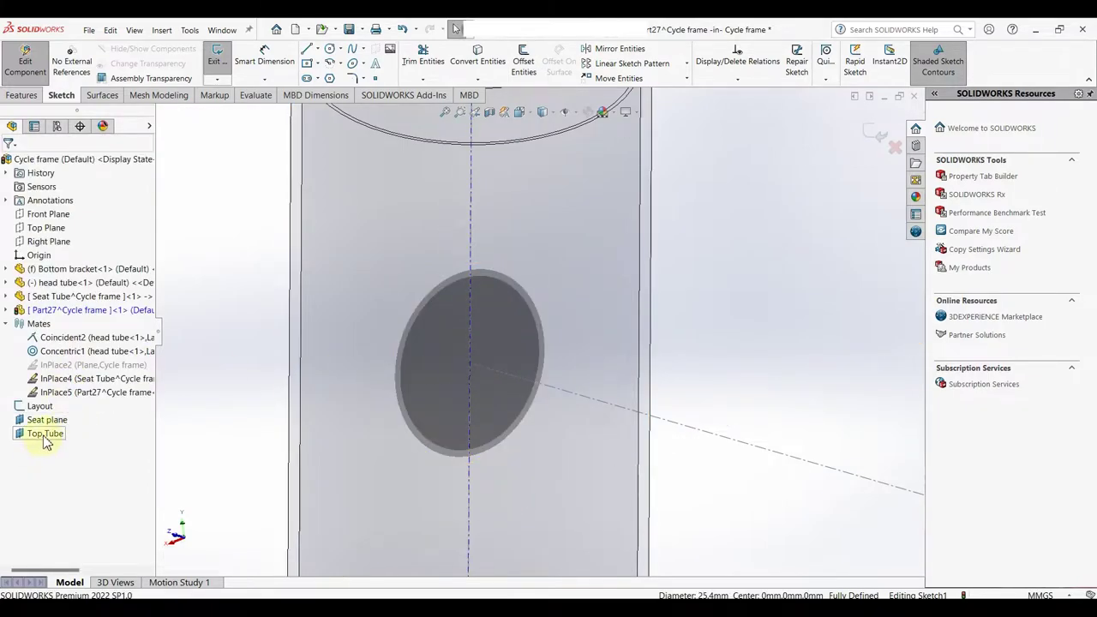
- Select and inspect the sketched head-tube circle, then switch to Trim Entities
click(441, 353)
scroll(549, 308, up, 3)
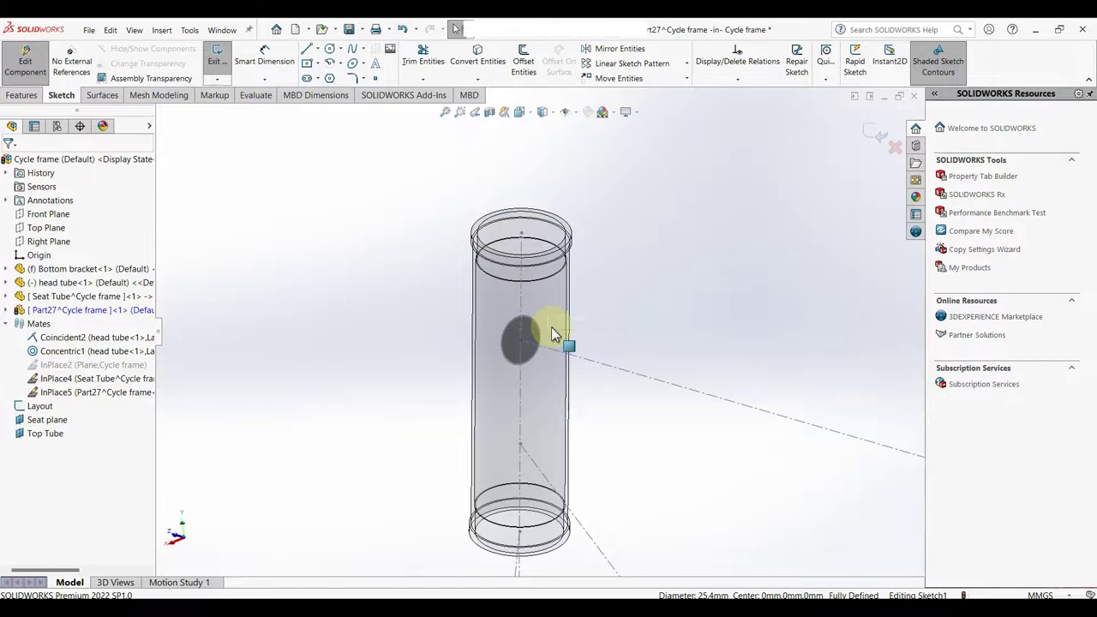
scroll(553, 343, up, 2)
scroll(553, 360, up, 1)
scroll(548, 360, down, 2)
scroll(534, 321, down, 2)
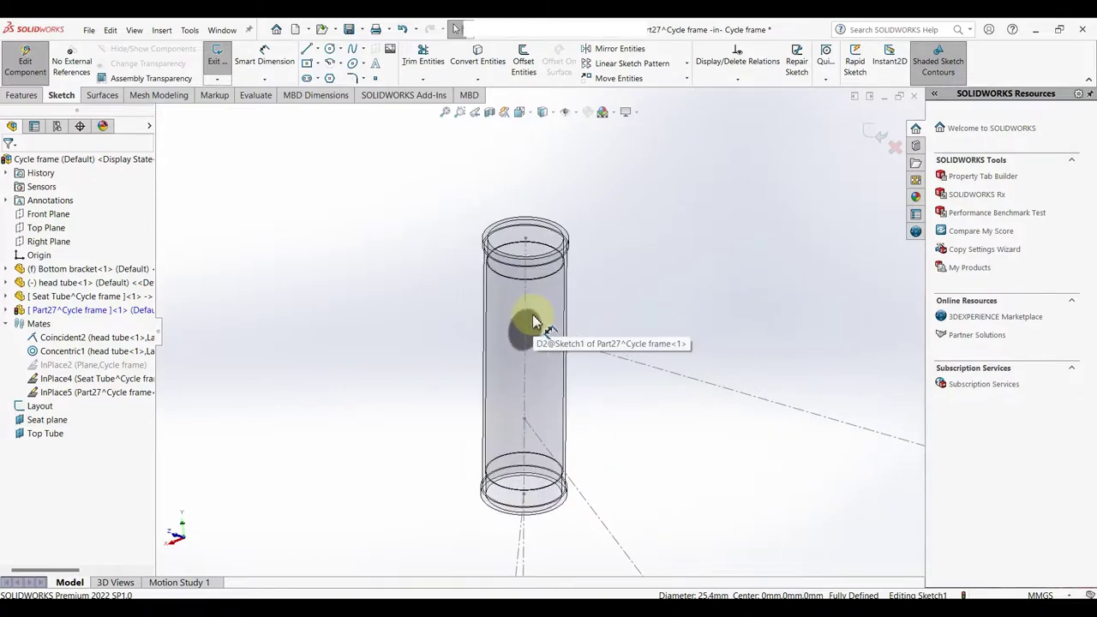
scroll(532, 317, down, 2)
scroll(545, 313, down, 3)
click(548, 311)
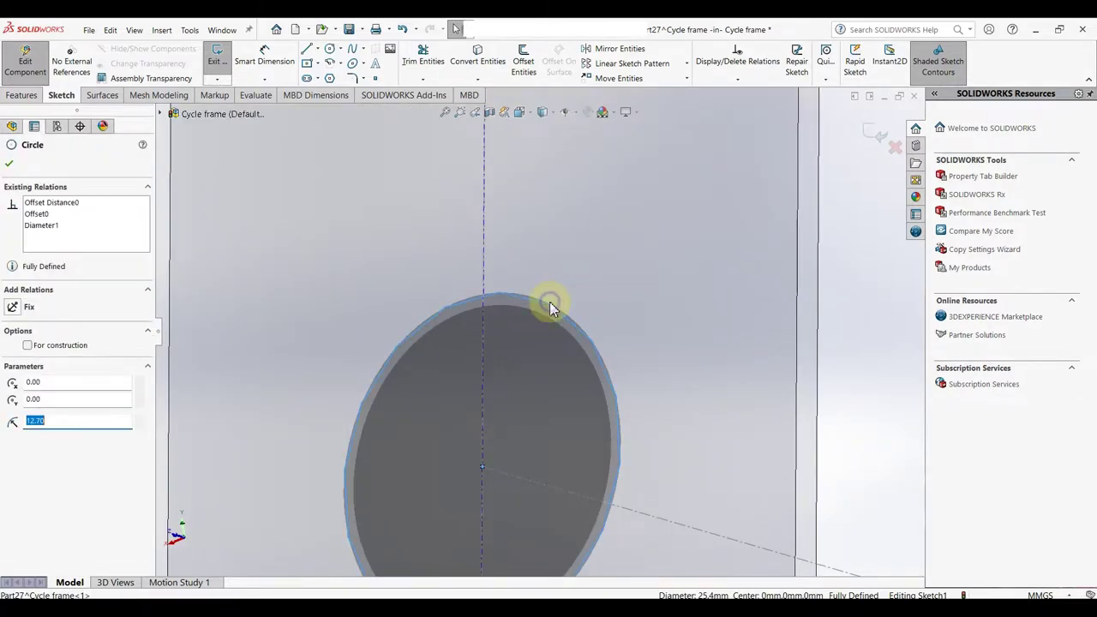
right_click(550, 302)
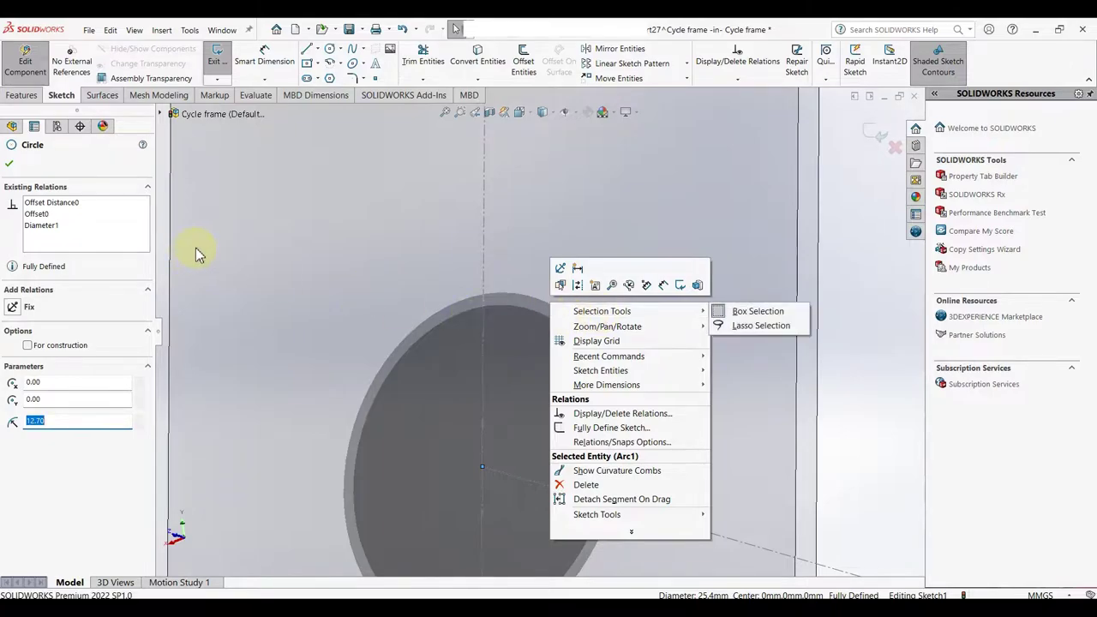
click(268, 247)
scroll(514, 287, up, 3)
right_drag(791, 272, 762, 320)
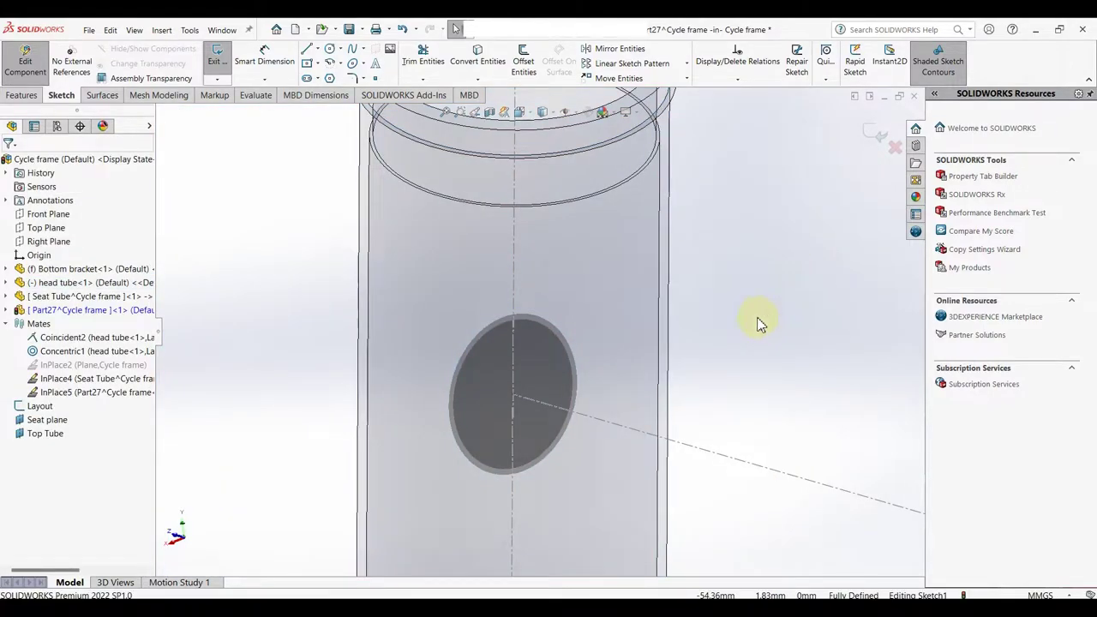
scroll(549, 324, down, 5)
- Trim away the extra sketched circle
scroll(537, 326, up, 2)
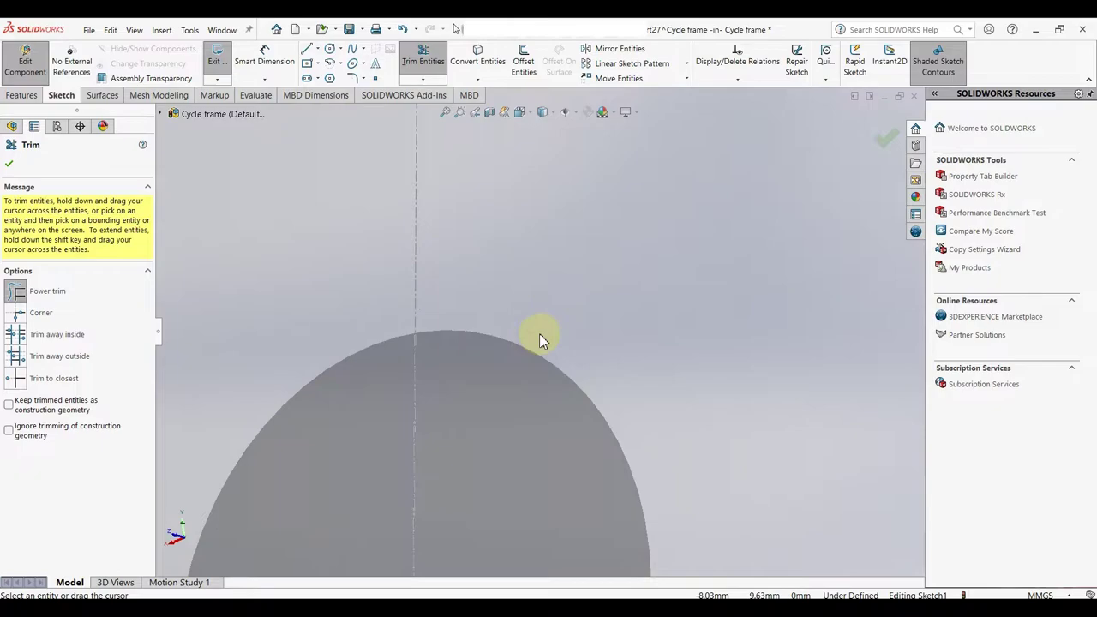
scroll(539, 334, up, 3)
scroll(565, 358, up, 2)
click(9, 166)
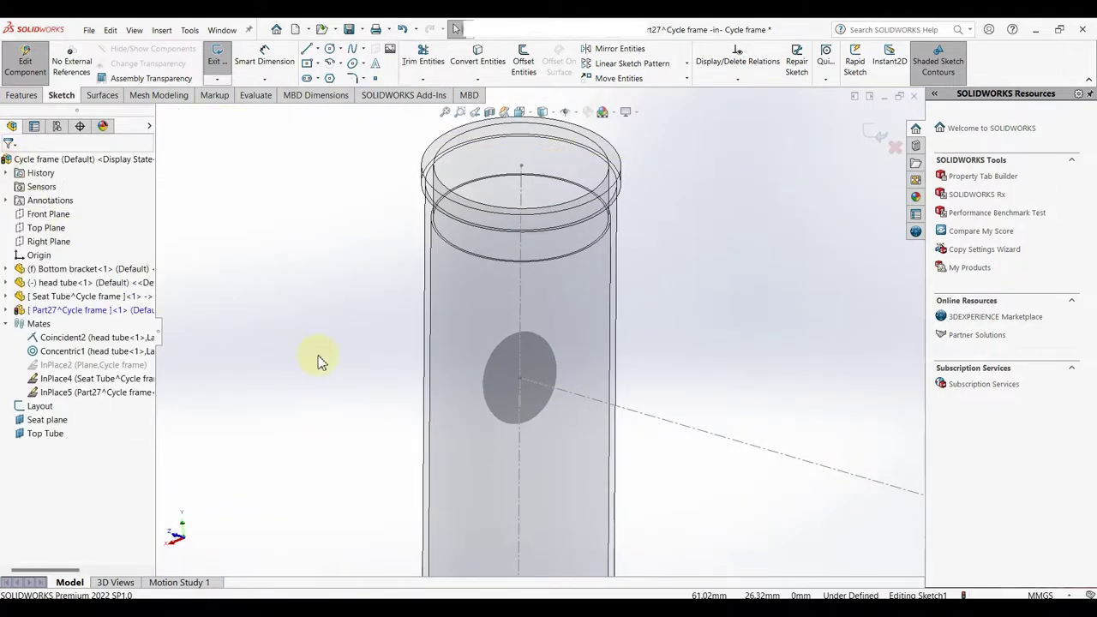
scroll(343, 377, up, 4)
scroll(572, 413, up, 2)
scroll(600, 416, down, 1)
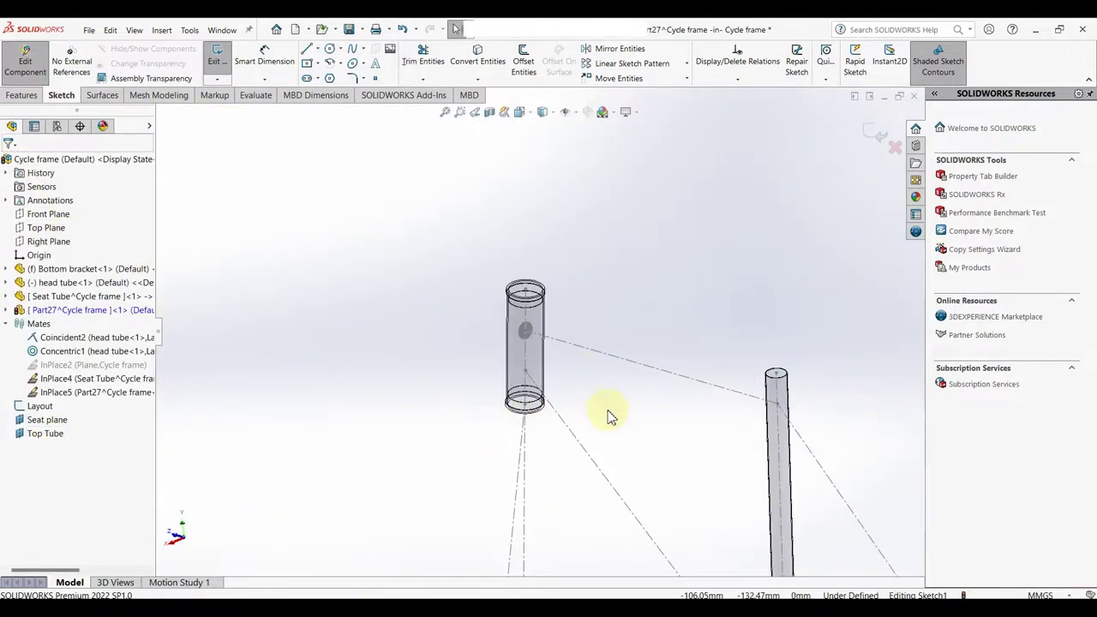
- Draw a new head-tube circle and dimension it to 25.40 mm diameter
right_click(611, 418)
scroll(576, 408, up, 1)
right_drag(576, 402, 580, 331)
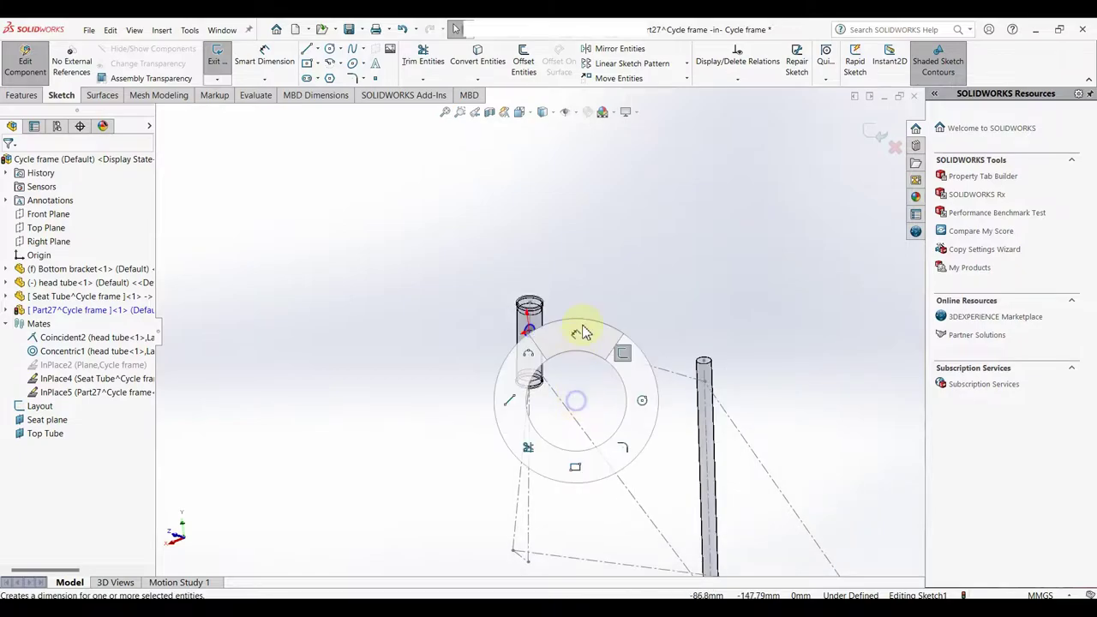
click(500, 337)
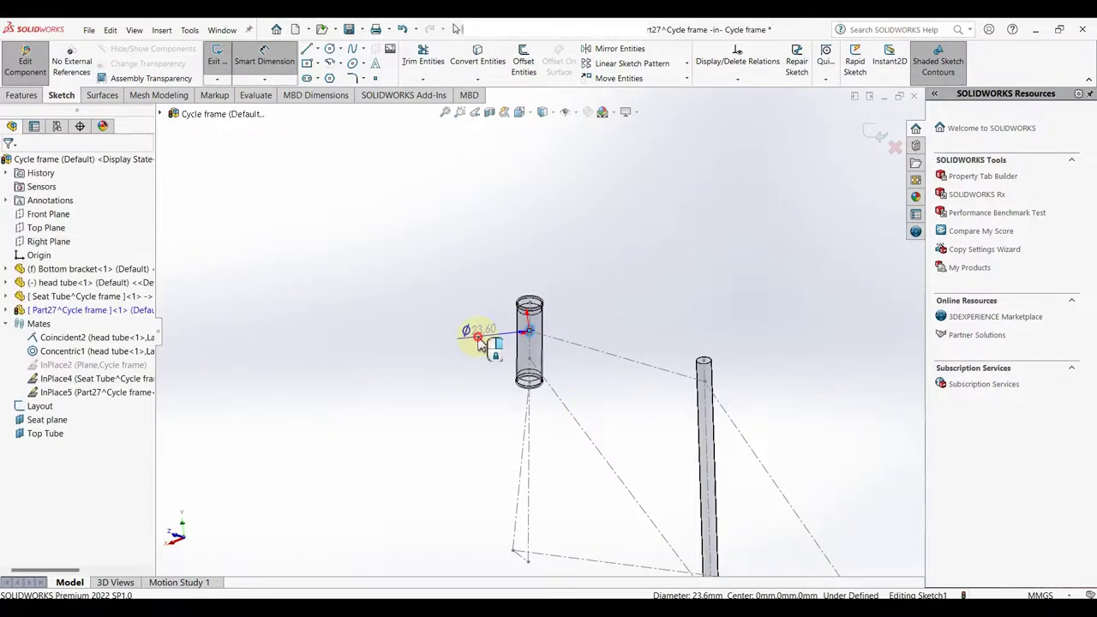
text(24)
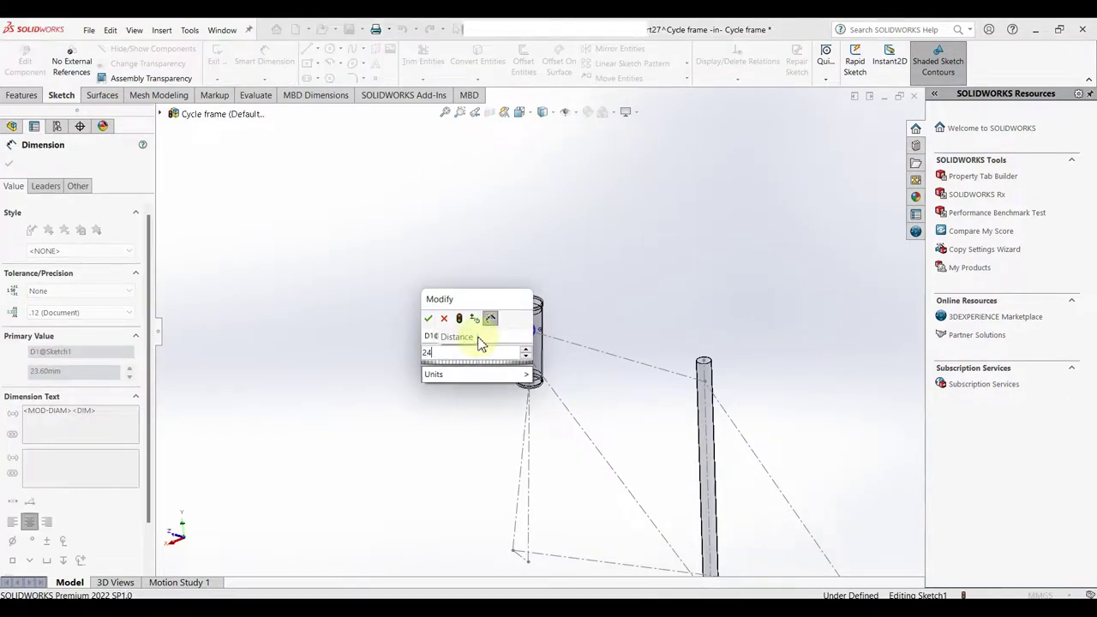
text(5.4)
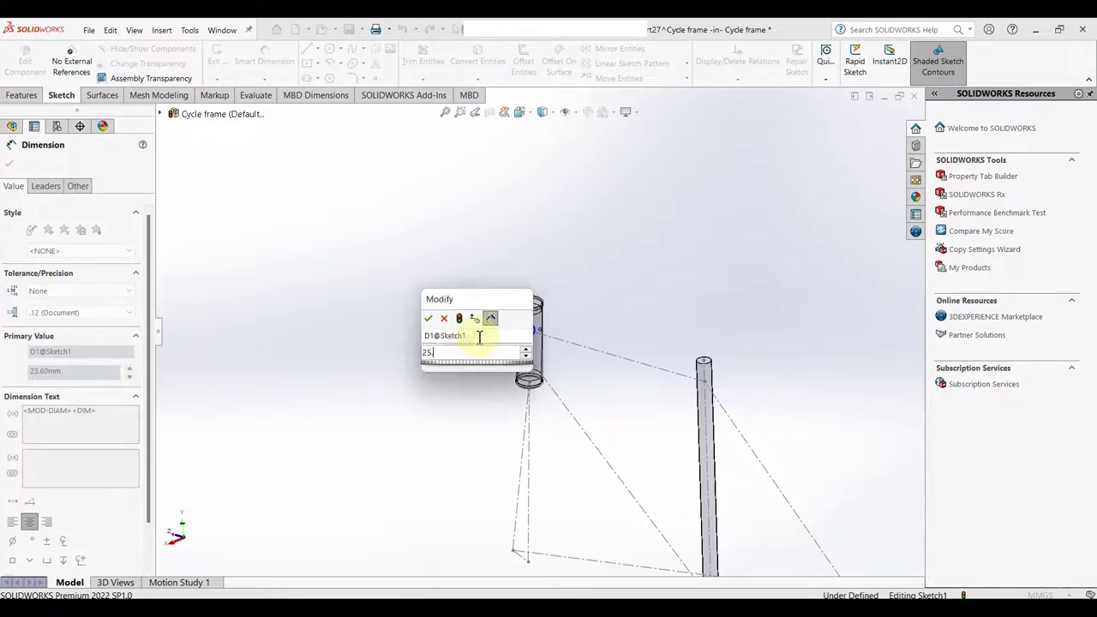
key(Return)
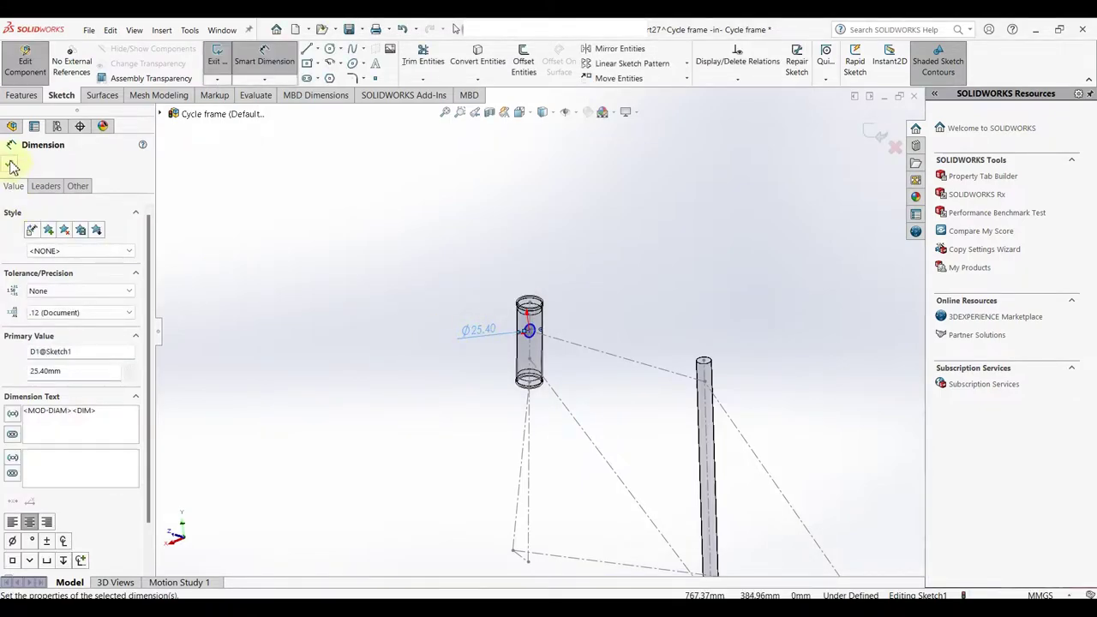
click(10, 163)
- Offset the head-tube circle 0.90 mm, flipped to the inside
click(523, 60)
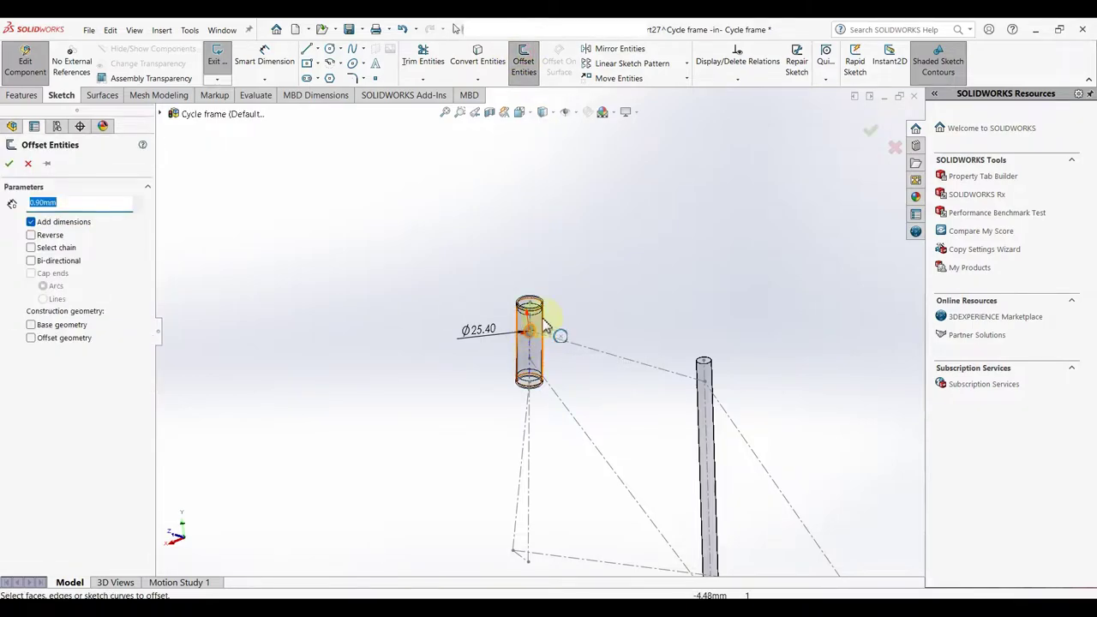
scroll(547, 328, down, 5)
click(493, 378)
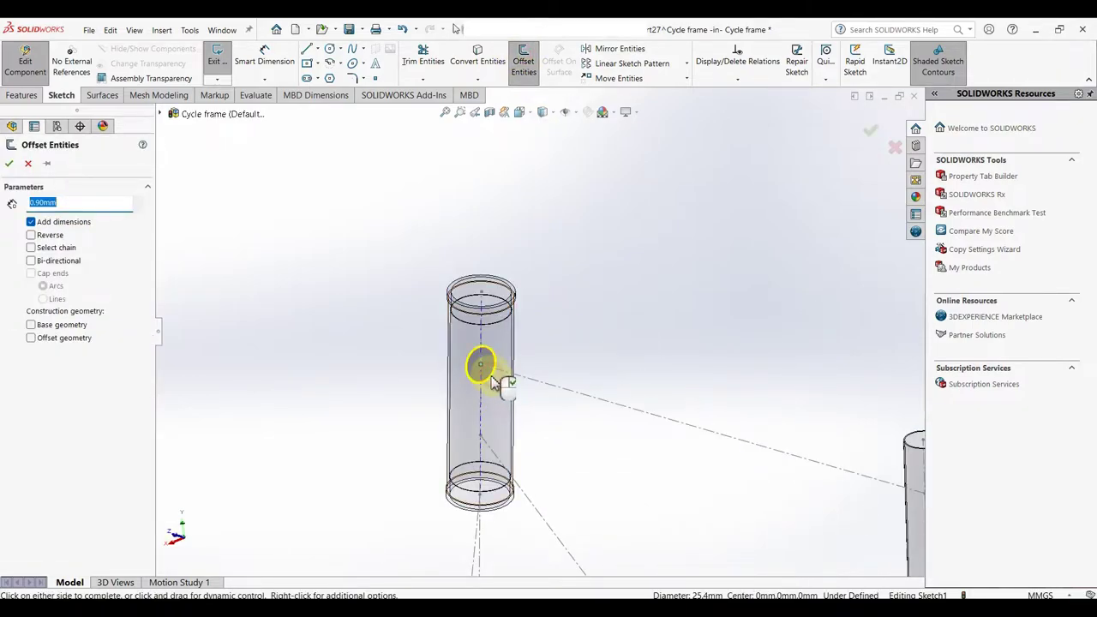
scroll(477, 385, down, 2)
scroll(477, 385, down, 2)
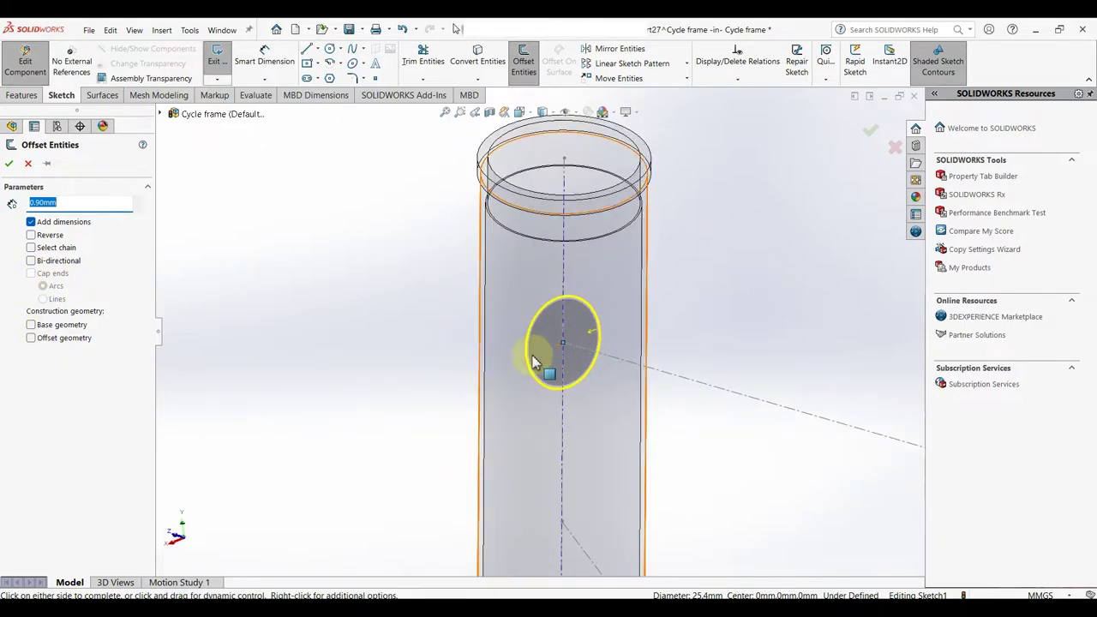
click(32, 235)
scroll(548, 300, down, 3)
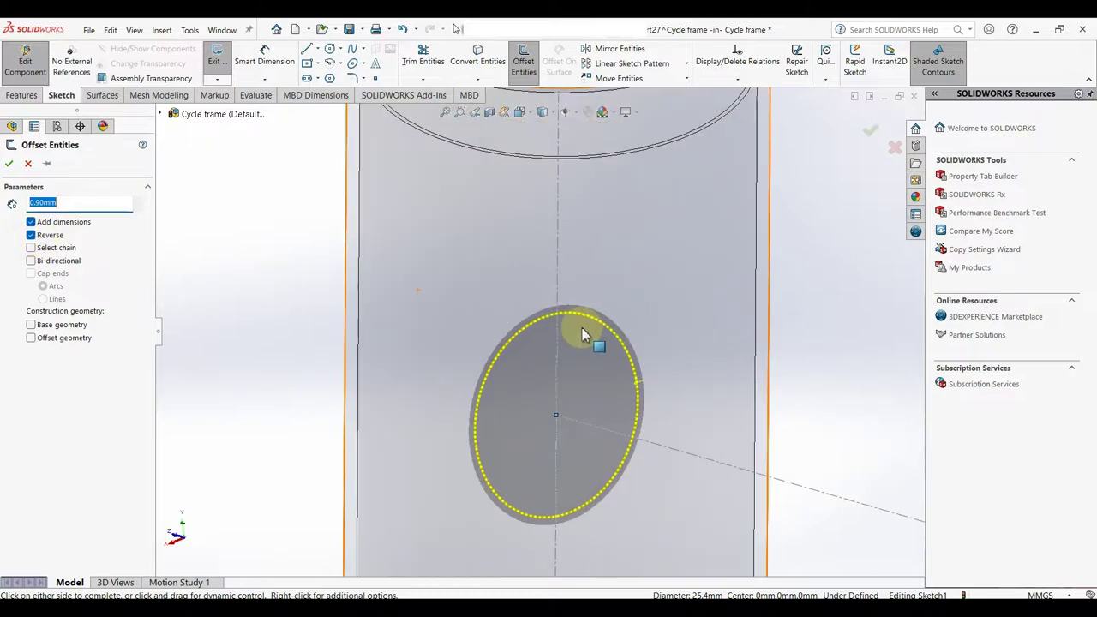
click(10, 165)
- Zoom out and orbit around the head tube to inspect the new ring
key(z)
key(z)
key(z)
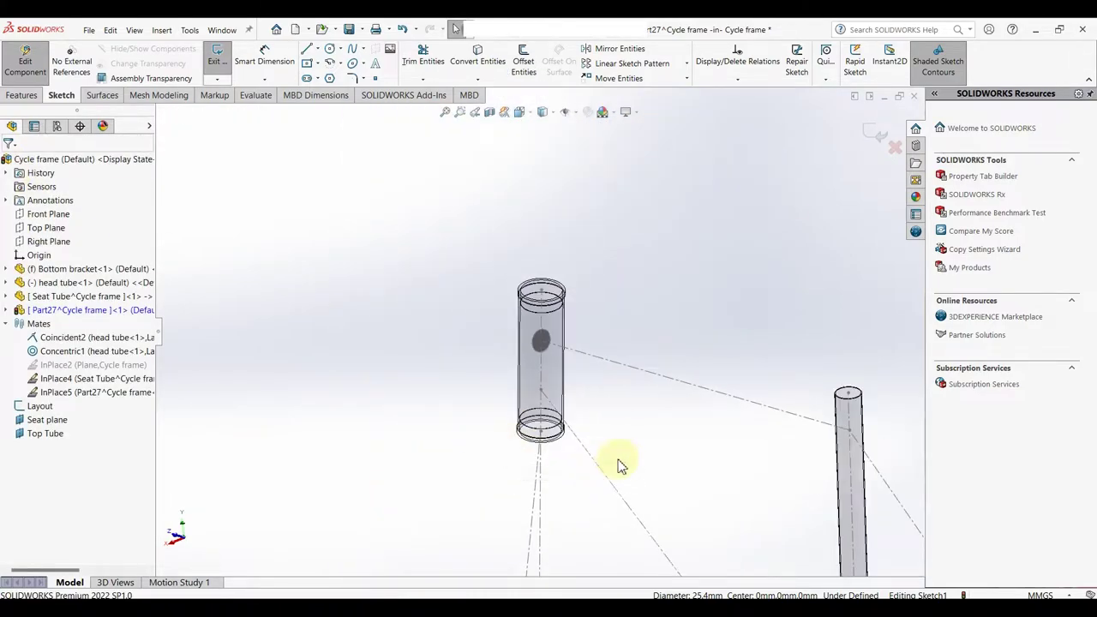
key(z)
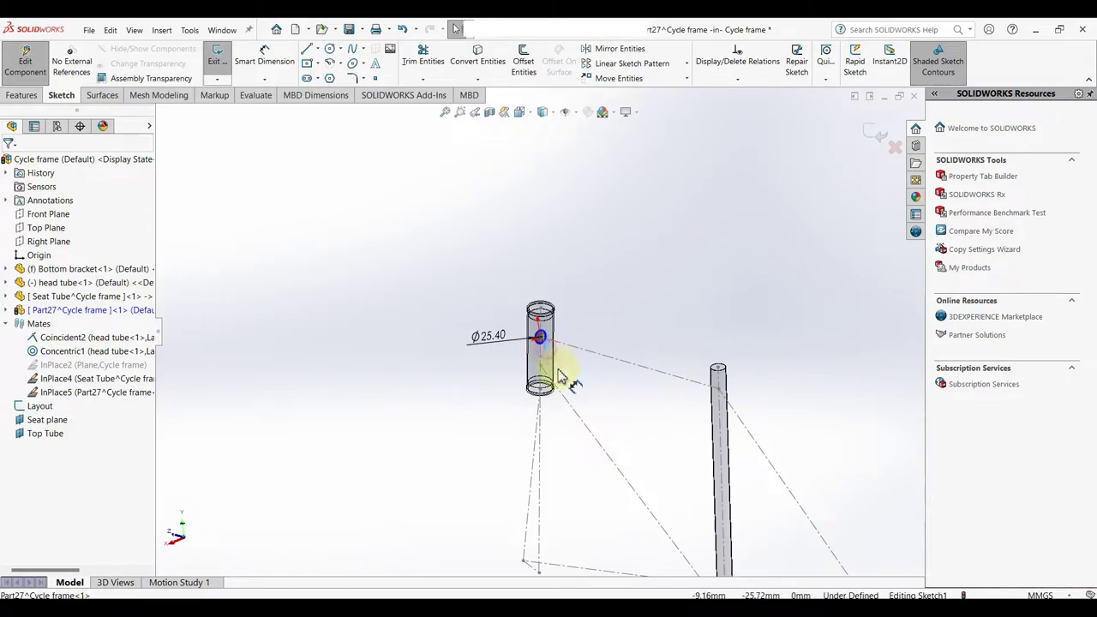
scroll(529, 350, down, 2)
scroll(566, 338, down, 3)
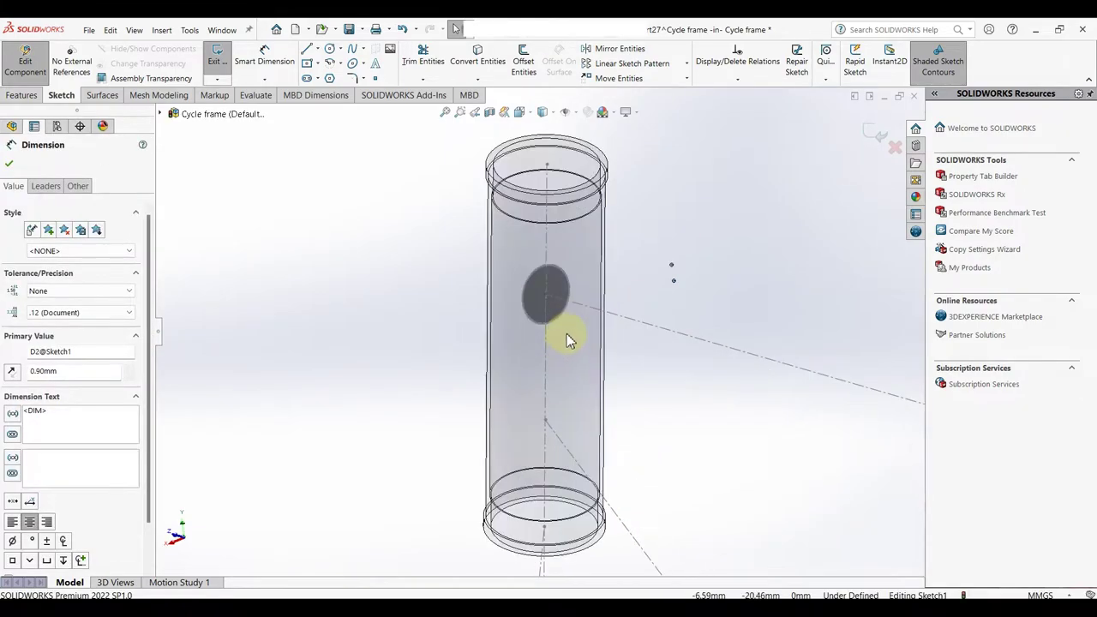
scroll(557, 323, up, 2)
scroll(575, 361, up, 3)
middle_drag(574, 362, 589, 383)
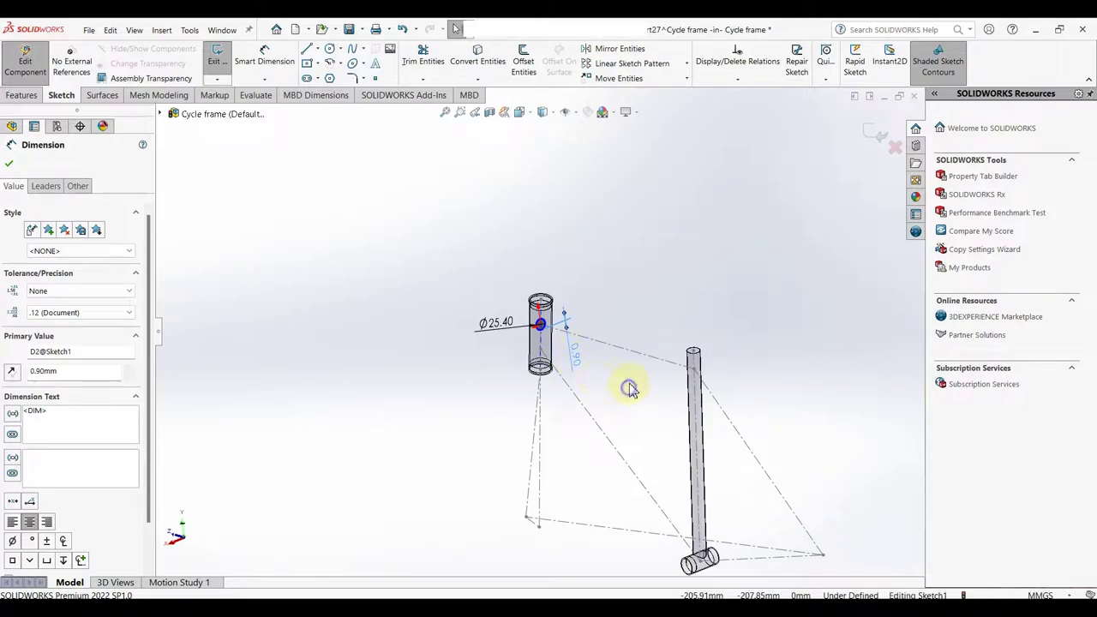
right_drag(630, 388, 632, 367)
middle_drag(632, 367, 568, 372)
scroll(602, 353, down, 3)
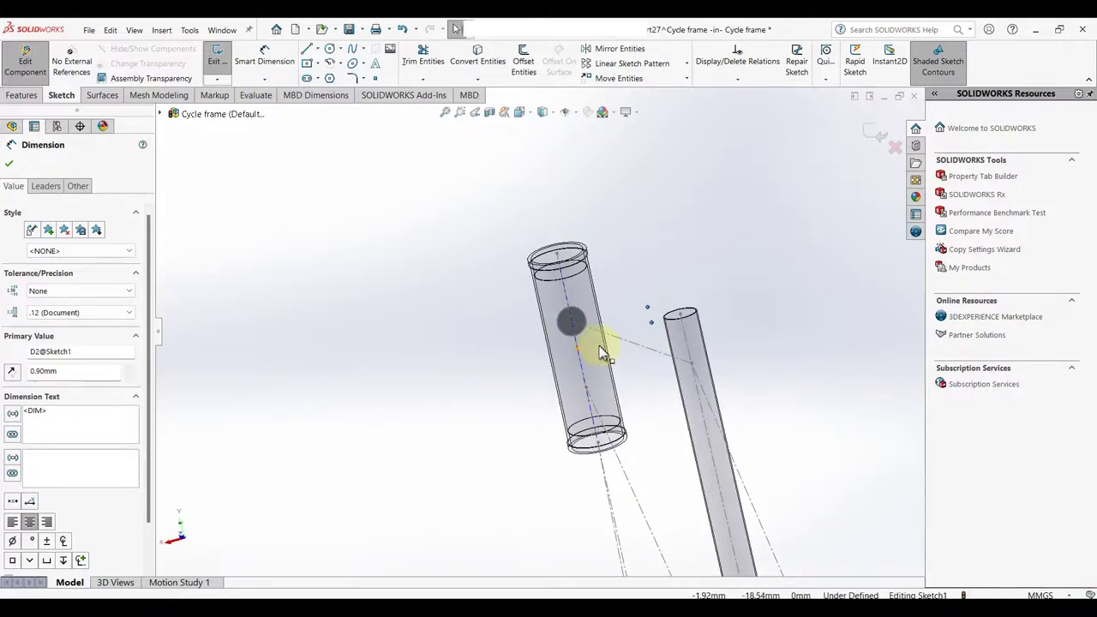
scroll(602, 353, up, 2)
- Check the circle's diameter dimension, centre point and outline, then view the whole frame sketch
click(570, 324)
click(556, 329)
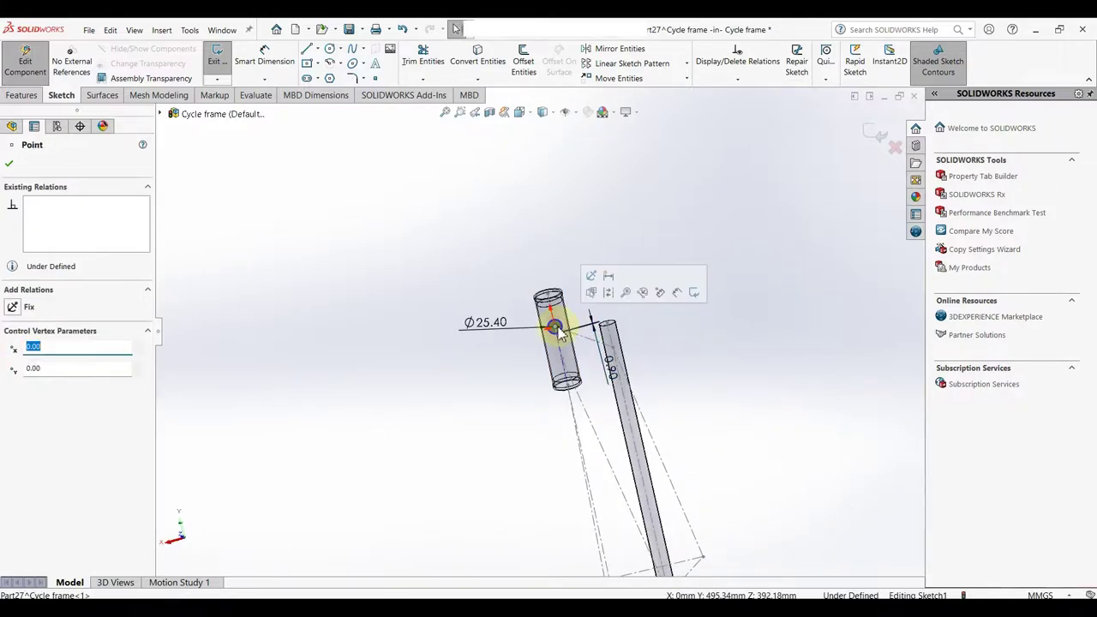
scroll(558, 332, down, 2)
scroll(549, 329, down, 3)
scroll(536, 336, down, 3)
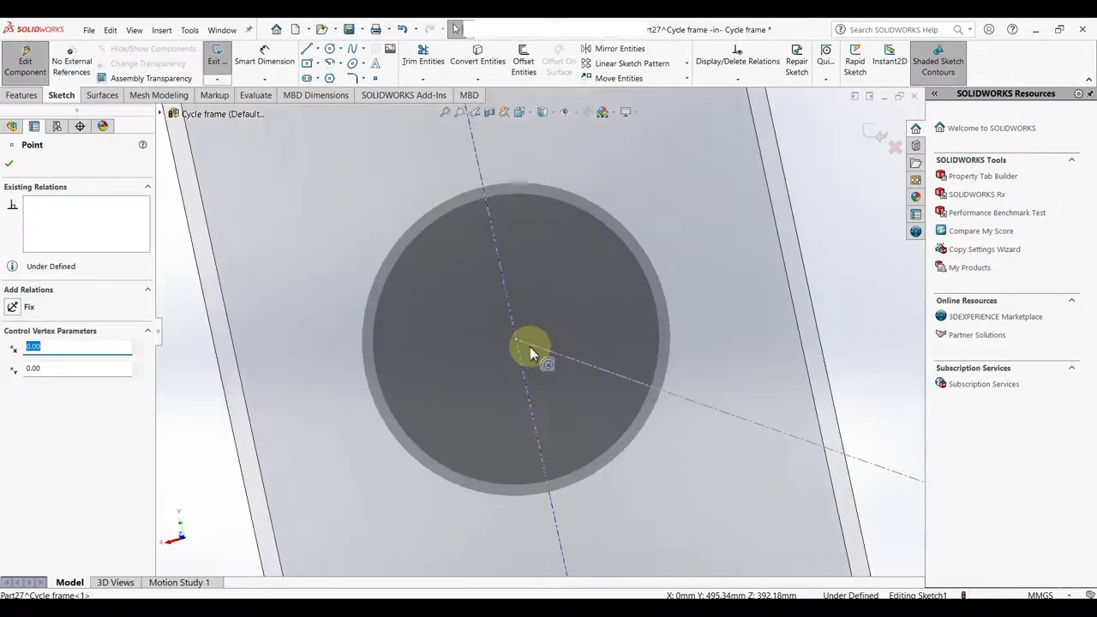
scroll(515, 344, down, 3)
scroll(509, 343, up, 5)
click(608, 252)
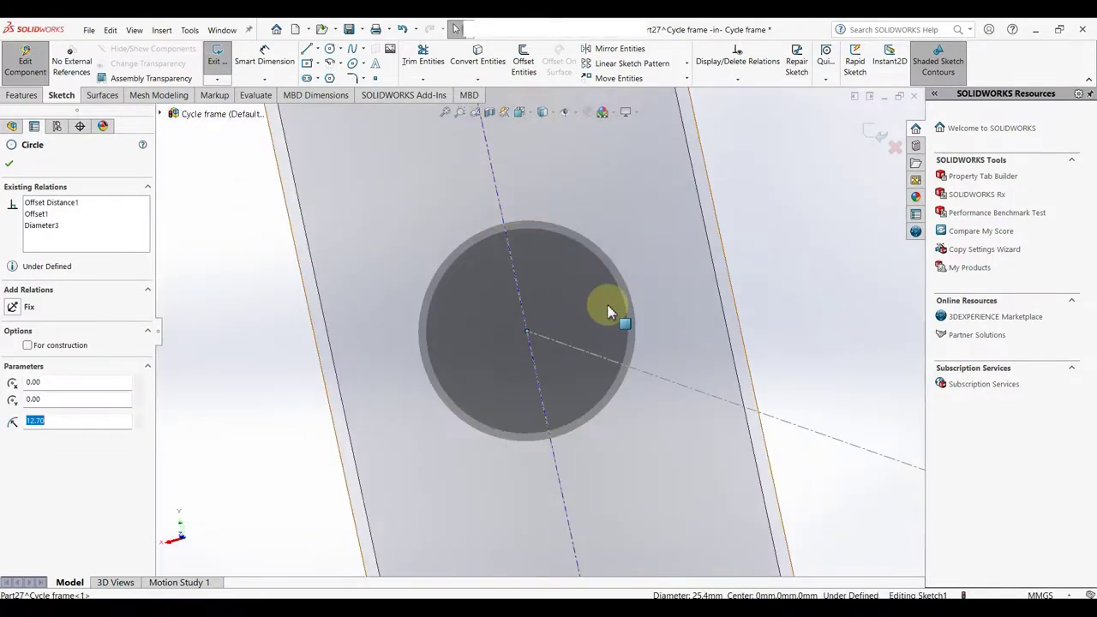
scroll(652, 343, up, 10)
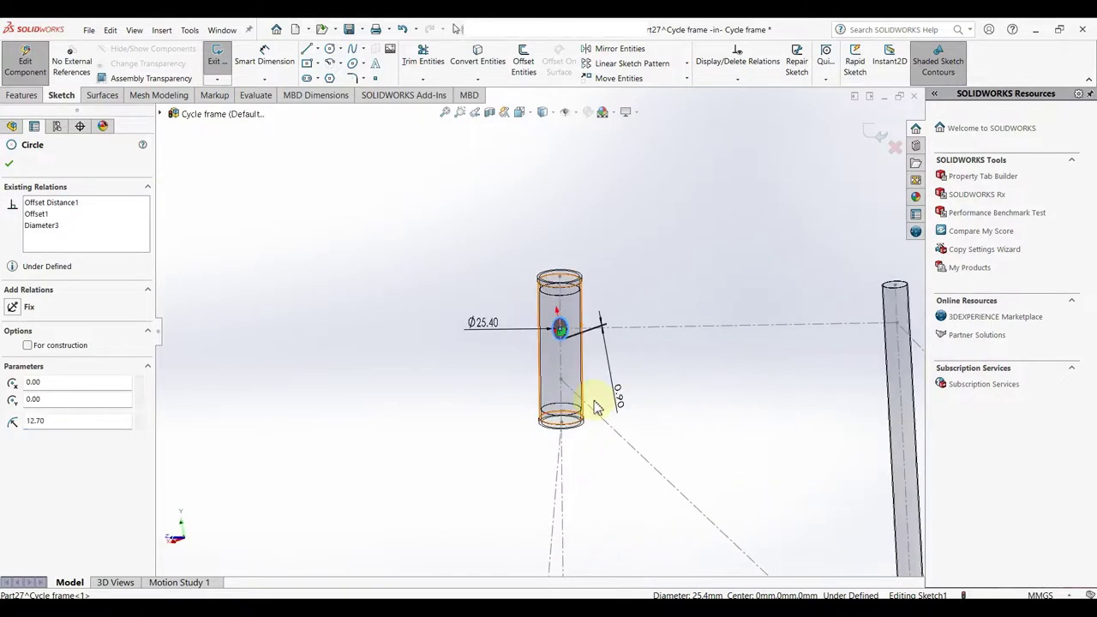
click(408, 392)
scroll(428, 387, up, 2)
mouse_move(639, 387)
middle_down()
mouse_move(654, 368)
mouse_move(684, 399)
middle_up()
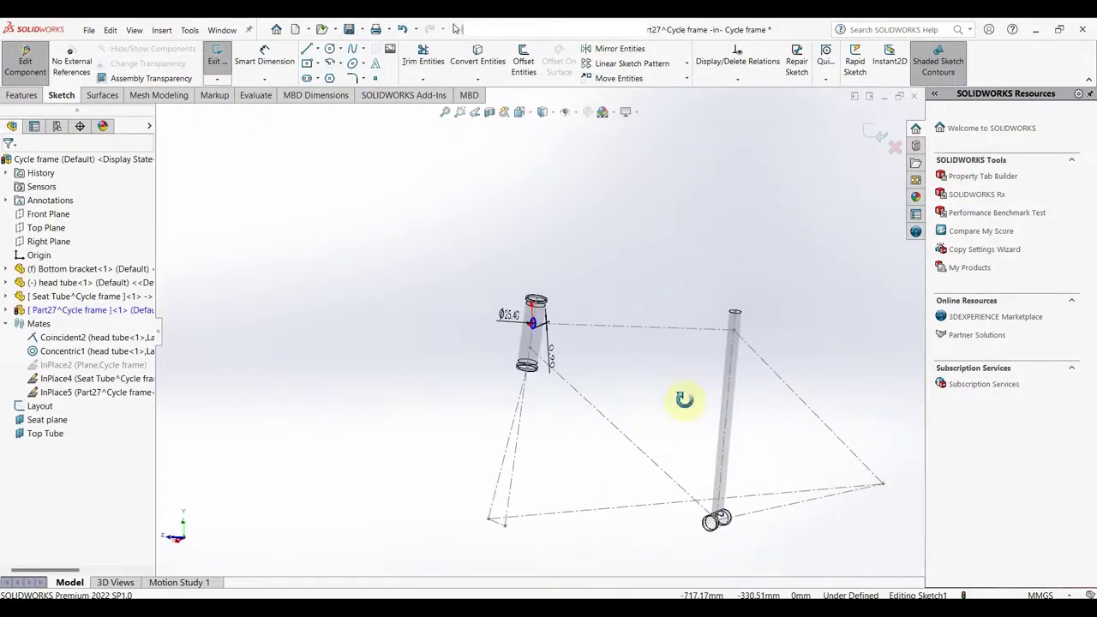
- Start extruding the circle with a 10 mm depth and a reversed From Offset start
click(21, 95)
click(227, 66)
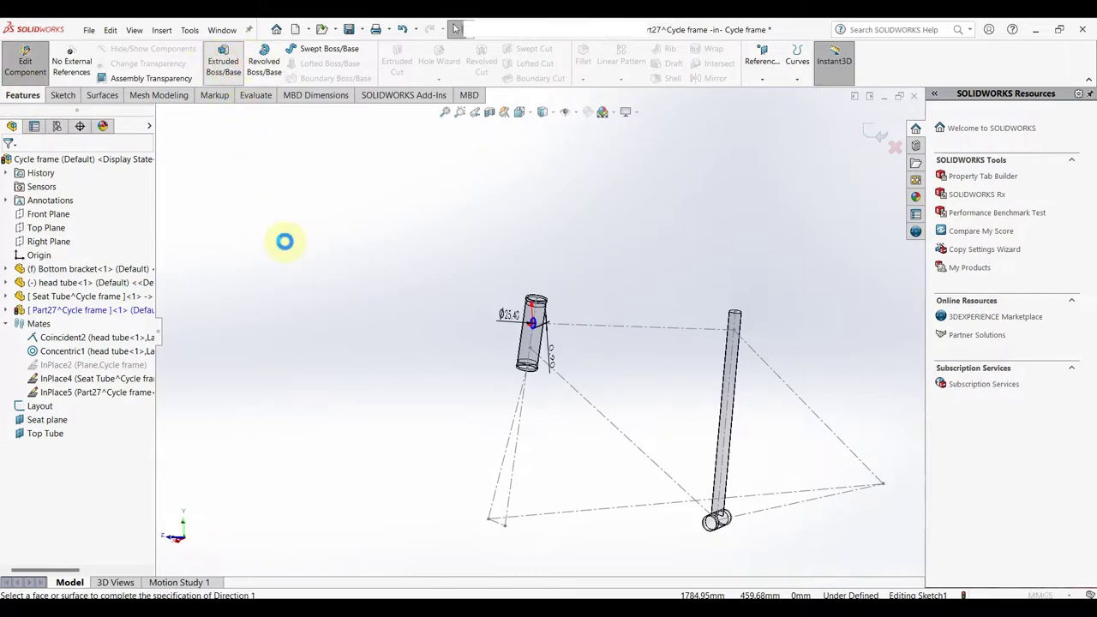
click(75, 243)
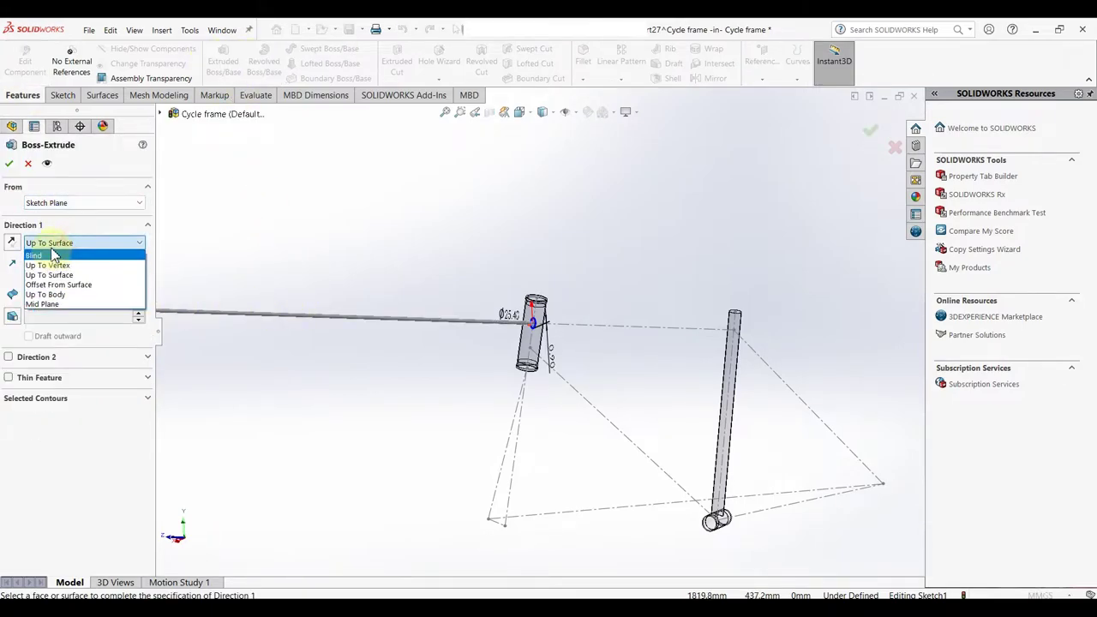
click(54, 250)
click(75, 243)
click(49, 253)
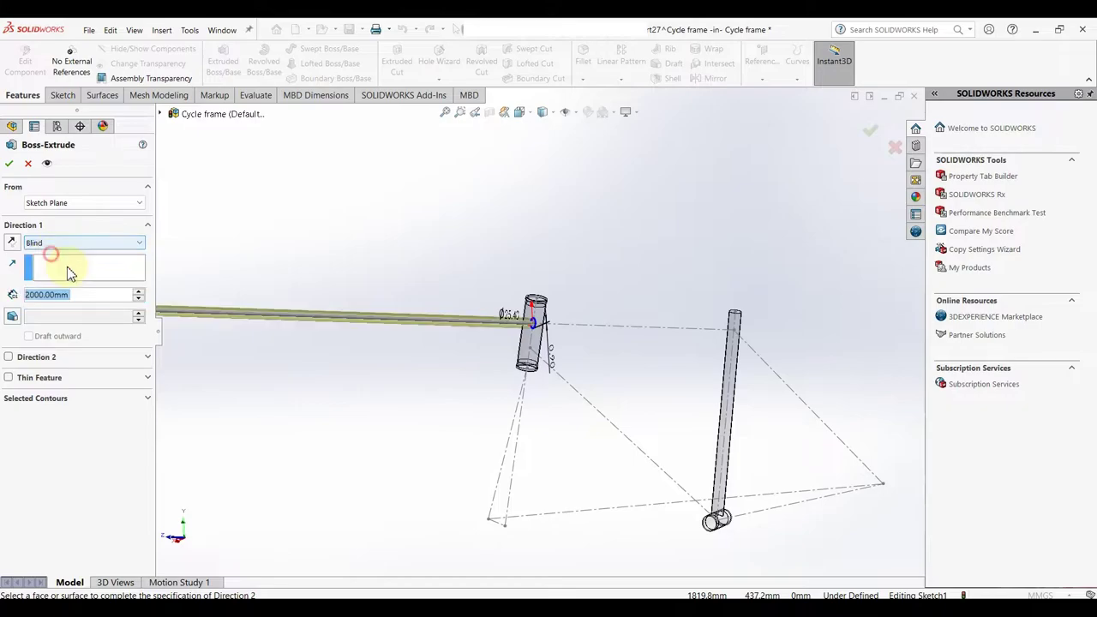
text(1)
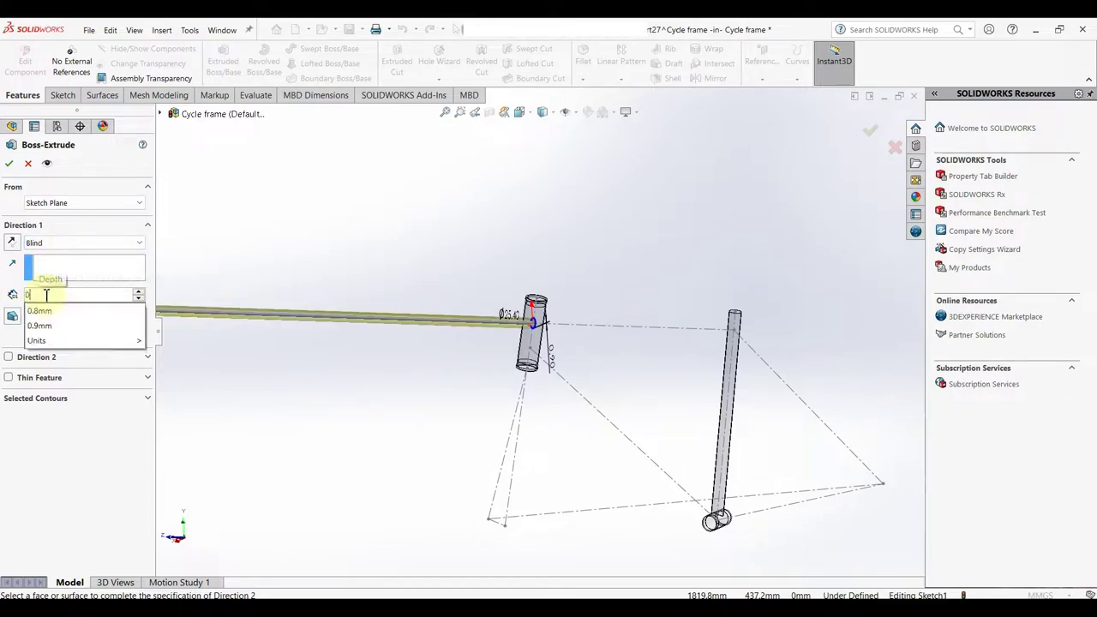
text(0)
key(Return)
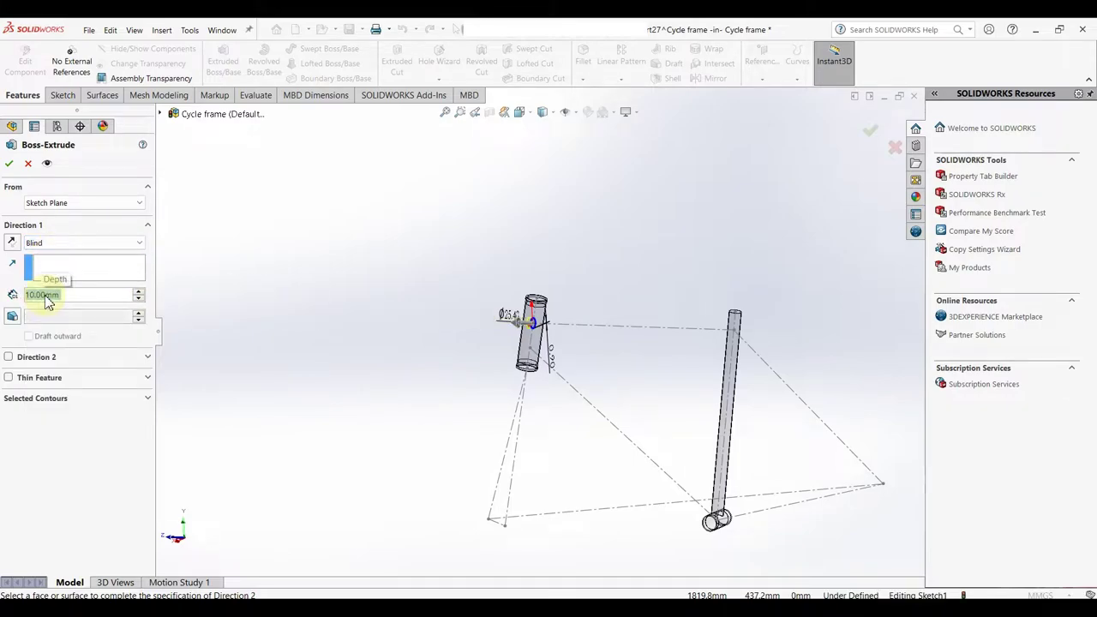
click(60, 202)
click(59, 239)
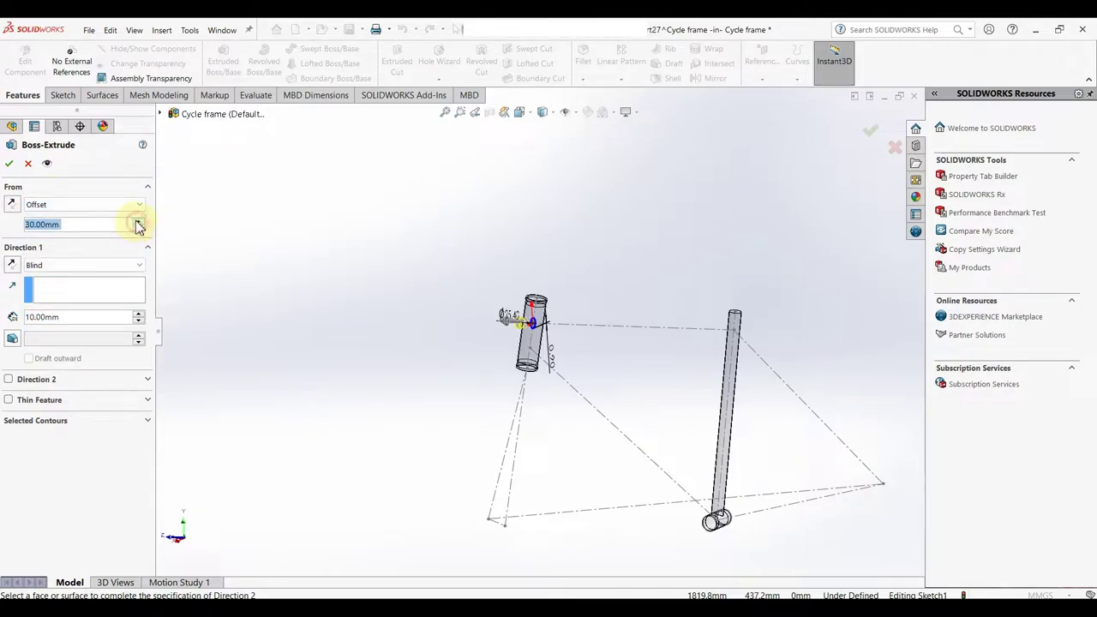
click(12, 206)
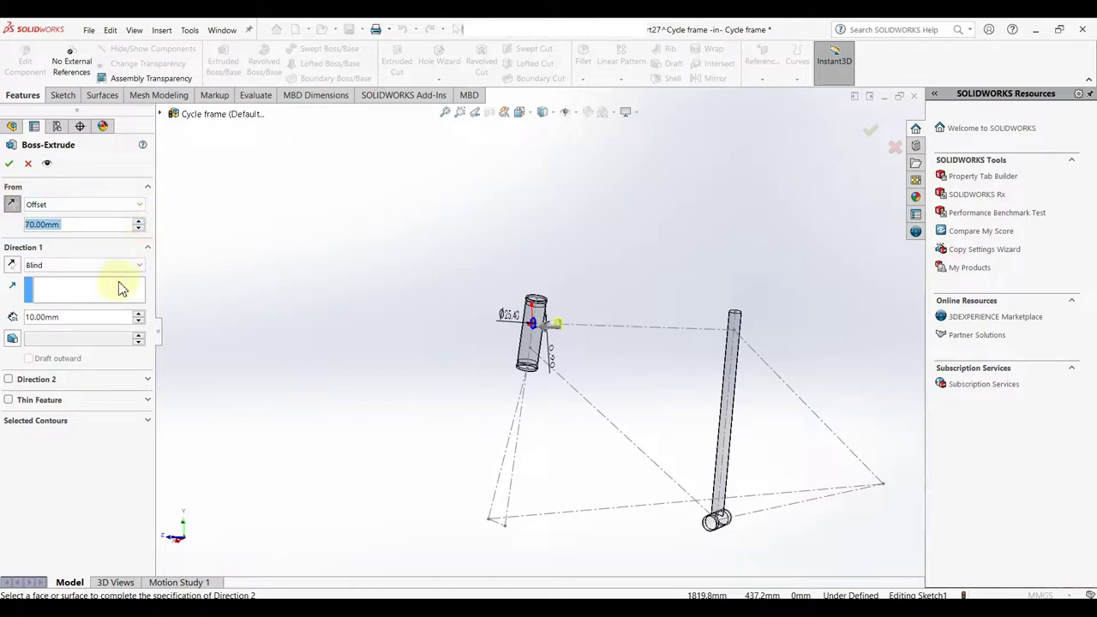
- End Direction 1 Up To Surface at the head tube face
click(85, 265)
click(76, 302)
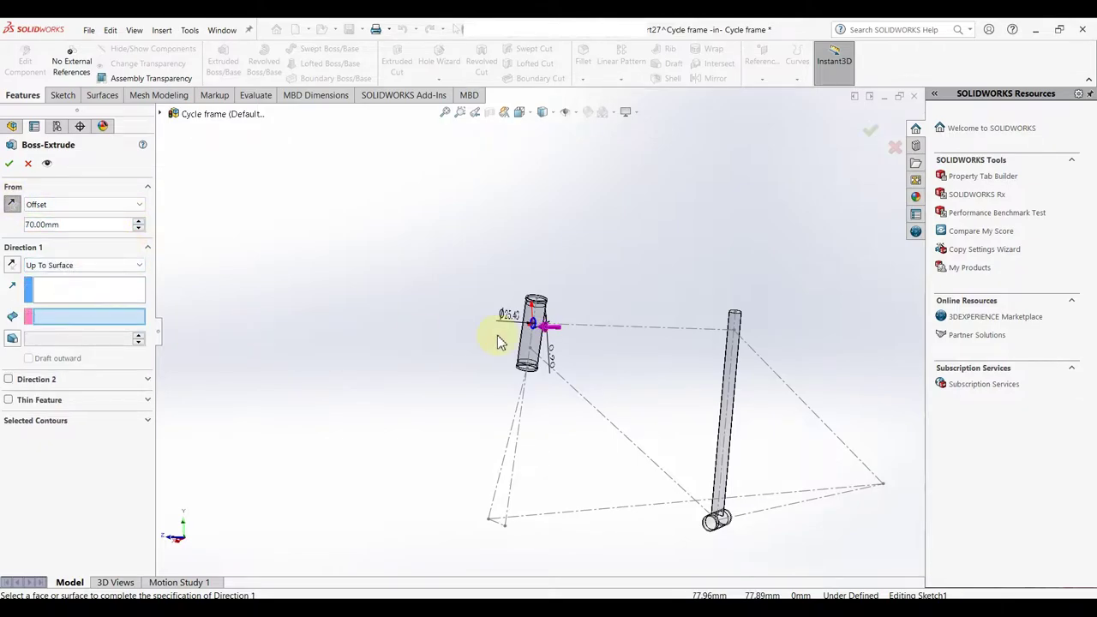
click(533, 346)
scroll(536, 346, down, 5)
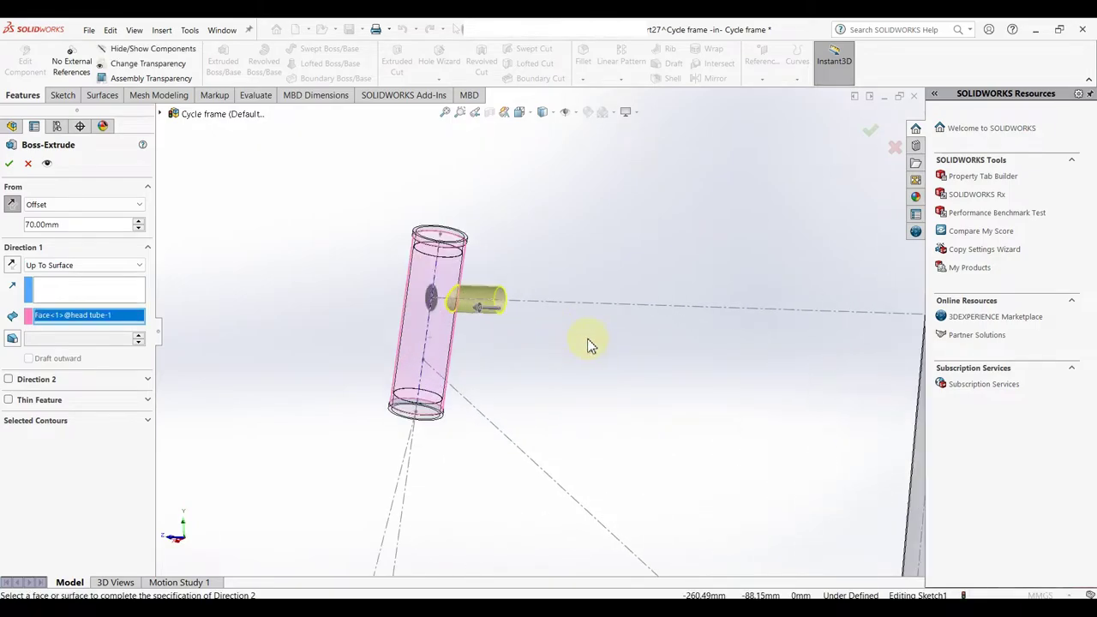
middle_drag(588, 343, 569, 397)
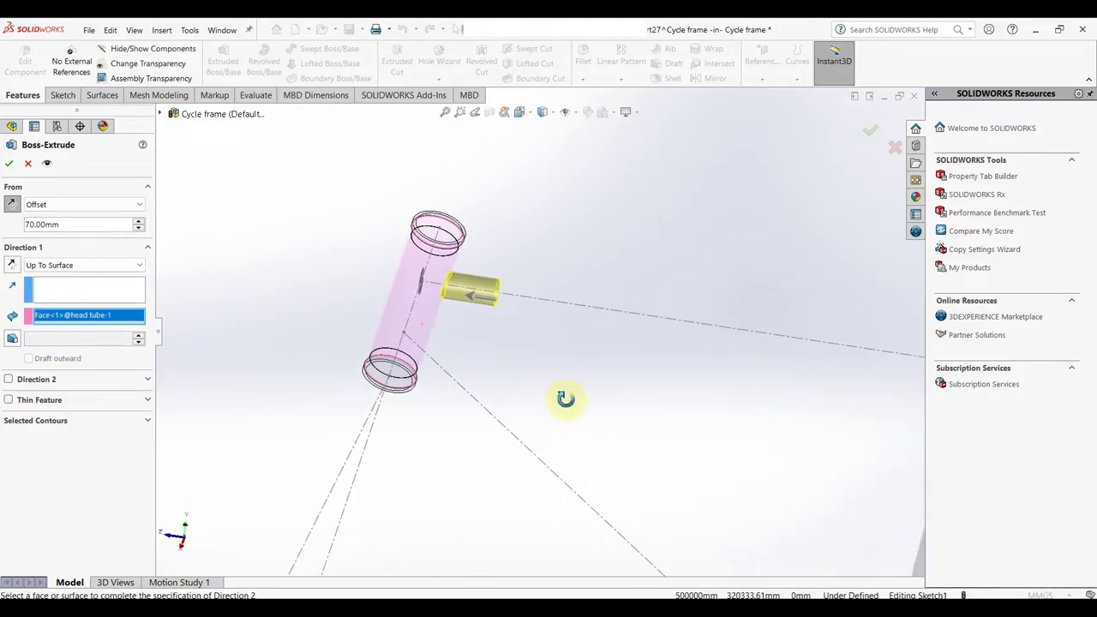
- Add Direction 2 Up To Surface at the seat tube face and accept the top tube
click(9, 380)
click(103, 395)
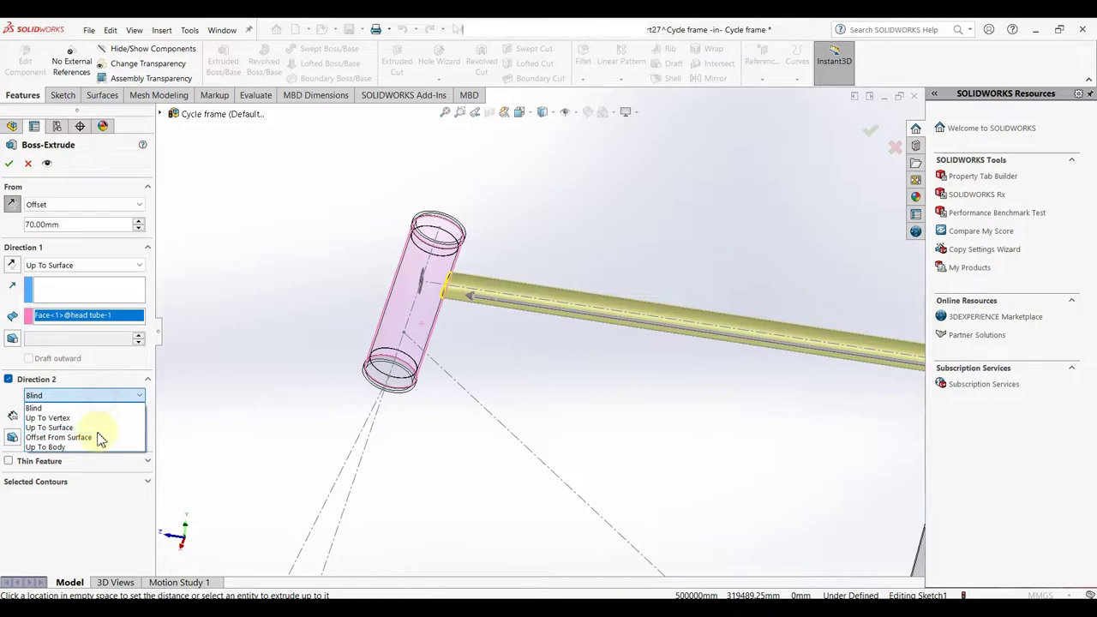
click(86, 428)
scroll(549, 343, up, 5)
mouse_move(675, 399)
middle_down()
mouse_move(661, 381)
mouse_move(593, 363)
mouse_move(561, 391)
middle_up()
click(656, 359)
click(11, 168)
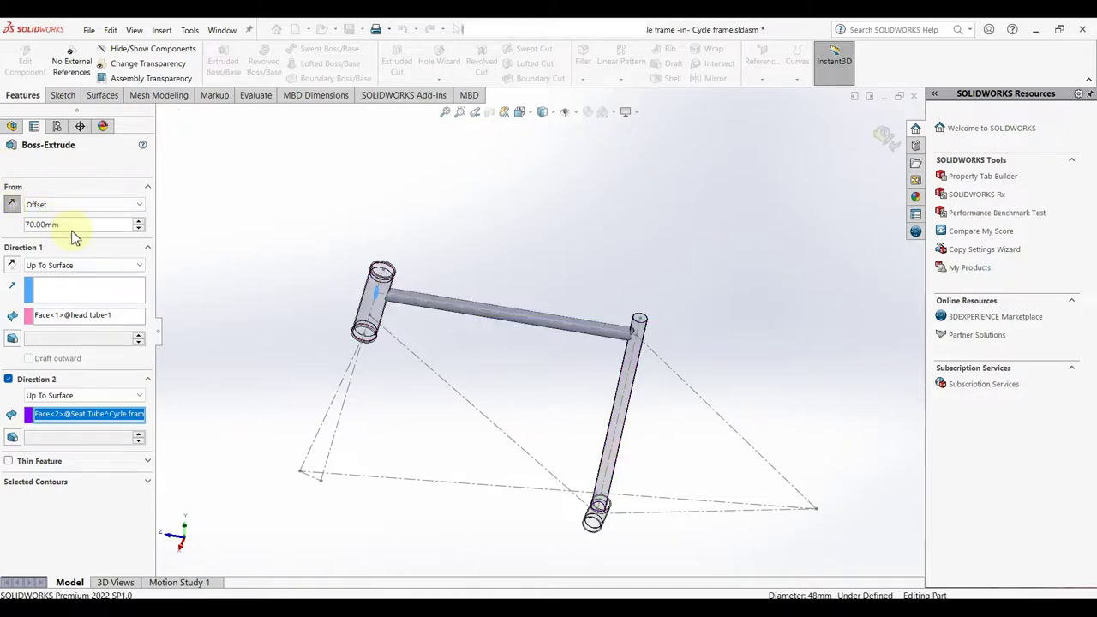
- Exit Edit Component and orbit the Cycle frame to view head, top and seat tubes
click(883, 137)
middle_drag(612, 392, 561, 305)
mouse_move(613, 252)
middle_down()
mouse_move(532, 341)
mouse_move(540, 358)
mouse_move(592, 274)
mouse_move(580, 331)
middle_up()
scroll(544, 372, down, 2)
scroll(519, 386, up, 3)
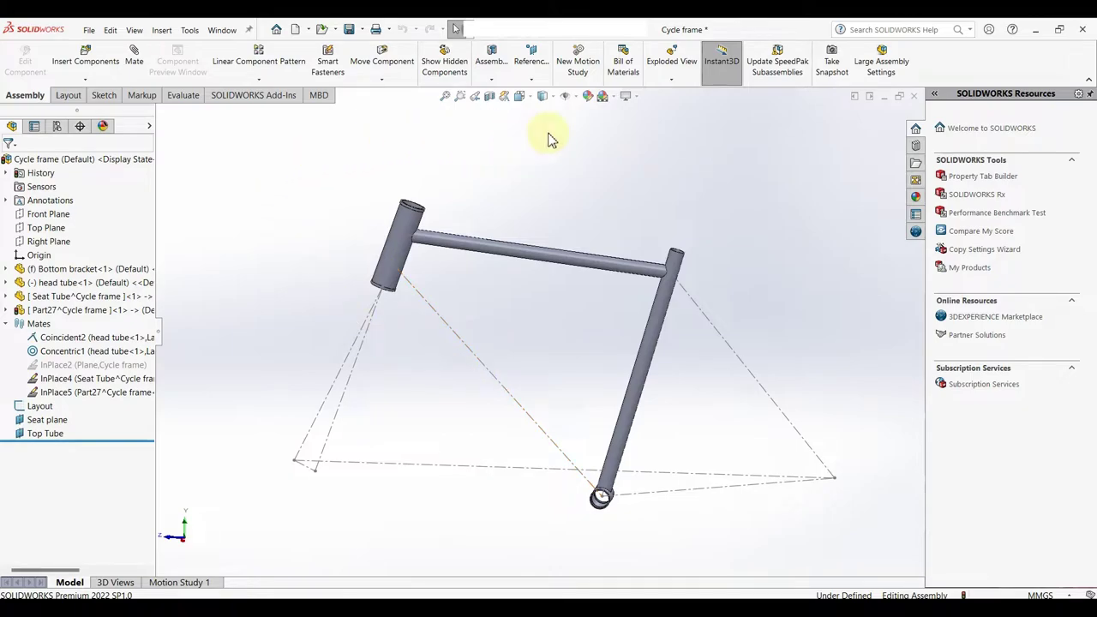
- Create PLANE6 perpendicular to the down-tube line Line9@Layout, through head-tube point Point11@Layout
click(532, 81)
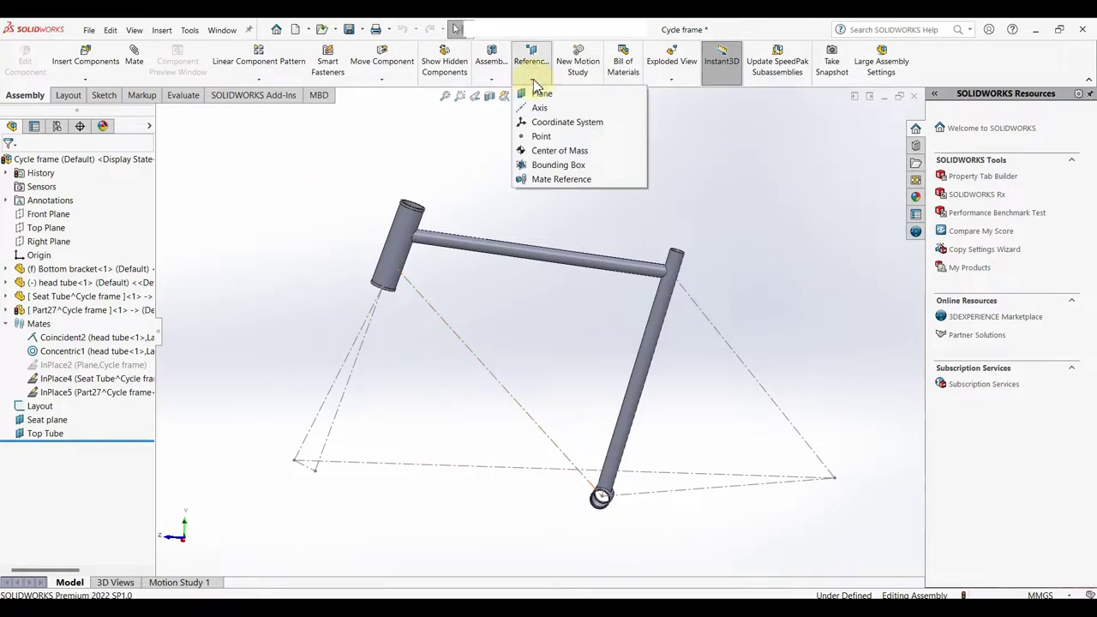
click(540, 93)
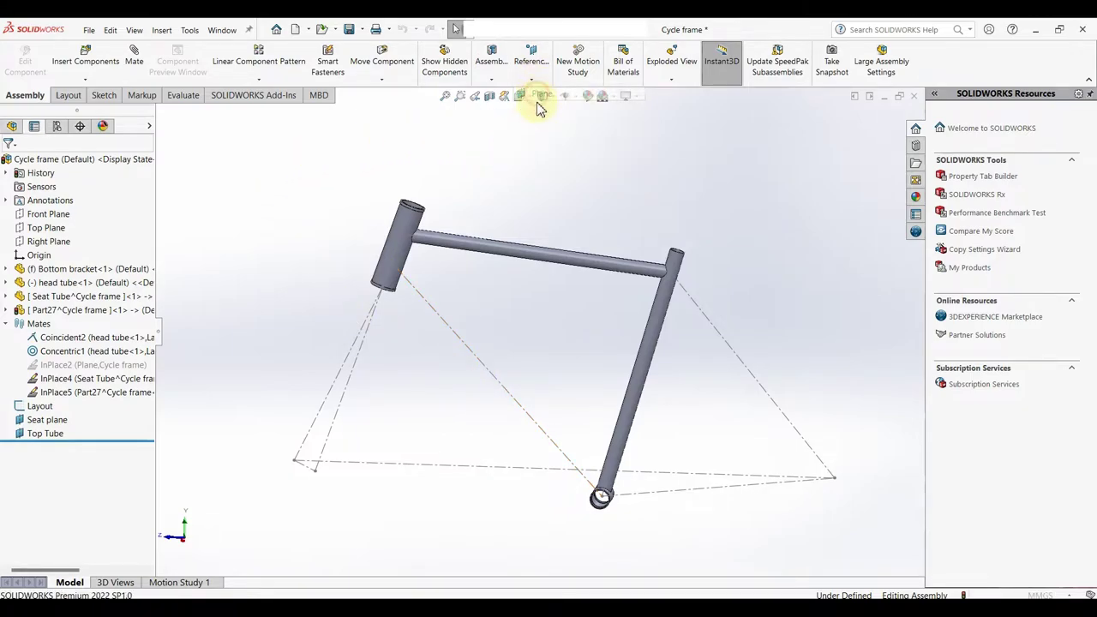
click(483, 363)
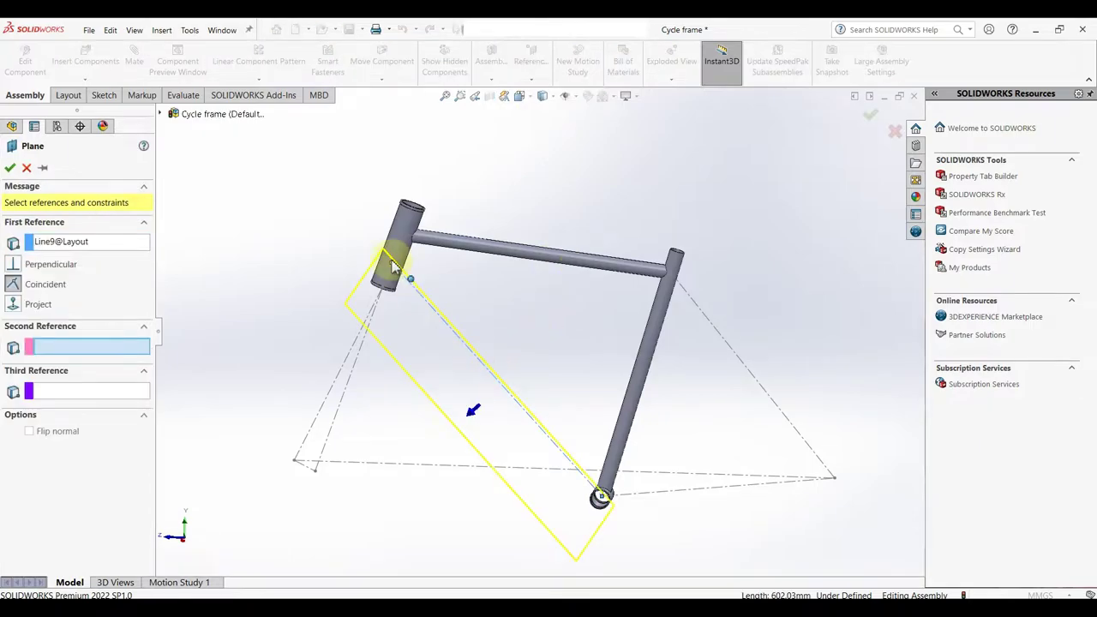
scroll(605, 502, down, 4)
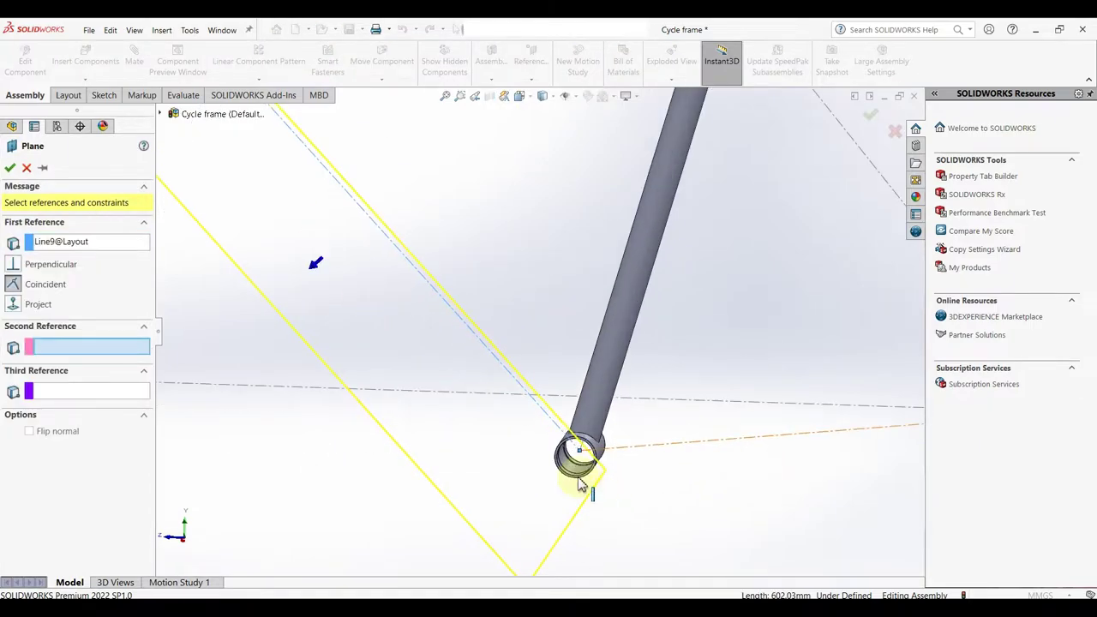
scroll(407, 278, up, 4)
scroll(332, 158, down, 4)
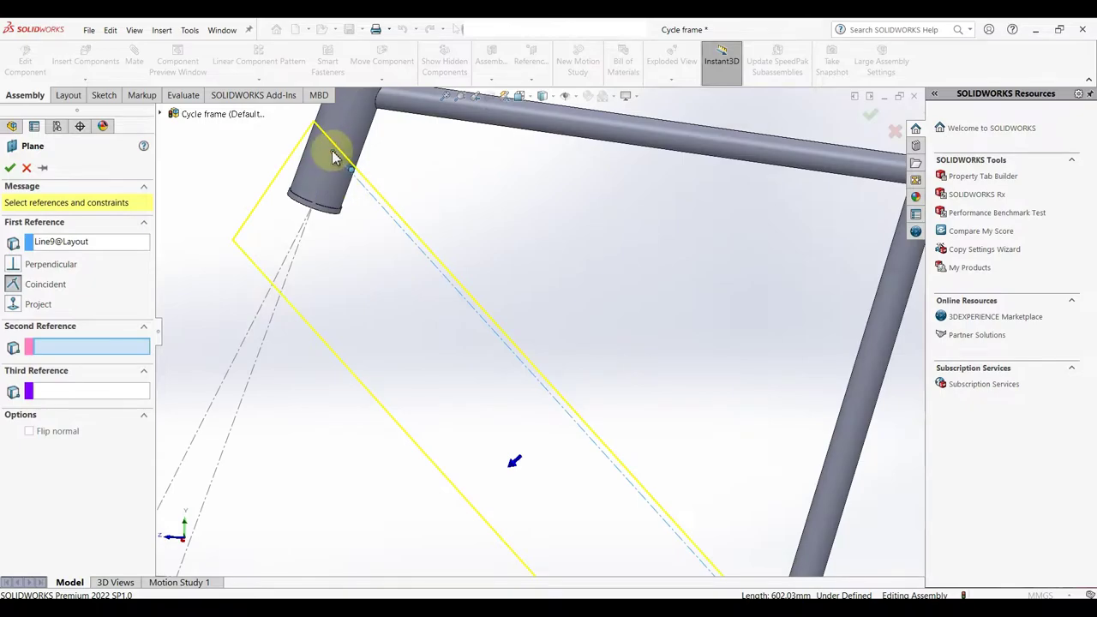
click(351, 169)
scroll(415, 263, up, 4)
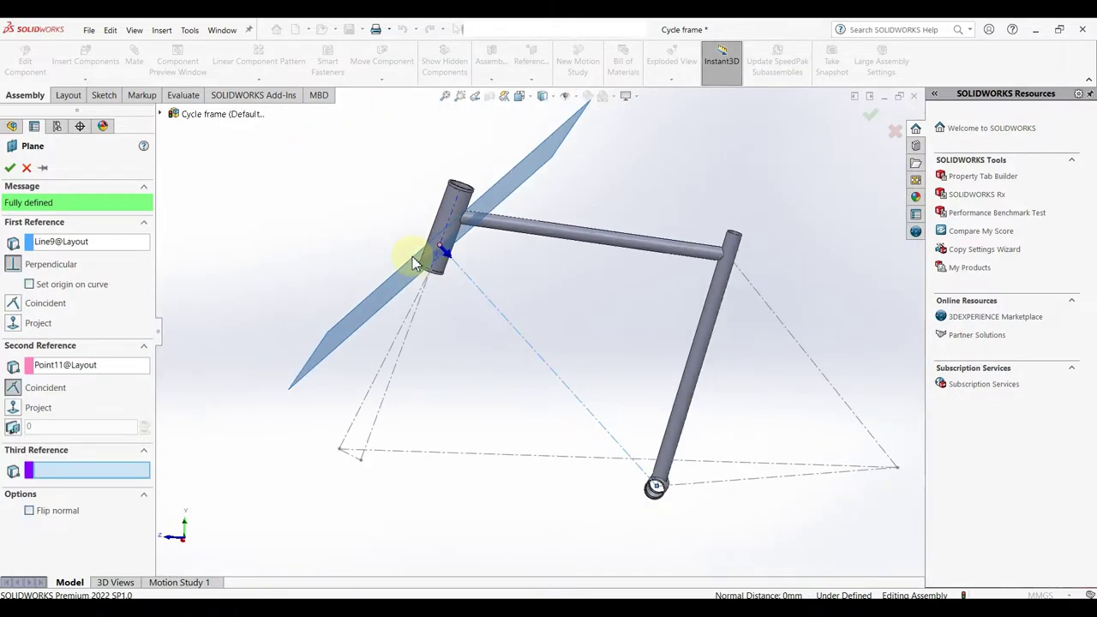
click(10, 169)
- Start renaming PLANE6 in the FeatureManager tree to Down tube
right_click(44, 448)
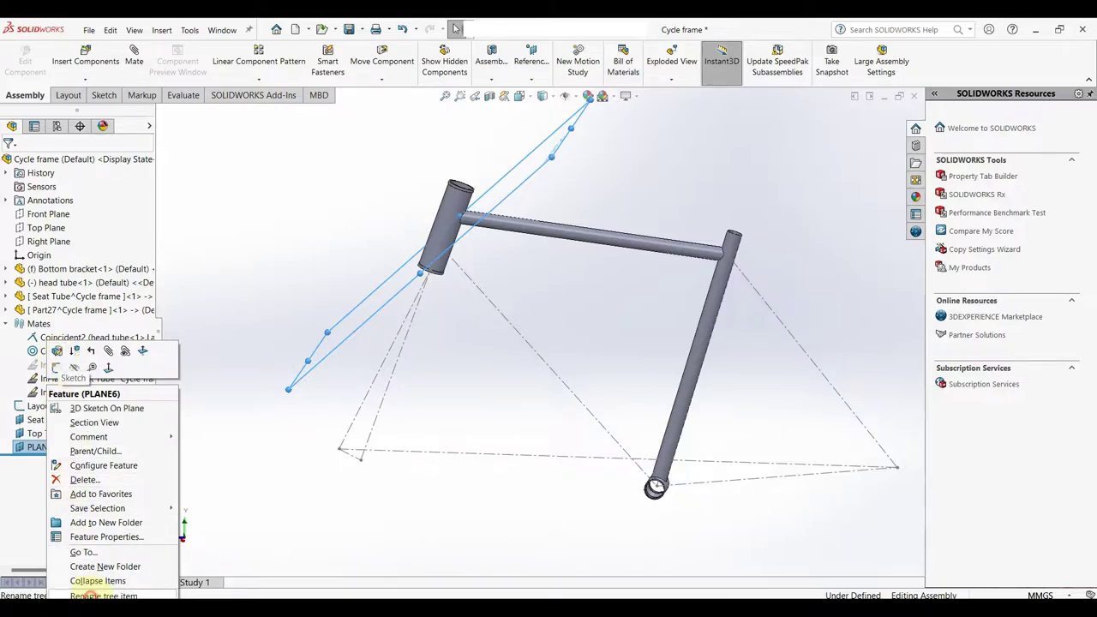
click(90, 595)
text(Down tube)
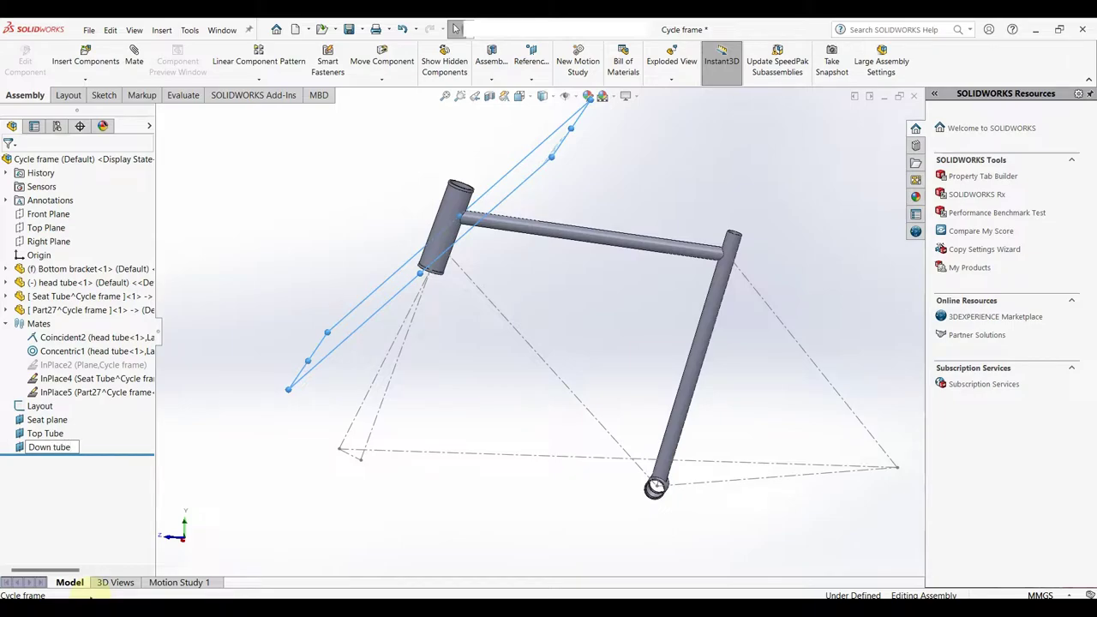
- Confirm the new plane's name as Down tube and deselect it
key(Return)
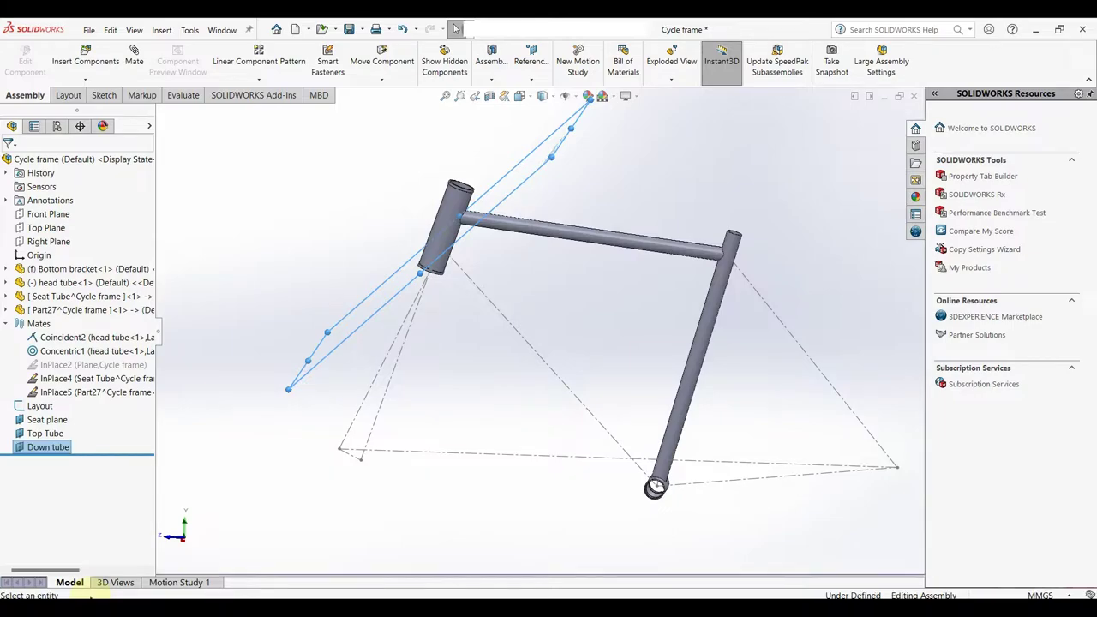
click(193, 420)
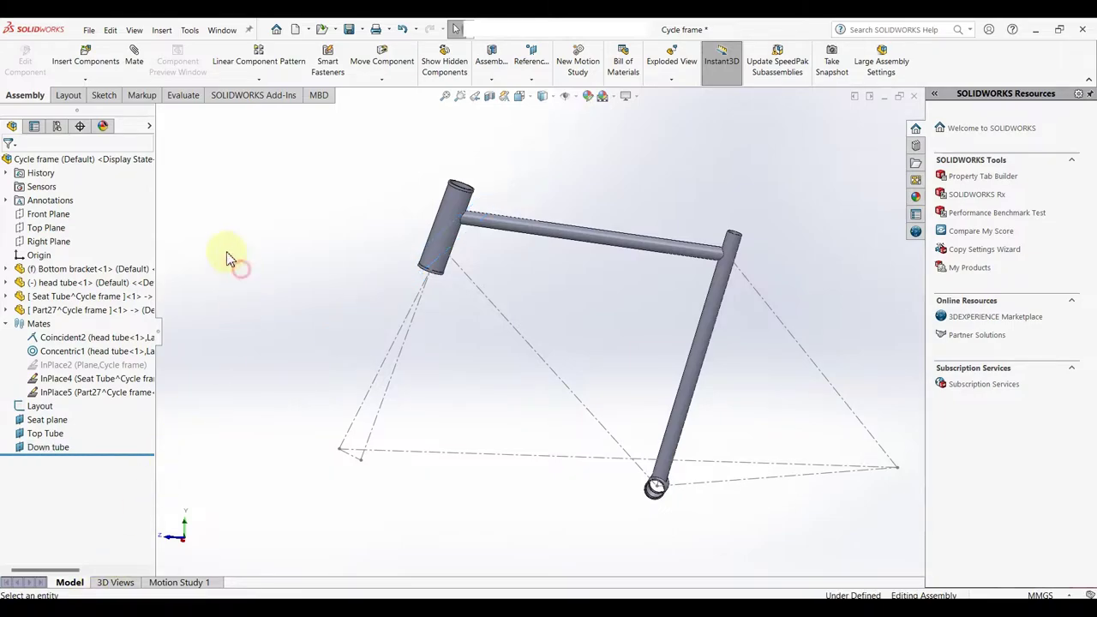
click(97, 81)
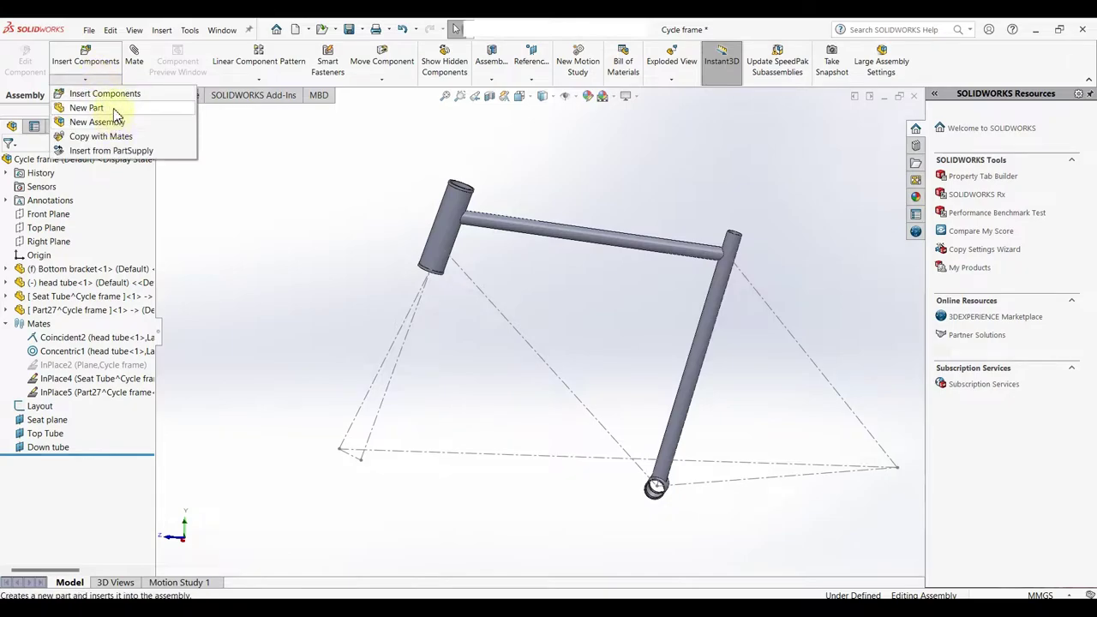
- Rename the Part27 component to Top Tube in the assembly tree
click(60, 310)
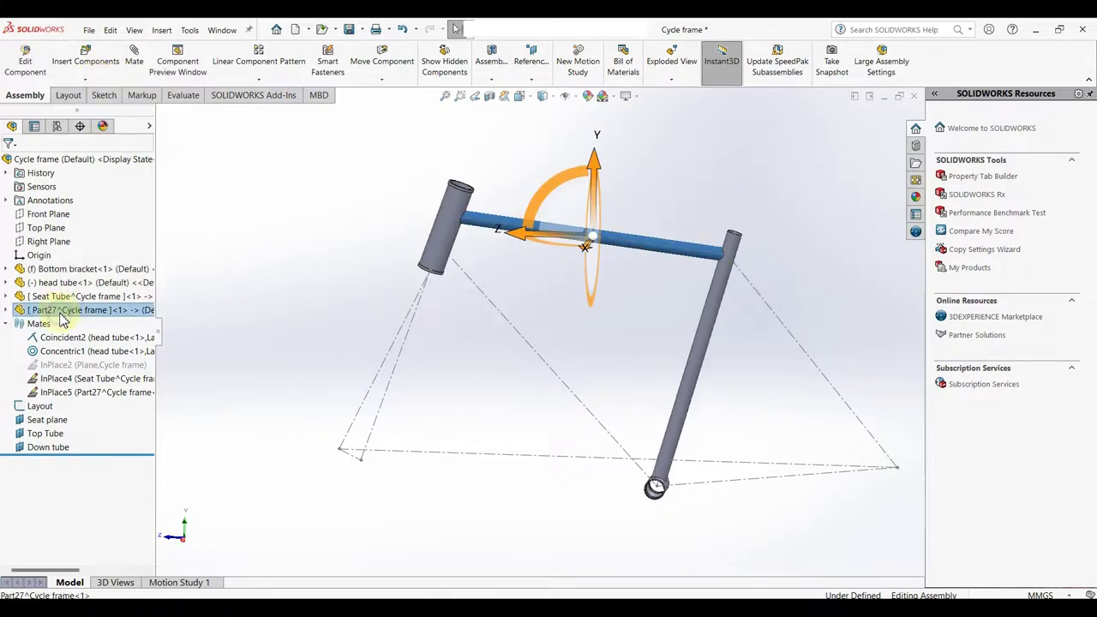
right_click(60, 310)
click(120, 594)
text(Top Tube)
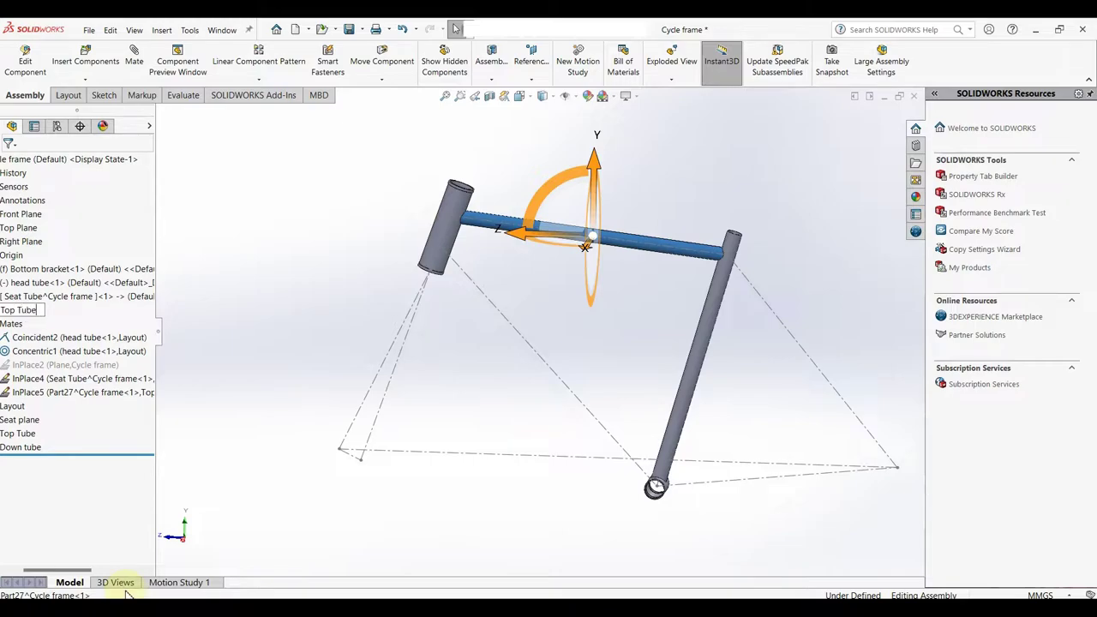
key(Return)
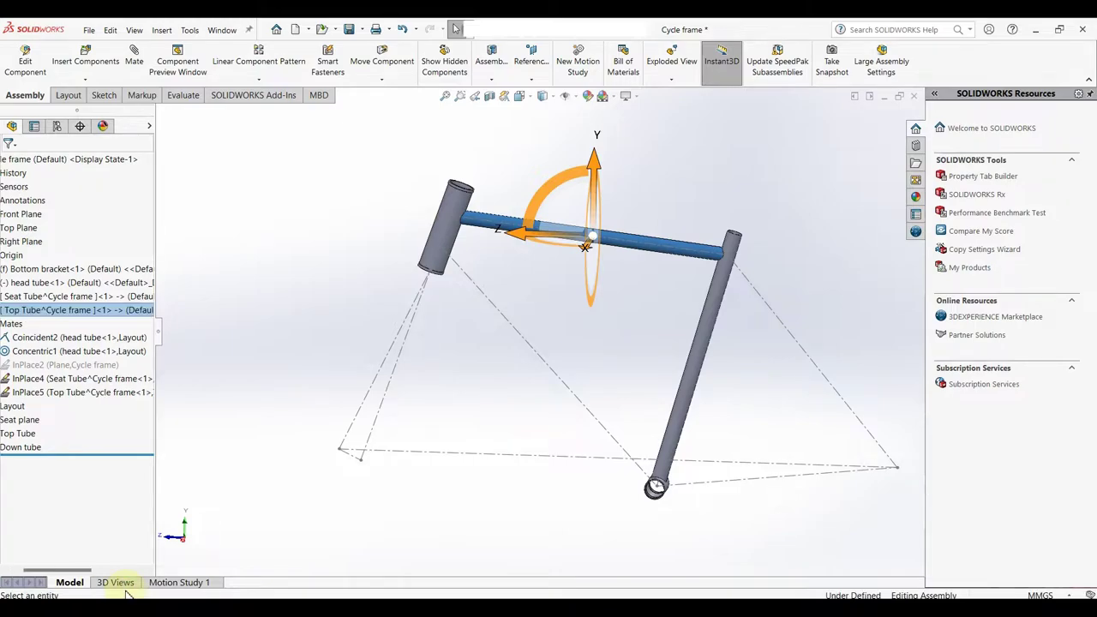
drag(75, 569, 21, 573)
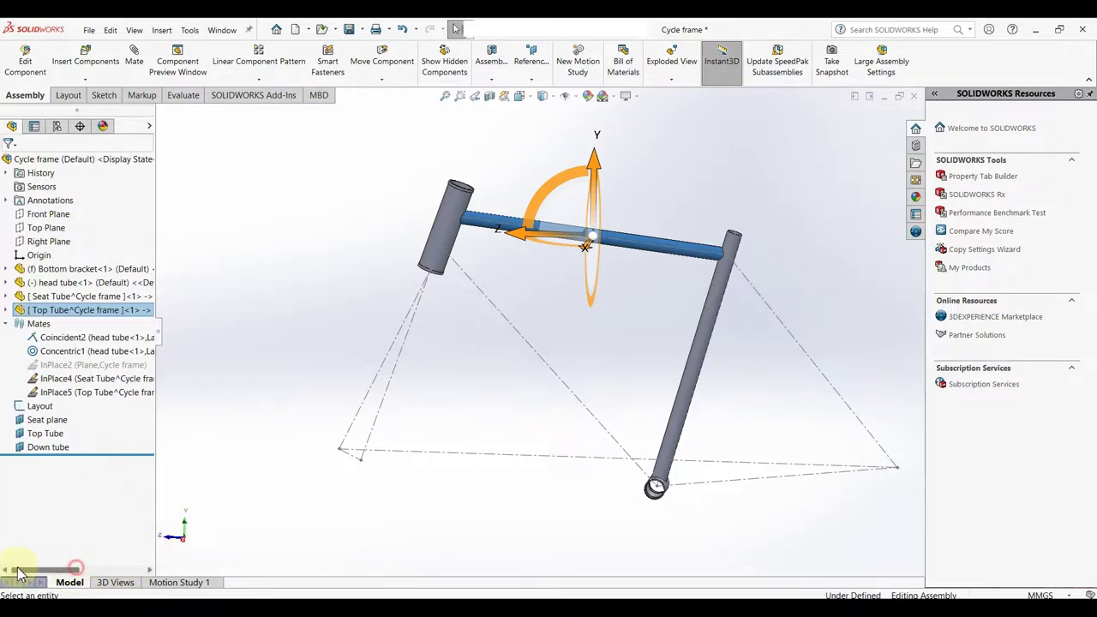
- Insert a new blank part into the assembly, placed on the Down tube plane
click(85, 79)
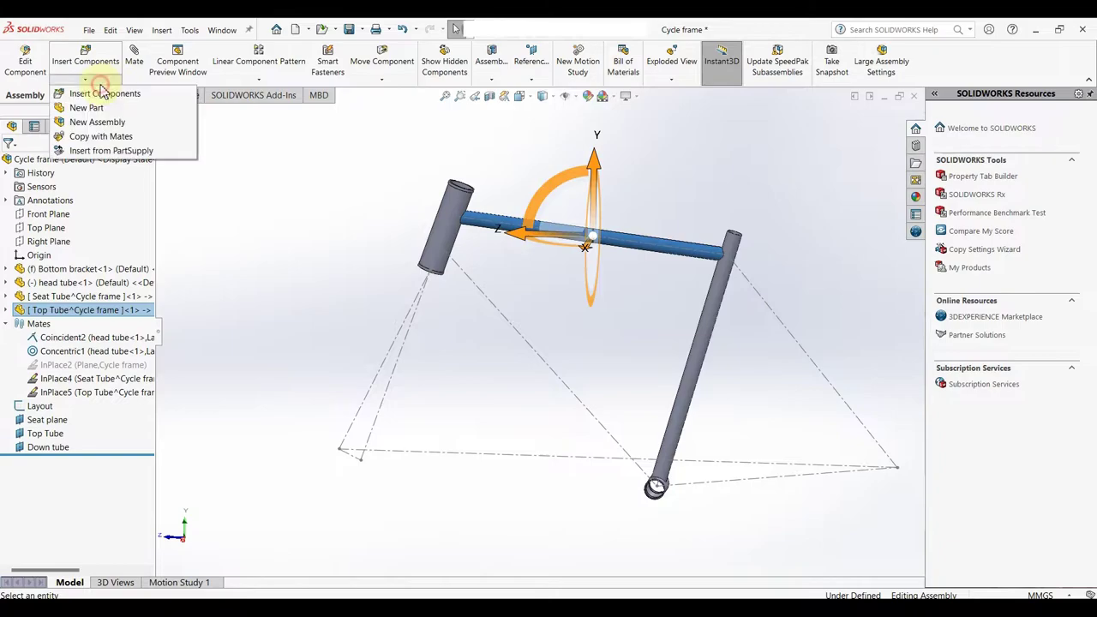
click(102, 108)
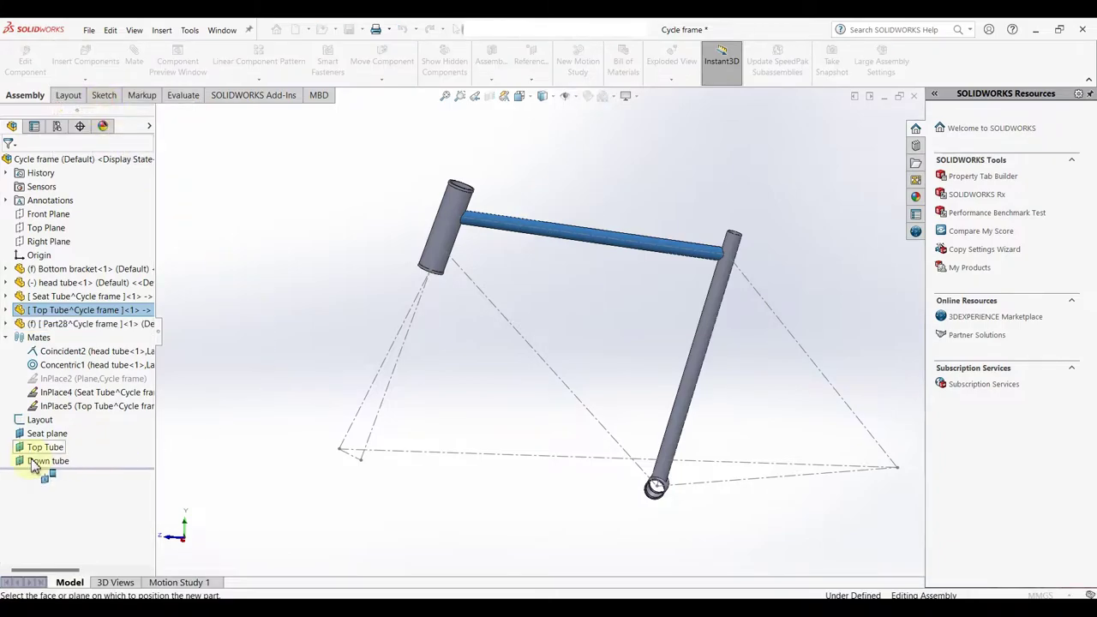
click(47, 461)
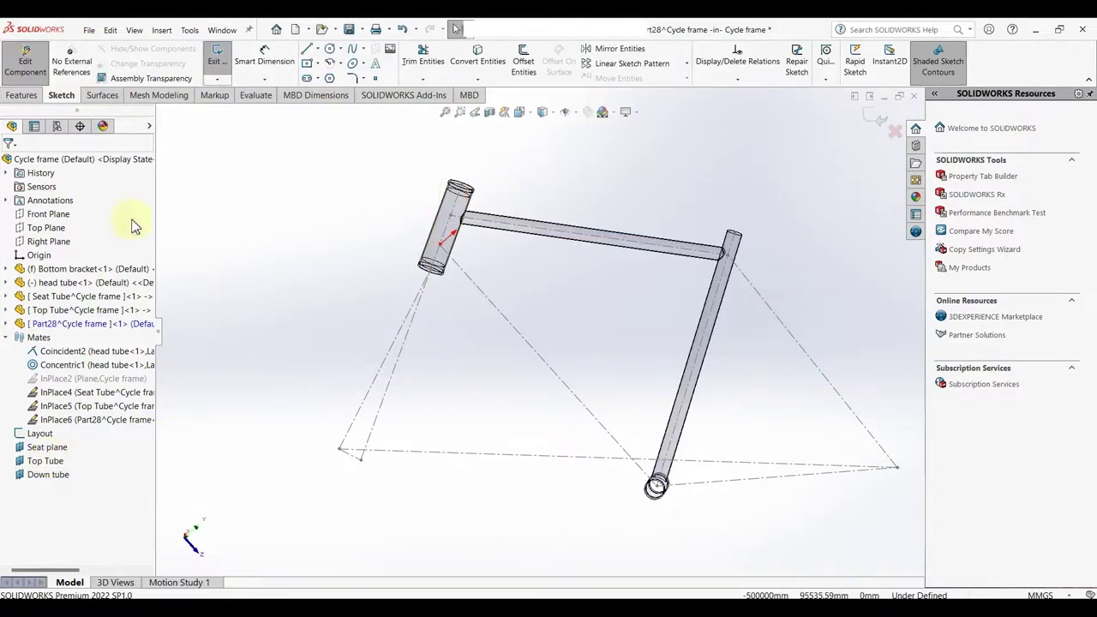
- Switch to the Circle tool and zoom in on the head tube
right_drag(300, 322, 350, 313)
scroll(417, 250, down, 4)
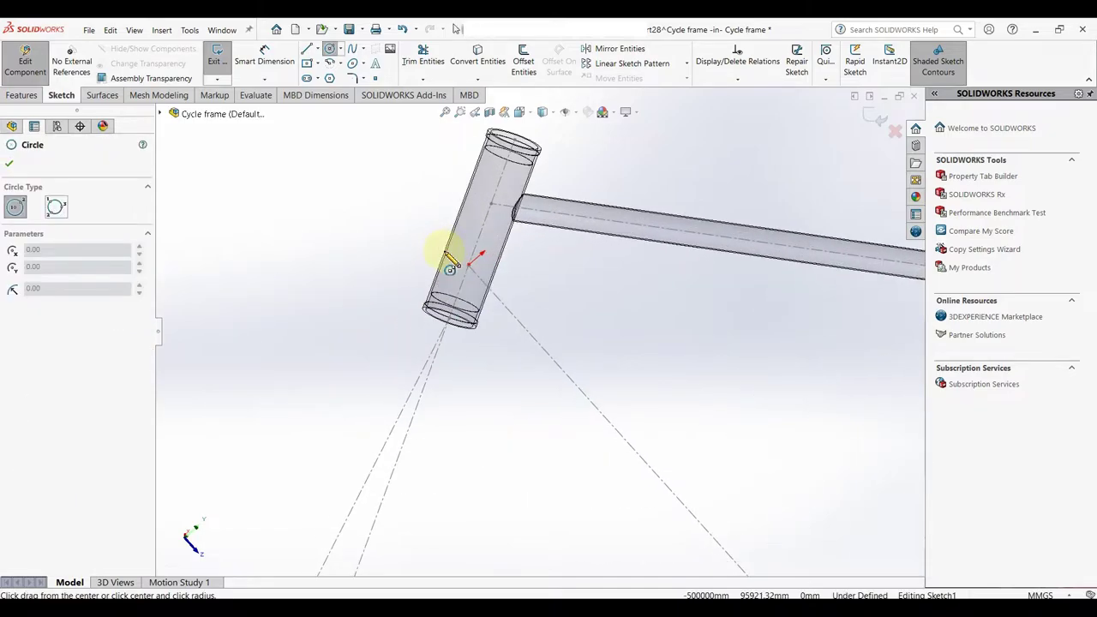
scroll(479, 269, down, 2)
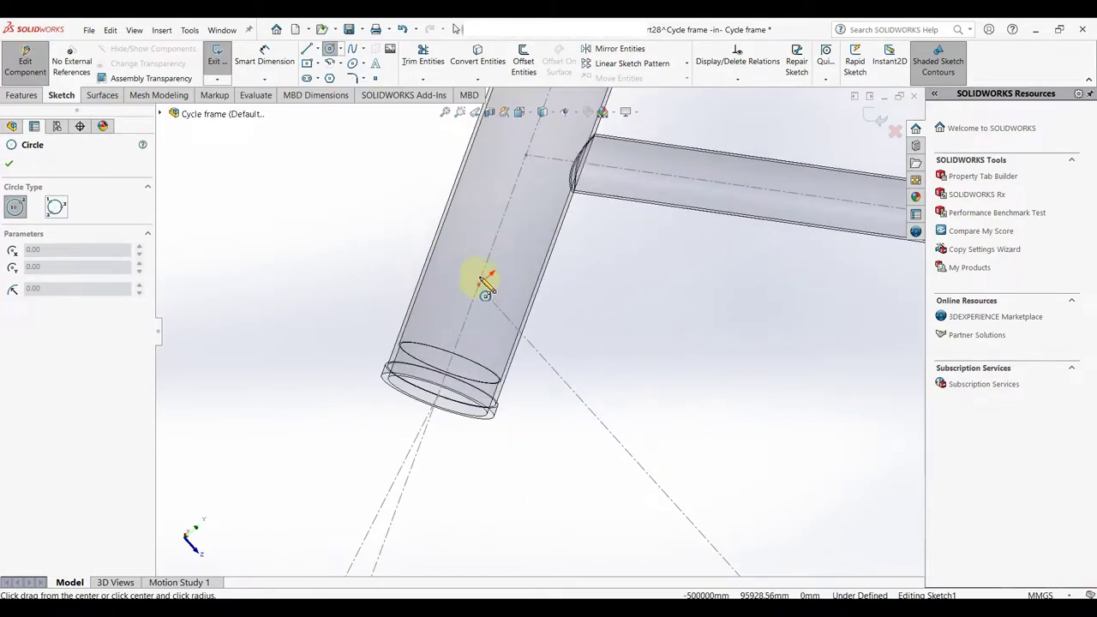
scroll(480, 279, down, 3)
scroll(506, 310, up, 4)
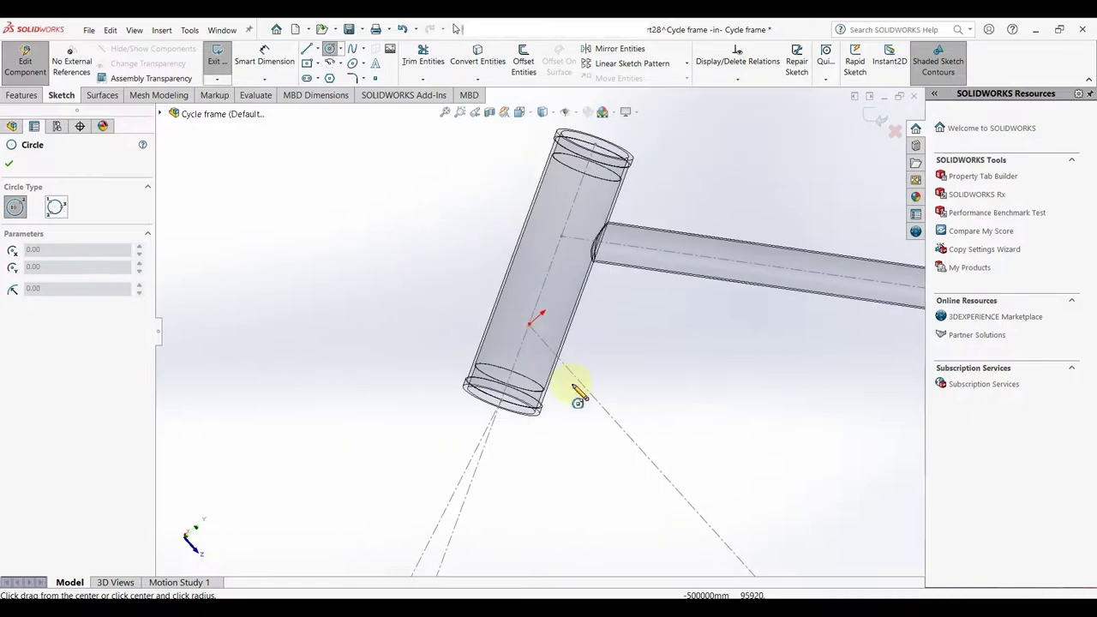
scroll(571, 385, up, 2)
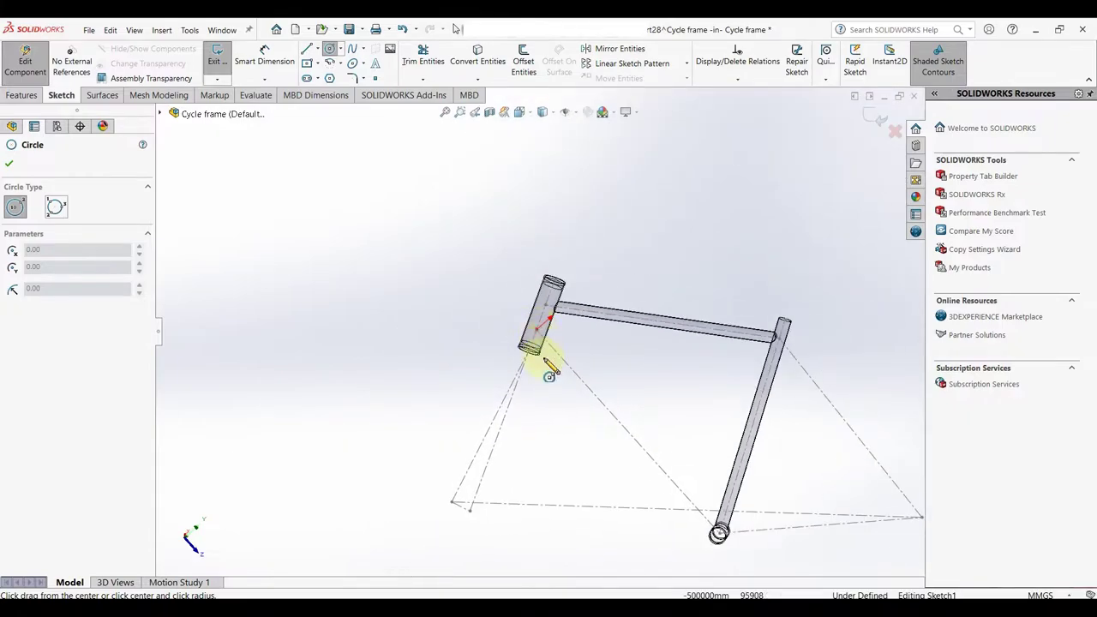
scroll(533, 331, up, 2)
scroll(543, 329, down, 2)
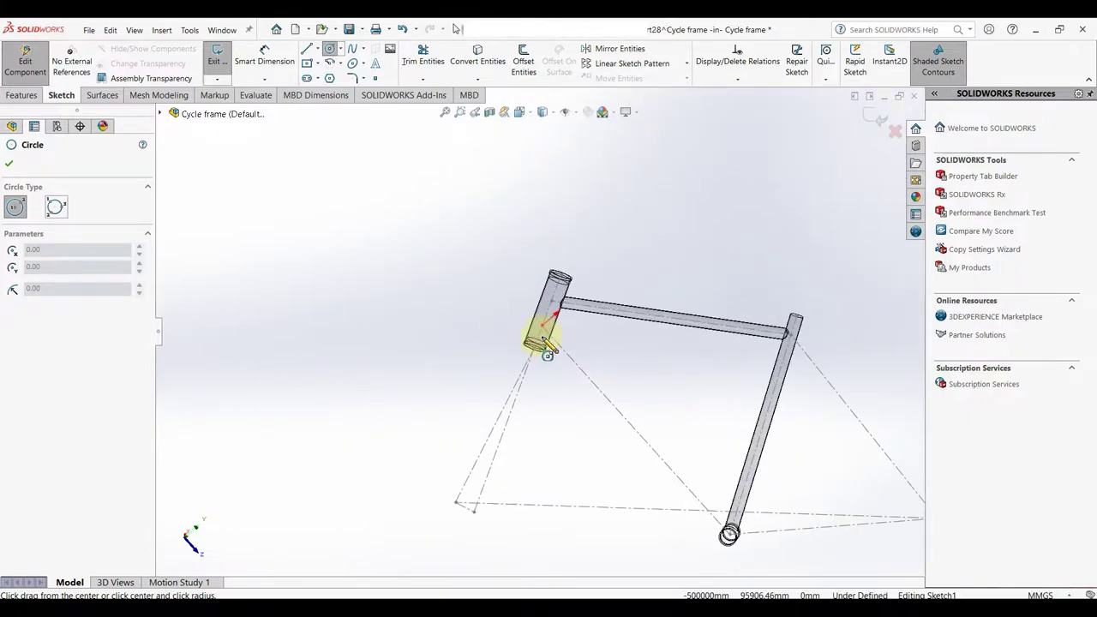
scroll(536, 313, down, 3)
scroll(531, 319, down, 2)
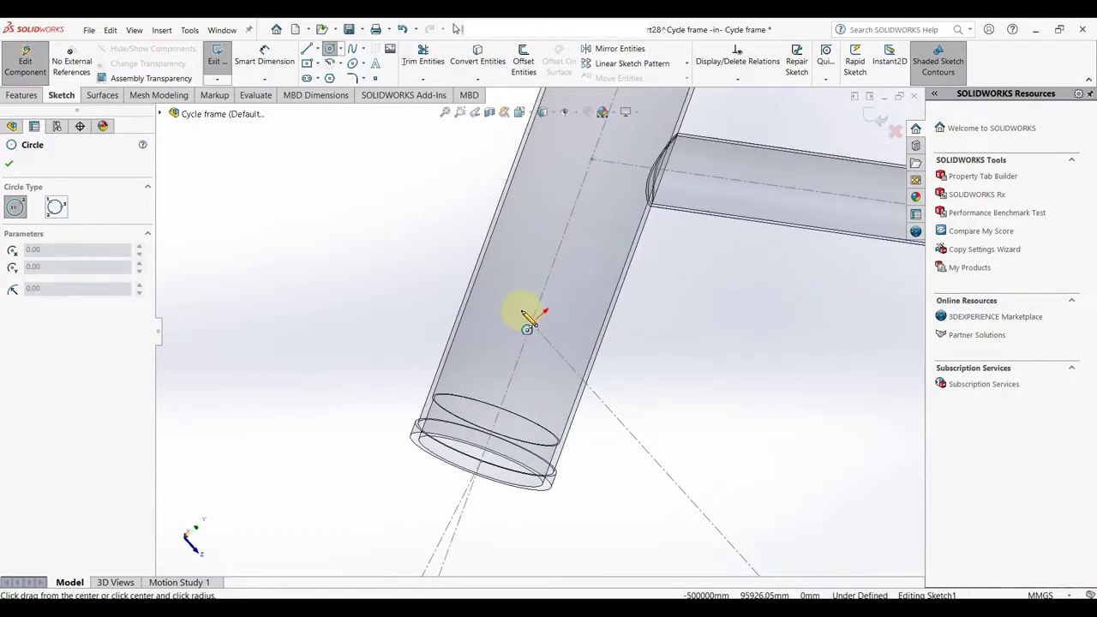
scroll(540, 330, down, 3)
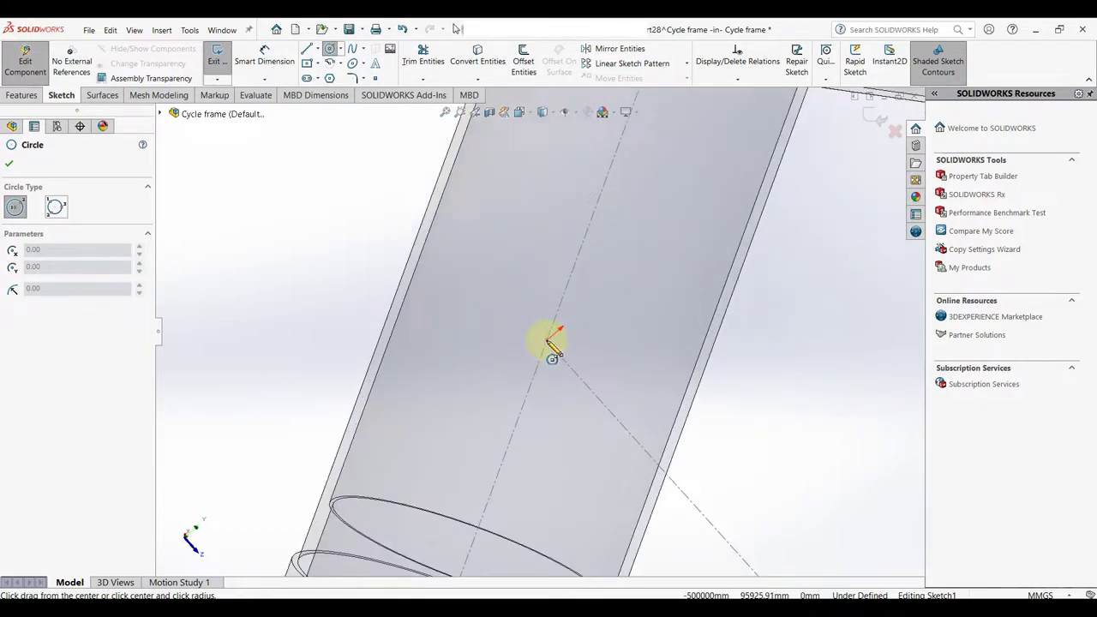
scroll(552, 343, up, 2)
scroll(562, 344, up, 1)
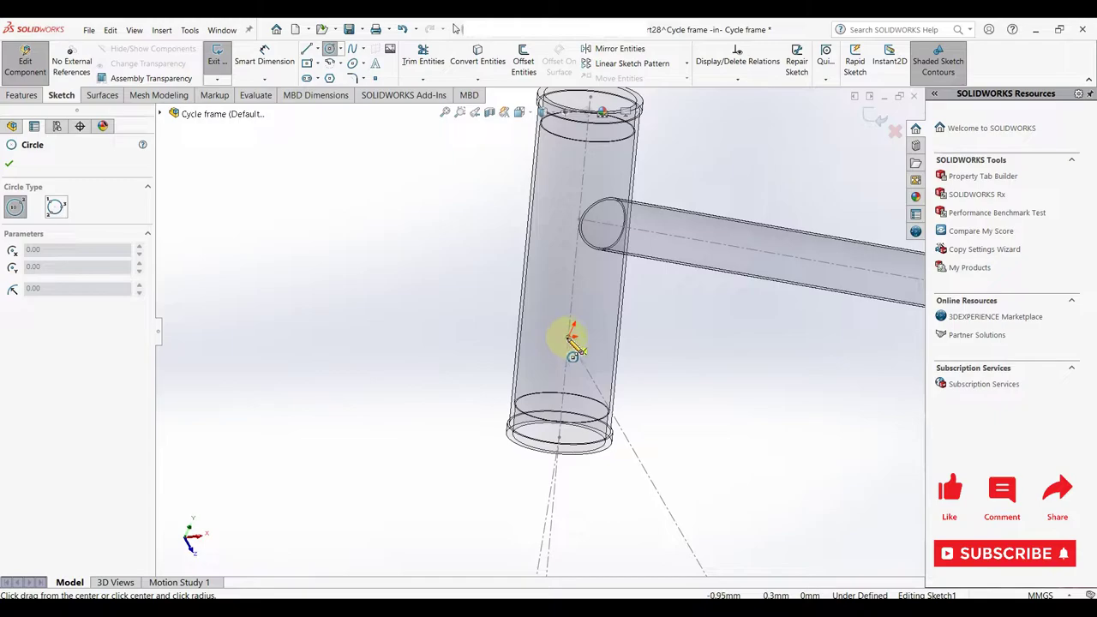
- Draw a circle on the head tube and dimension its diameter to 25.4 mm
click(568, 338)
click(602, 332)
right_click(630, 347)
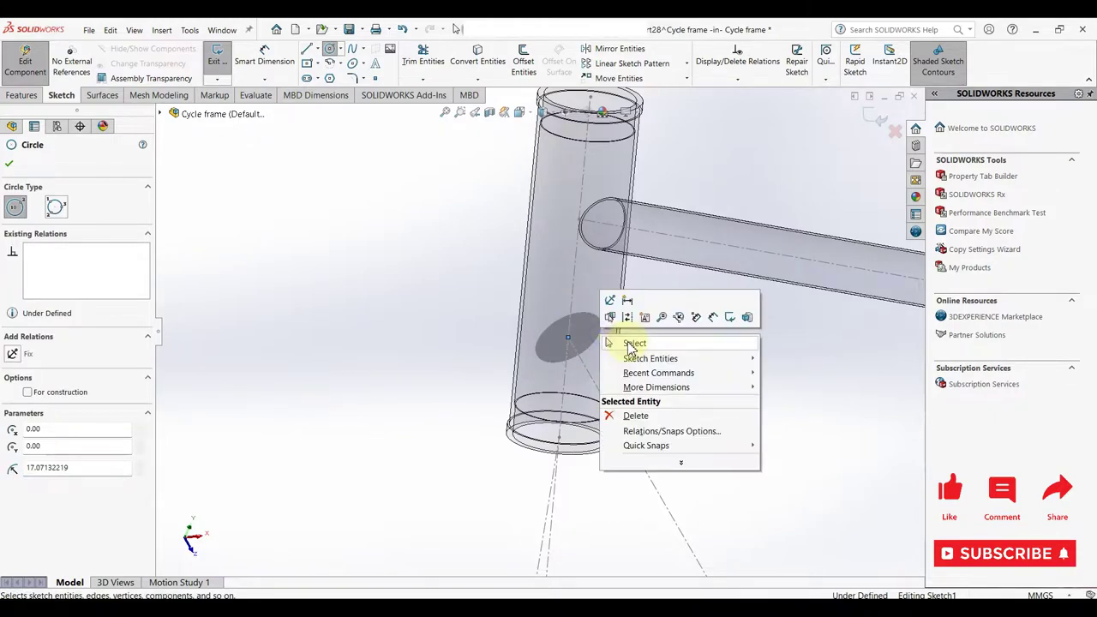
click(630, 346)
scroll(660, 403, up, 3)
right_drag(607, 400, 563, 343)
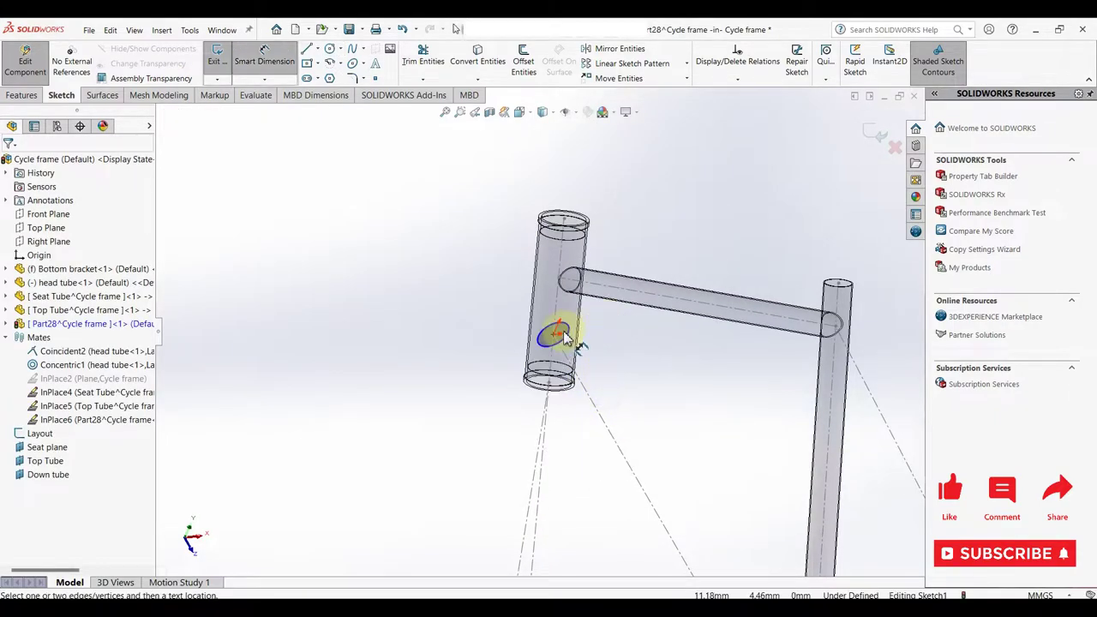
click(541, 344)
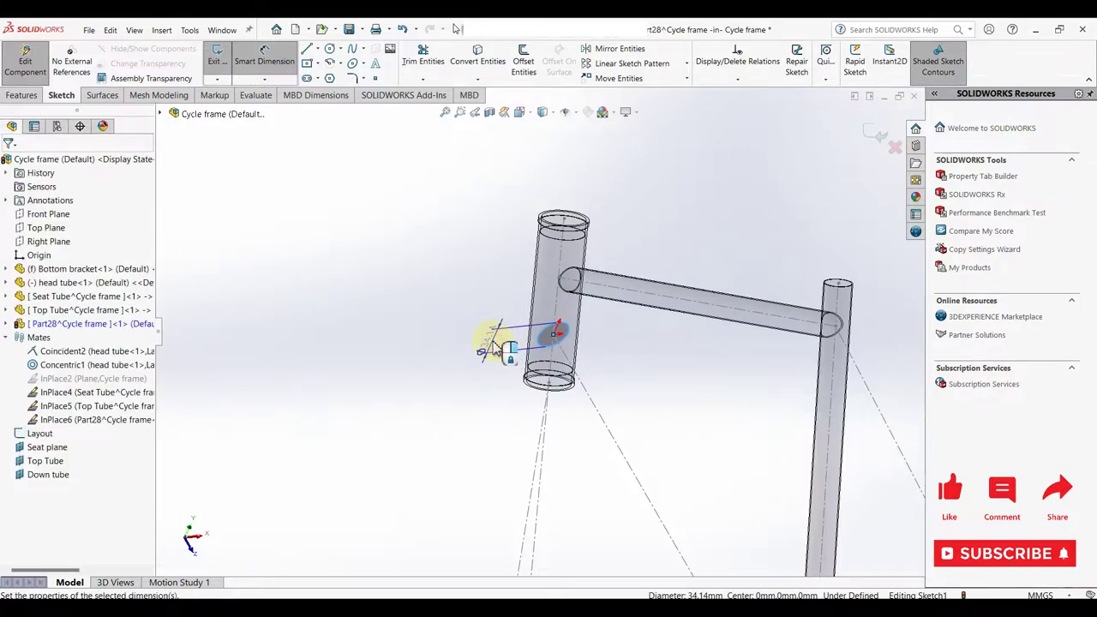
click(494, 342)
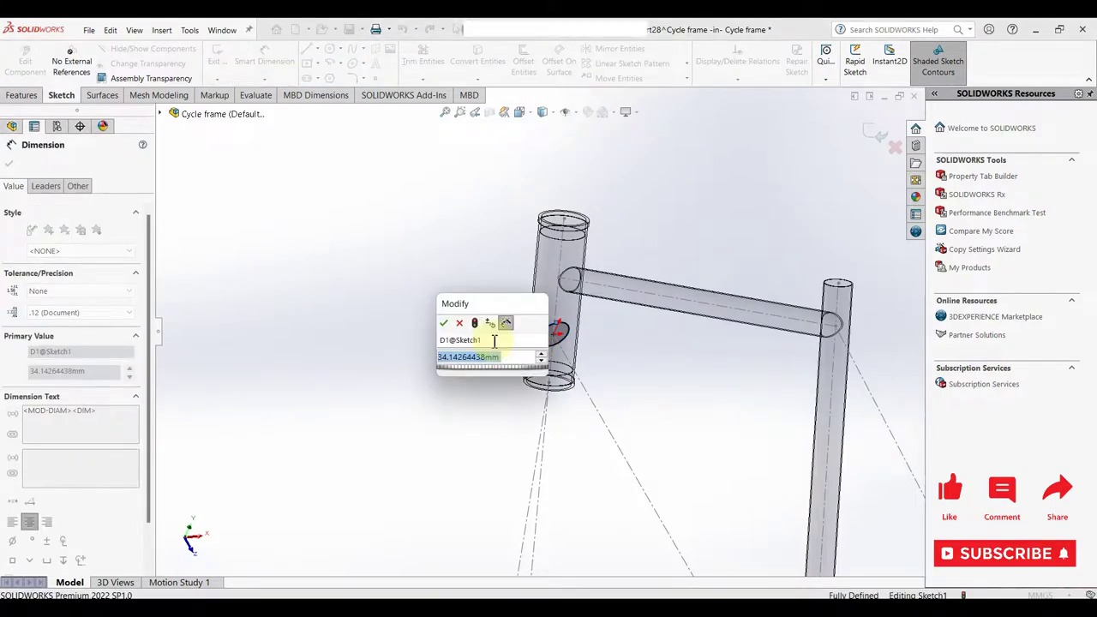
text(25.4)
key(Return)
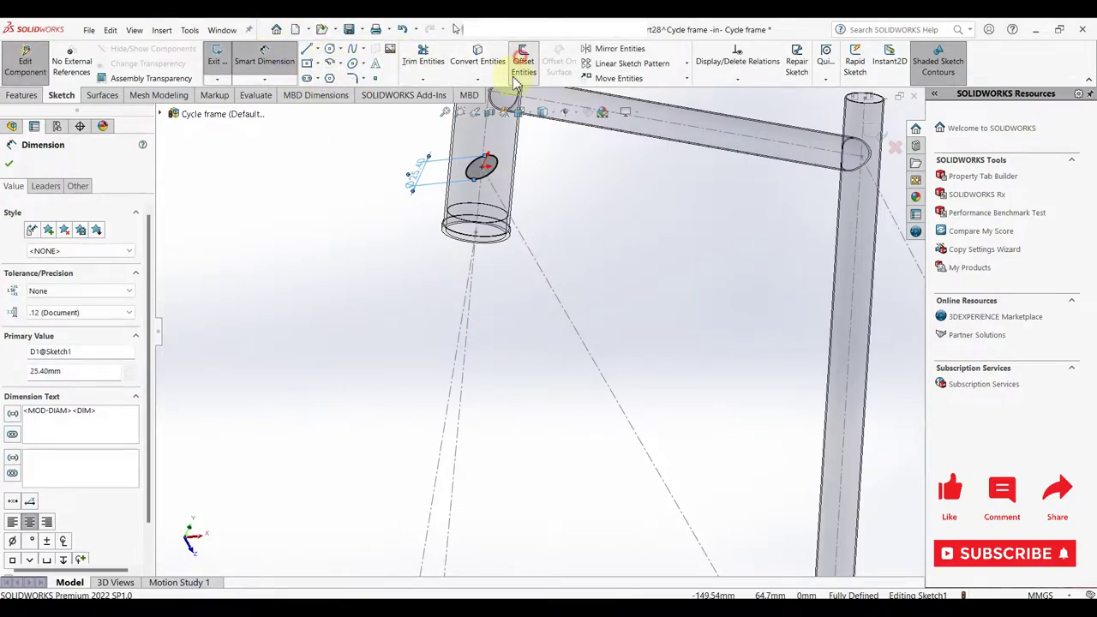
- Add a 0.90 mm offset copy of the circle on the reversed side
click(518, 76)
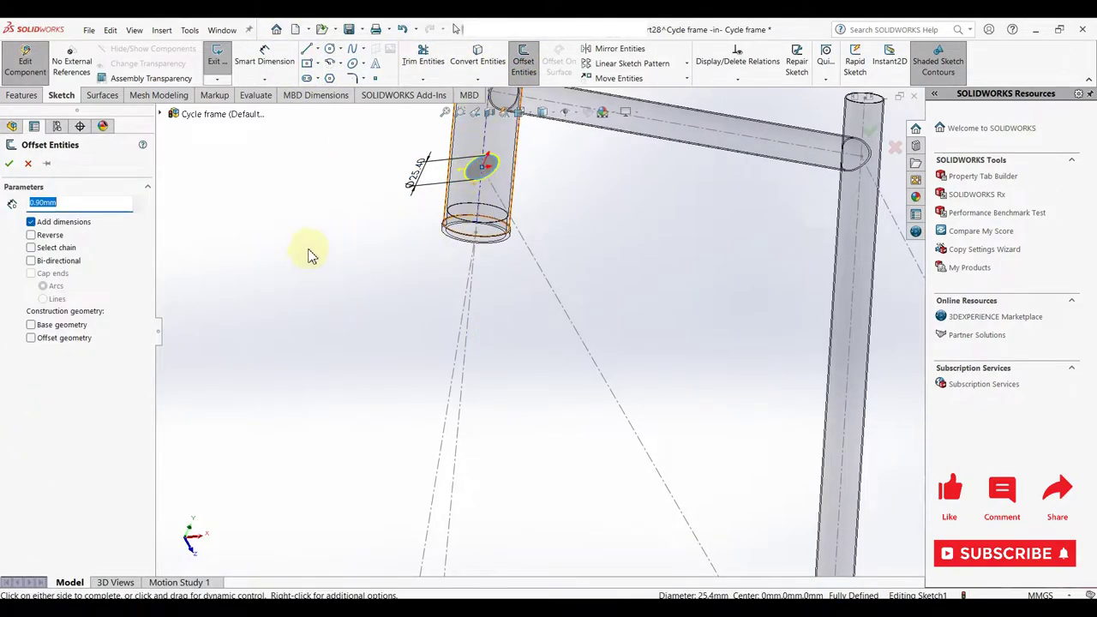
click(31, 236)
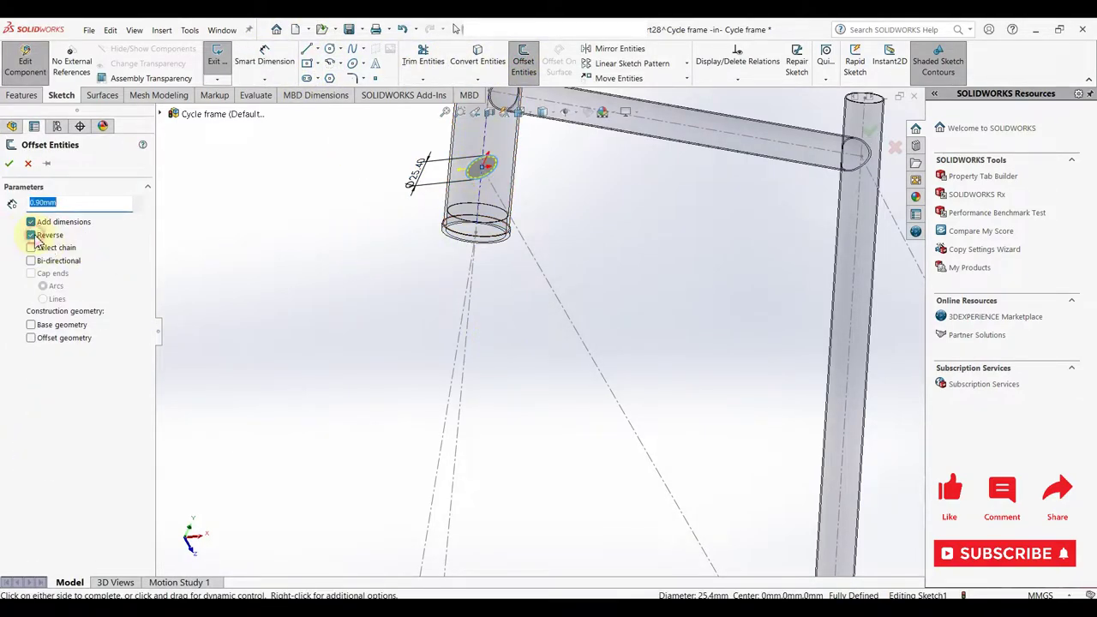
click(10, 164)
- Begin an extrusion of the circle sketch with an offset start, then cancel it
key(f)
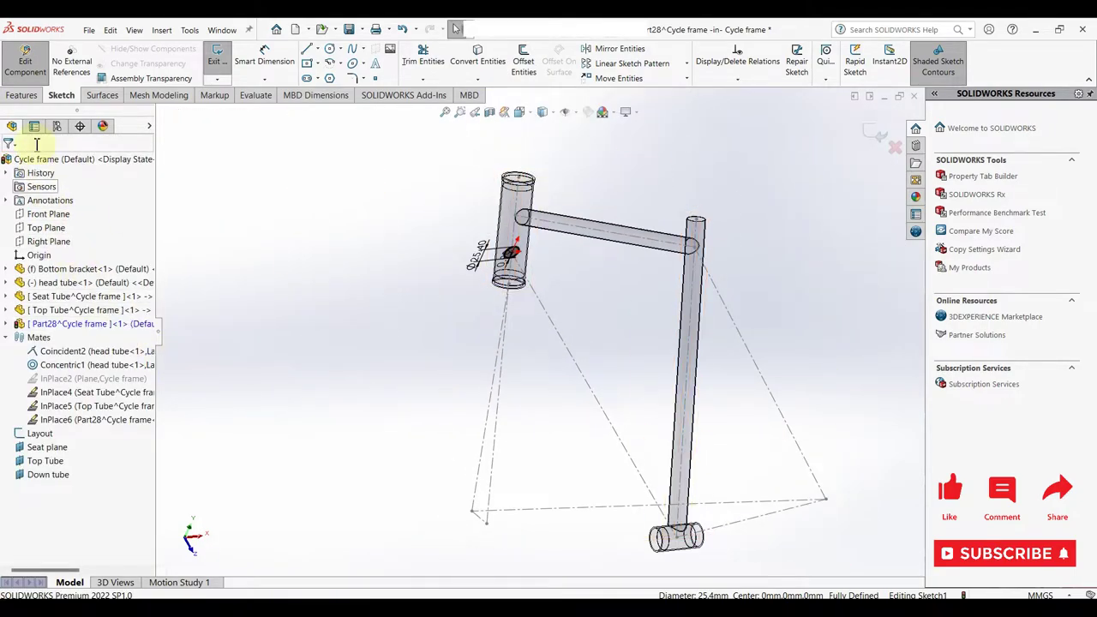
click(21, 95)
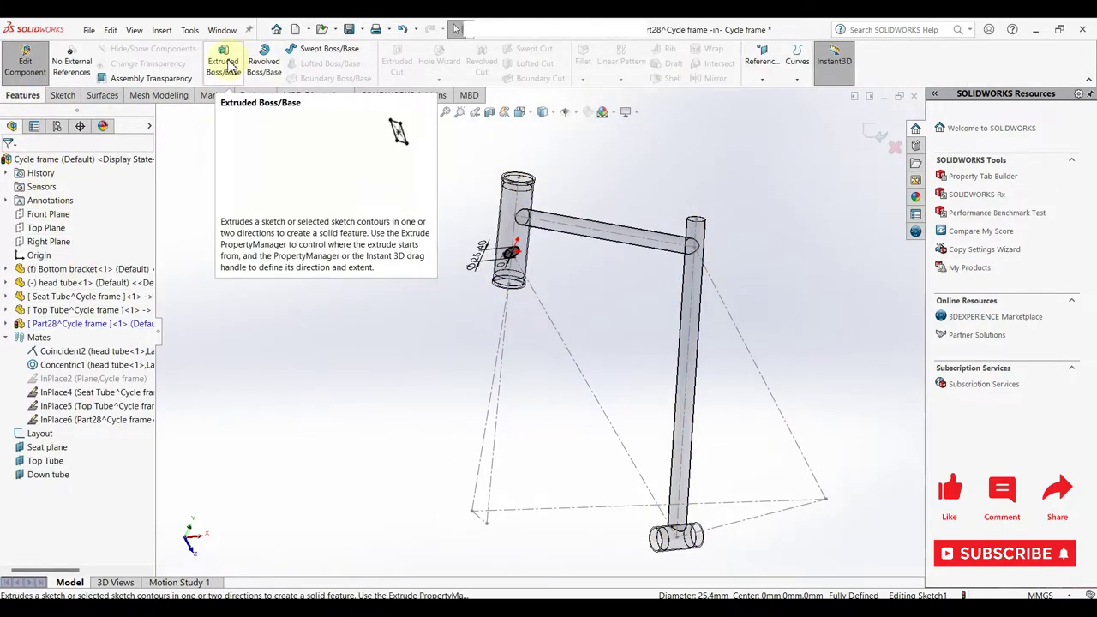
click(228, 67)
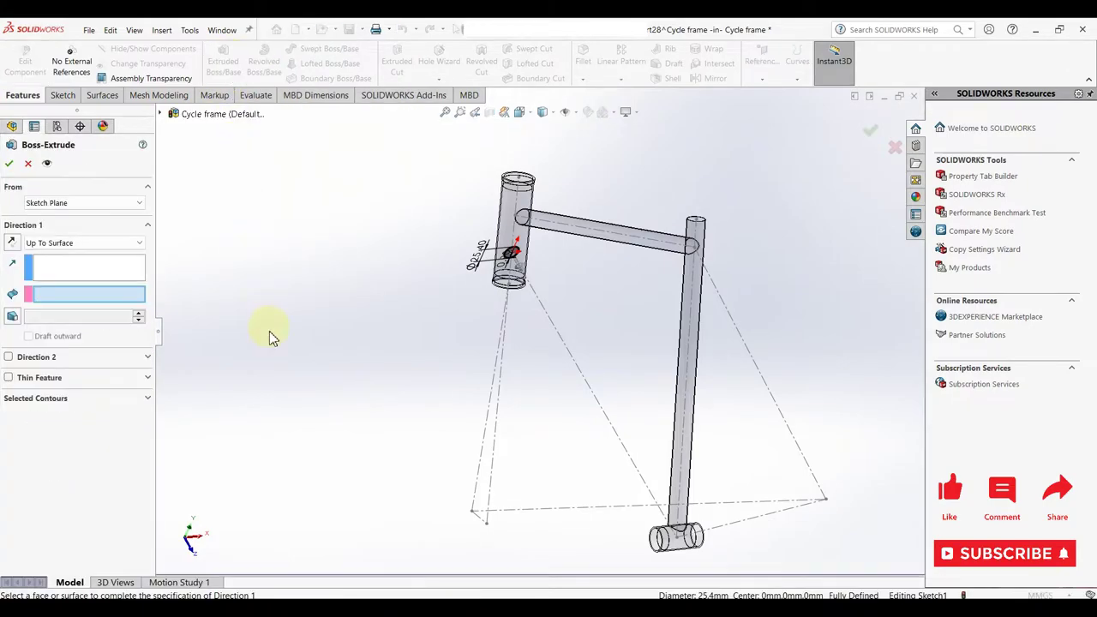
middle_drag(288, 356, 343, 338)
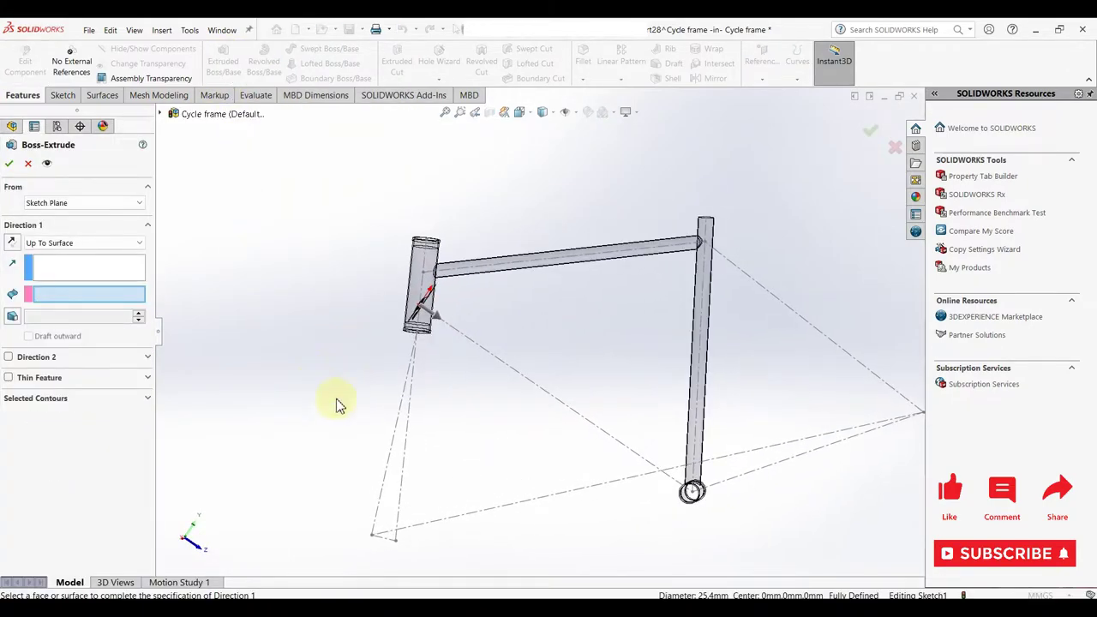
mouse_move(525, 410)
middle_down()
mouse_move(489, 440)
mouse_move(522, 326)
middle_up()
scroll(522, 326, down, 5)
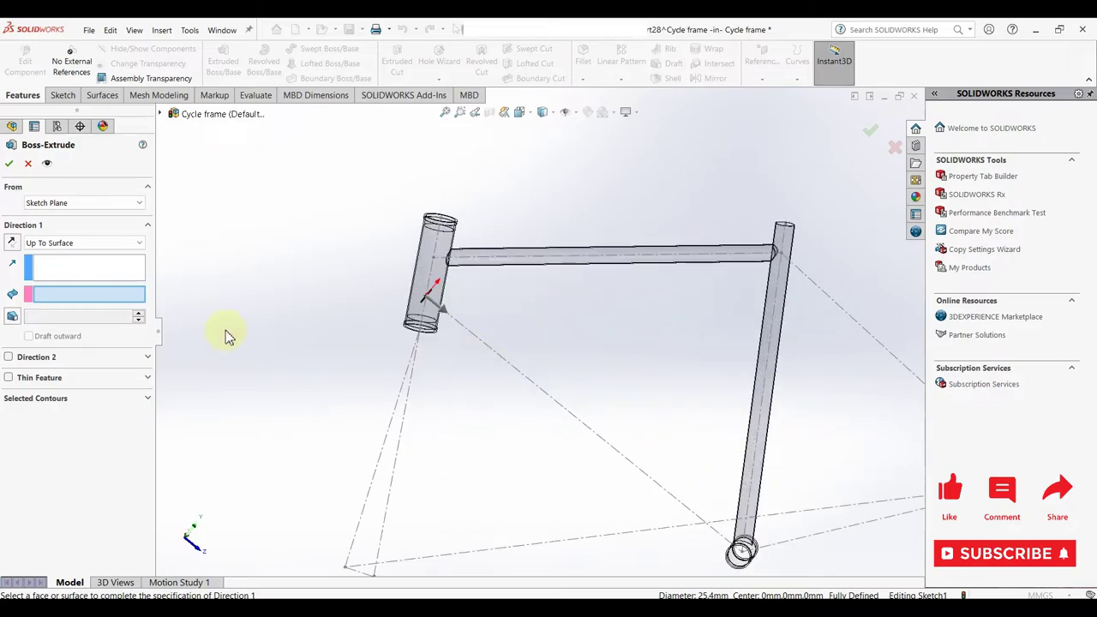
click(103, 203)
click(73, 248)
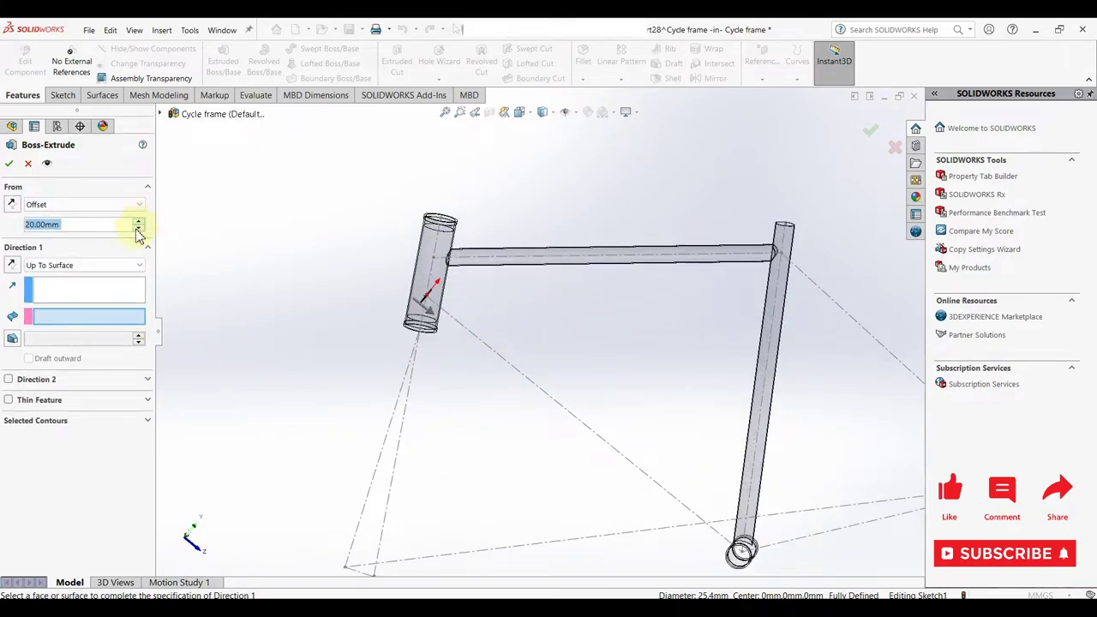
click(27, 162)
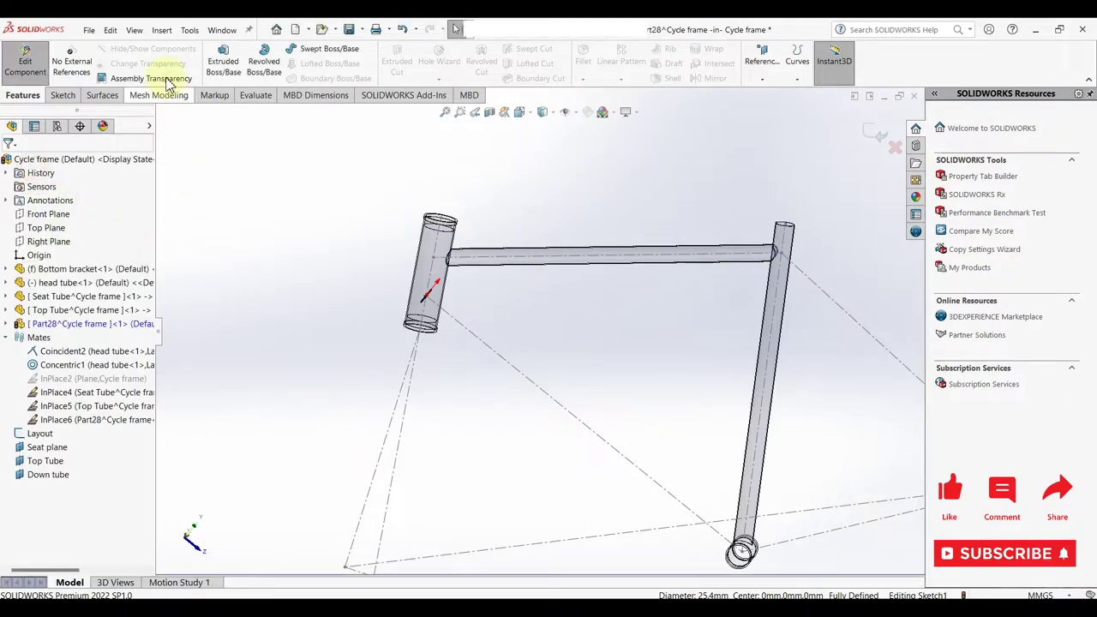
- Restart the boss extrusion from the circle, trying an offset start before reverting to Sketch Plane
scroll(469, 331, down, 3)
scroll(469, 330, down, 2)
scroll(421, 314, down, 2)
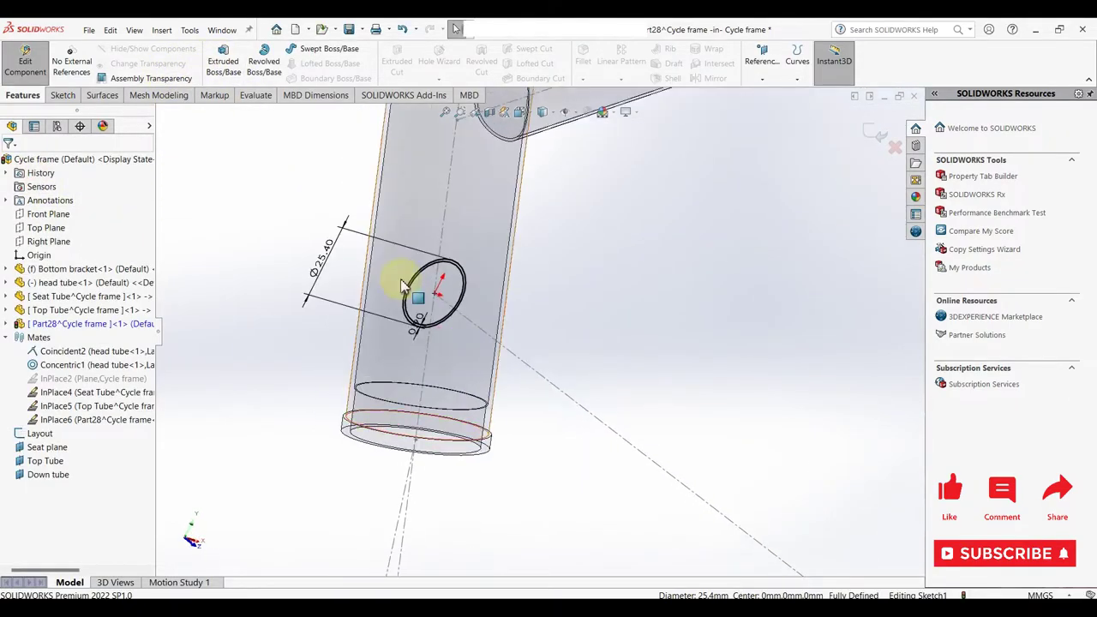
click(408, 310)
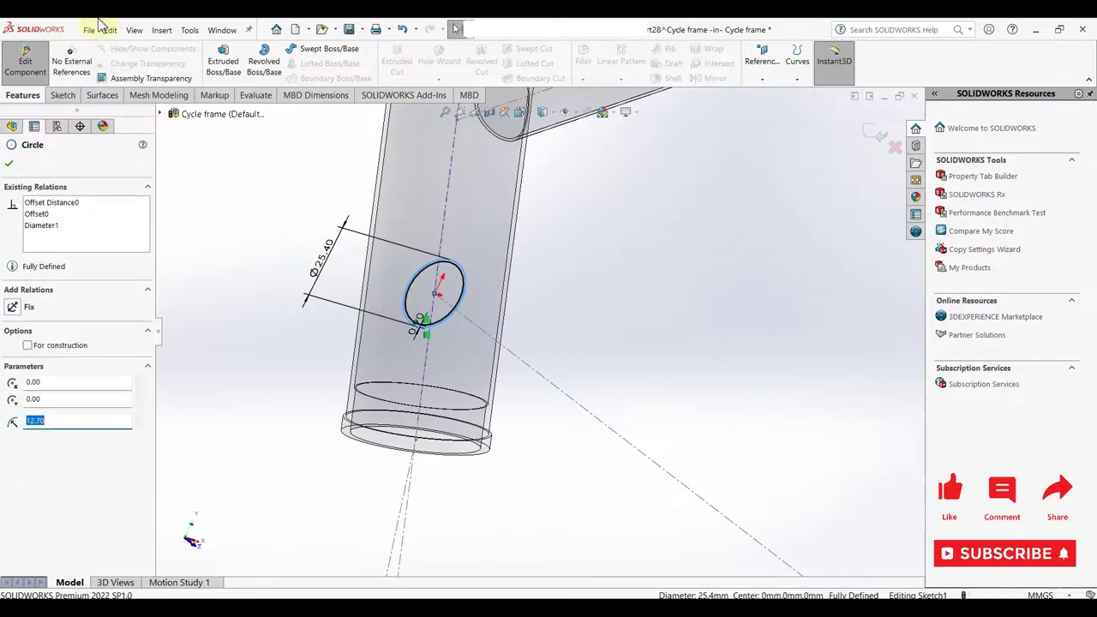
click(241, 74)
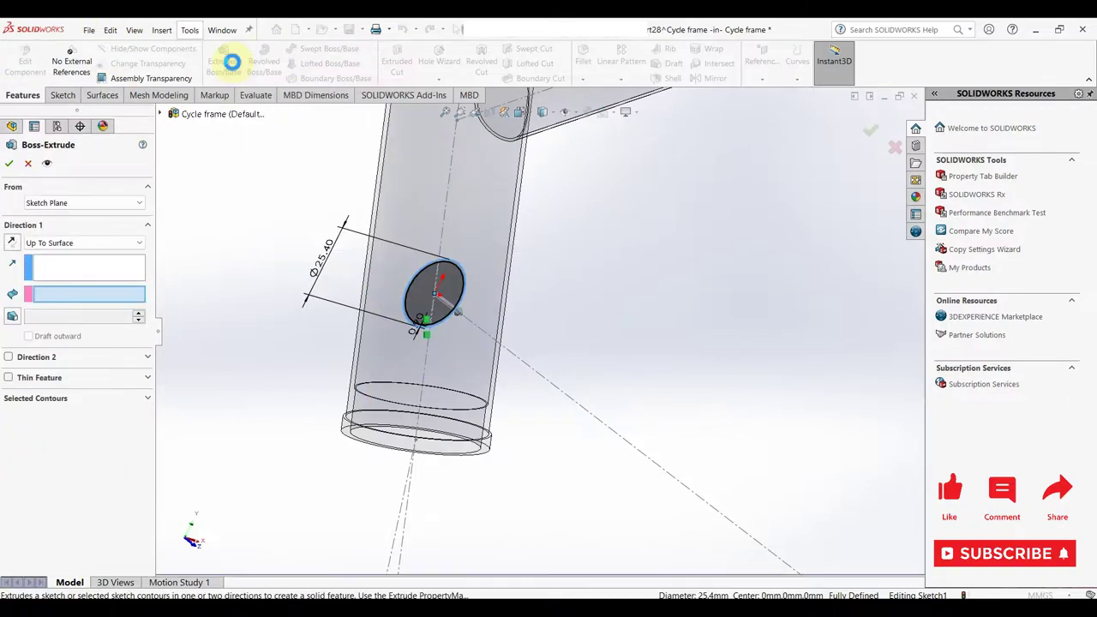
click(82, 203)
click(80, 243)
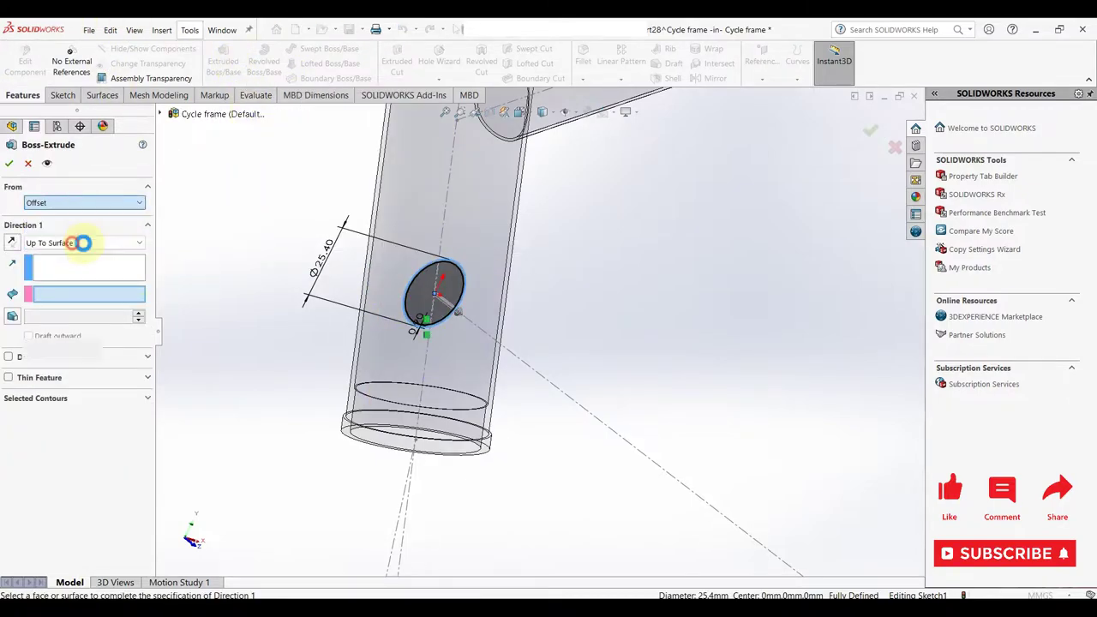
click(140, 222)
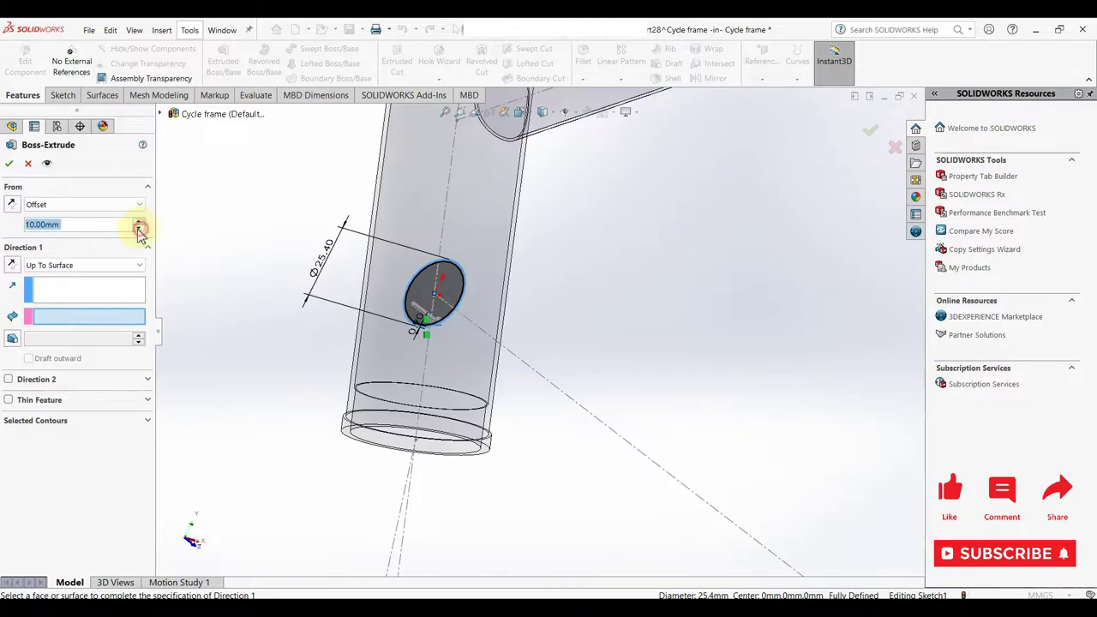
click(60, 206)
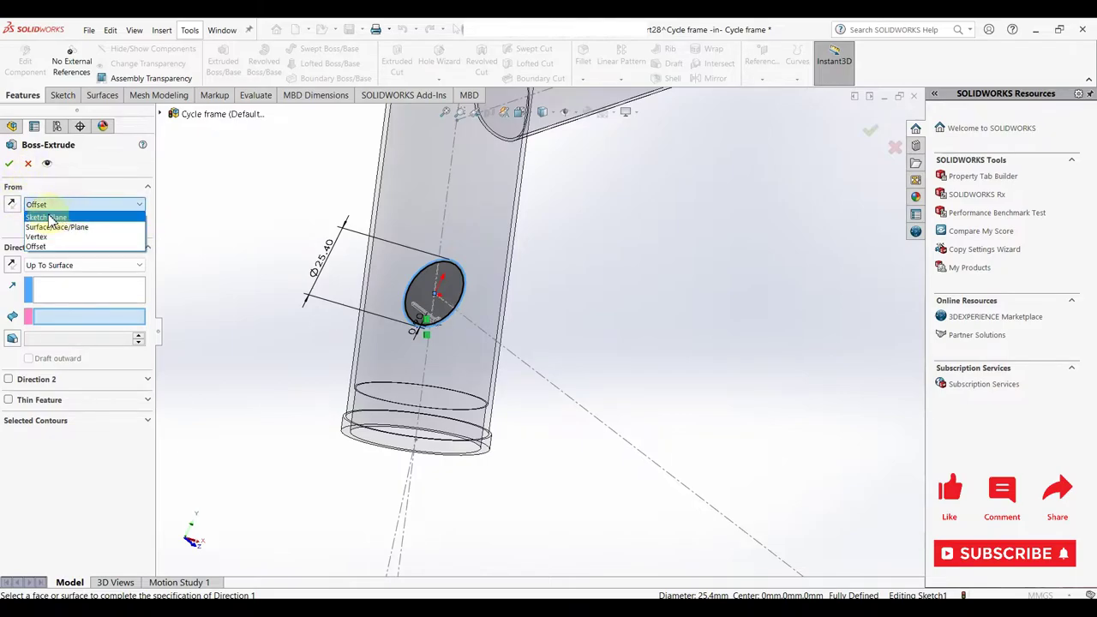
click(49, 218)
- Set Direction 1 to Up To Surface, ending at the bottom bracket face
click(76, 243)
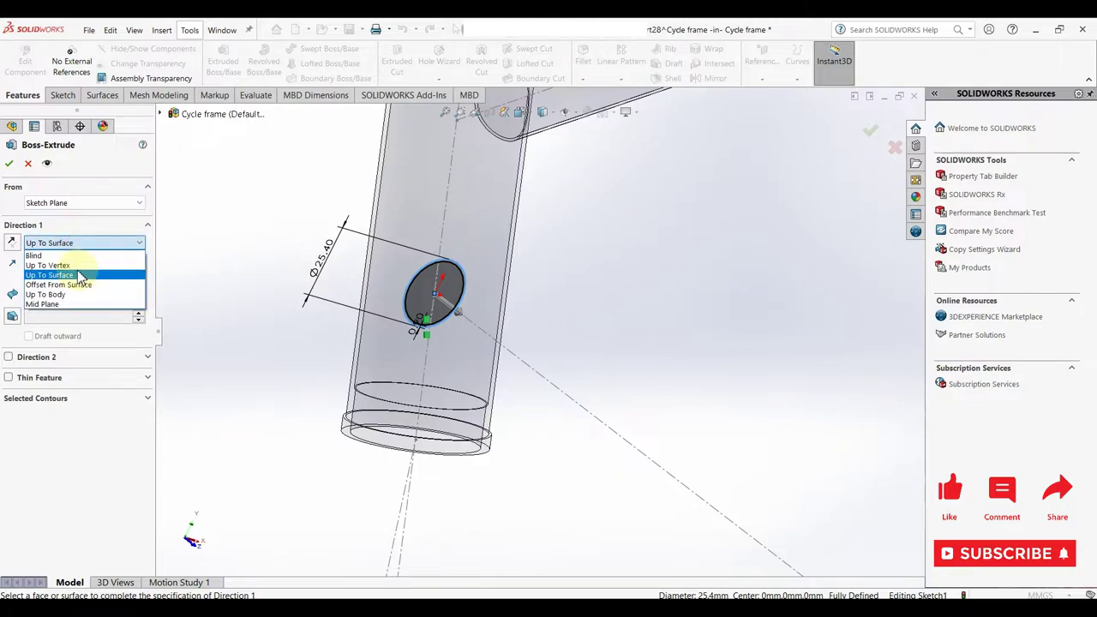
click(80, 276)
click(81, 242)
click(77, 274)
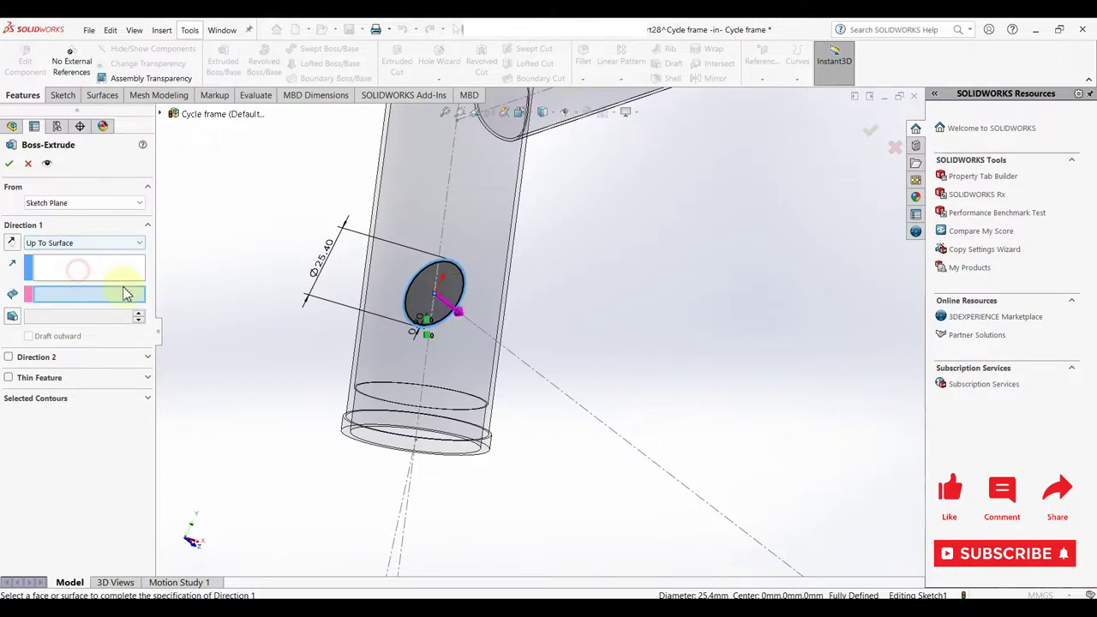
scroll(581, 441, up, 5)
scroll(772, 523, down, 2)
click(763, 528)
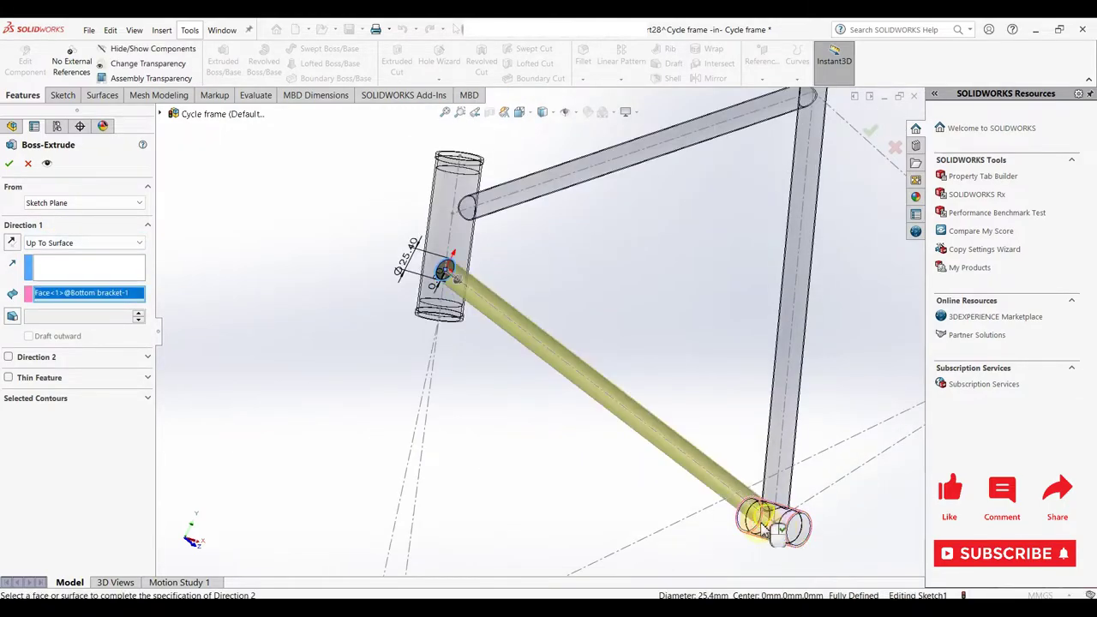
- Start the extrusion from an Offset of 60 mm
click(67, 203)
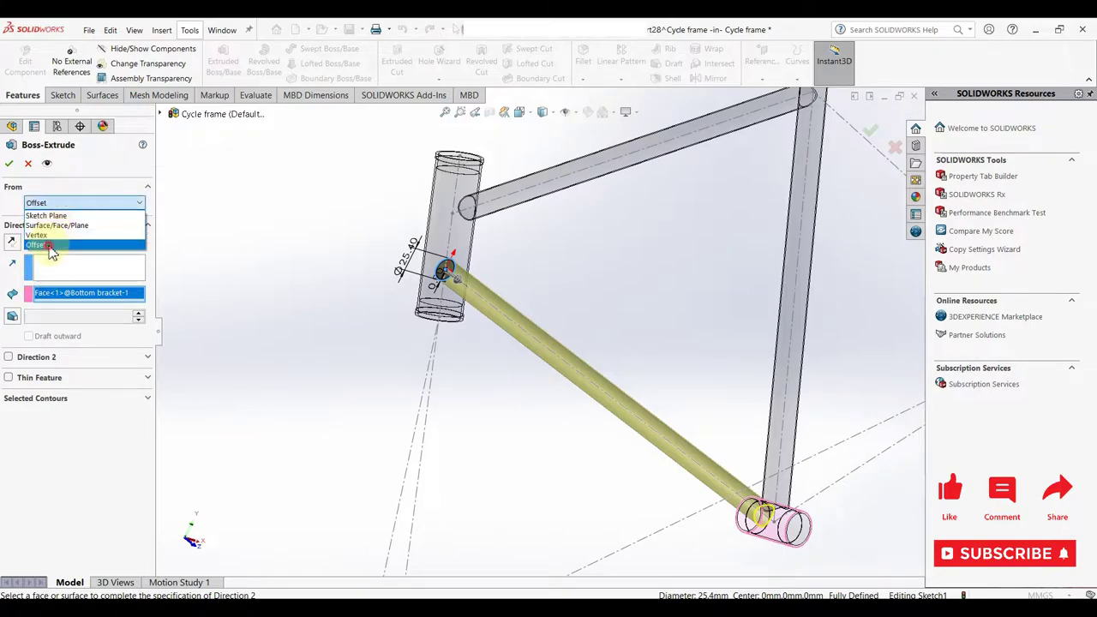
click(52, 249)
click(139, 222)
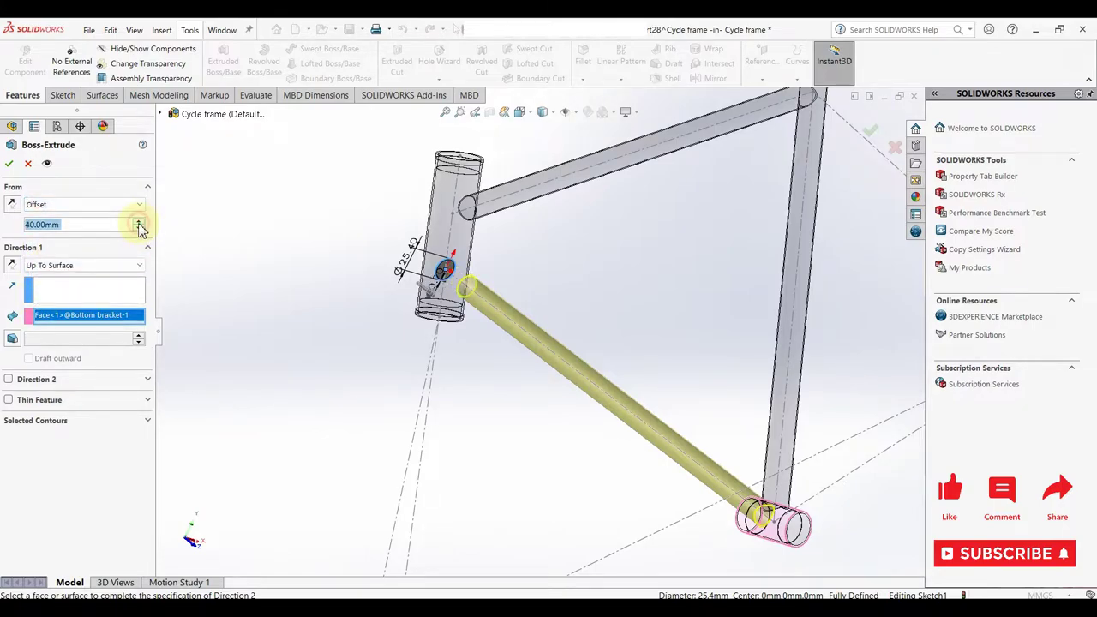
click(139, 222)
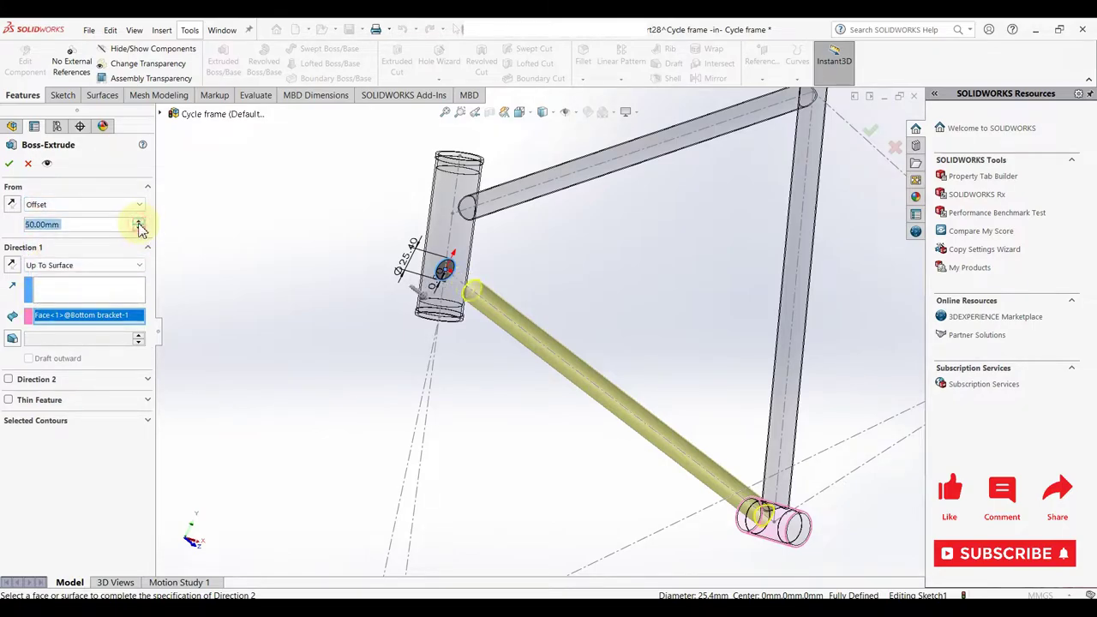
- Add Direction 2 up to the head tube face and accept the down tube extrusion
click(9, 380)
click(95, 399)
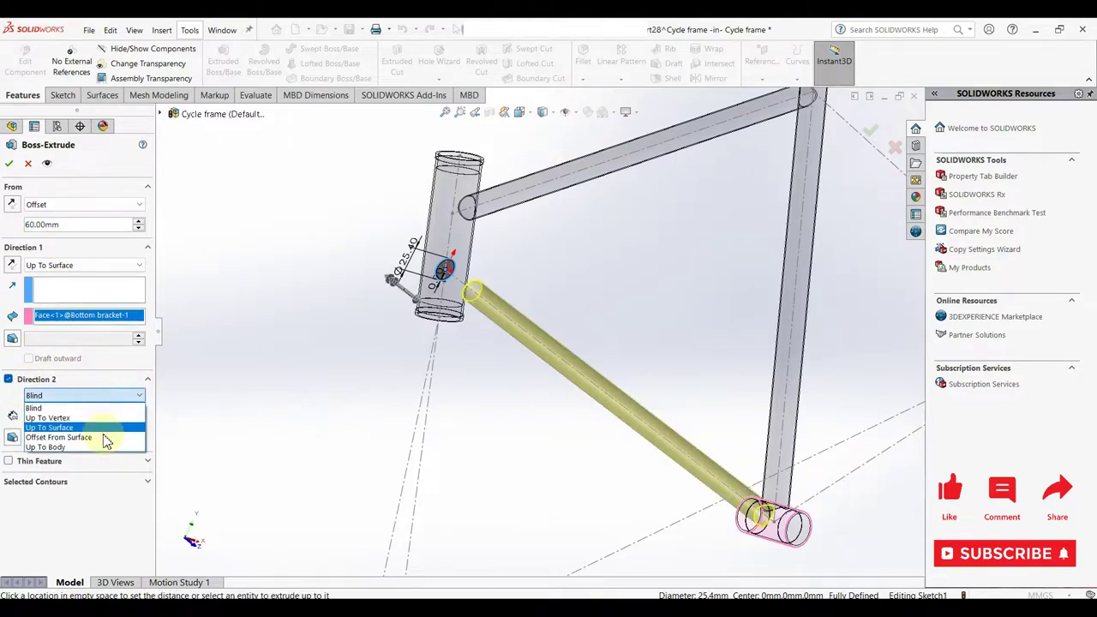
click(96, 426)
click(469, 244)
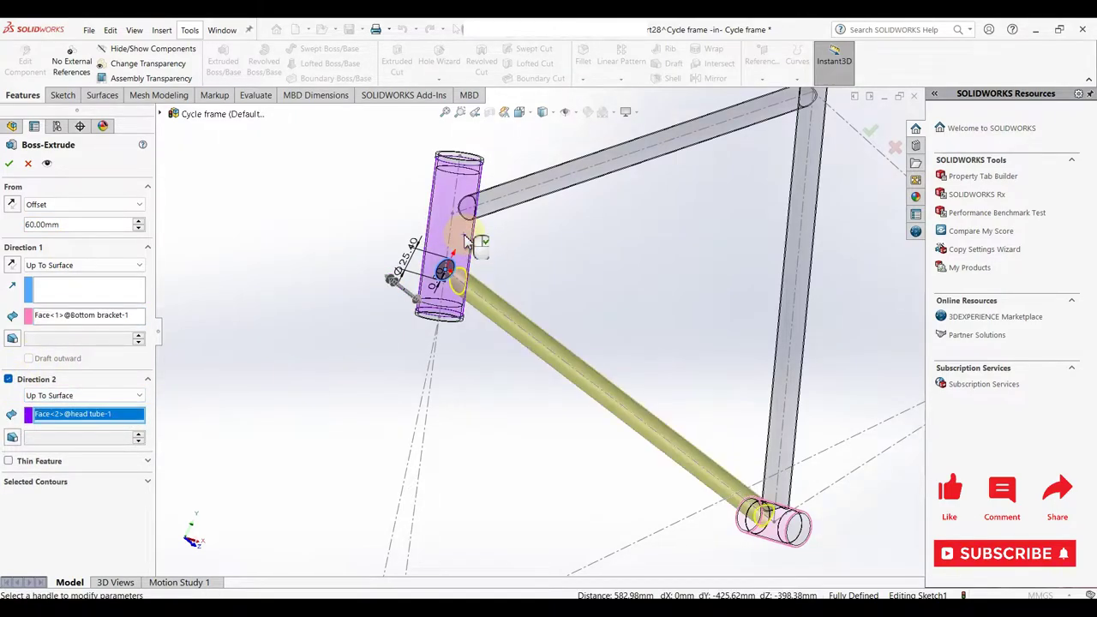
click(7, 165)
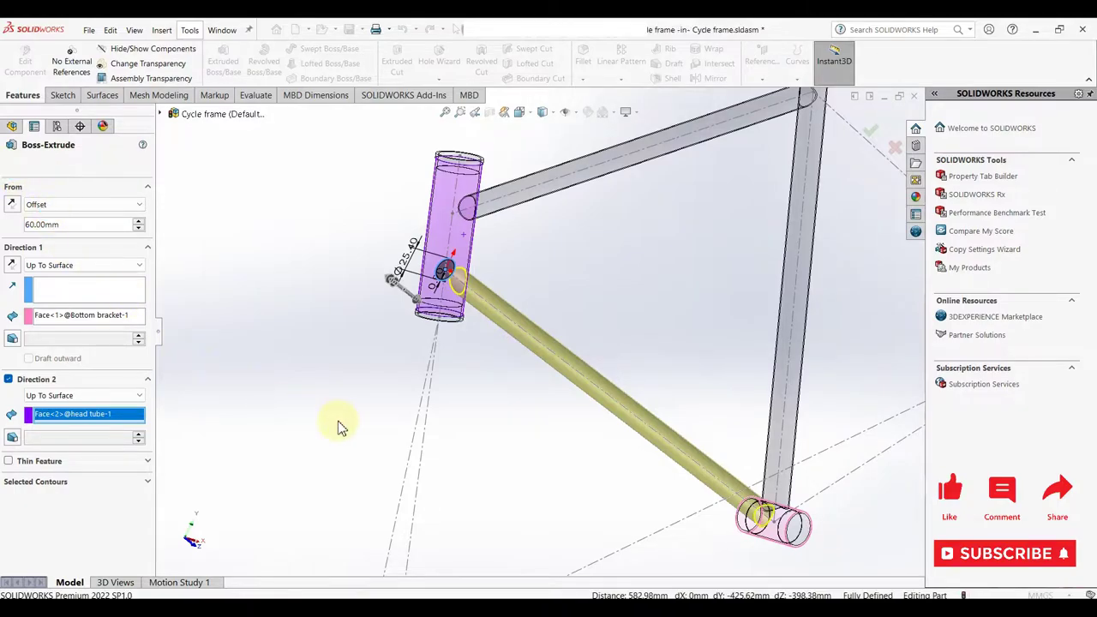
mouse_move(608, 343)
middle_down()
mouse_move(704, 387)
mouse_move(679, 365)
mouse_move(711, 452)
middle_up()
scroll(674, 385, up, 3)
scroll(540, 397, down, 5)
scroll(540, 397, down, 1)
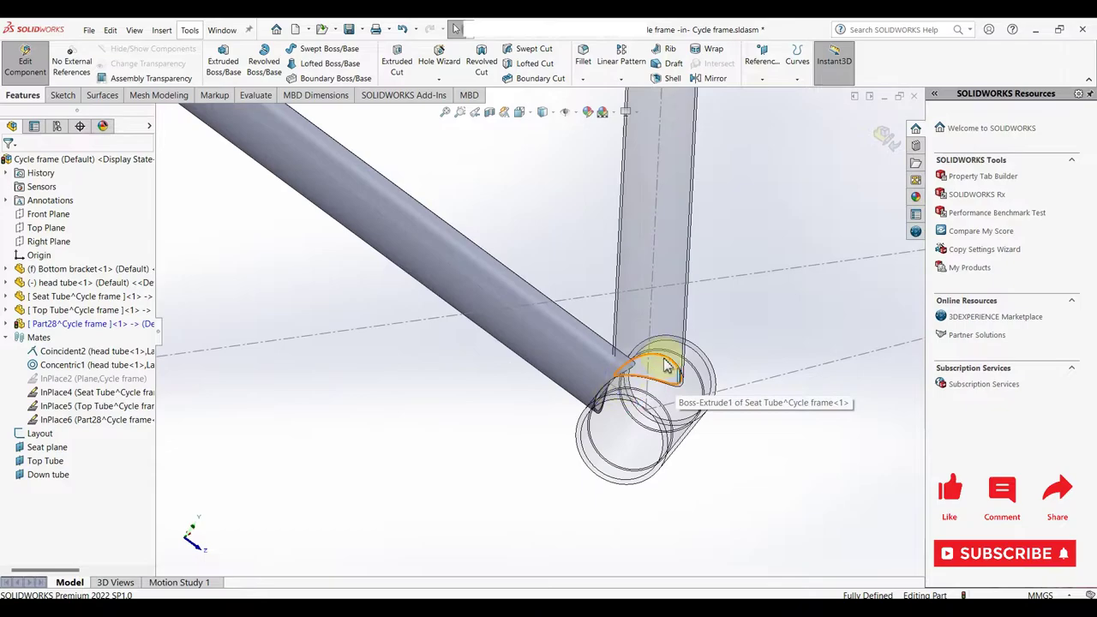
scroll(630, 375, up, 2)
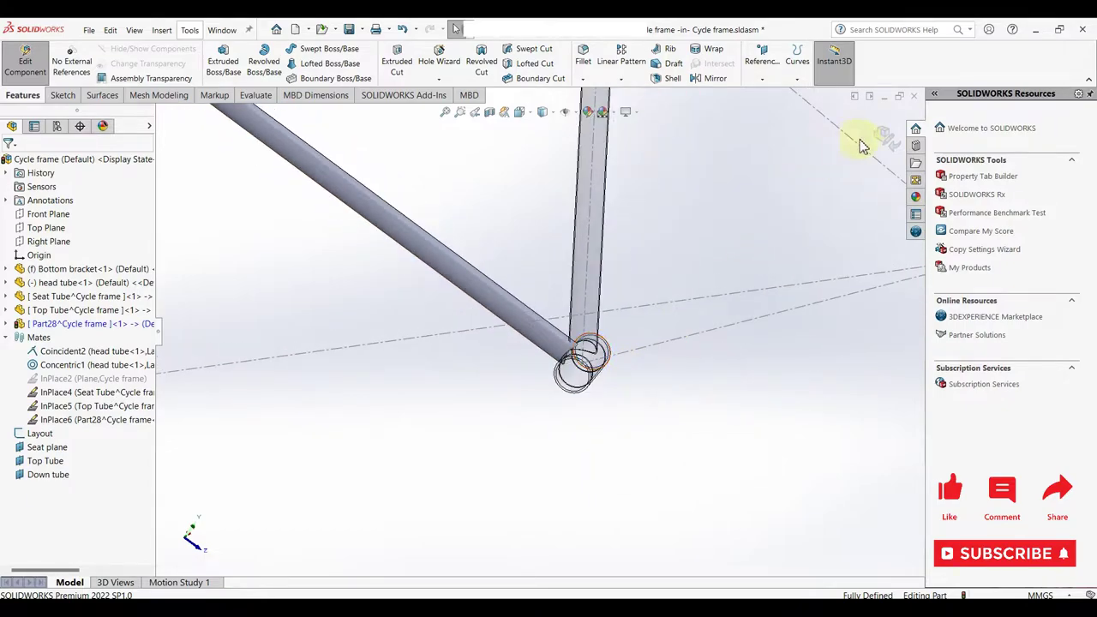
- Exit part editing and rename the Part28 component to Down Tube
click(883, 139)
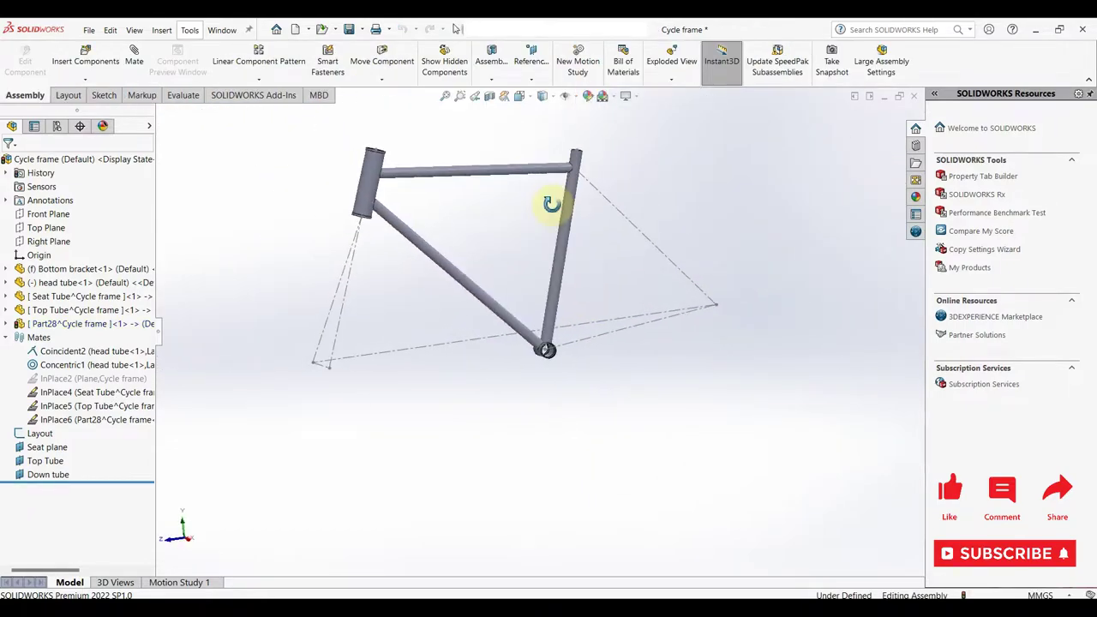
click(163, 32)
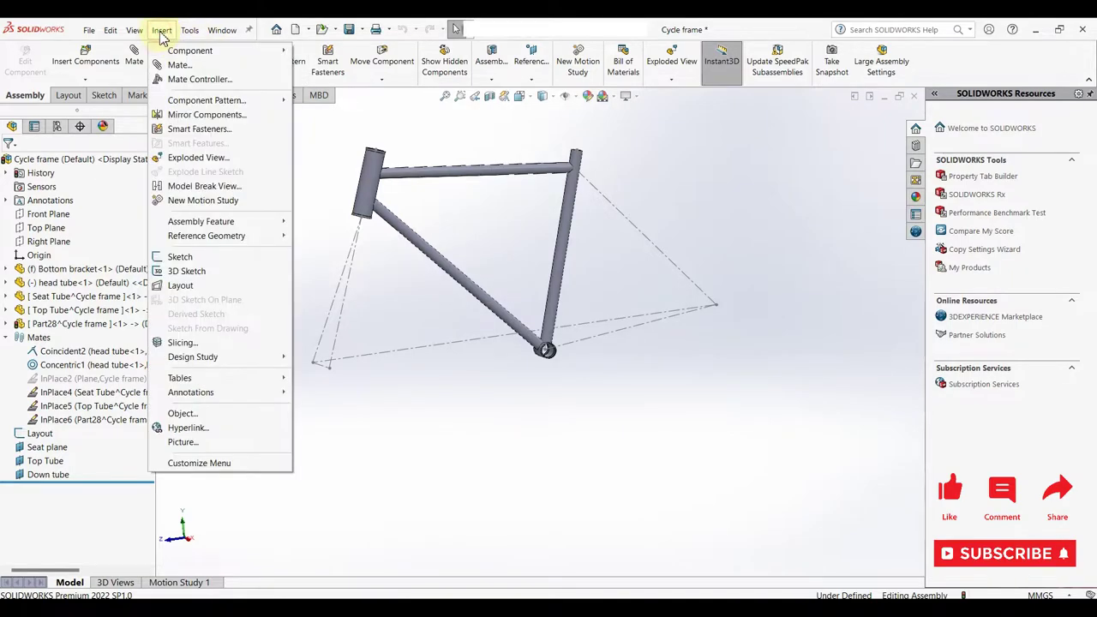
click(52, 326)
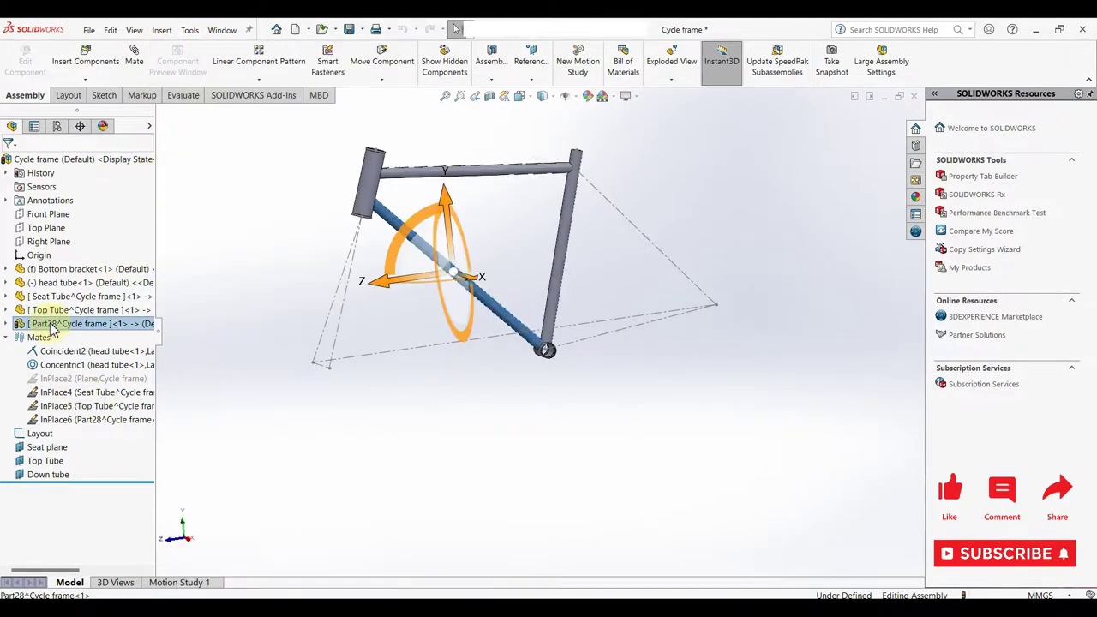
right_click(51, 324)
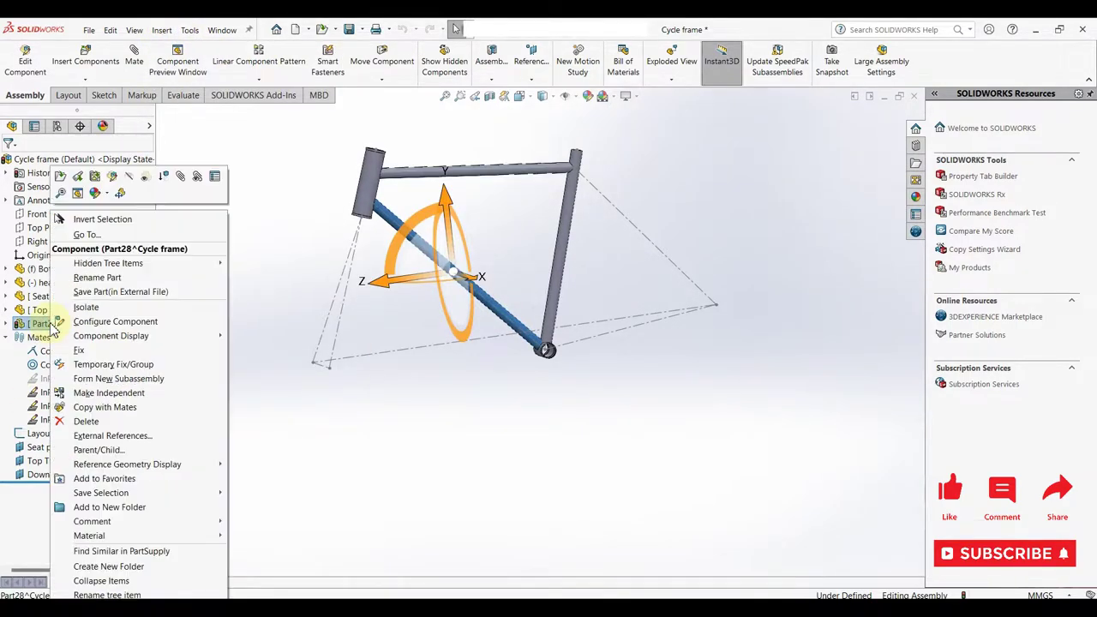
click(105, 595)
text(Down Tube)
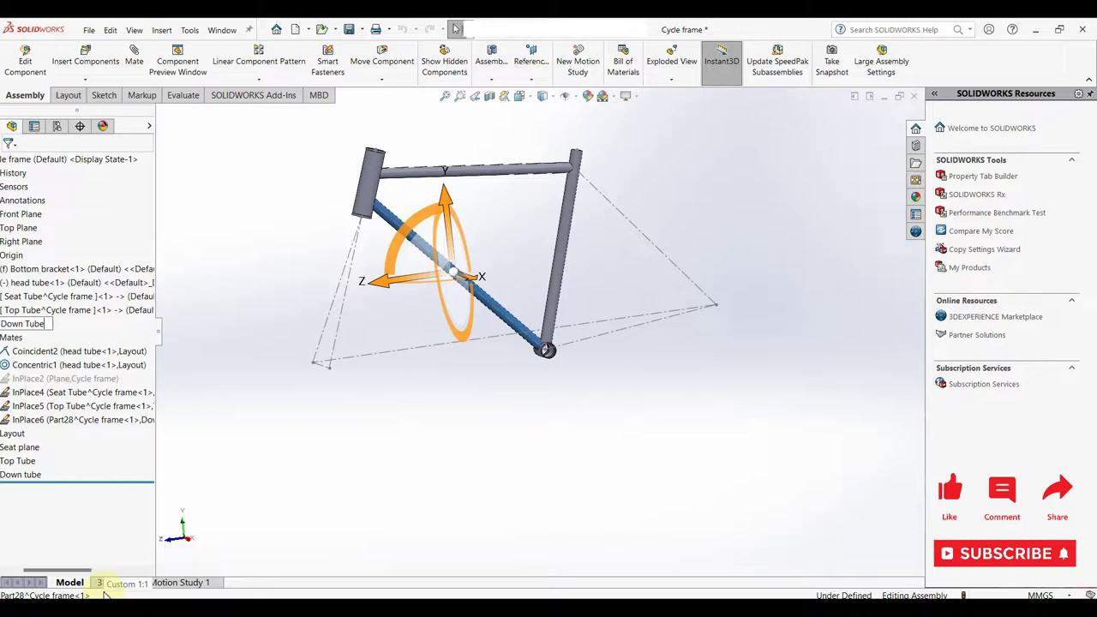
key(Return)
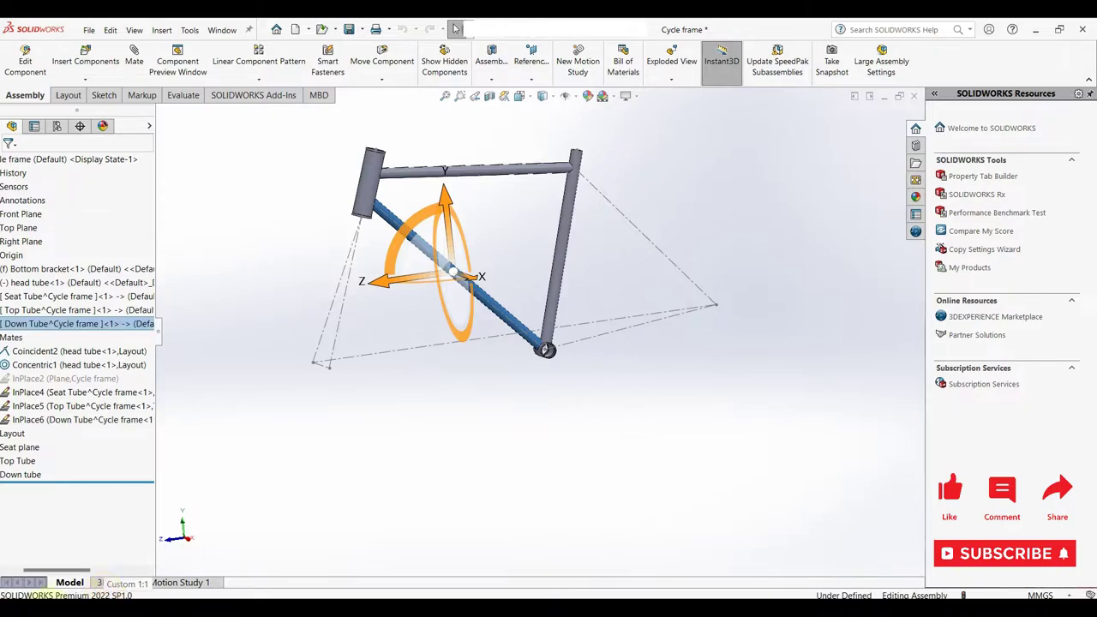
- Reopen the Down Tube part for in-place editing with Edit Part
drag(83, 572, 60, 572)
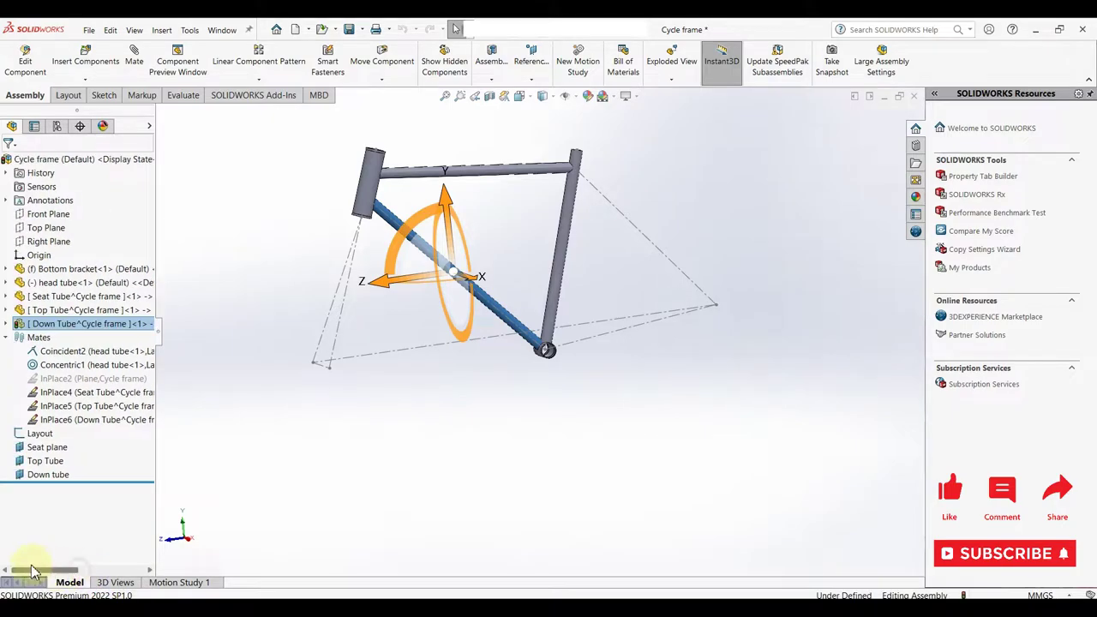
right_click(85, 330)
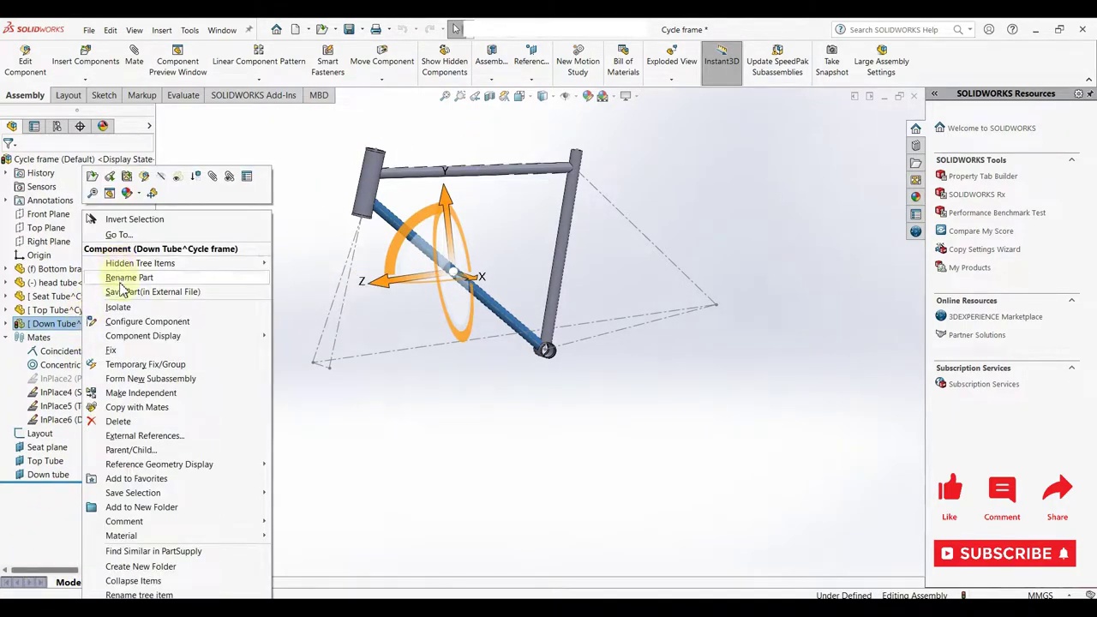
click(147, 187)
- Cut a Seat Tube cavity into the down tube, keeping only Body 1, then return to the assembly
click(162, 31)
mouse_move(184, 79)
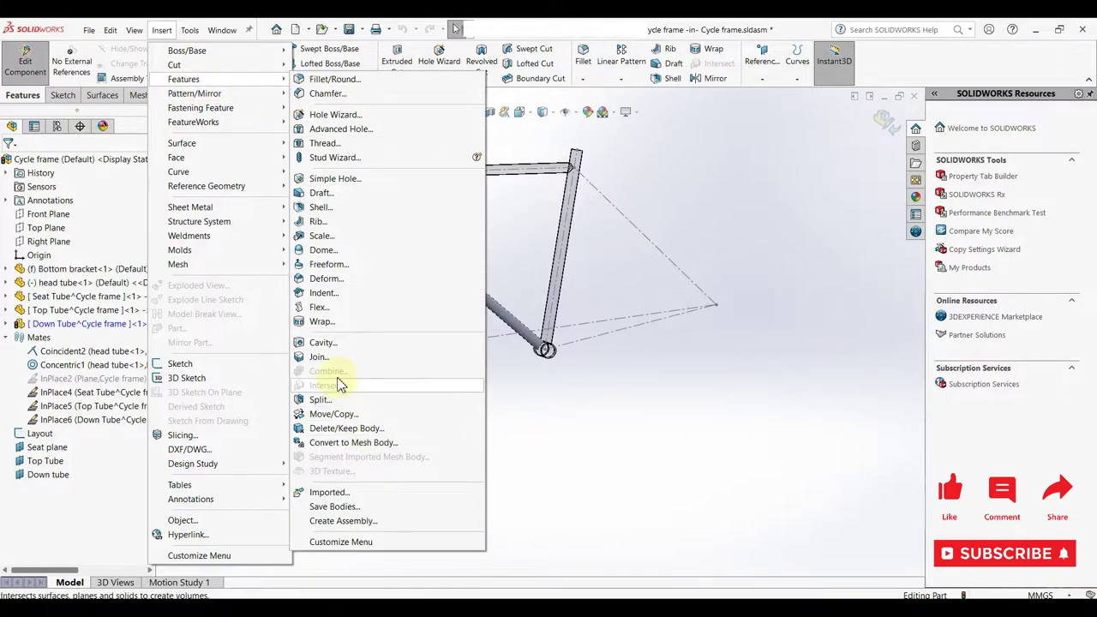
click(322, 344)
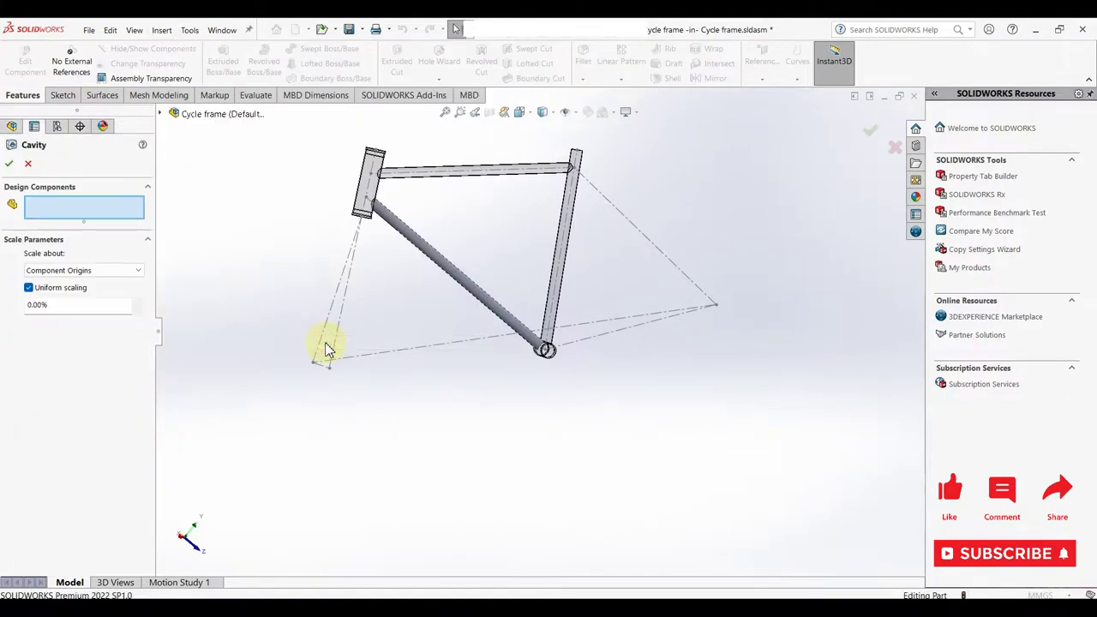
click(562, 276)
scroll(553, 353, down, 3)
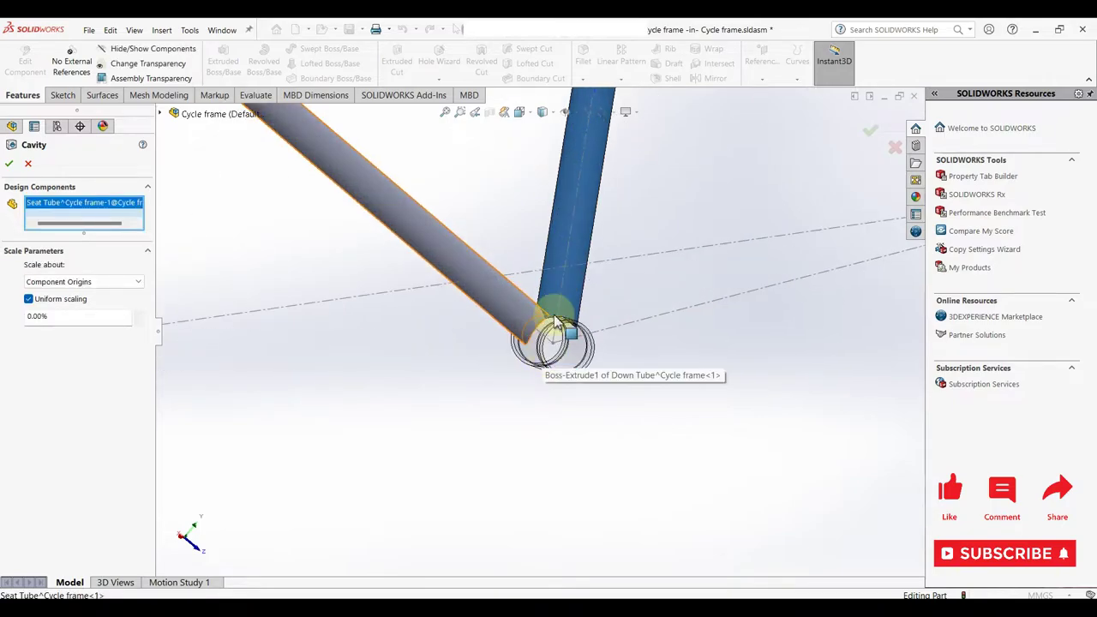
scroll(548, 355, down, 2)
click(14, 166)
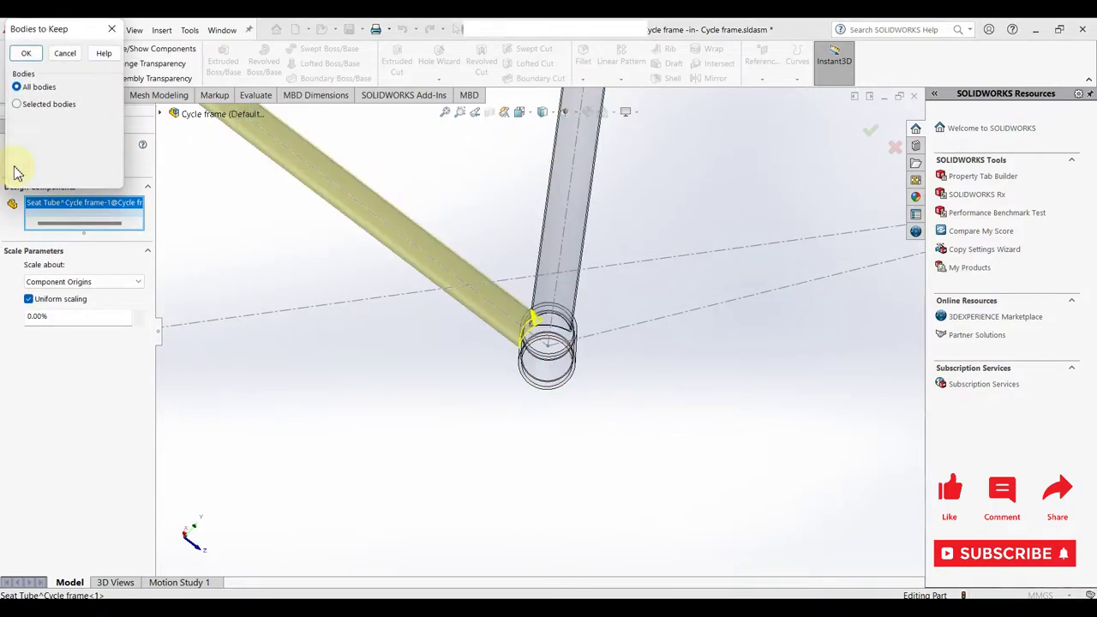
click(40, 106)
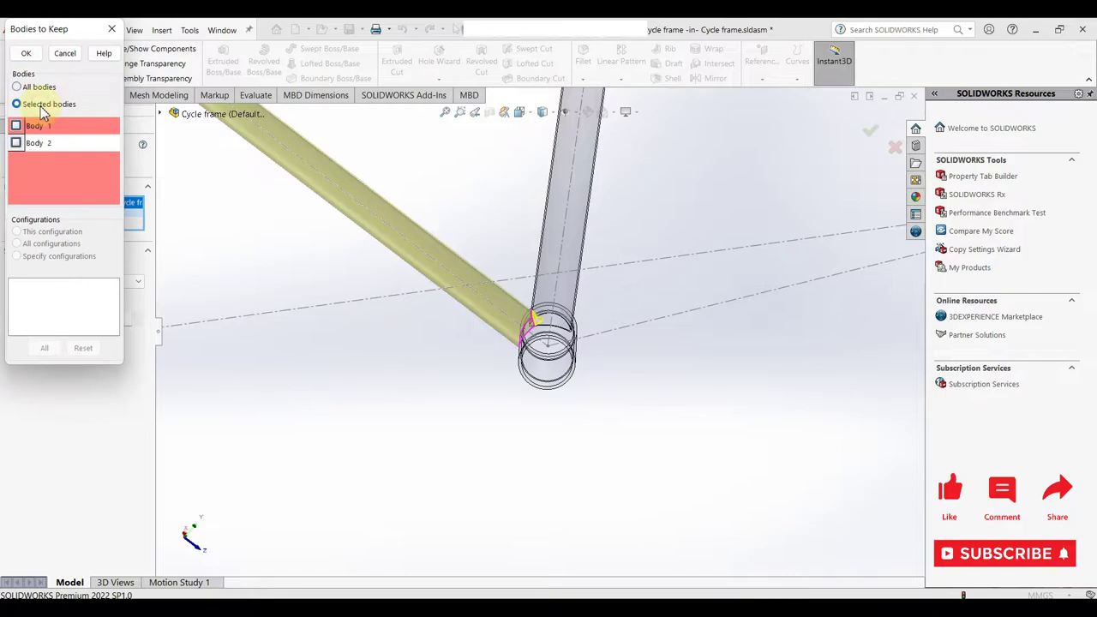
click(16, 126)
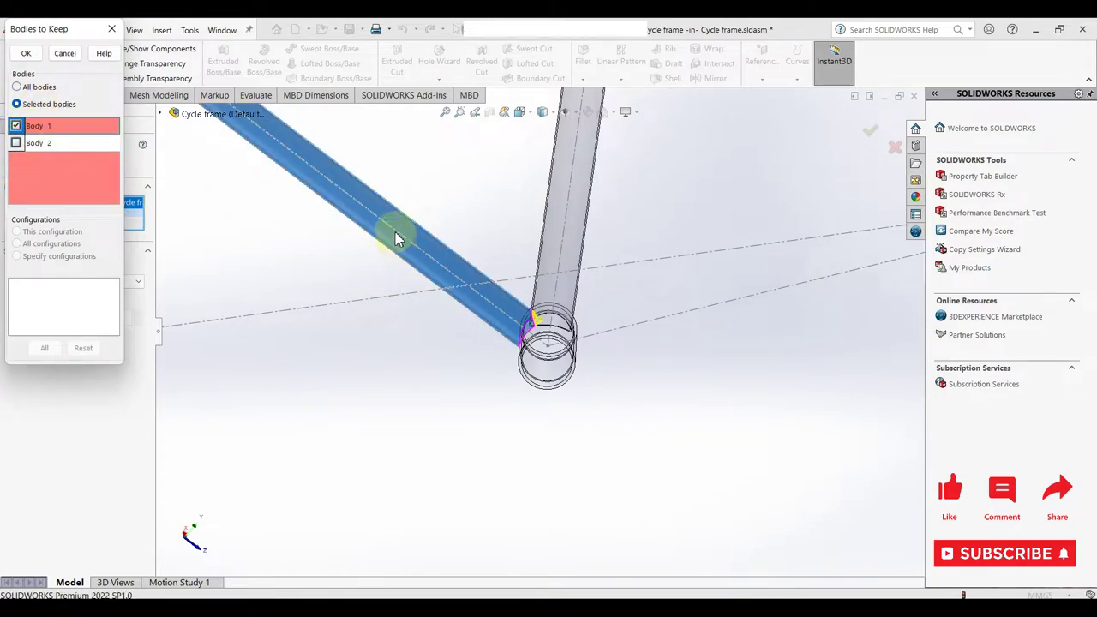
click(28, 56)
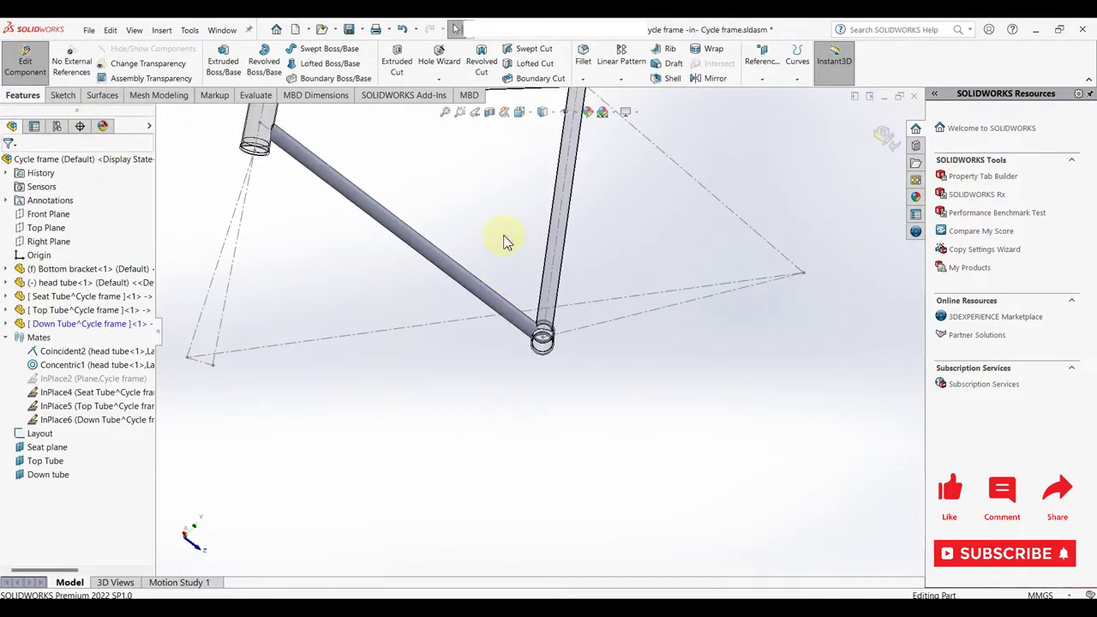
click(892, 155)
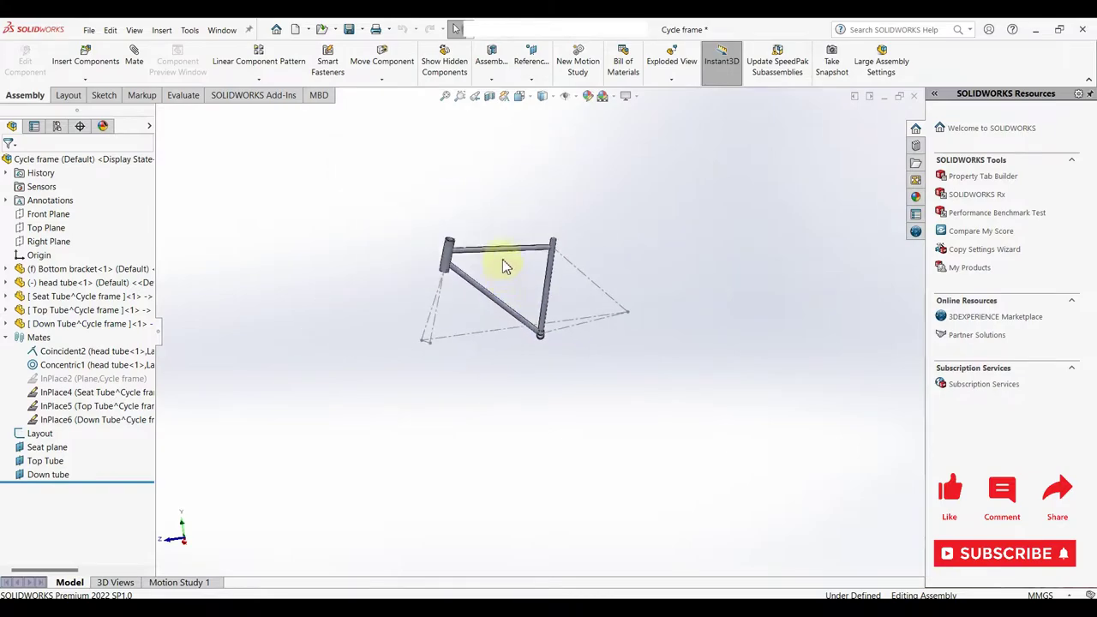
- Create PLANE7 through Point2@Layout and Point1@Layout, referenced to the Right Plane
mouse_move(530, 337)
middle_down()
mouse_move(556, 328)
mouse_move(555, 351)
middle_up()
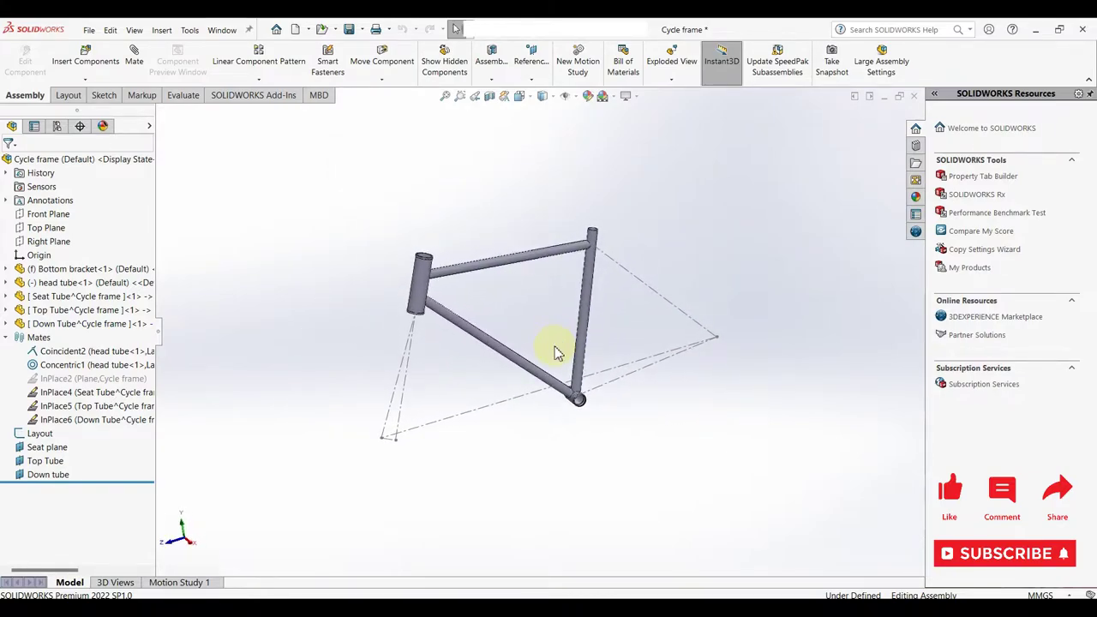
click(531, 79)
click(542, 91)
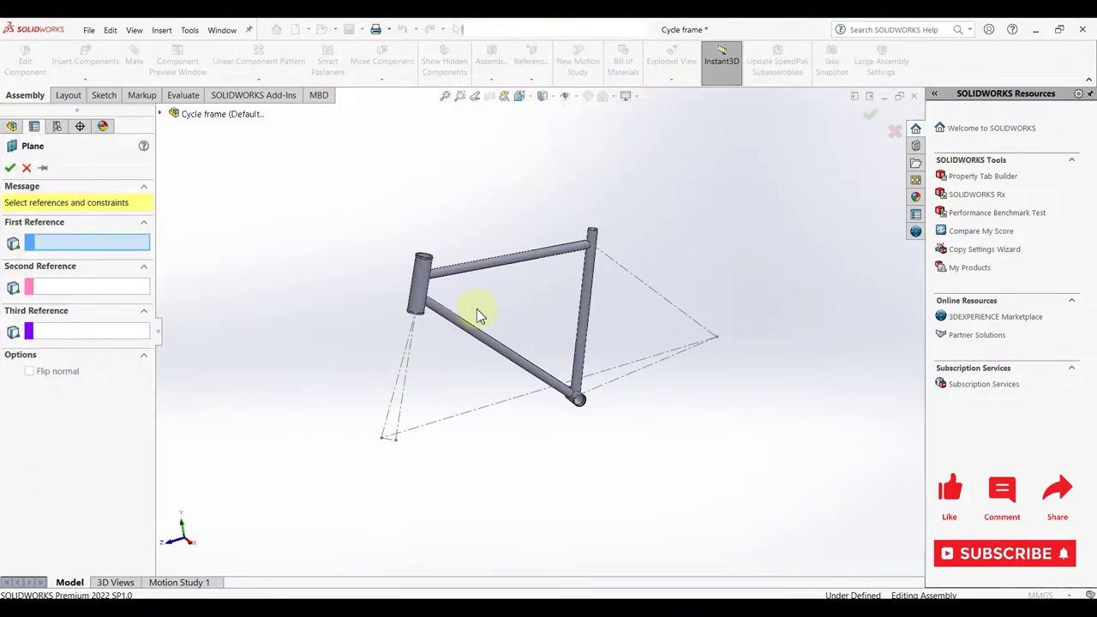
scroll(615, 415, down, 5)
mouse_move(606, 399)
middle_down()
mouse_move(558, 383)
mouse_move(574, 385)
middle_up()
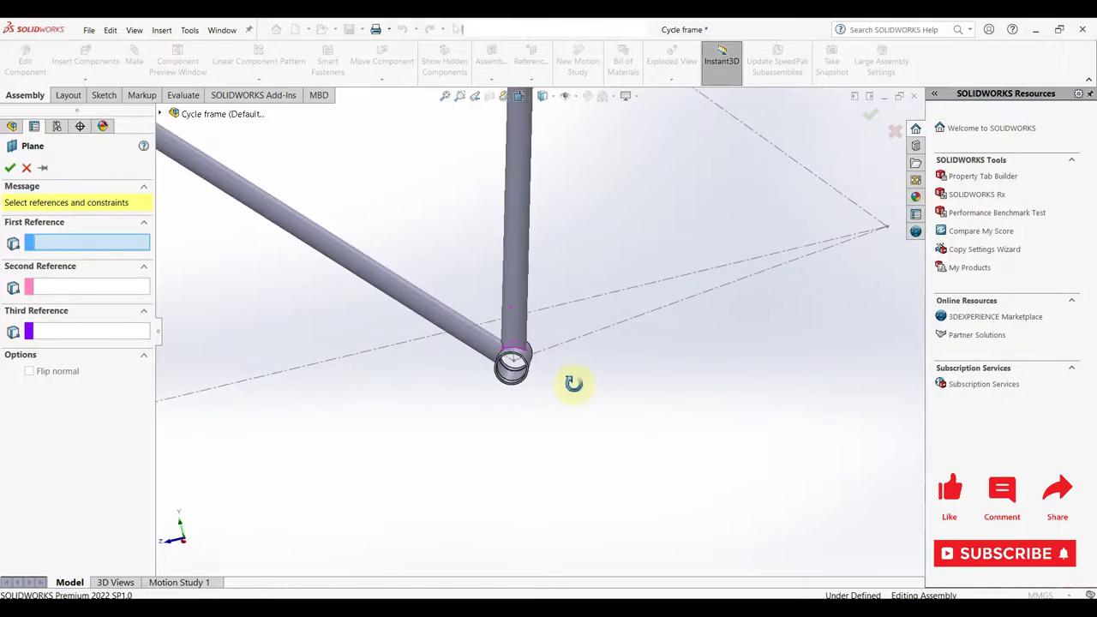
click(886, 228)
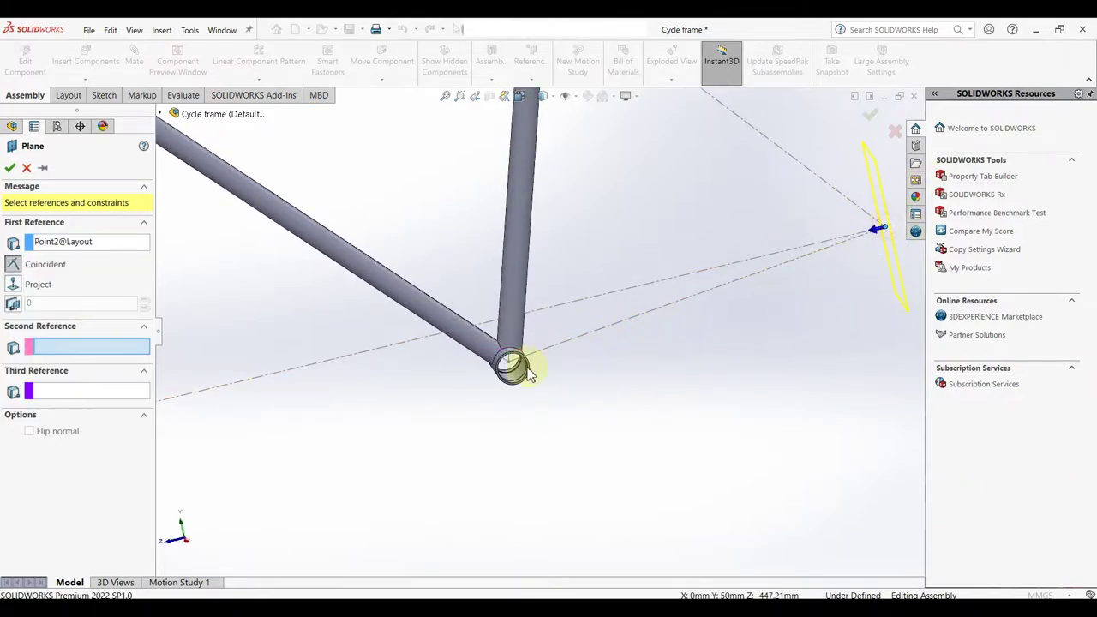
click(510, 363)
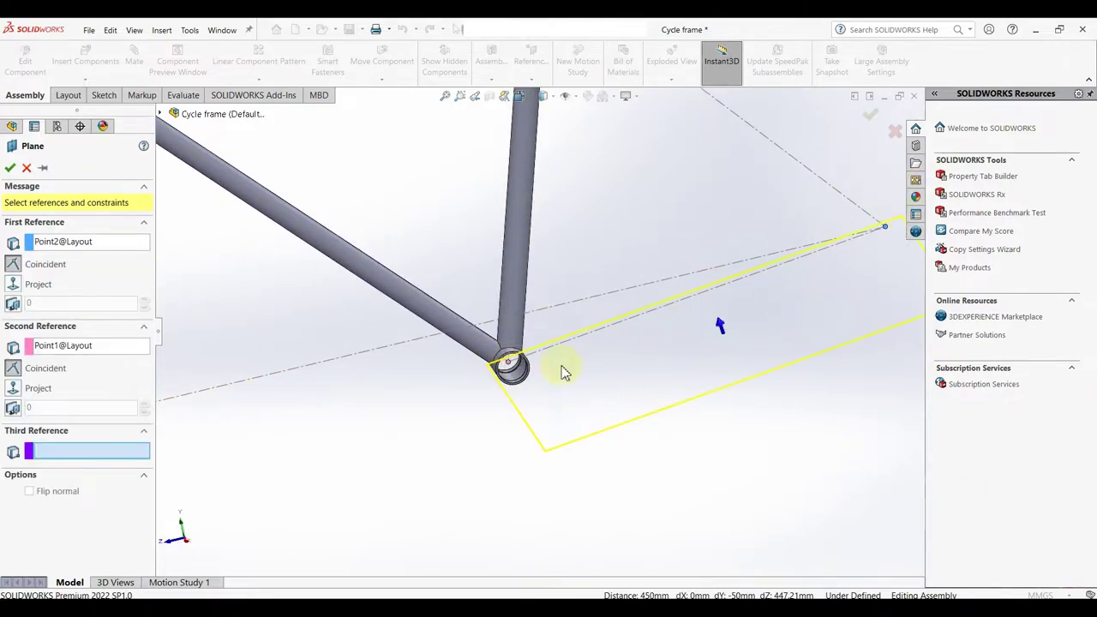
click(161, 114)
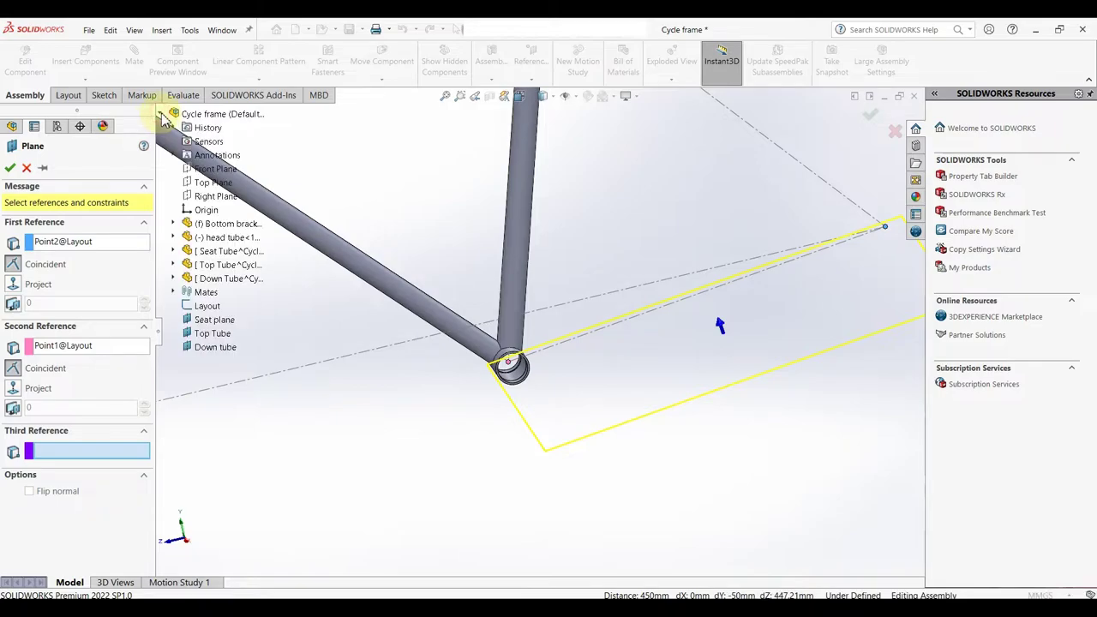
click(221, 196)
scroll(504, 360, up, 5)
mouse_move(649, 375)
middle_down()
mouse_move(688, 308)
mouse_move(678, 367)
middle_up()
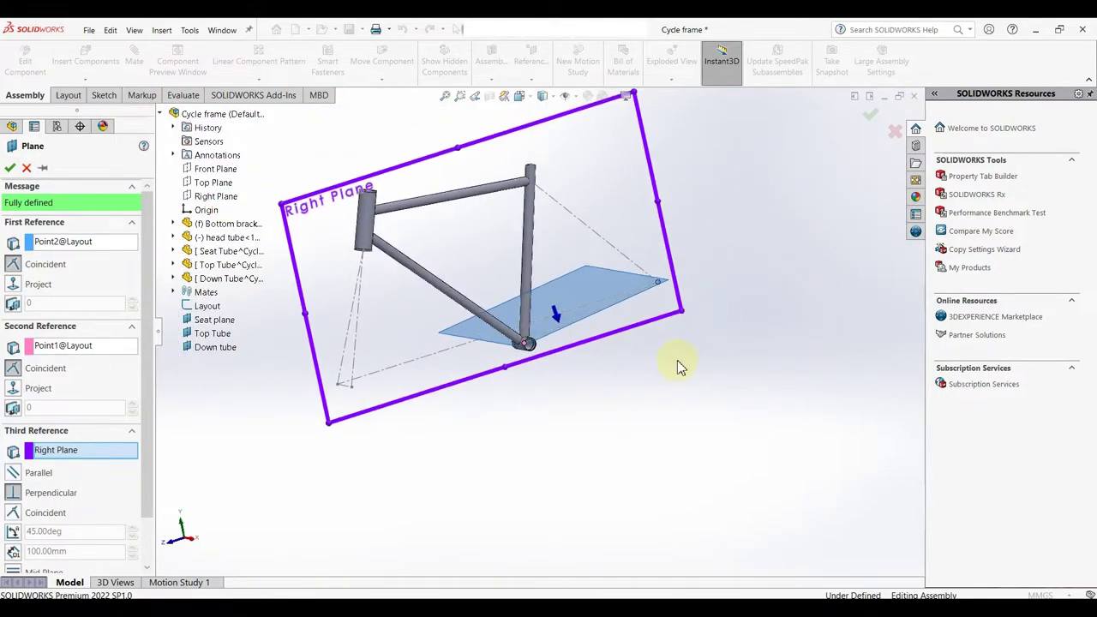
click(9, 169)
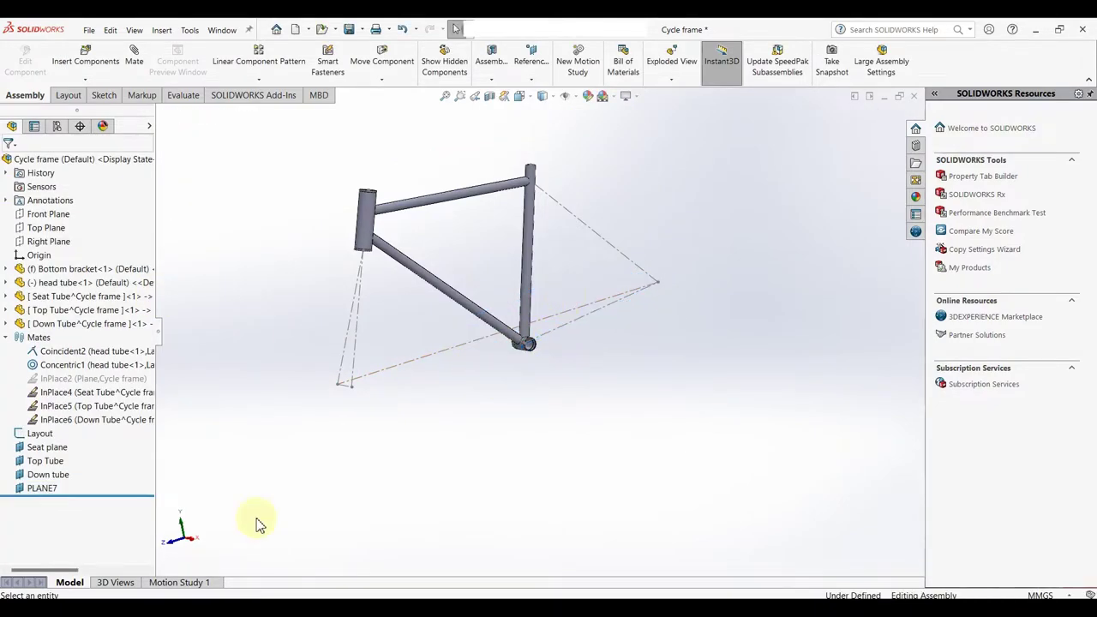
- Rename PLANE7 to Chain plain
right_click(35, 489)
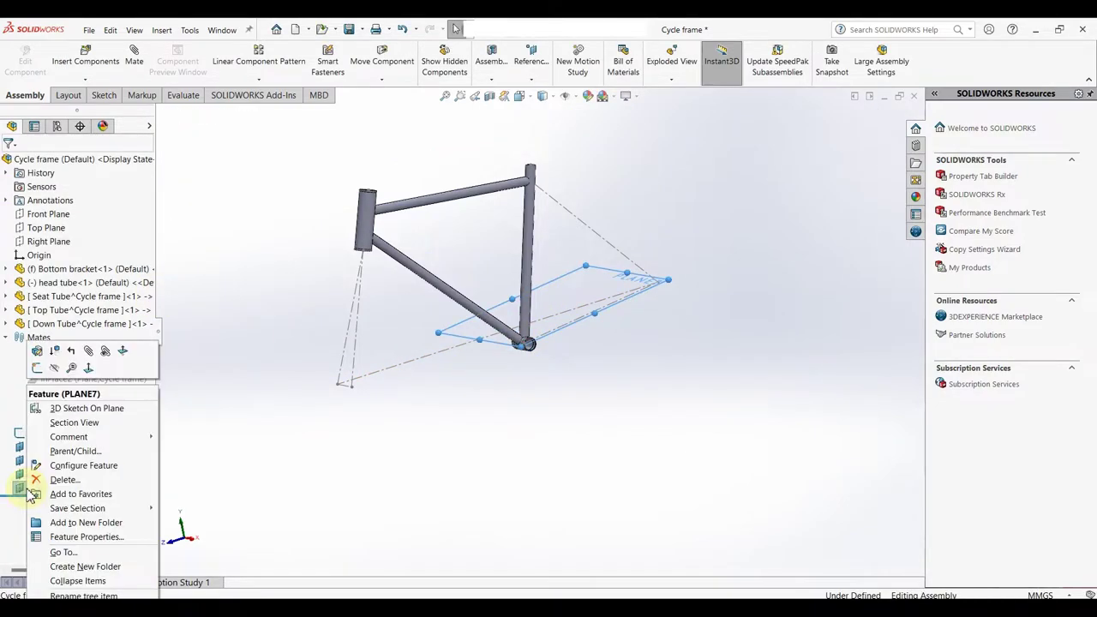
click(77, 595)
text(Chain plain)
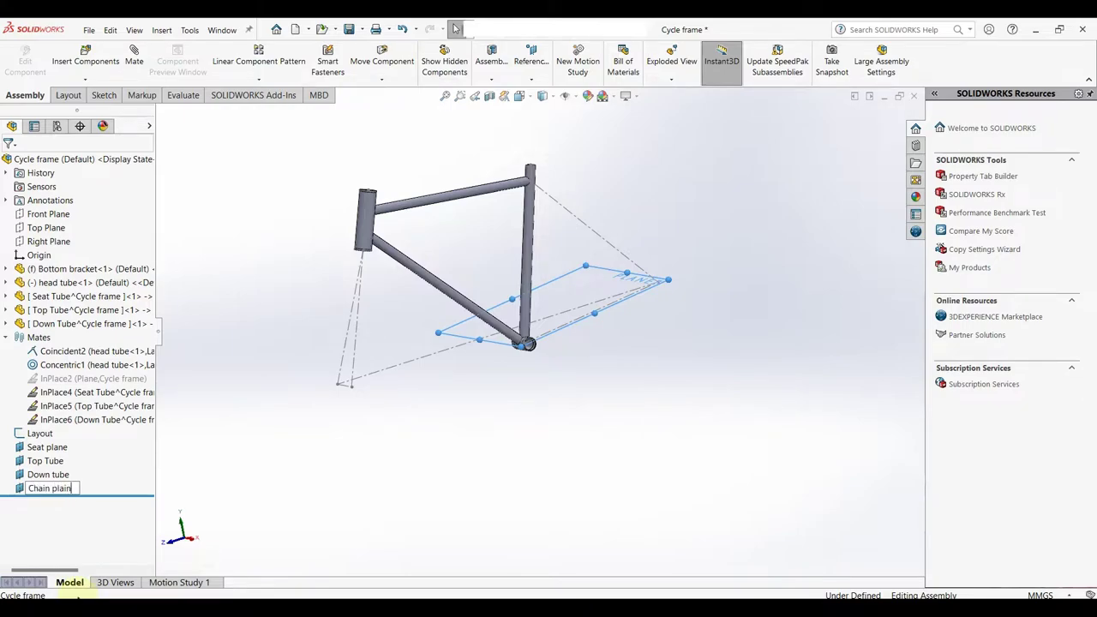
key(Return)
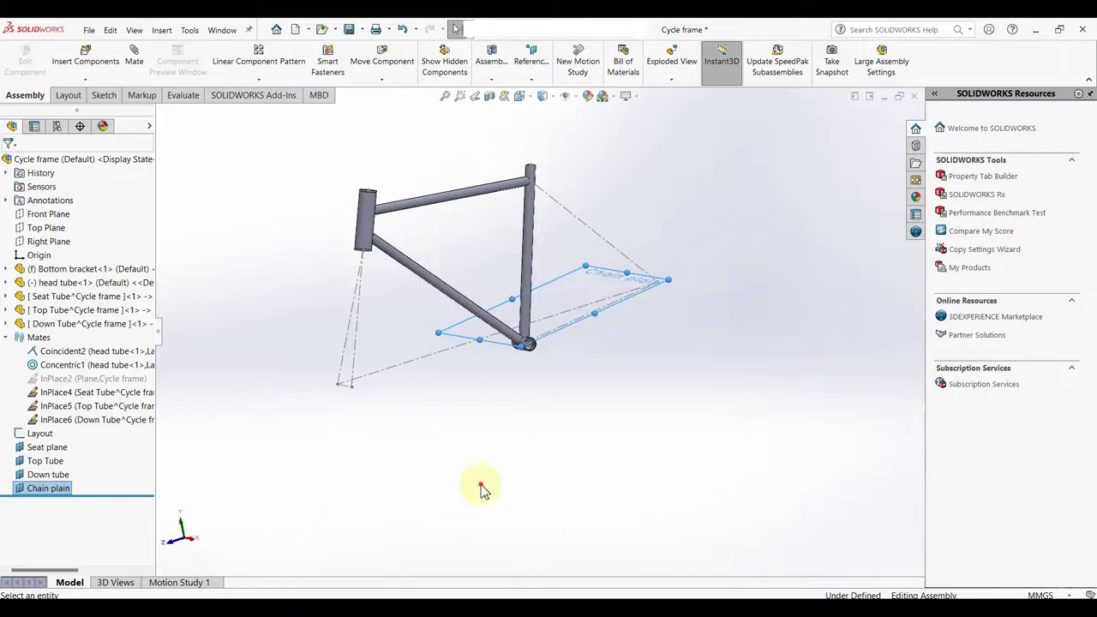
click(47, 487)
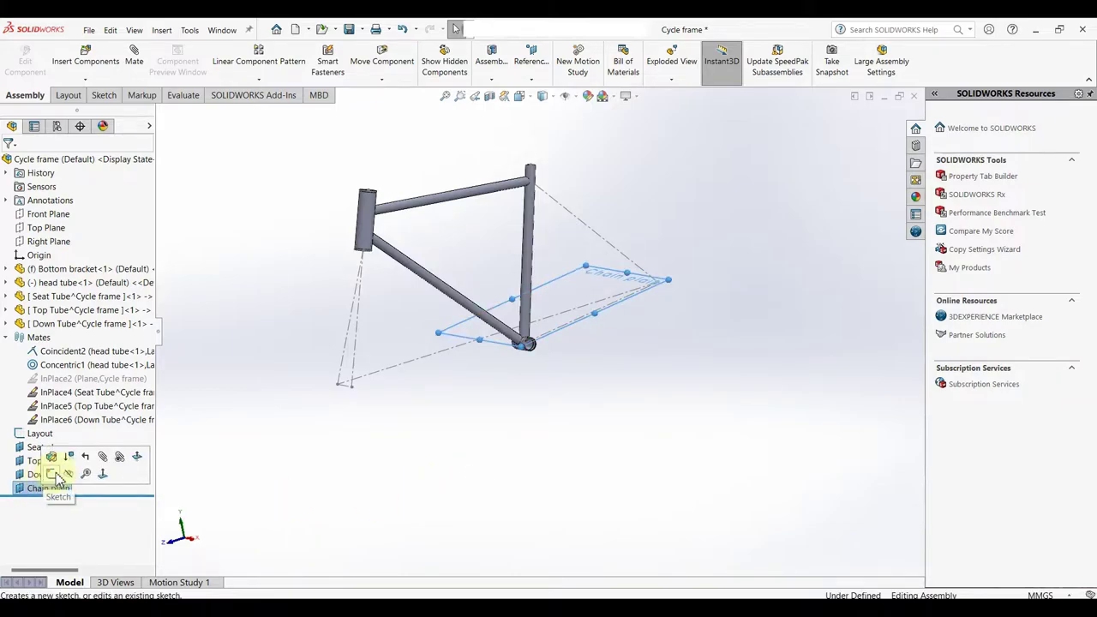
- Draw a horizontal construction midpoint line in a new sketch on the Chain plain plane
click(55, 475)
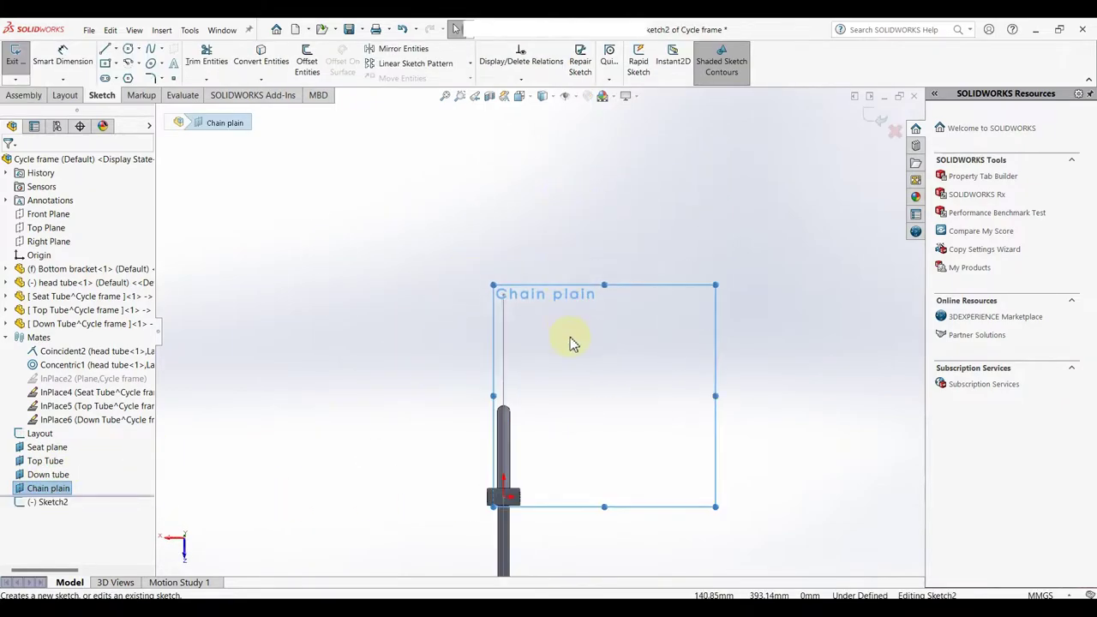
right_drag(596, 360, 535, 362)
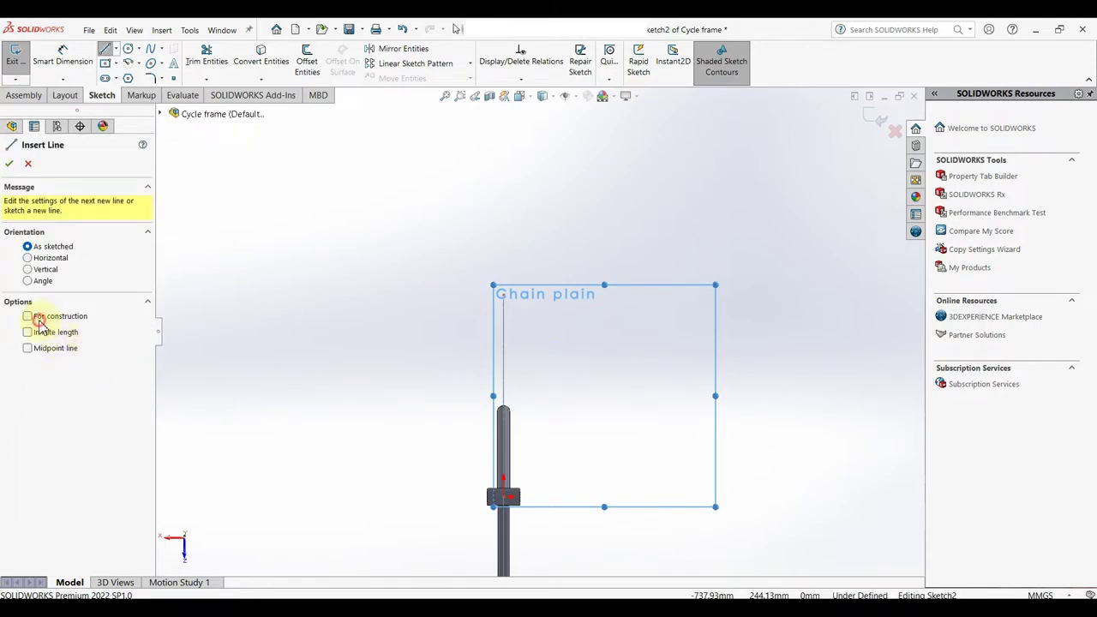
click(39, 352)
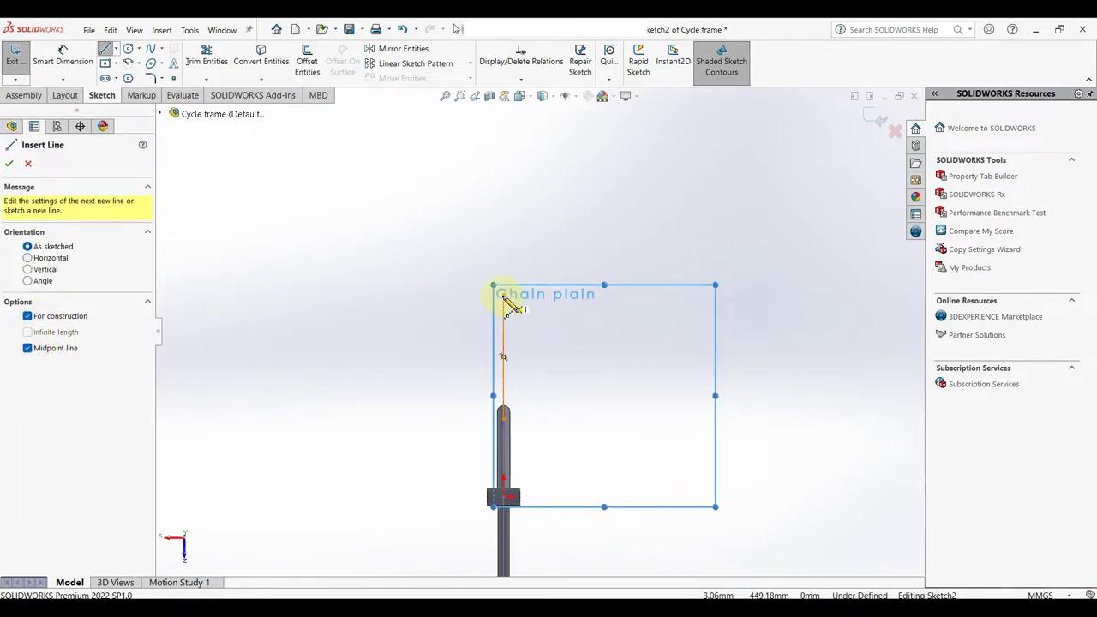
click(504, 295)
click(559, 295)
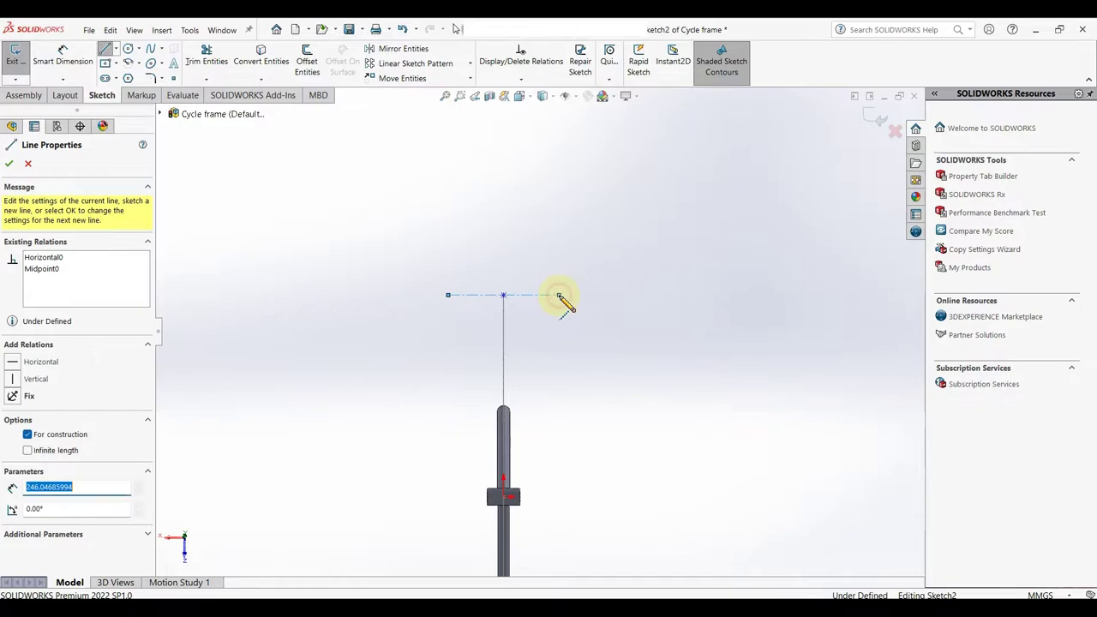
right_click(560, 298)
click(594, 306)
- Dimension the construction line's length to 152 mm
right_drag(597, 400, 583, 343)
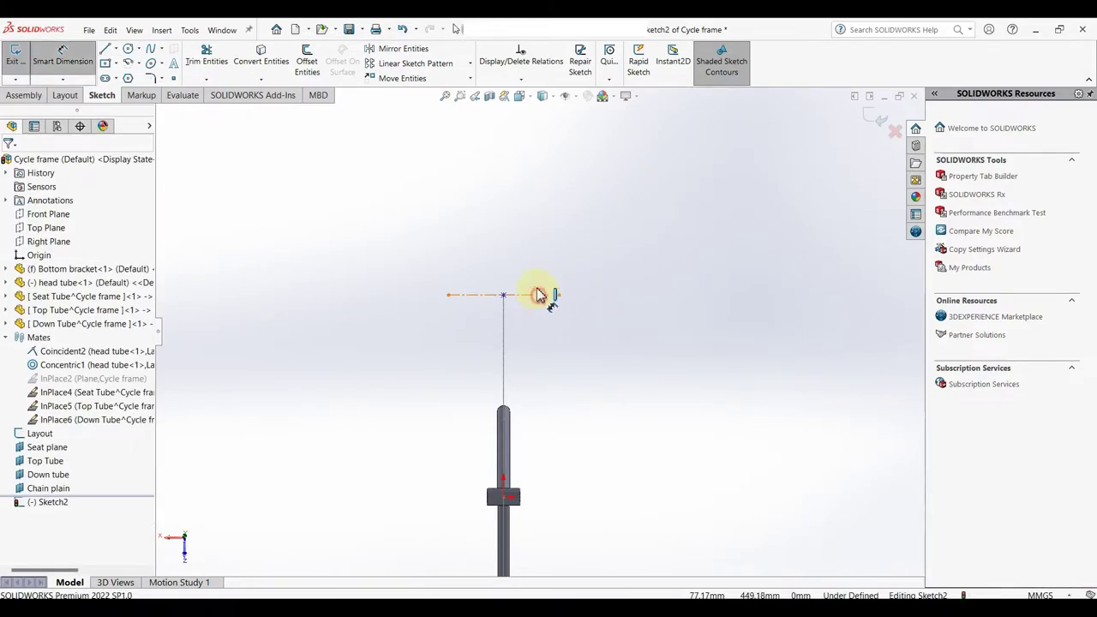
click(538, 295)
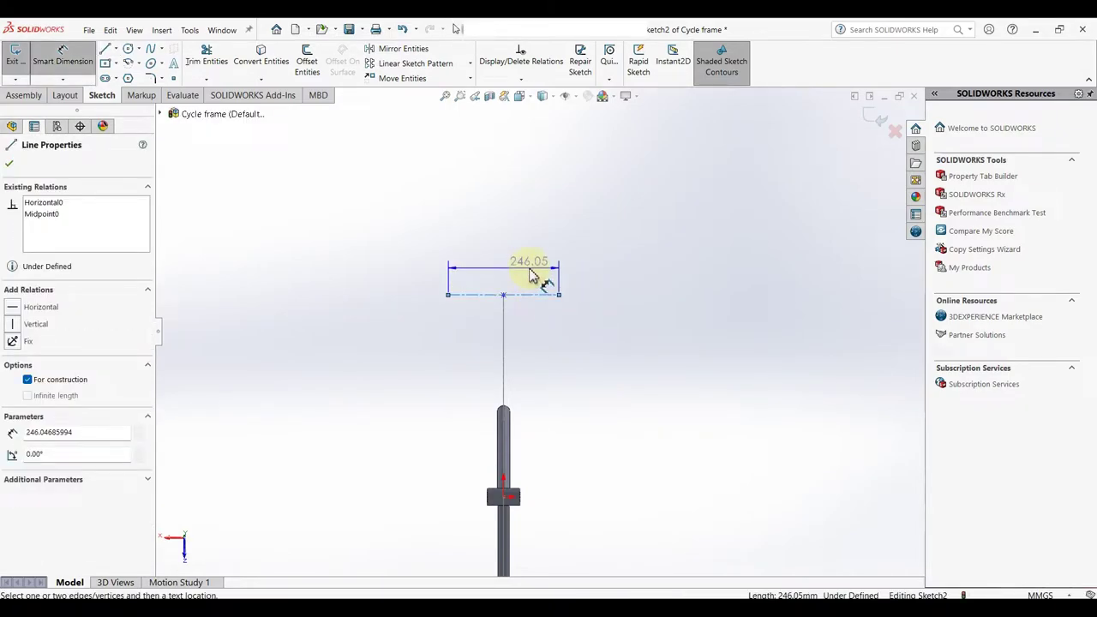
click(532, 274)
text(152)
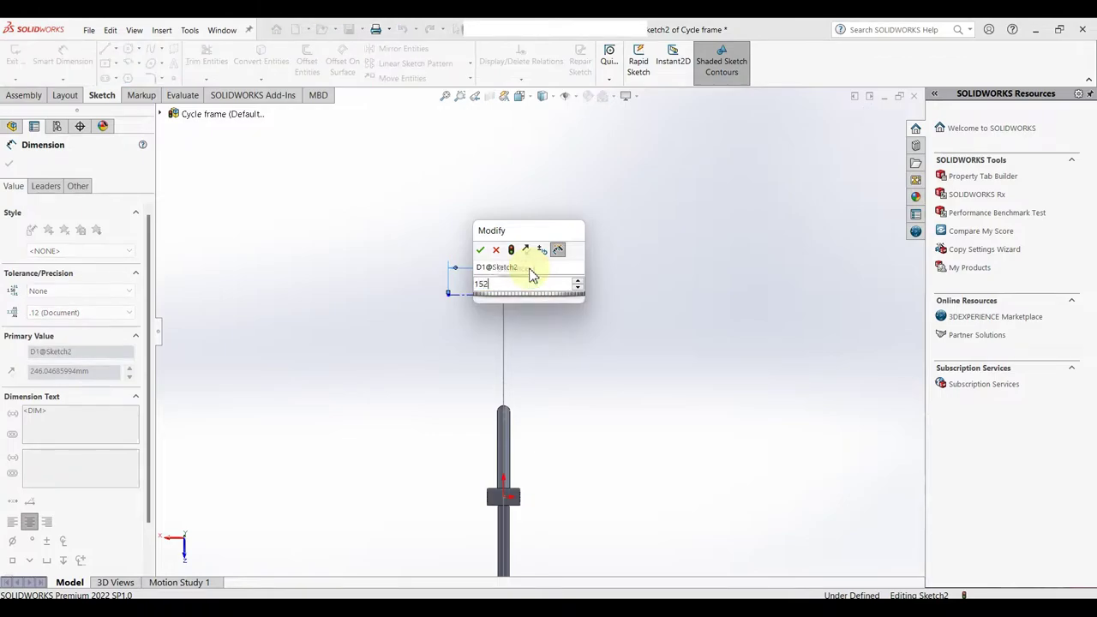
key(Return)
key(Escape)
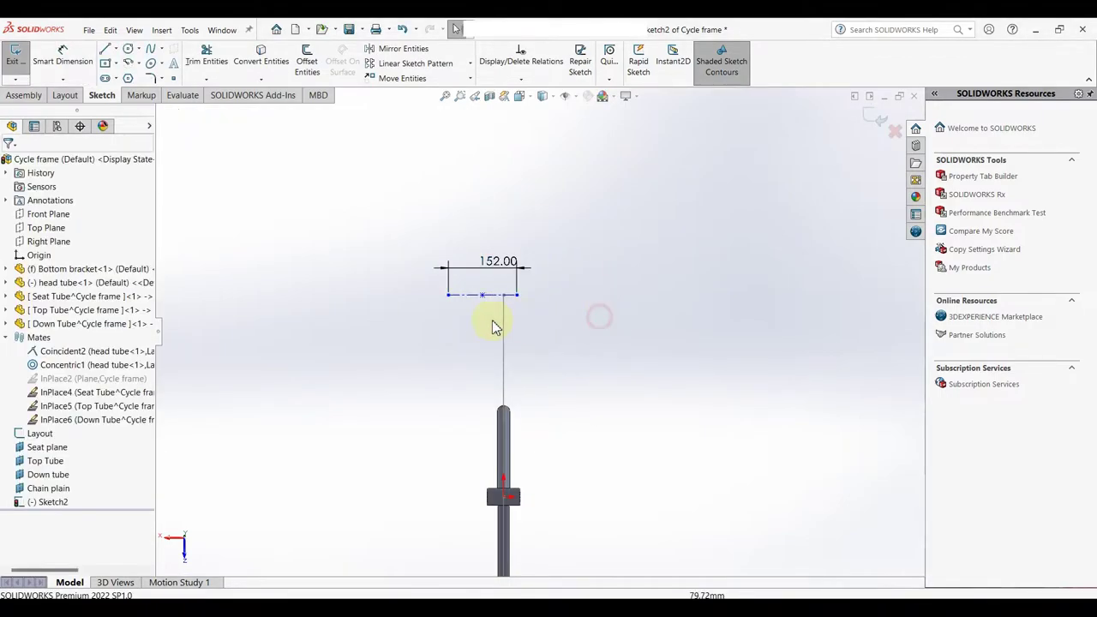
- Make the line's midpoint coincident with the layout point Point2@Layout
click(483, 295)
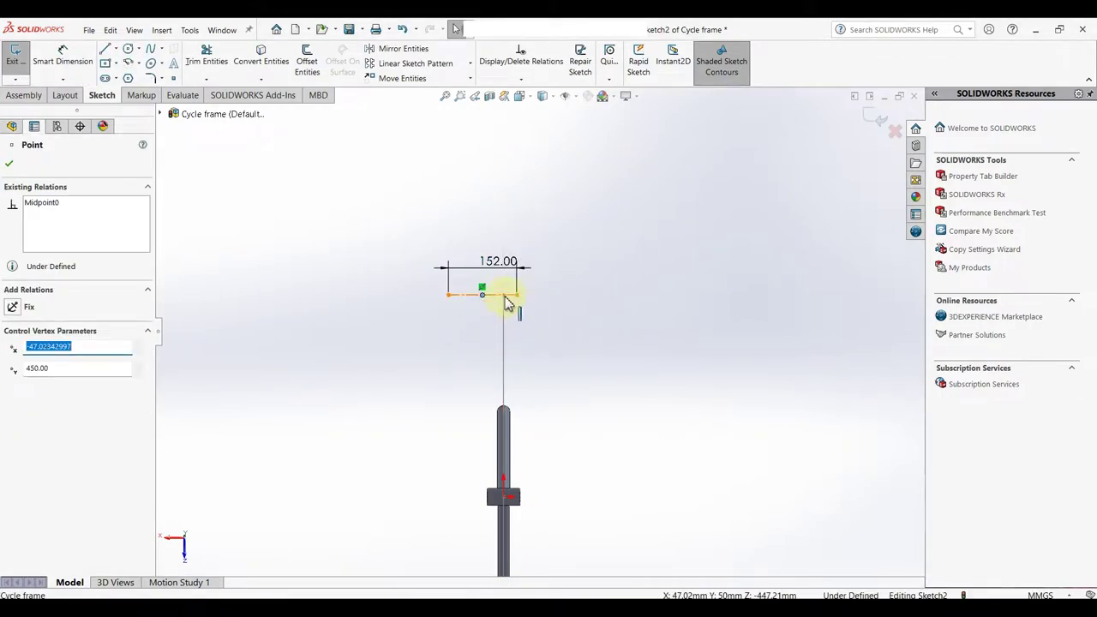
mouse_move(526, 361)
middle_down()
mouse_move(728, 457)
mouse_move(686, 423)
middle_up()
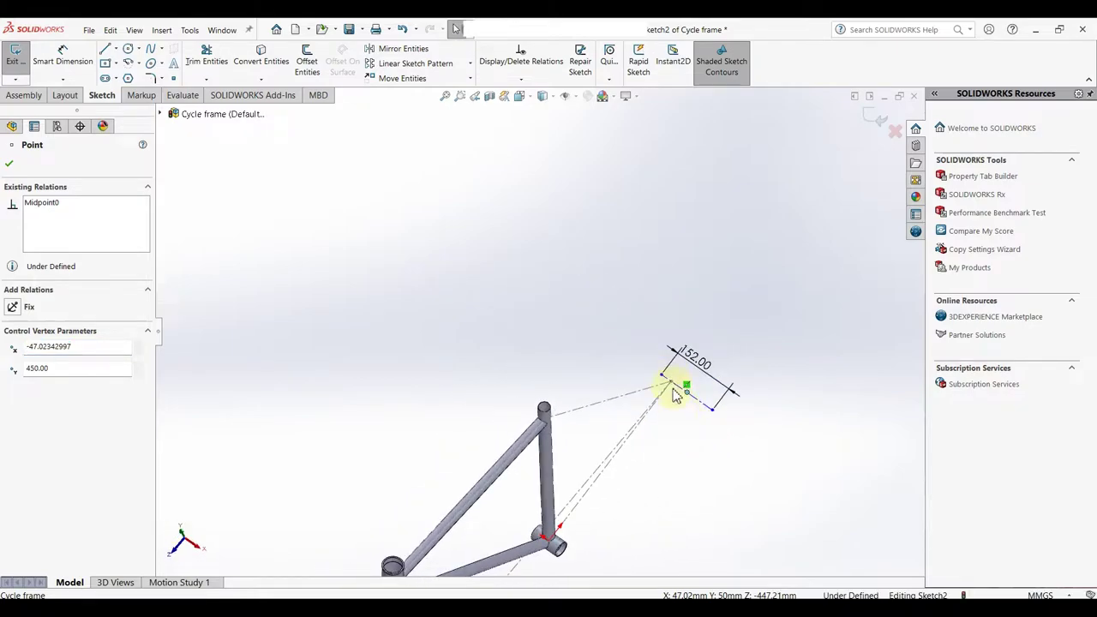
ctrl+click(673, 389)
click(740, 331)
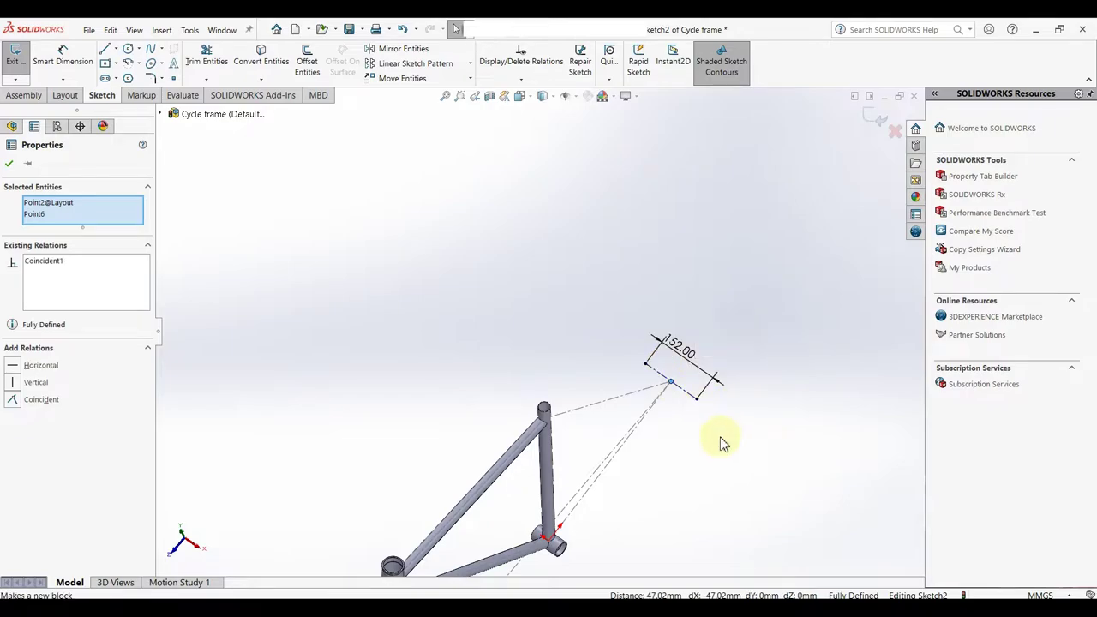
click(694, 440)
- Close the 152 dimension's properties and orbit to a near side-on view of the frame
middle_drag(694, 440, 573, 466)
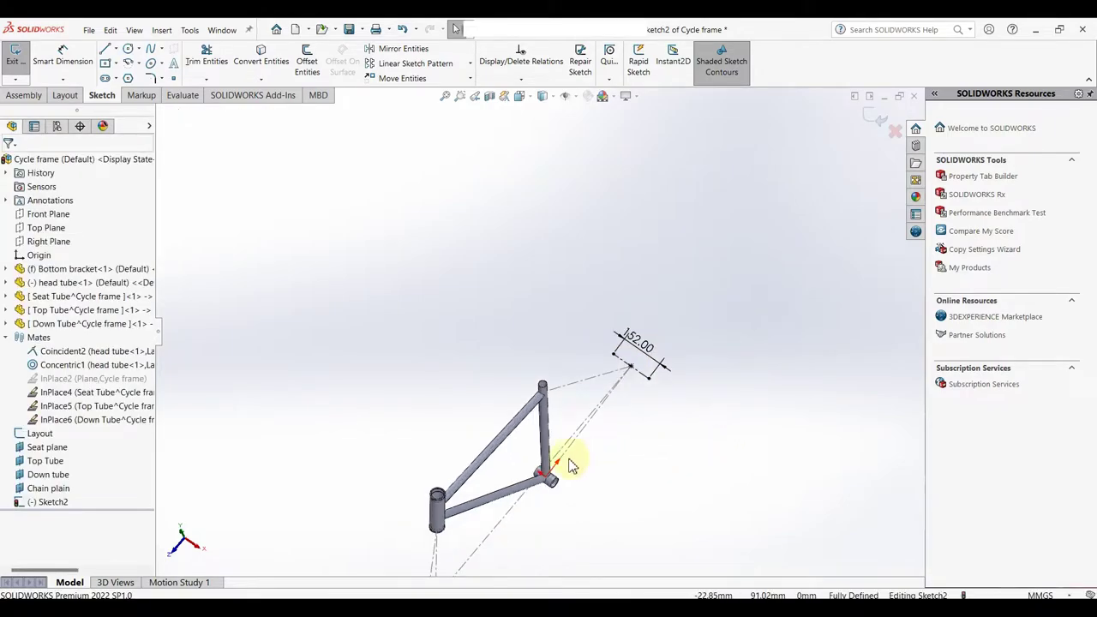
click(649, 347)
middle_drag(649, 348, 580, 437)
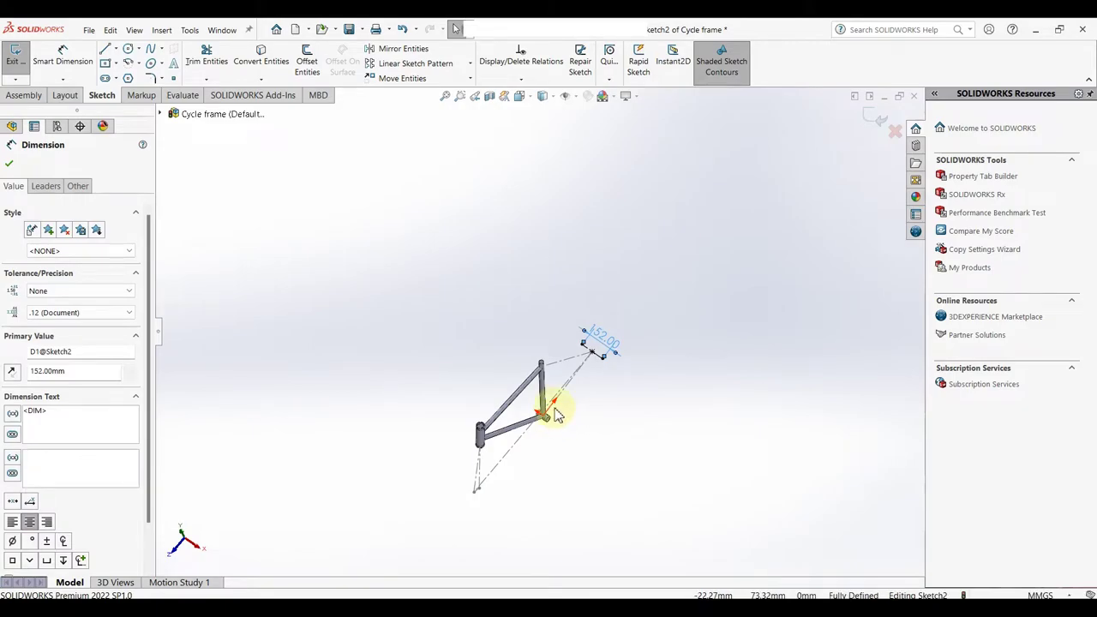
scroll(515, 423, down, 3)
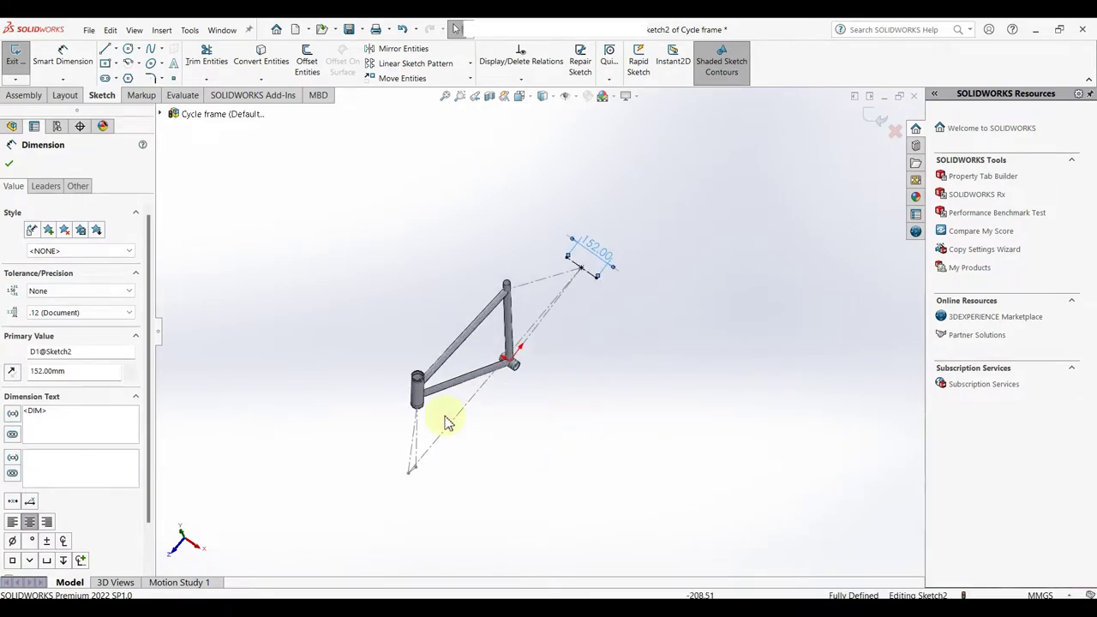
click(9, 164)
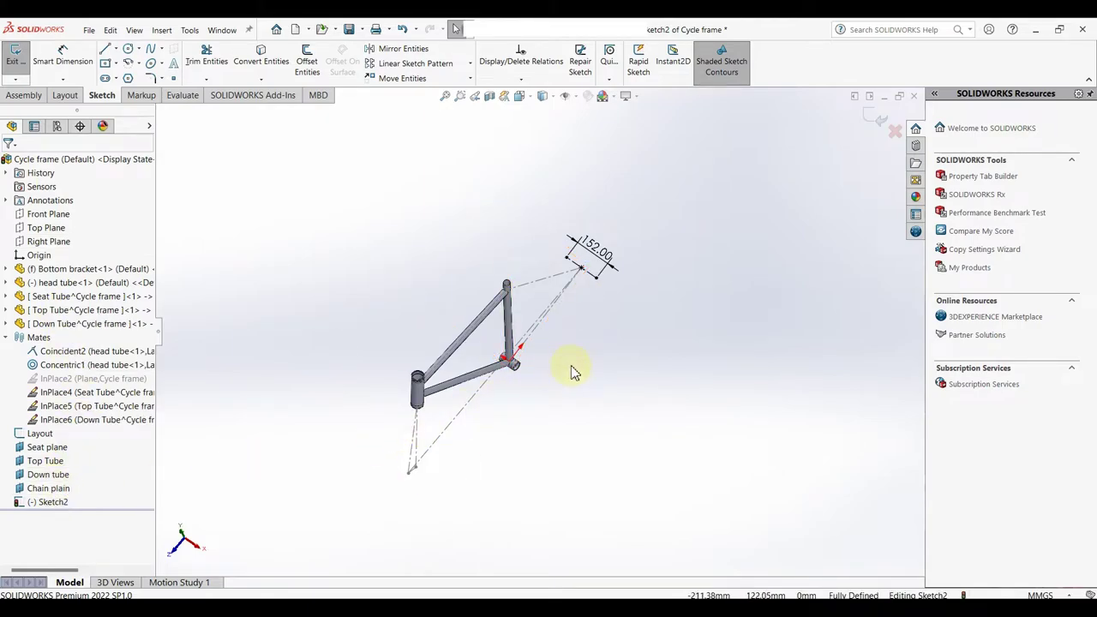
middle_drag(573, 370, 457, 361)
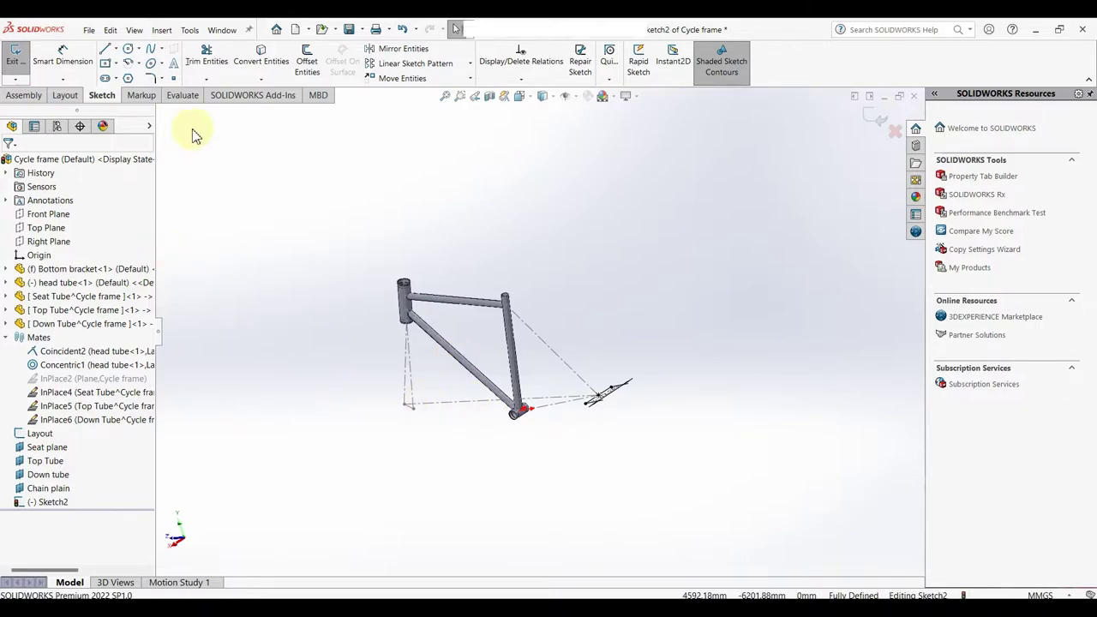
- Draw a centre rectangle centred on the 152 mm line's midpoint, viewed normal to the sketch
click(107, 67)
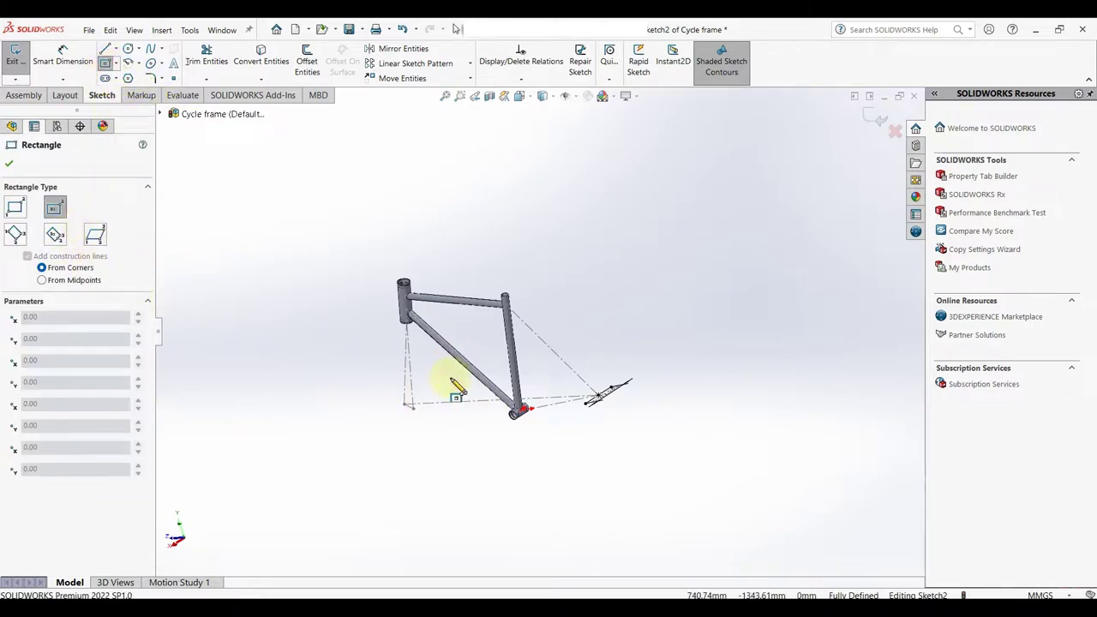
scroll(612, 392, down, 5)
mouse_move(612, 392)
middle_down()
mouse_move(625, 421)
mouse_move(543, 367)
mouse_move(552, 468)
middle_up()
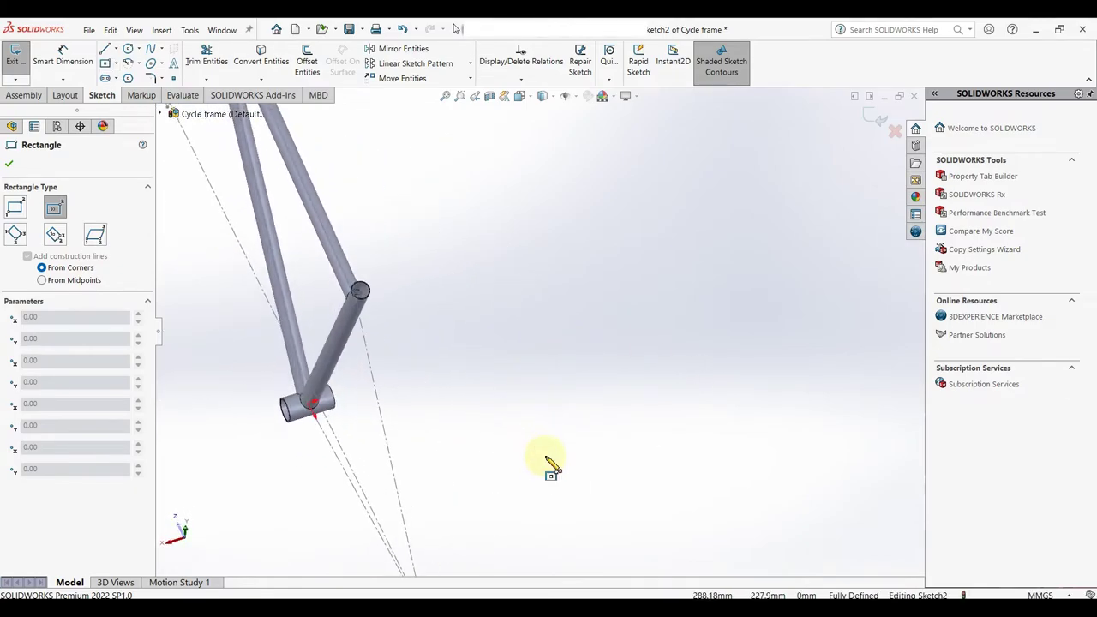
scroll(552, 465, up, 5)
key(space)
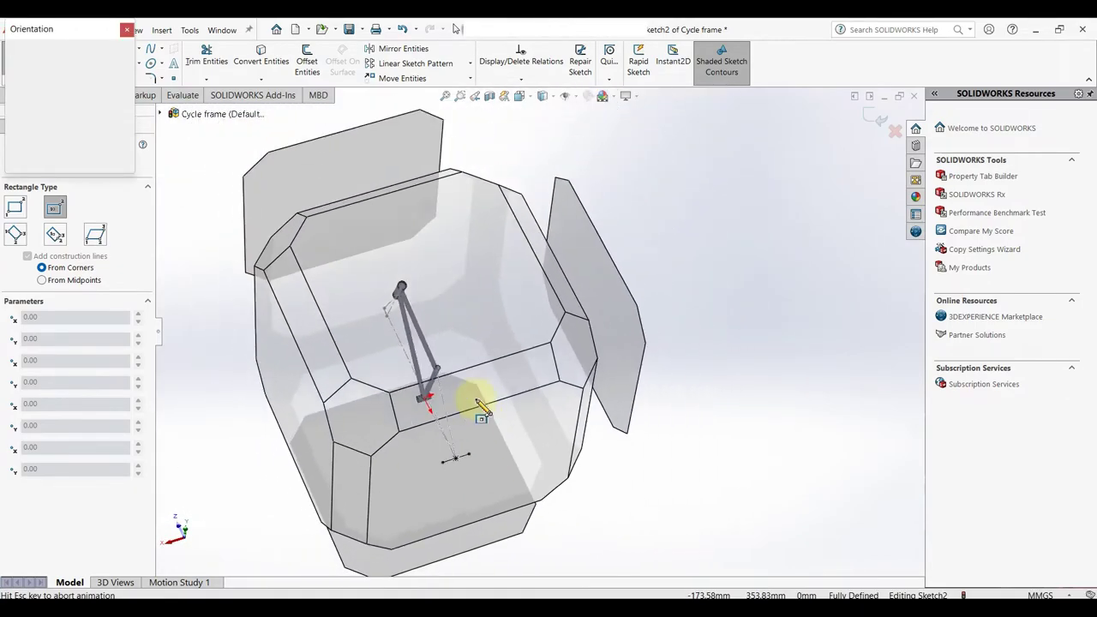
click(455, 341)
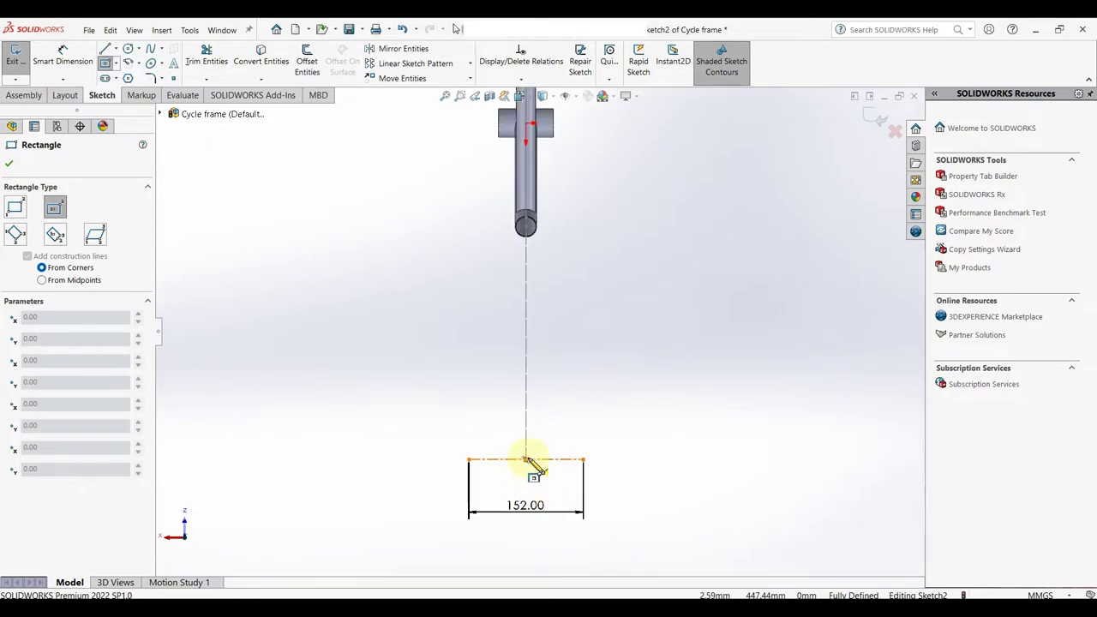
click(527, 461)
click(583, 322)
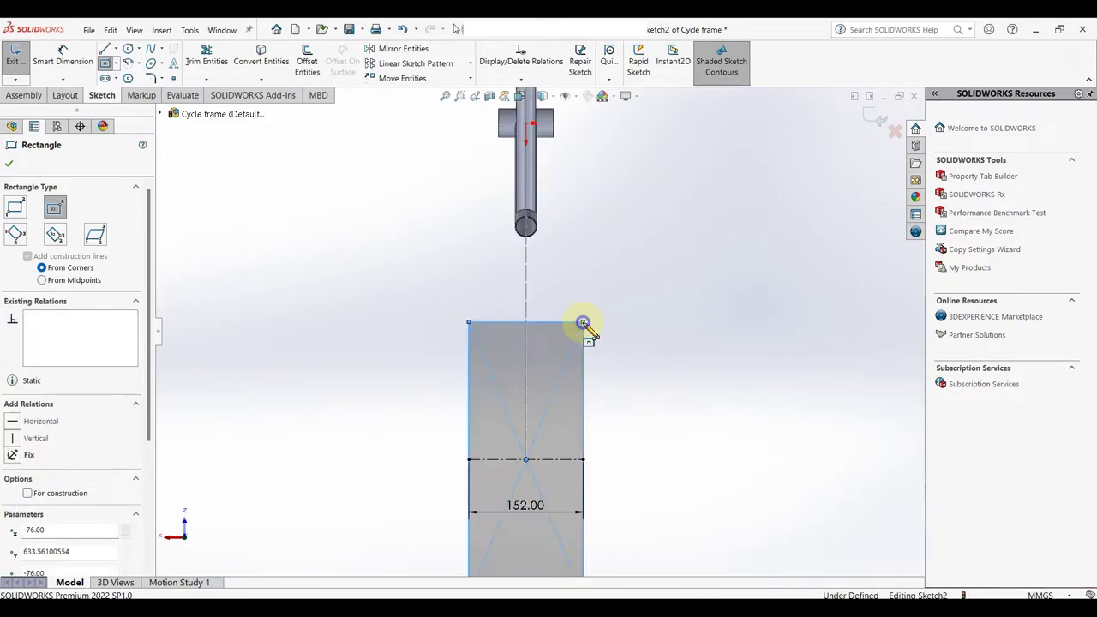
right_click(583, 323)
click(624, 336)
- Dimension the rectangle's short end to a 2.5 in width
scroll(626, 343, up, 3)
right_drag(614, 506, 541, 466)
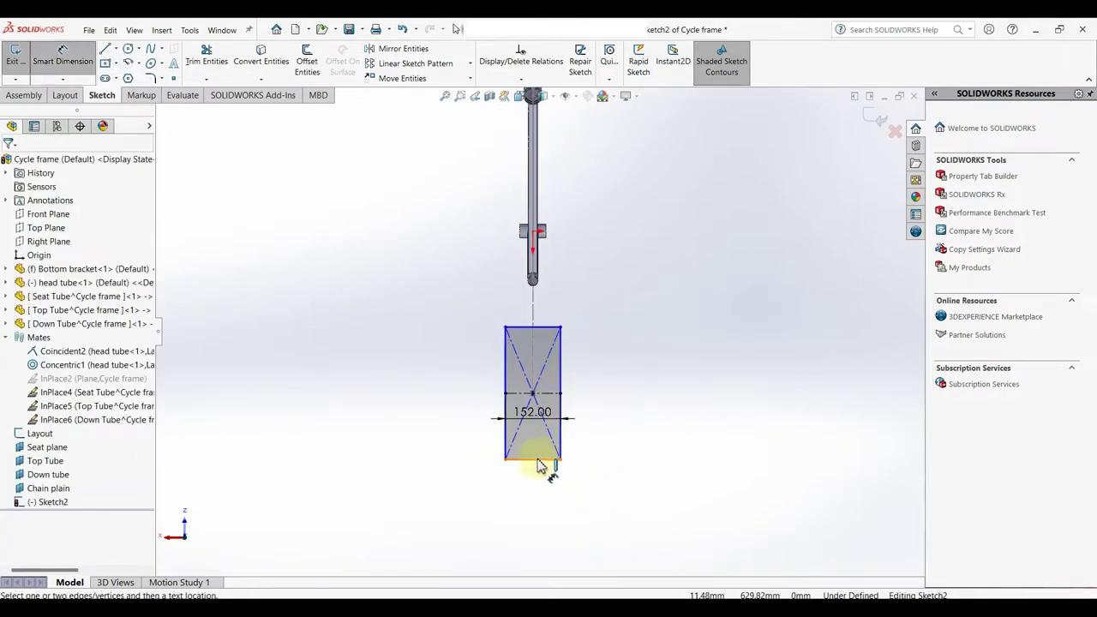
click(540, 465)
click(538, 489)
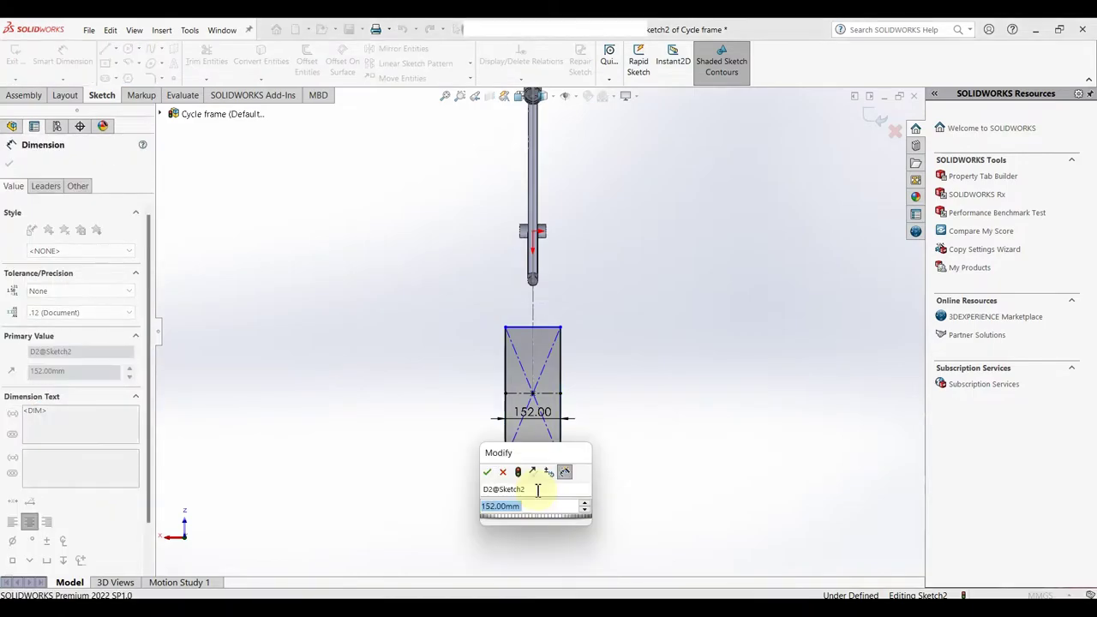
text(2.5in)
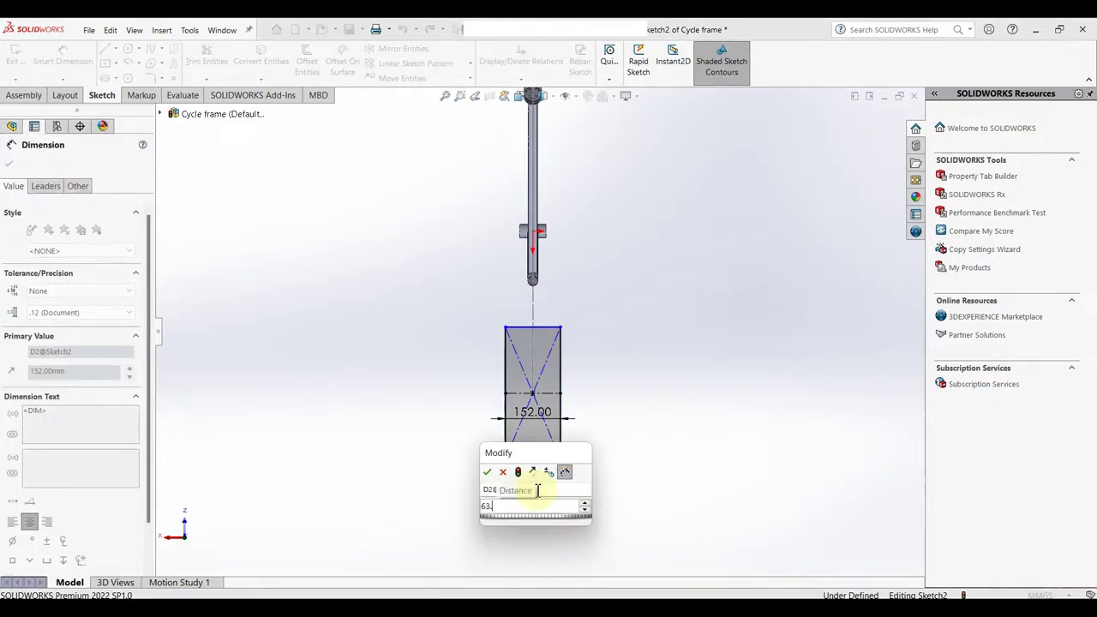
key(Return)
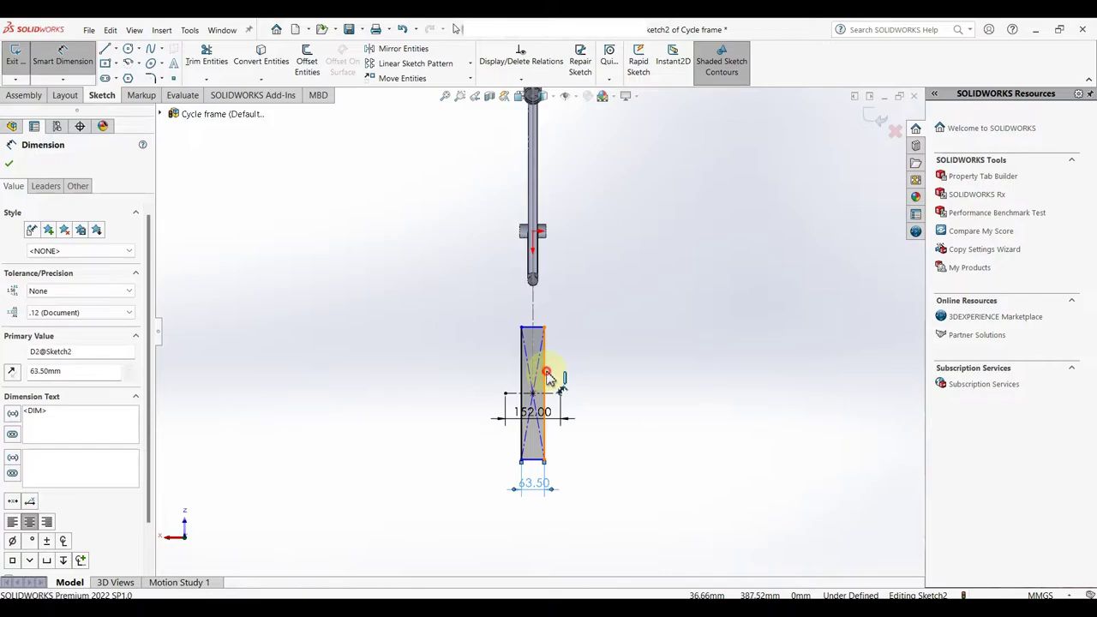
- Dimension the rectangle's long side to 720 mm
click(546, 373)
click(588, 378)
text(720)
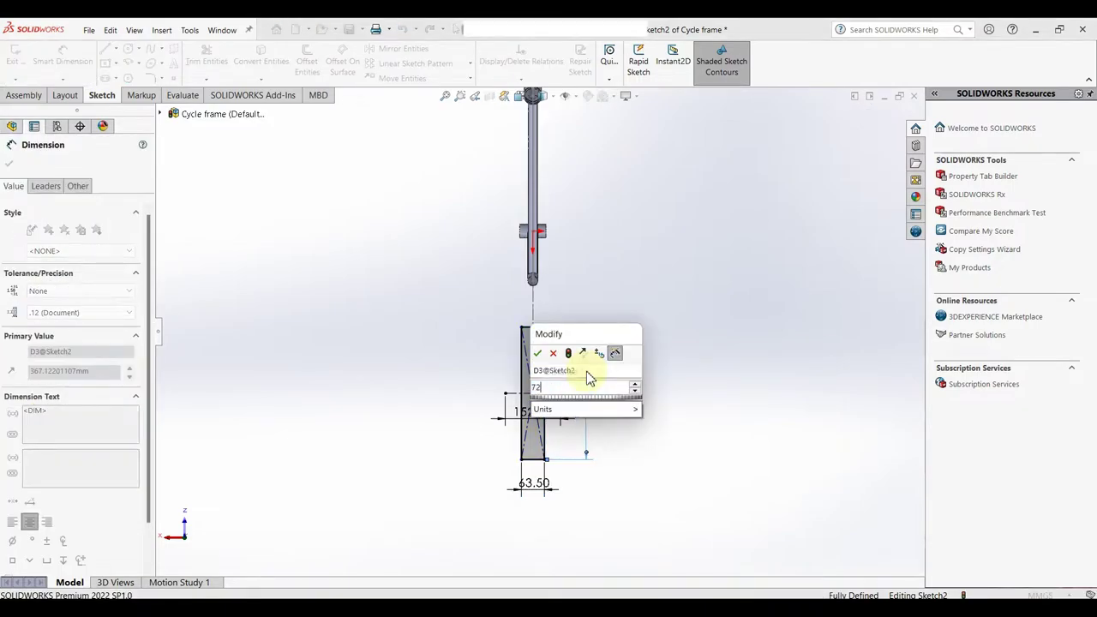
key(Return)
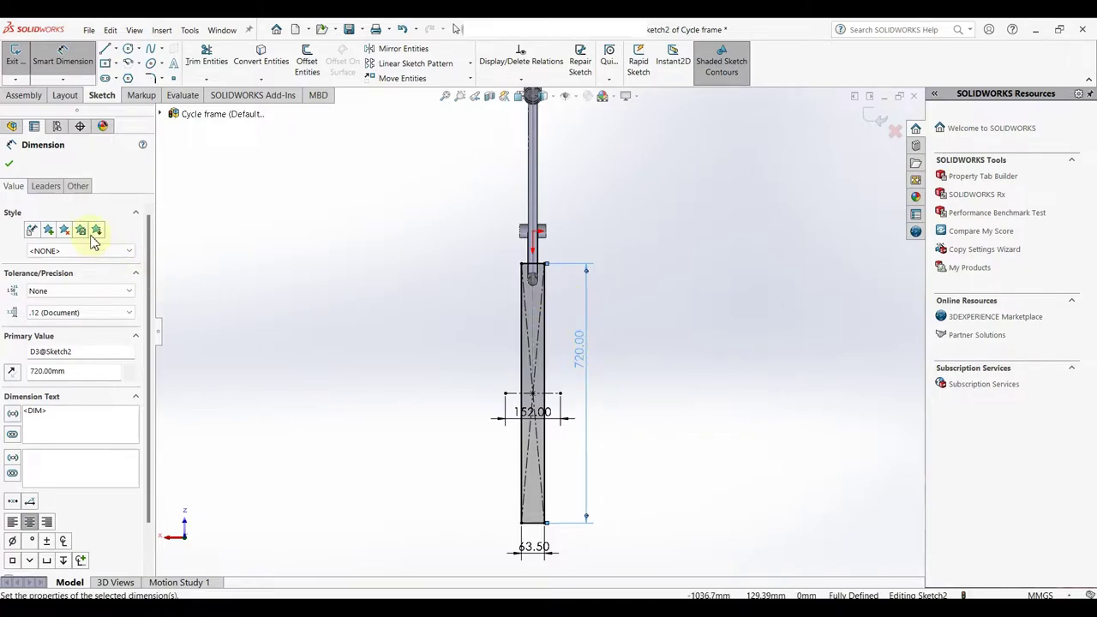
middle_drag(288, 356, 323, 346)
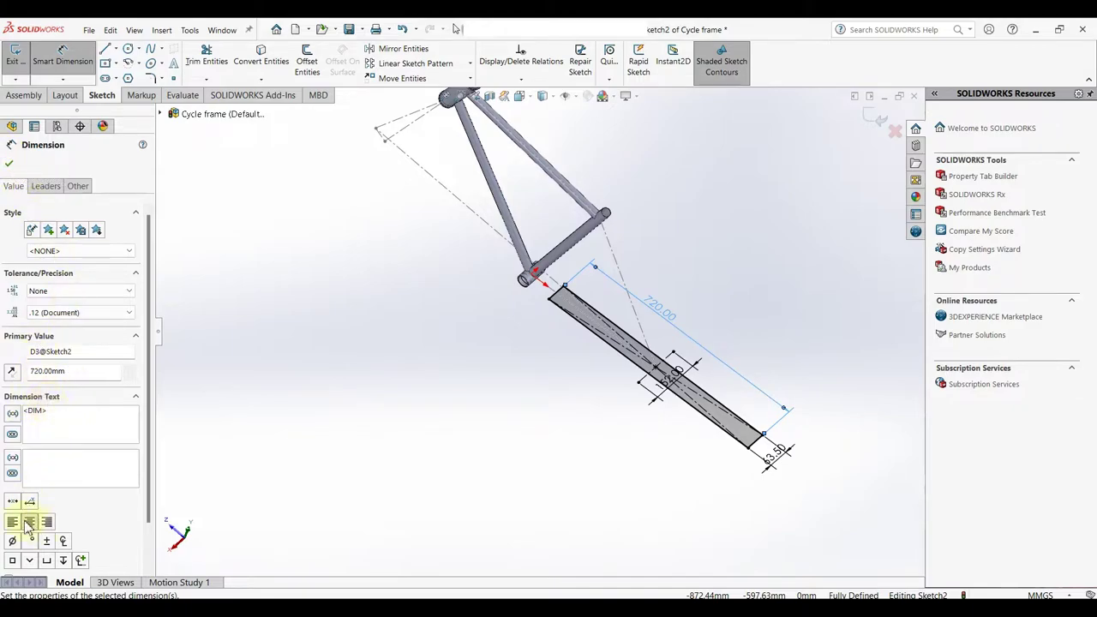
scroll(142, 375, down, 2)
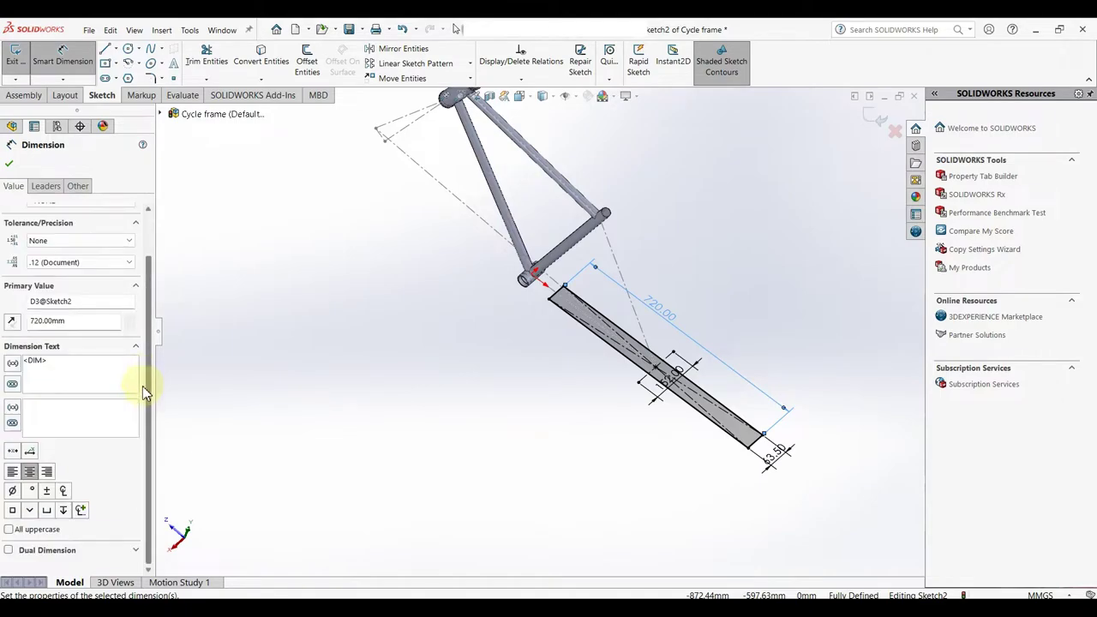
scroll(143, 403, up, 2)
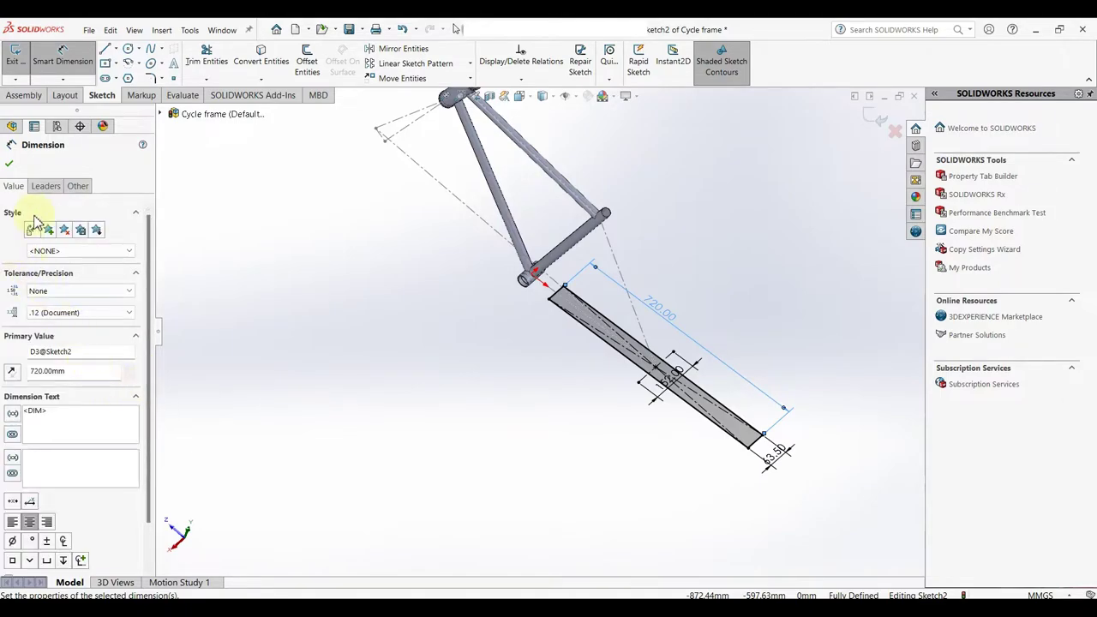
click(10, 166)
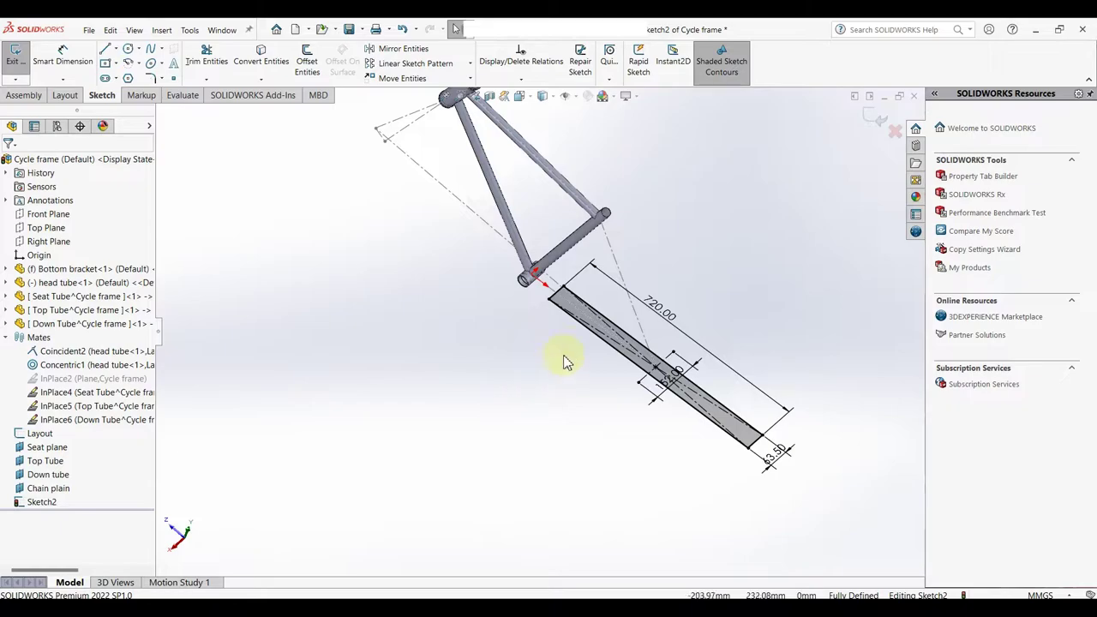
- Inspect the rectangle's side lines, then orbit back to a side-on view of the frame
click(587, 337)
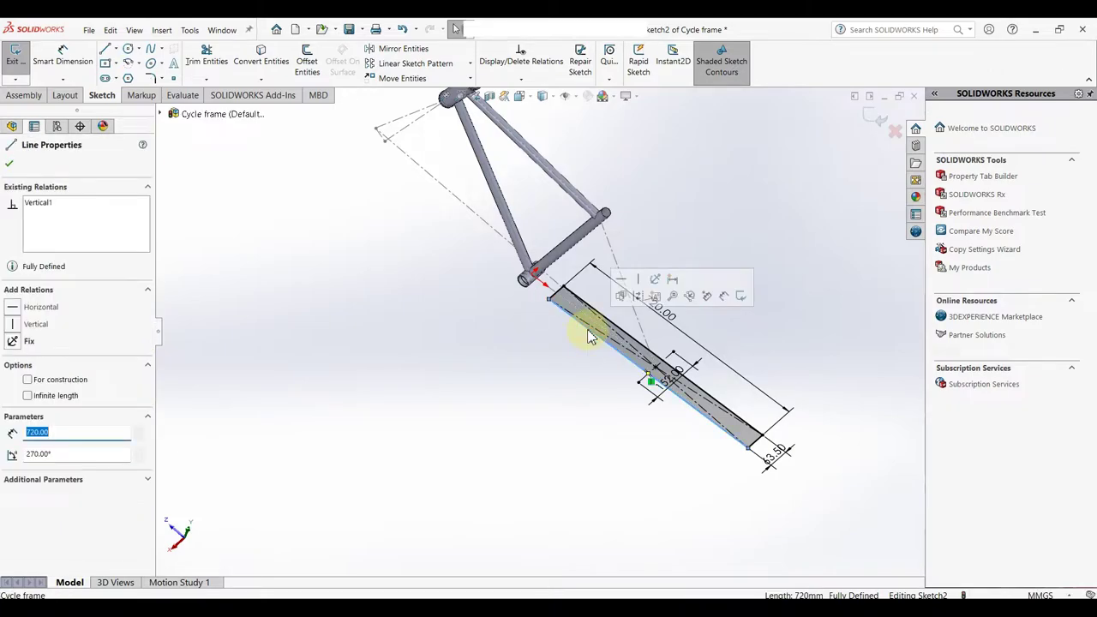
click(576, 302)
click(557, 290)
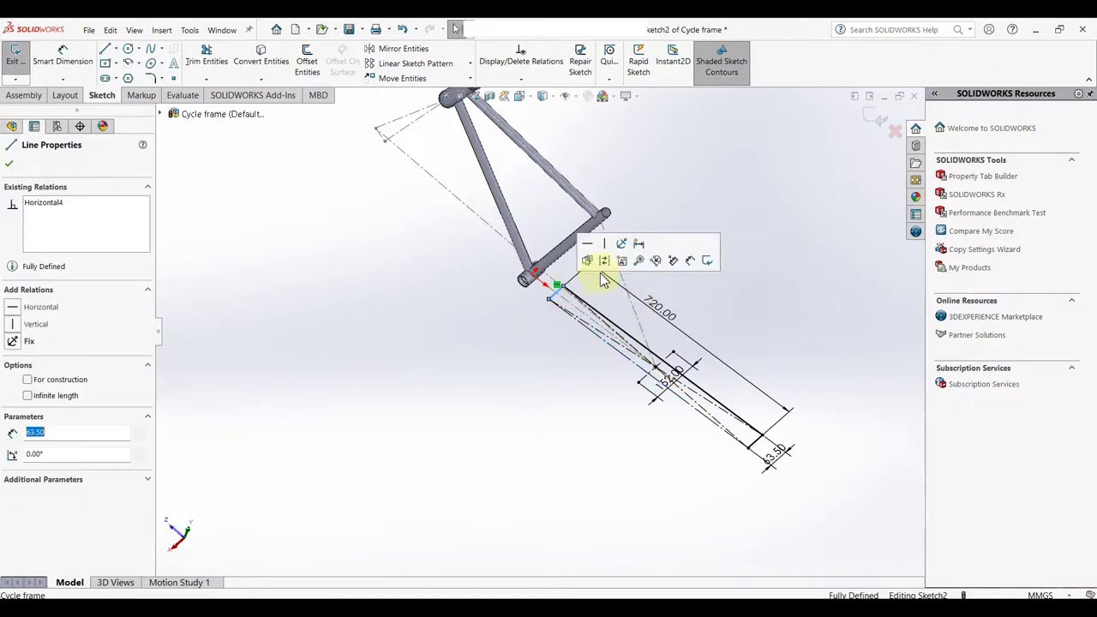
key(Escape)
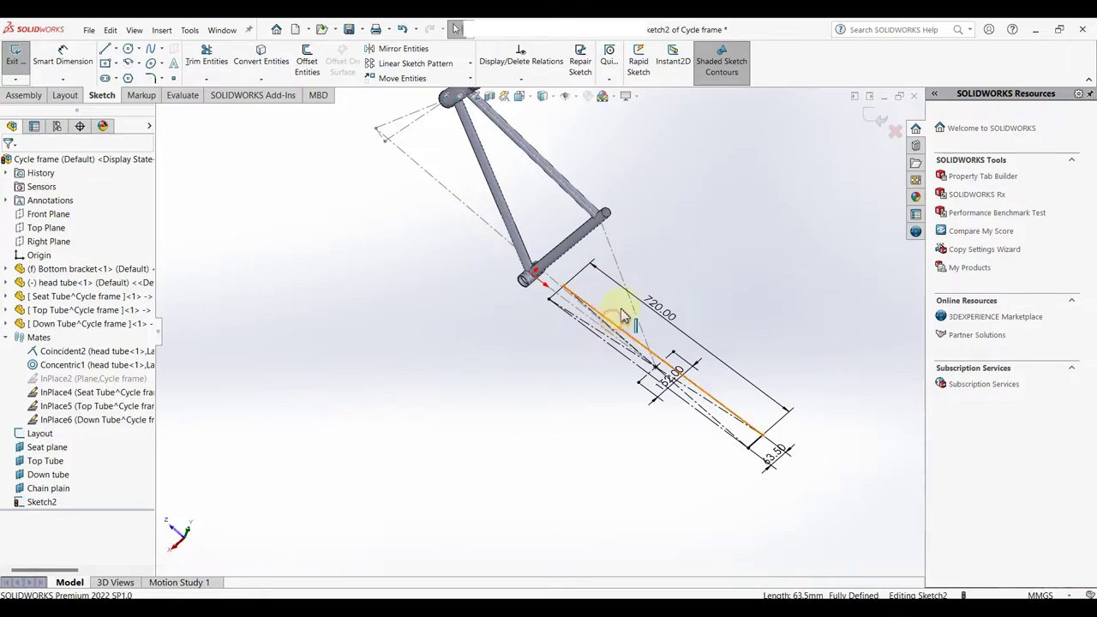
click(638, 339)
key(Escape)
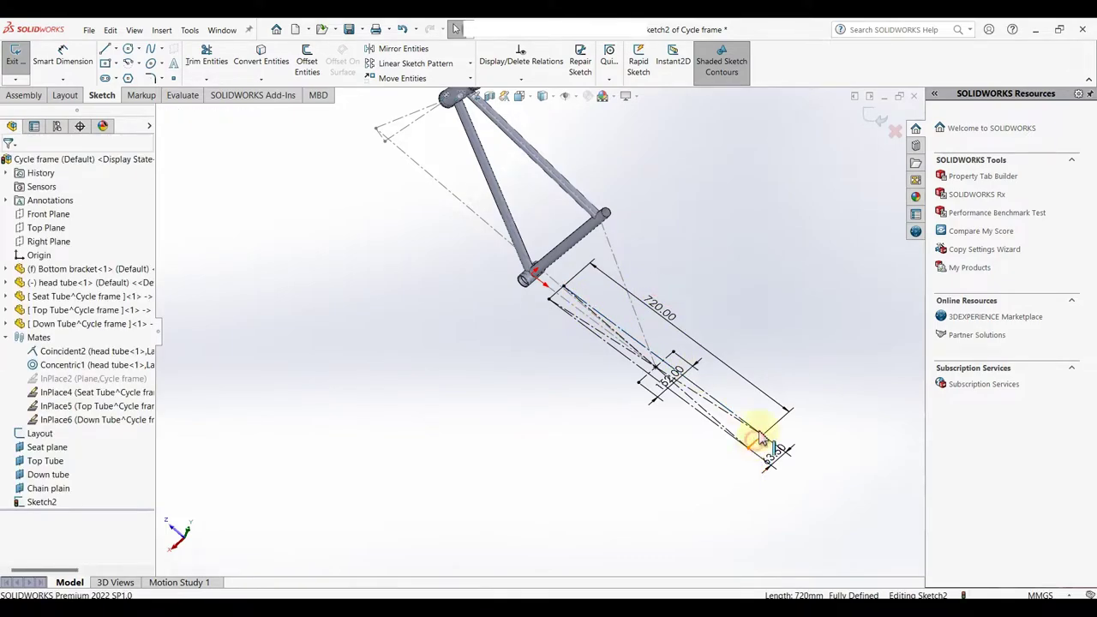
click(751, 443)
key(Escape)
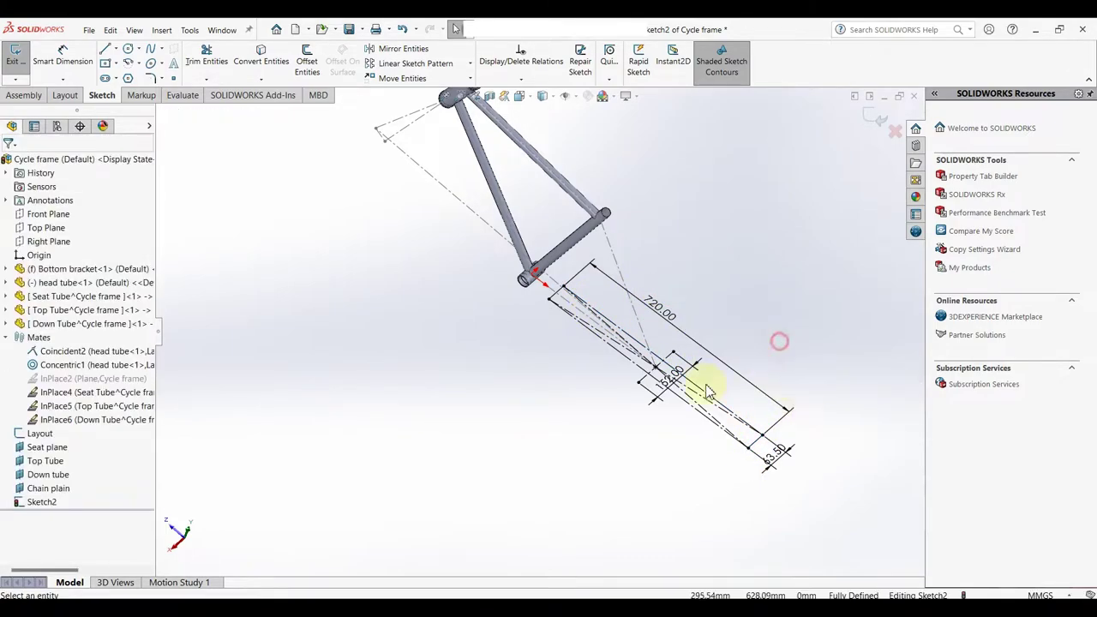
mouse_move(708, 390)
middle_down()
mouse_move(729, 351)
mouse_move(699, 494)
middle_up()
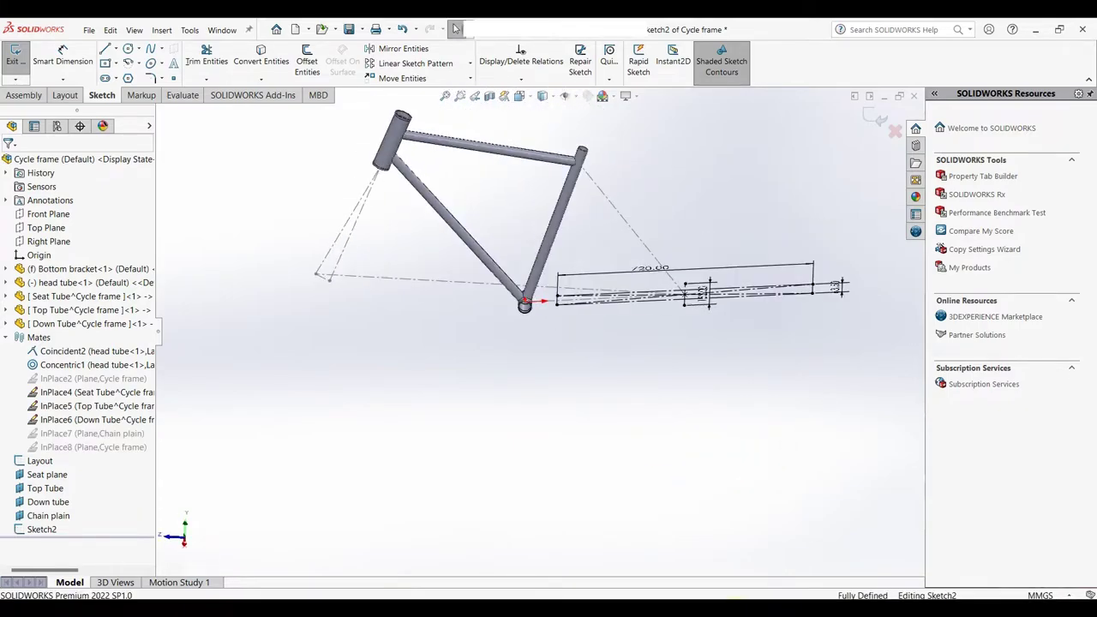
- Exit the sketch and insert a new part on the Chain plain plane, viewed normal to it
click(872, 126)
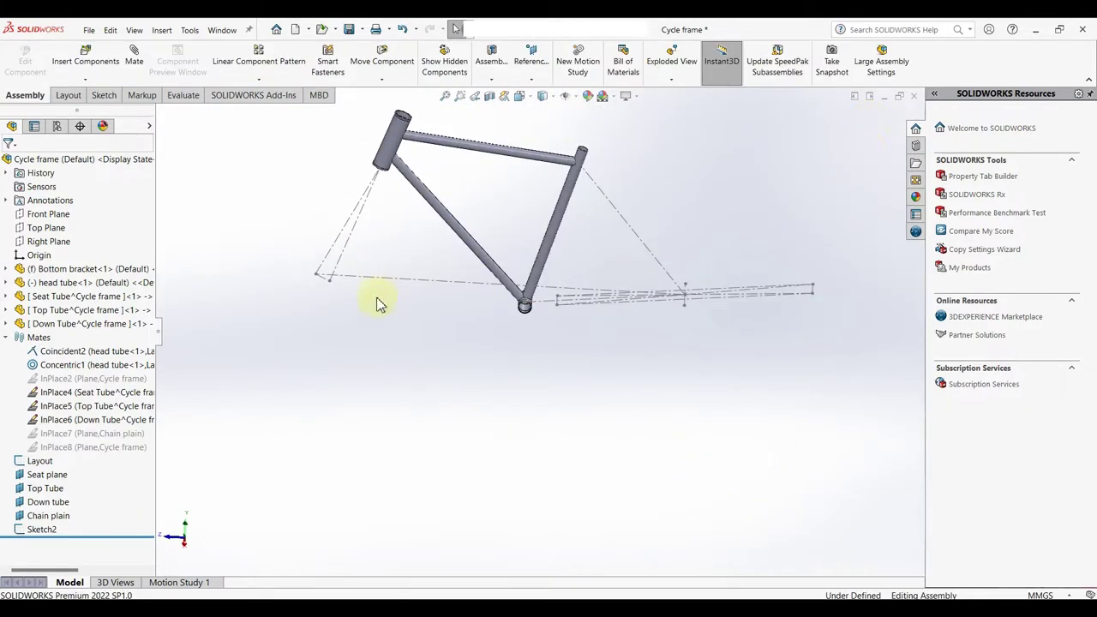
click(105, 81)
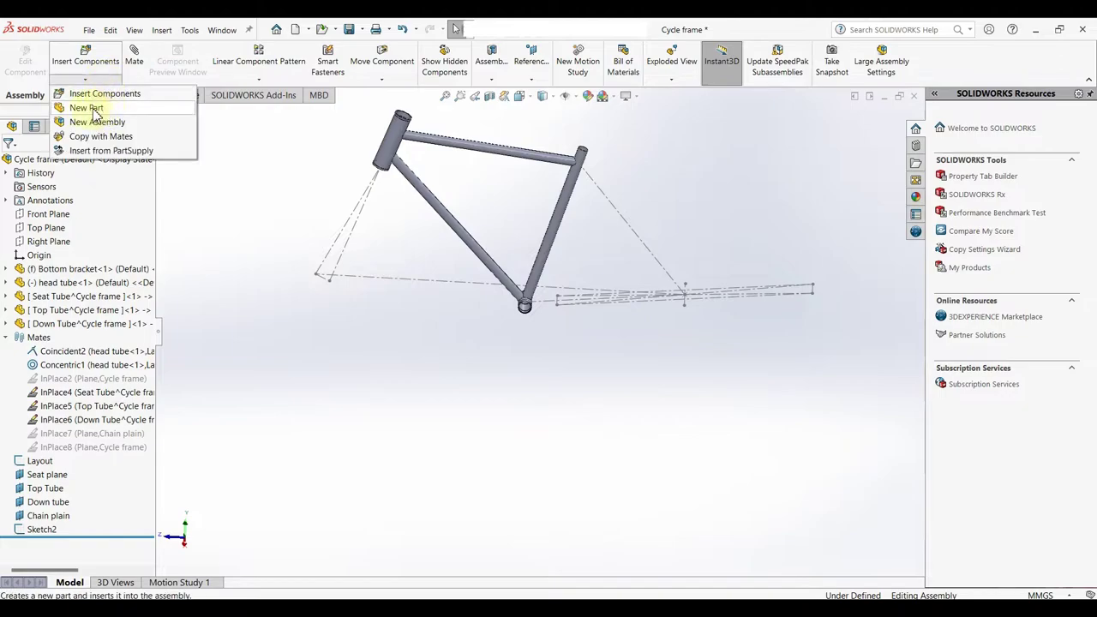
click(86, 108)
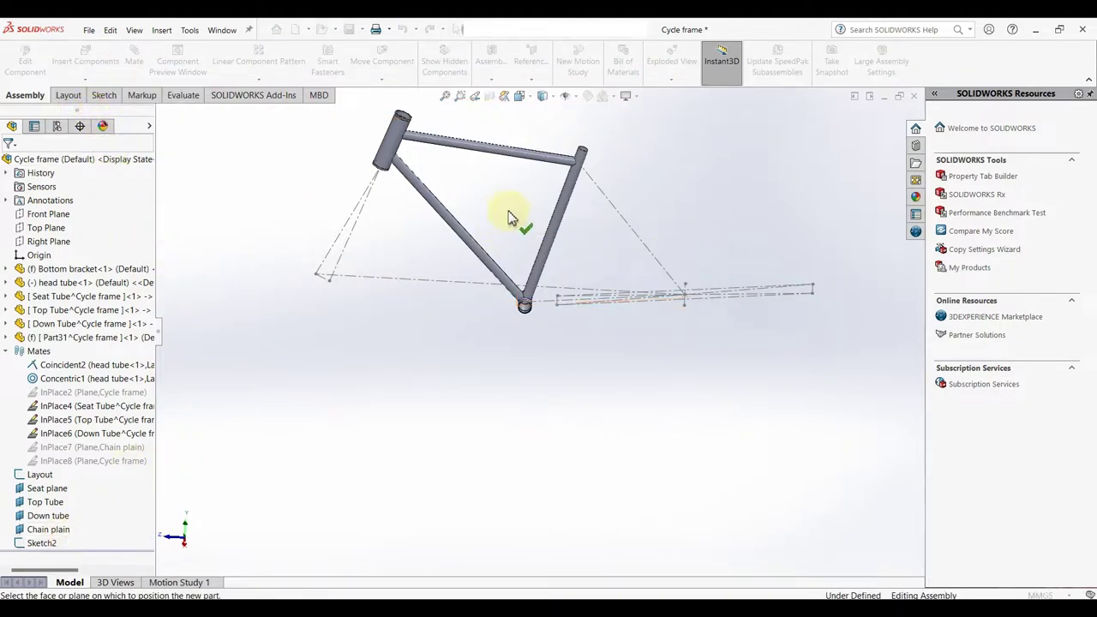
click(53, 533)
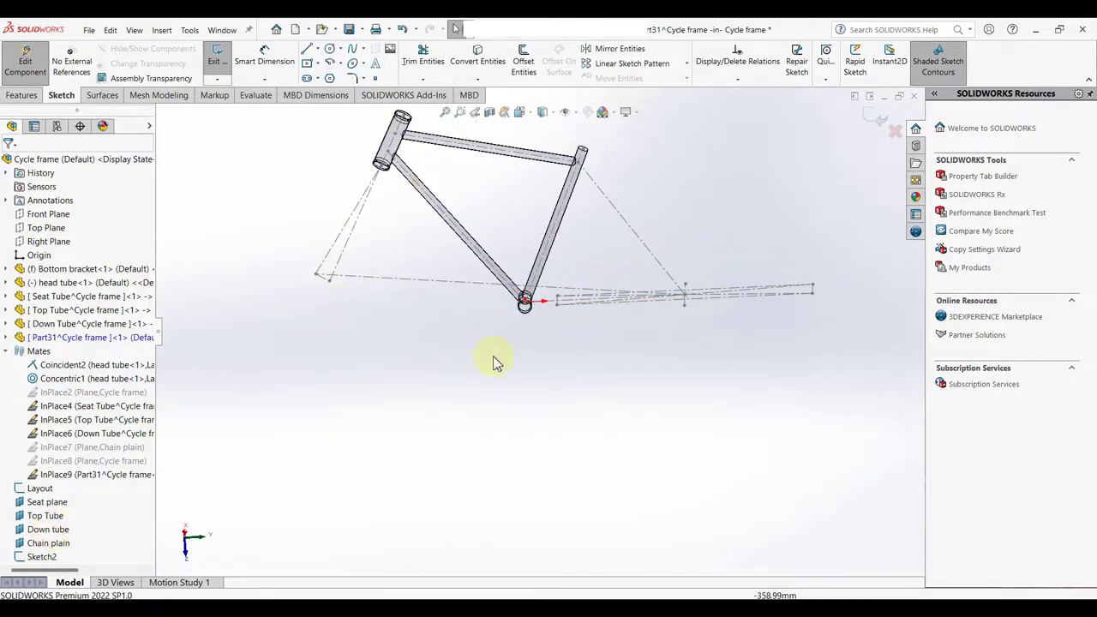
click(84, 540)
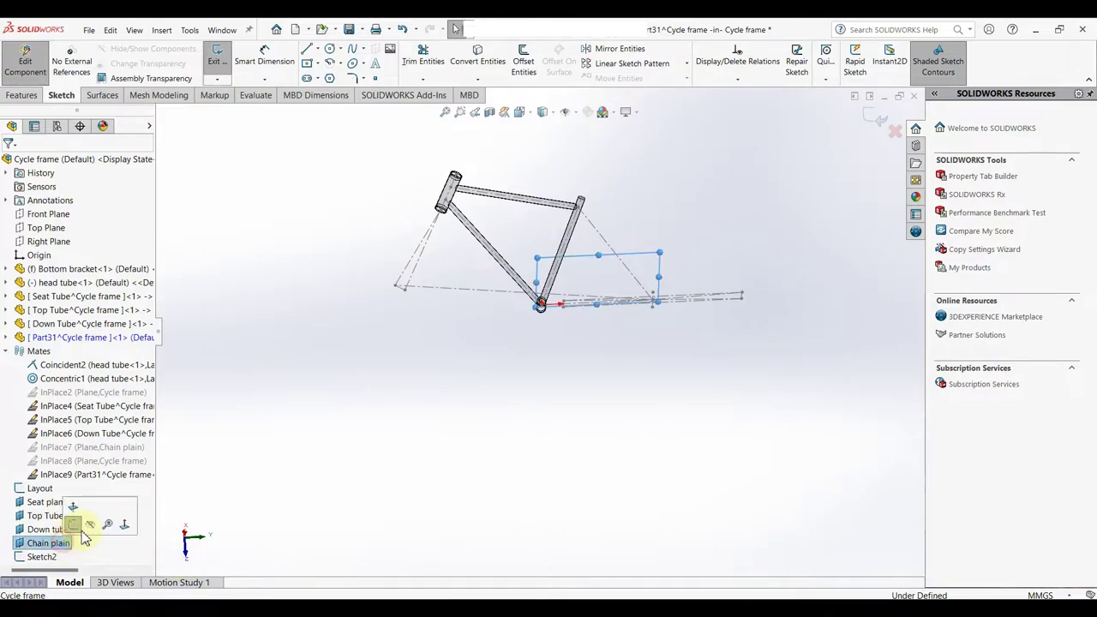
click(123, 524)
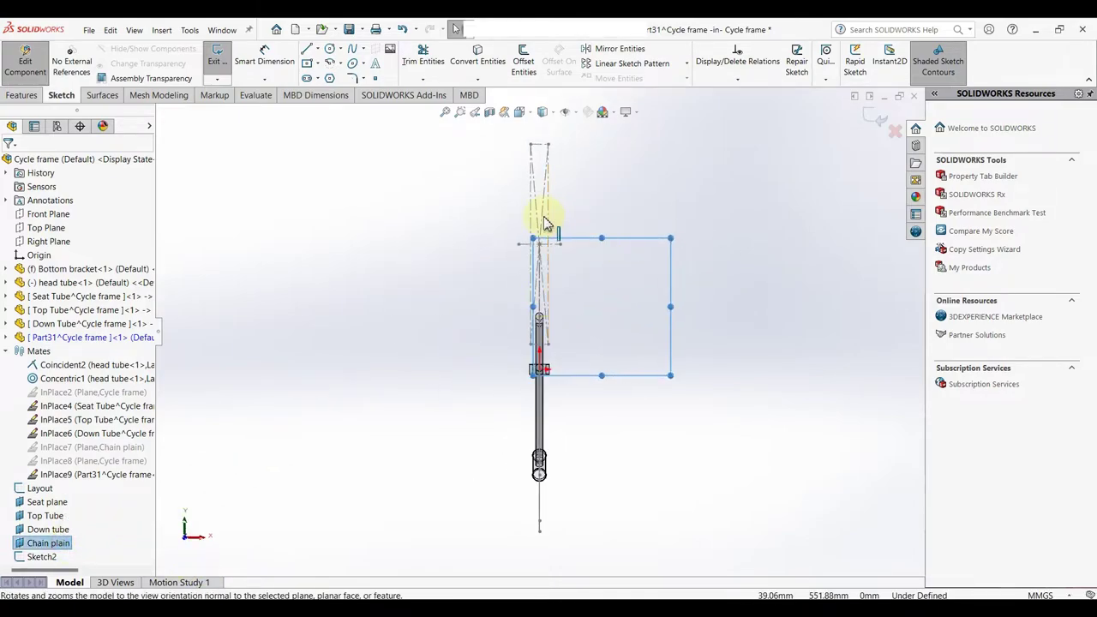
scroll(515, 289, down, 3)
click(635, 307)
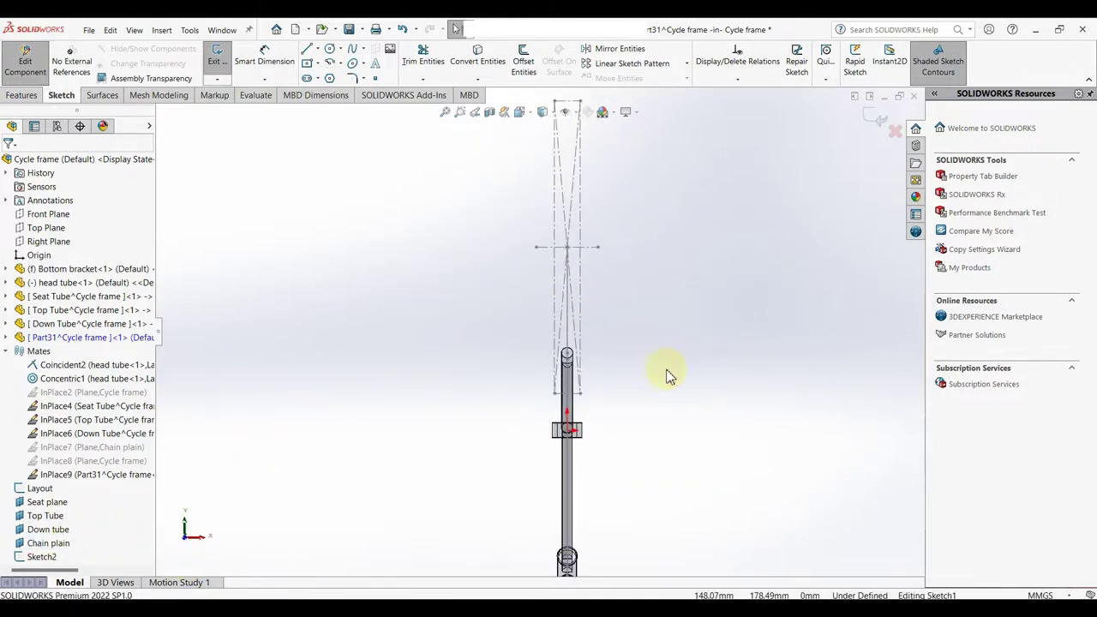
scroll(711, 353, down, 1)
- Draw the path lines: a short vertical line, then a line ending near the bottom bracket
right_drag(723, 360, 660, 366)
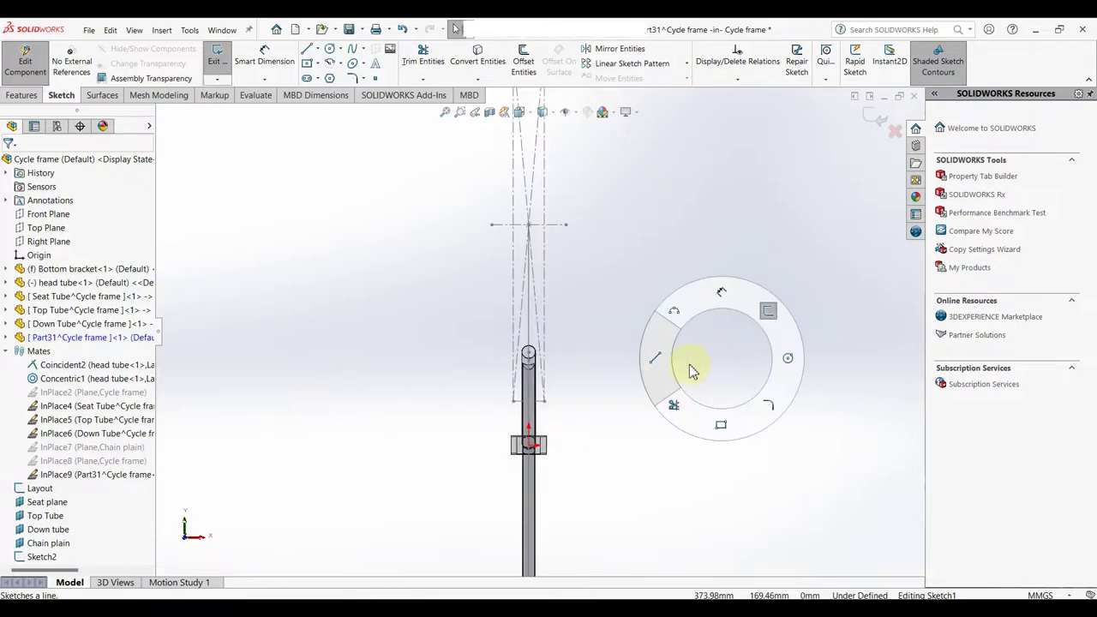
click(566, 224)
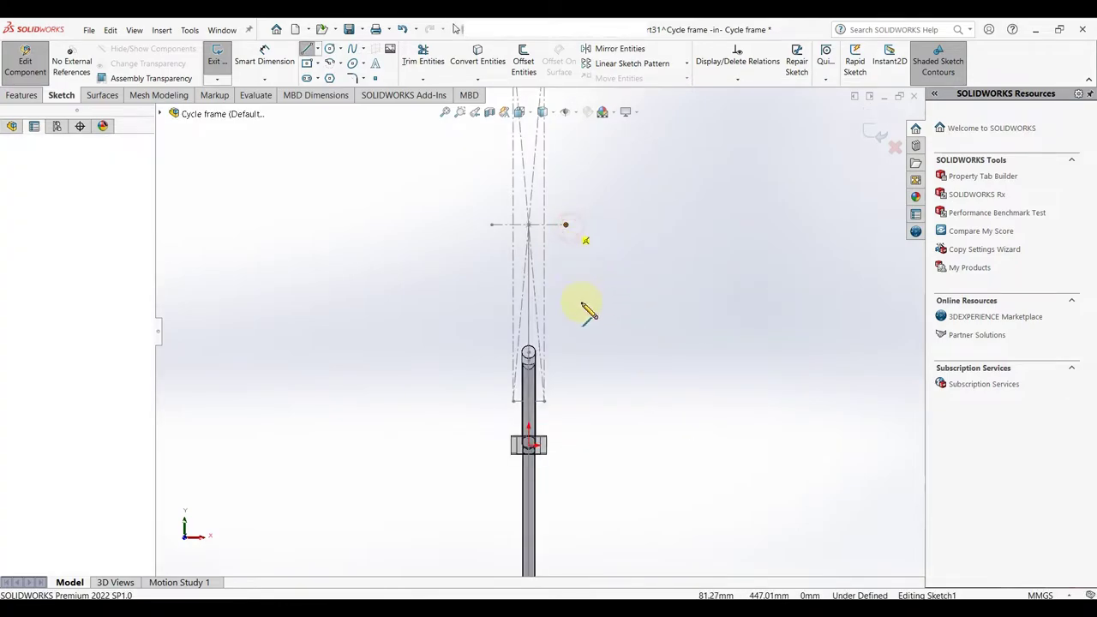
click(566, 251)
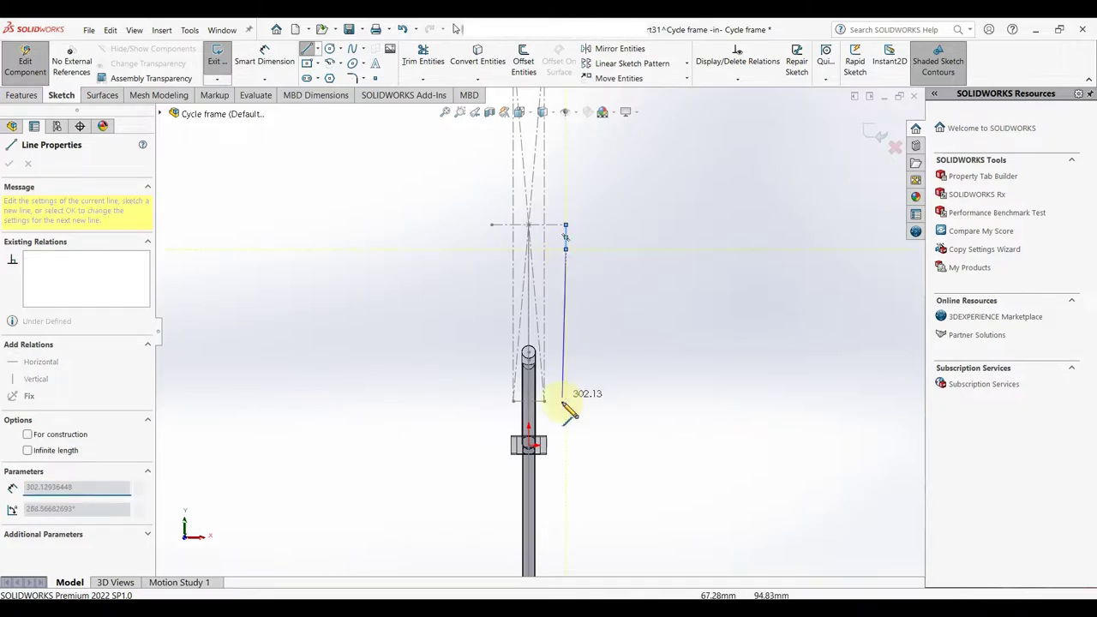
scroll(551, 450, down, 5)
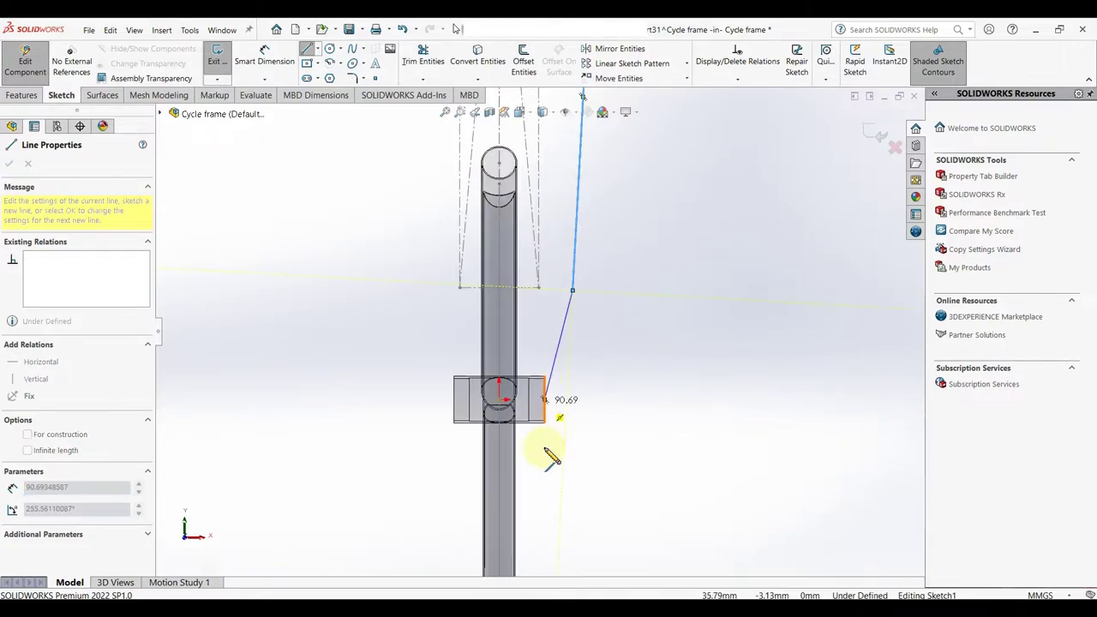
scroll(526, 392, down, 3)
click(523, 365)
right_click(520, 363)
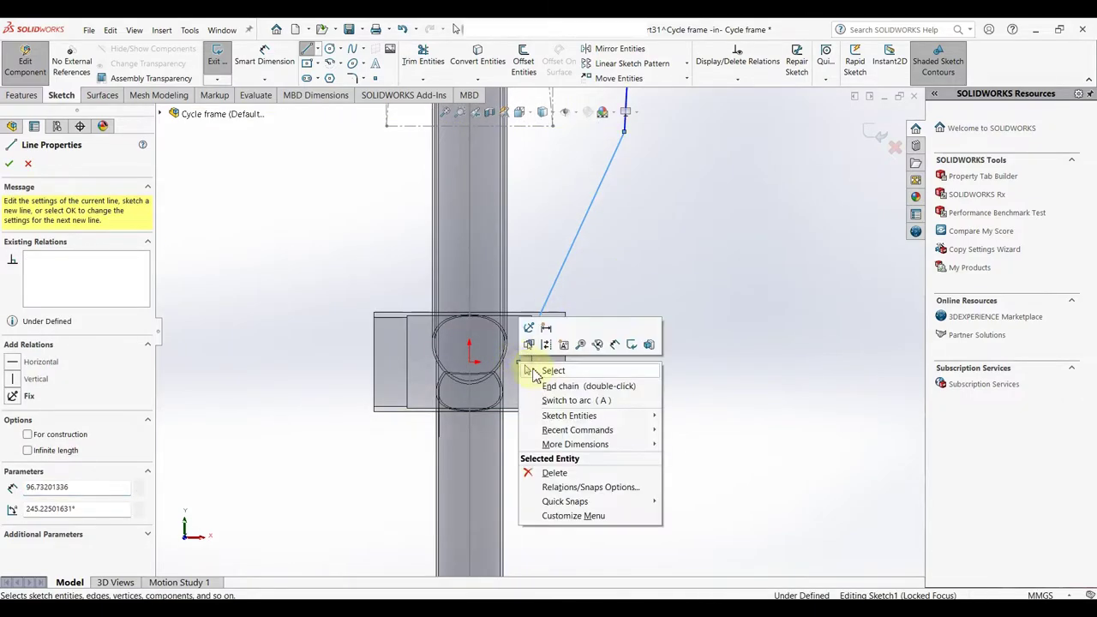
click(542, 363)
key(Escape)
- Dimension the short vertical line to 50 mm
scroll(758, 425, up, 2)
right_drag(716, 357, 714, 245)
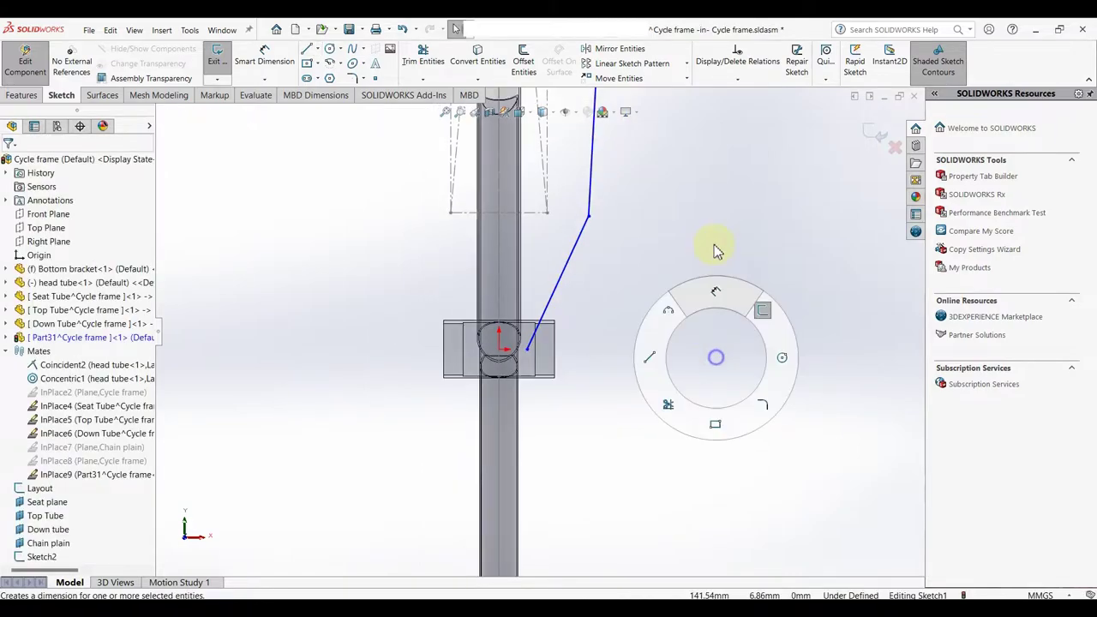
scroll(677, 257, up, 6)
scroll(551, 223, down, 3)
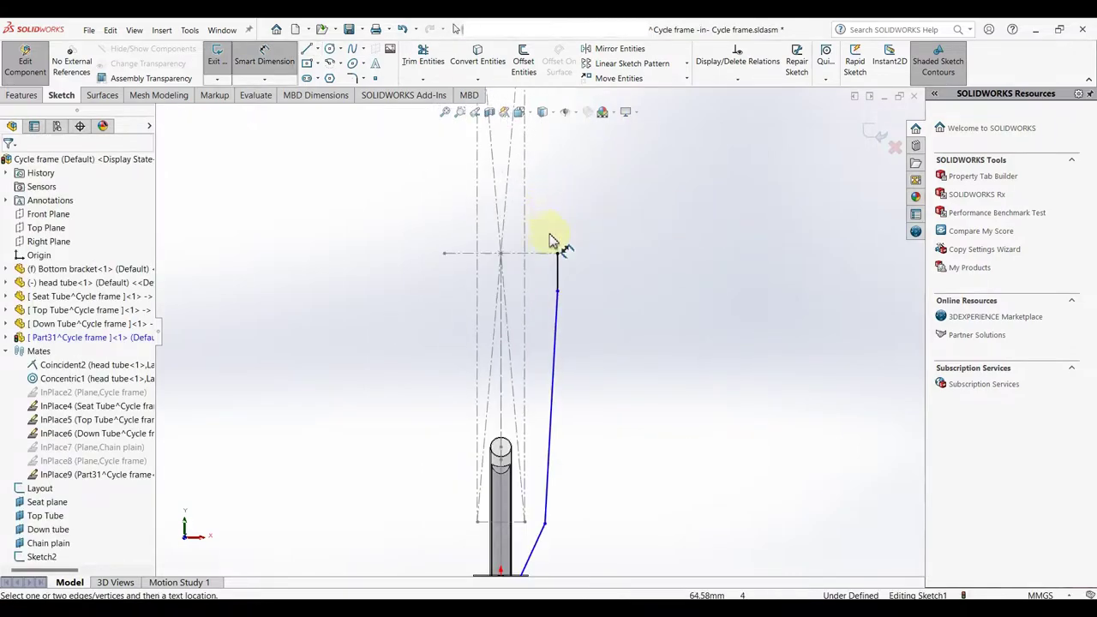
click(559, 287)
click(601, 274)
key(Return)
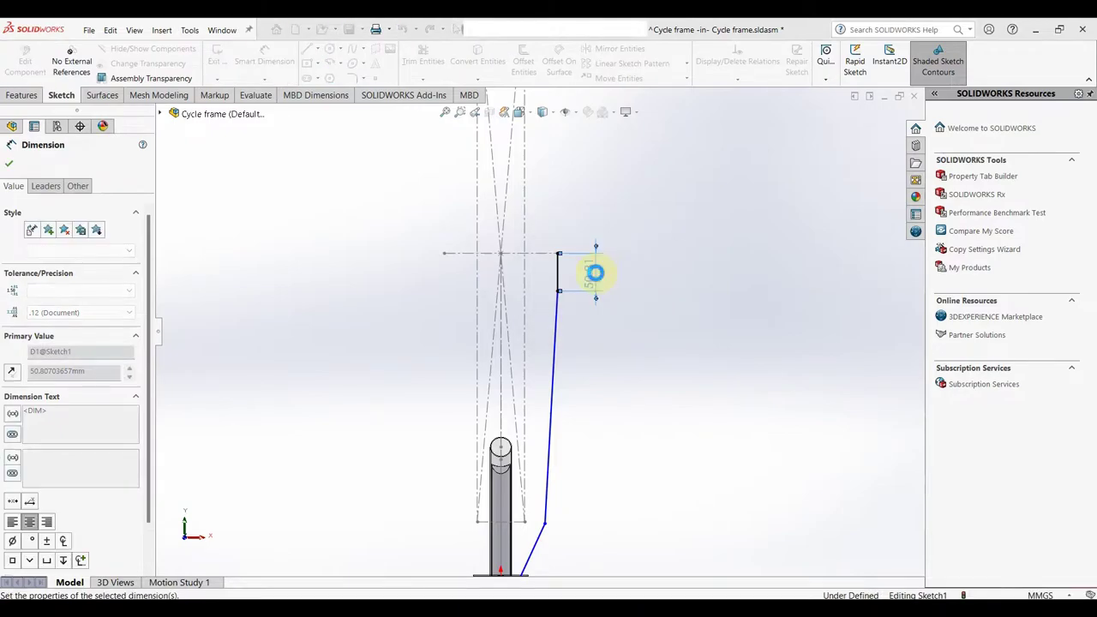
click(659, 258)
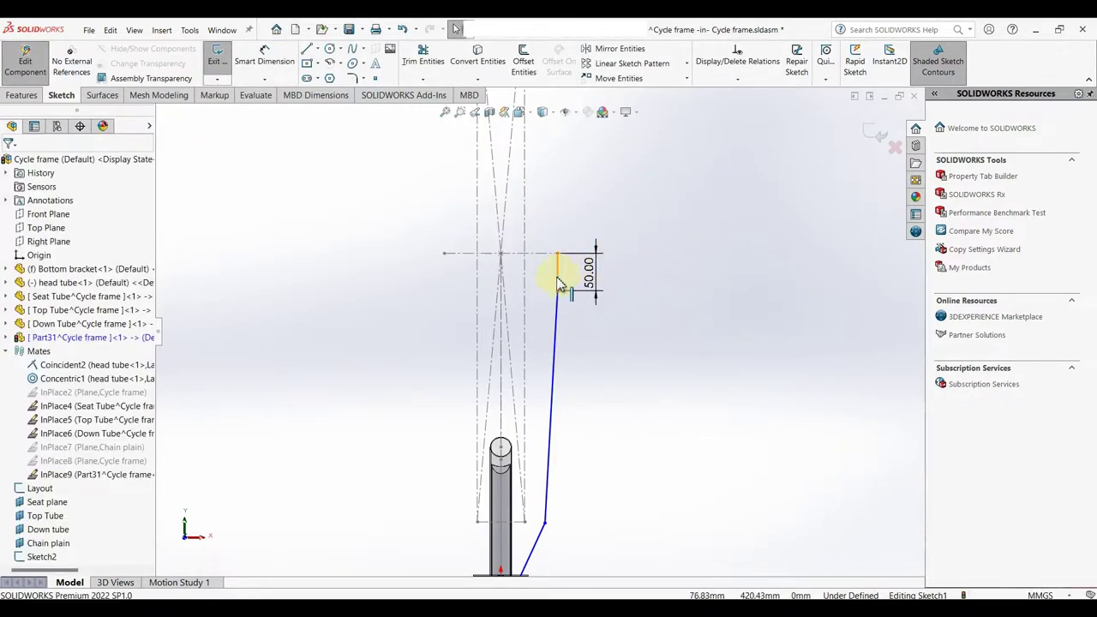
- Add Horizontal relations: bend point with the construction-line point, lower end point with the origin
click(558, 280)
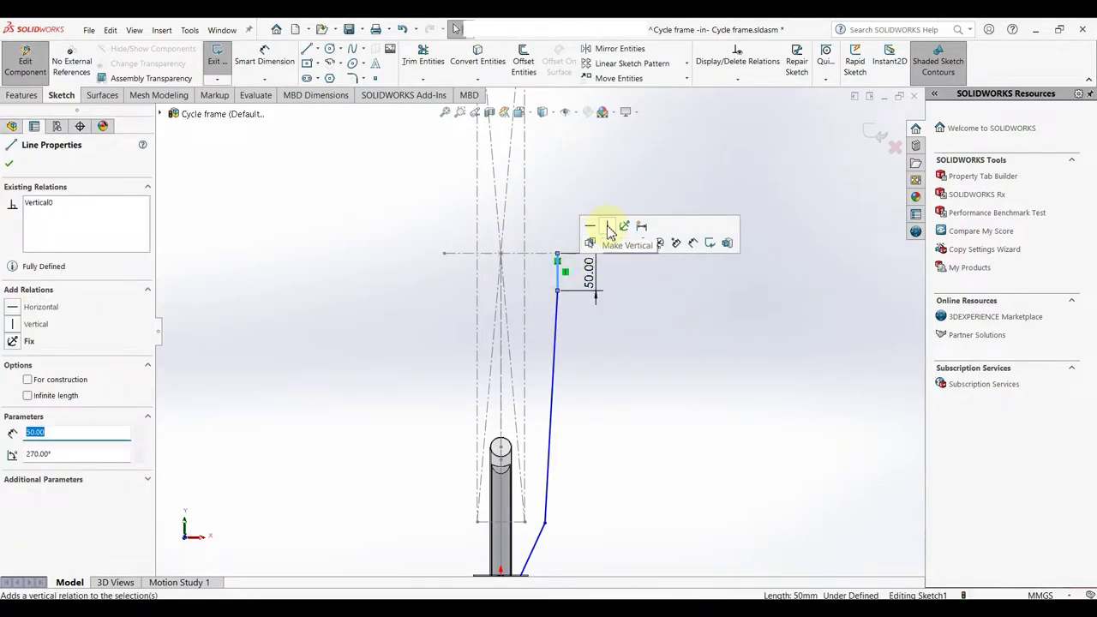
click(650, 319)
scroll(620, 411, up, 2)
scroll(555, 441, down, 2)
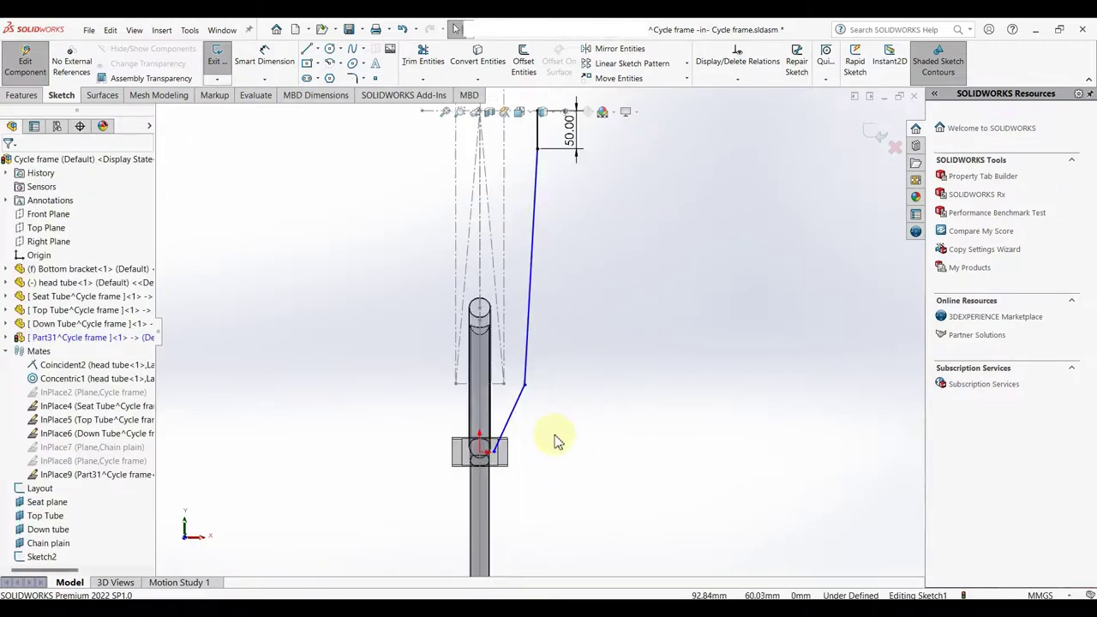
click(505, 384)
ctrl+click(525, 385)
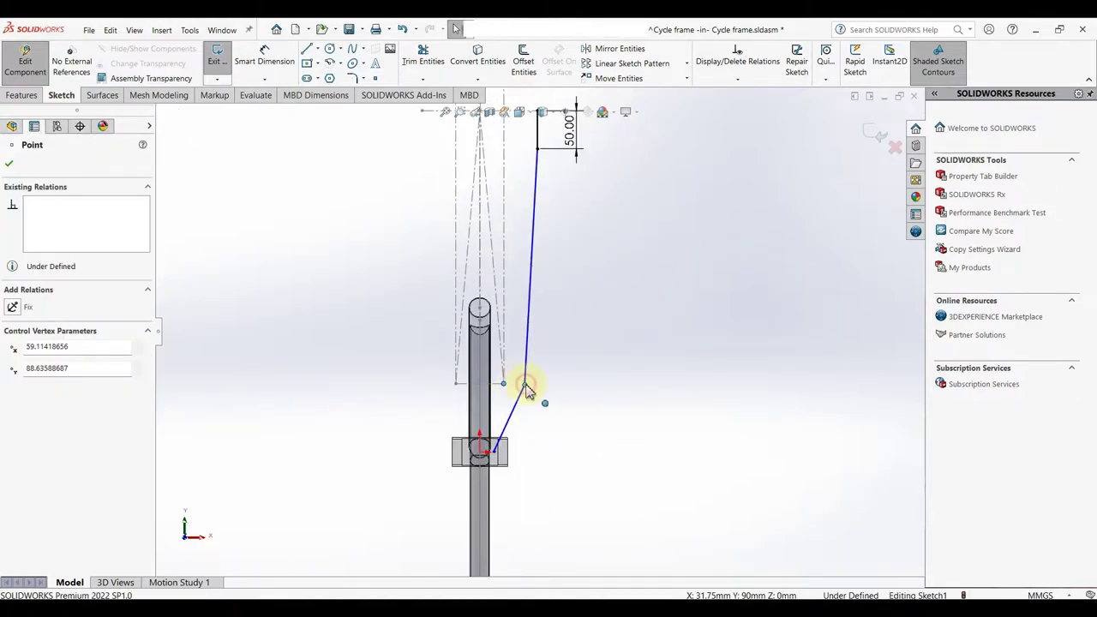
click(561, 343)
click(575, 434)
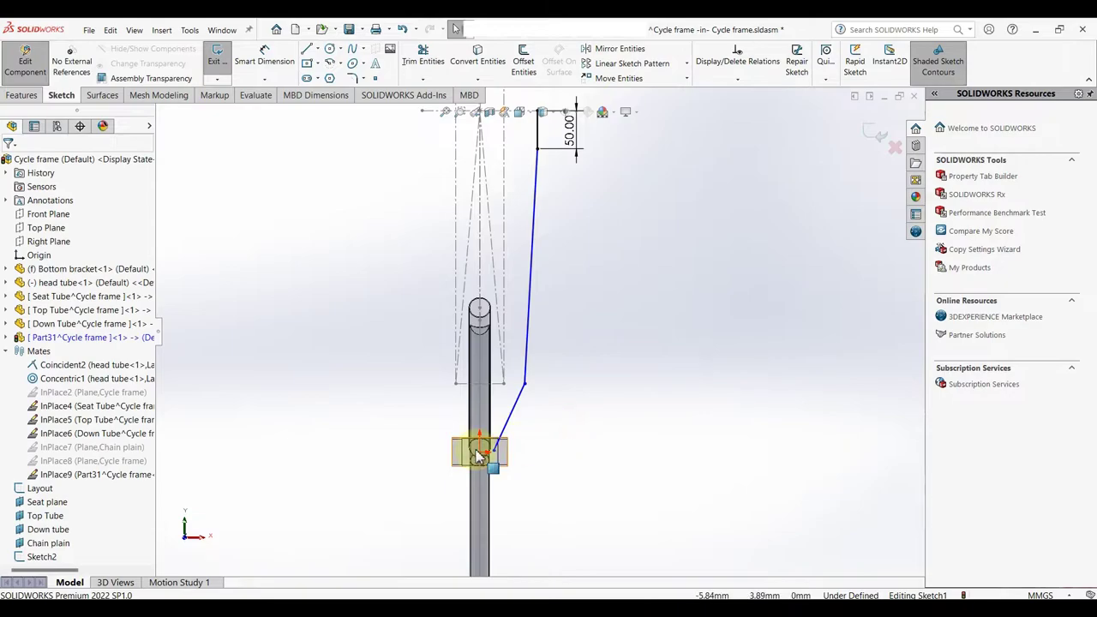
scroll(502, 433, up, 3)
click(531, 419)
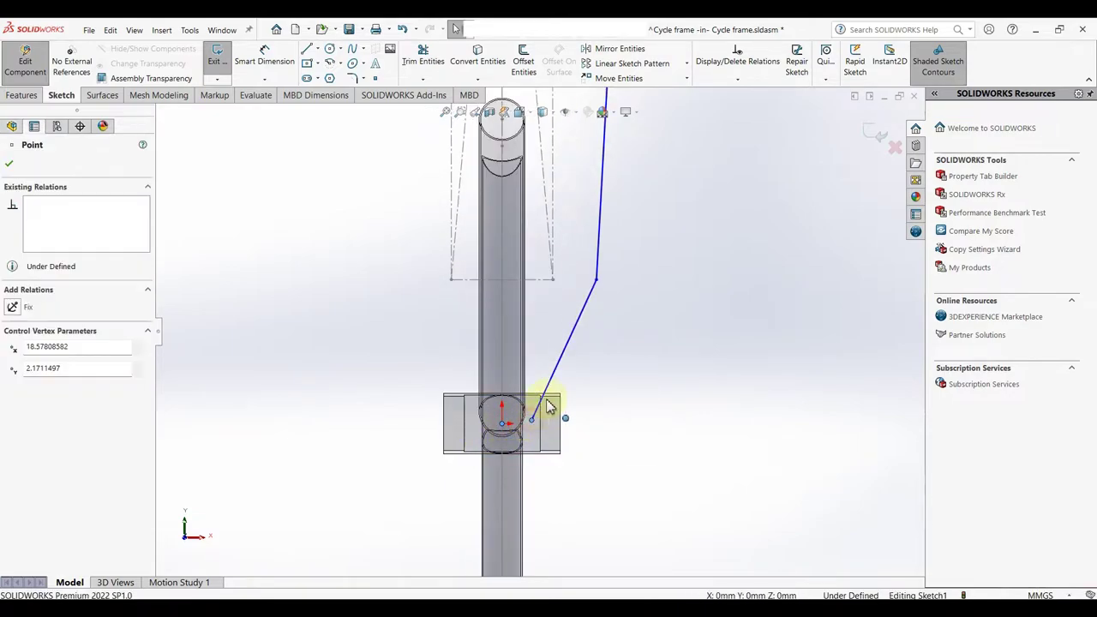
ctrl+click(503, 420)
click(561, 373)
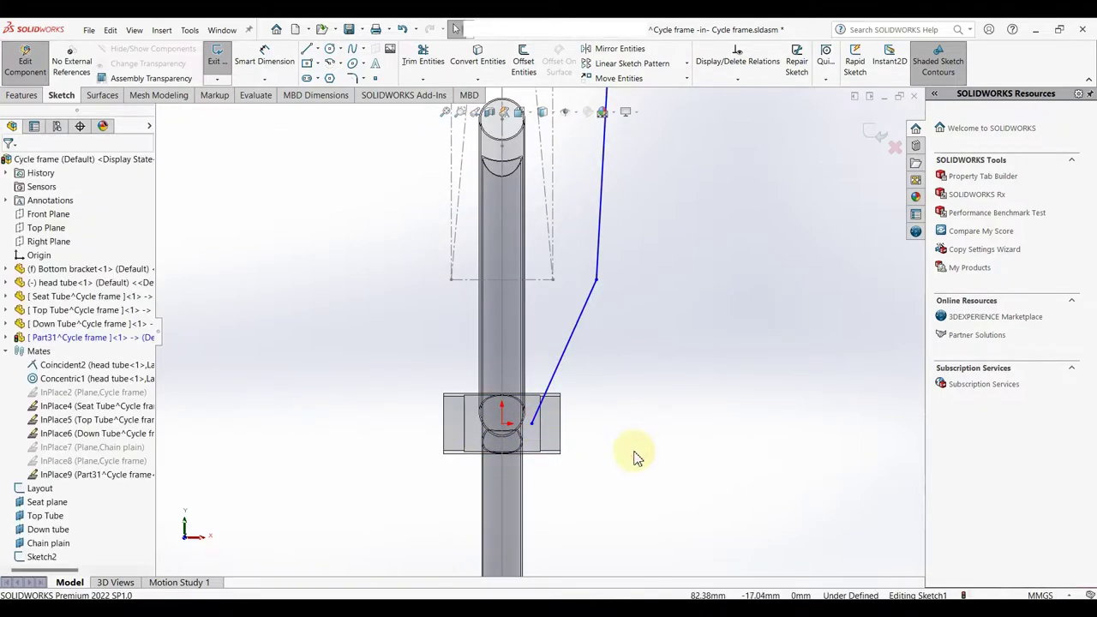
- Add a 14 mm horizontal offset dimension to the path
scroll(632, 456, down, 3)
scroll(626, 396, up, 2)
key(d)
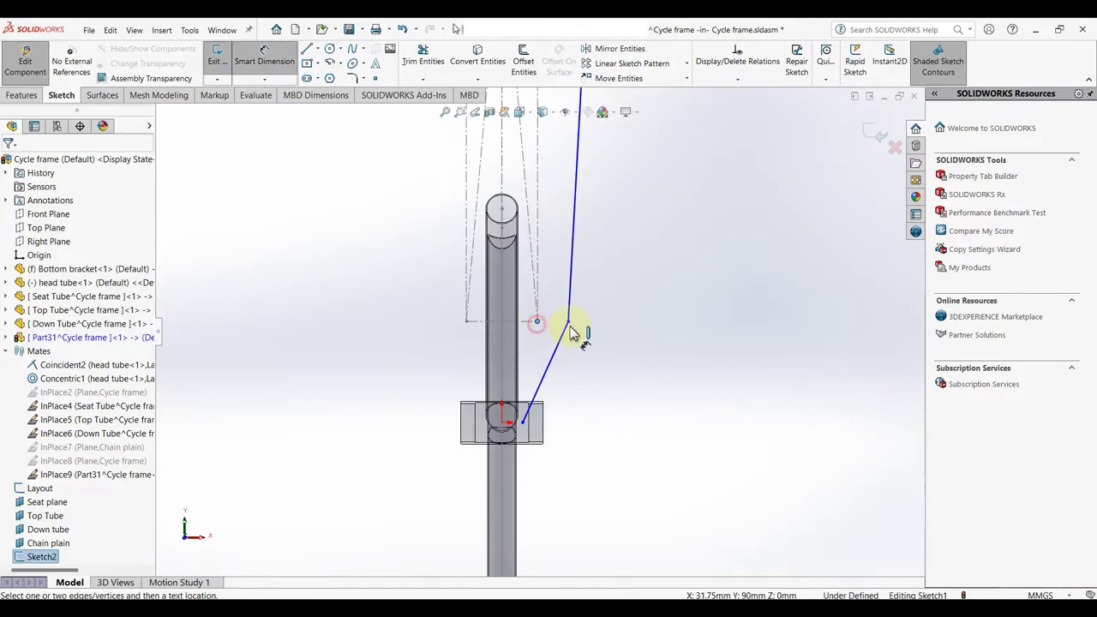
click(569, 322)
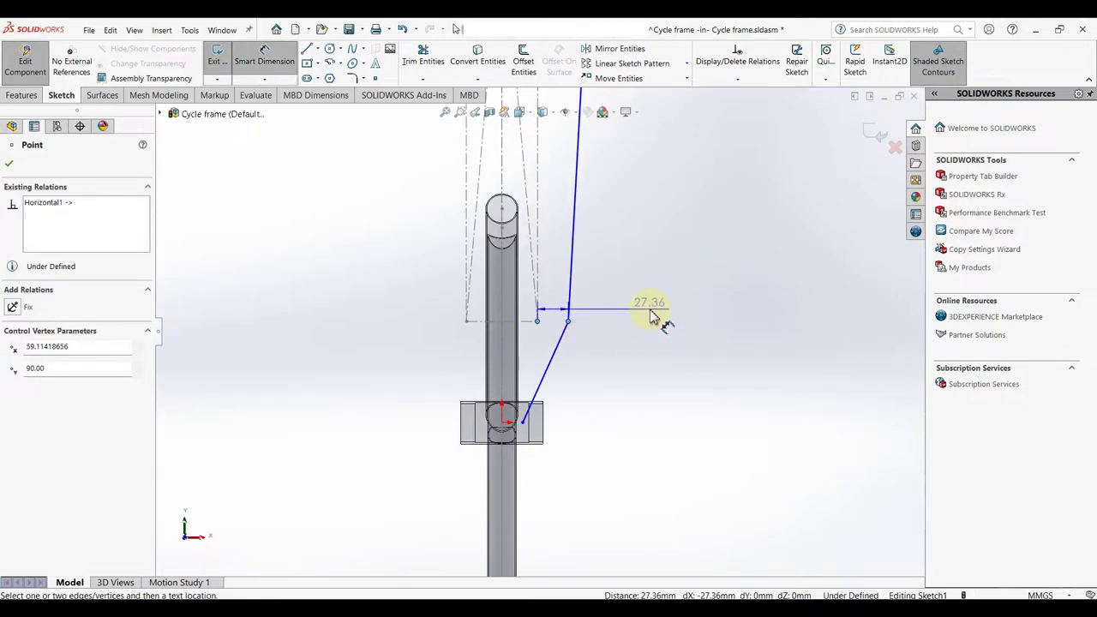
click(649, 308)
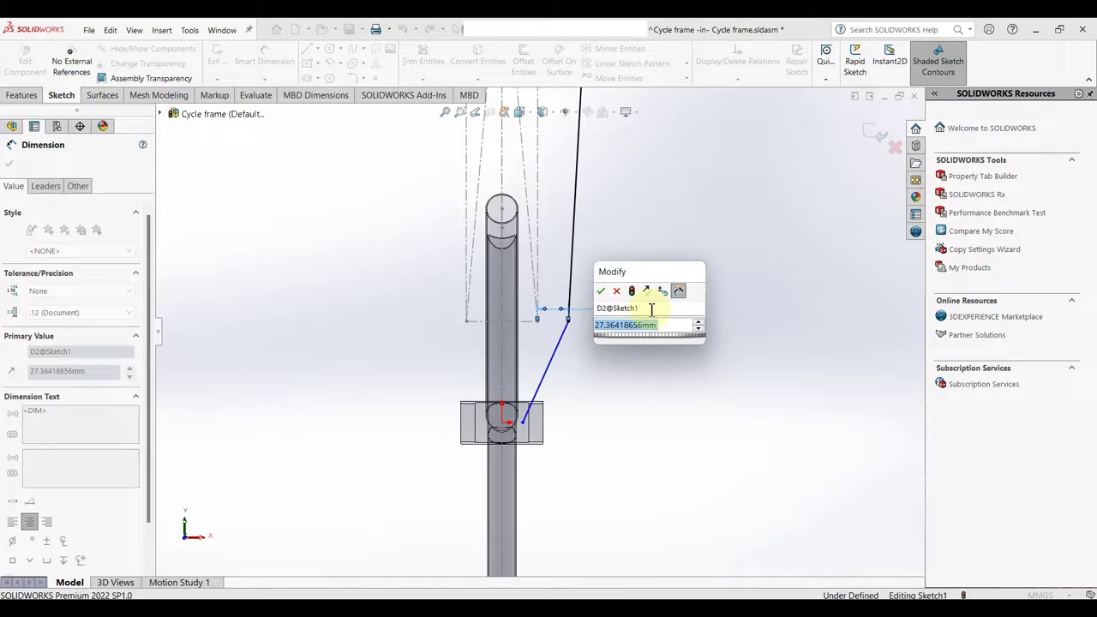
text(14)
key(Return)
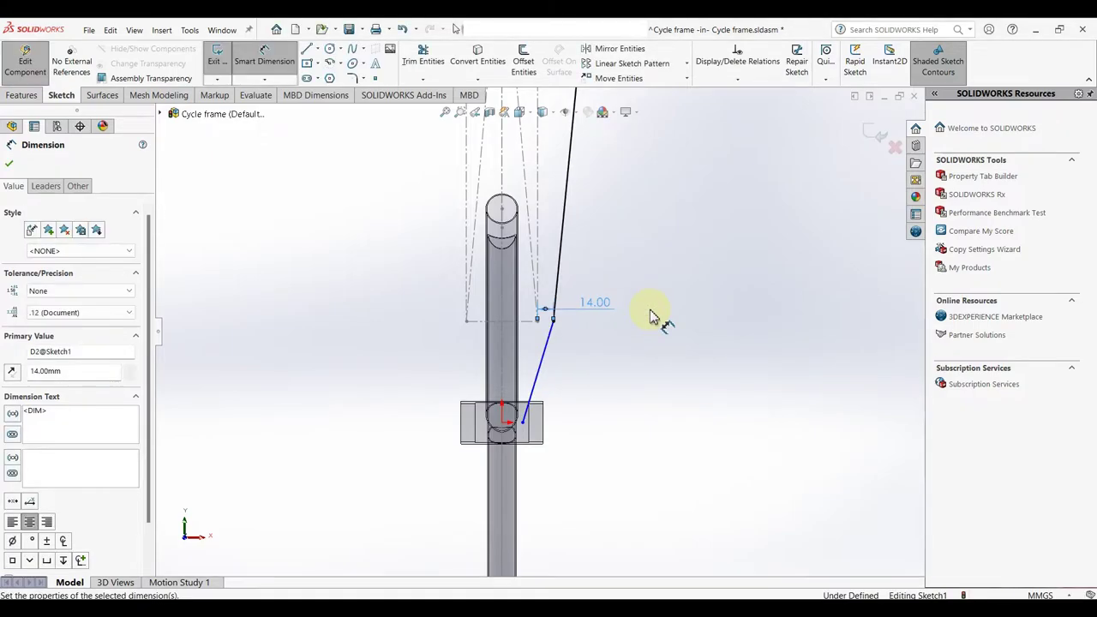
scroll(501, 431, down, 5)
key(Escape)
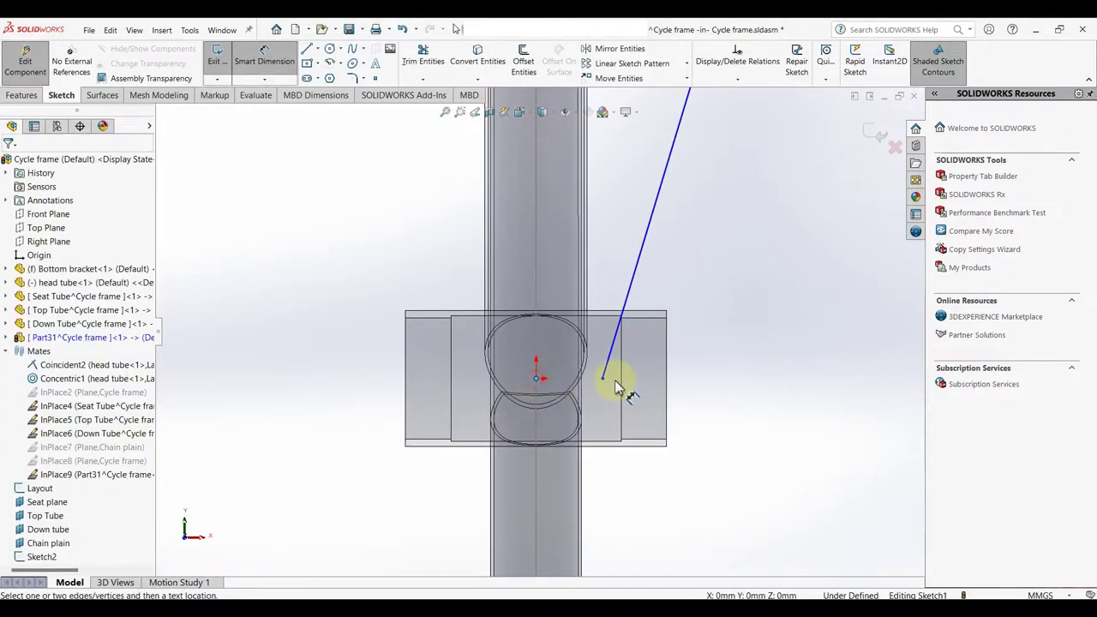
- Dimension the lower end point's horizontal offset from the origin to 12 mm and accept
click(605, 379)
click(737, 409)
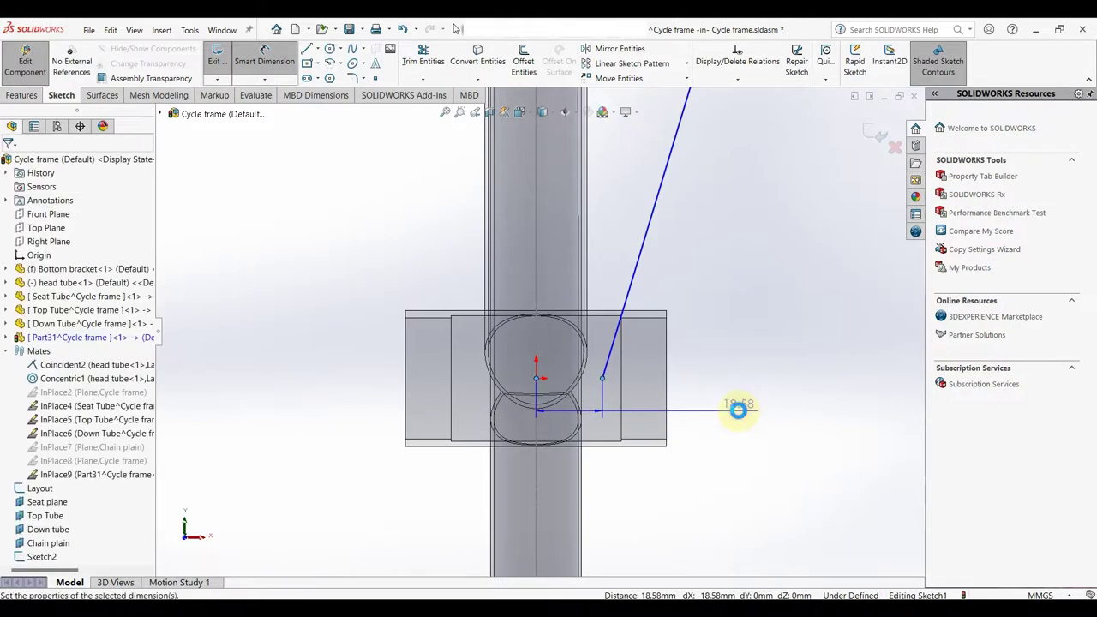
text(12)
key(Return)
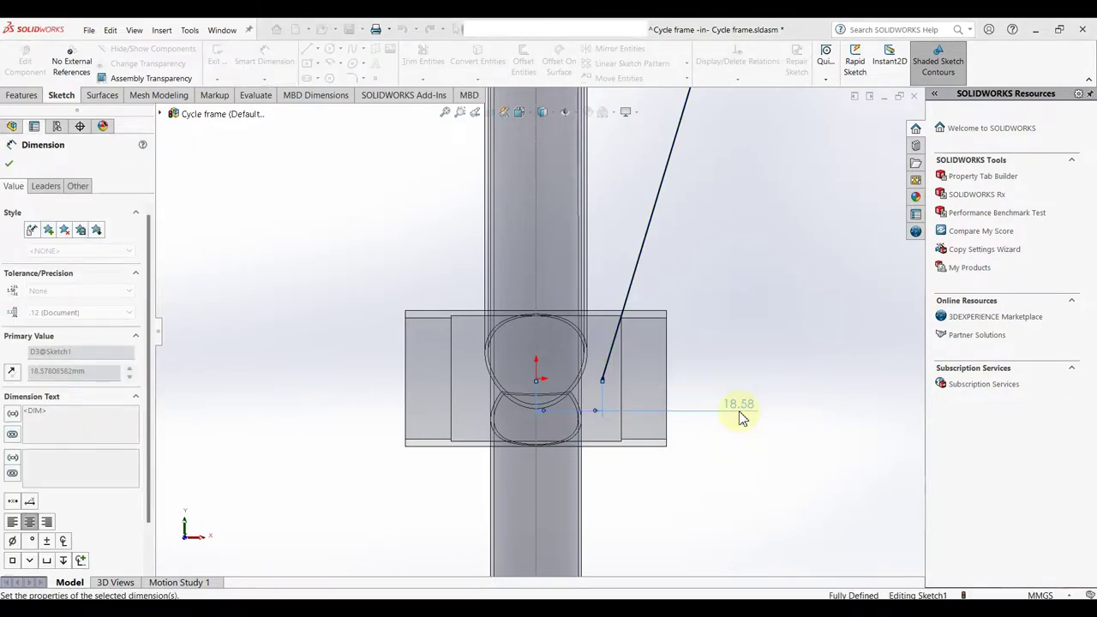
scroll(718, 438, up, 2)
scroll(649, 403, up, 2)
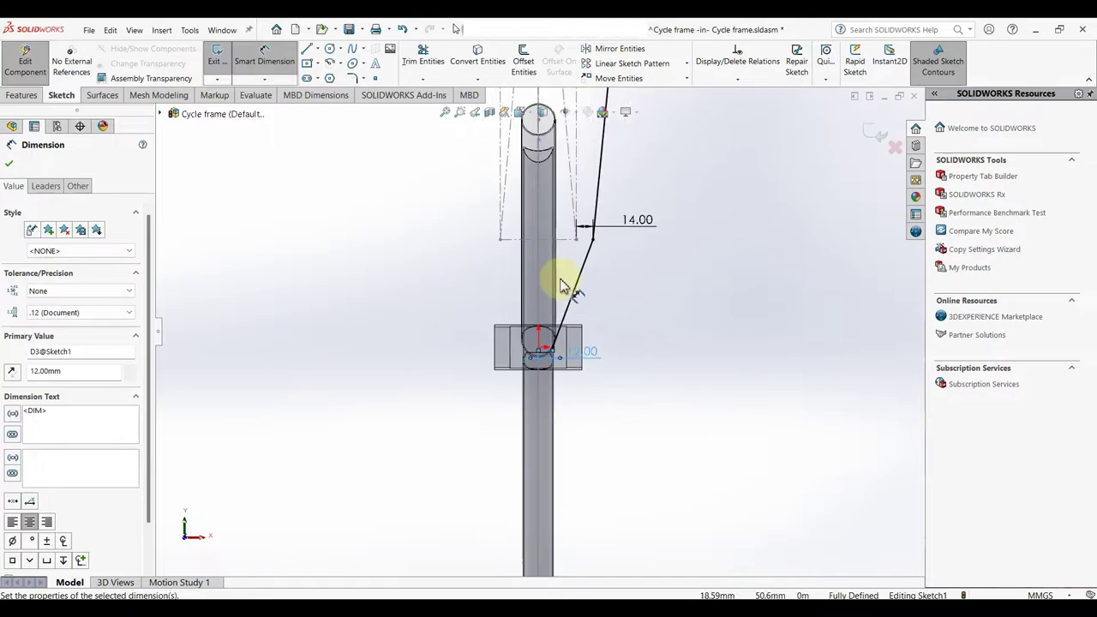
mouse_move(630, 381)
middle_down()
mouse_move(580, 262)
mouse_move(385, 352)
mouse_move(429, 220)
mouse_move(355, 306)
mouse_move(460, 380)
mouse_move(483, 458)
mouse_move(478, 417)
mouse_move(444, 447)
middle_up()
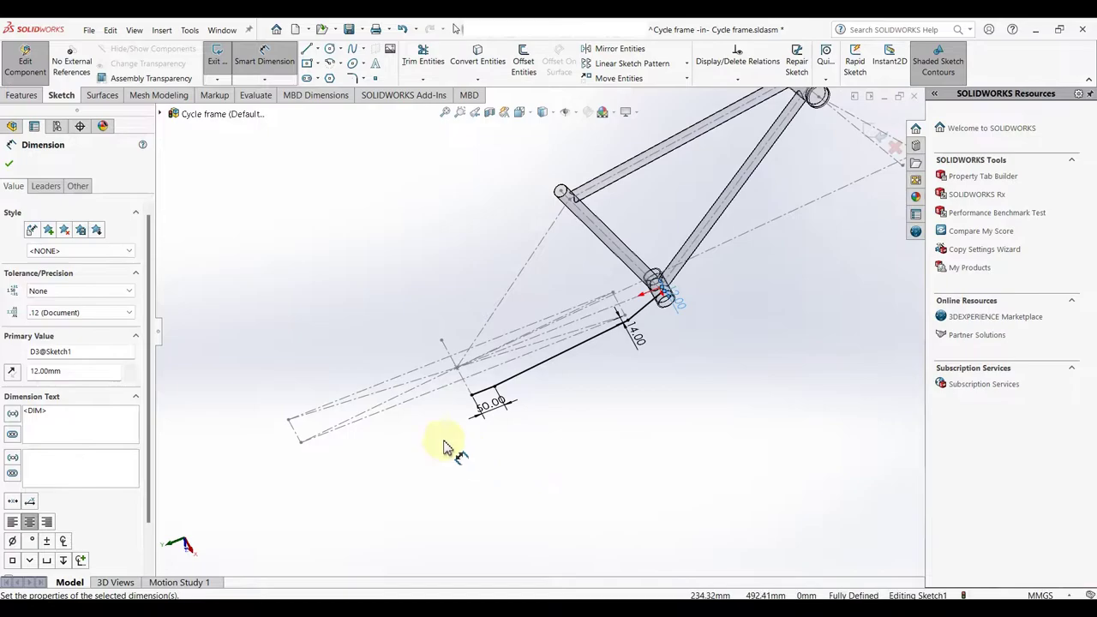
click(12, 165)
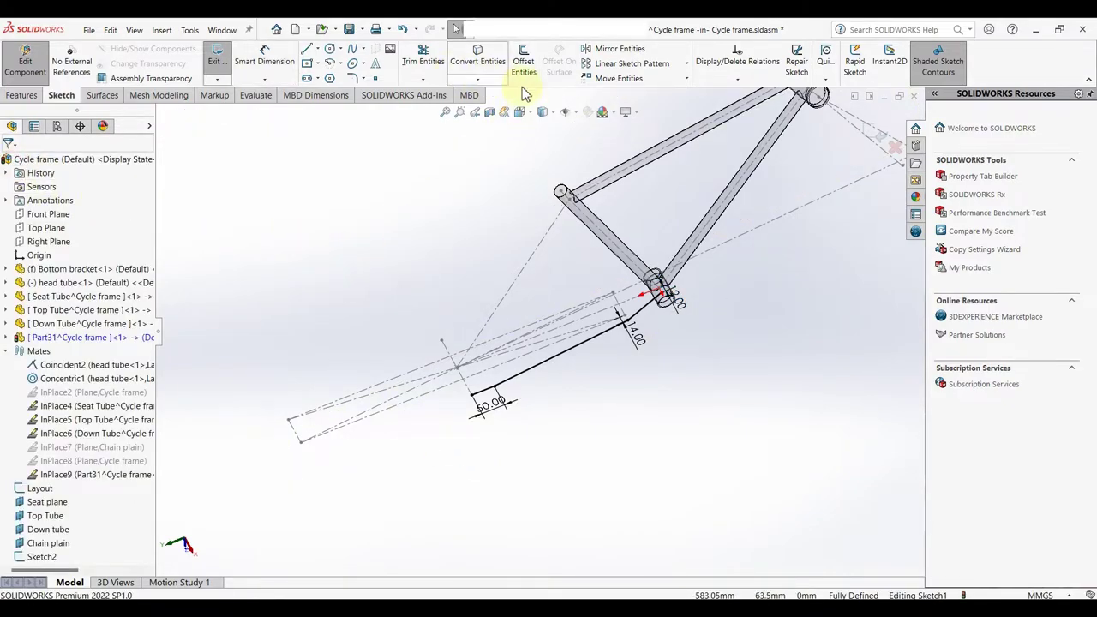
- Exit the sketch and create Plane1 perpendicular to the path's end segment through its endpoint
click(876, 140)
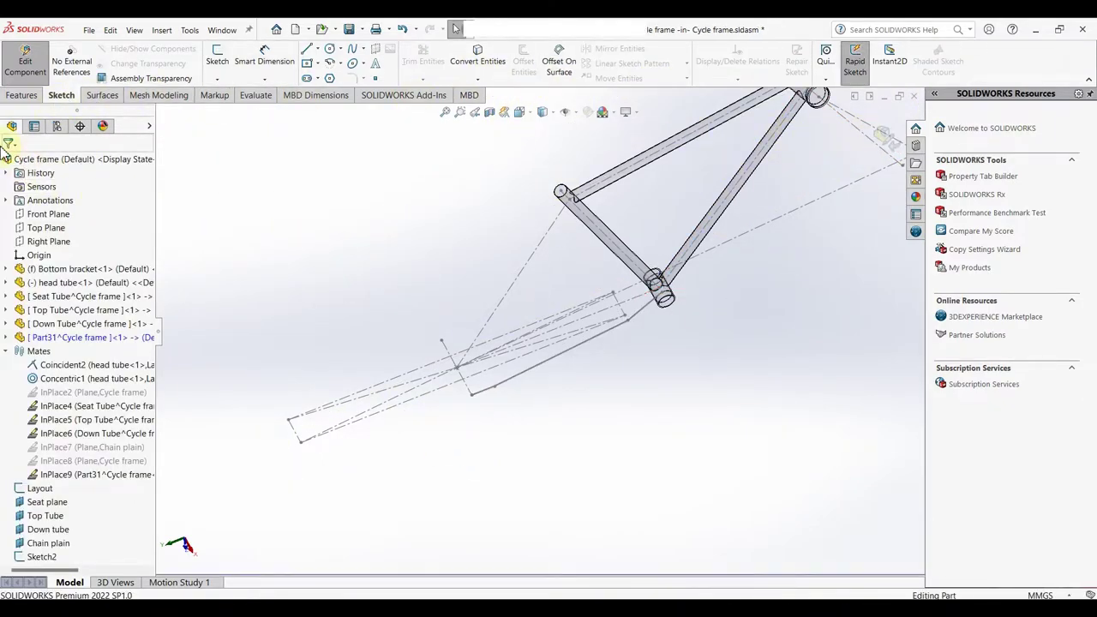
click(24, 95)
click(759, 82)
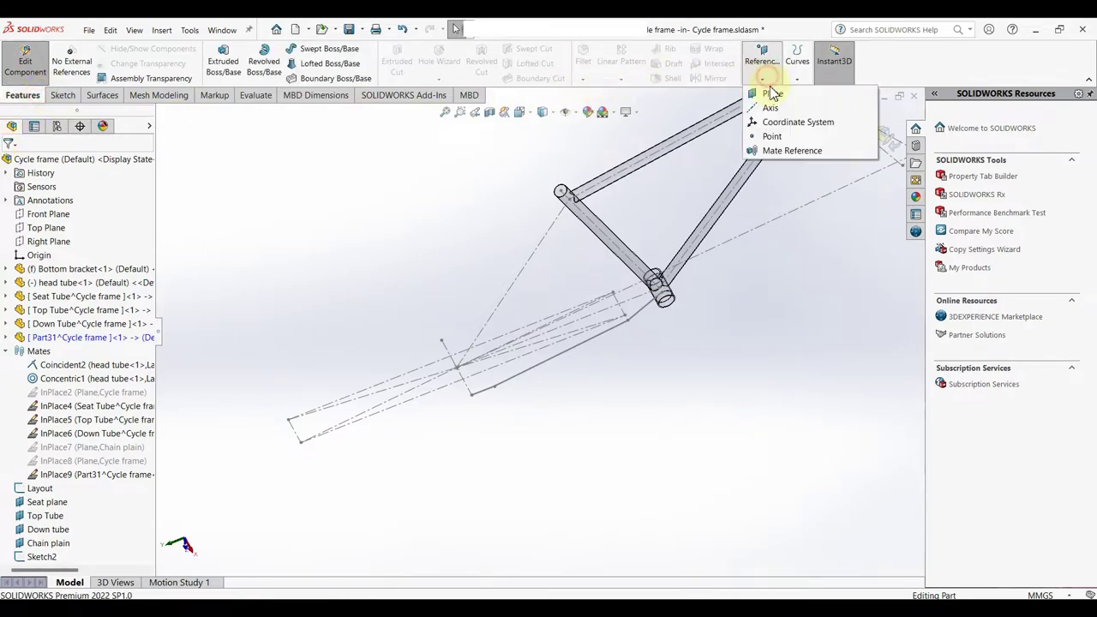
click(772, 92)
click(488, 396)
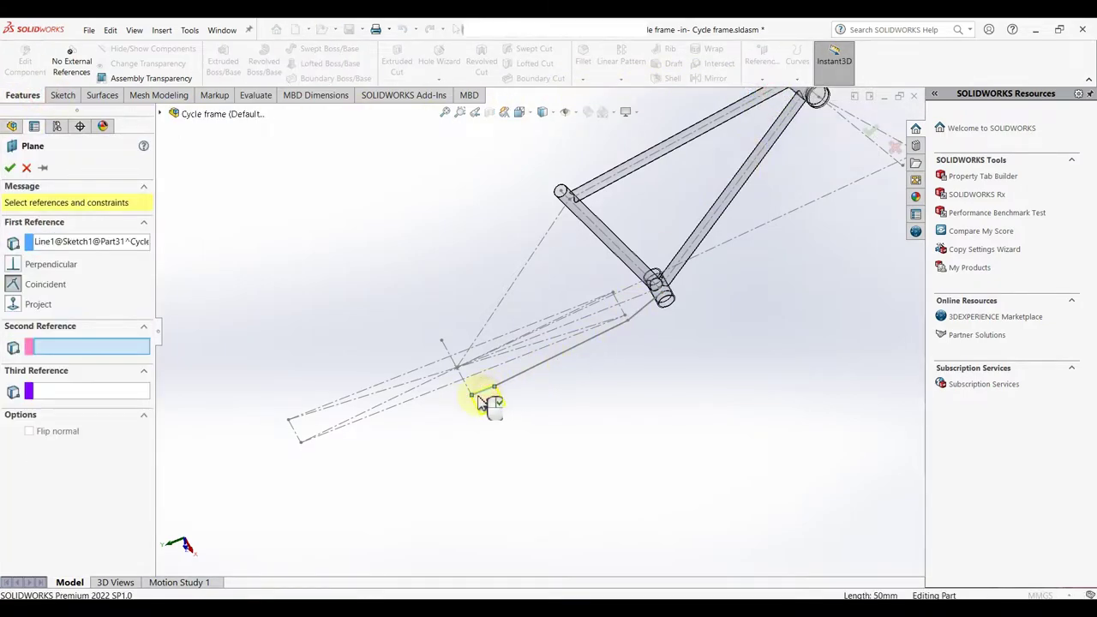
scroll(490, 403, down, 2)
scroll(514, 377, down, 2)
click(508, 354)
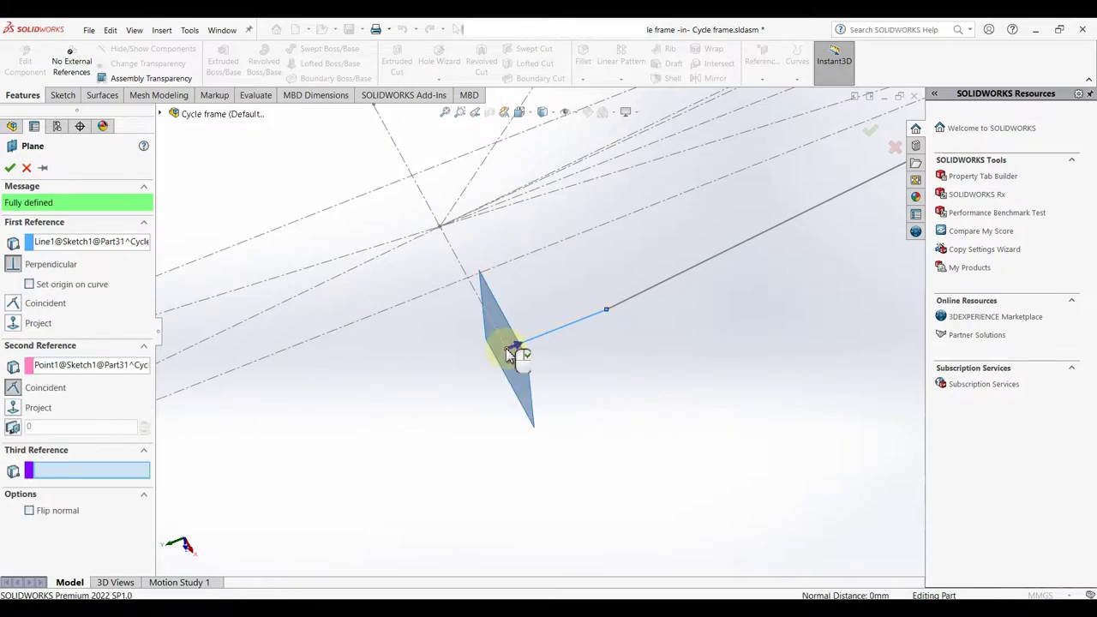
click(11, 168)
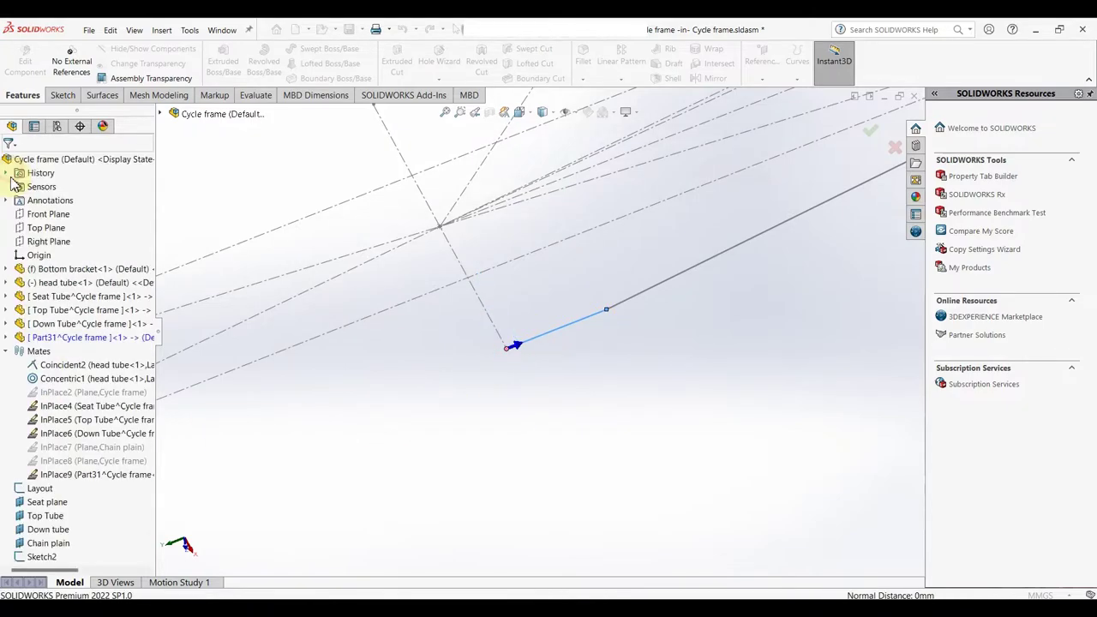
- Start a new sketch on Plane1 from the feature tree
click(7, 338)
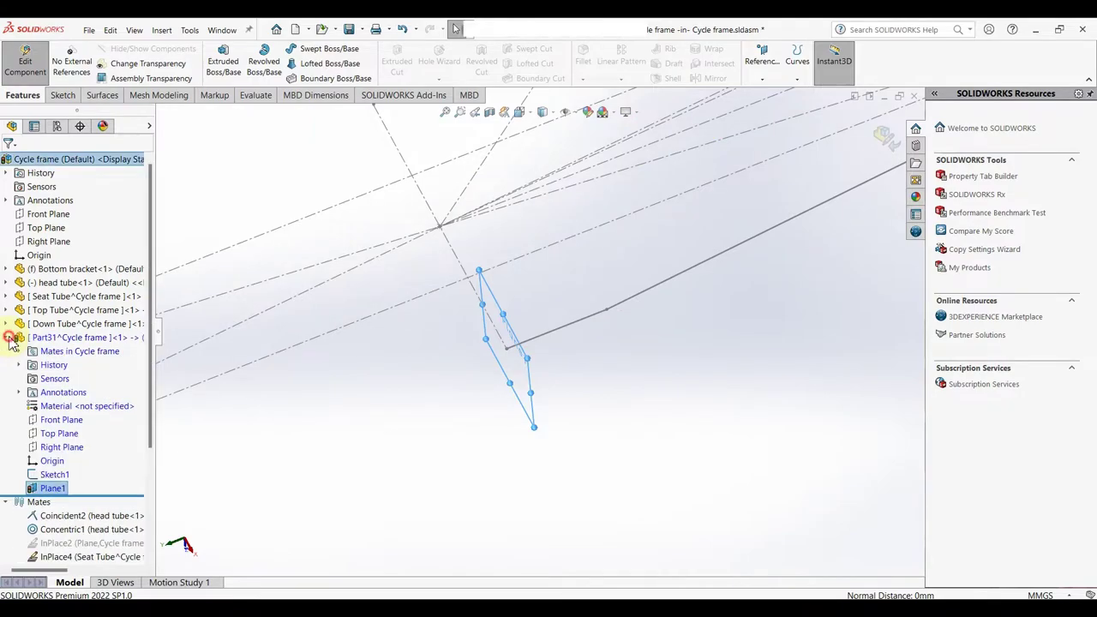
click(56, 491)
click(73, 470)
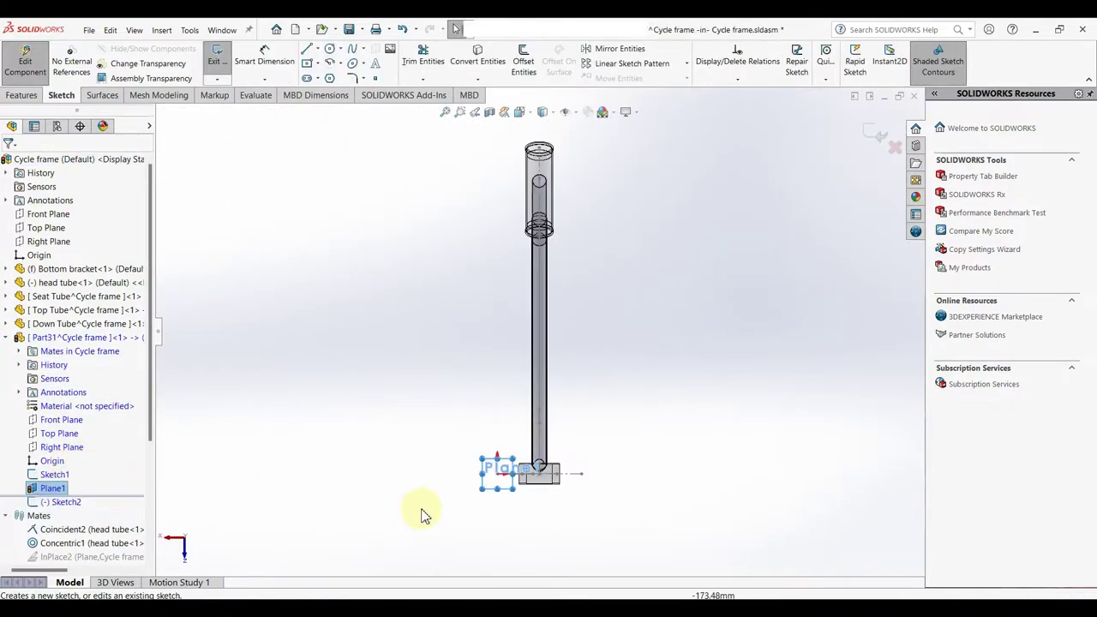
- Draw a circle centred on the origin of Plane1
scroll(421, 515, down, 3)
scroll(544, 387, down, 5)
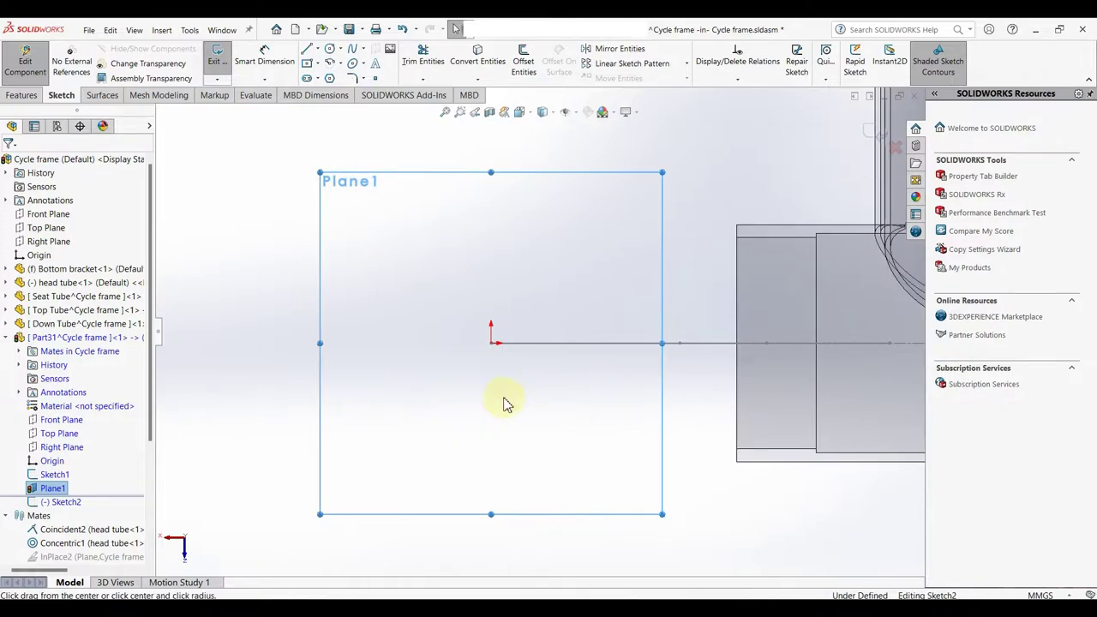
right_drag(503, 404, 500, 342)
mouse_move(512, 380)
middle_down()
mouse_move(631, 400)
mouse_move(711, 448)
mouse_move(583, 312)
mouse_move(612, 350)
middle_up()
middle_drag(605, 345, 711, 429)
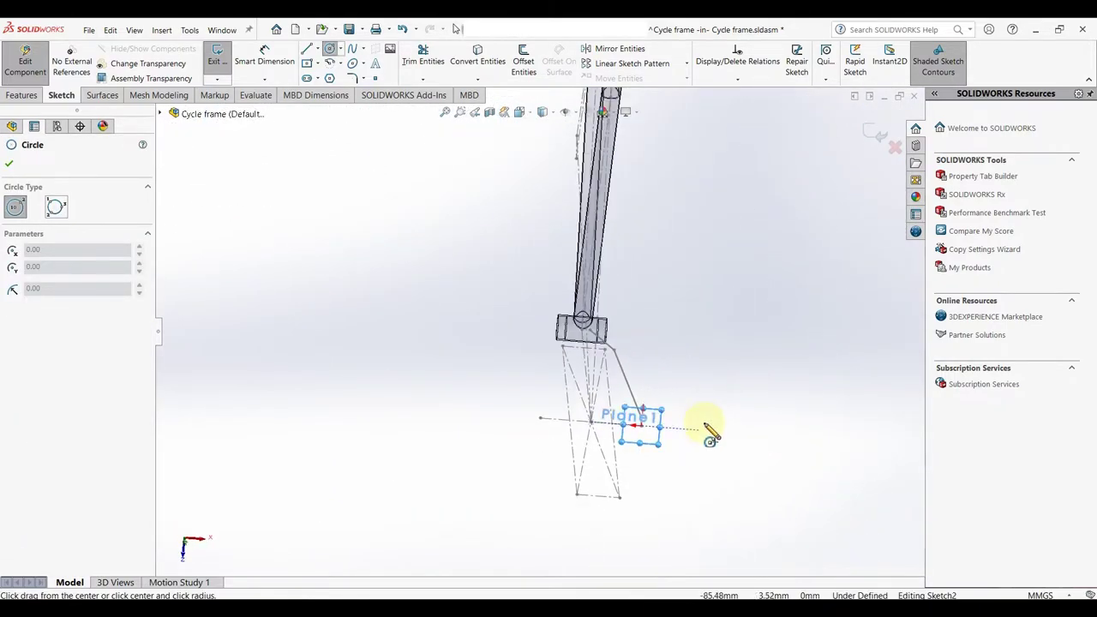
scroll(502, 368, down, 5)
scroll(411, 421, down, 5)
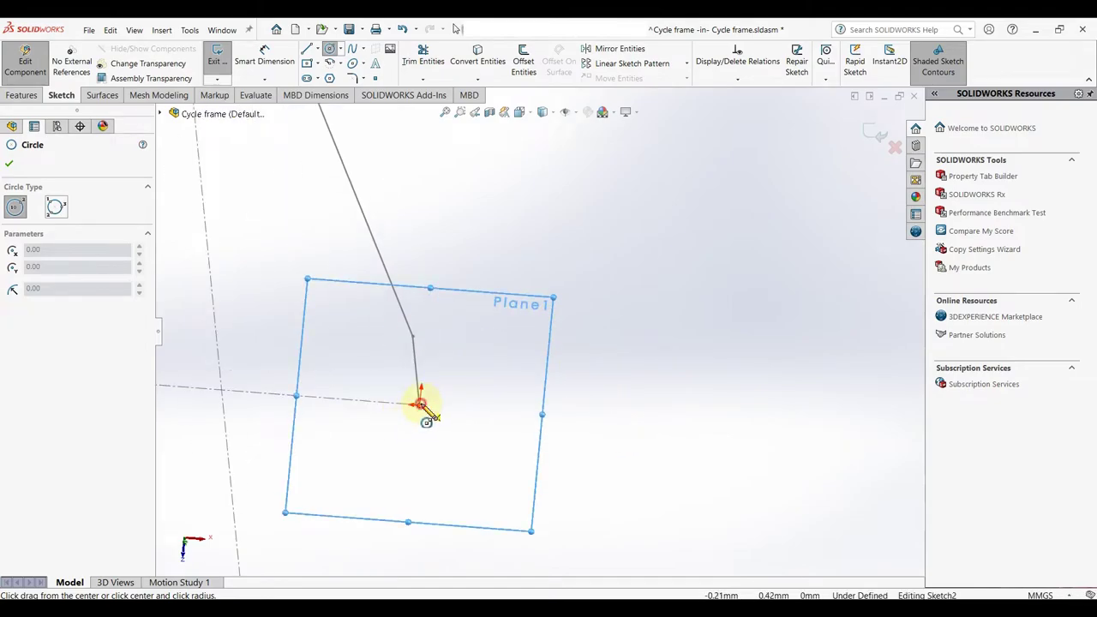
click(420, 403)
click(465, 386)
key(Escape)
- Dimension the circle's diameter at 16 mm, then correct it to 22.3 mm
key(d)
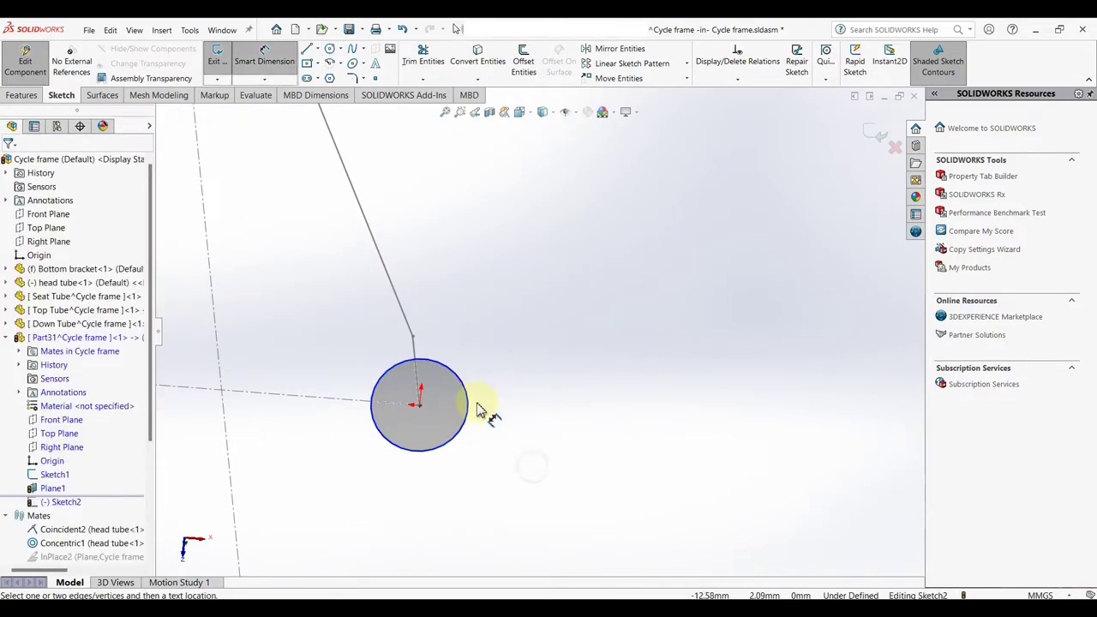
click(474, 416)
click(539, 417)
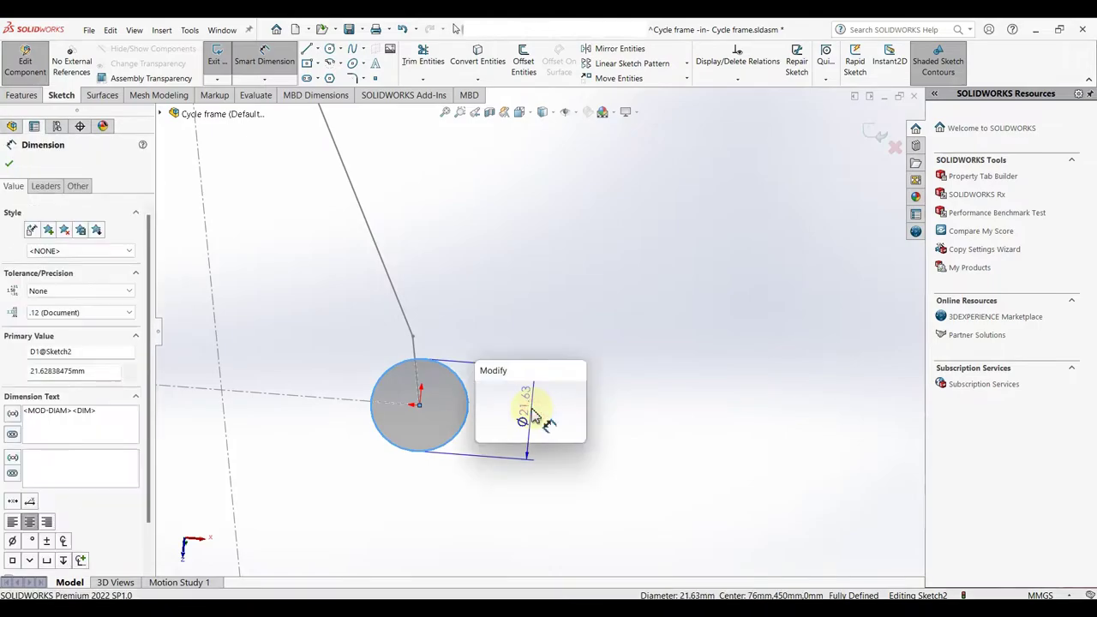
text(16)
key(Return)
scroll(549, 403, up, 5)
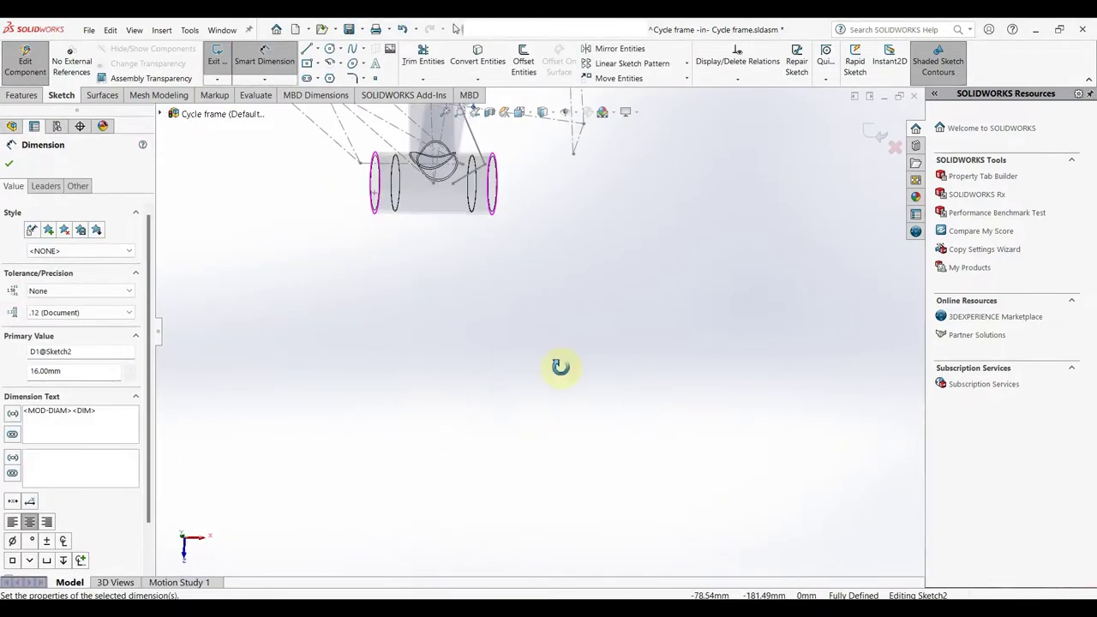
mouse_move(576, 381)
middle_down()
mouse_move(575, 428)
mouse_move(563, 233)
mouse_move(548, 318)
mouse_move(612, 312)
mouse_move(566, 351)
middle_up()
scroll(566, 351, down, 3)
scroll(644, 362, down, 3)
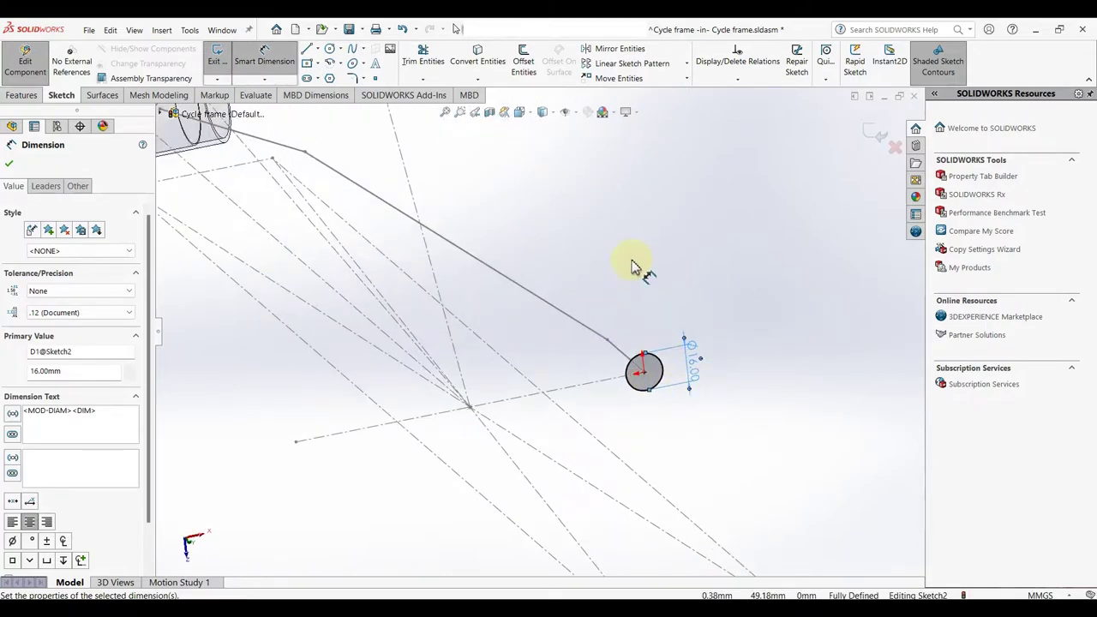
double_click(694, 363)
text(22.3)
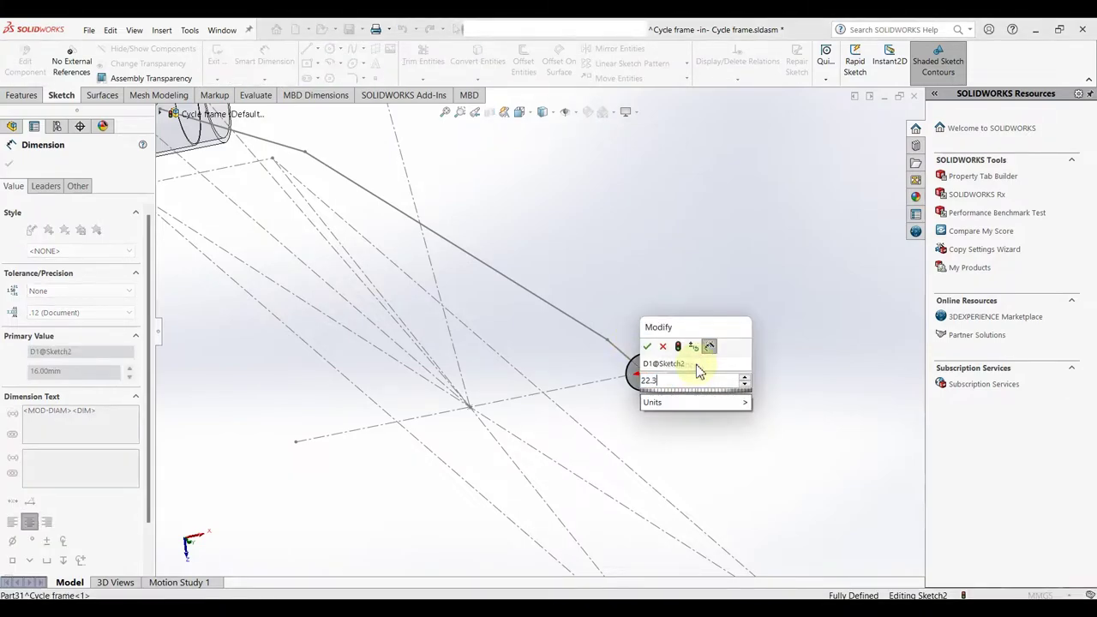
key(Return)
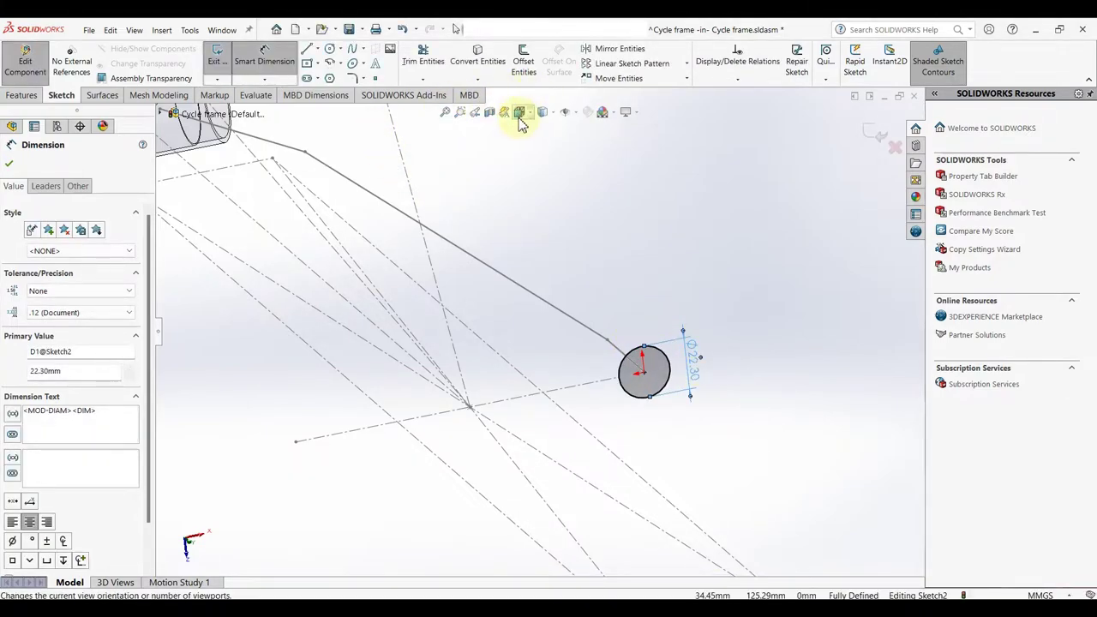
- Offset the circle 0.80 mm inward for the tube wall and exit the sketch
click(526, 69)
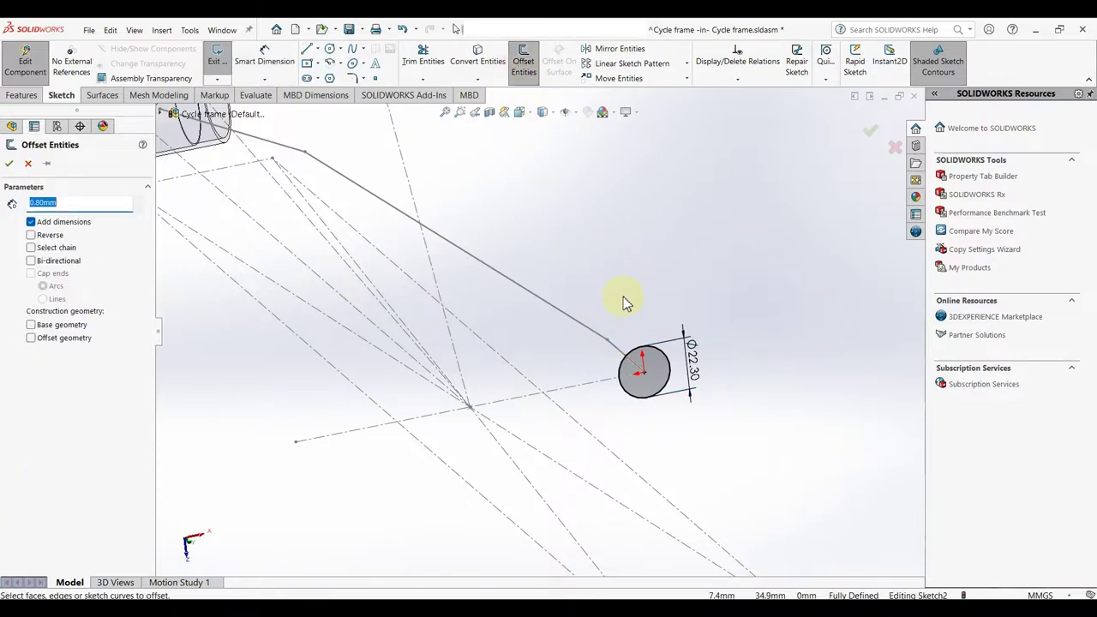
click(639, 349)
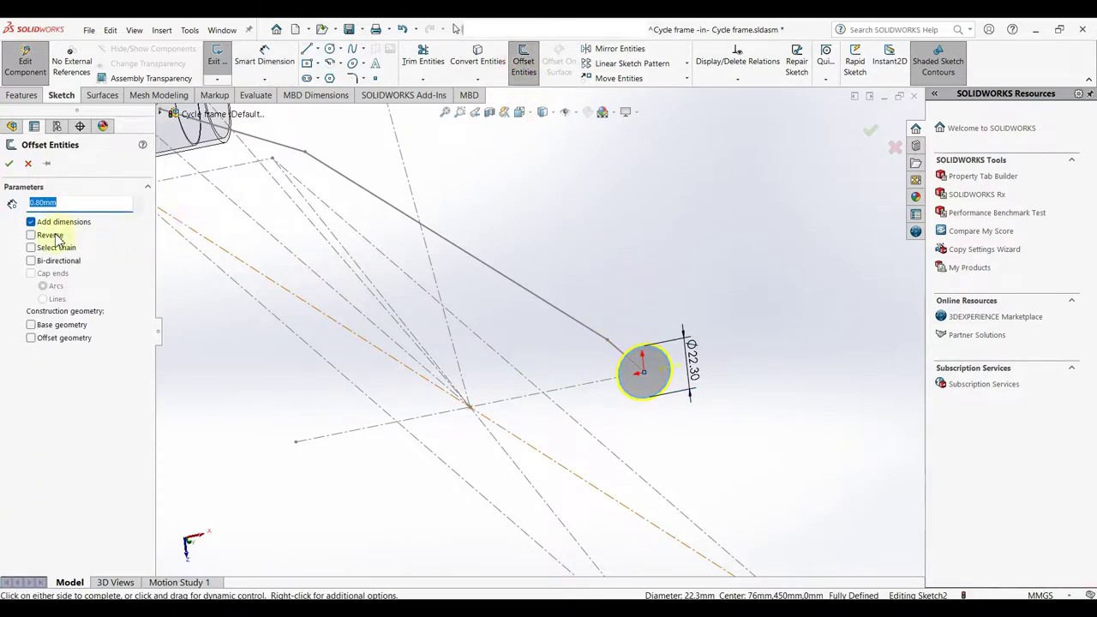
scroll(602, 370, down, 3)
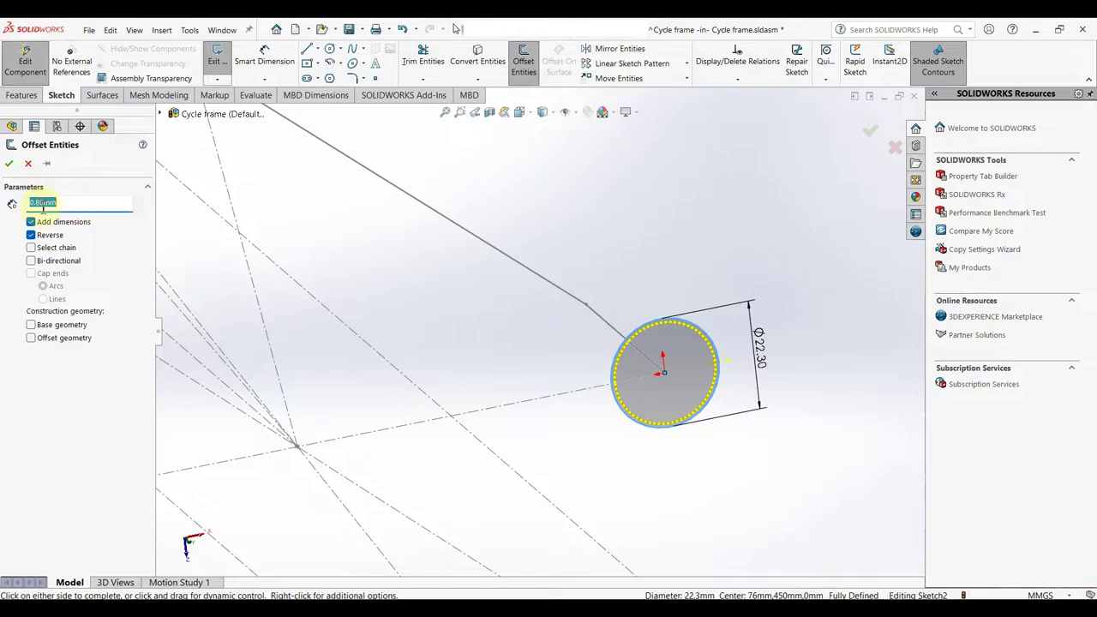
click(12, 162)
scroll(622, 343, up, 3)
scroll(623, 343, up, 2)
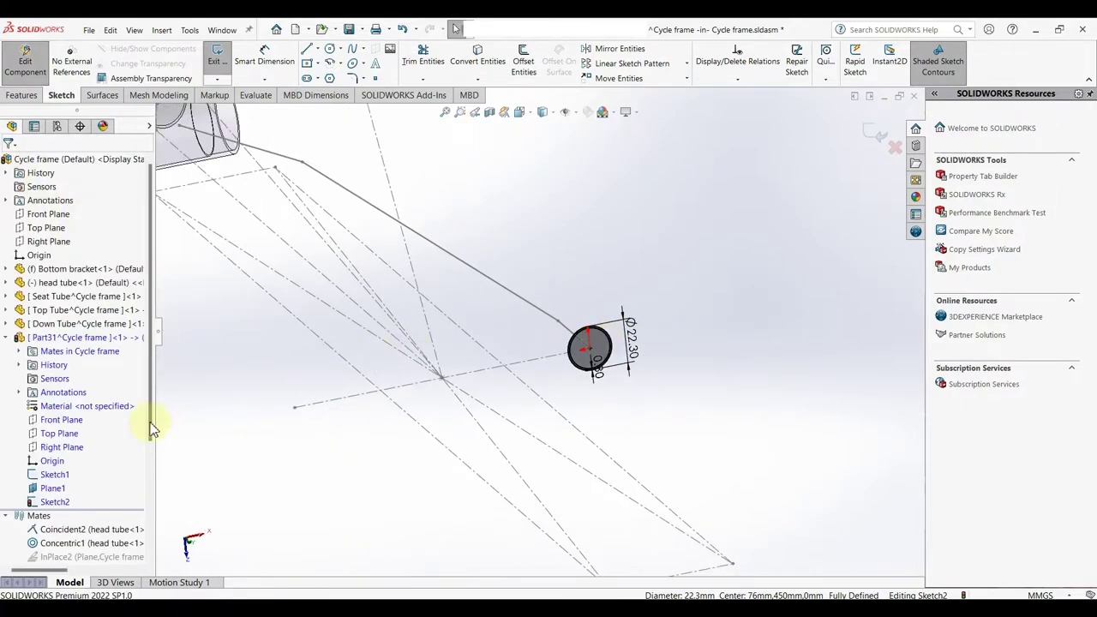
click(874, 142)
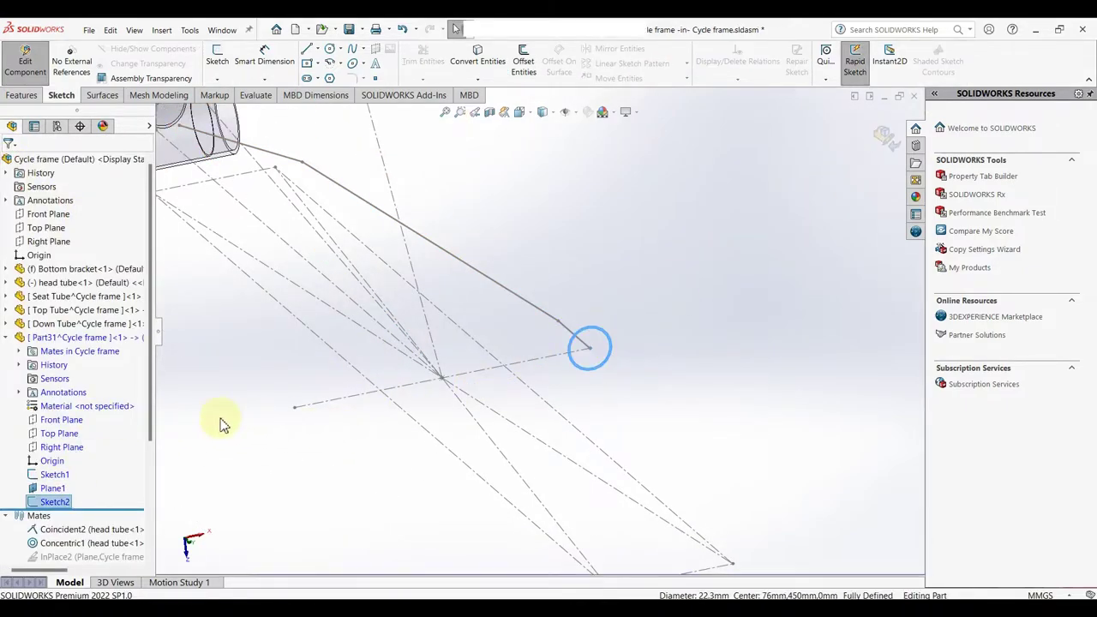
- Edit Sketch1 and apply R50 mm sketch fillets to its upper and lower bends
click(58, 476)
click(70, 438)
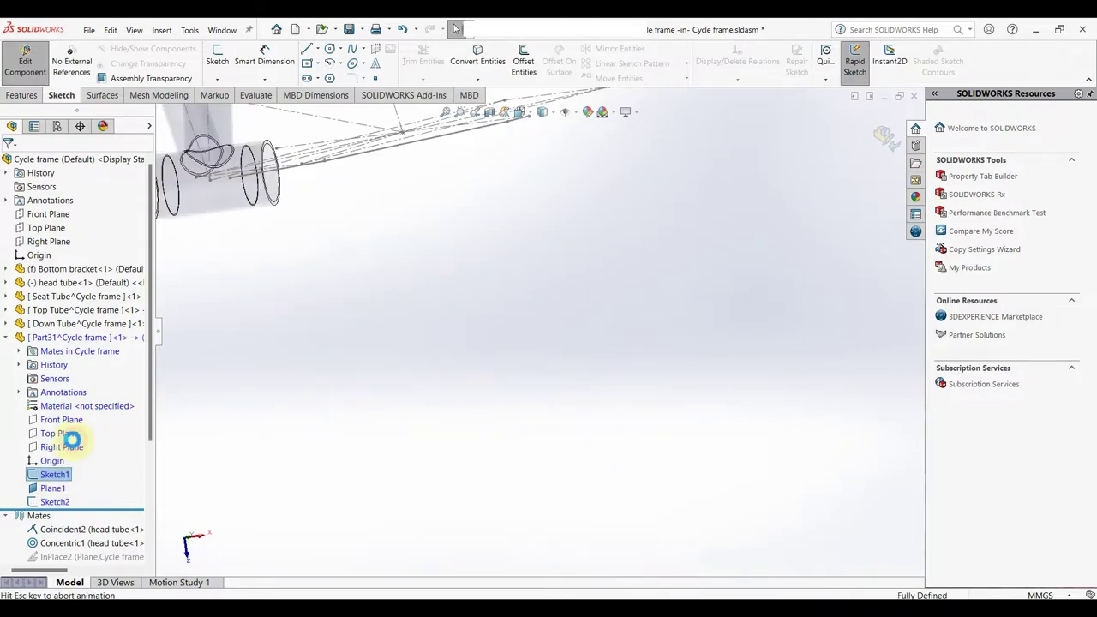
scroll(600, 326, down, 2)
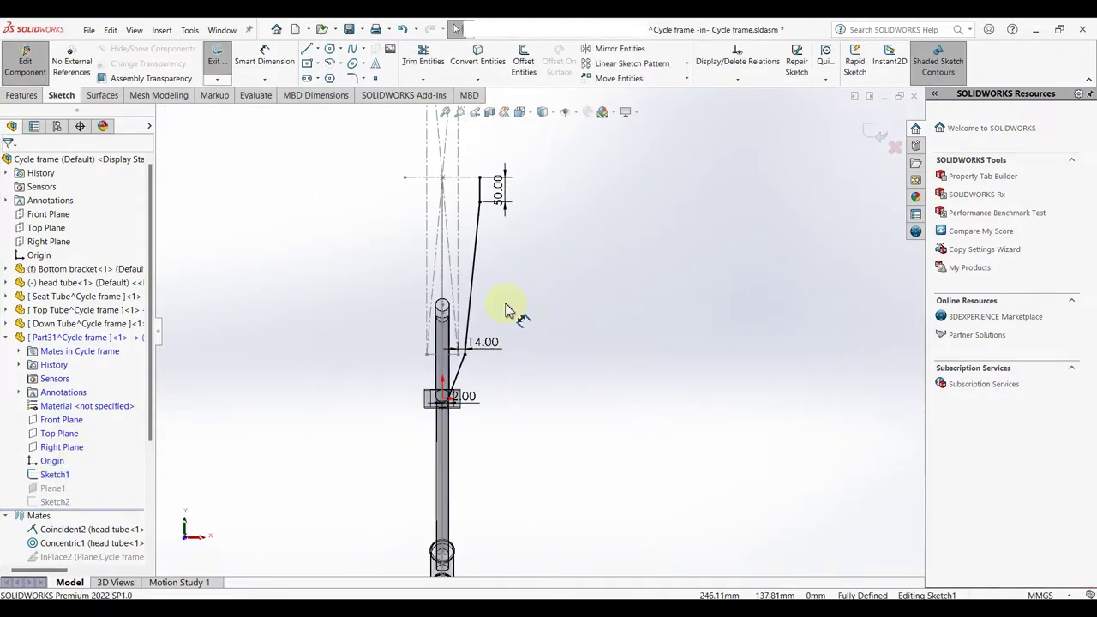
click(354, 80)
scroll(458, 238, down, 1)
scroll(489, 215, down, 1)
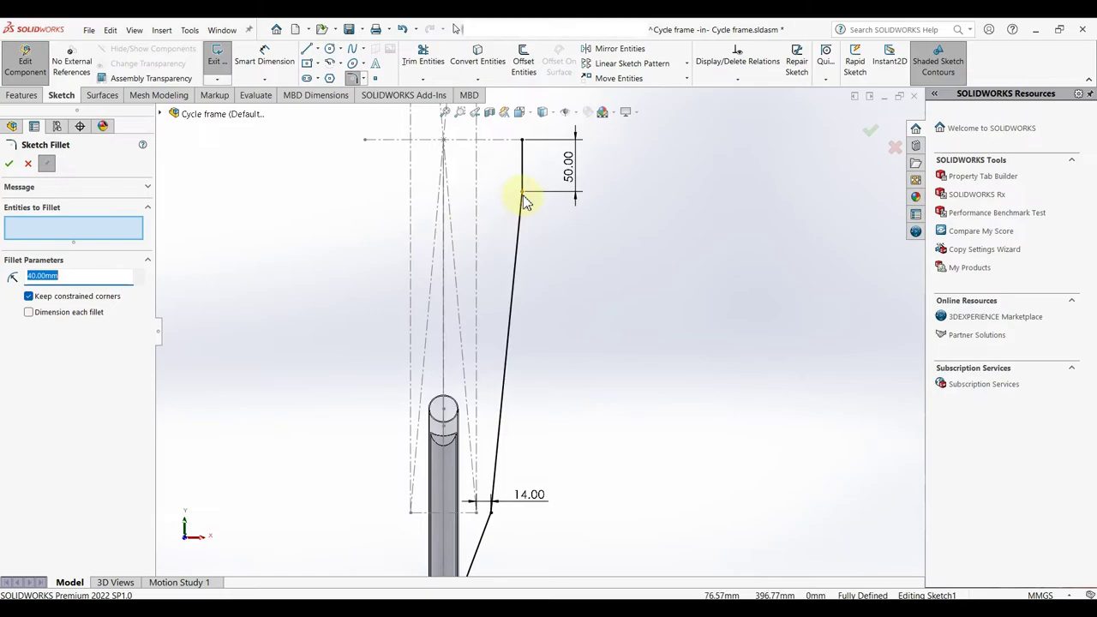
click(523, 196)
text(50)
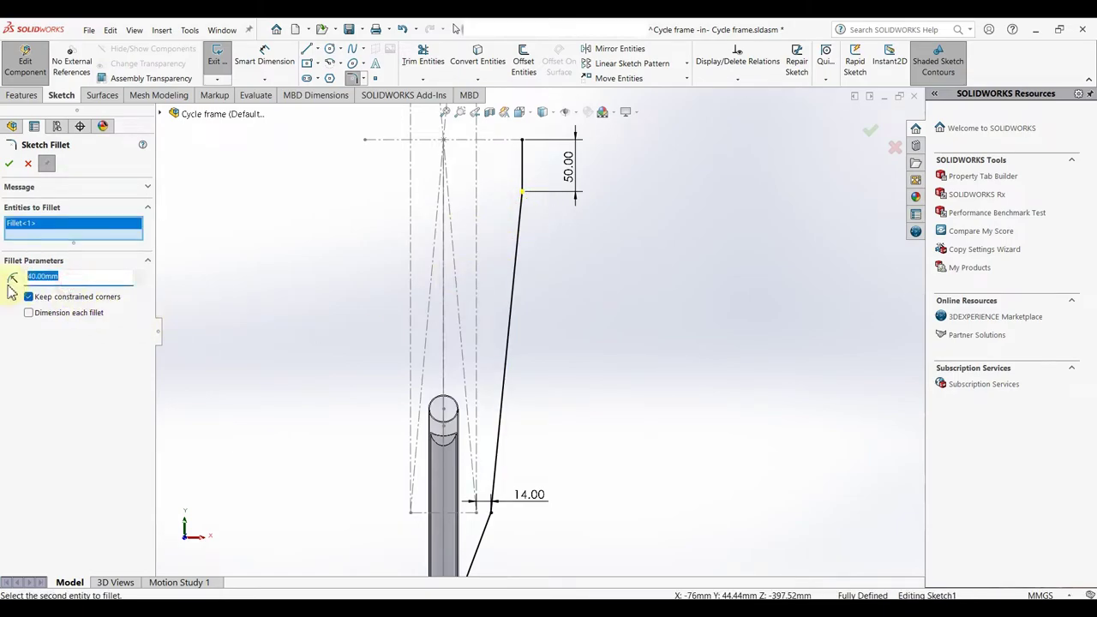
click(491, 515)
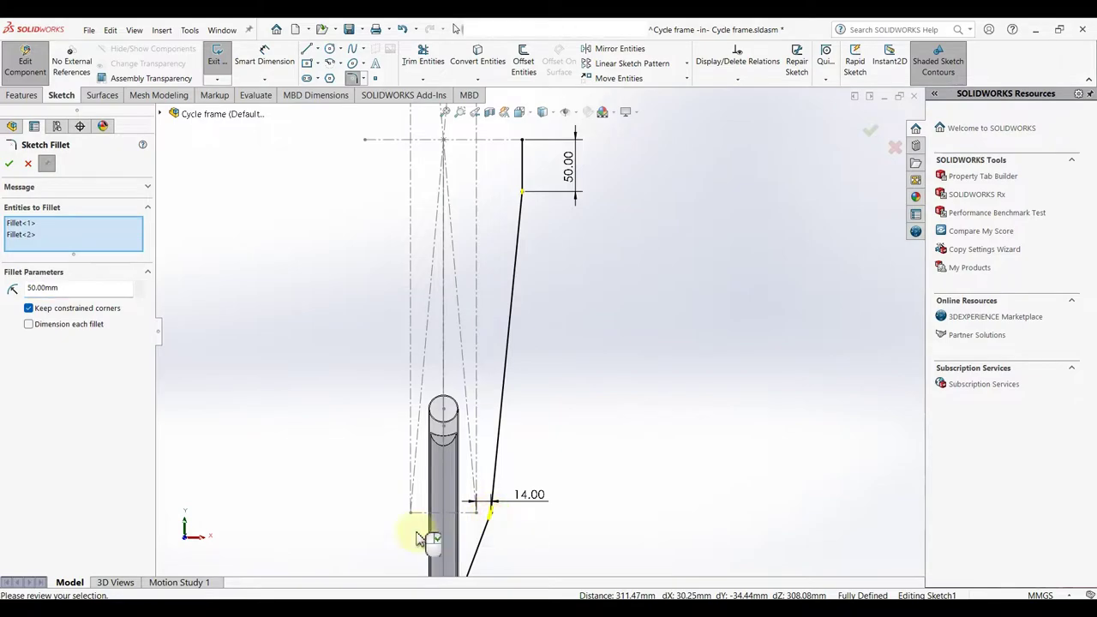
click(8, 164)
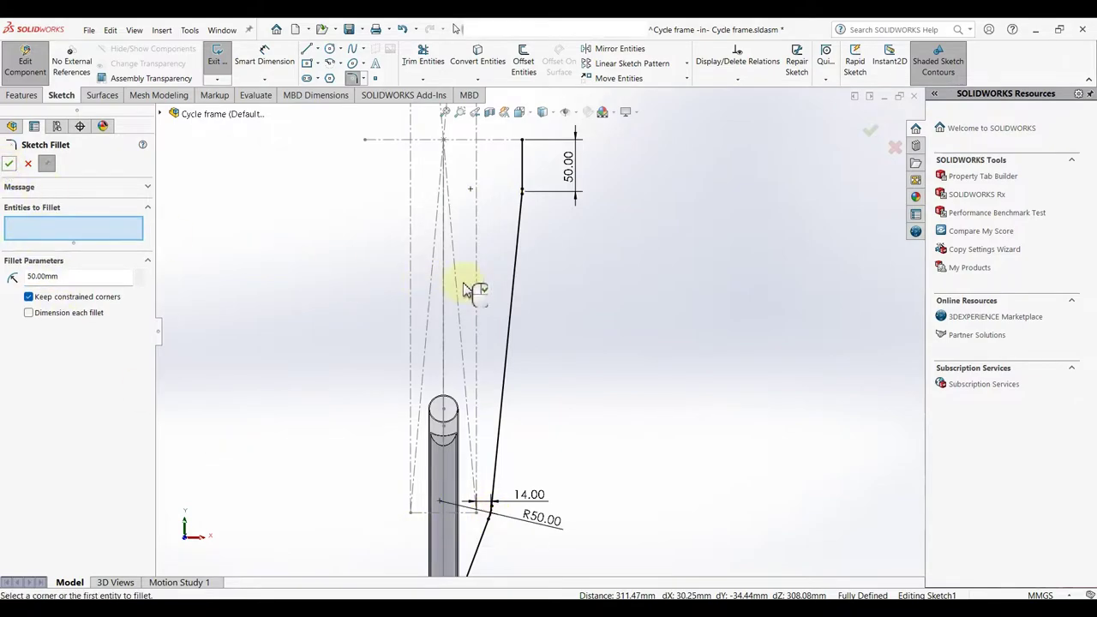
- Close the fillet, start a sweep from the Features tab, then cancel it
click(9, 164)
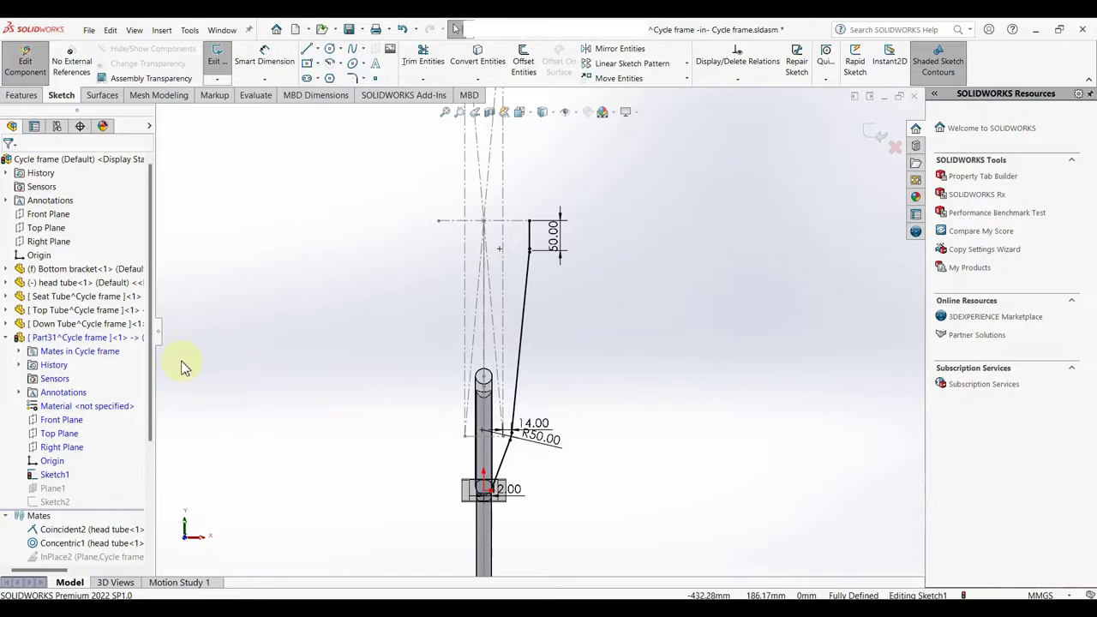
click(21, 95)
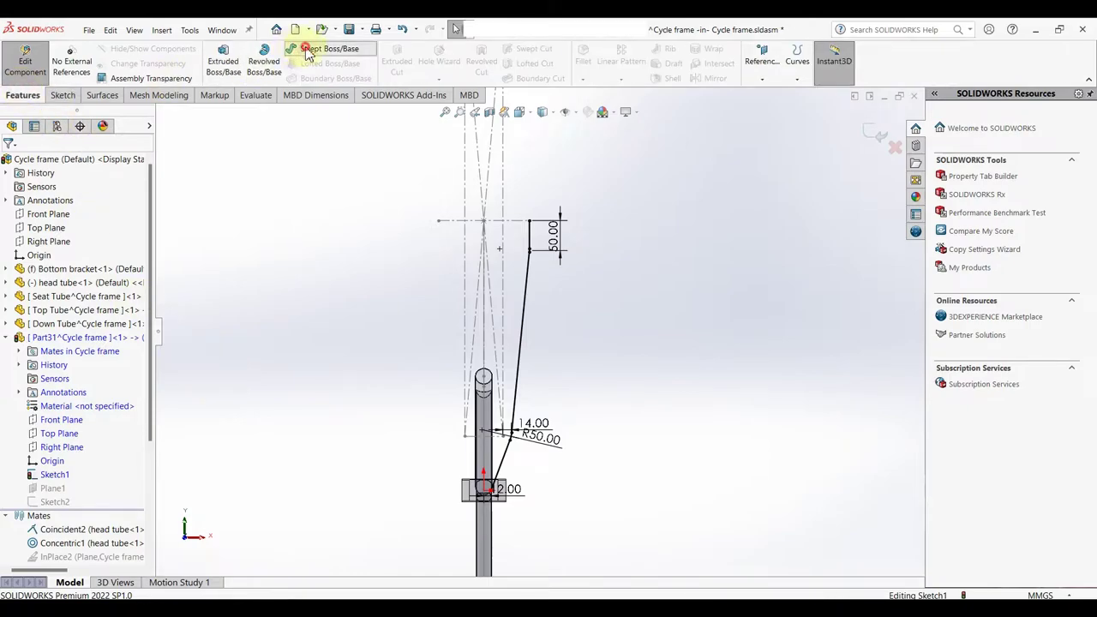
click(324, 48)
mouse_move(544, 277)
middle_down()
mouse_move(362, 175)
mouse_move(488, 179)
mouse_move(534, 409)
mouse_move(624, 452)
middle_up()
scroll(574, 467, down, 4)
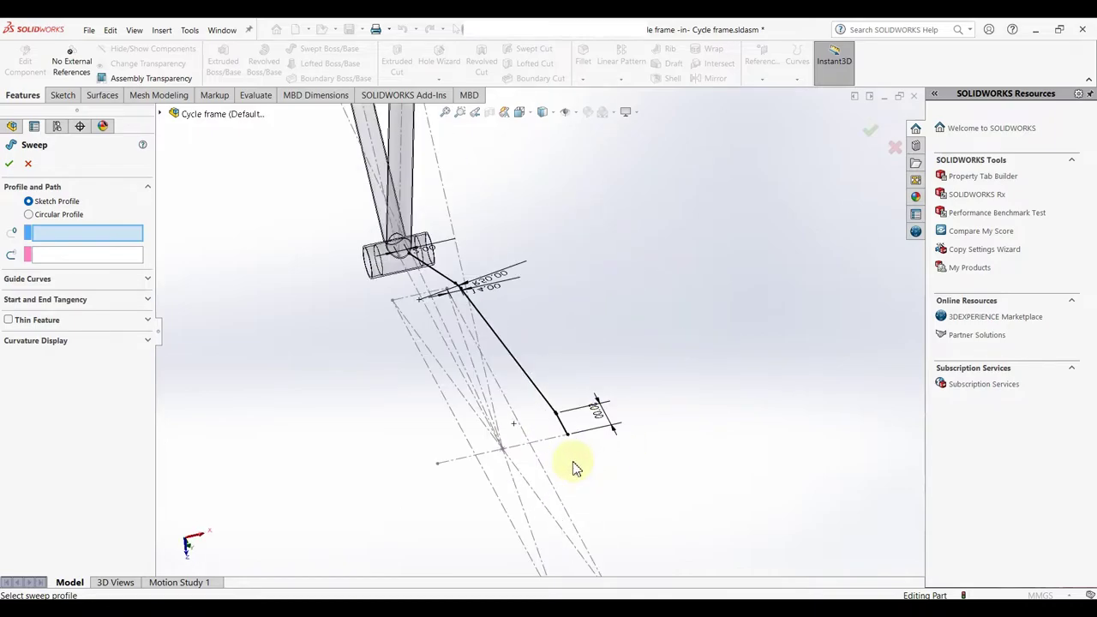
click(161, 115)
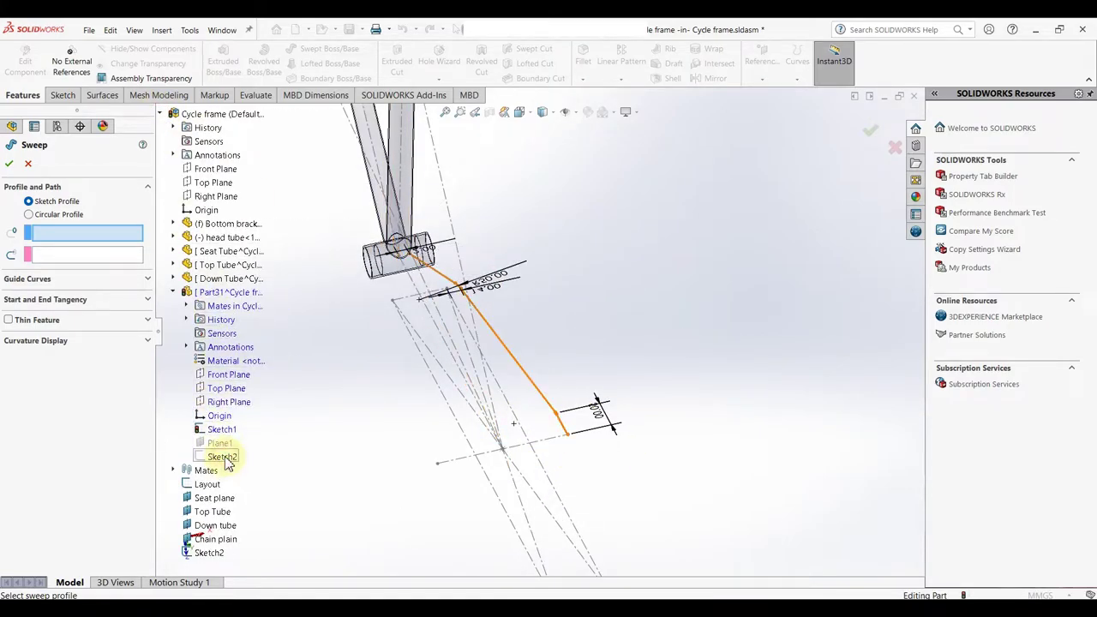
click(28, 163)
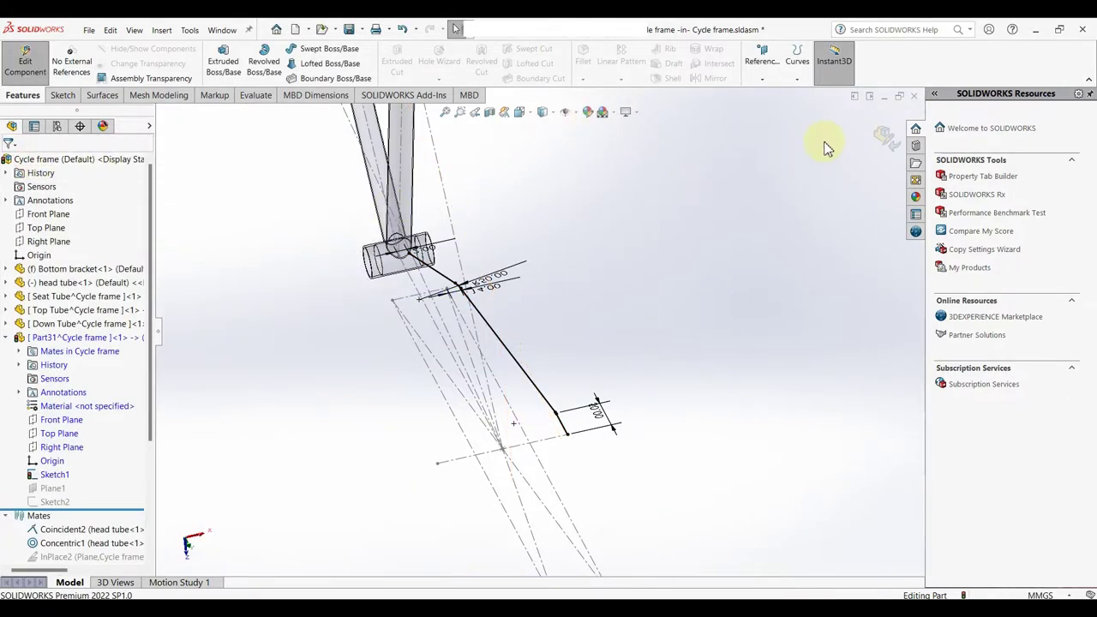
- Reopen Sketch1 for editing and exit it again
click(55, 501)
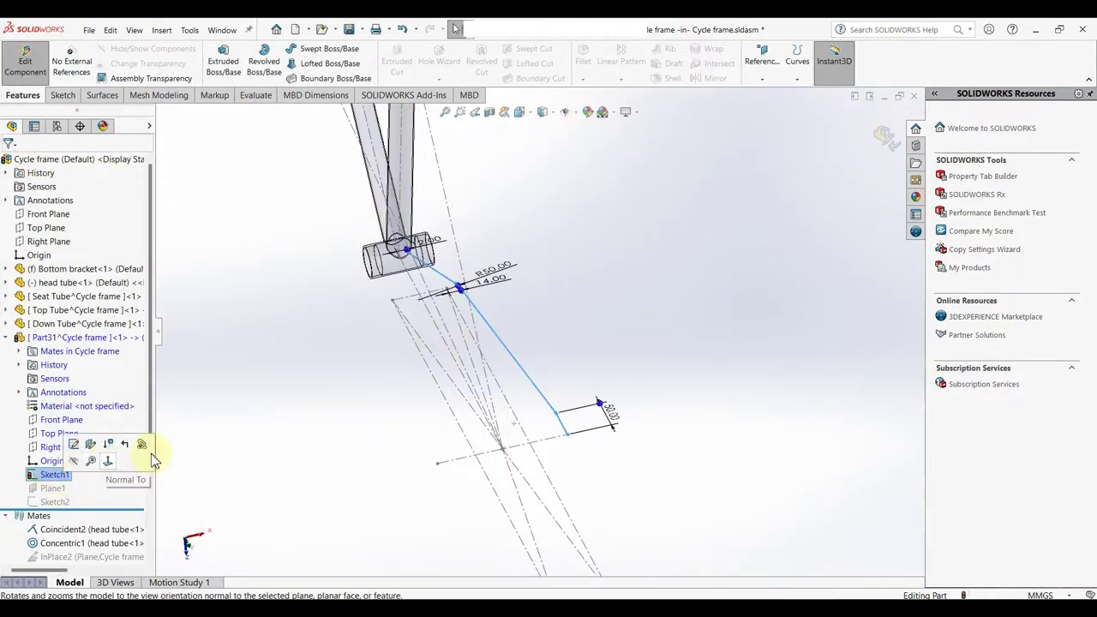
click(374, 415)
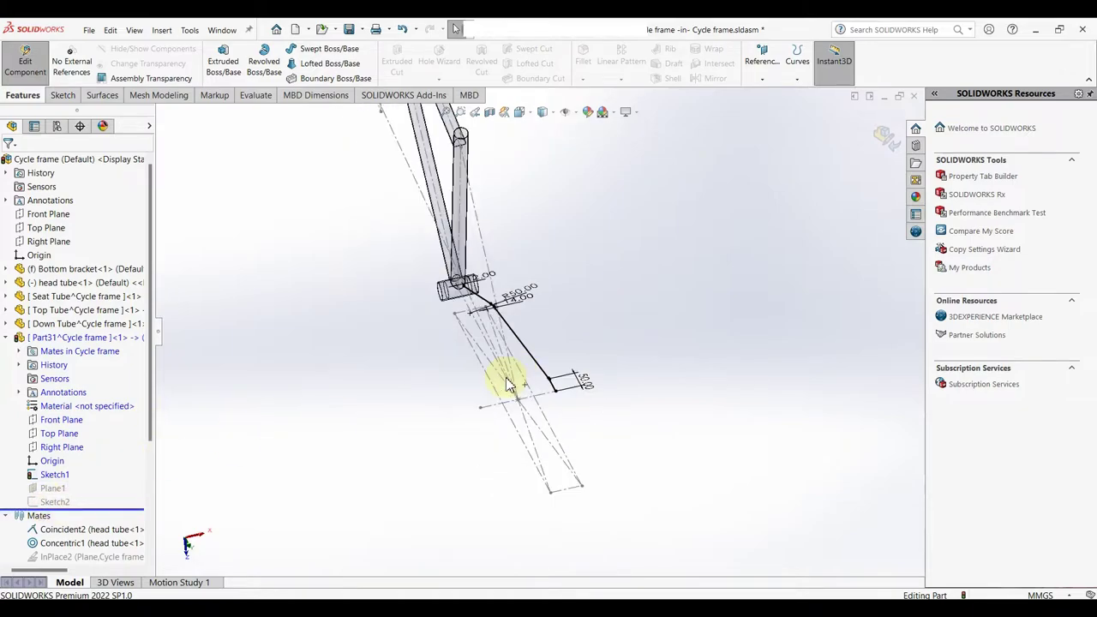
mouse_move(449, 385)
middle_down()
mouse_move(458, 326)
mouse_move(459, 380)
mouse_move(521, 287)
mouse_move(566, 311)
middle_up()
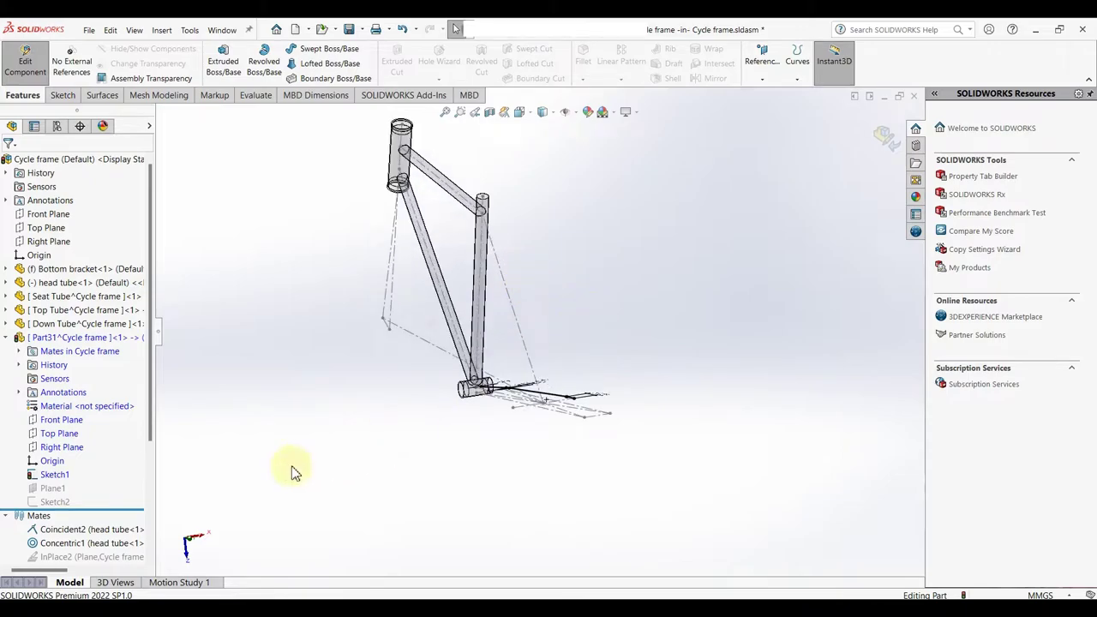
mouse_move(407, 420)
middle_down()
mouse_move(443, 412)
mouse_move(445, 447)
middle_up()
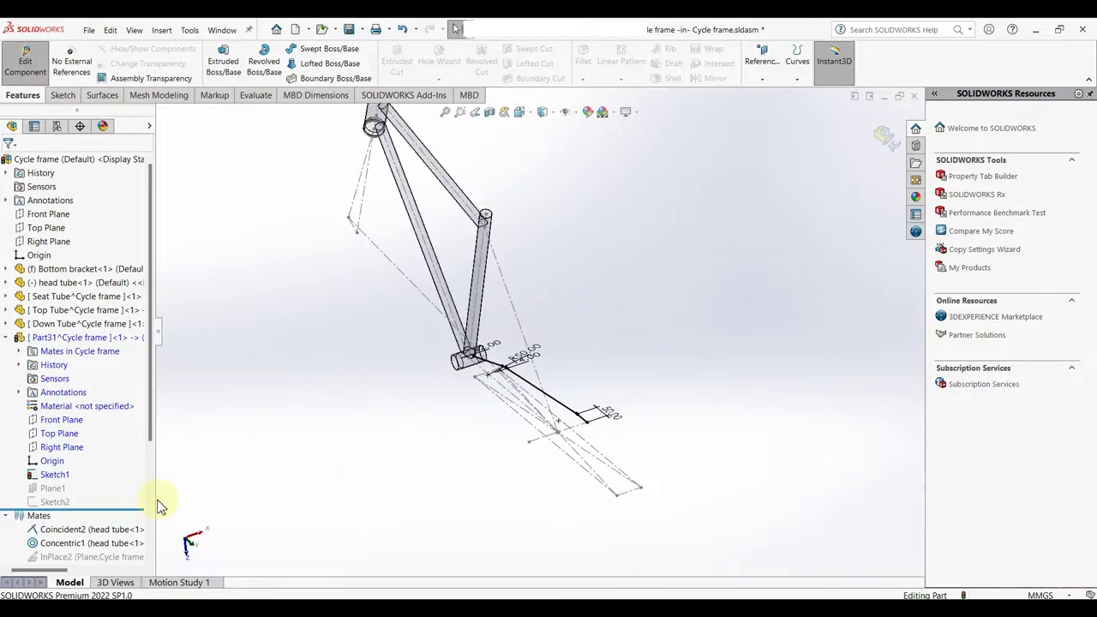
click(54, 474)
click(86, 444)
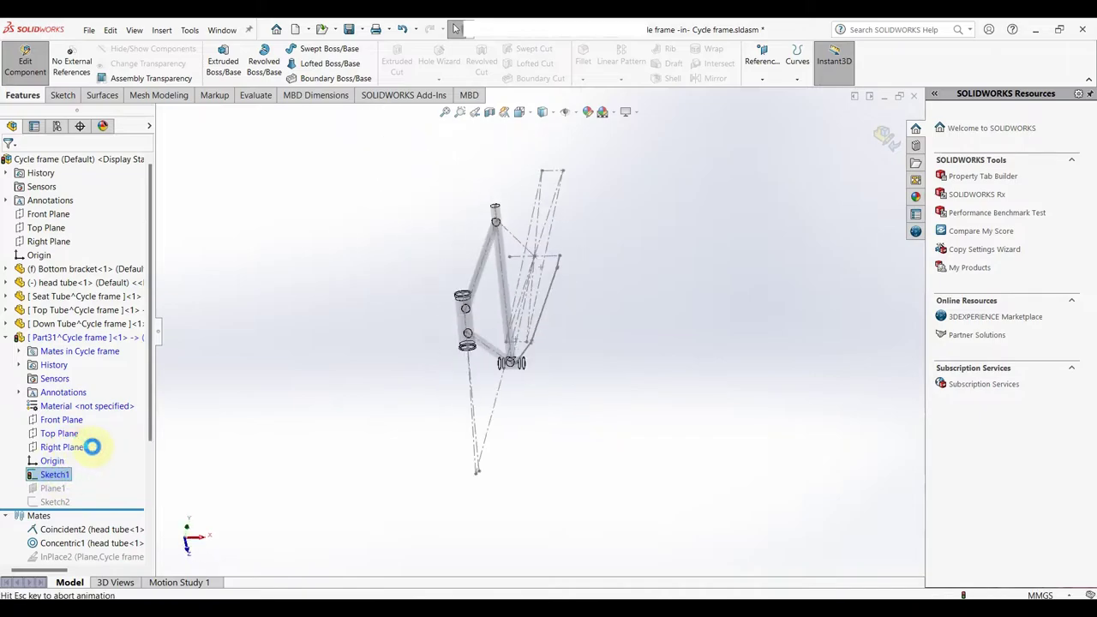
click(390, 435)
middle_drag(583, 314, 718, 262)
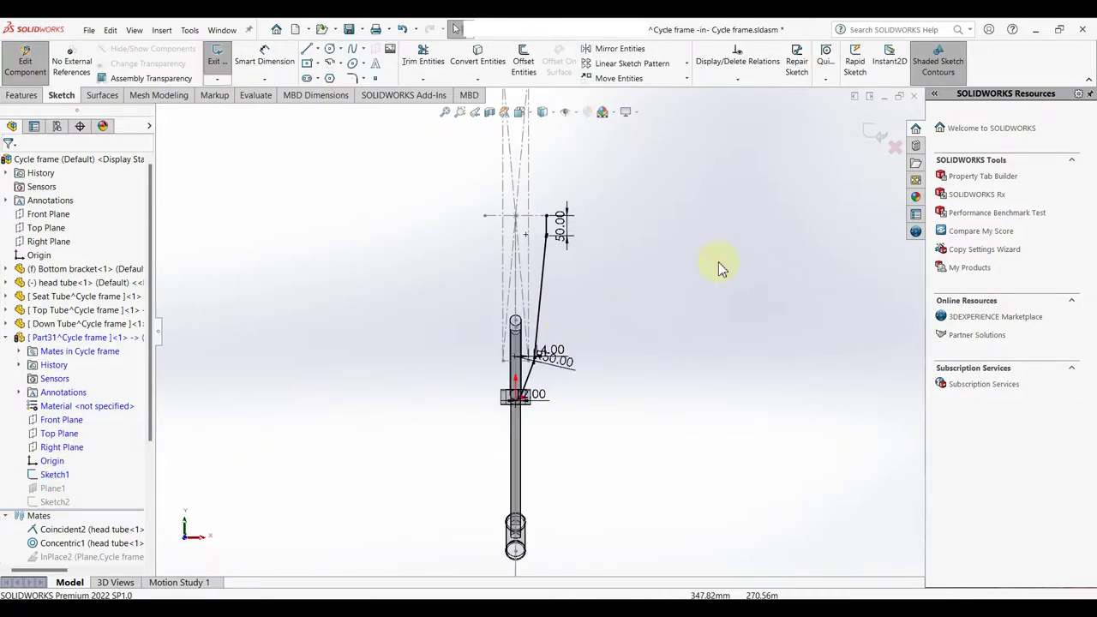
click(872, 128)
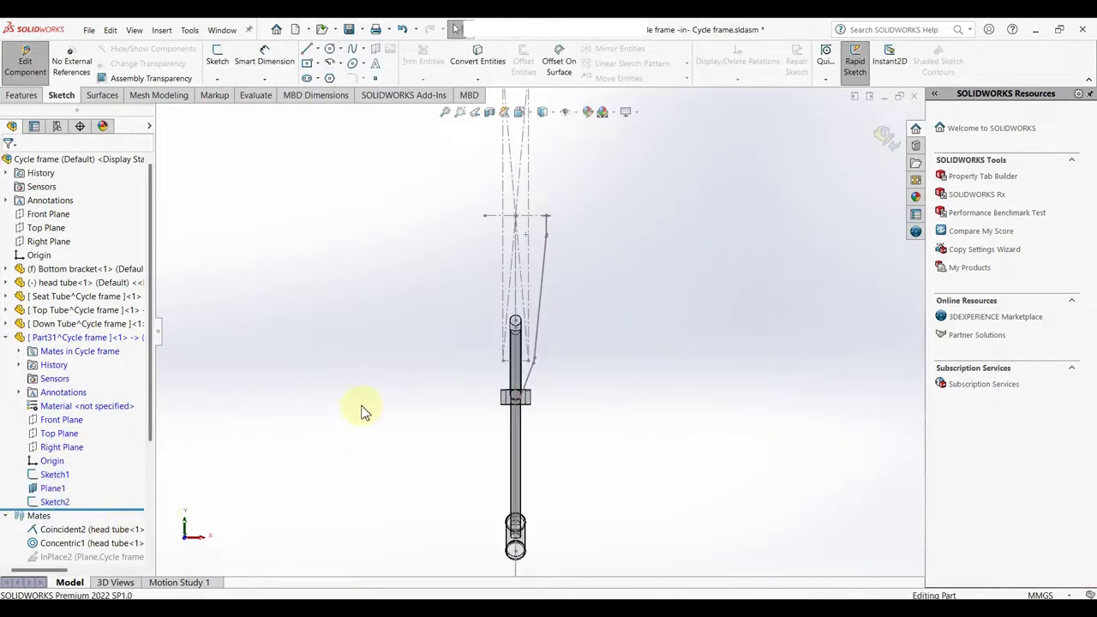
- Orbit and zoom to the bottom bracket and return to the Features tools
middle_drag(361, 412, 520, 450)
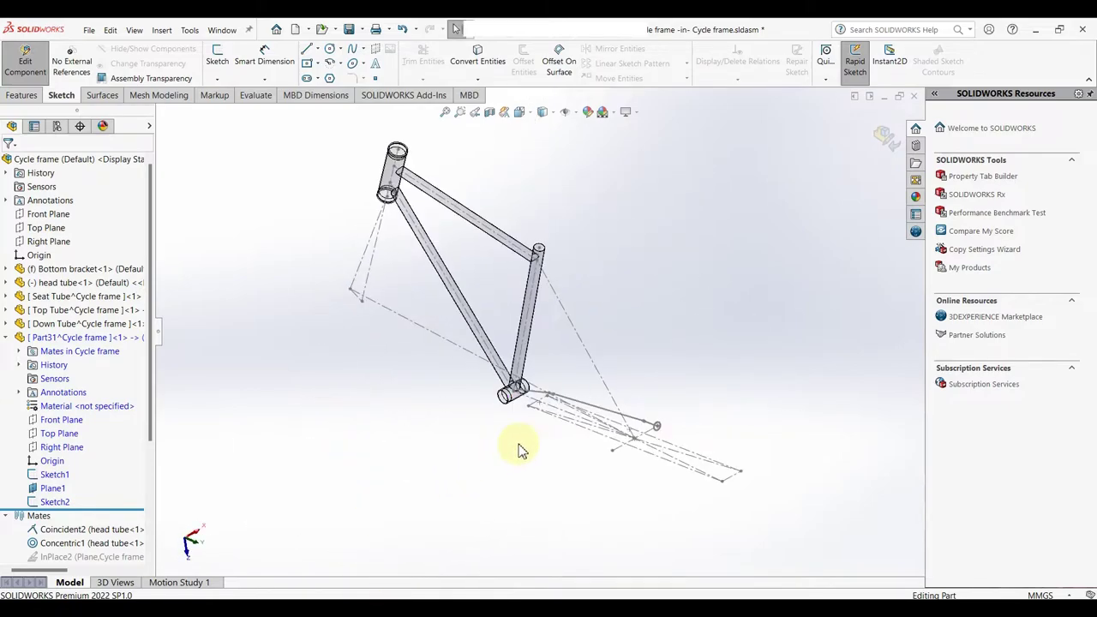
scroll(625, 429, down, 5)
mouse_move(625, 428)
middle_down()
mouse_move(595, 434)
mouse_move(636, 426)
middle_up()
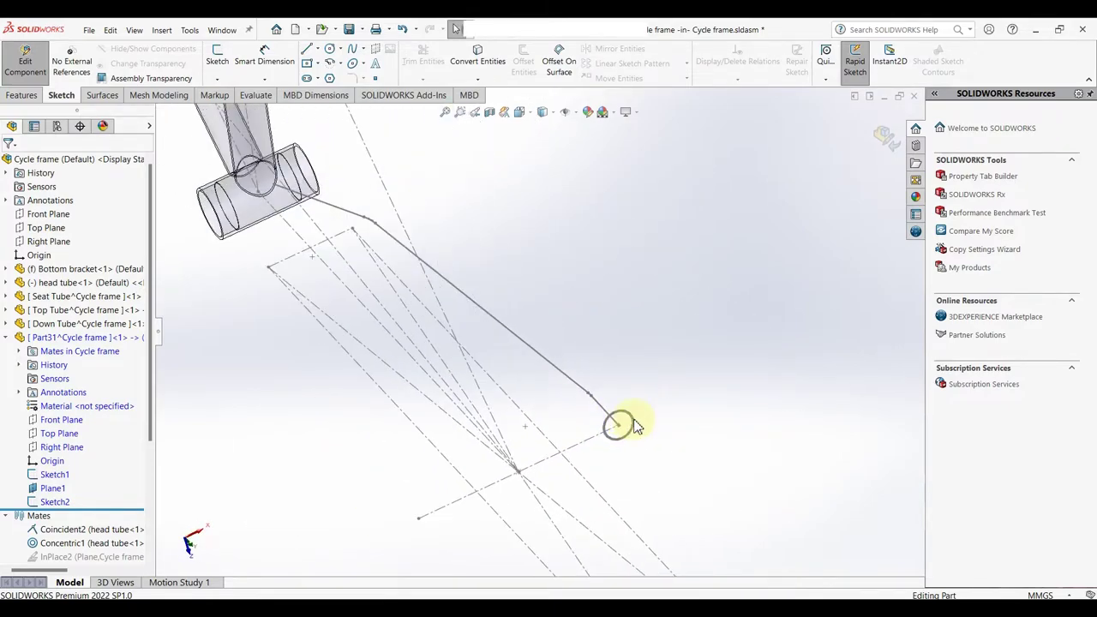
click(23, 96)
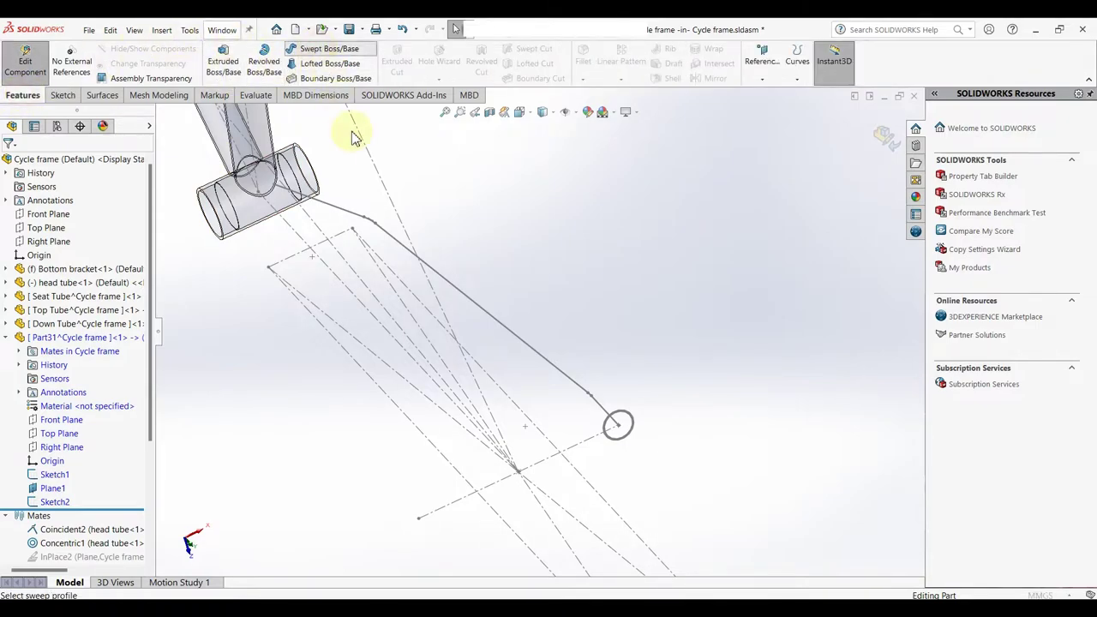
- Sweep the Sketch2 circle along the Sketch1 chain-stay path to create Sweep1
click(321, 49)
scroll(583, 411, down, 3)
scroll(613, 377, down, 3)
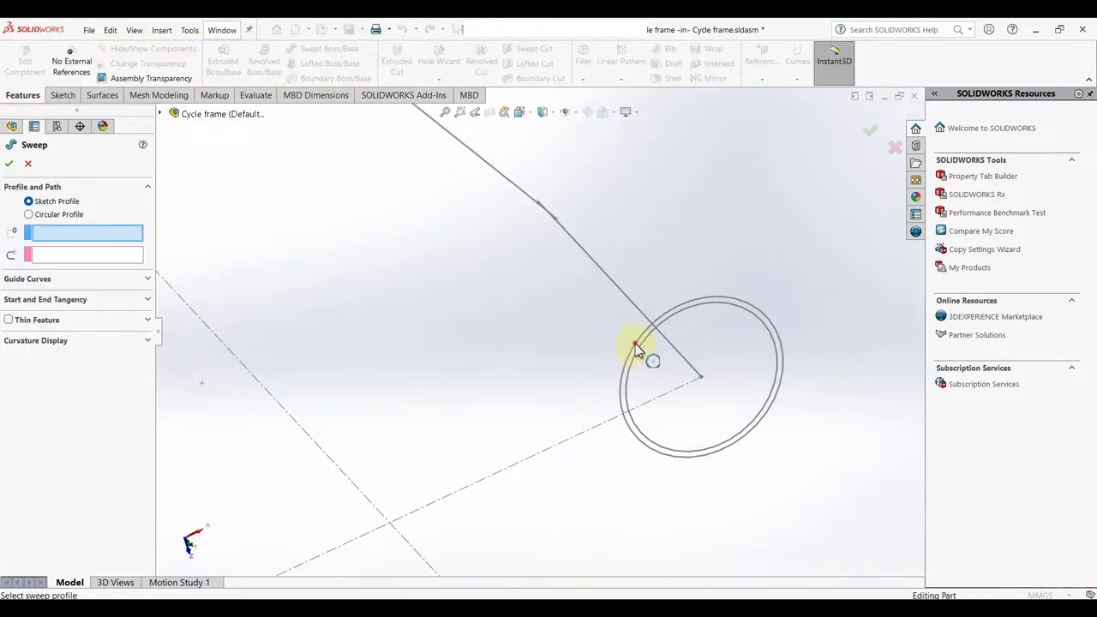
click(636, 350)
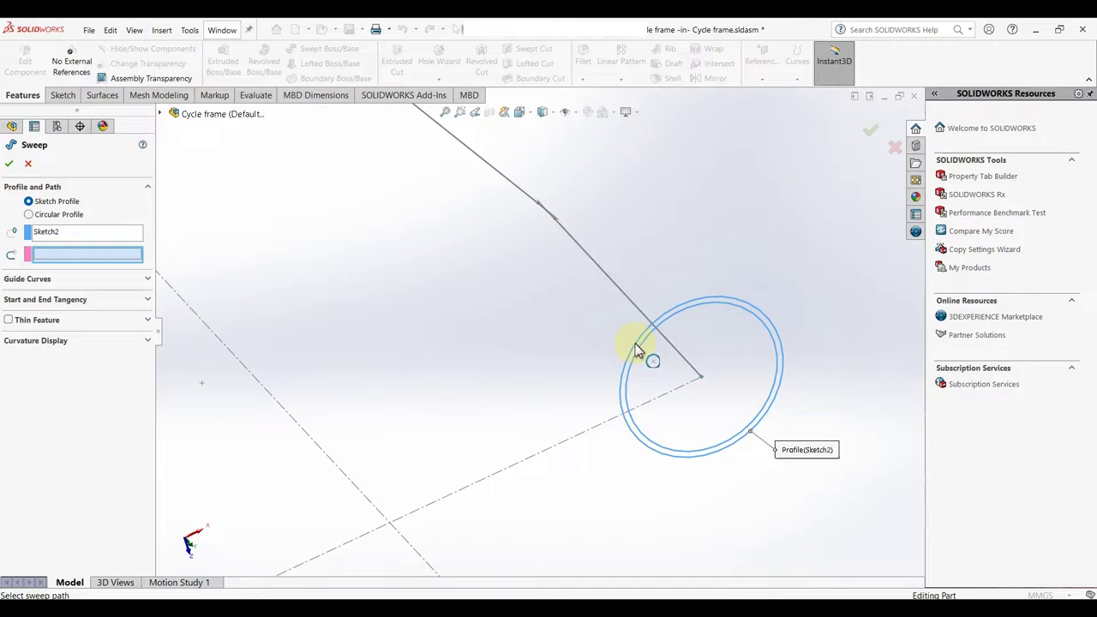
click(588, 261)
scroll(574, 332, up, 5)
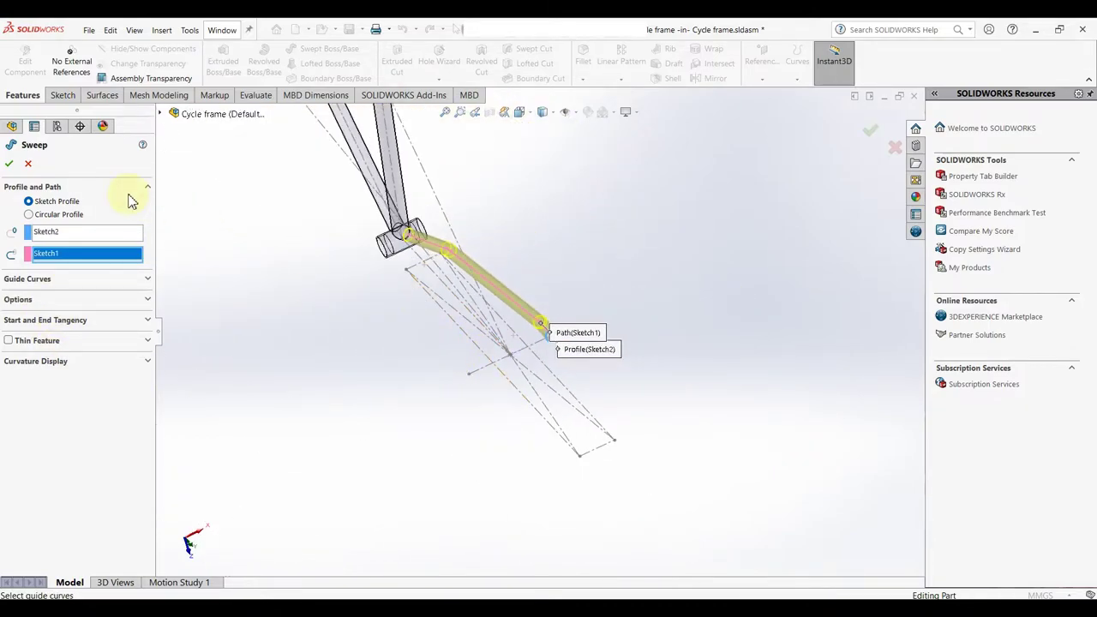
click(10, 164)
scroll(526, 262, up, 2)
scroll(506, 274, up, 2)
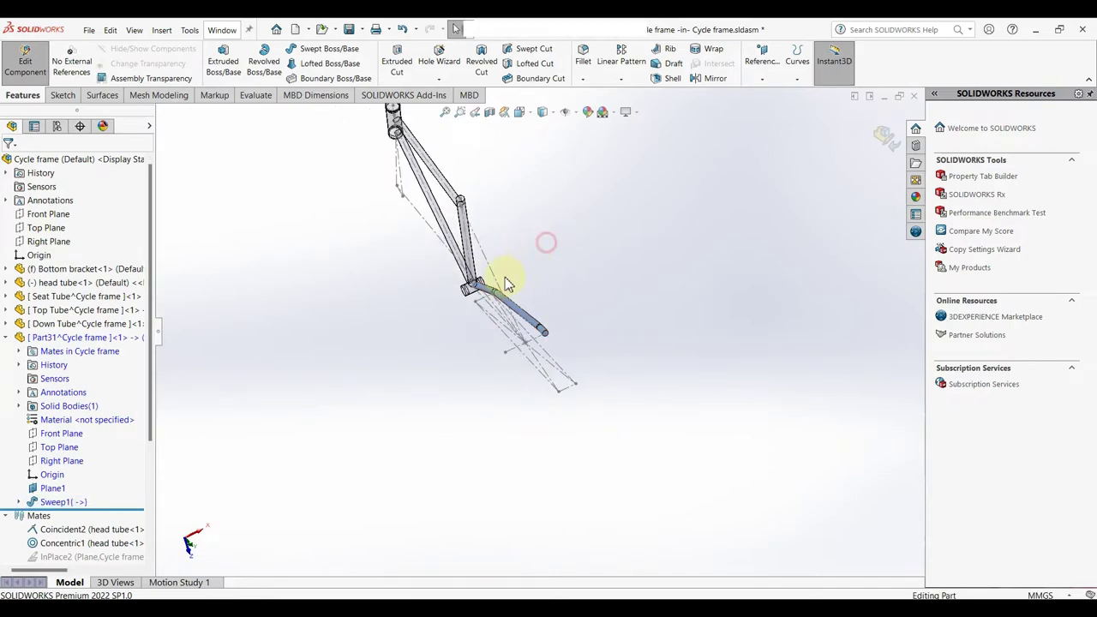
scroll(487, 292, down, 5)
mouse_move(485, 292)
middle_down()
mouse_move(539, 286)
mouse_move(472, 294)
mouse_move(437, 357)
mouse_move(491, 321)
mouse_move(454, 361)
mouse_move(543, 441)
middle_up()
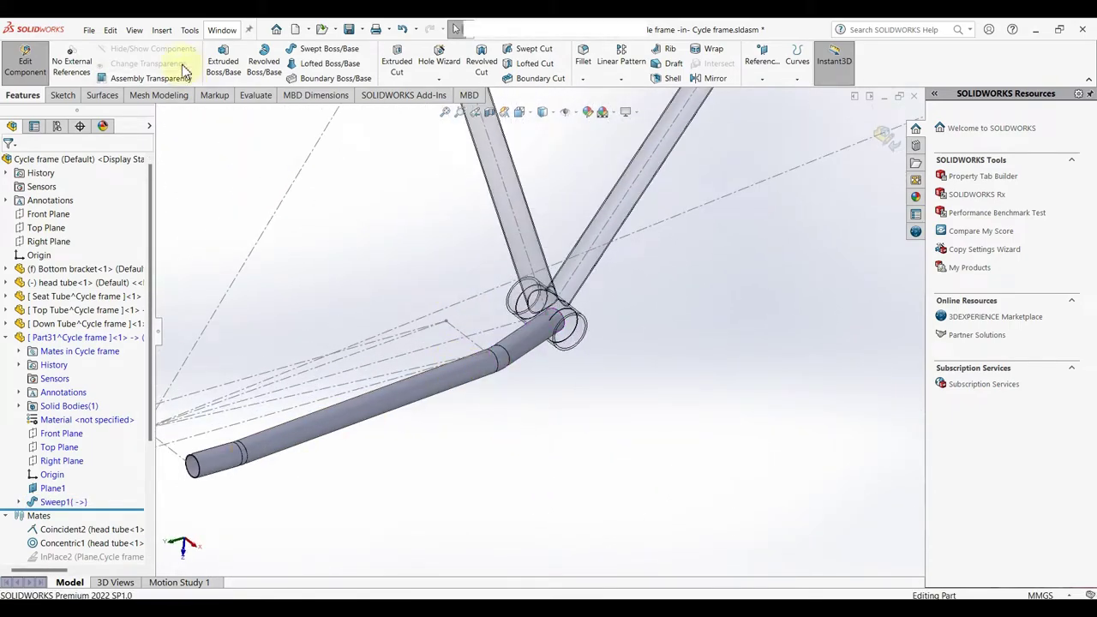
click(163, 31)
mouse_move(183, 79)
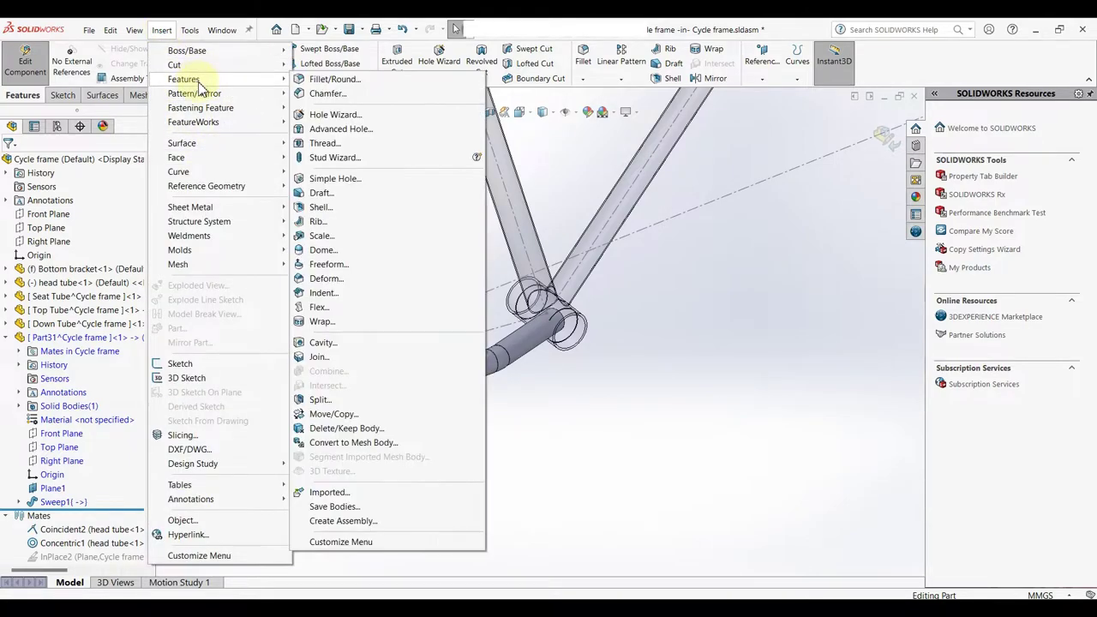
- Add a Cavity cut using the Bottom bracket as the design component
click(343, 344)
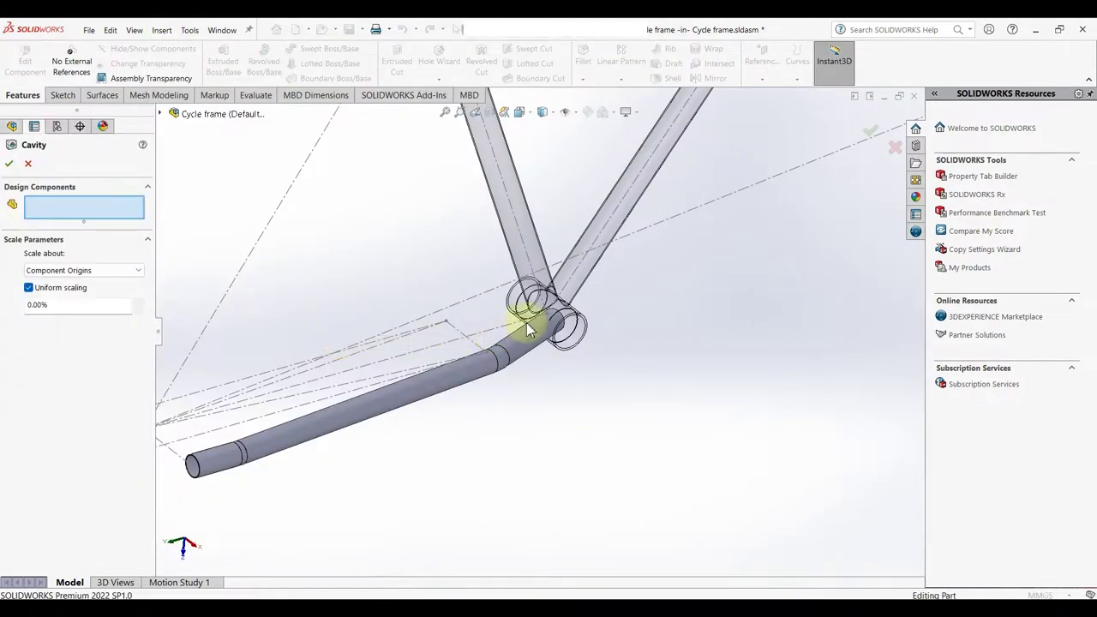
scroll(549, 322, down, 3)
scroll(600, 296, down, 5)
click(651, 277)
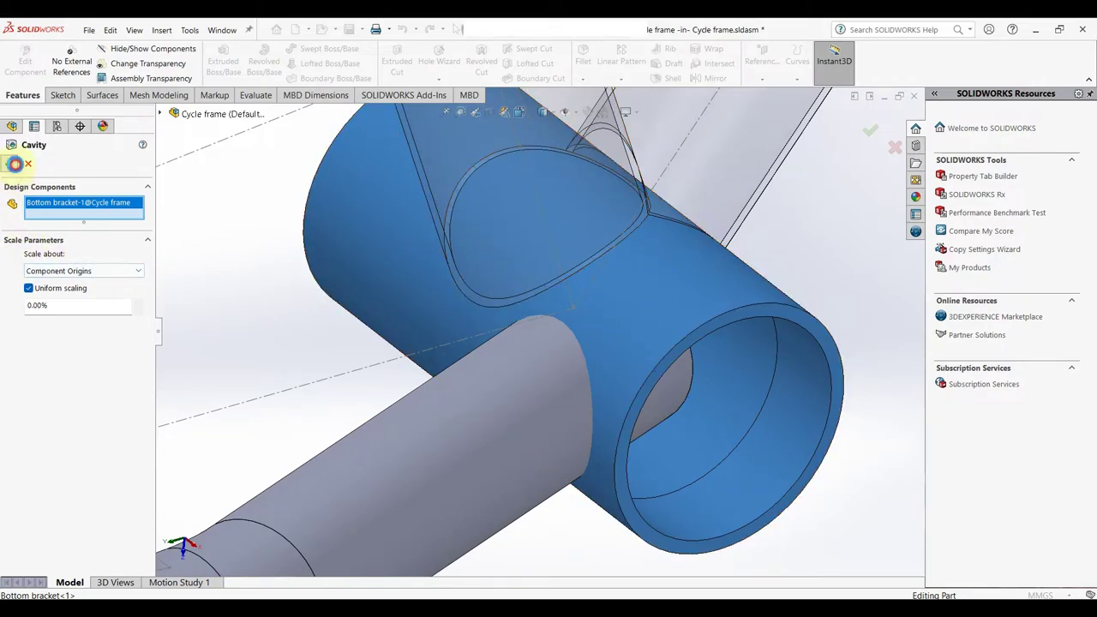
click(15, 164)
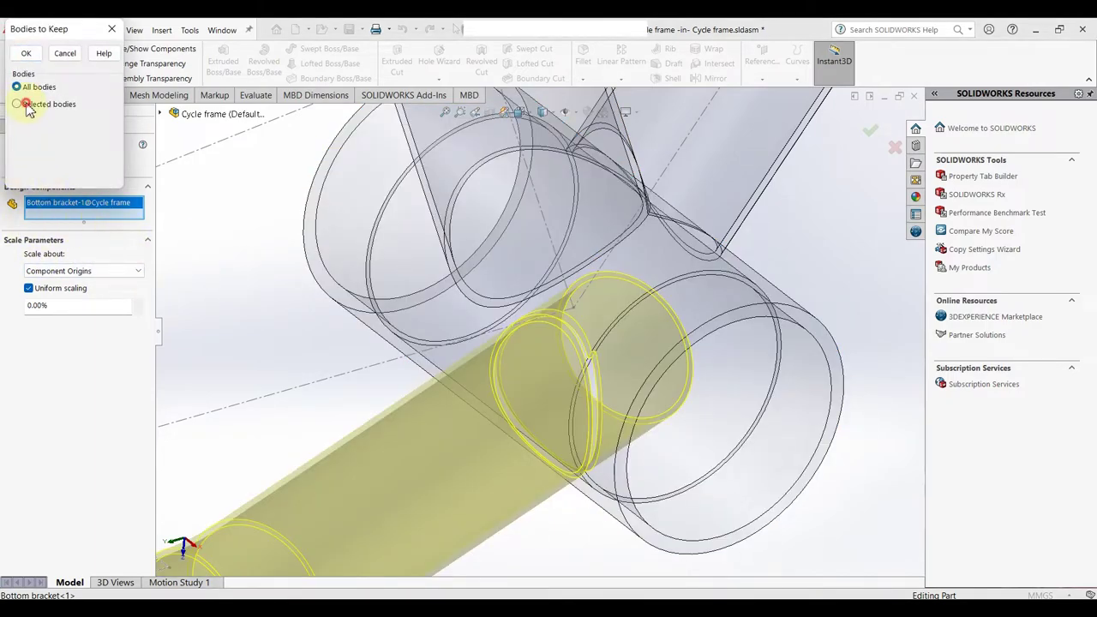
- Keep only Body 1 of the cut tube and return to assembly editing
click(26, 105)
click(17, 126)
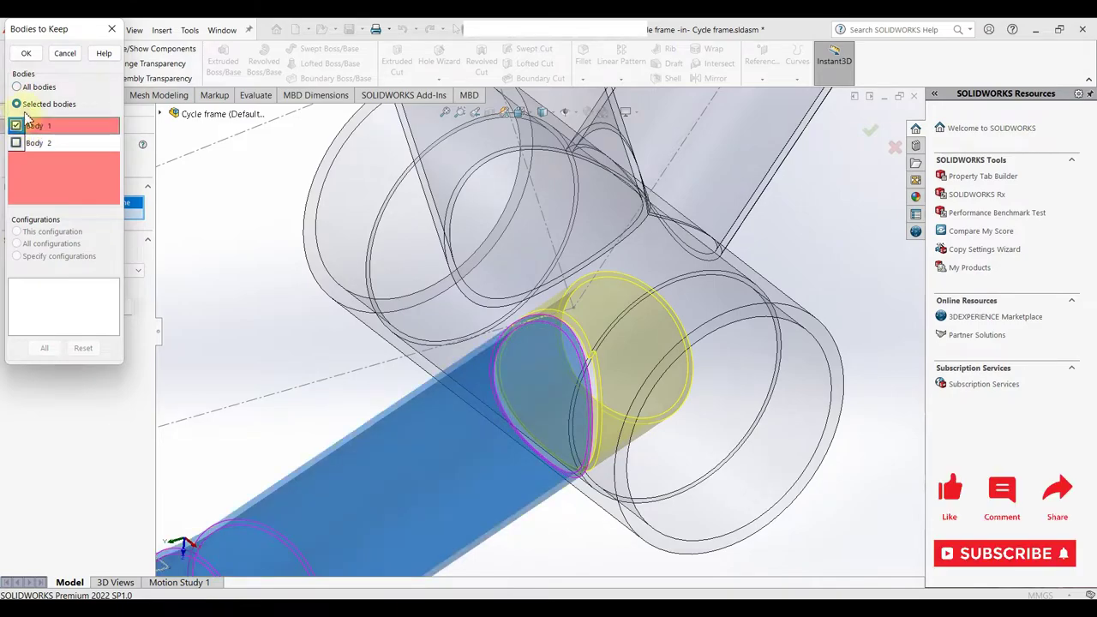
click(24, 55)
scroll(367, 318, down, 5)
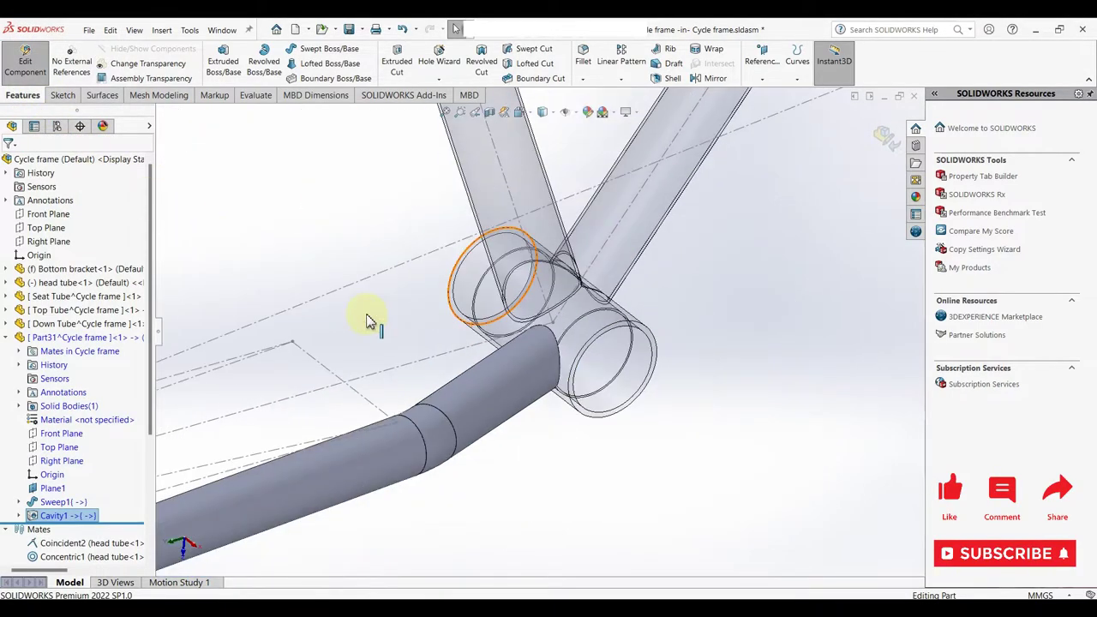
scroll(539, 421, down, 3)
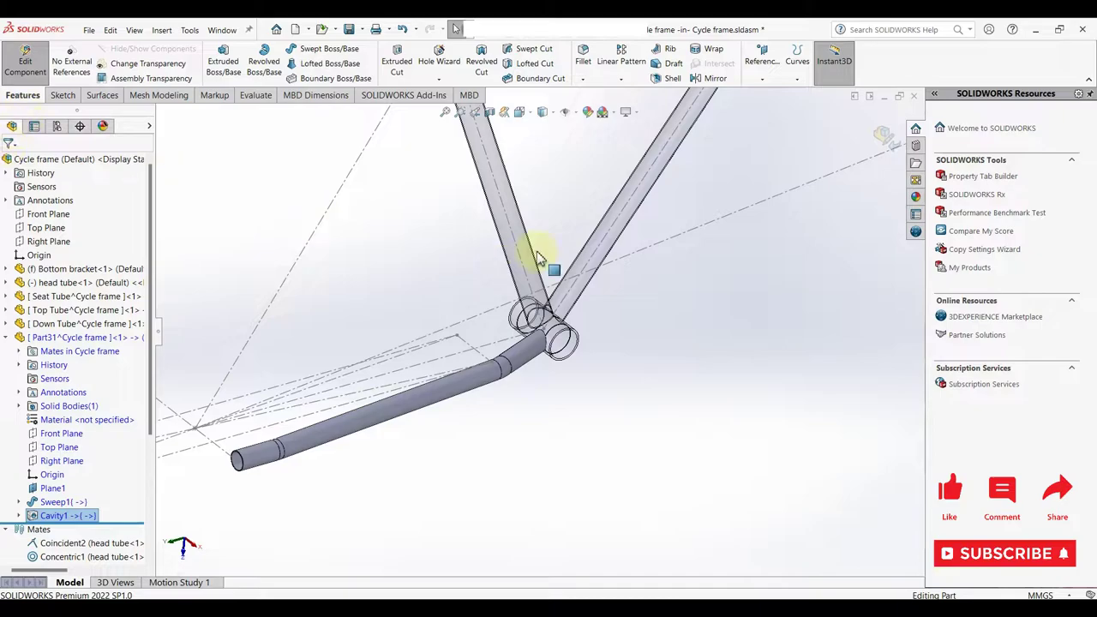
click(883, 137)
mouse_move(574, 400)
middle_down()
mouse_move(537, 421)
mouse_move(646, 392)
mouse_move(663, 341)
mouse_move(712, 446)
mouse_move(693, 477)
mouse_move(431, 318)
mouse_move(541, 358)
mouse_move(571, 458)
mouse_move(558, 477)
middle_up()
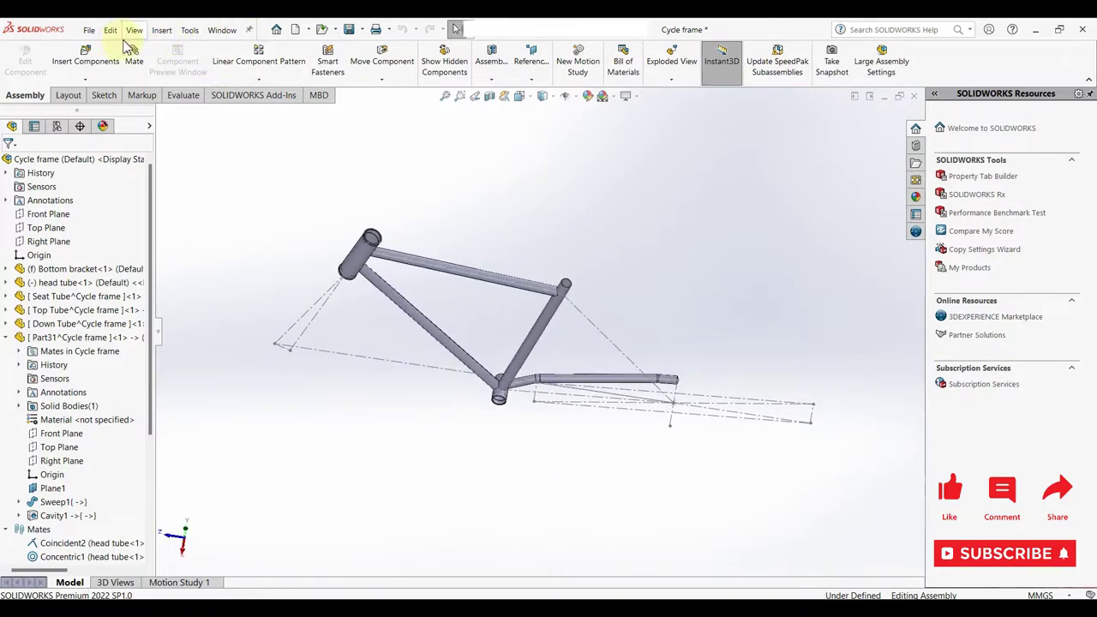
- Create PLANE9 through layout points Point8 and Point2 and the Right Plane, then begin renaming it
click(532, 76)
click(534, 91)
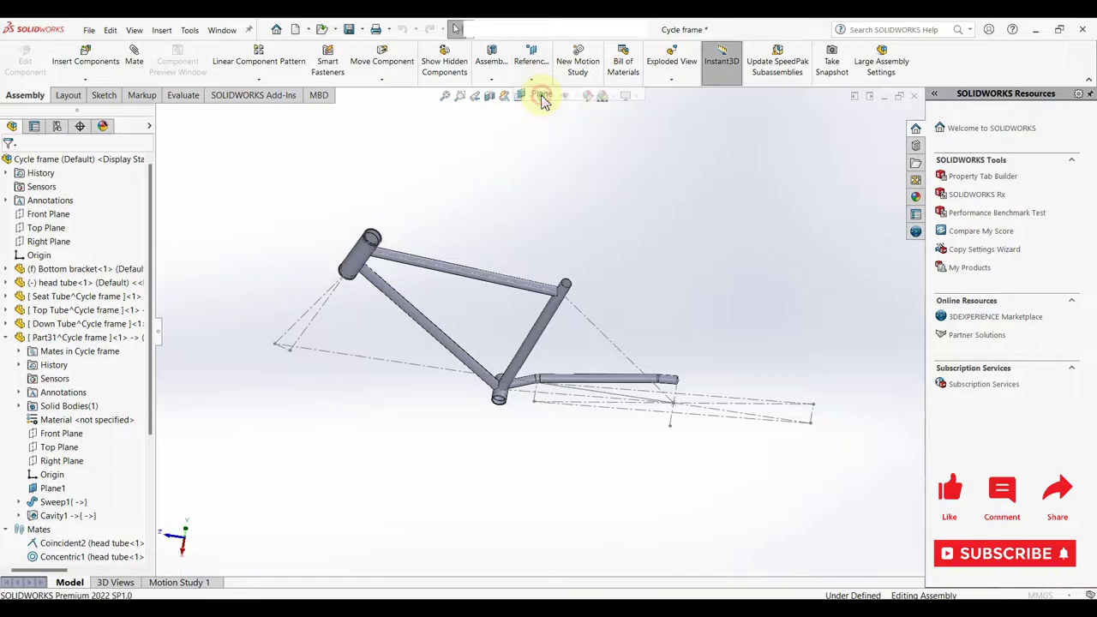
scroll(540, 270, down, 3)
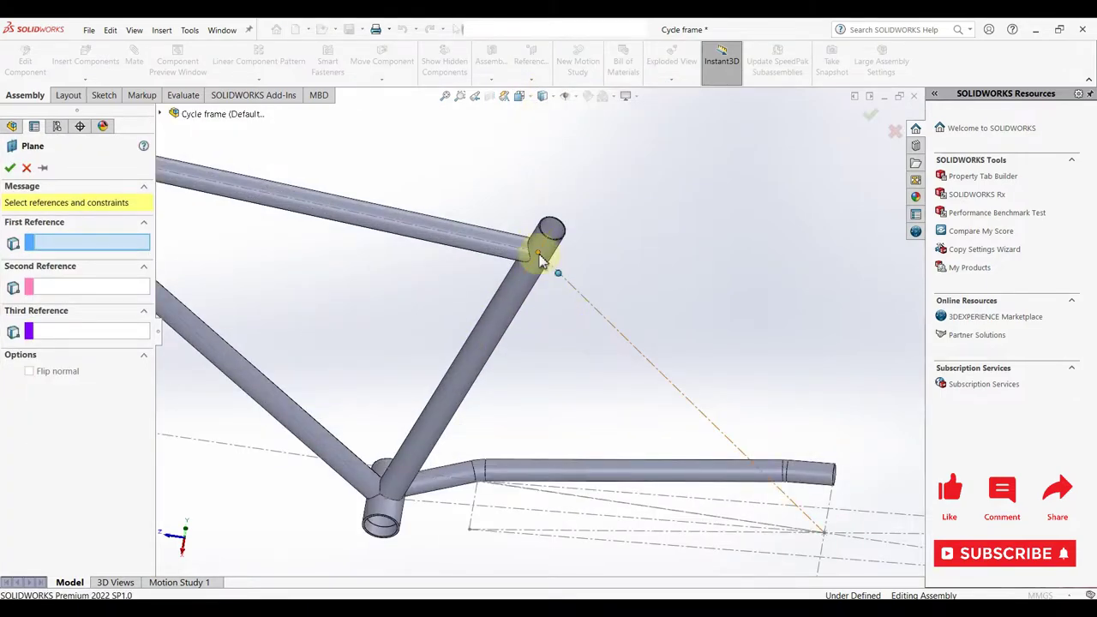
click(540, 258)
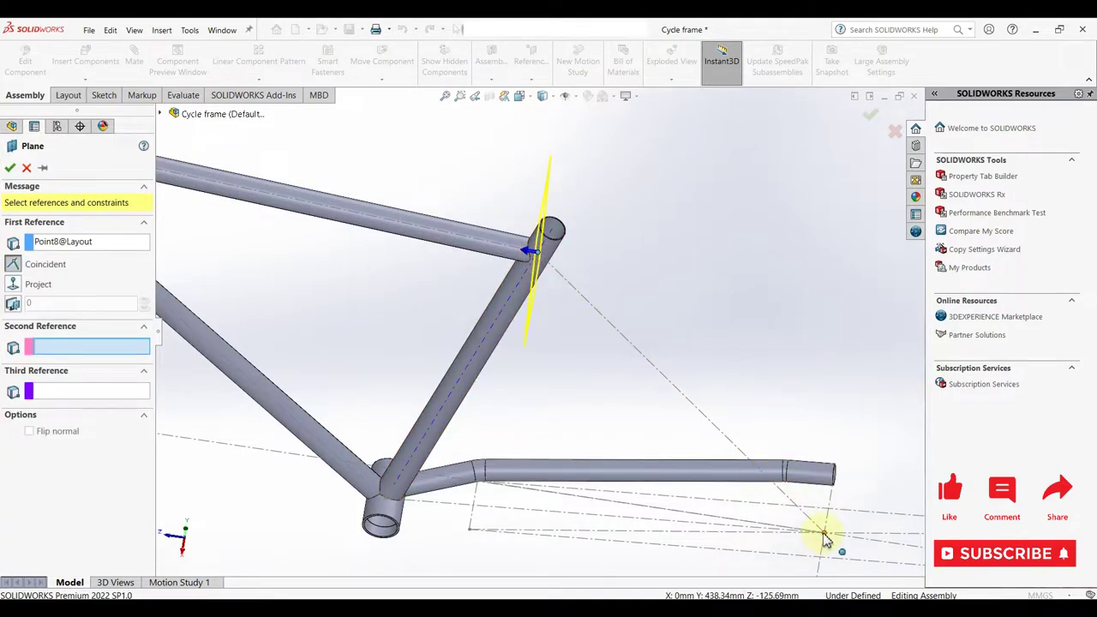
mouse_move(748, 507)
middle_down()
mouse_move(779, 411)
mouse_move(775, 458)
mouse_move(823, 521)
middle_up()
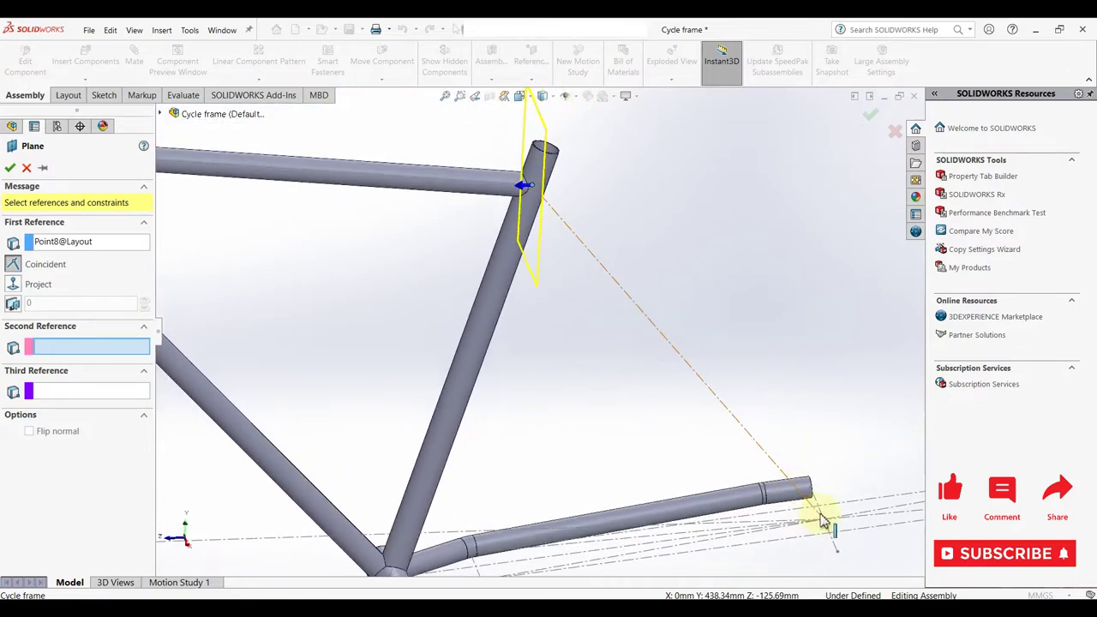
click(825, 521)
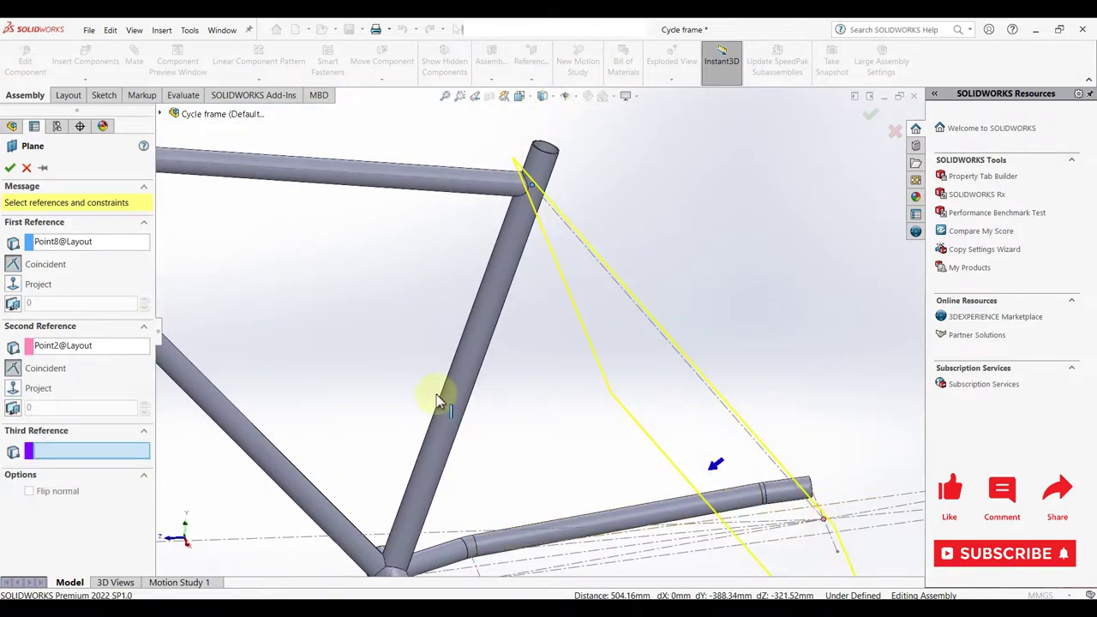
click(162, 114)
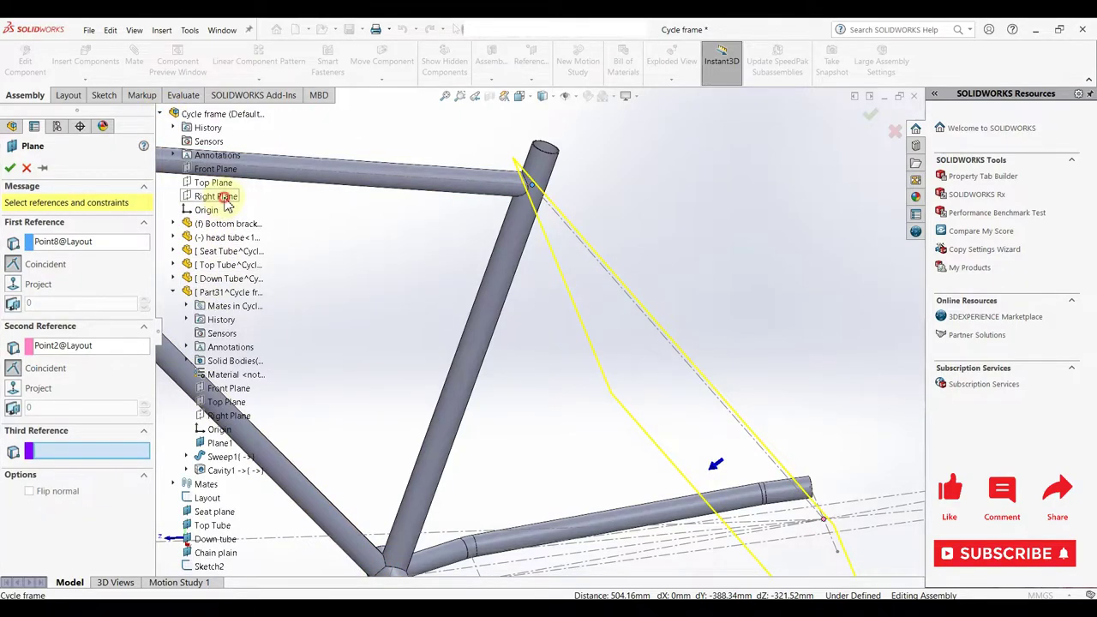
click(228, 203)
click(12, 170)
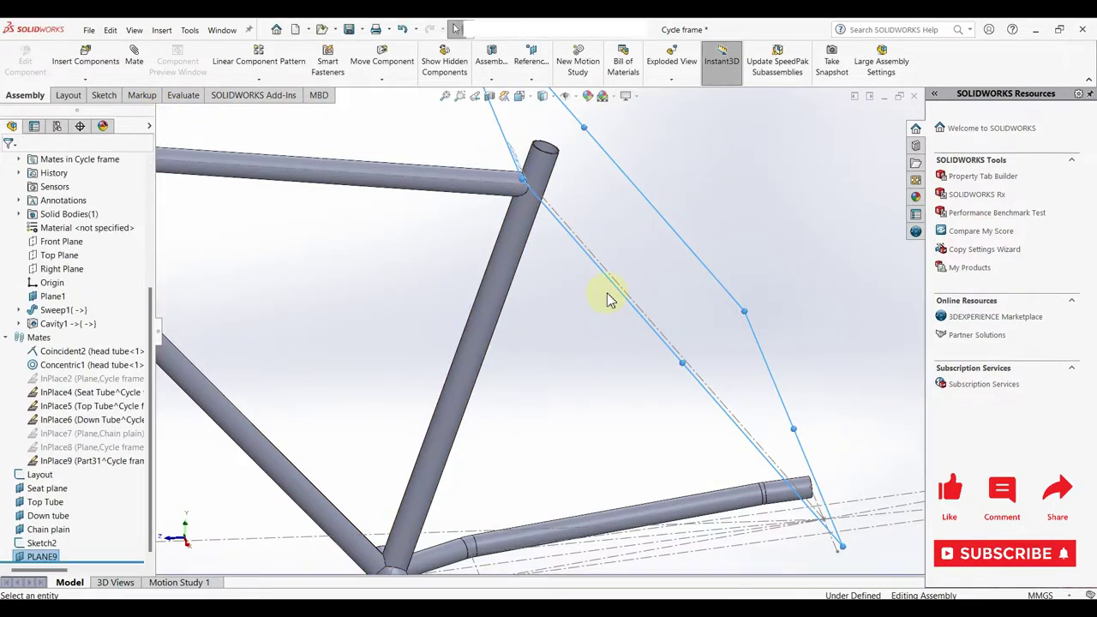
right_click(44, 558)
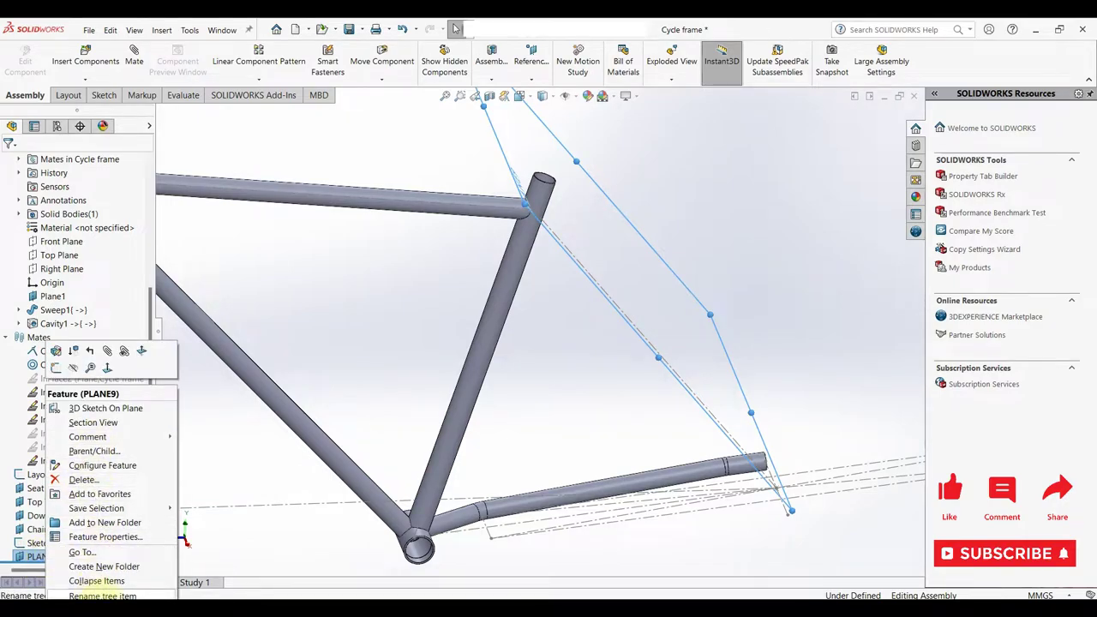
click(101, 593)
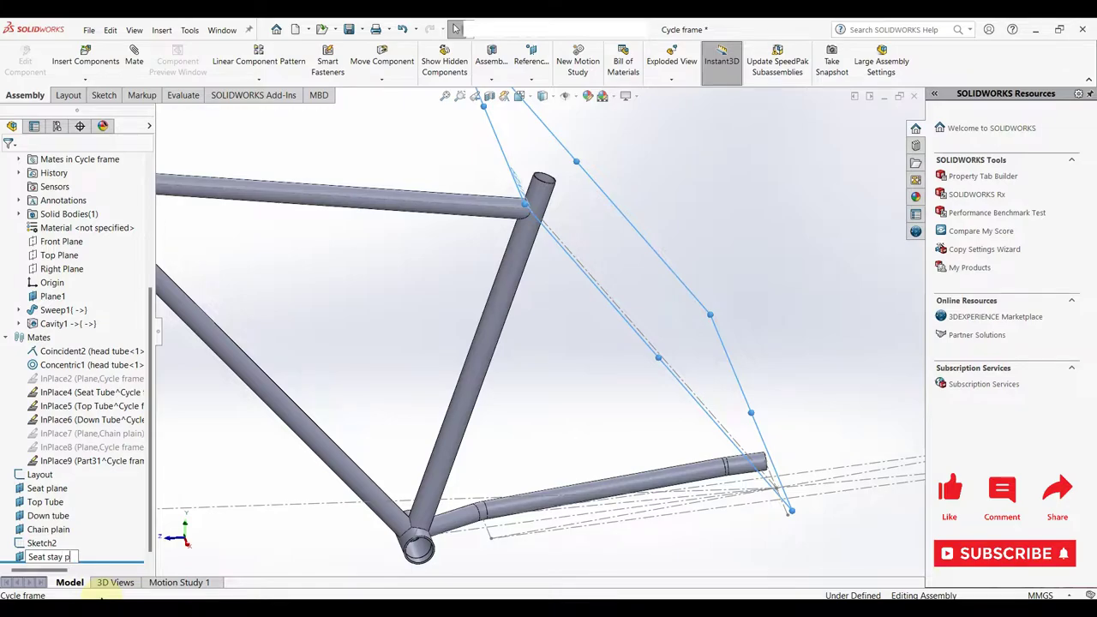
- Commit the 'Seat stay plane' name, collapse Part31's feature list and select Part31
click(218, 476)
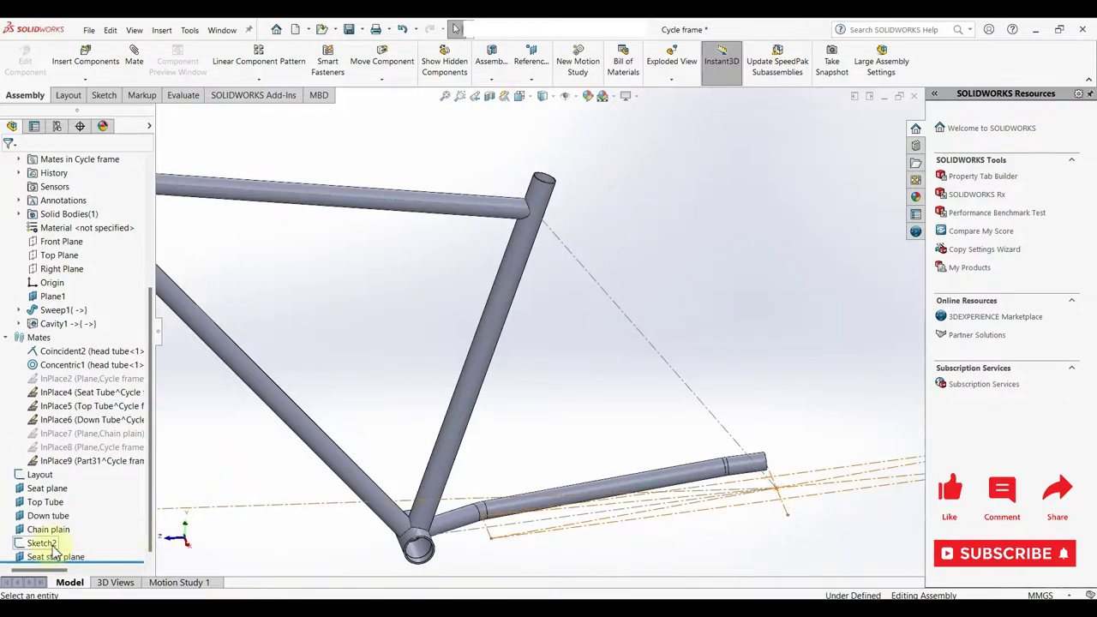
scroll(59, 566, up, 4)
scroll(50, 559, up, 1)
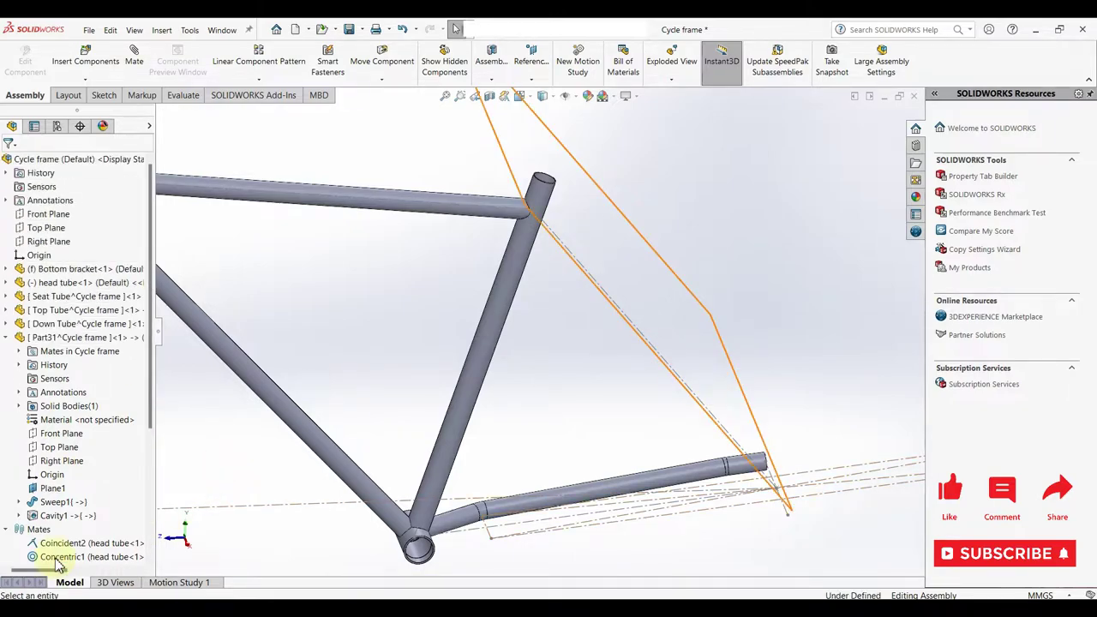
click(7, 338)
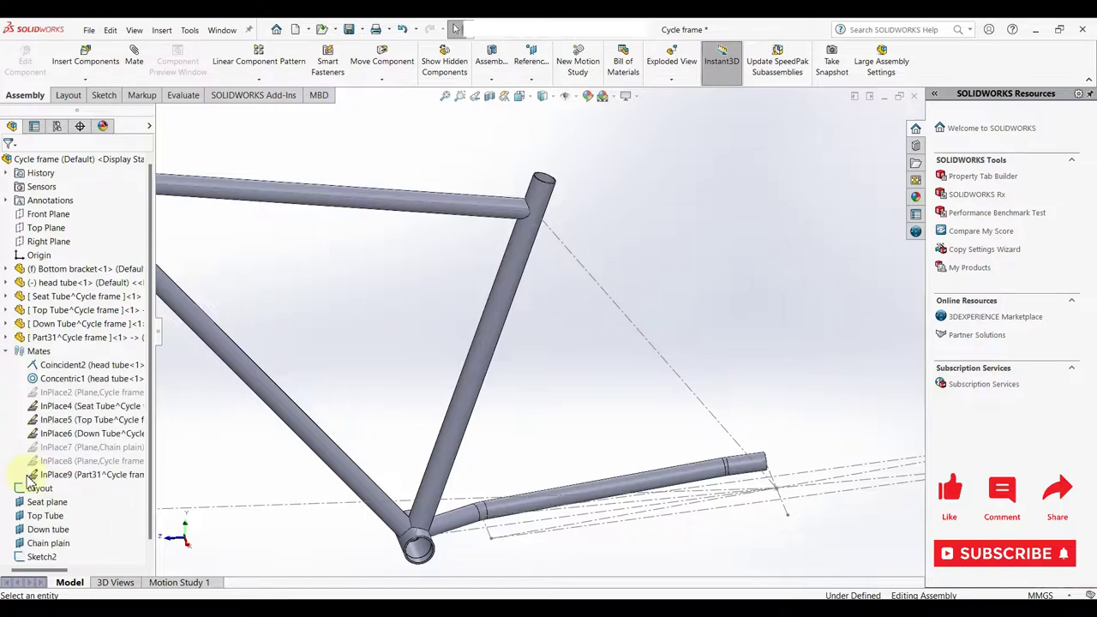
scroll(30, 557, down, 1)
scroll(549, 437, up, 3)
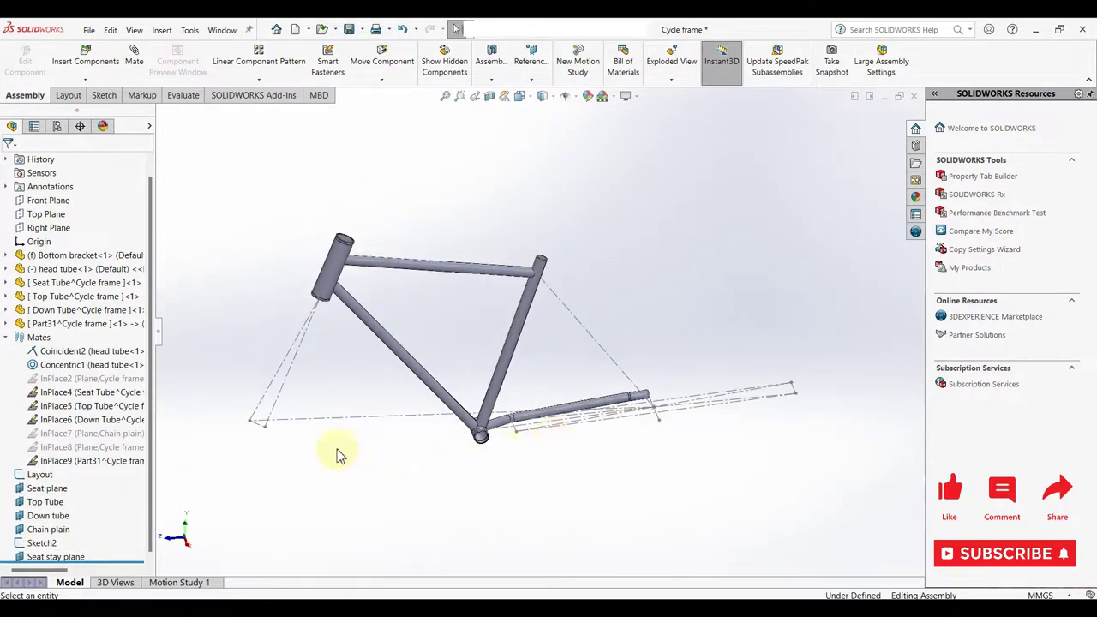
click(84, 324)
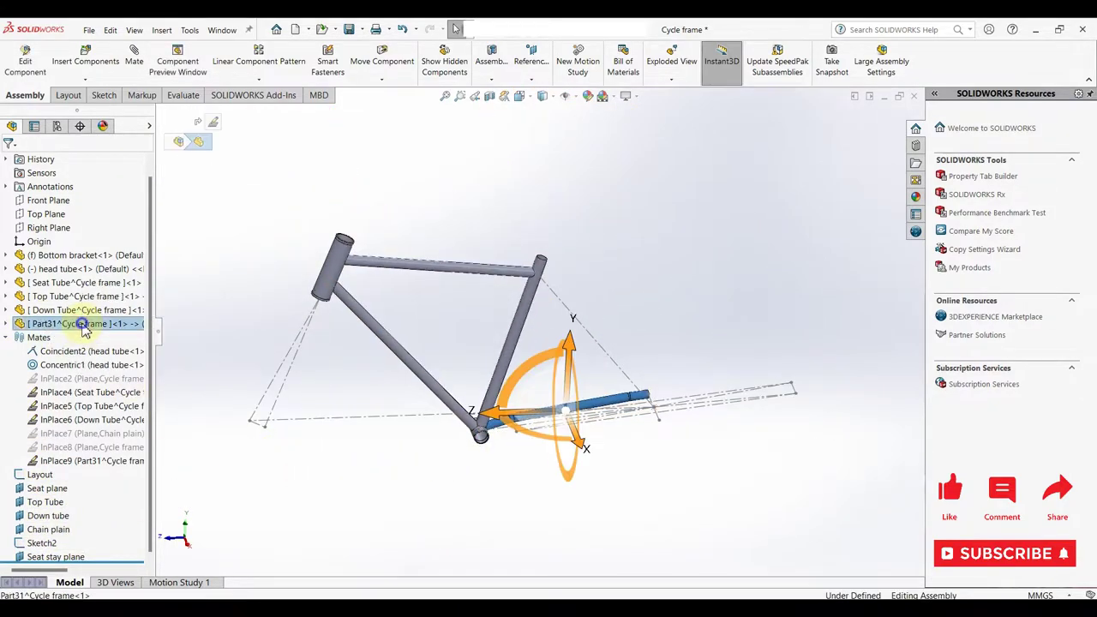
- Rename Part31 to 'Chain Stay tube' in the FeatureManager tree, then clear the selection
right_click(87, 324)
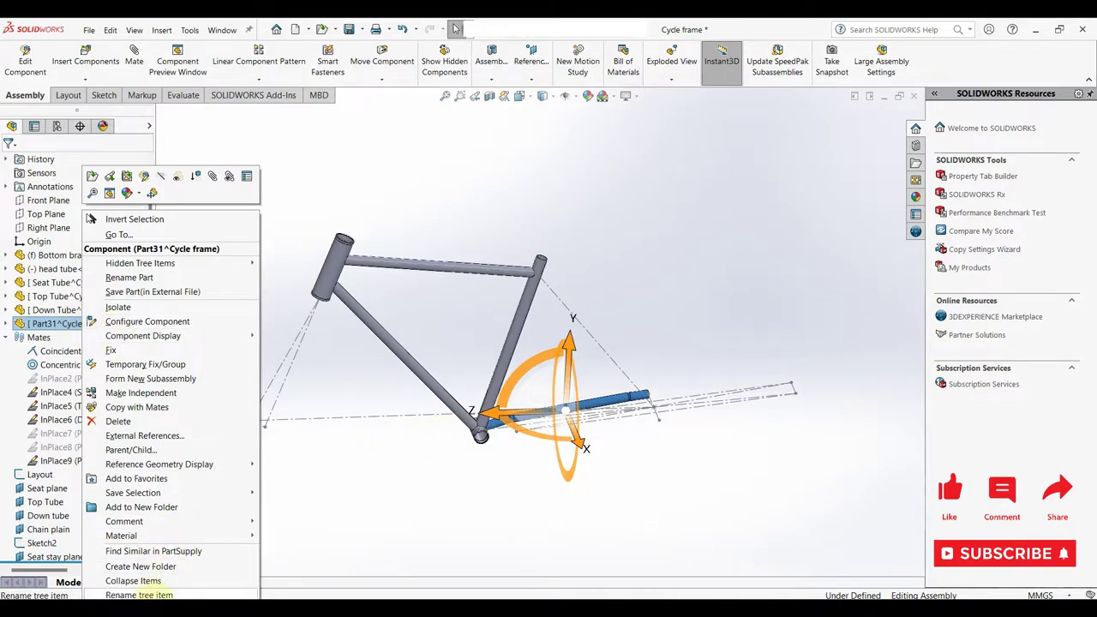
click(139, 595)
text(Chain Stay tube)
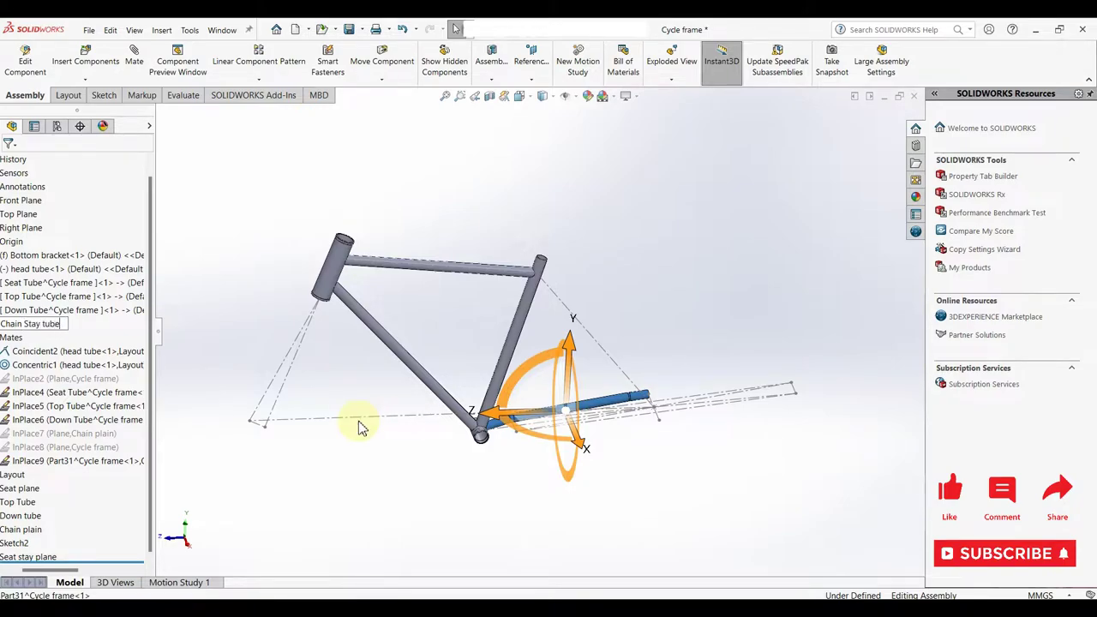
key(Return)
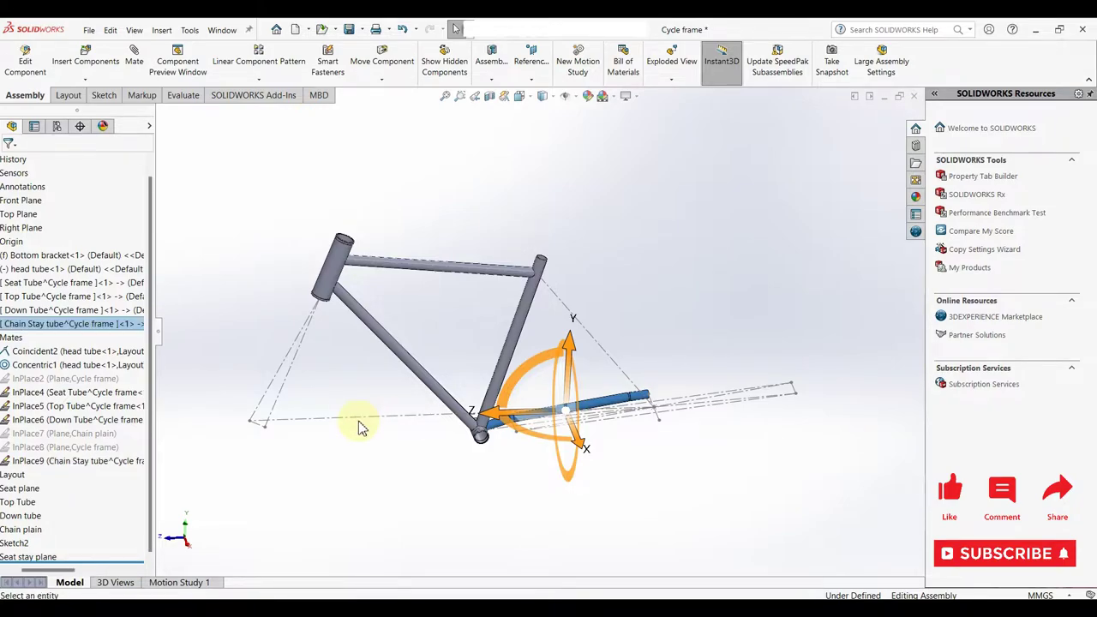
drag(36, 582, 13, 582)
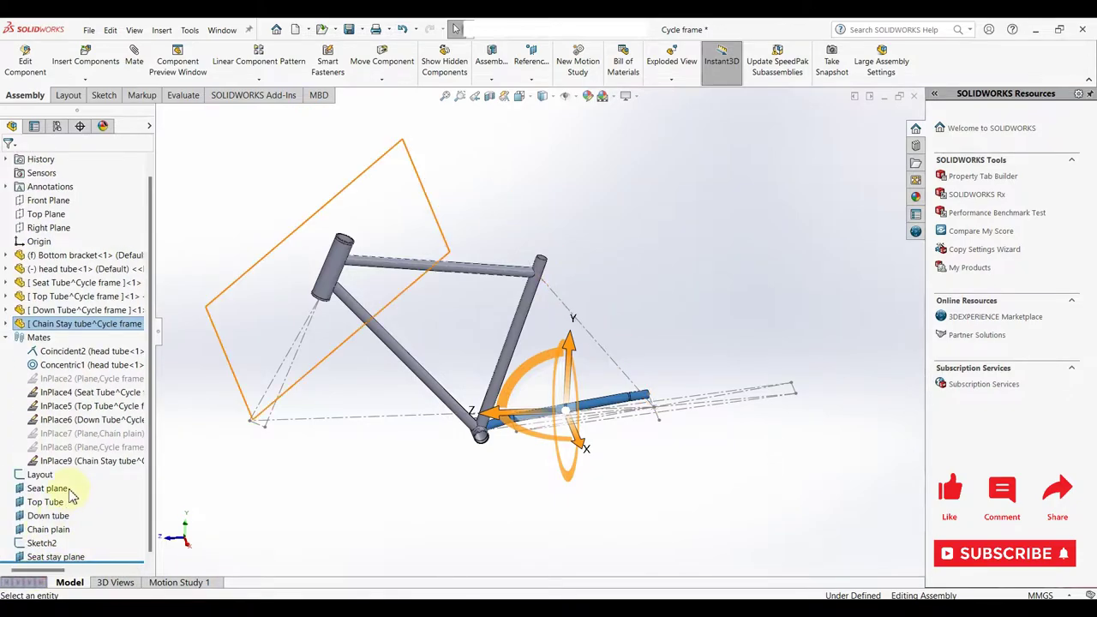
click(322, 507)
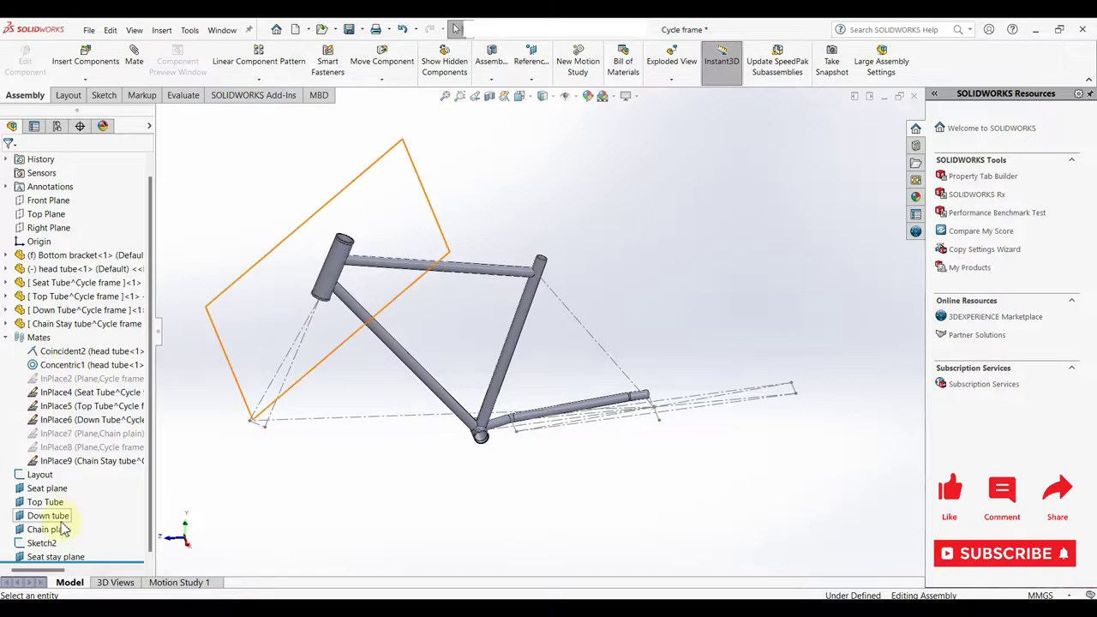
- Insert new part Part32 on the Seat stay plane and view it Normal To that plane
click(56, 557)
click(276, 183)
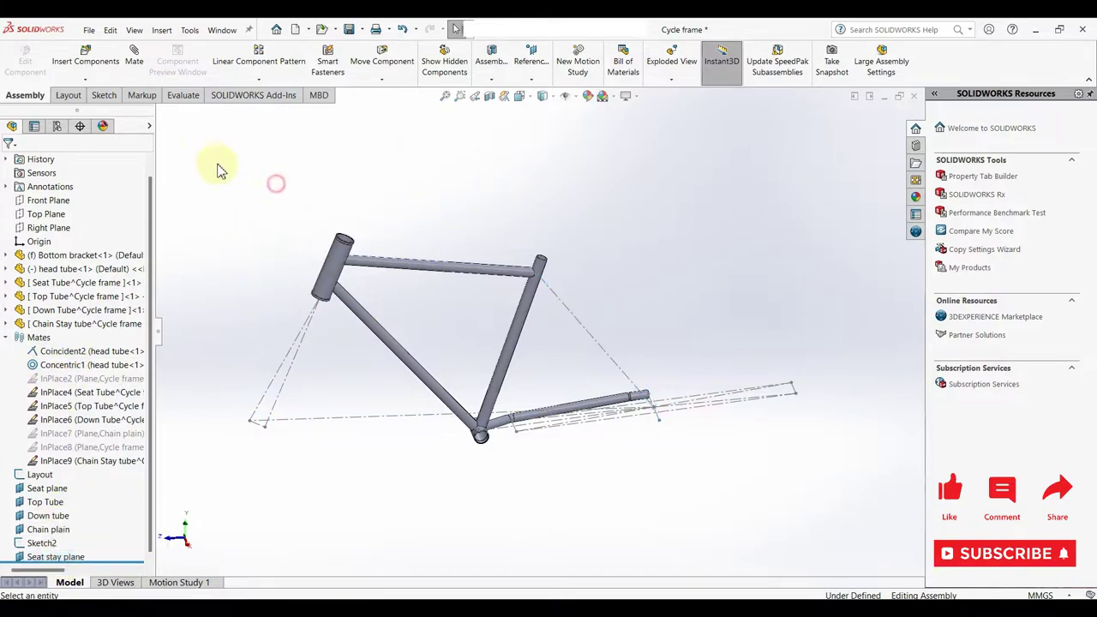
click(86, 80)
click(102, 108)
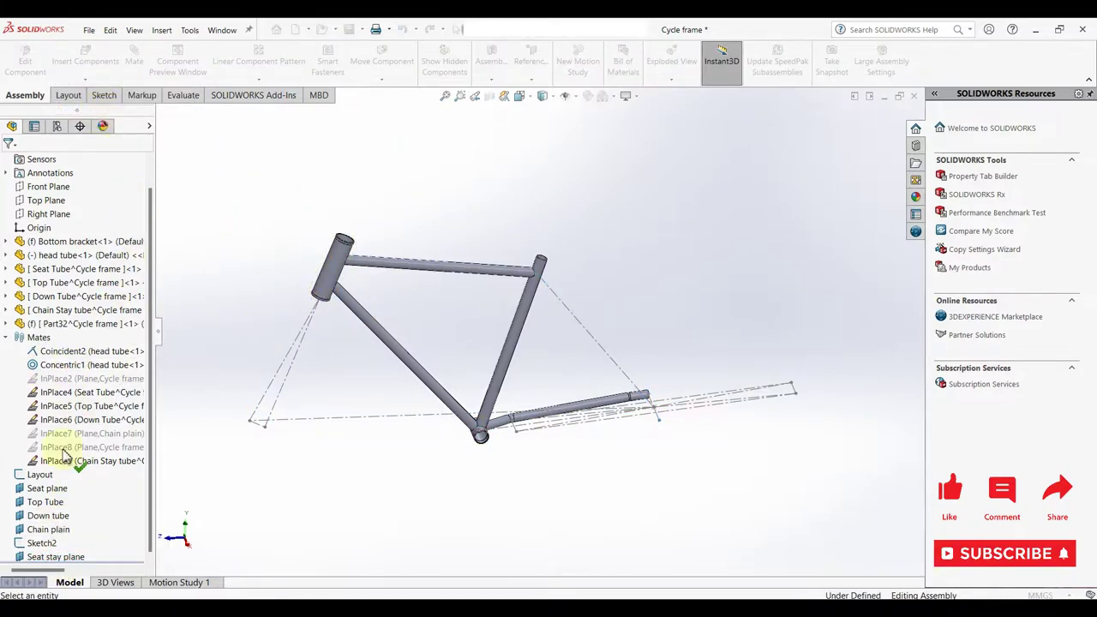
click(59, 559)
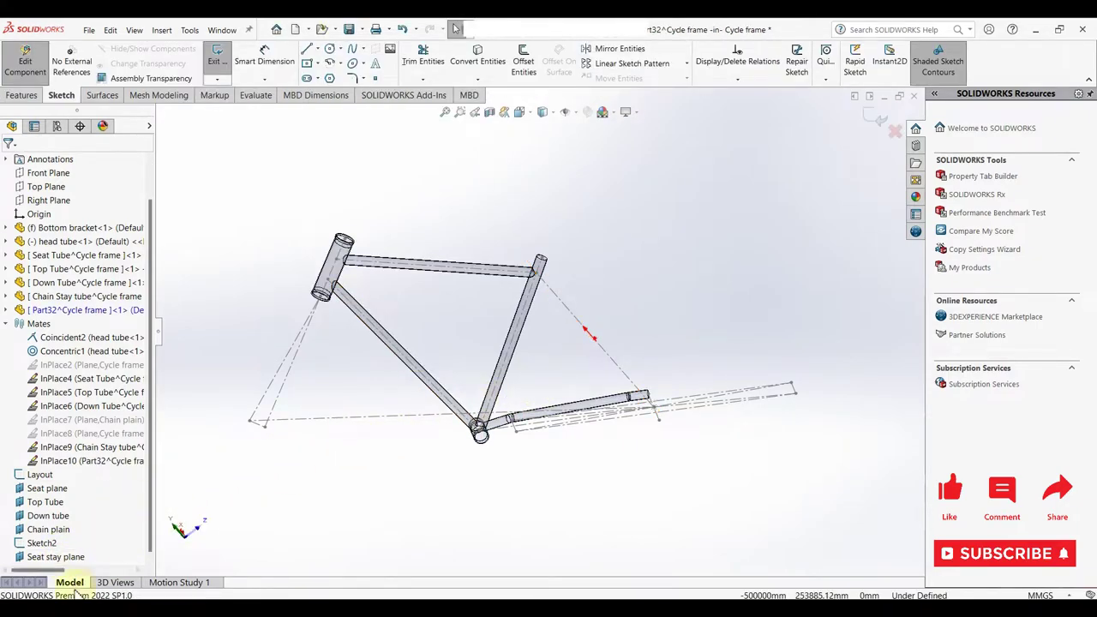
click(68, 559)
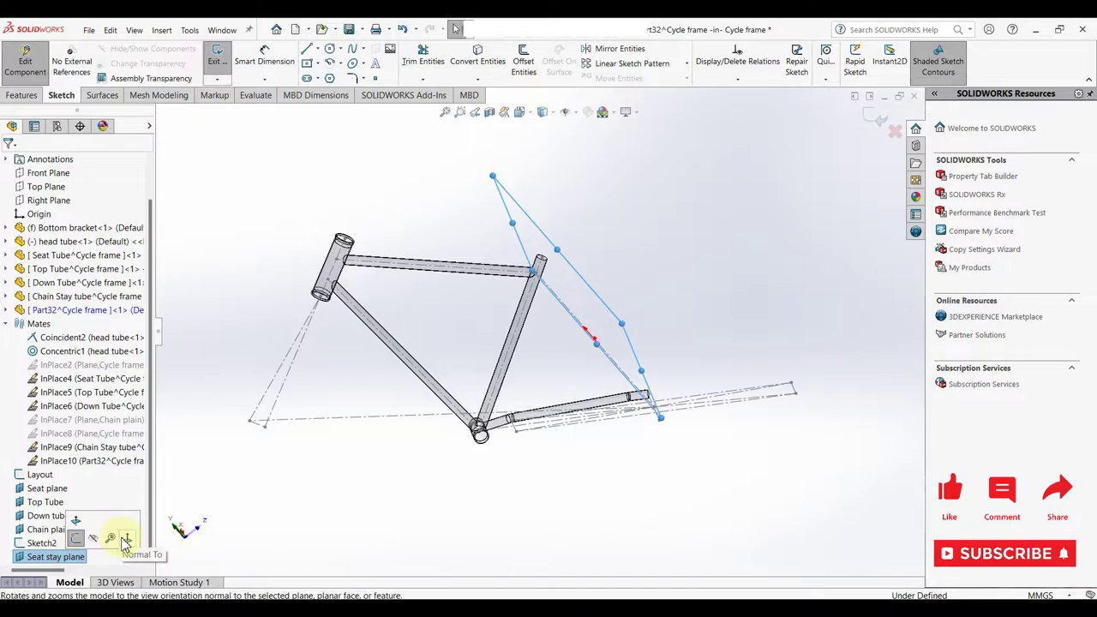
click(129, 541)
scroll(515, 480, down, 3)
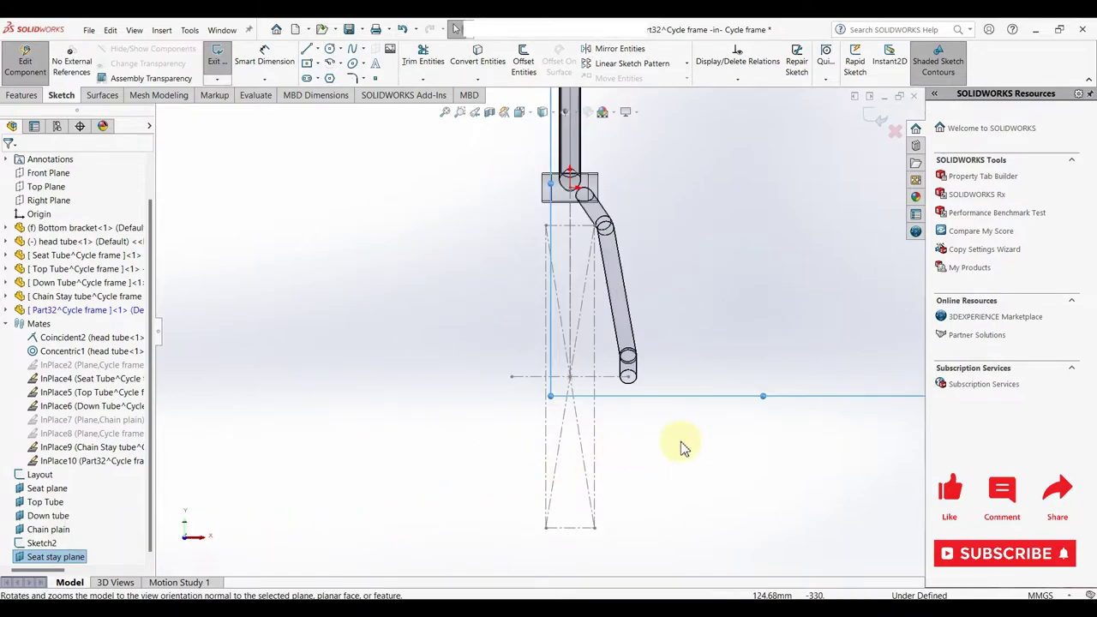
- Draw a center rectangle and dimension it 63.50 mm wide and 720 mm tall
click(306, 62)
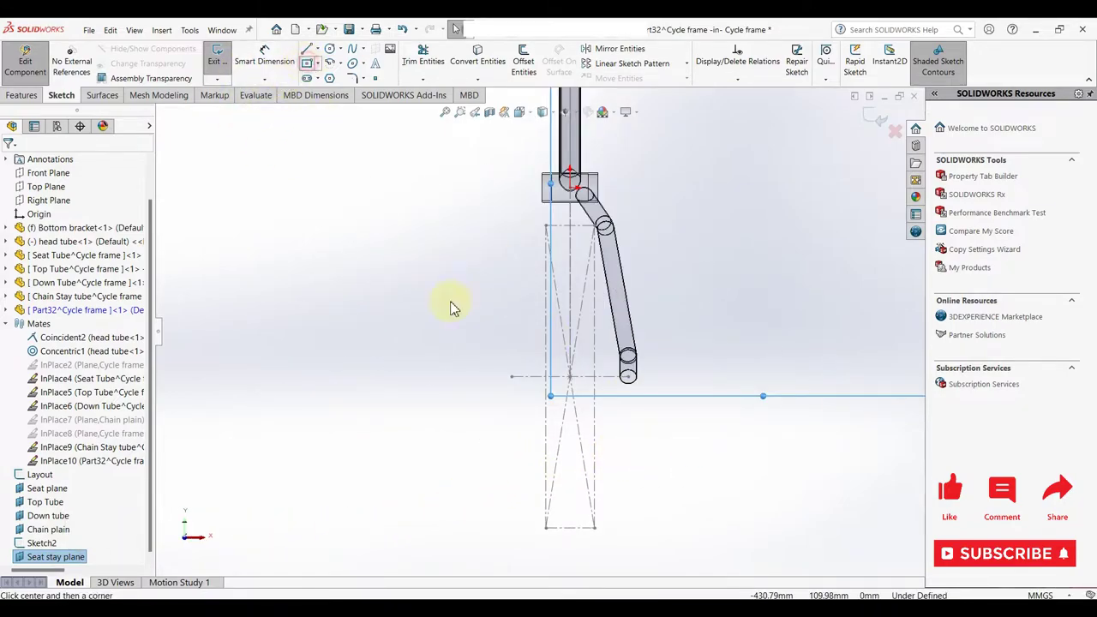
click(569, 377)
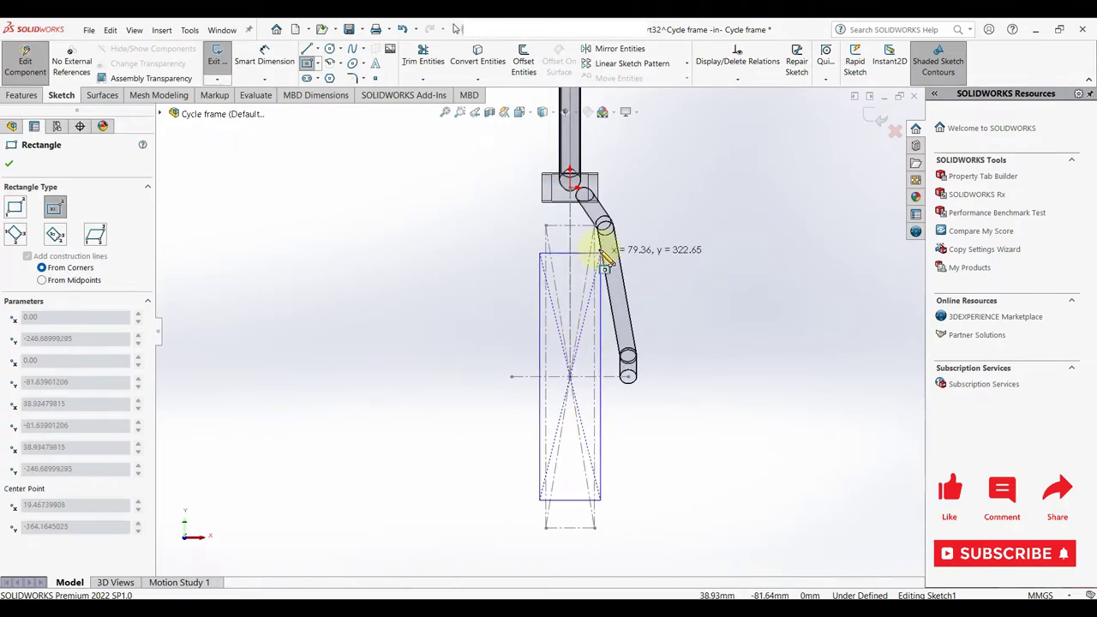
click(598, 246)
right_click(605, 253)
click(634, 256)
key(d)
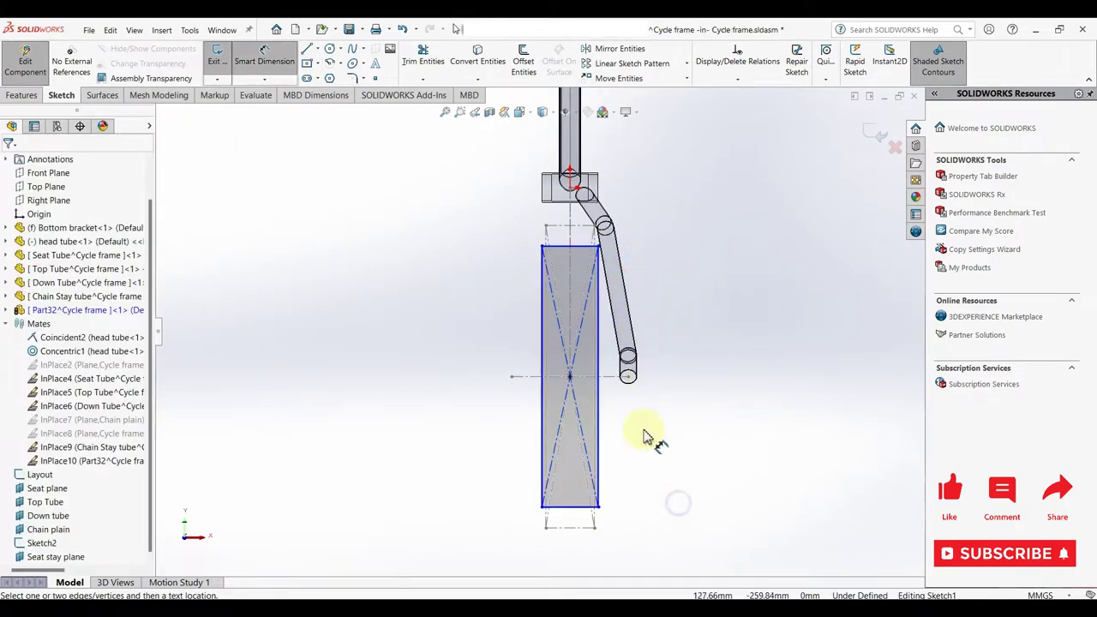
click(569, 507)
click(575, 558)
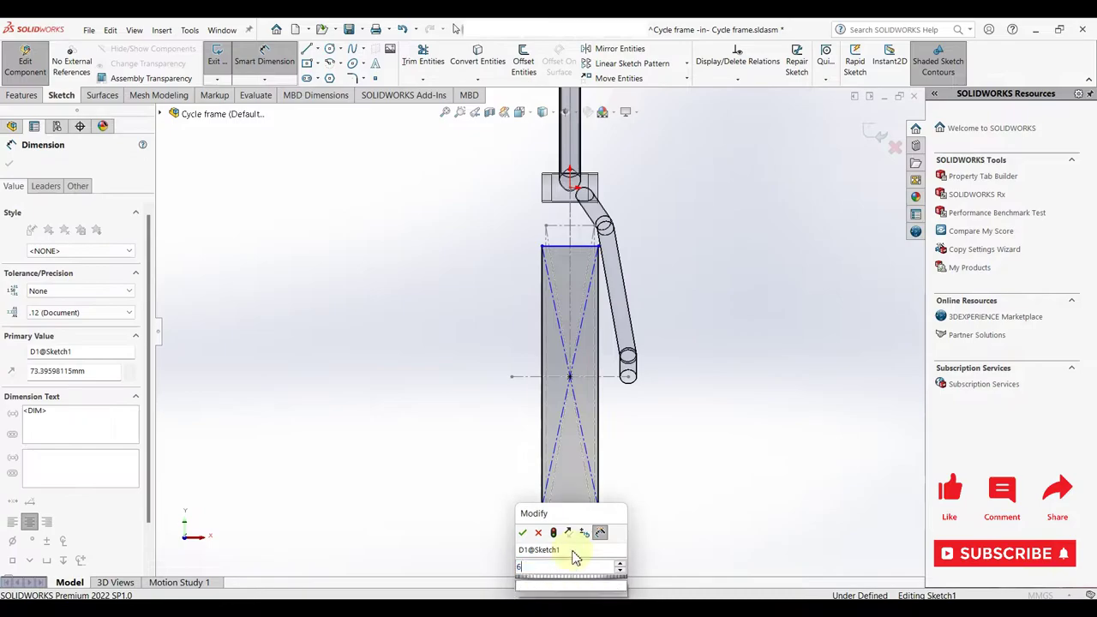
click(596, 439)
click(645, 439)
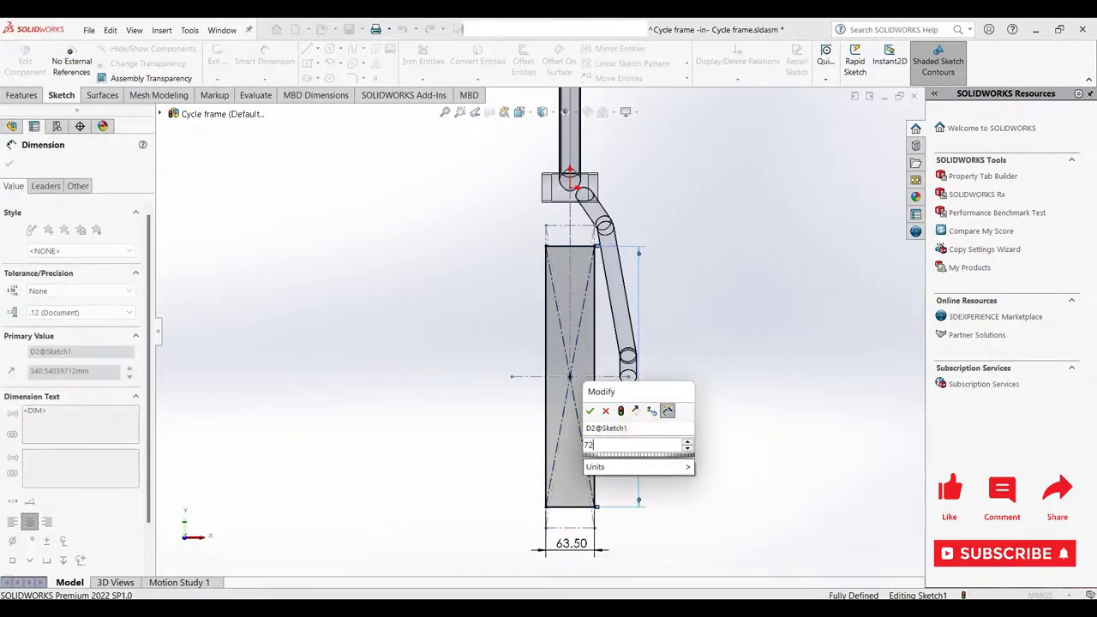
text(720)
key(Return)
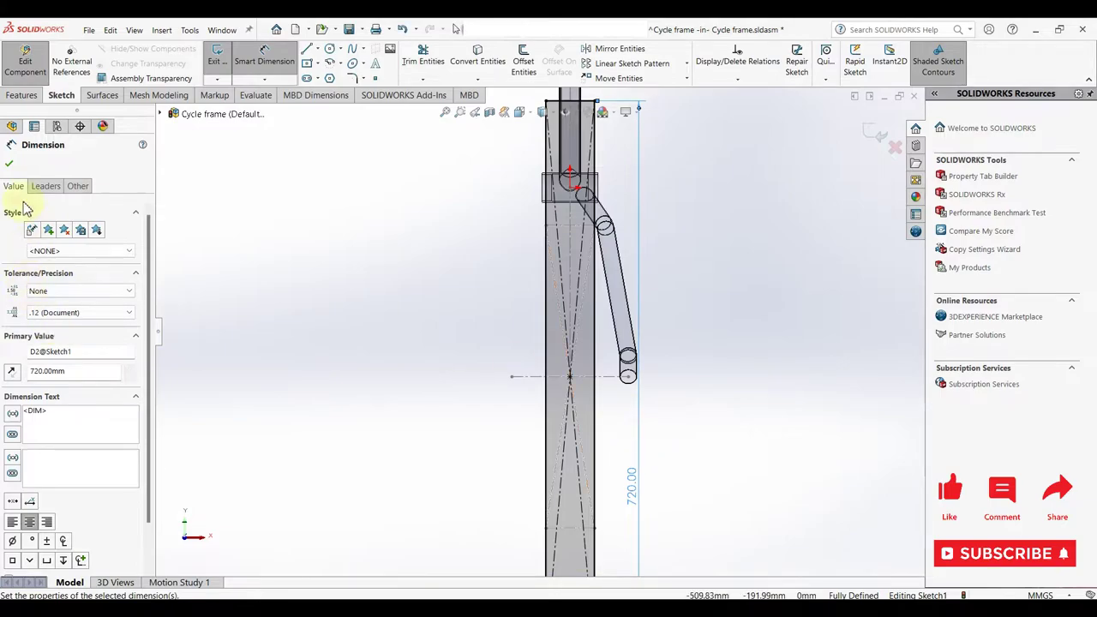
- Convert all four rectangle edges into construction lines
click(10, 166)
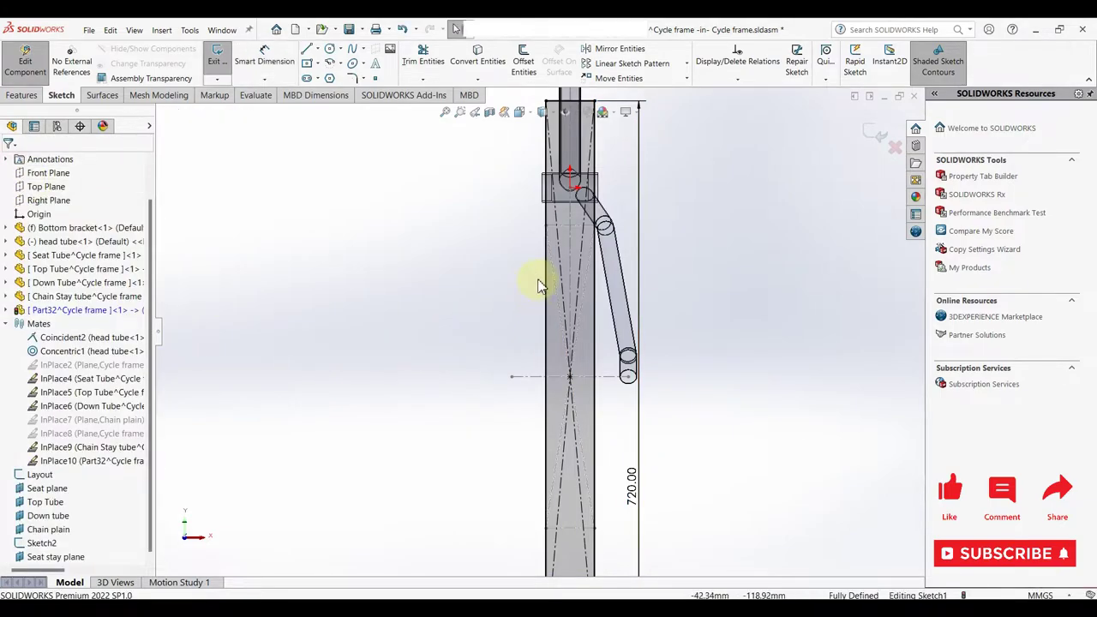
scroll(540, 292, up, 2)
click(543, 307)
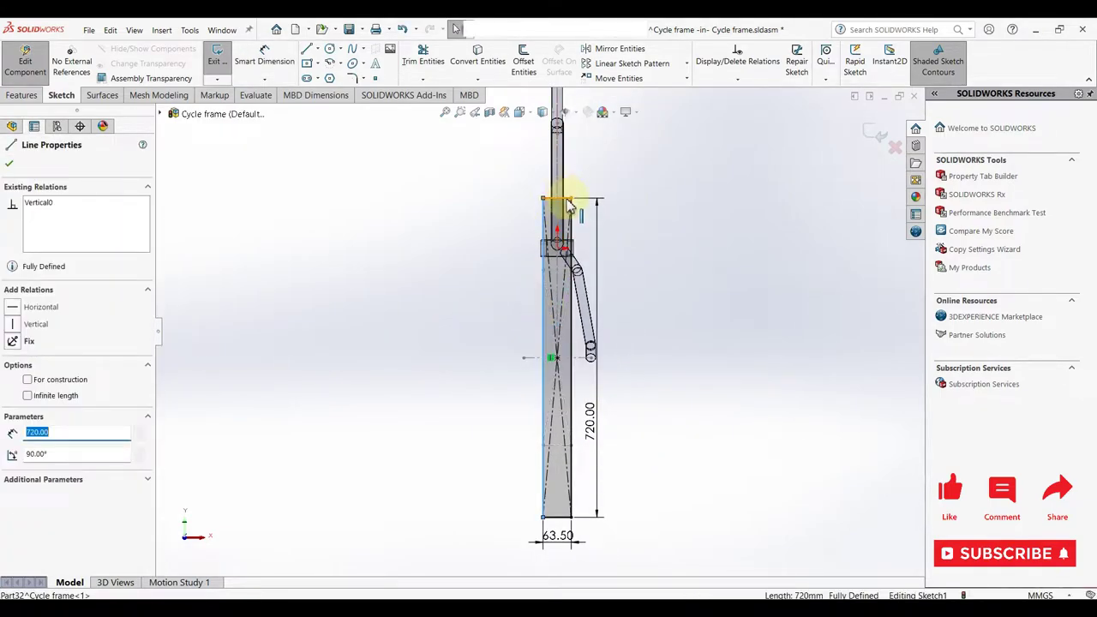
ctrl+click(567, 200)
ctrl+click(555, 518)
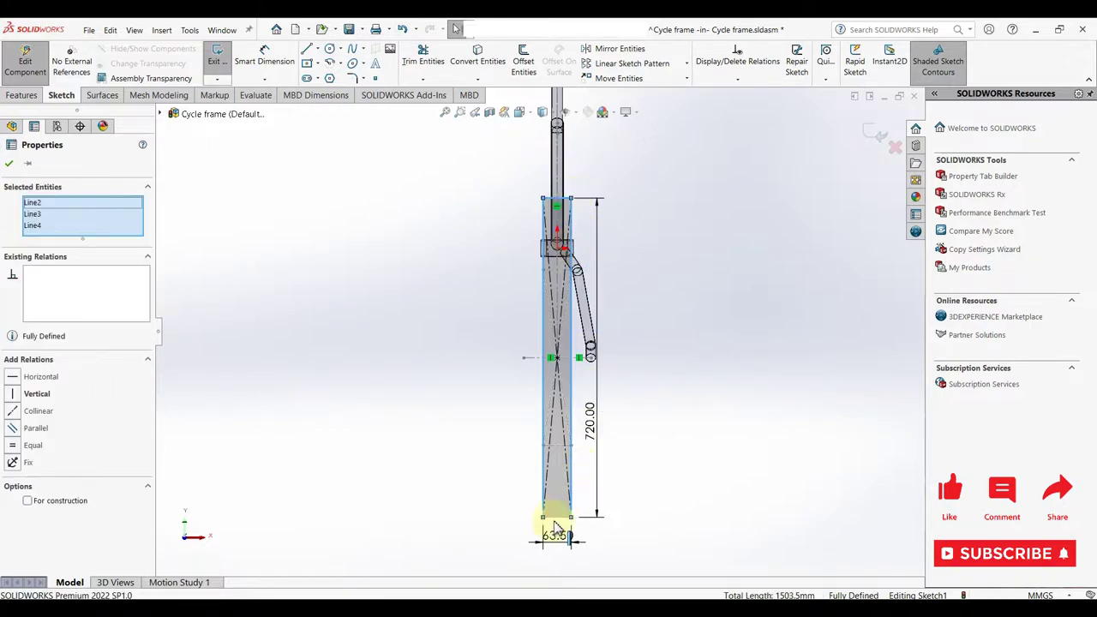
ctrl+click(561, 518)
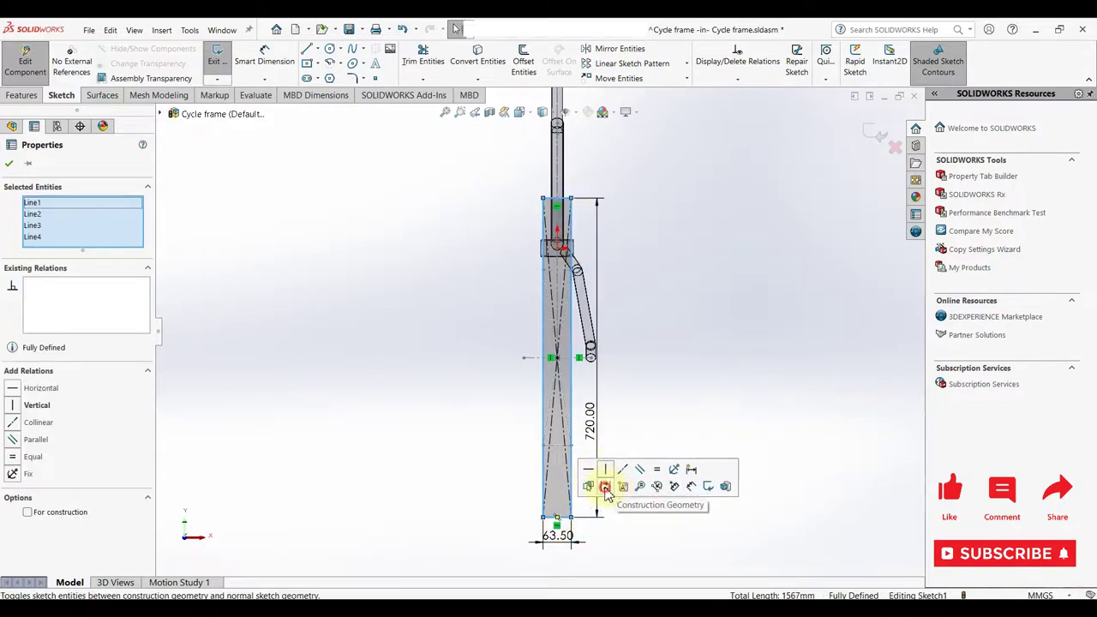
click(606, 487)
mouse_move(644, 477)
middle_down()
mouse_move(711, 368)
mouse_move(739, 448)
mouse_move(698, 428)
mouse_move(588, 335)
middle_up()
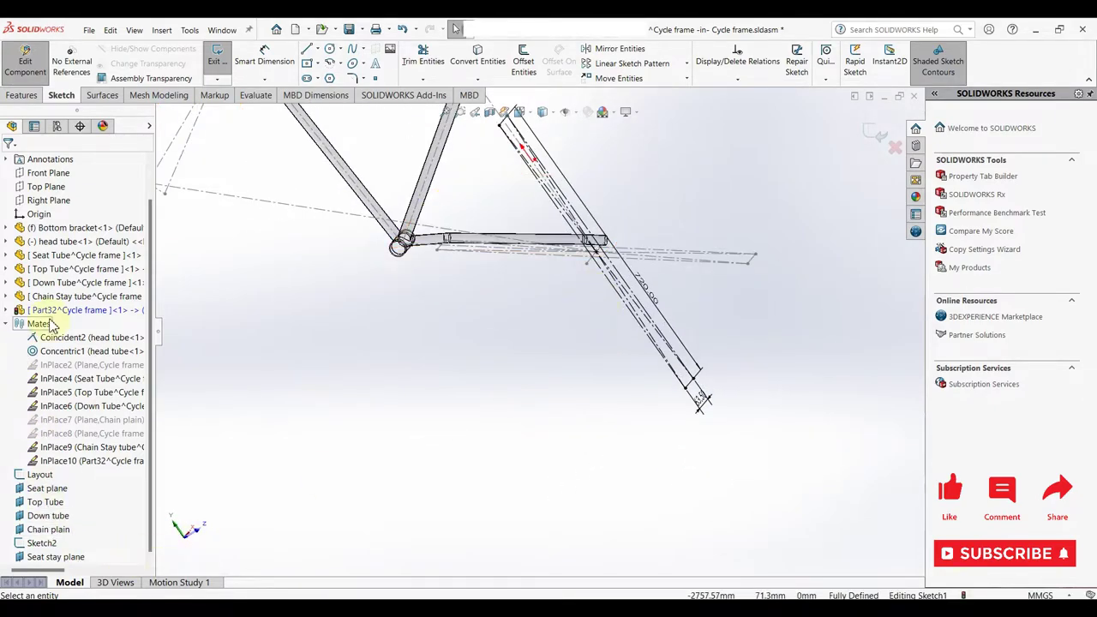
- Expand Part32 and turn the view normal to Sketch1
click(6, 310)
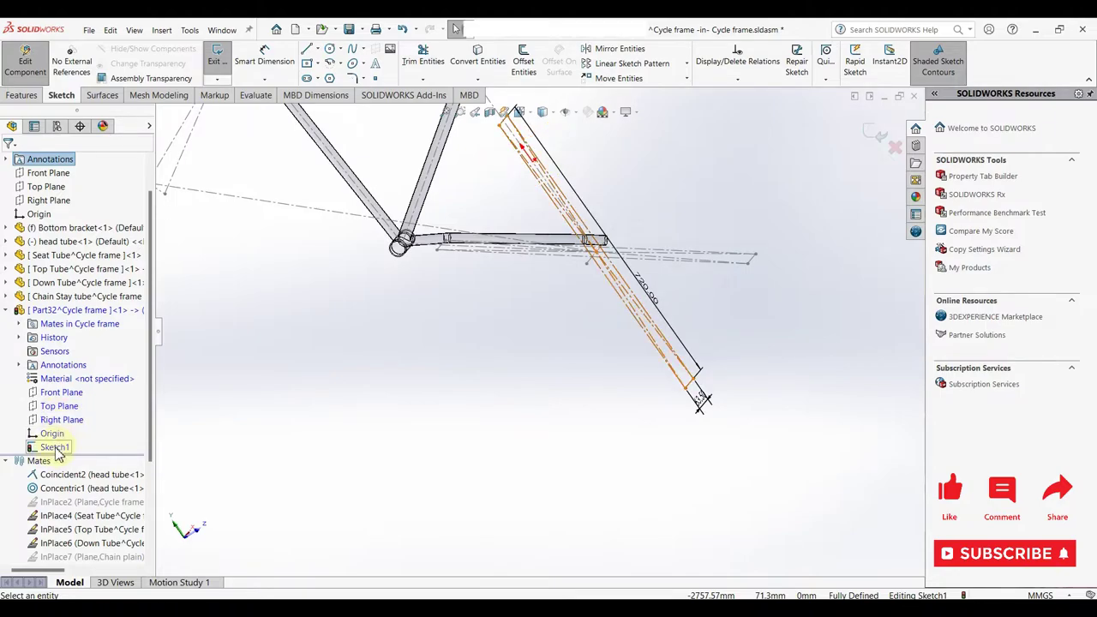
click(64, 447)
click(82, 431)
scroll(603, 474, up, 5)
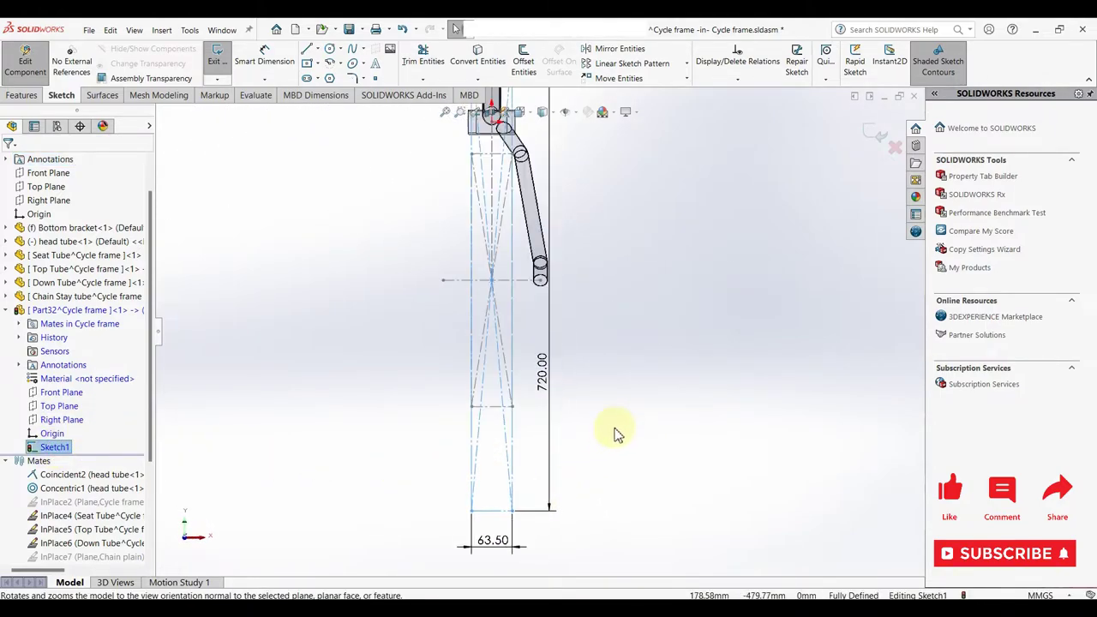
- Draw the seat stay line from the chain stay end, bending on the top construction line, to the seat tube top
key(l)
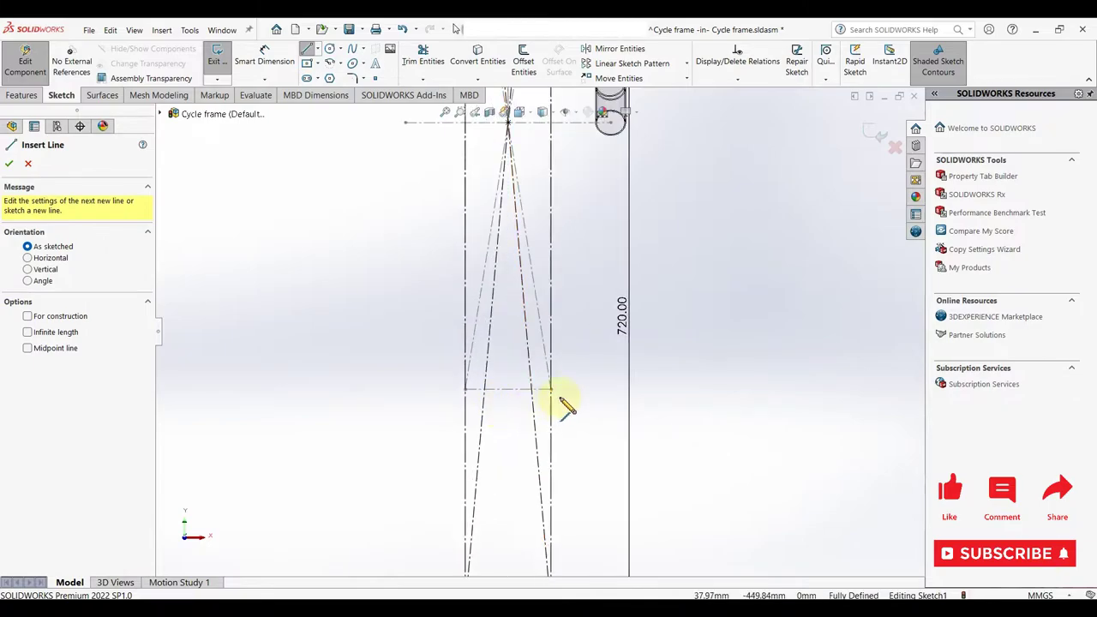
scroll(514, 394, down, 2)
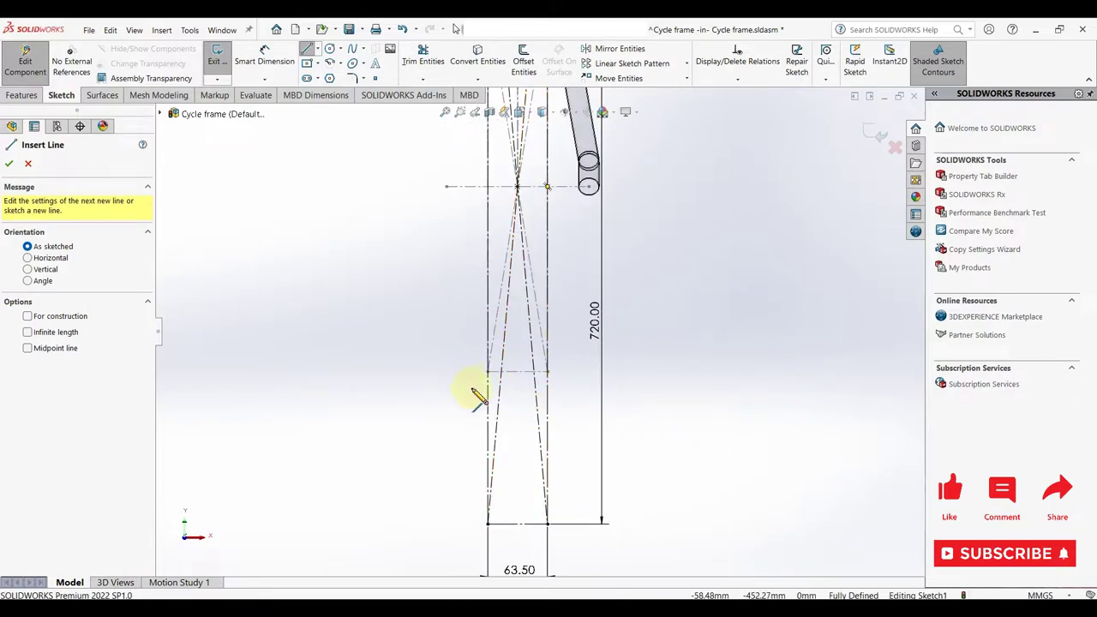
scroll(535, 294, up, 2)
scroll(521, 277, up, 2)
scroll(556, 273, up, 2)
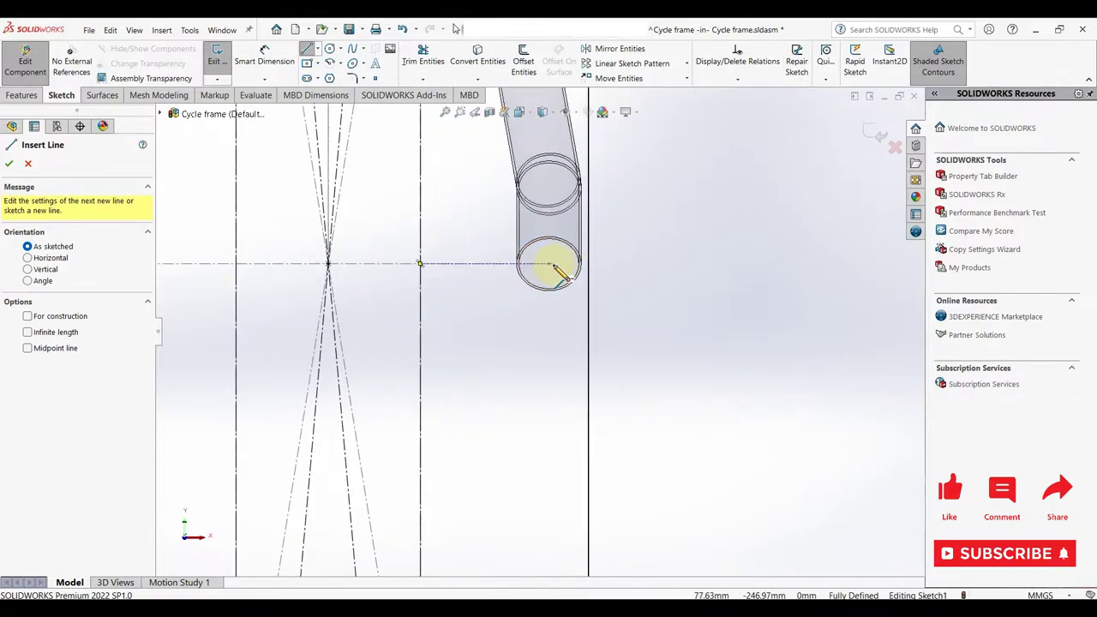
scroll(551, 265, down, 2)
click(542, 302)
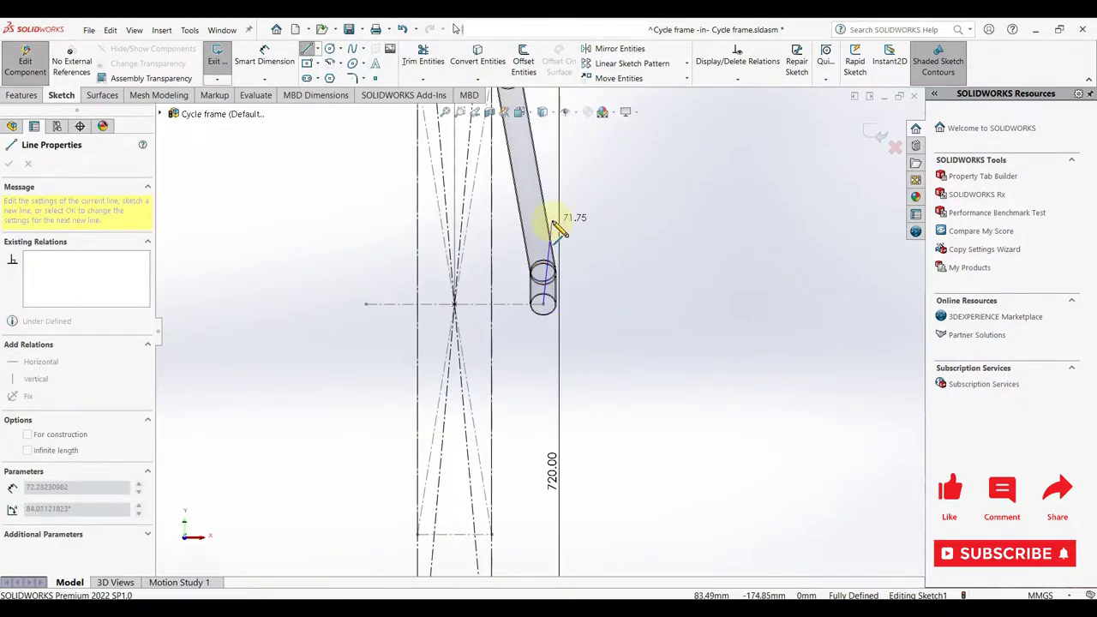
scroll(539, 234, down, 3)
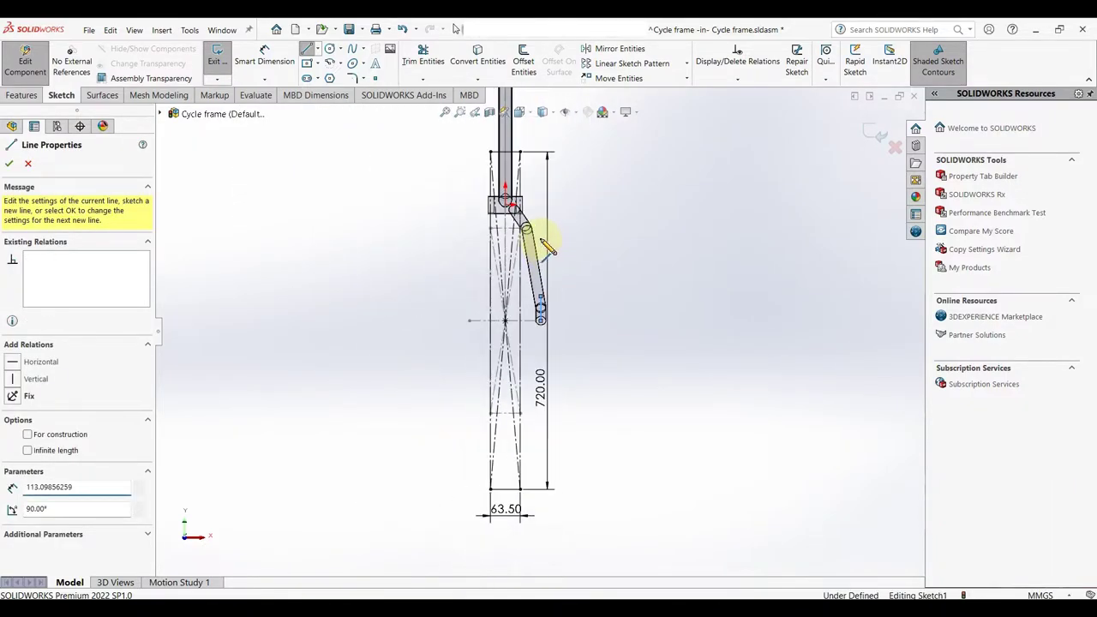
scroll(529, 214, up, 2)
scroll(553, 171, down, 2)
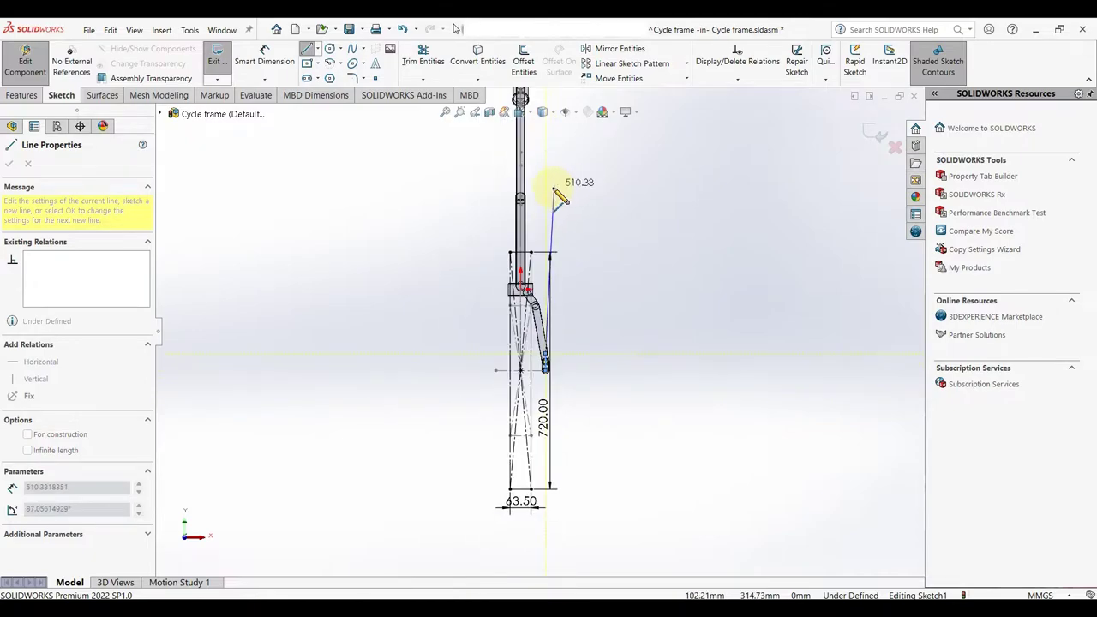
scroll(549, 257, up, 2)
click(528, 340)
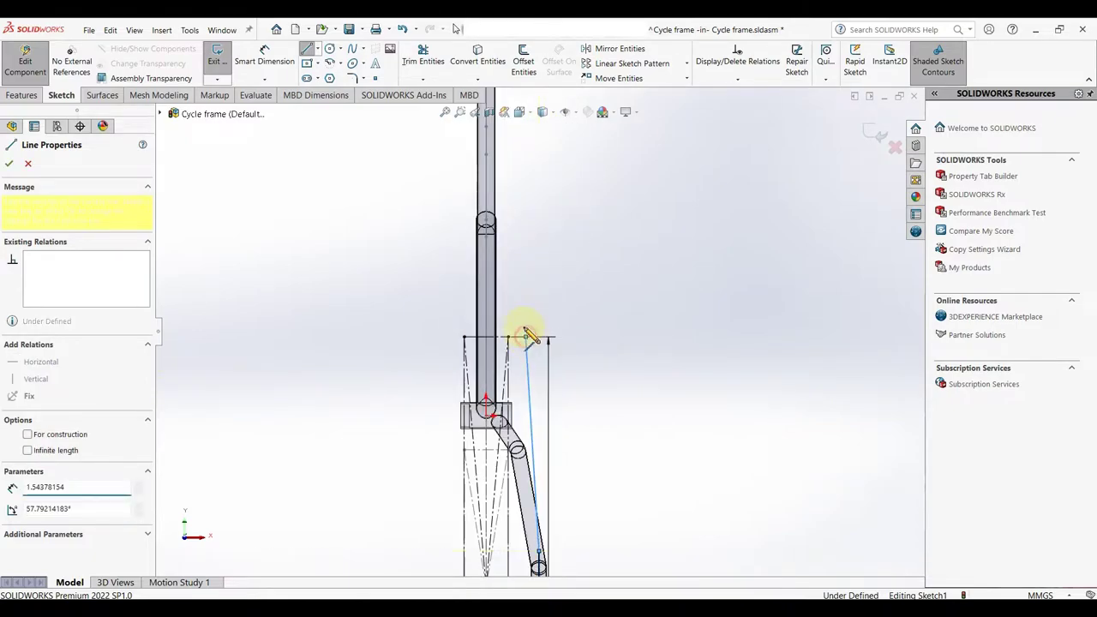
middle_drag(522, 336, 501, 249)
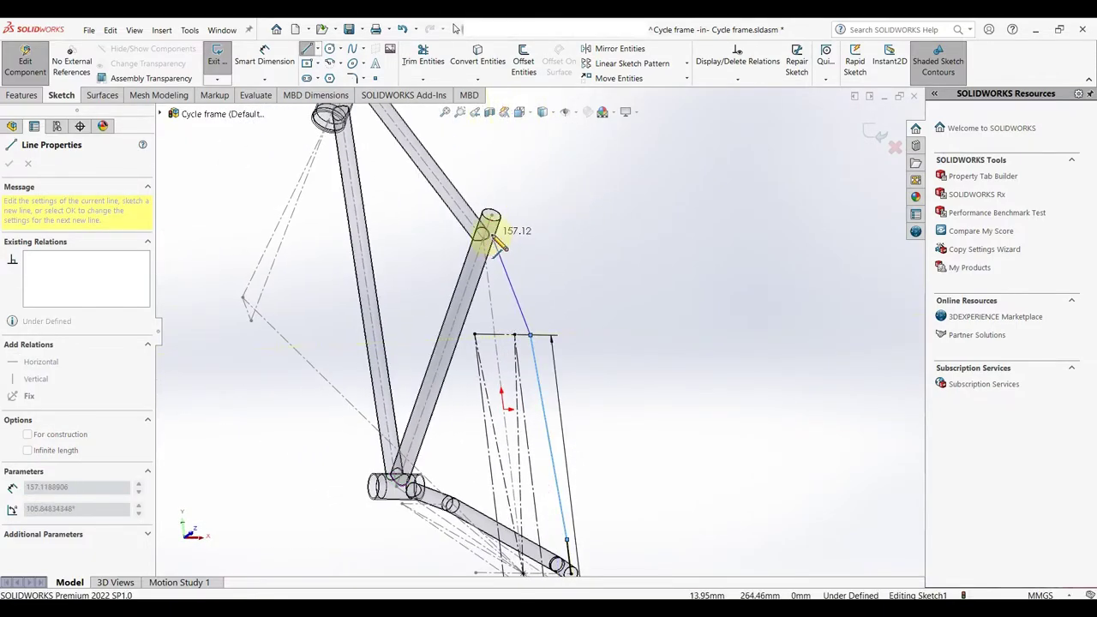
click(490, 234)
right_click(490, 233)
click(526, 241)
- Add Horizontal relations so the bend point is level with the reference points
middle_drag(538, 283, 559, 483)
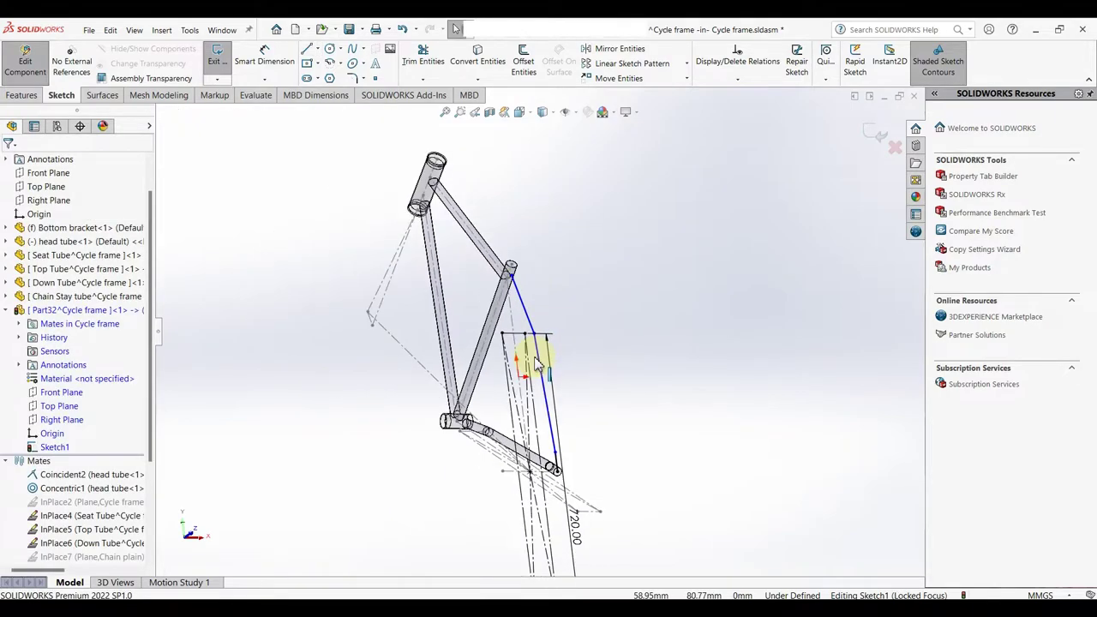
click(568, 479)
click(592, 482)
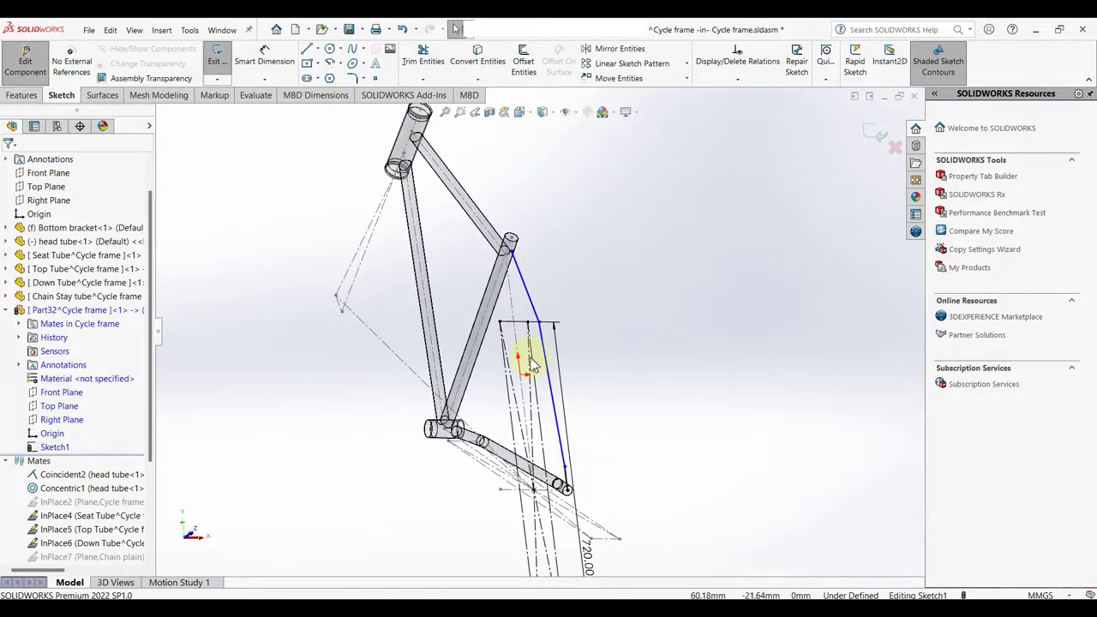
scroll(532, 364, down, 3)
click(533, 286)
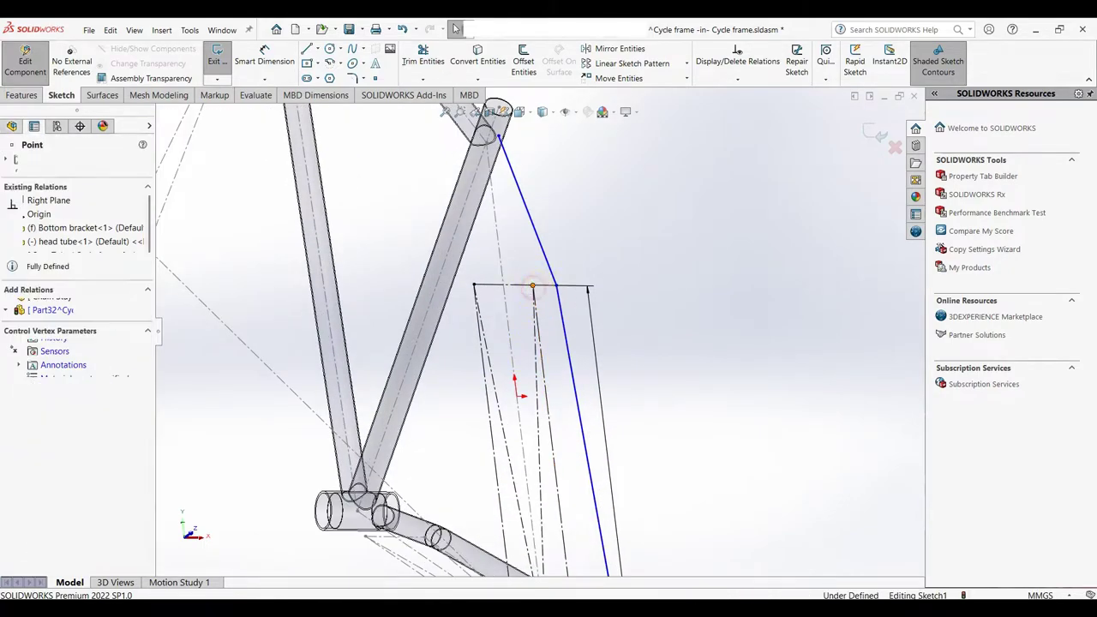
ctrl+click(557, 286)
click(591, 242)
click(554, 221)
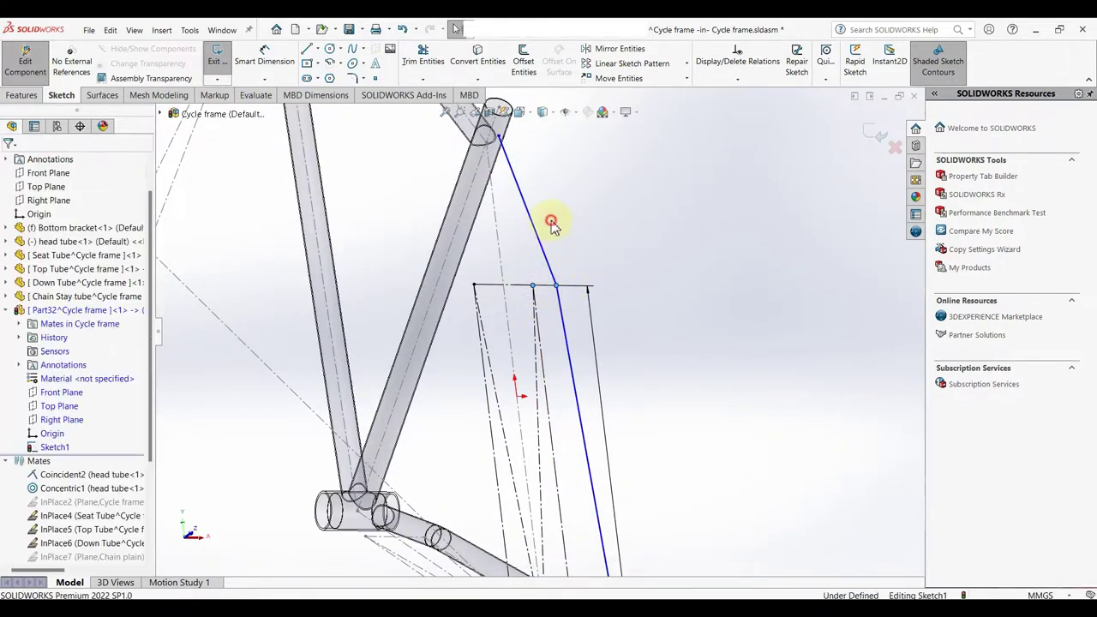
click(499, 129)
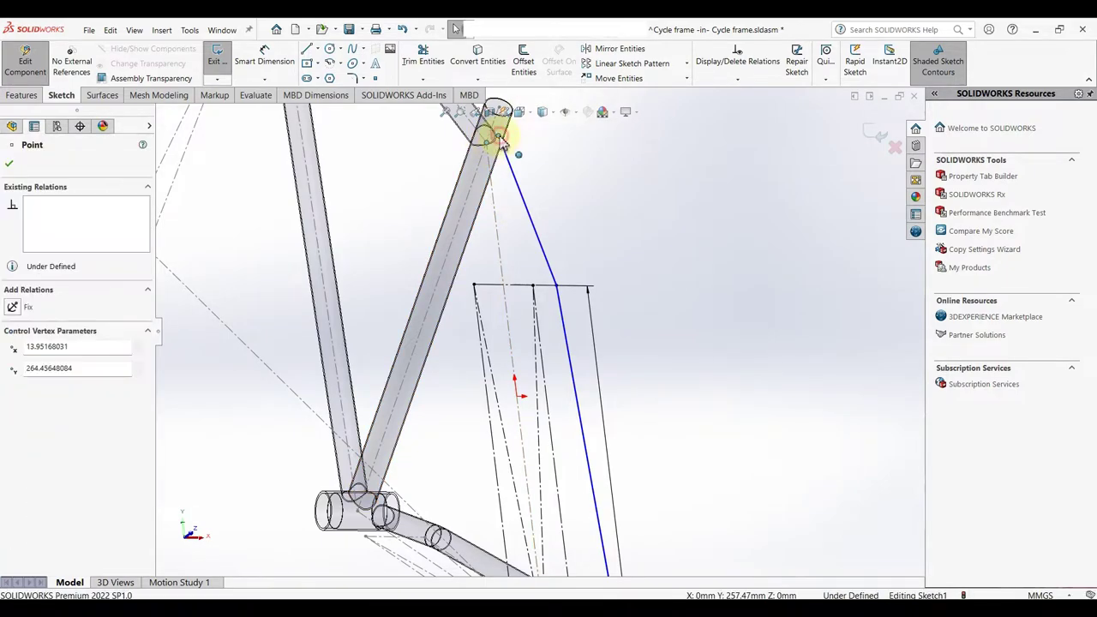
ctrl+click(496, 124)
click(537, 88)
click(576, 200)
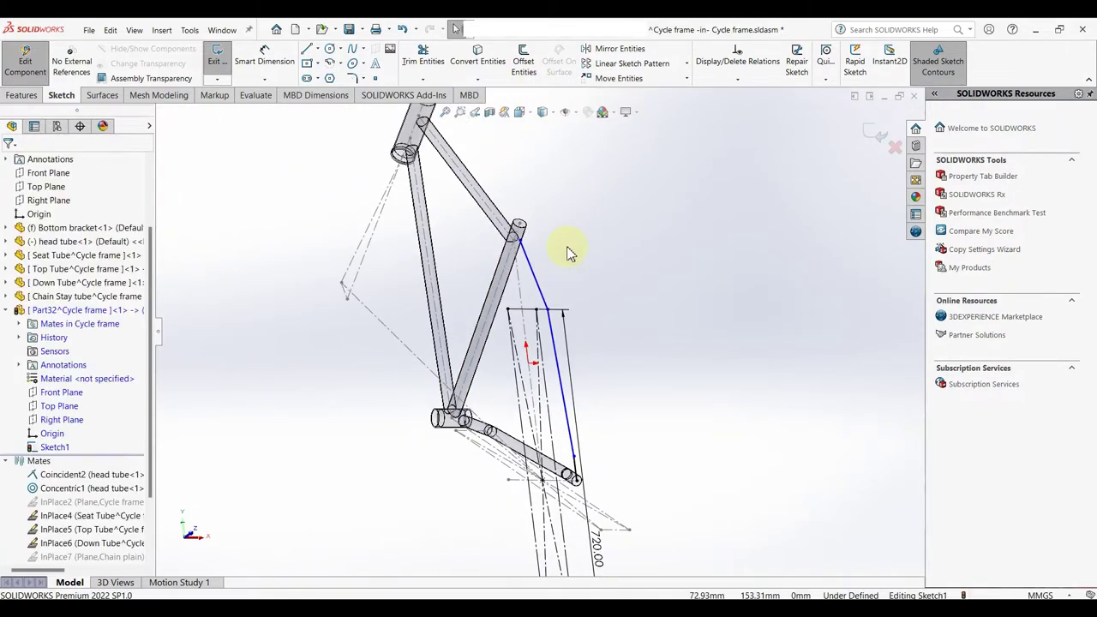
- Dimension the lower segment to 50 mm and add a 10 mm offset dimension
right_drag(689, 501, 682, 437)
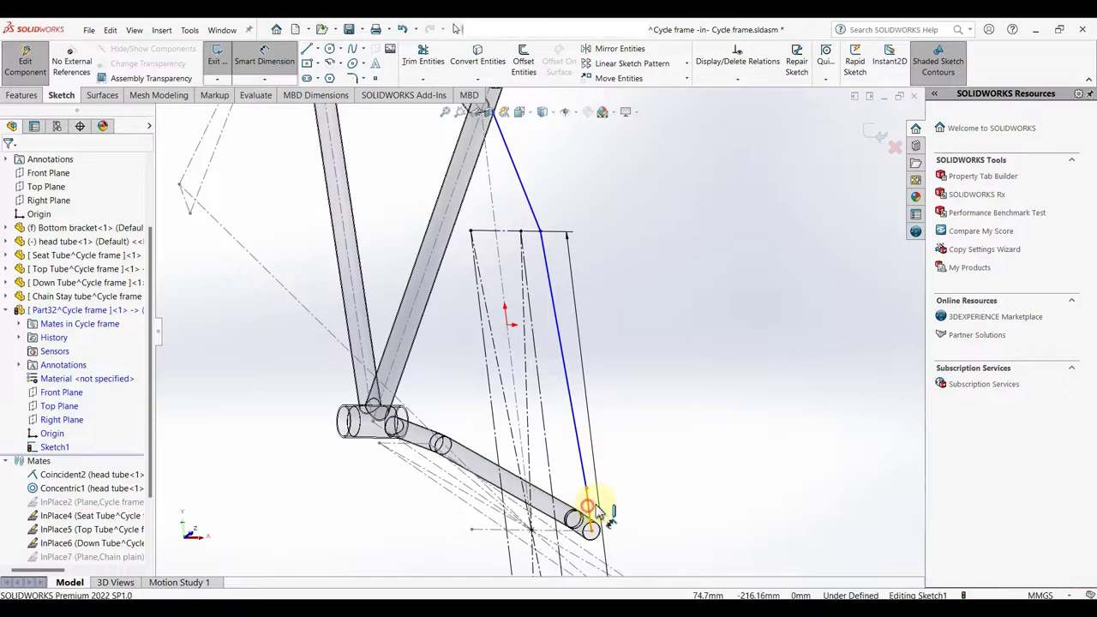
click(597, 510)
click(641, 503)
key(Return)
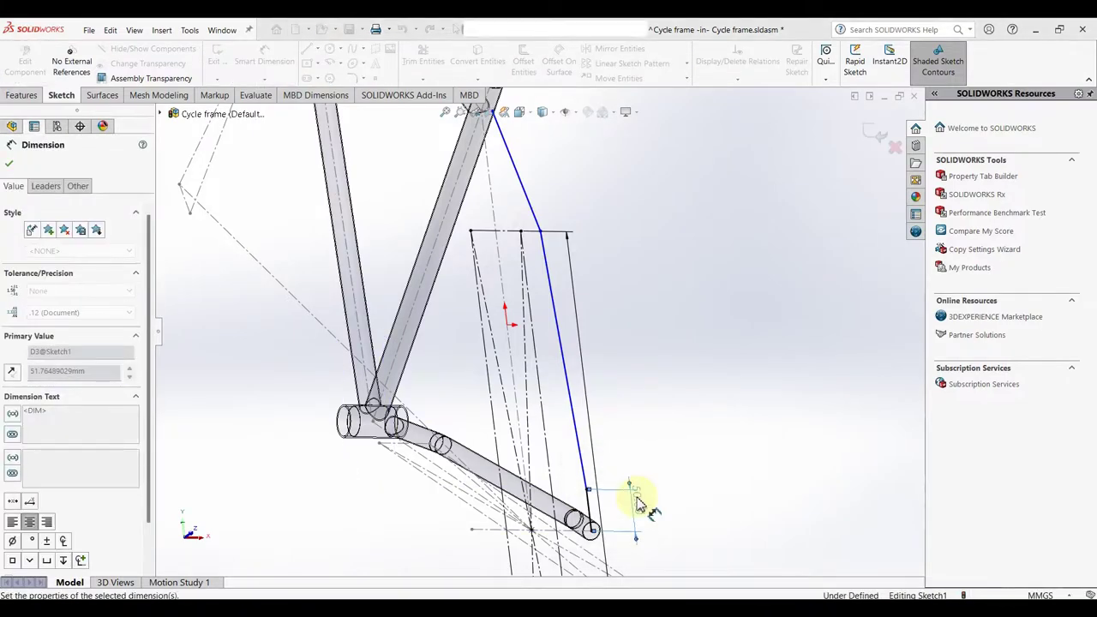
click(522, 232)
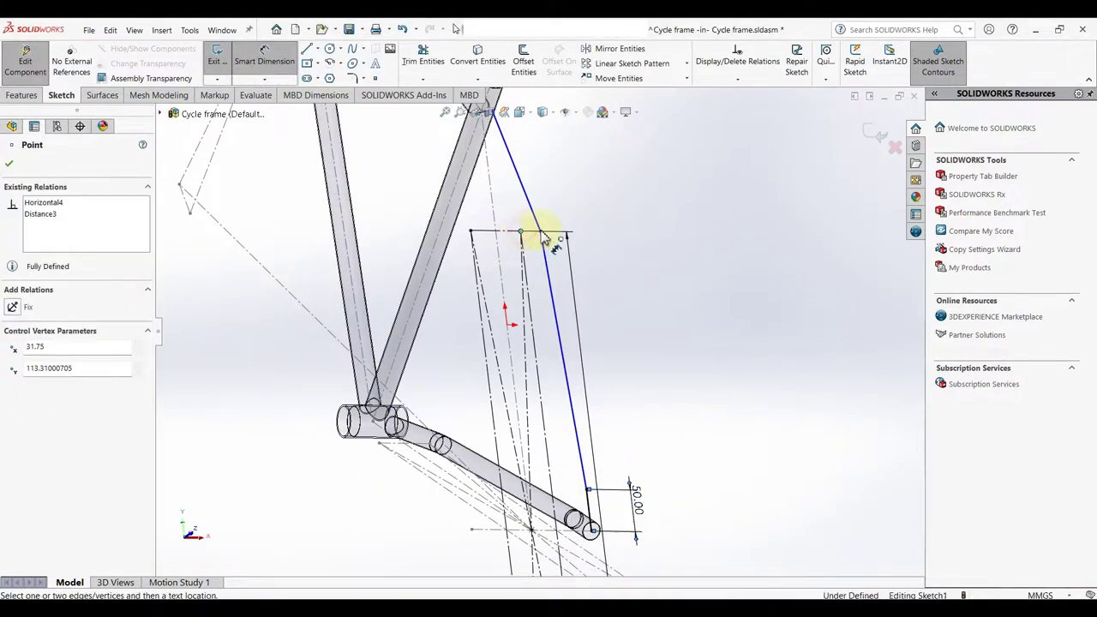
click(540, 231)
click(604, 218)
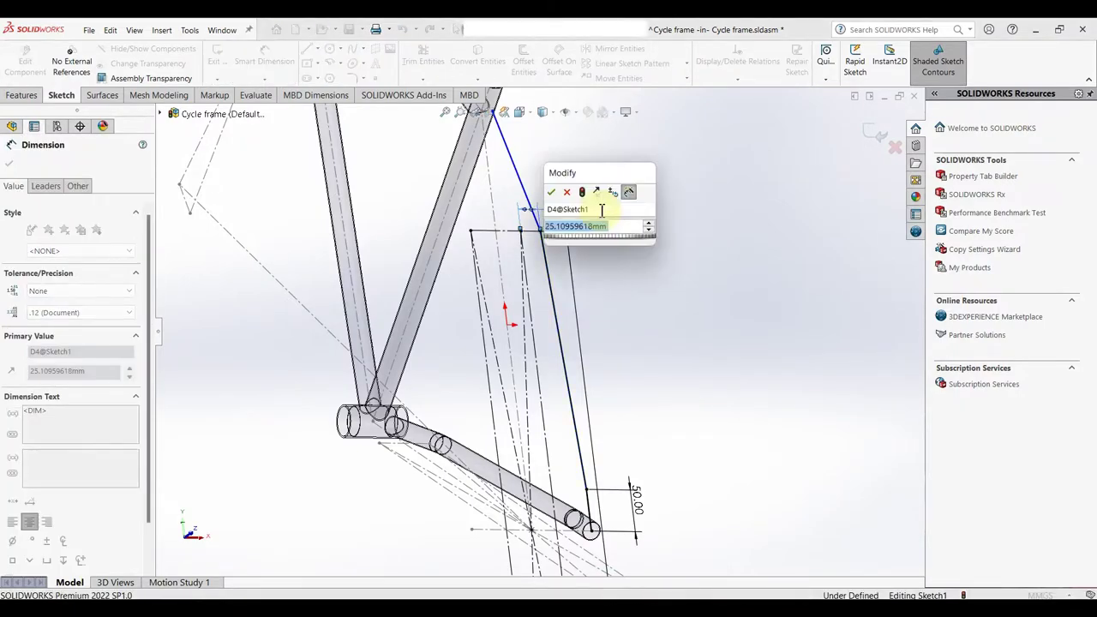
text(10)
key(Return)
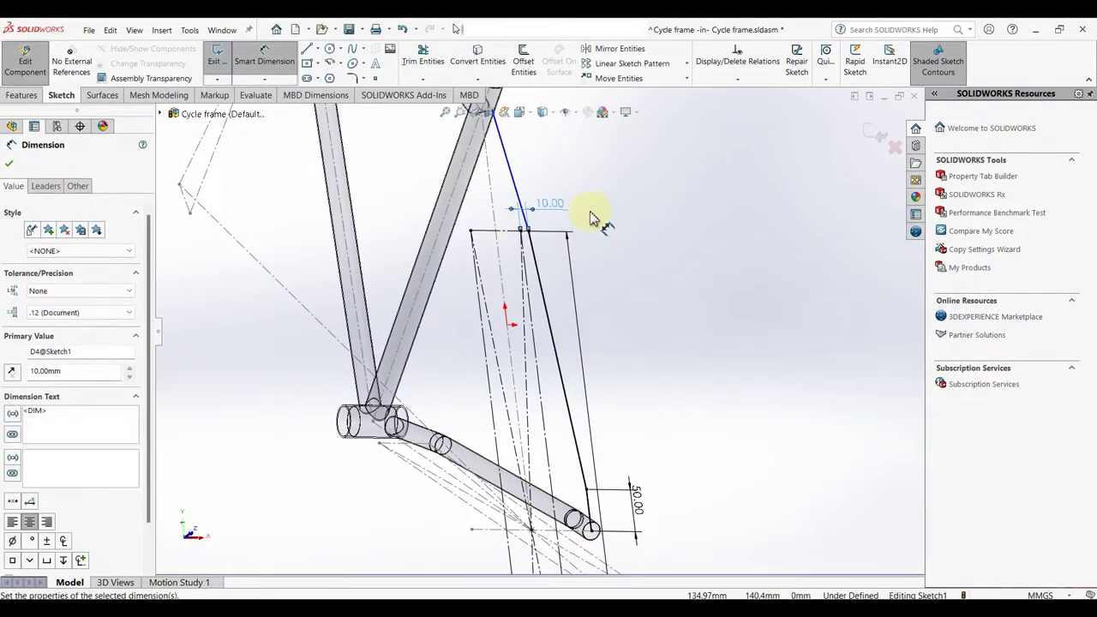
- Add a 5 mm offset from the seat tube centre to the line's top endpoint
scroll(517, 219, up, 3)
scroll(517, 218, down, 2)
scroll(517, 333, down, 3)
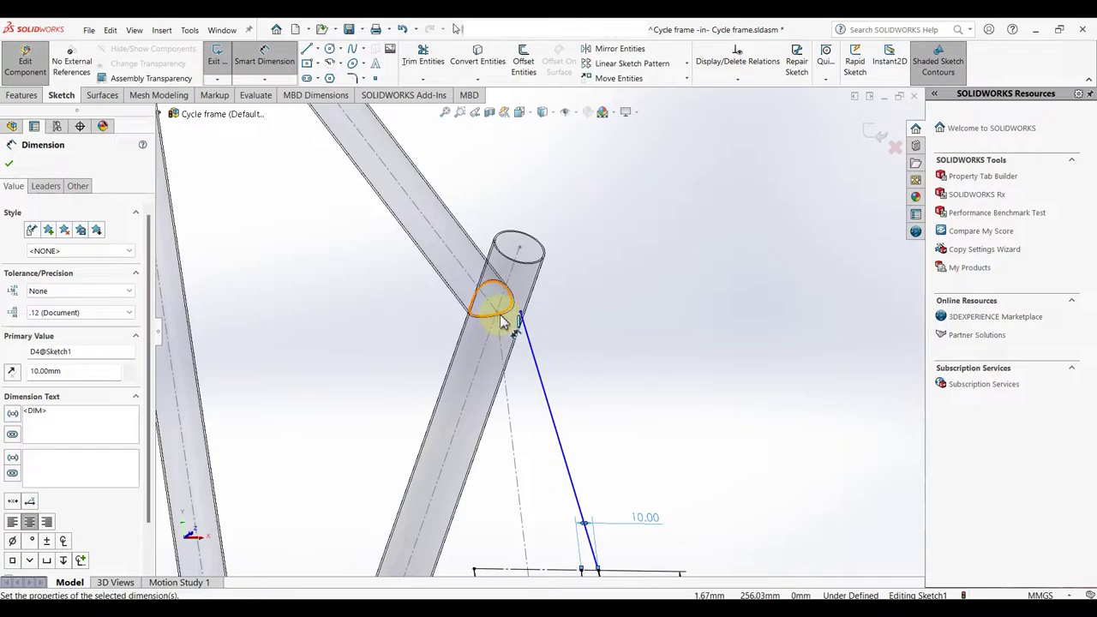
click(497, 313)
click(520, 311)
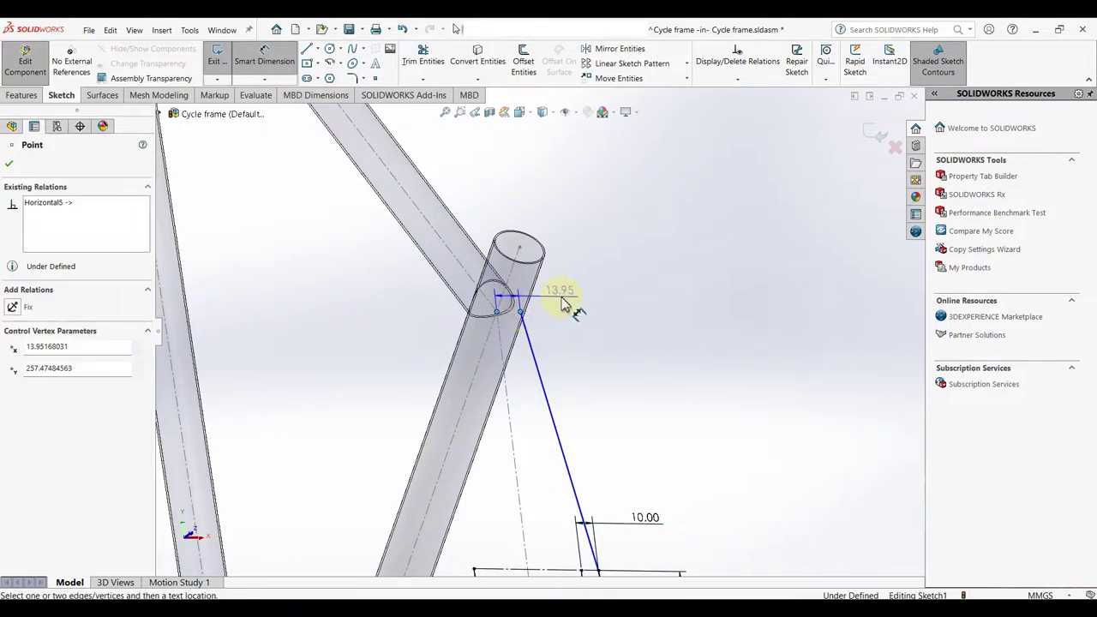
click(565, 302)
text(5.00mm)
key(Return)
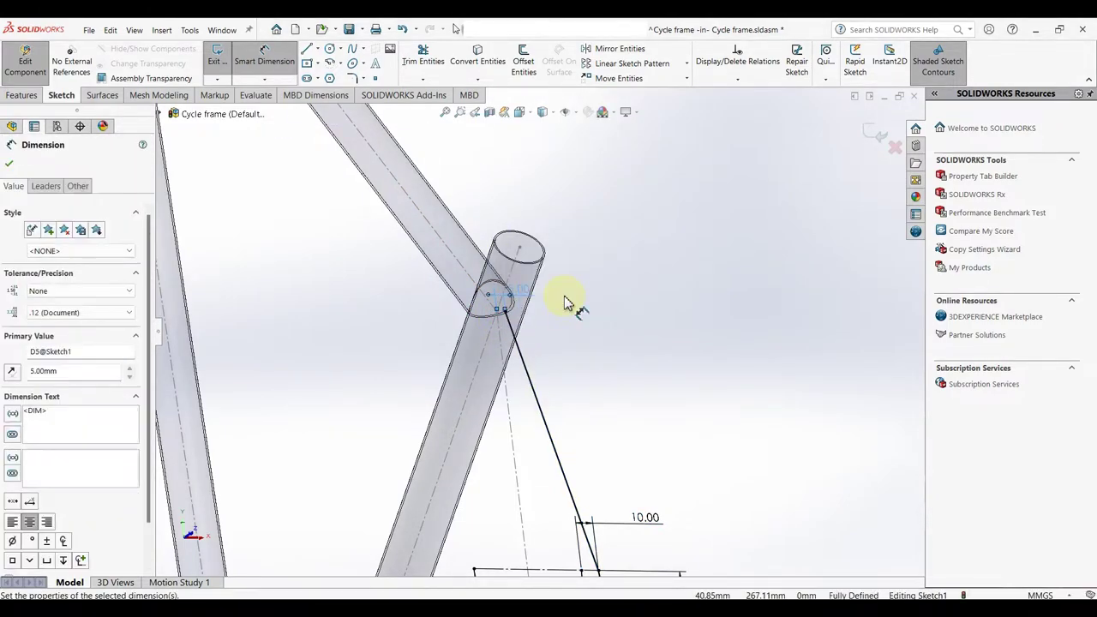
scroll(549, 412, up, 3)
mouse_move(558, 441)
middle_down()
mouse_move(617, 380)
mouse_move(571, 466)
mouse_move(586, 472)
mouse_move(79, 225)
middle_up()
click(11, 145)
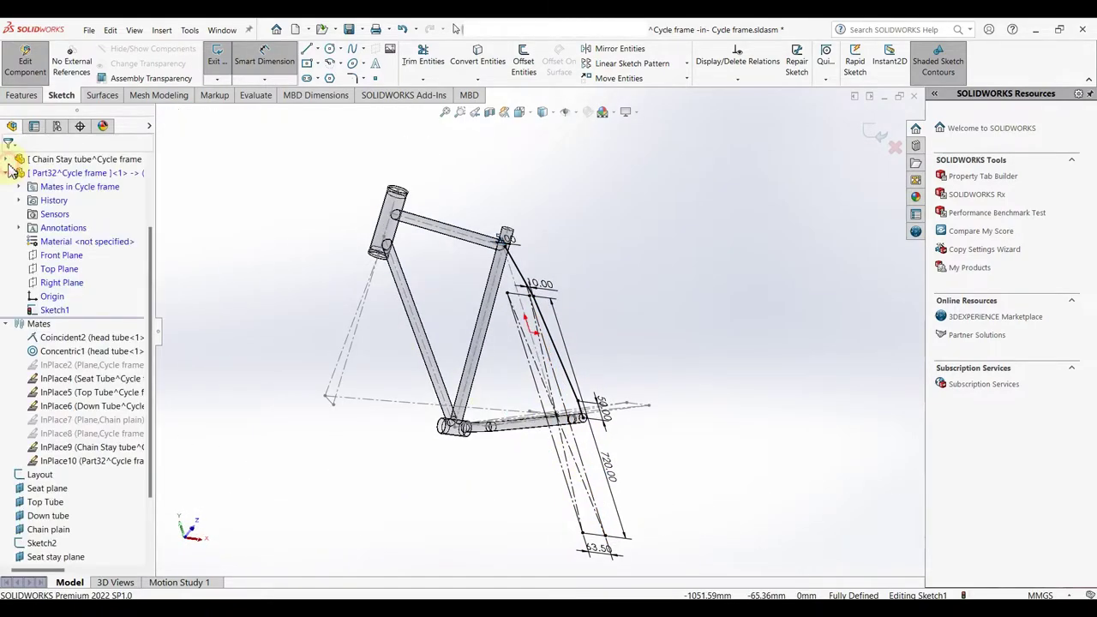
- Exit the sketch and create Plane1 from the lower sketch line and the chain stay end point
click(874, 134)
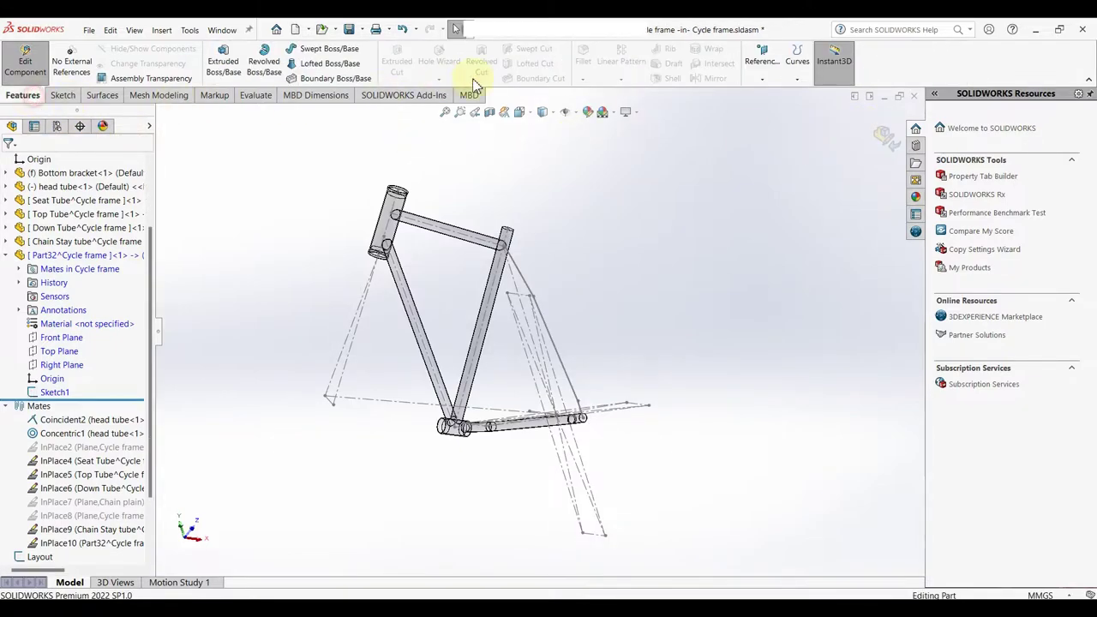
click(762, 78)
click(771, 89)
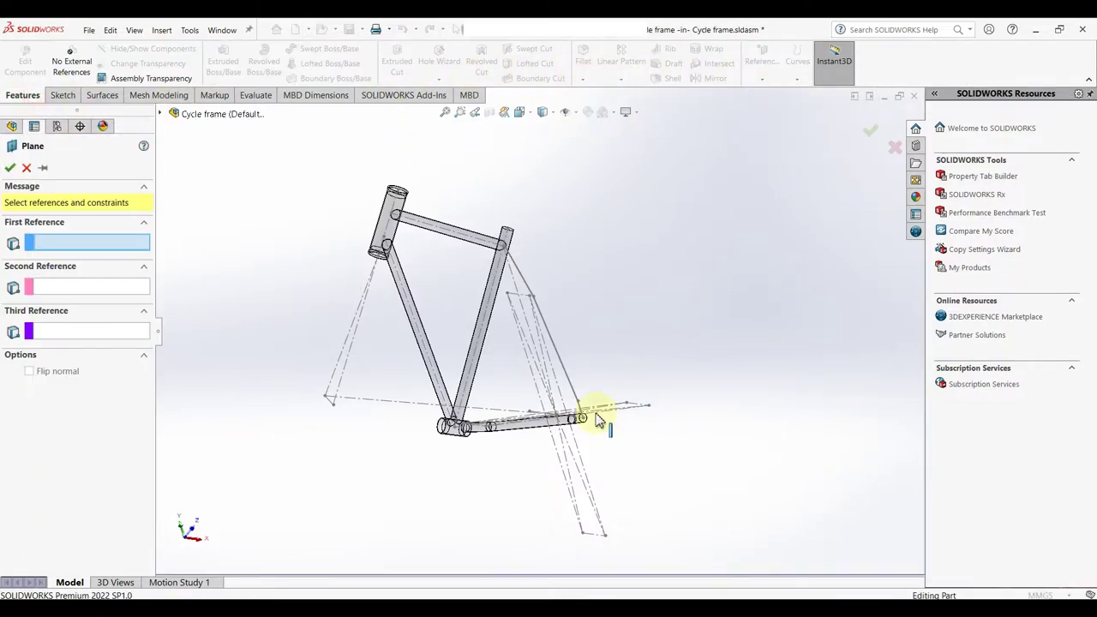
scroll(595, 414, down, 5)
click(573, 351)
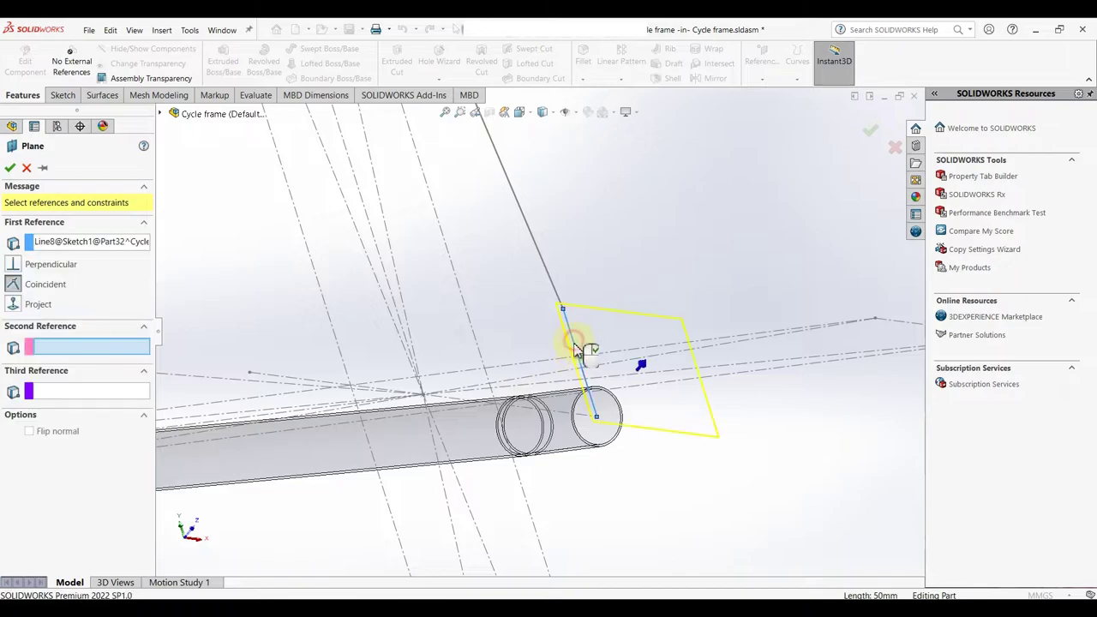
click(598, 420)
click(9, 168)
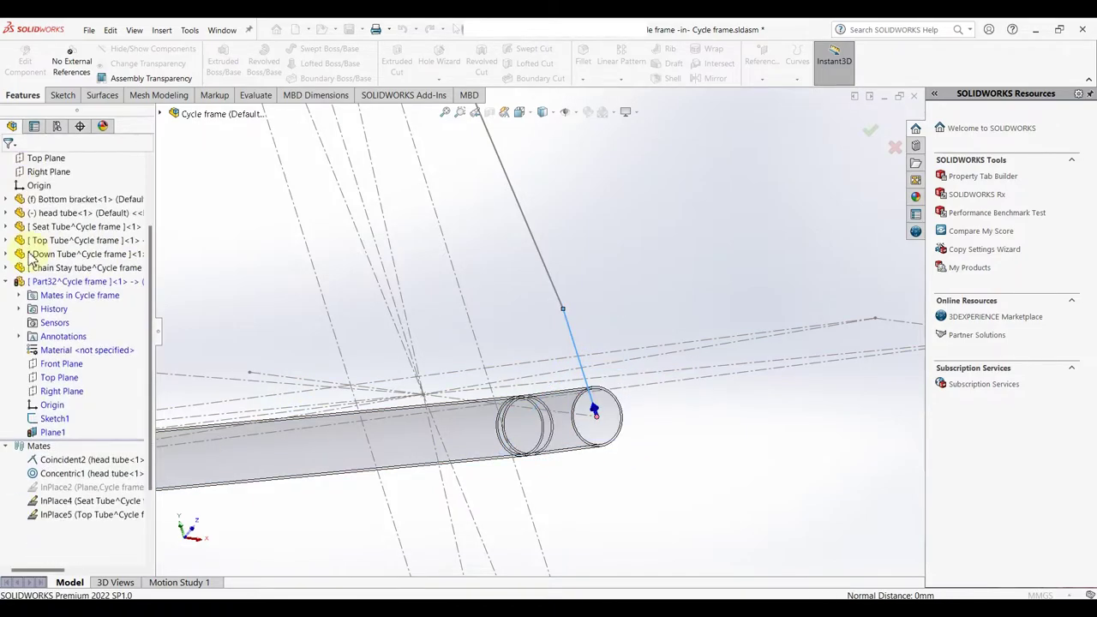
- Start a new sketch on Plane1
click(53, 405)
click(68, 403)
click(69, 394)
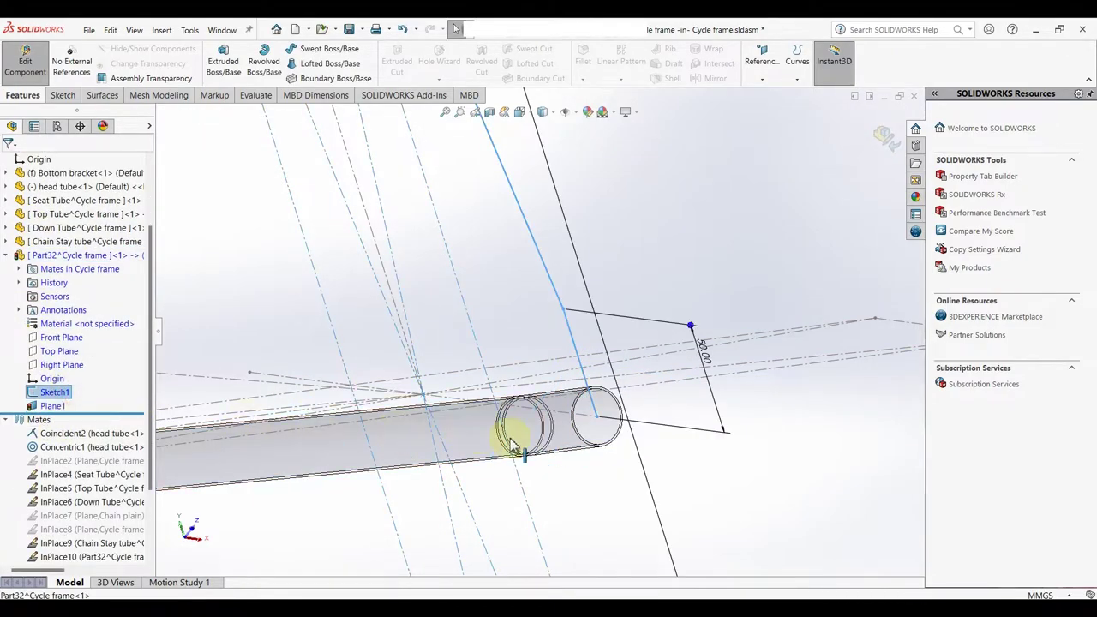
click(53, 407)
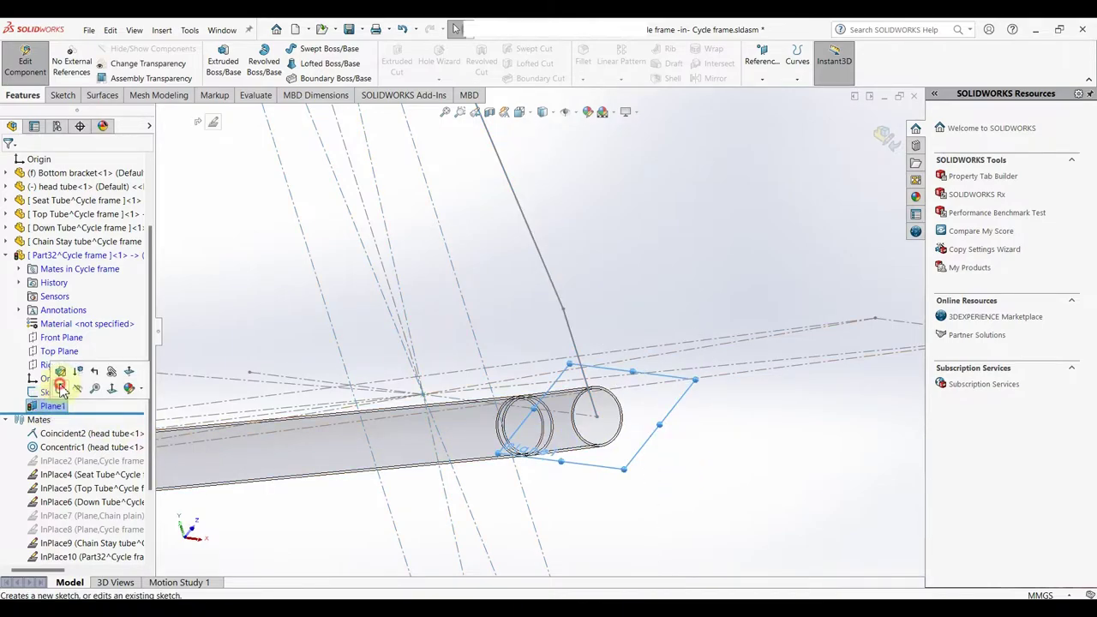
click(60, 387)
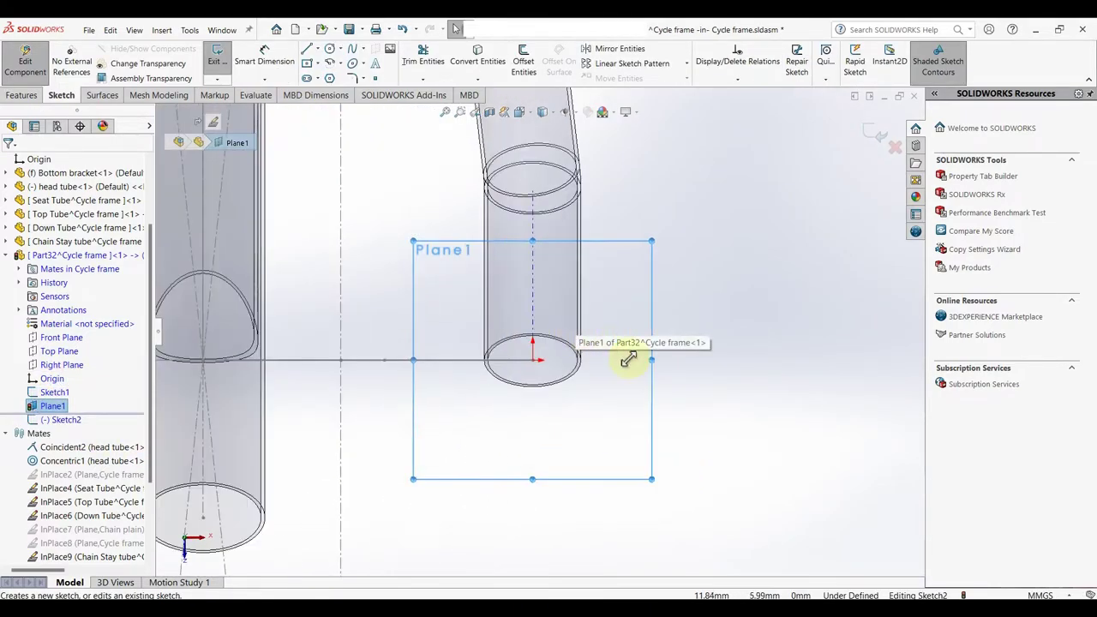
- Draw the profile circle and dimension it to a 16 mm diameter
right_drag(606, 428, 651, 431)
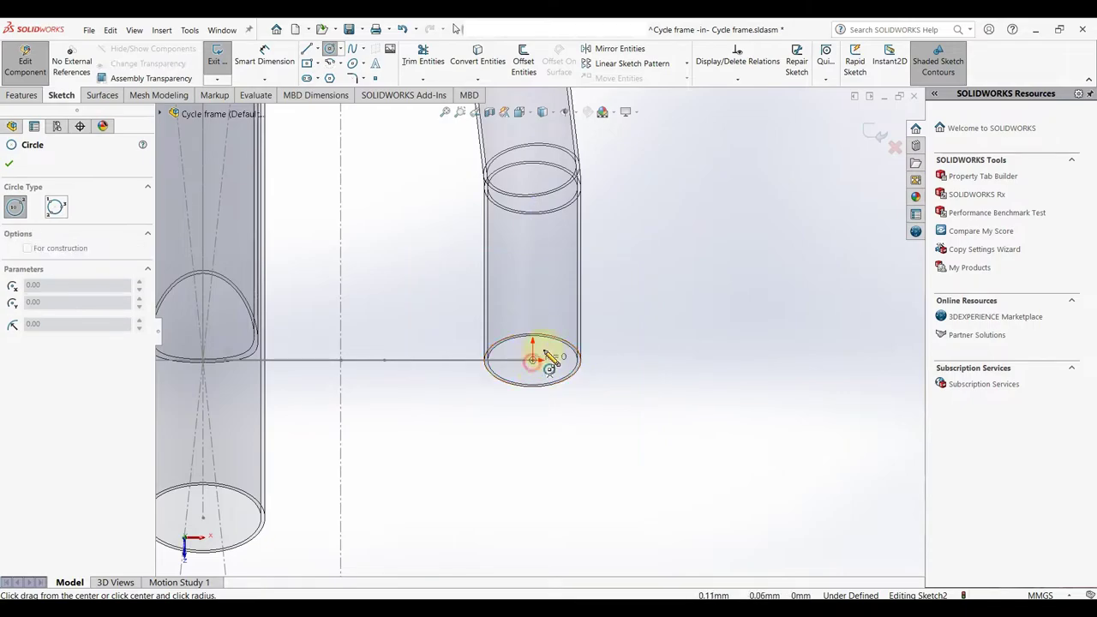
click(557, 360)
right_click(557, 360)
click(584, 351)
right_drag(603, 441, 545, 360)
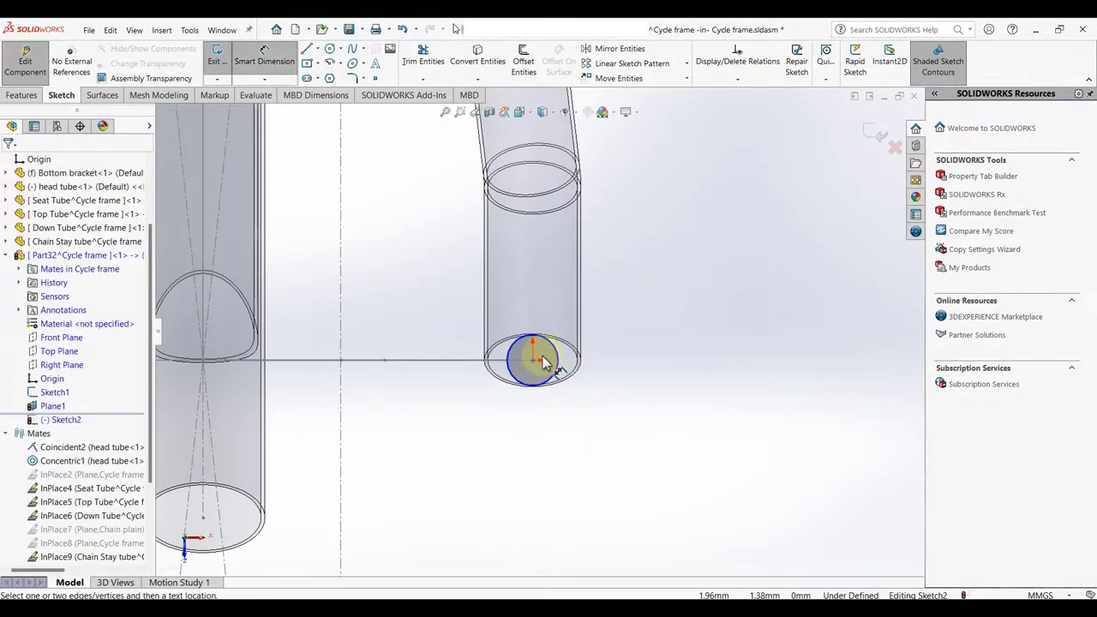
click(559, 361)
click(642, 364)
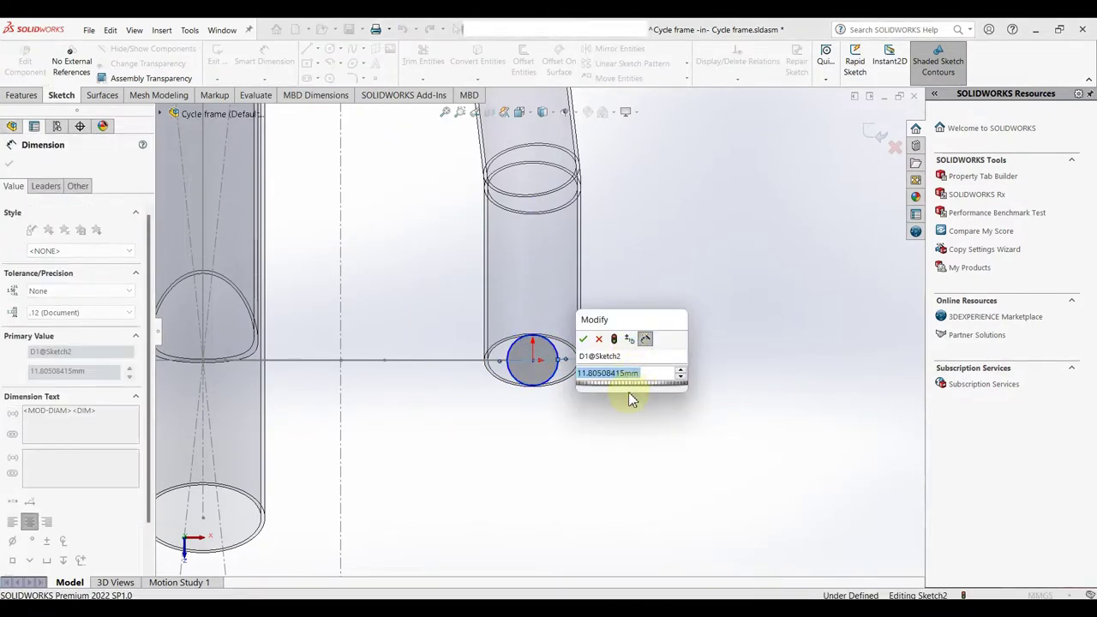
text(16)
key(Return)
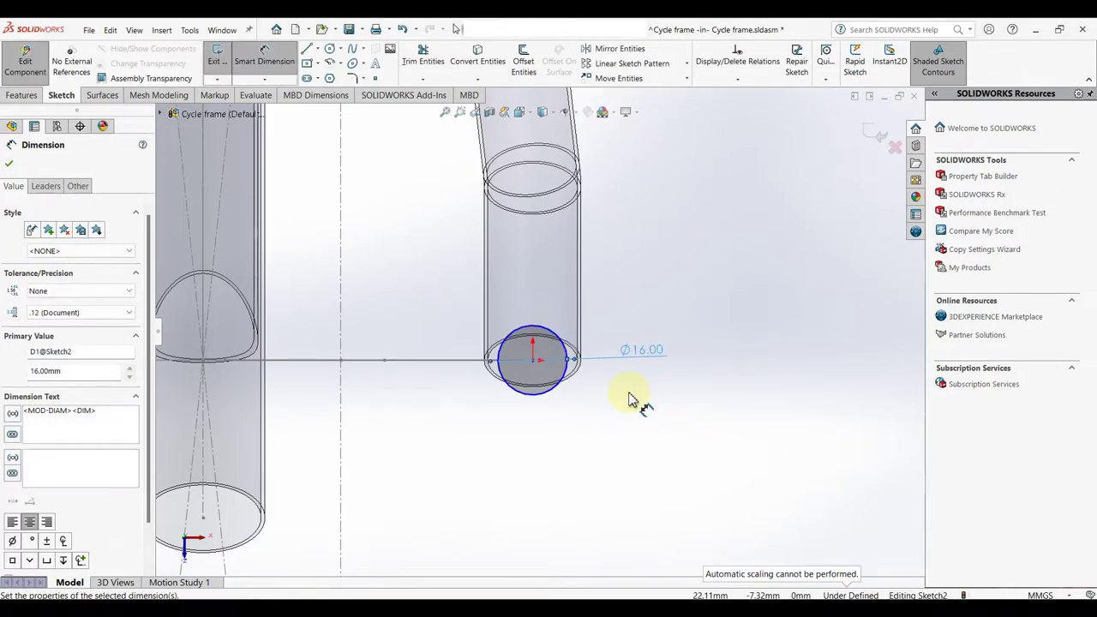
- Offset the Ø16 circle by 0.80 mm to form a ring
click(524, 64)
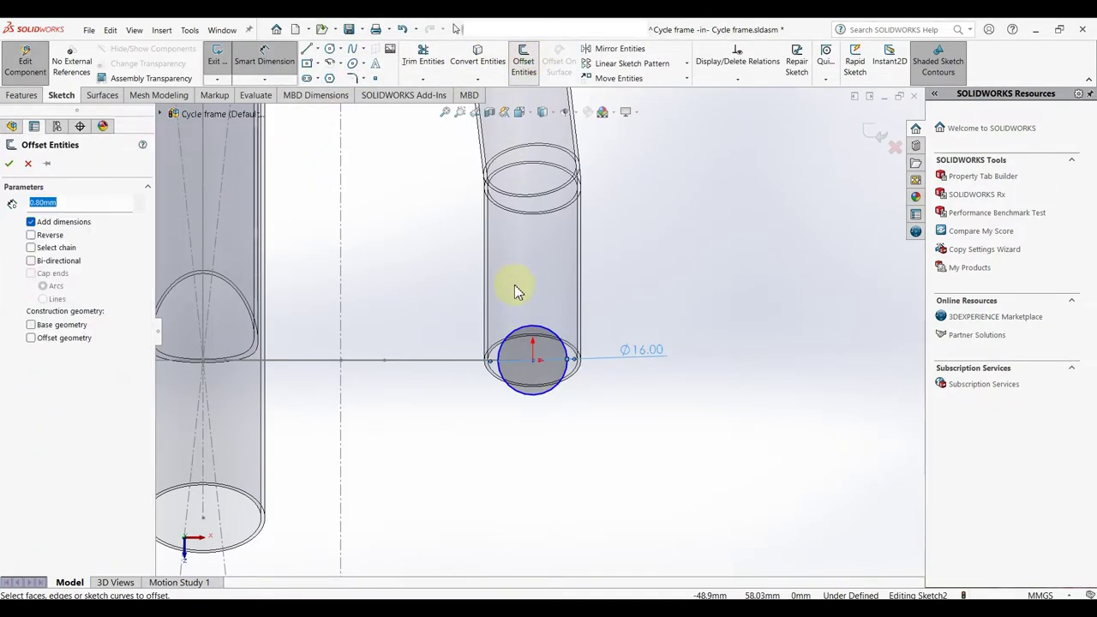
click(553, 342)
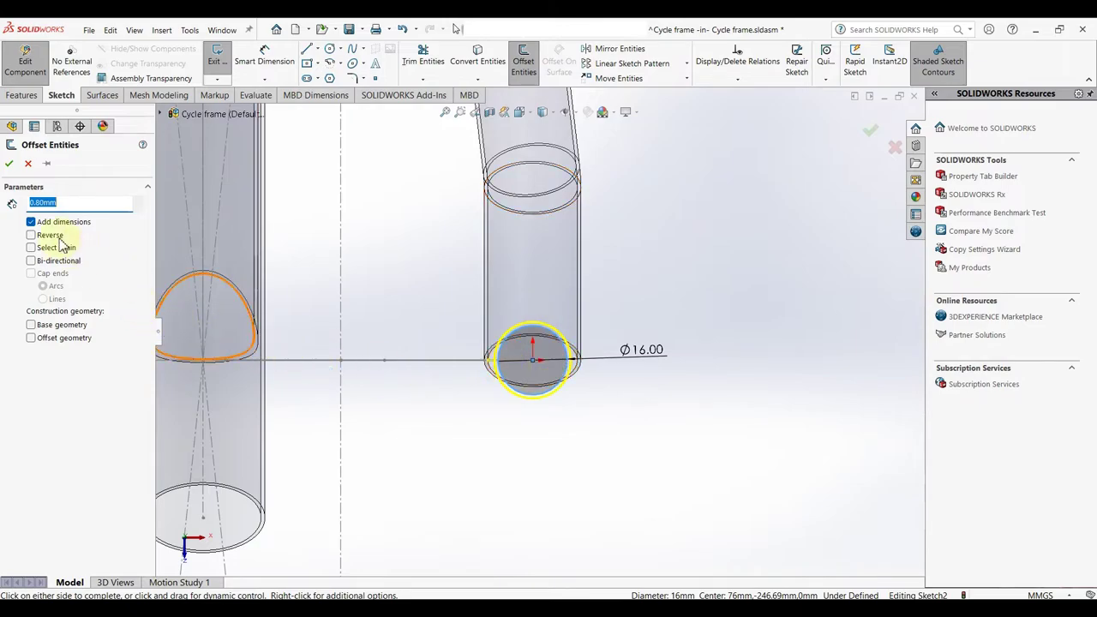
click(10, 165)
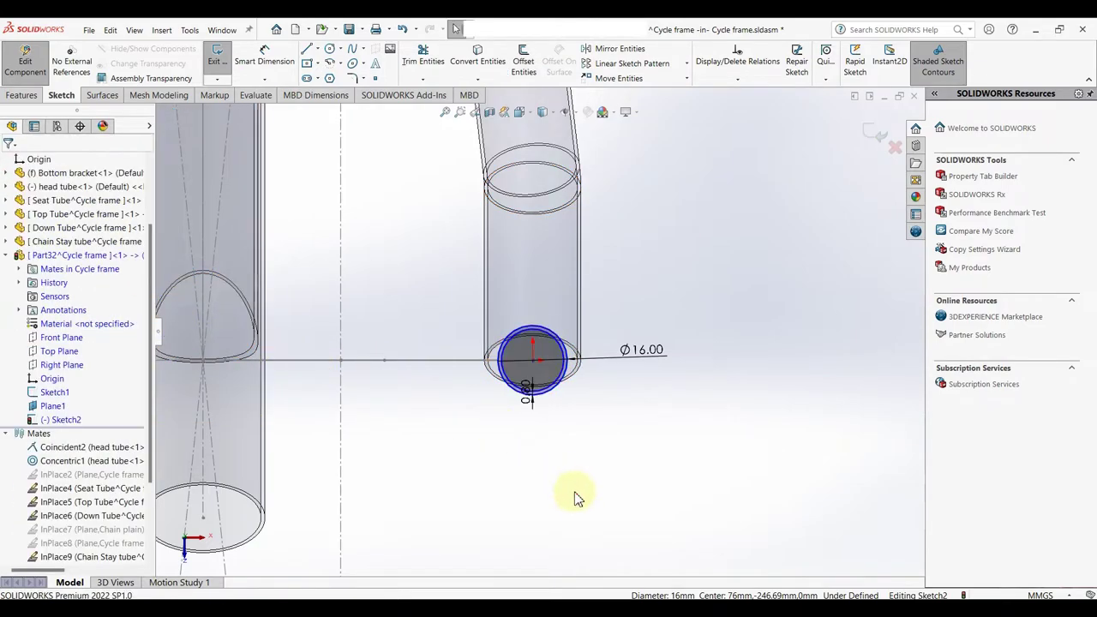
scroll(519, 363, down, 5)
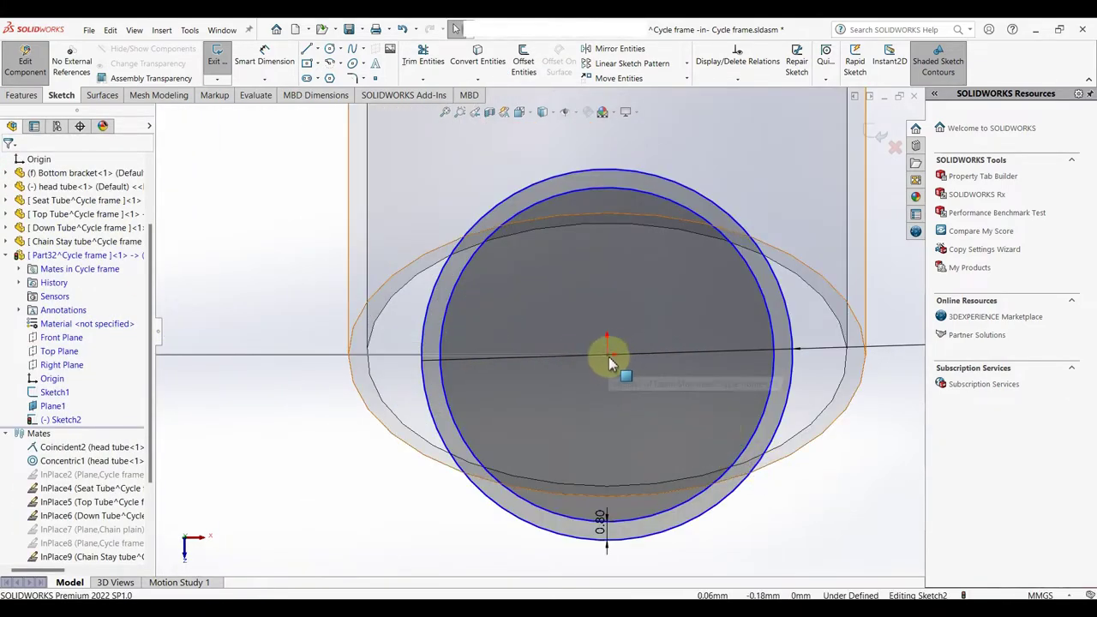
- Make the circles' centre coincident with the seat stay line's lower endpoint
drag(606, 359, 667, 357)
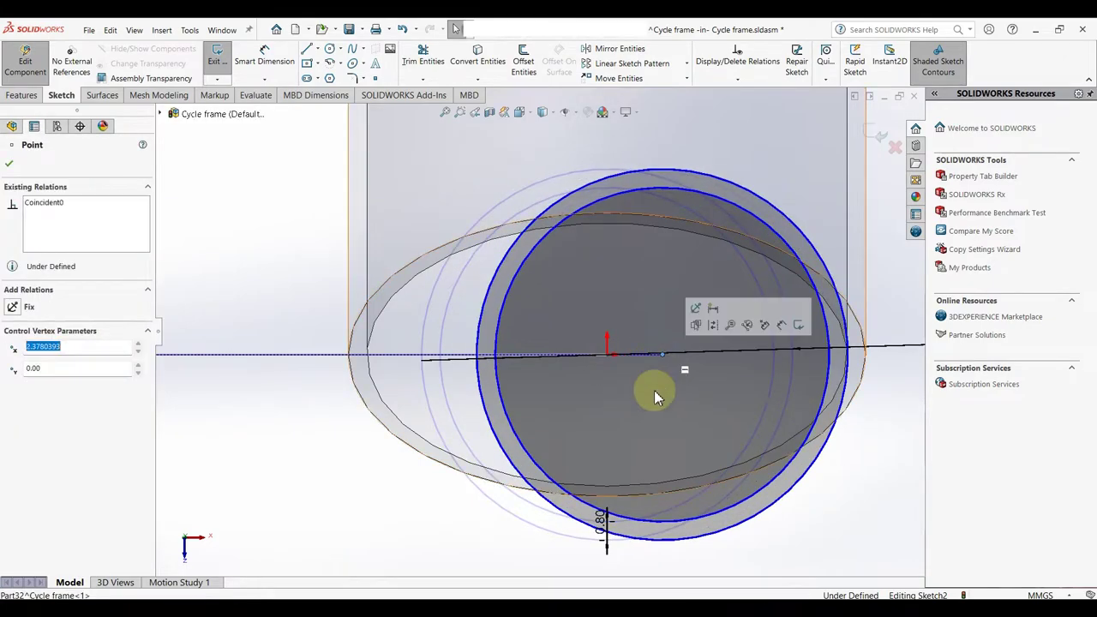
click(667, 359)
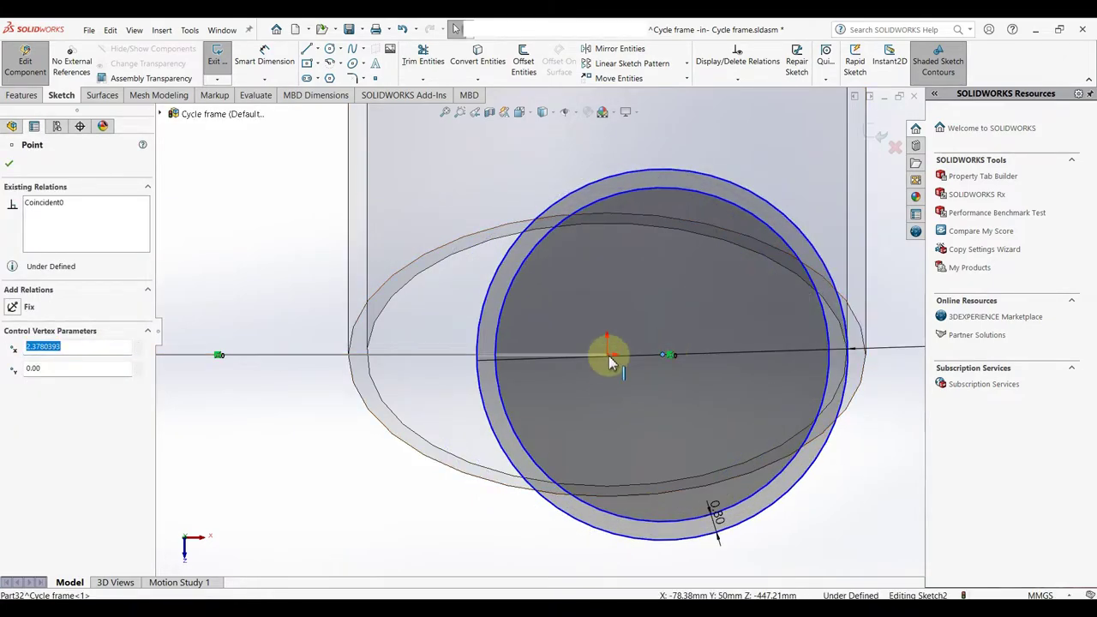
mouse_move(654, 395)
middle_down()
mouse_move(718, 383)
mouse_move(777, 394)
mouse_move(661, 394)
middle_up()
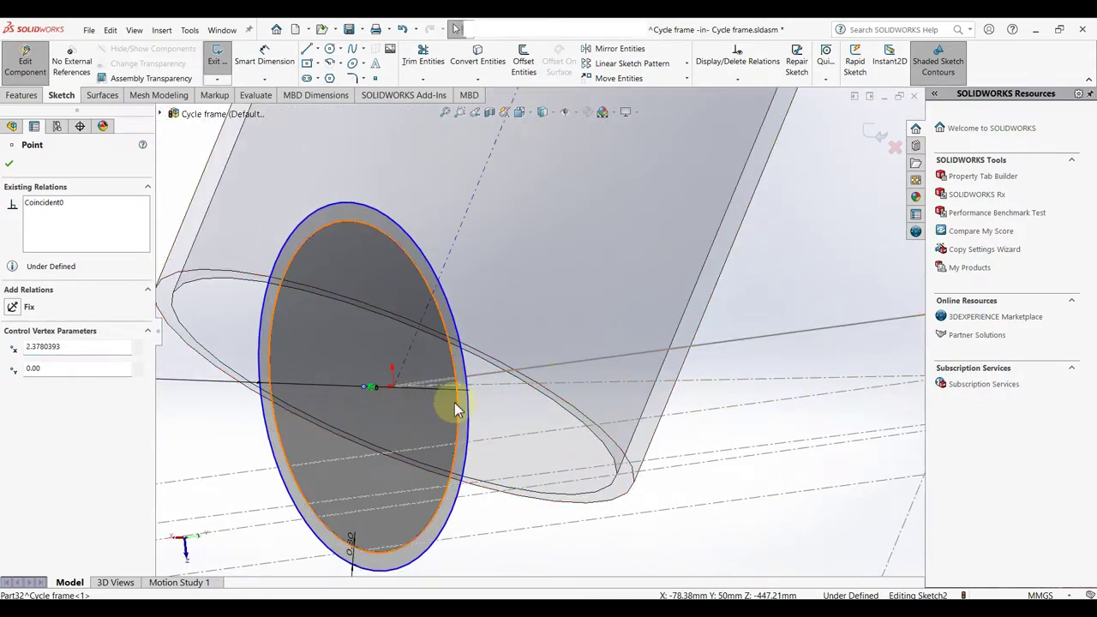
middle_drag(453, 404, 419, 449)
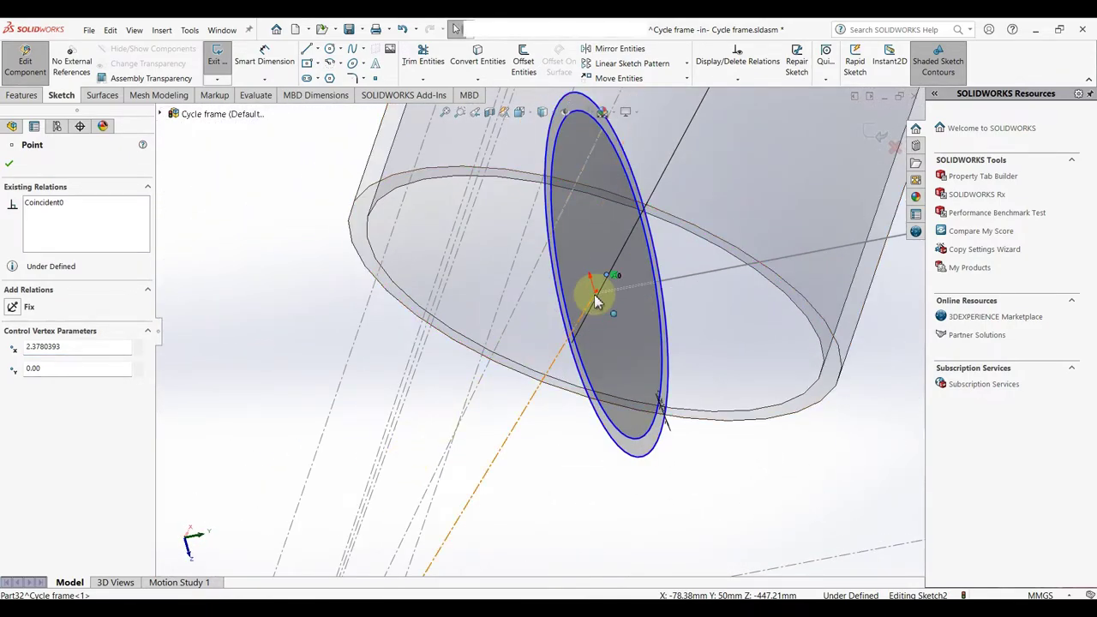
ctrl+click(595, 297)
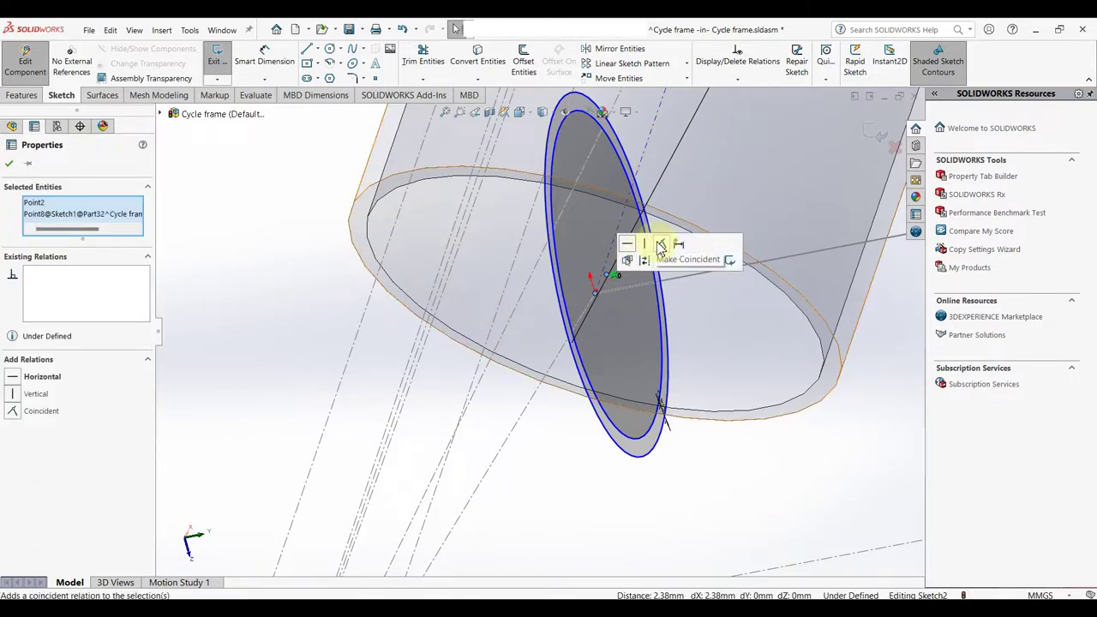
click(661, 245)
click(727, 491)
scroll(720, 499, up, 3)
scroll(611, 470, up, 2)
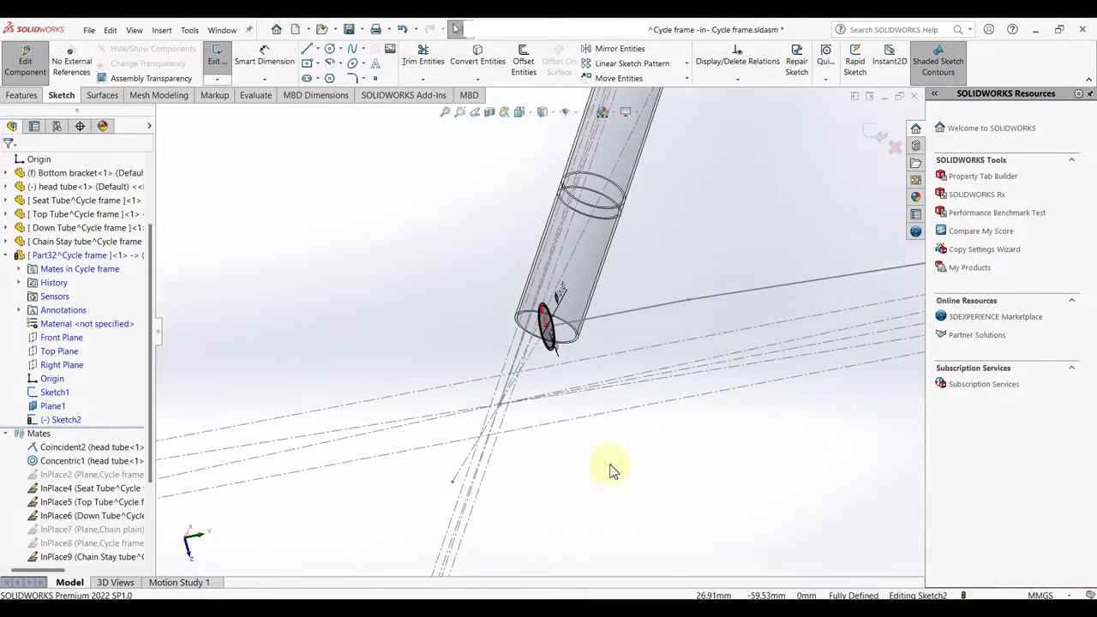
click(22, 95)
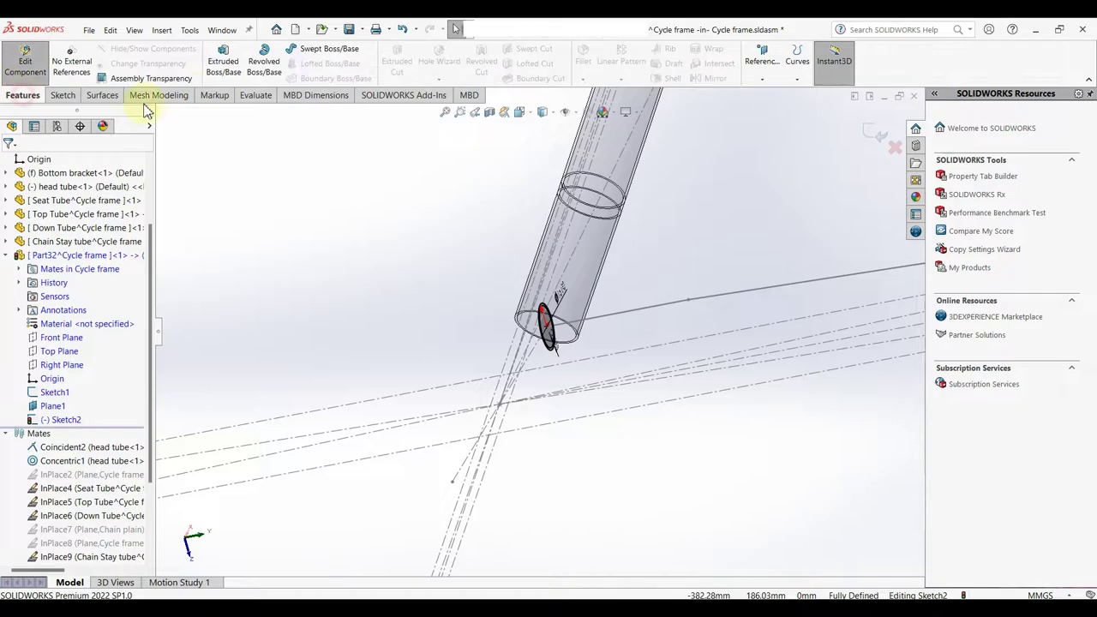
- Sweep the Sketch2 ring profile along the Sketch1 path to create Sweep1, then expand Sweep1 in the tree
click(311, 53)
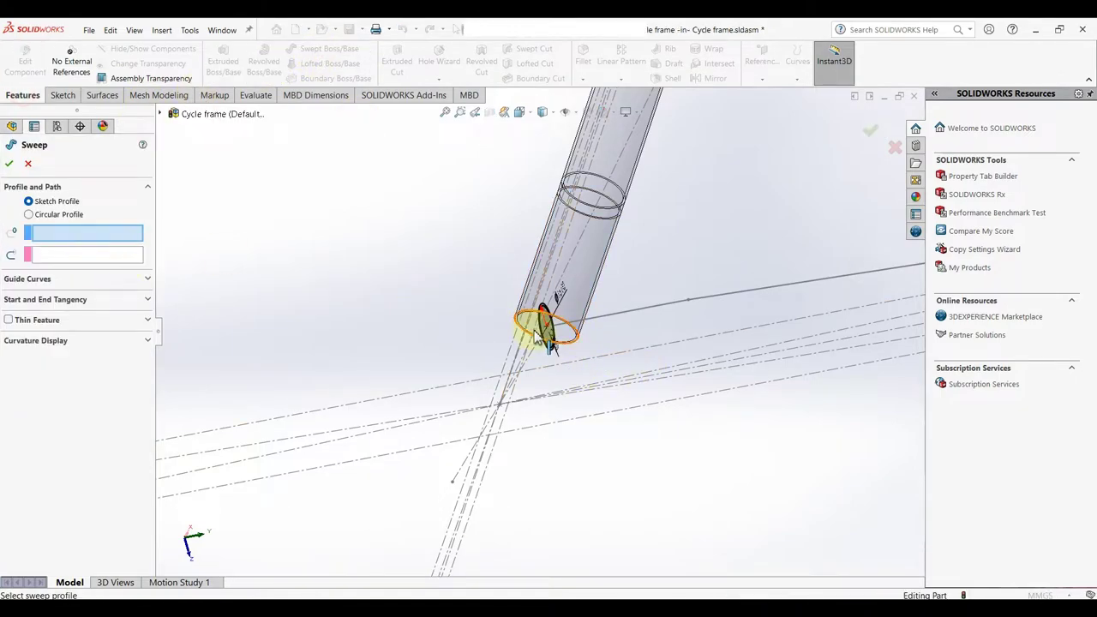
scroll(539, 321, down, 5)
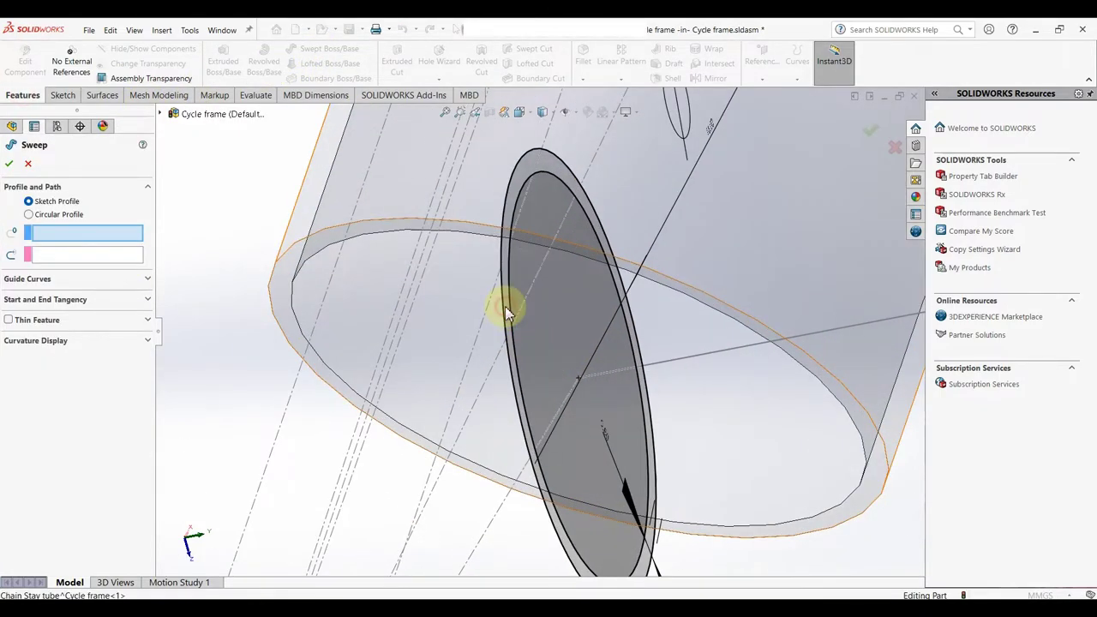
click(505, 308)
click(634, 319)
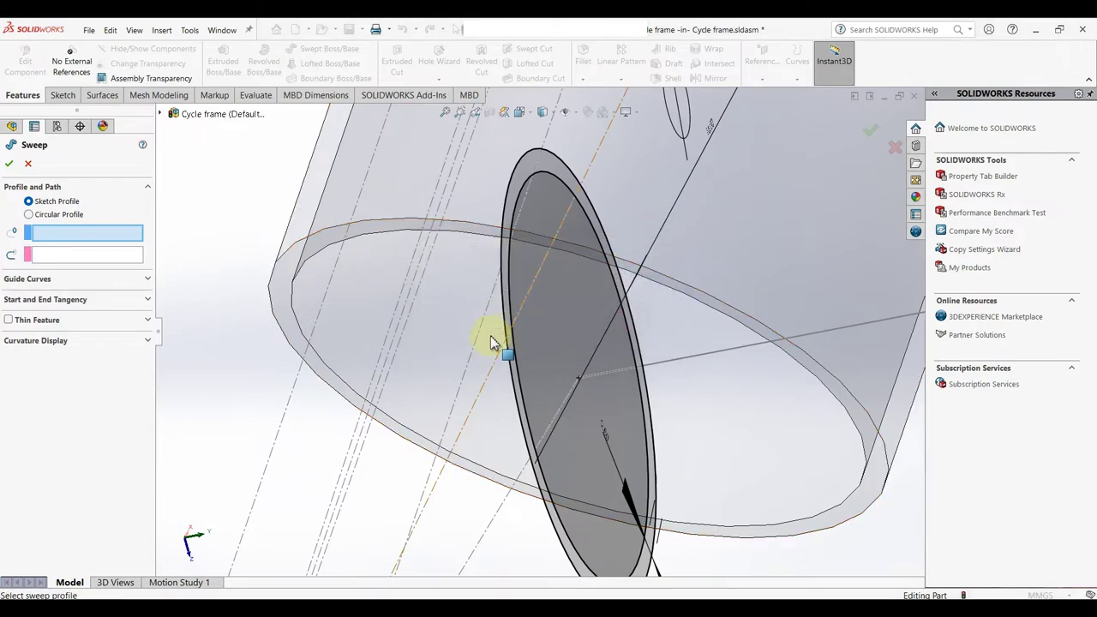
click(507, 350)
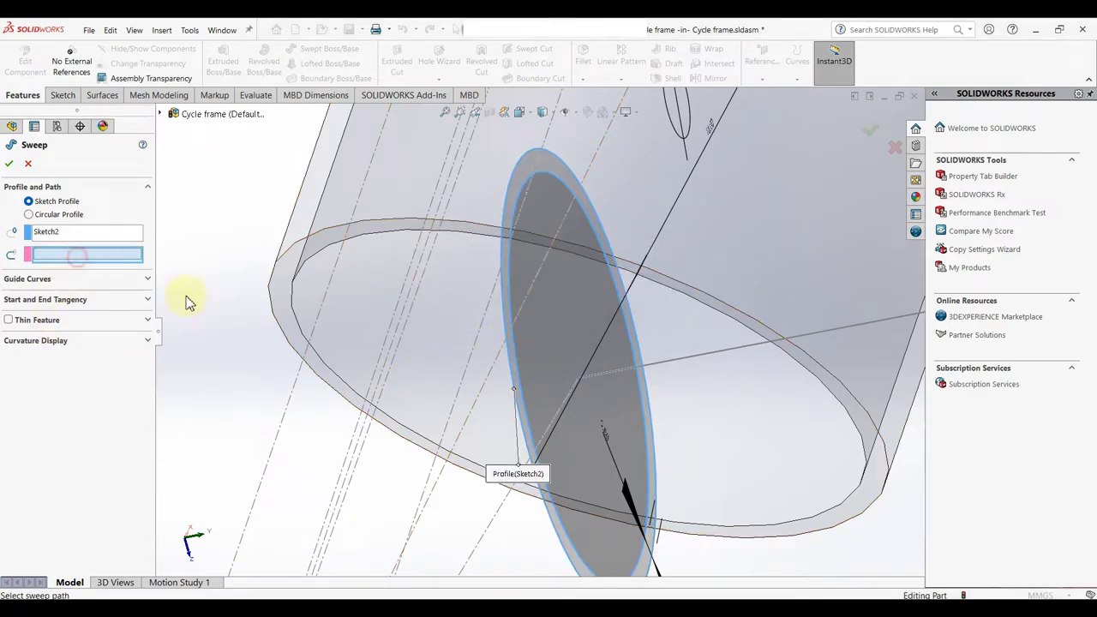
click(674, 361)
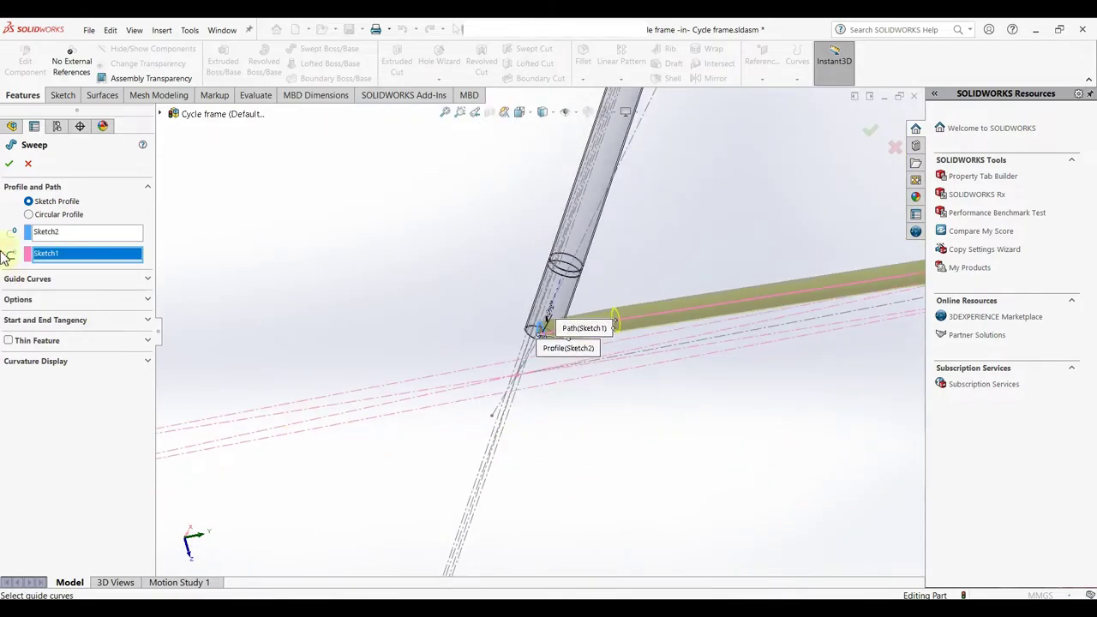
click(10, 163)
scroll(716, 476, up, 5)
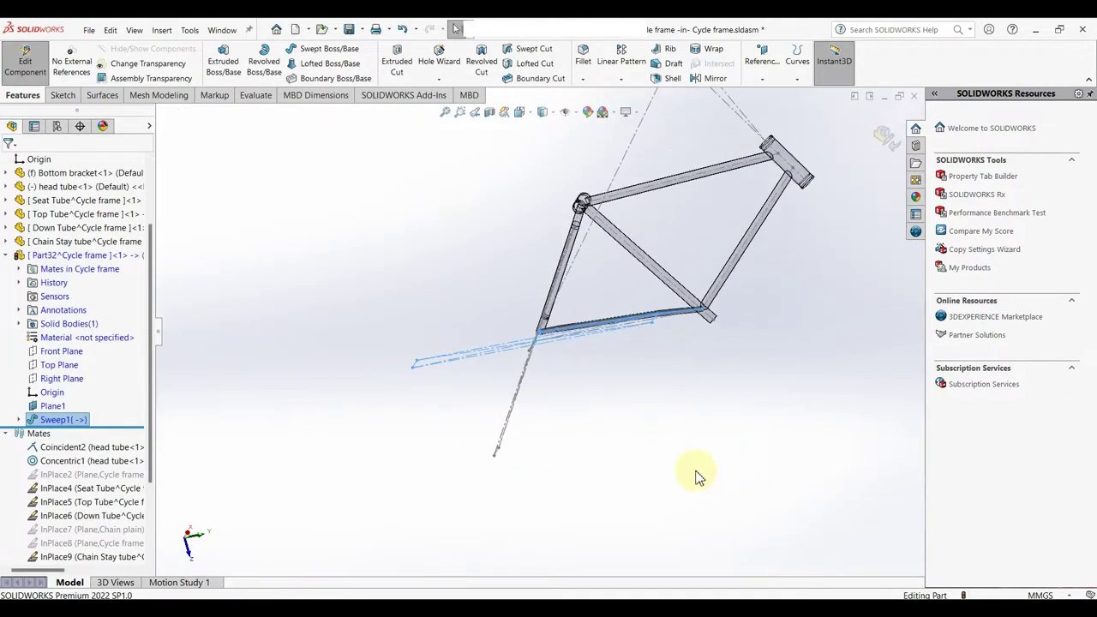
mouse_move(689, 463)
middle_down()
mouse_move(726, 387)
mouse_move(817, 552)
mouse_move(735, 423)
mouse_move(698, 558)
mouse_move(674, 588)
mouse_move(695, 507)
middle_up()
scroll(668, 346, down, 3)
click(433, 378)
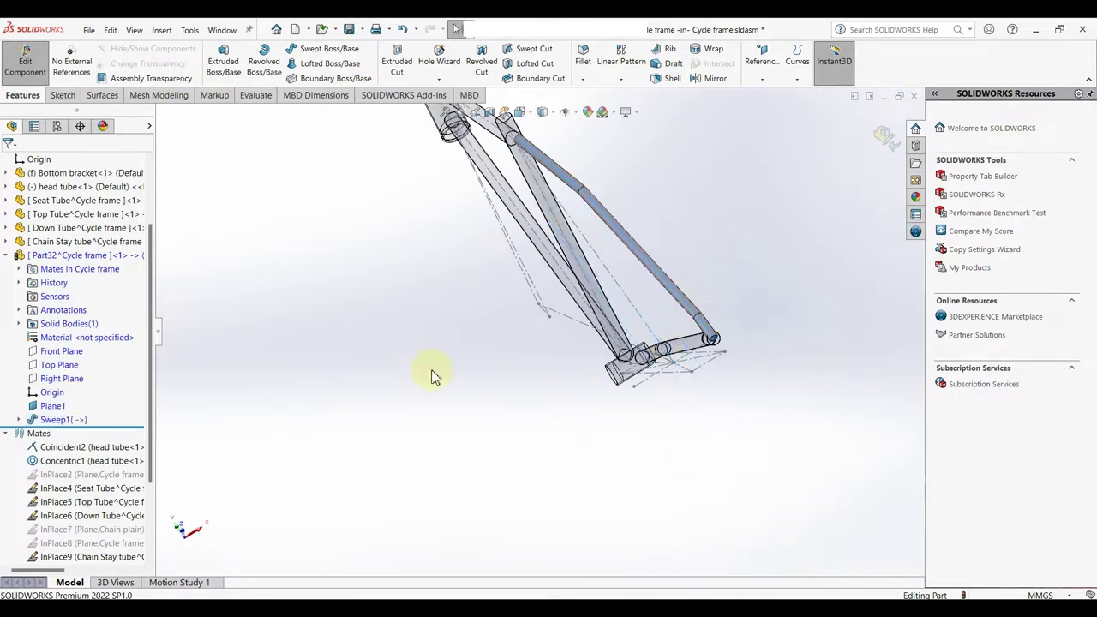
click(18, 420)
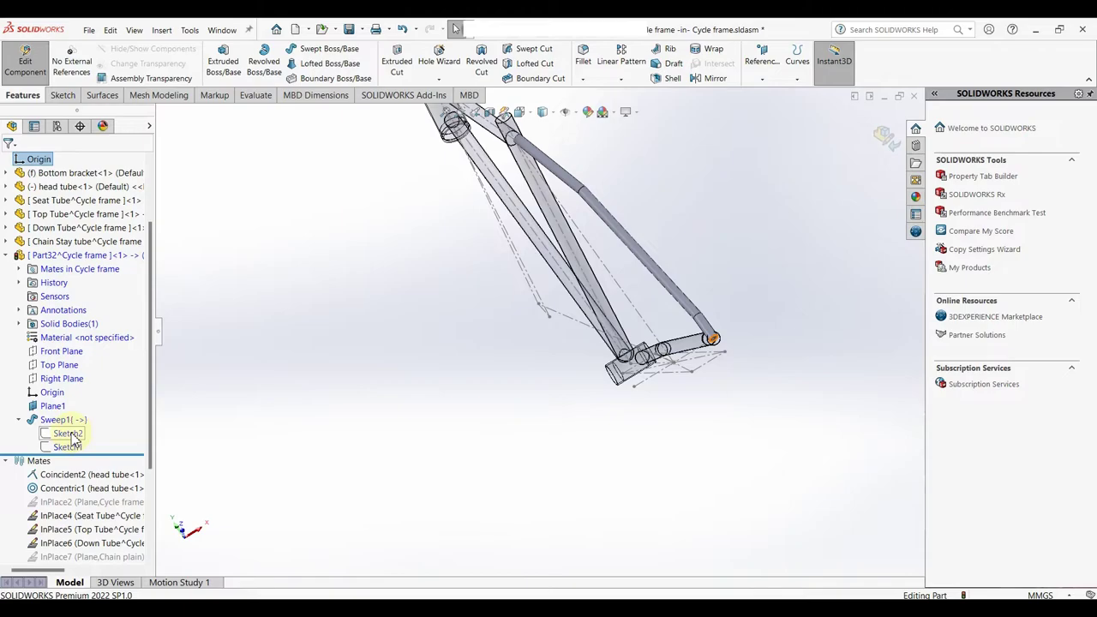
- Fillet the upper and lower bends of the seat stay path Sketch1 at R40, then exit the sketch
click(68, 447)
click(78, 410)
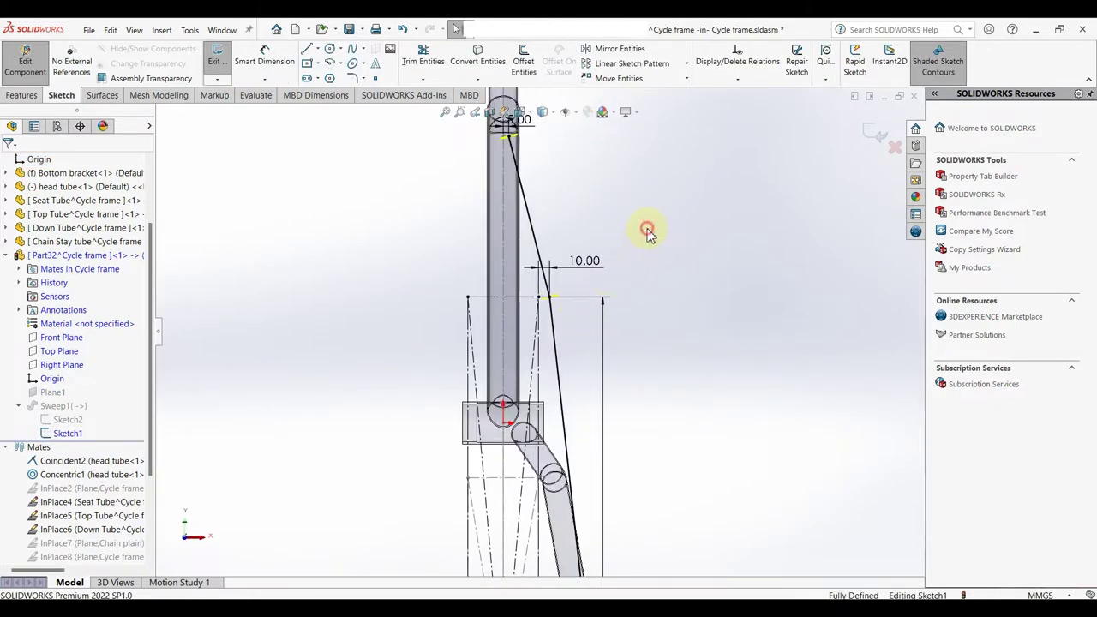
click(348, 78)
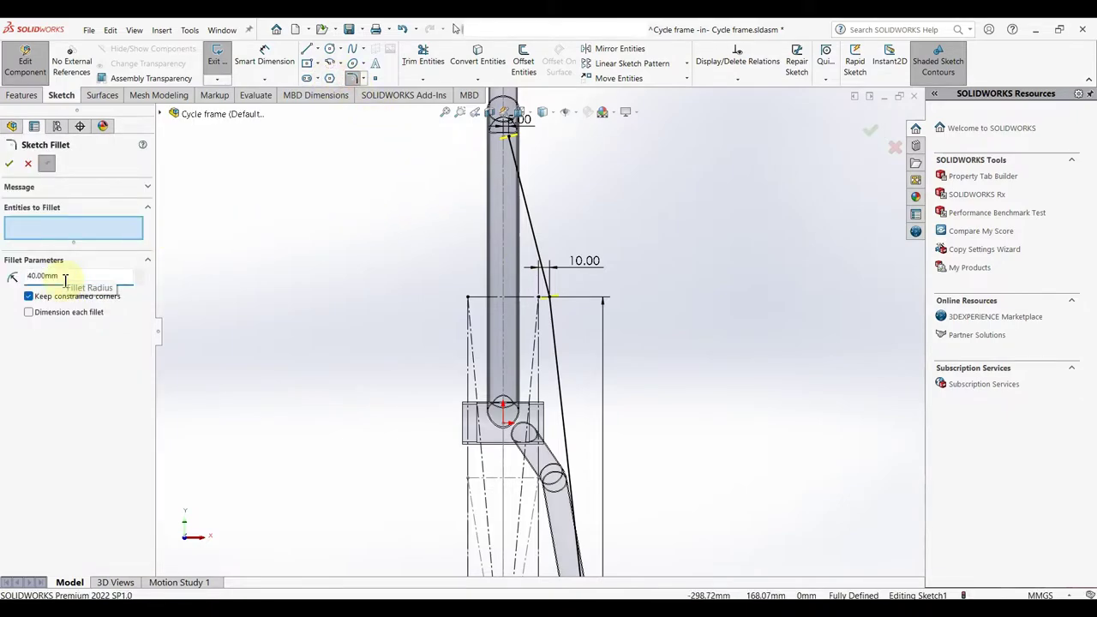
scroll(590, 309, down, 5)
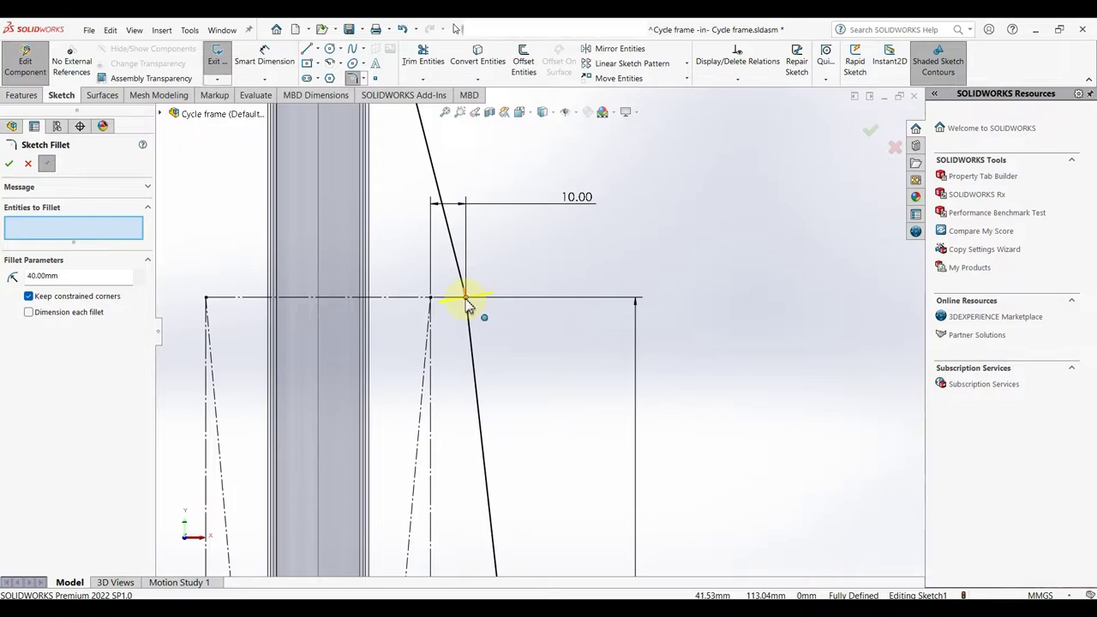
click(466, 299)
scroll(510, 502, up, 5)
scroll(527, 523, down, 2)
scroll(553, 524, up, 2)
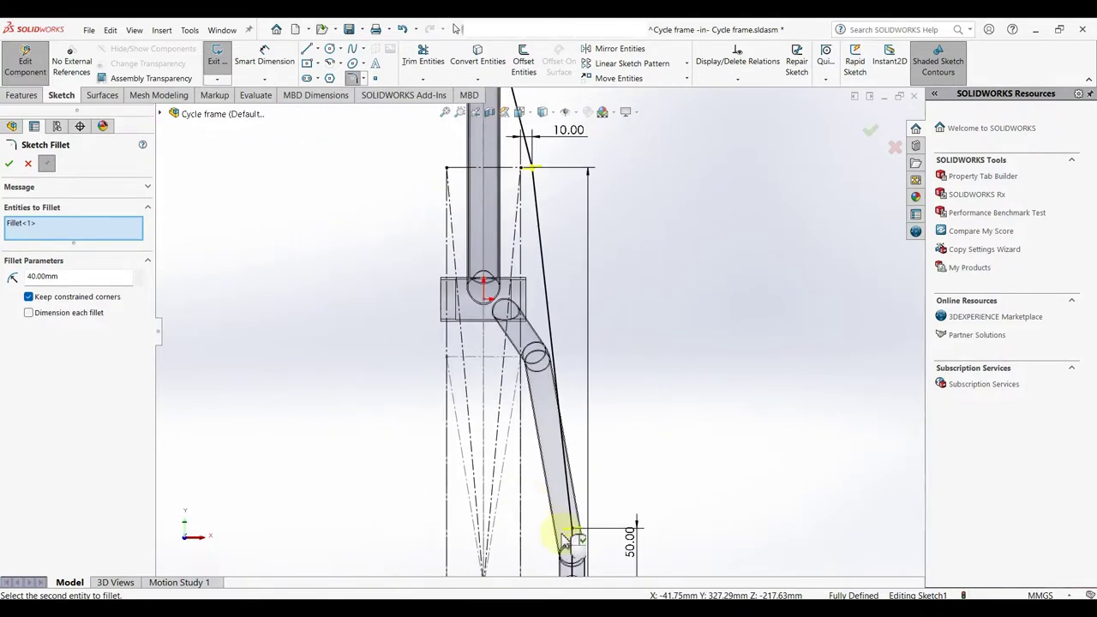
scroll(565, 541, down, 3)
click(588, 442)
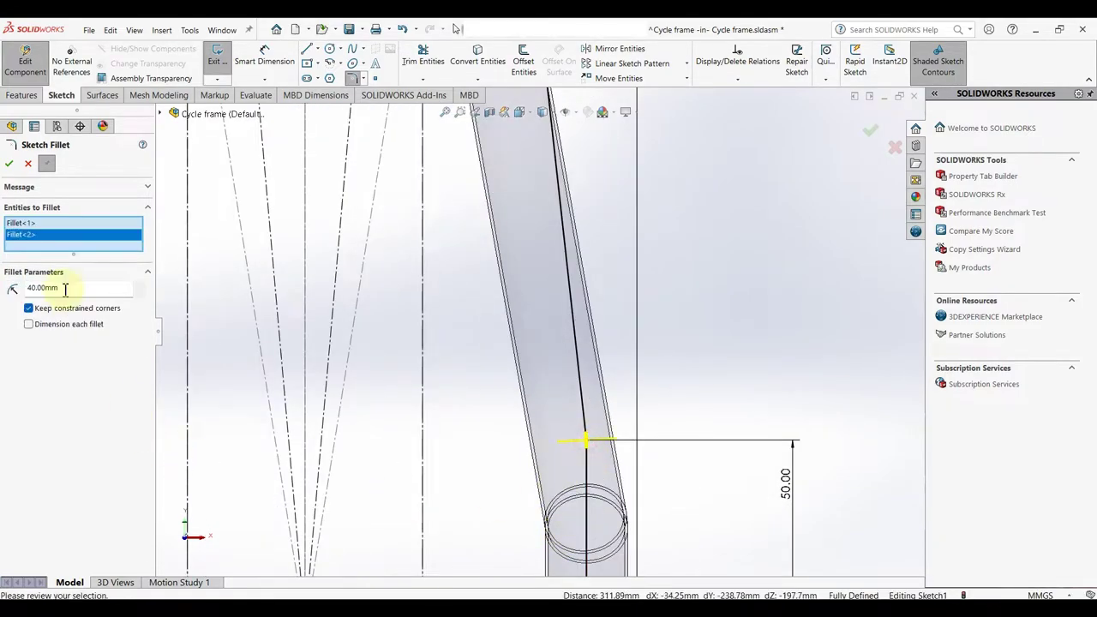
click(10, 165)
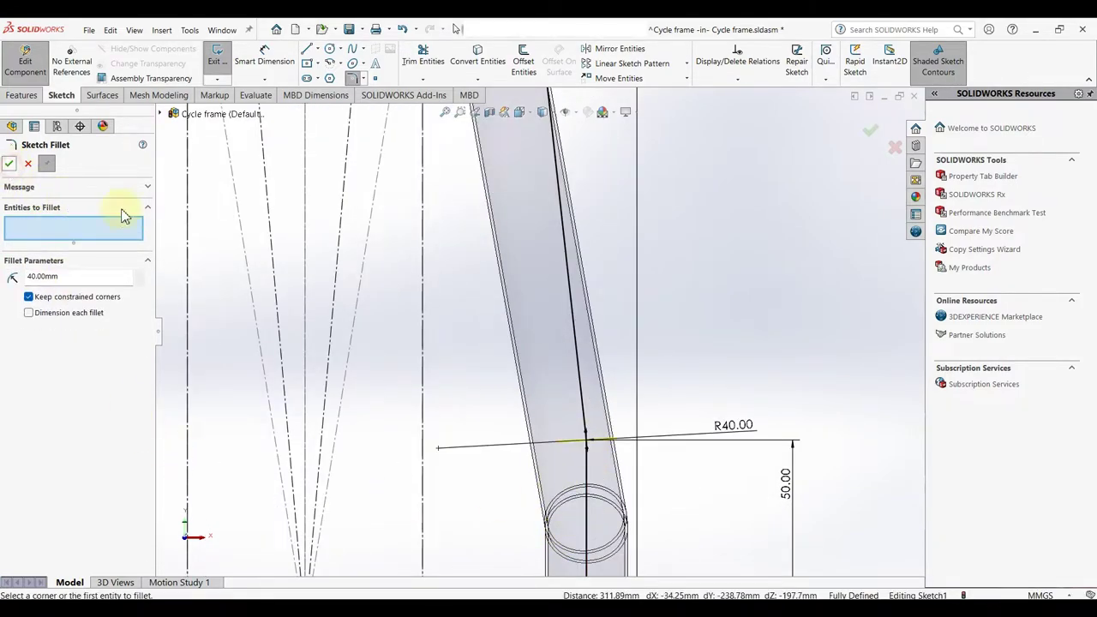
click(870, 134)
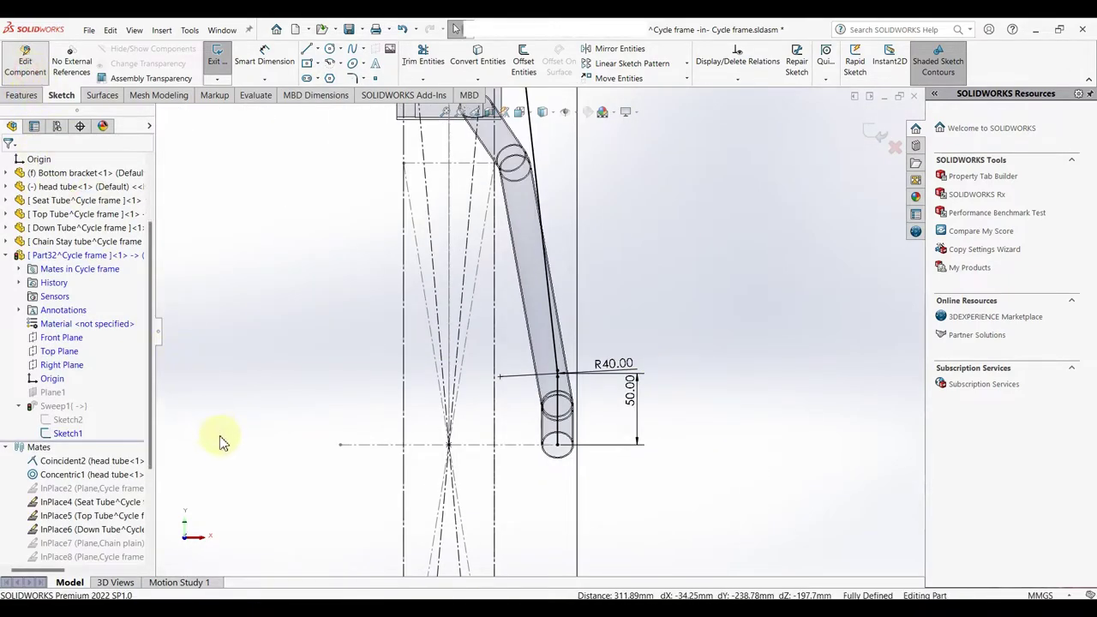
right_click(69, 255)
click(129, 591)
text(Seat Stay Tube)
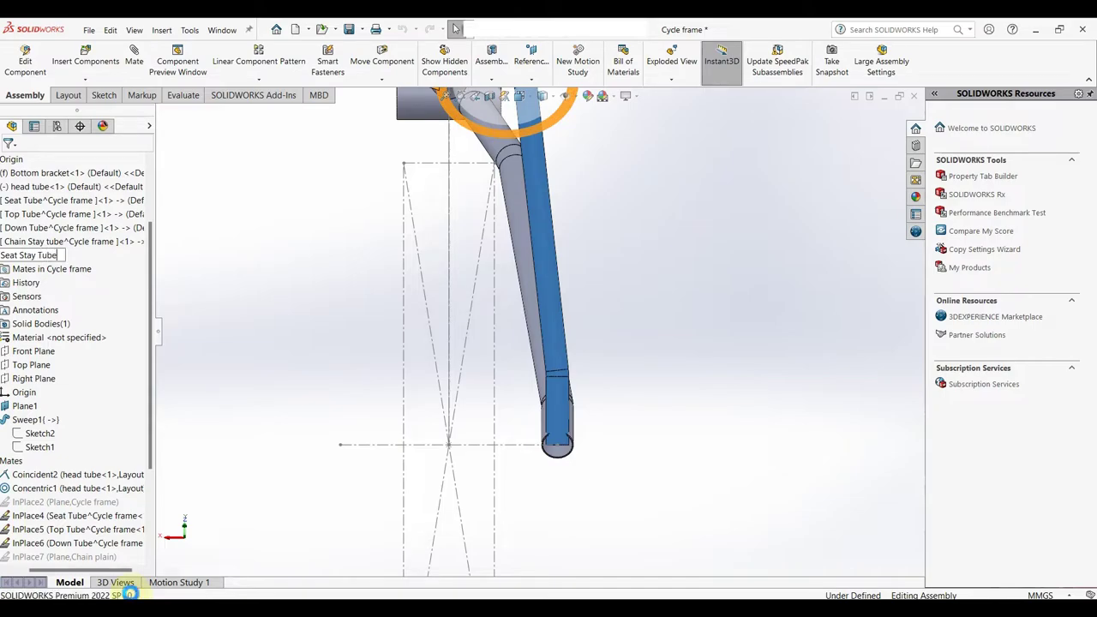
key(Return)
mouse_move(487, 459)
middle_down()
mouse_move(502, 387)
mouse_move(569, 295)
middle_up()
scroll(593, 361, down, 3)
click(558, 250)
scroll(515, 274, up, 3)
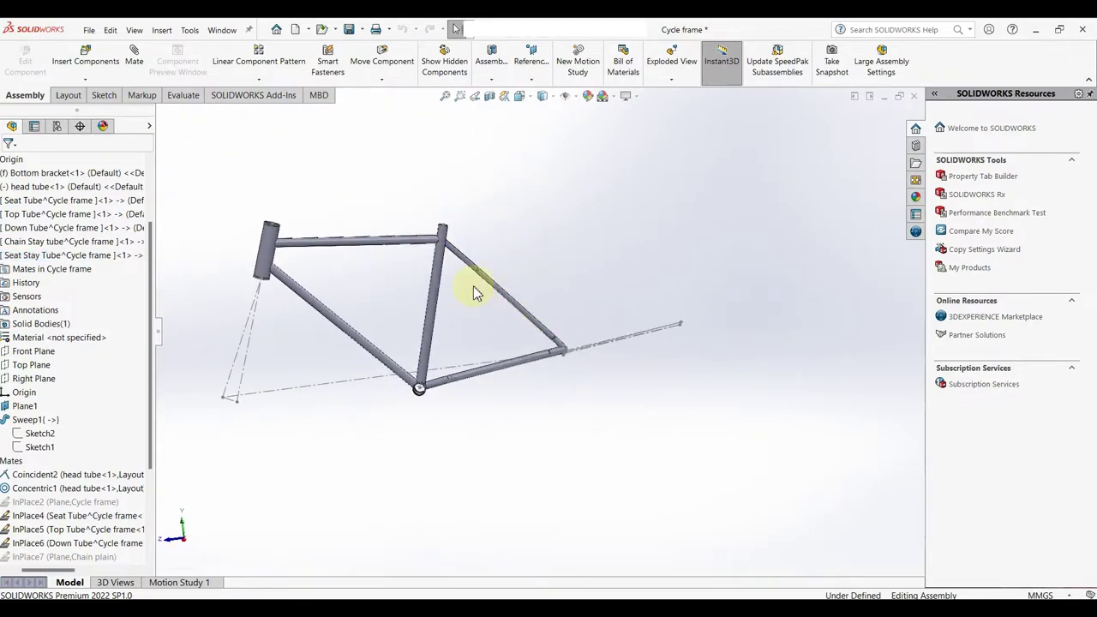
mouse_move(478, 289)
middle_down()
mouse_move(424, 363)
mouse_move(454, 352)
mouse_move(431, 387)
mouse_move(455, 372)
middle_up()
scroll(488, 286, down, 2)
scroll(563, 283, down, 1)
middle_drag(564, 283, 485, 326)
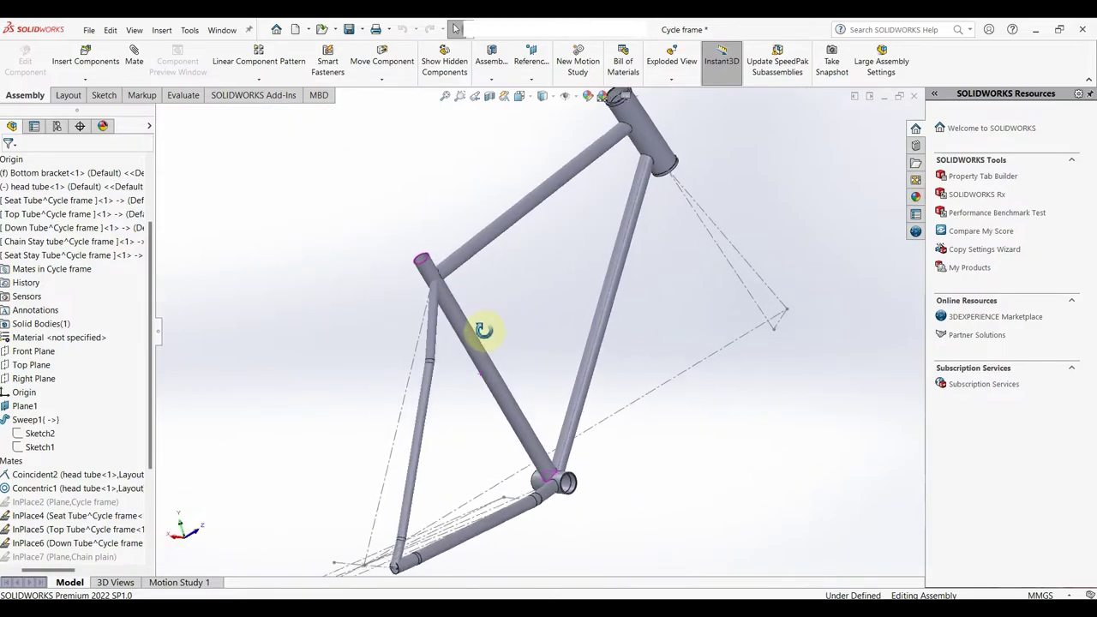
scroll(35, 515, up, 3)
drag(57, 570, 39, 570)
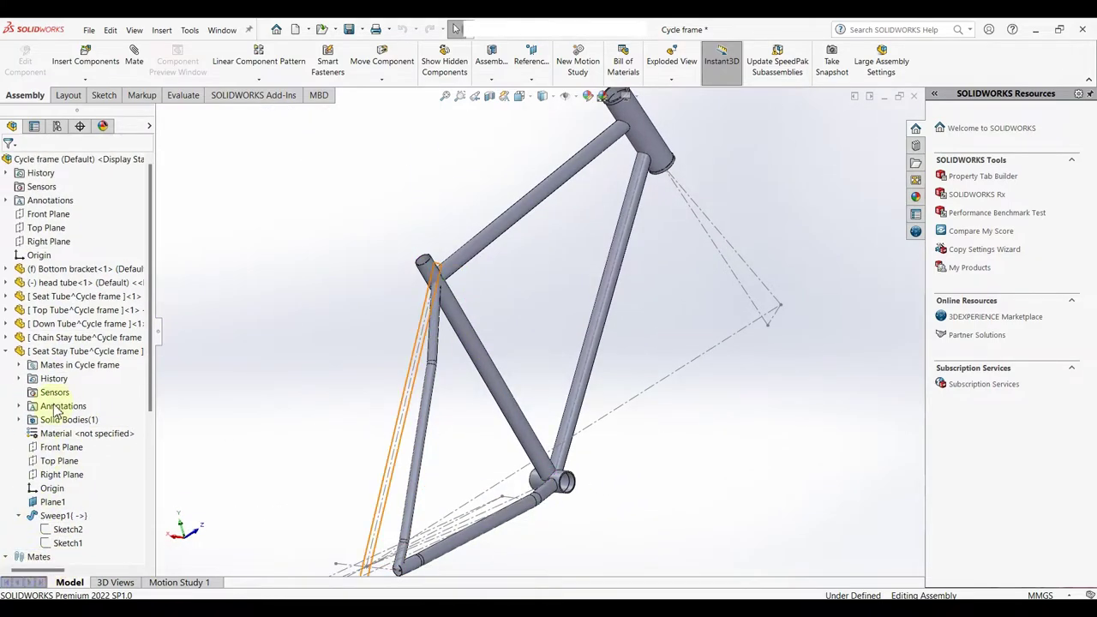
- Edit the Seat Stay Tube in place and cut a Seat Tube cavity, keeping only Body 1
right_click(94, 351)
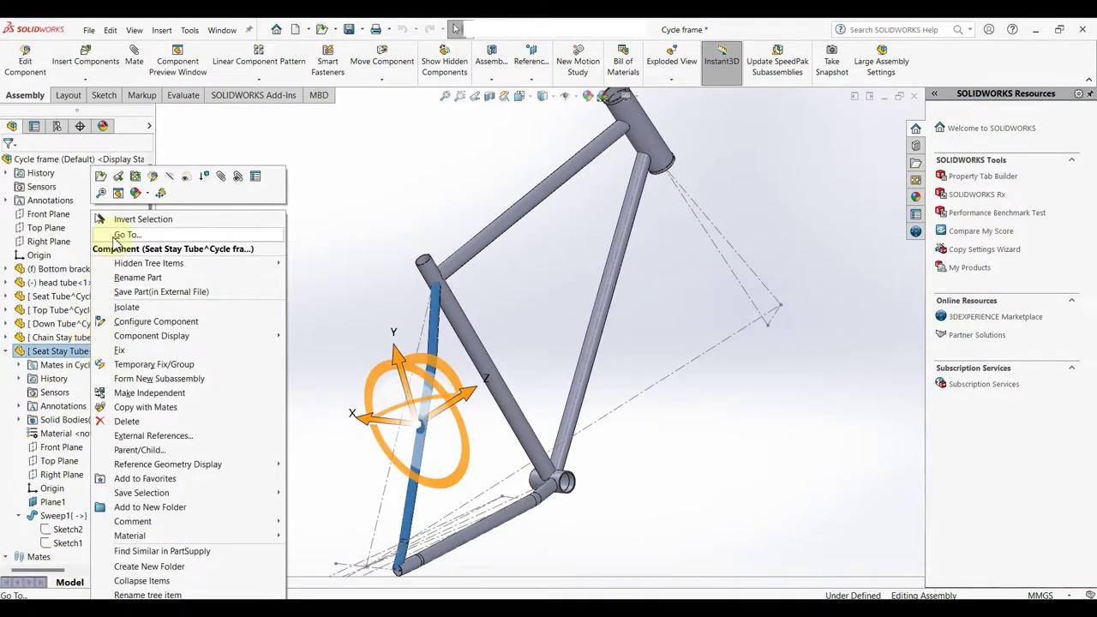
click(155, 180)
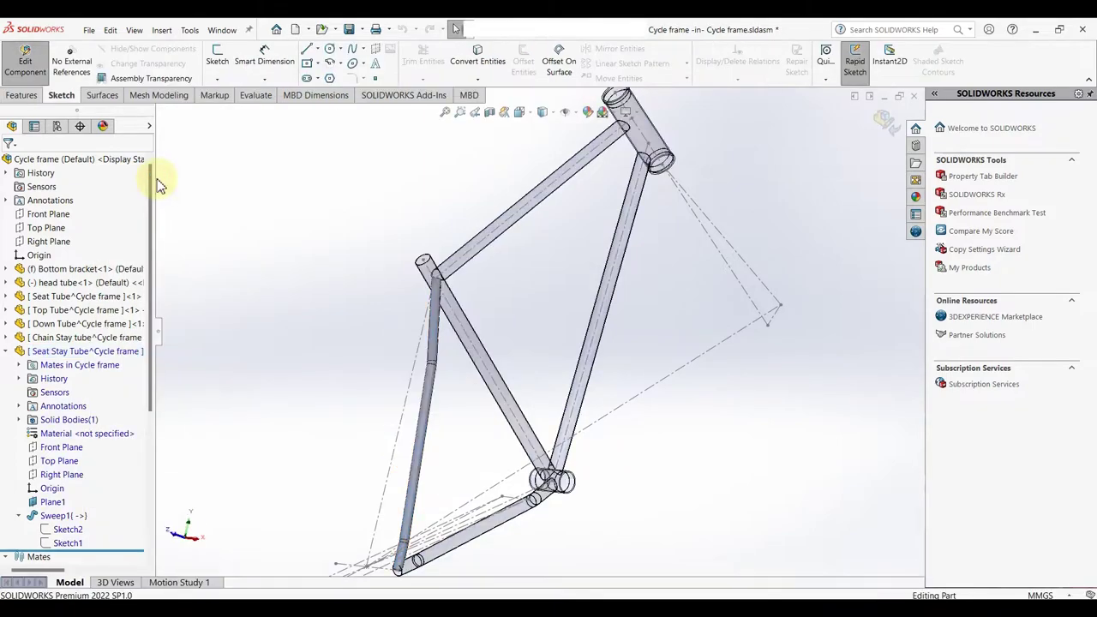
click(163, 31)
mouse_move(183, 79)
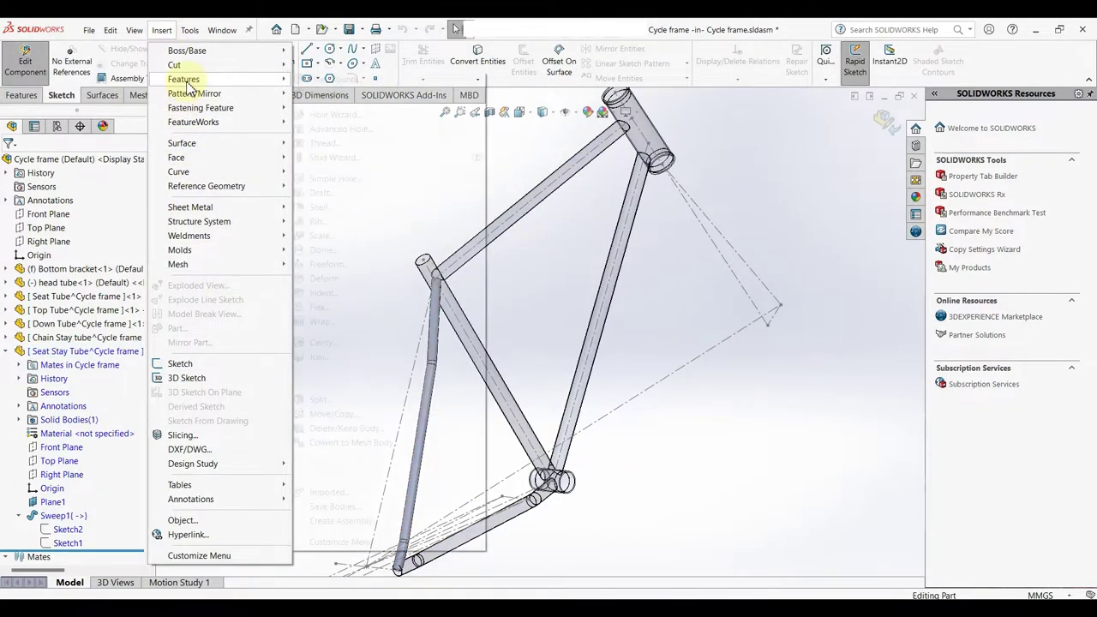
click(336, 343)
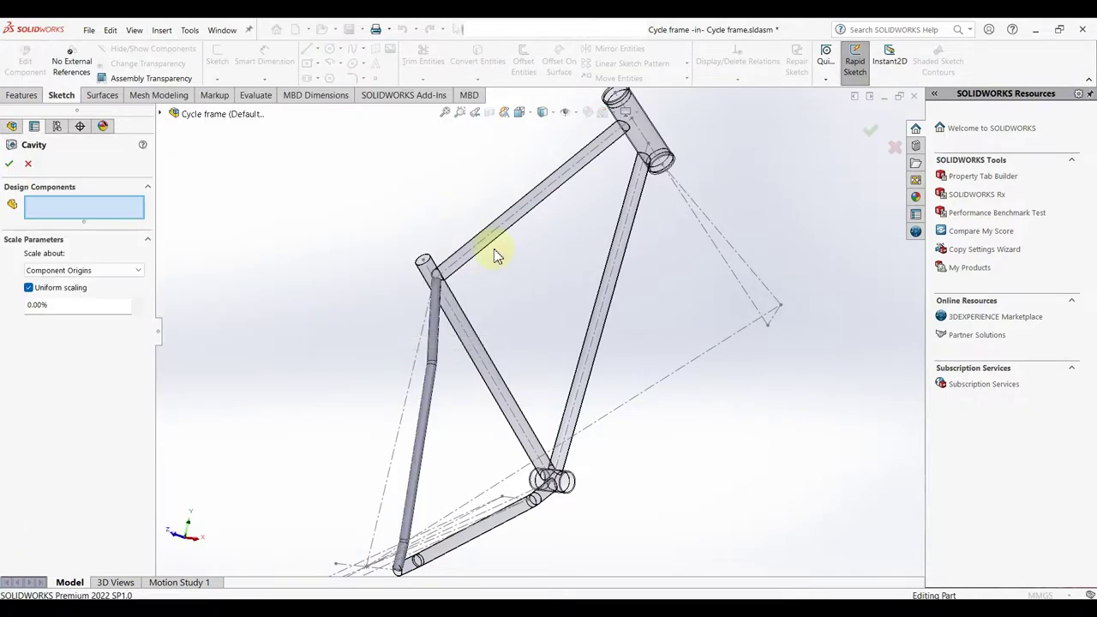
click(428, 281)
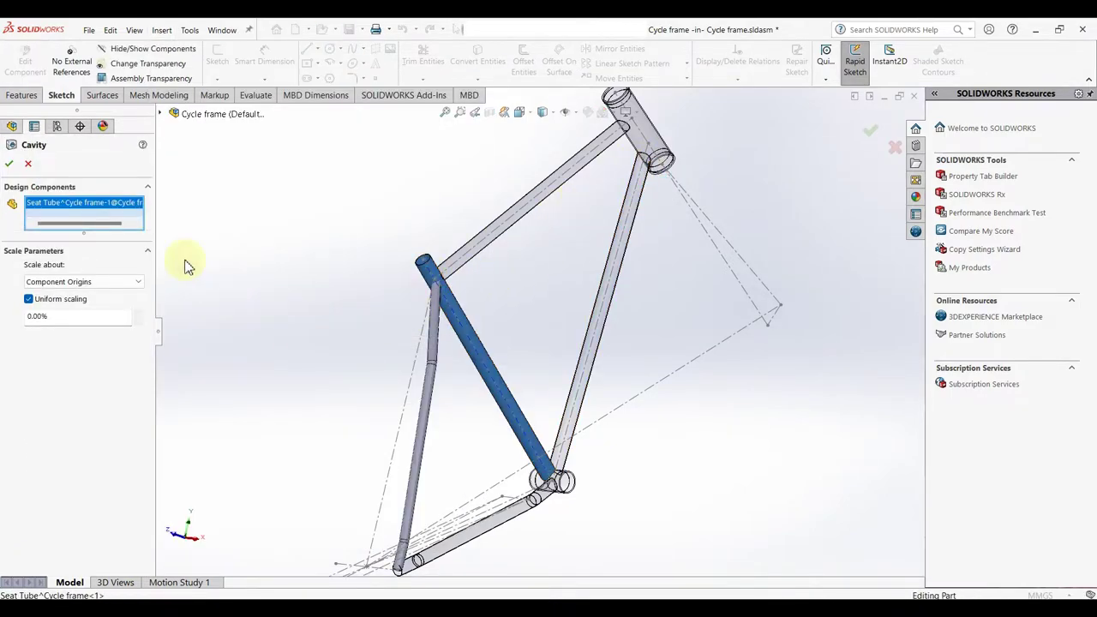
click(7, 166)
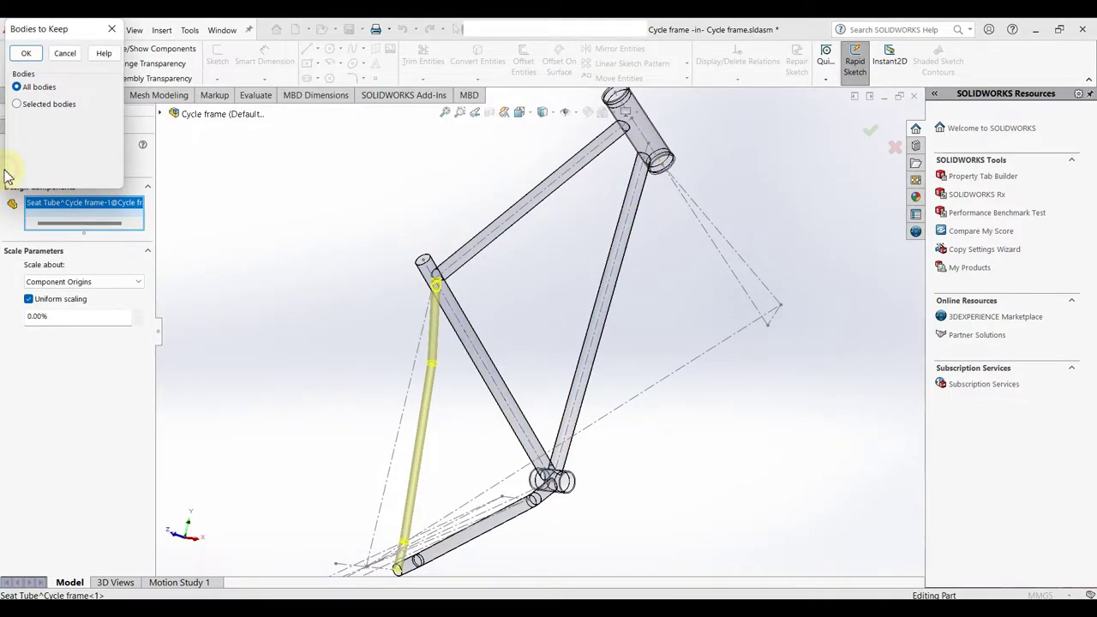
click(37, 106)
click(15, 126)
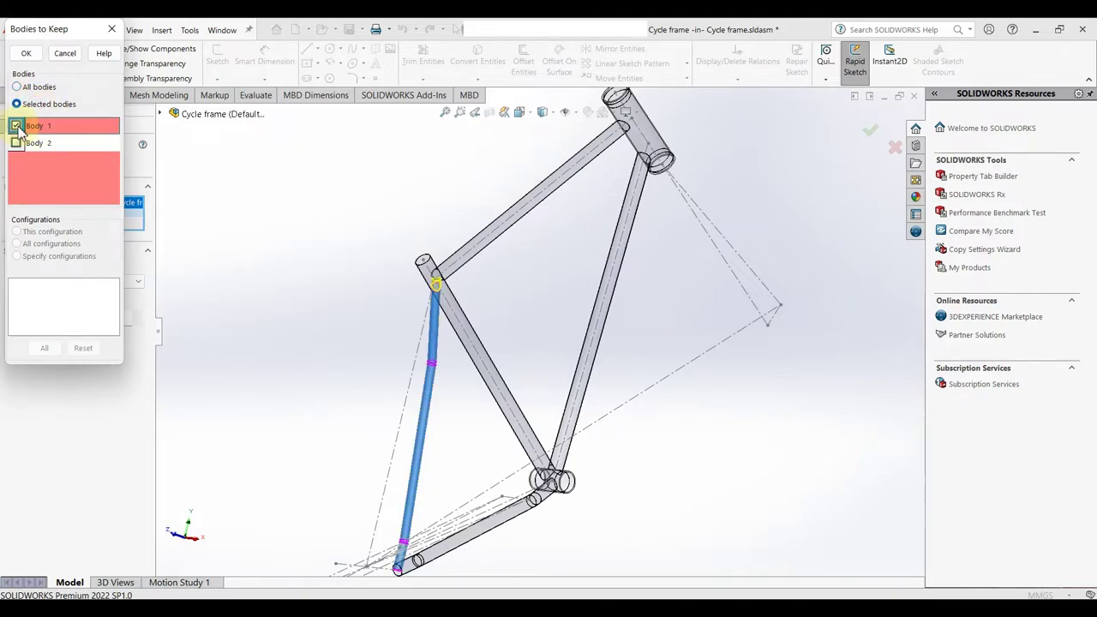
click(17, 54)
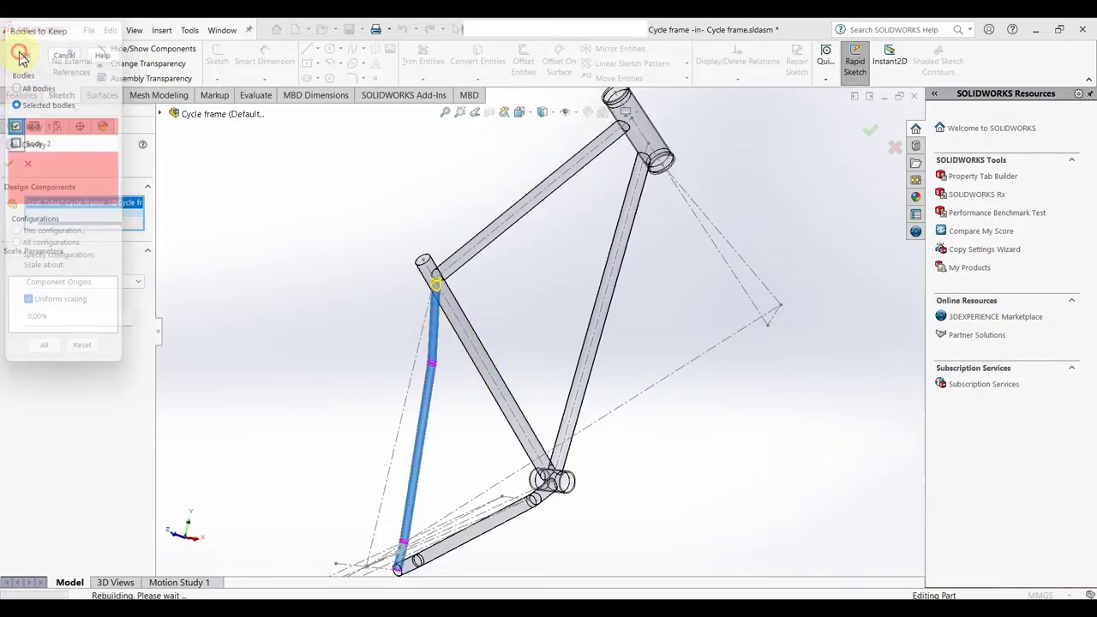
- Return to the Cycle frame assembly and reorient the view to show the whole frame
middle_drag(504, 407, 465, 360)
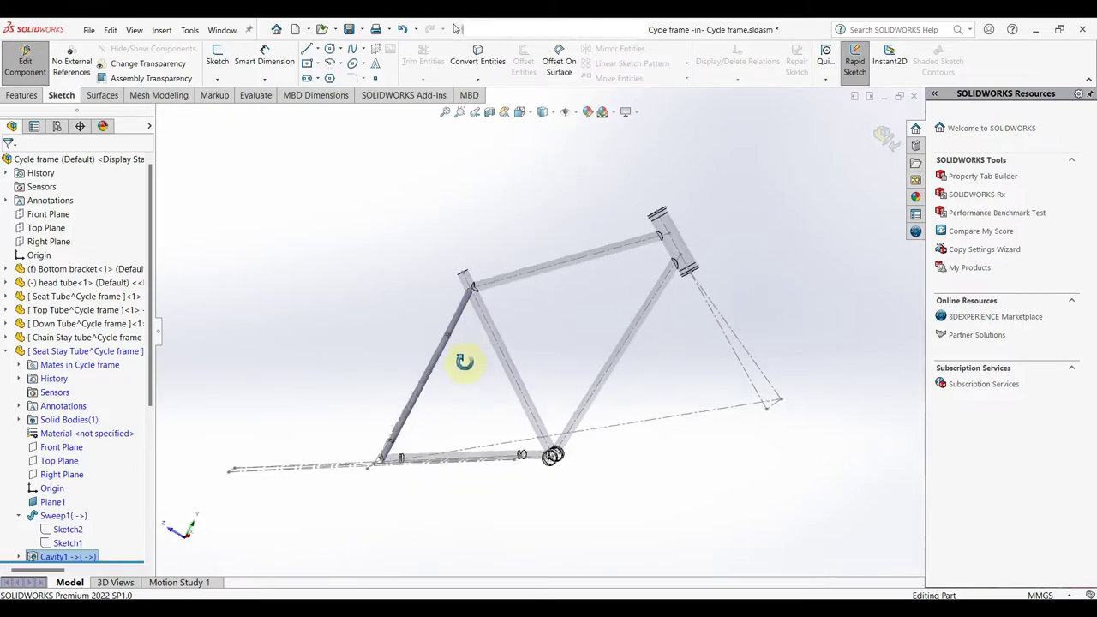
click(883, 137)
scroll(502, 446, up, 3)
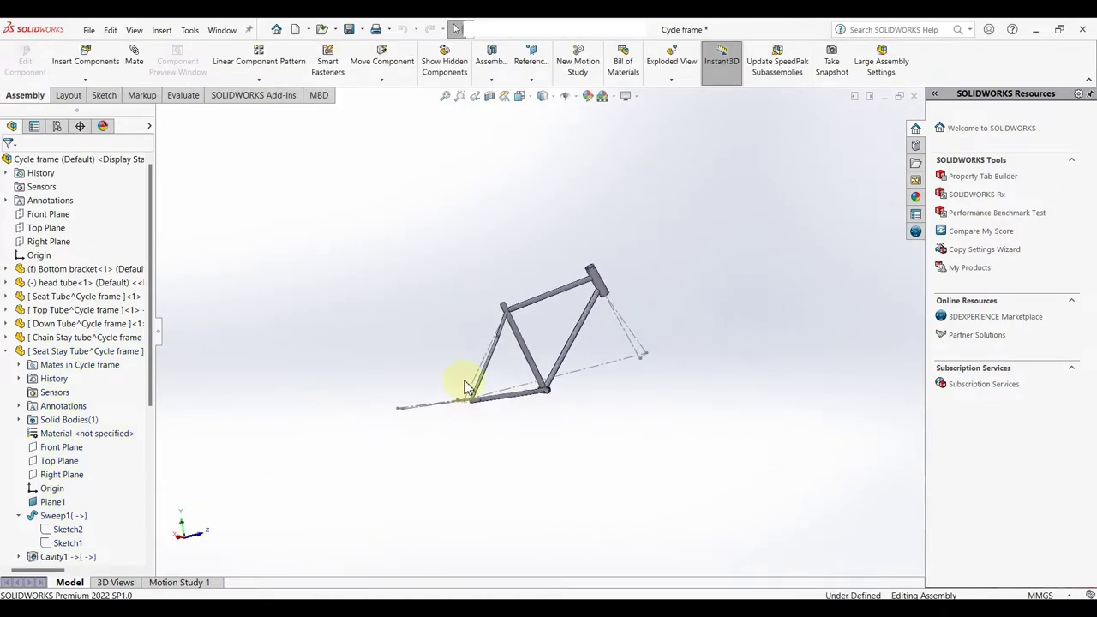
scroll(465, 385, down, 4)
middle_drag(449, 343, 489, 348)
mouse_move(577, 326)
middle_down()
mouse_move(589, 404)
mouse_move(632, 392)
mouse_move(612, 331)
mouse_move(630, 317)
mouse_move(583, 375)
mouse_move(629, 387)
middle_up()
scroll(706, 431, down, 3)
scroll(648, 421, up, 2)
scroll(648, 421, up, 3)
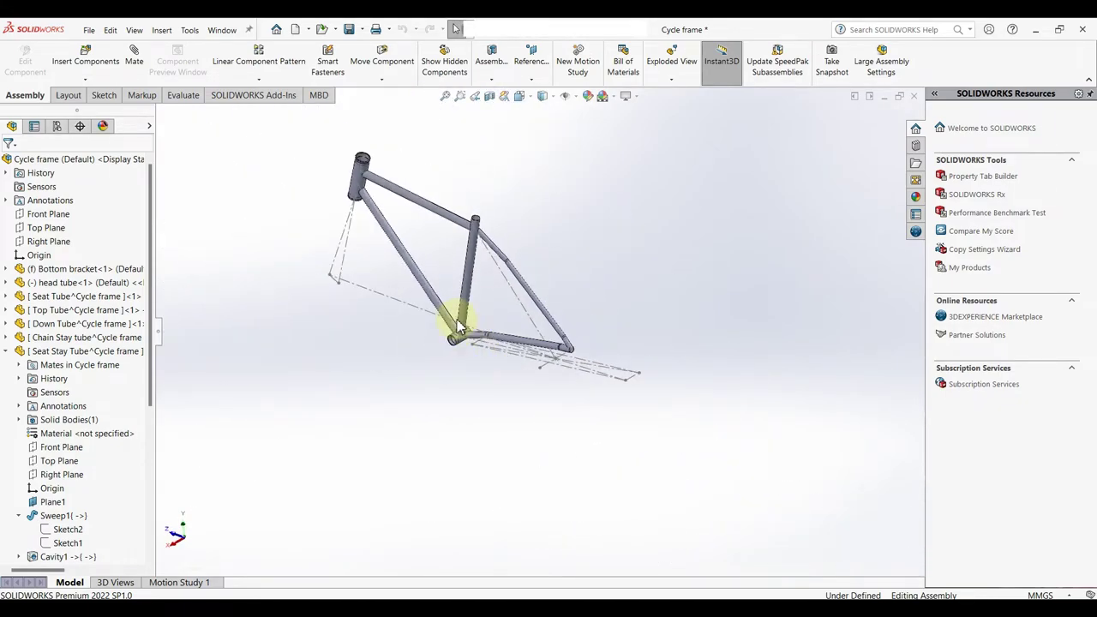
middle_drag(453, 318, 441, 276)
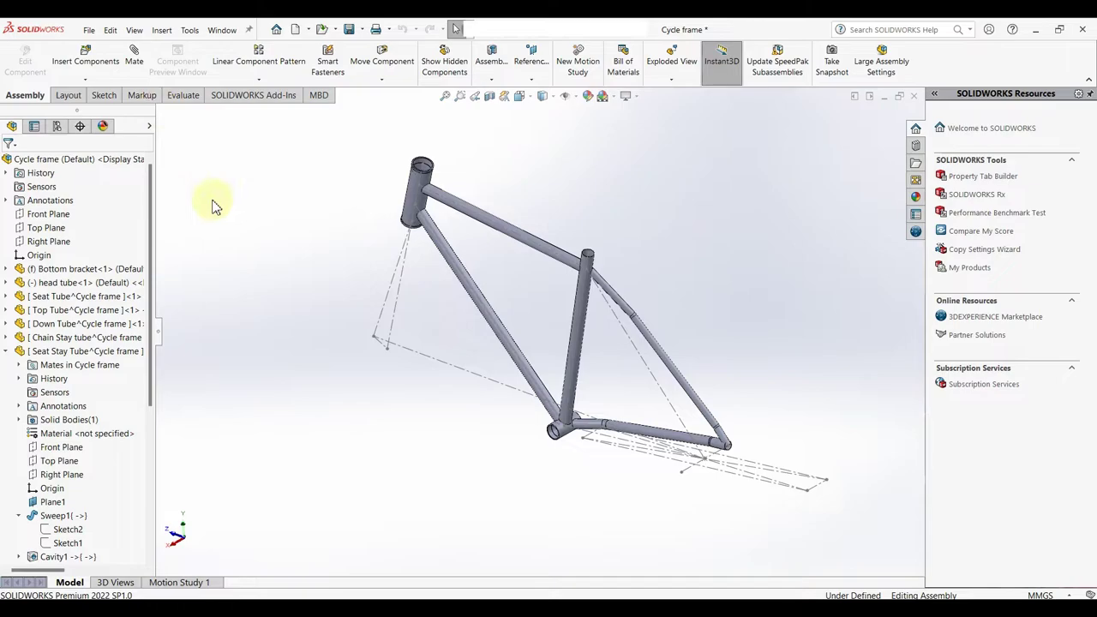
- Create a new part and start a sketch on its Right Plane
click(89, 30)
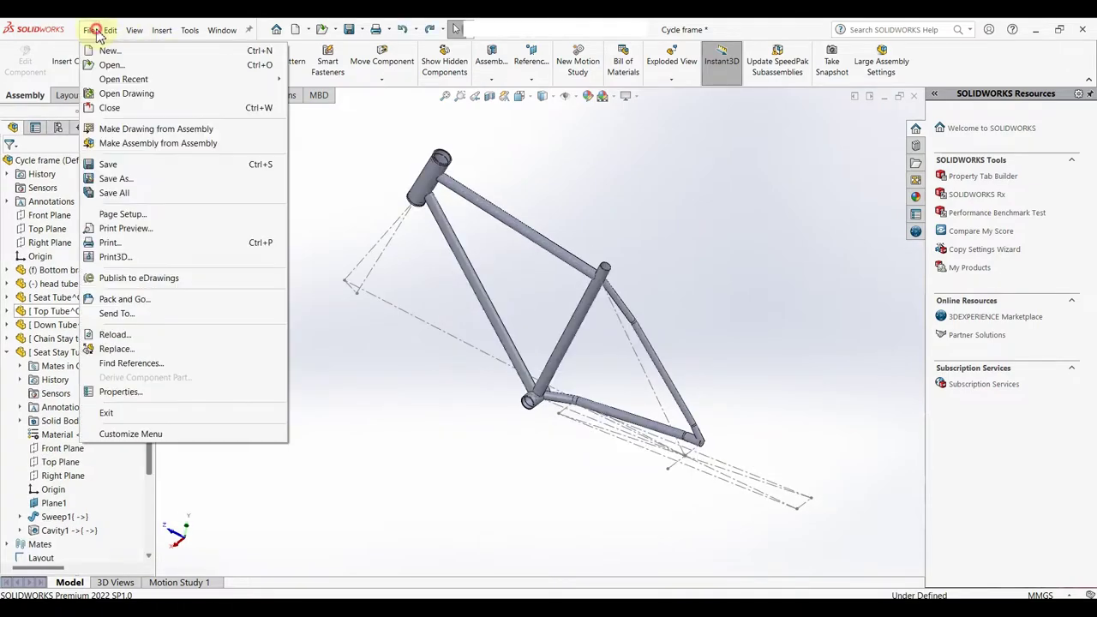
click(105, 52)
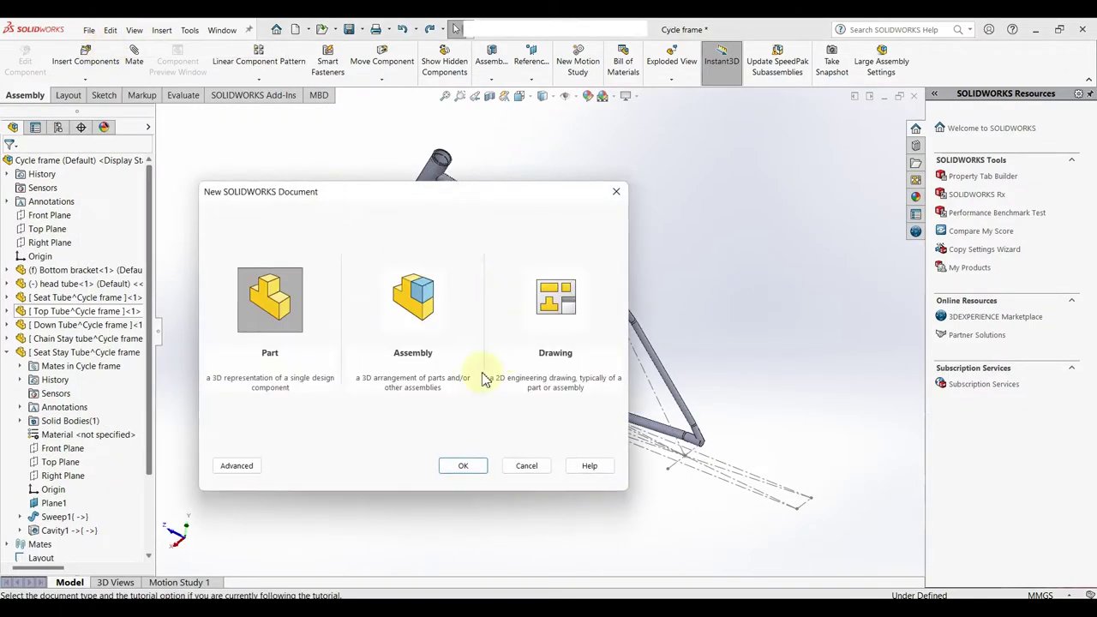
click(471, 469)
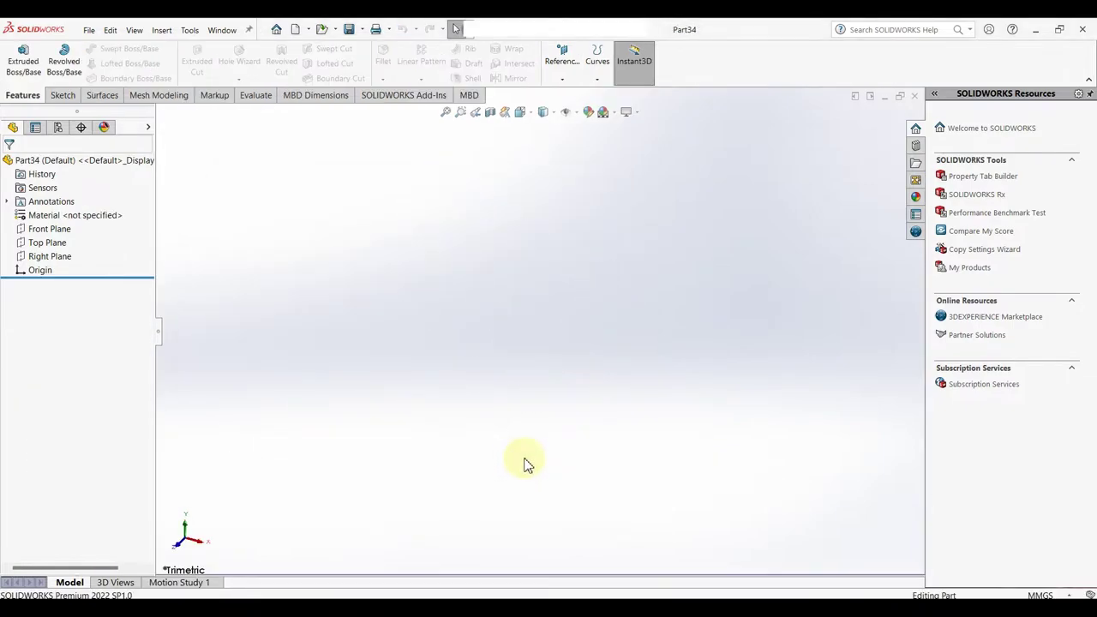
click(55, 258)
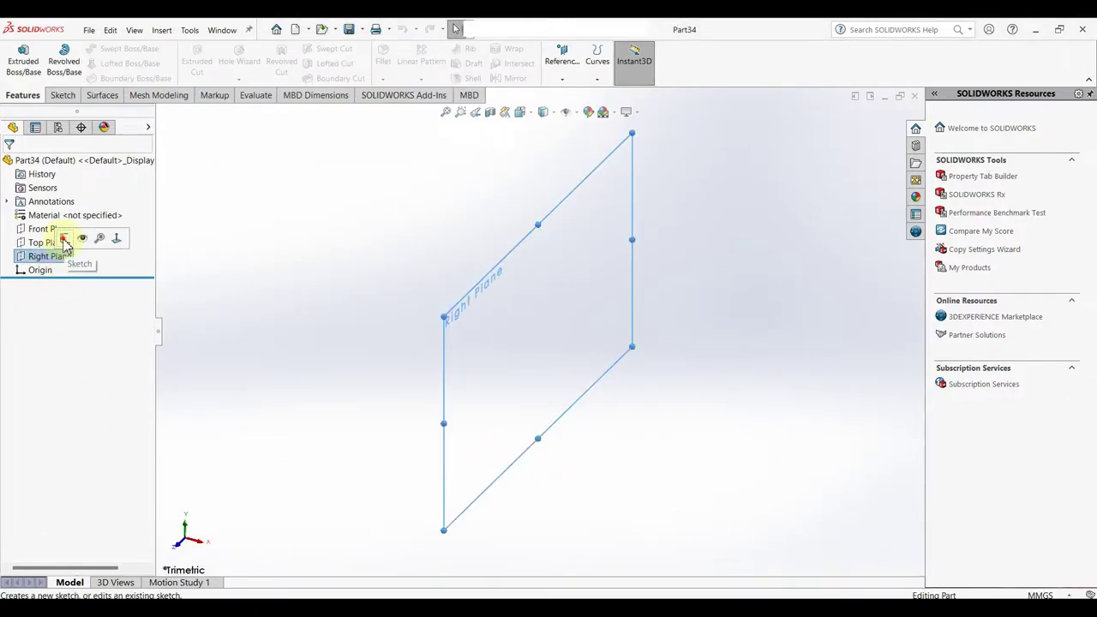
click(66, 240)
- Draw a circle centred at the origin and dimension its diameter to 28 mm
right_drag(440, 372, 530, 351)
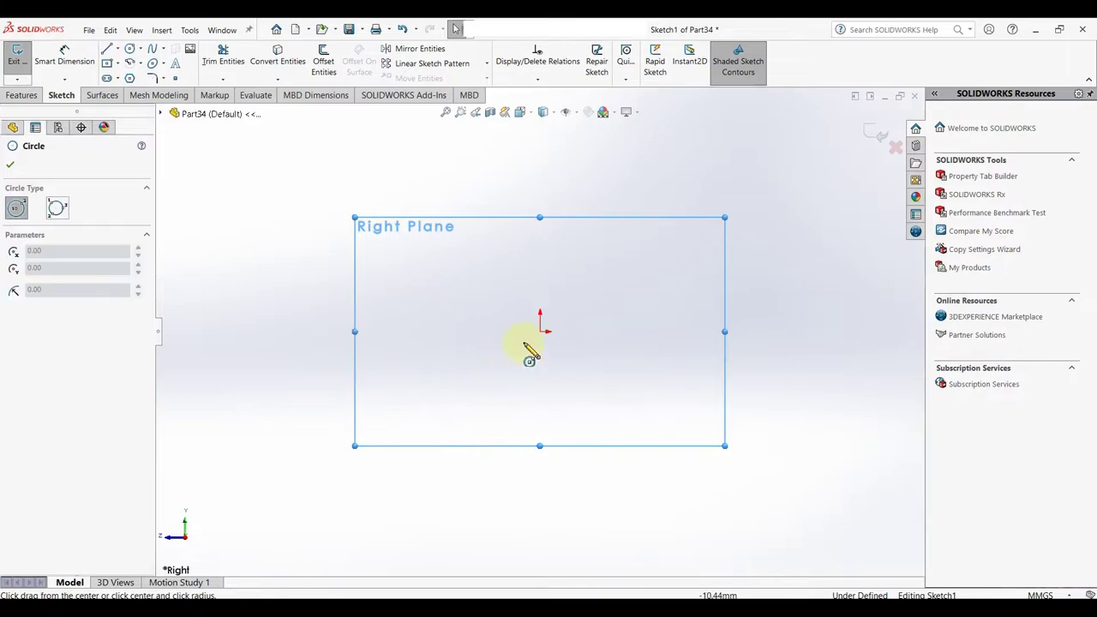
drag(541, 331, 588, 323)
right_click(588, 323)
click(609, 320)
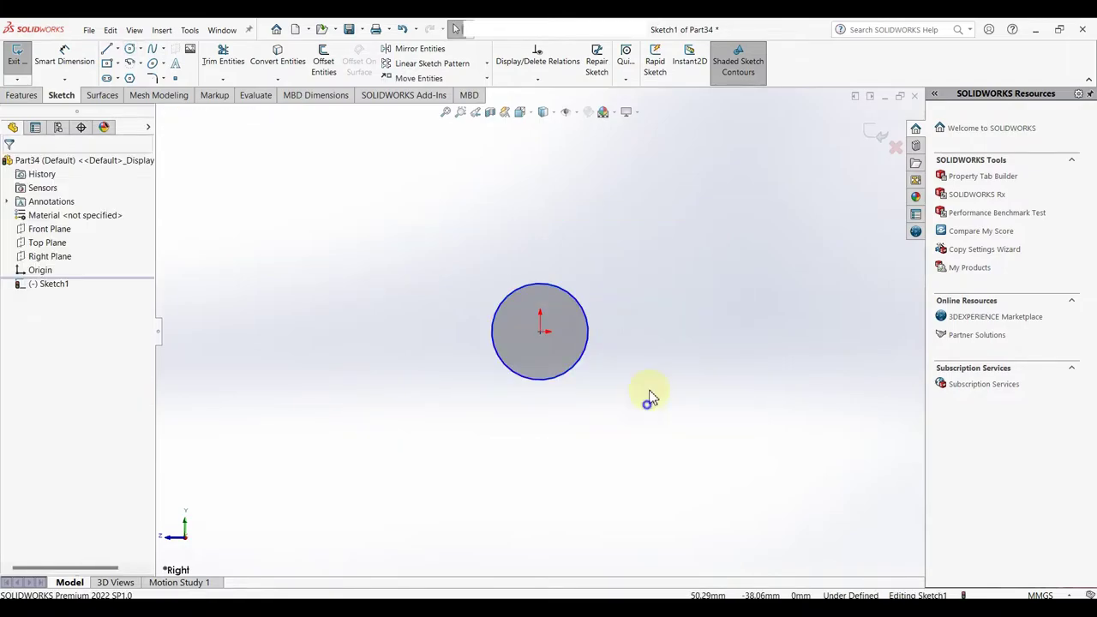
key(d)
click(588, 351)
click(686, 339)
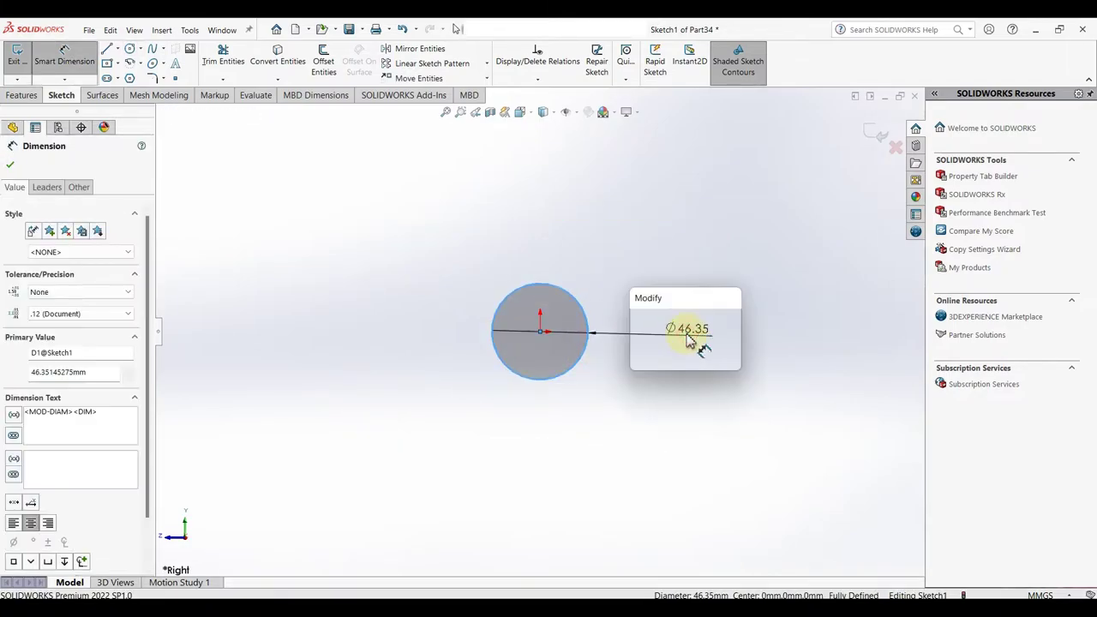
text(28)
key(Return)
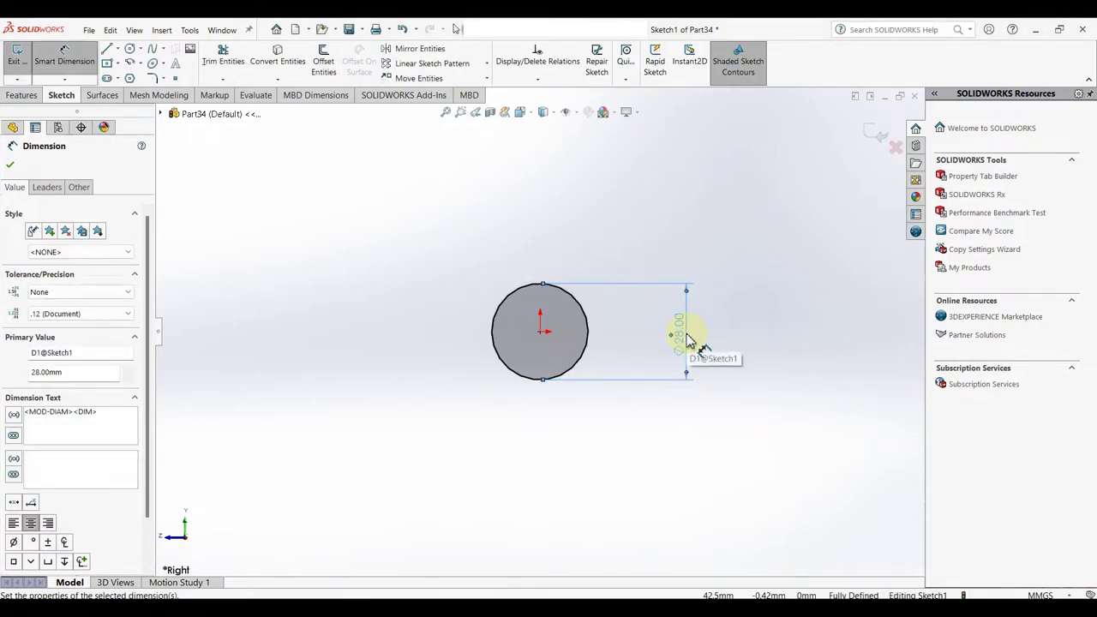
scroll(529, 347, down, 3)
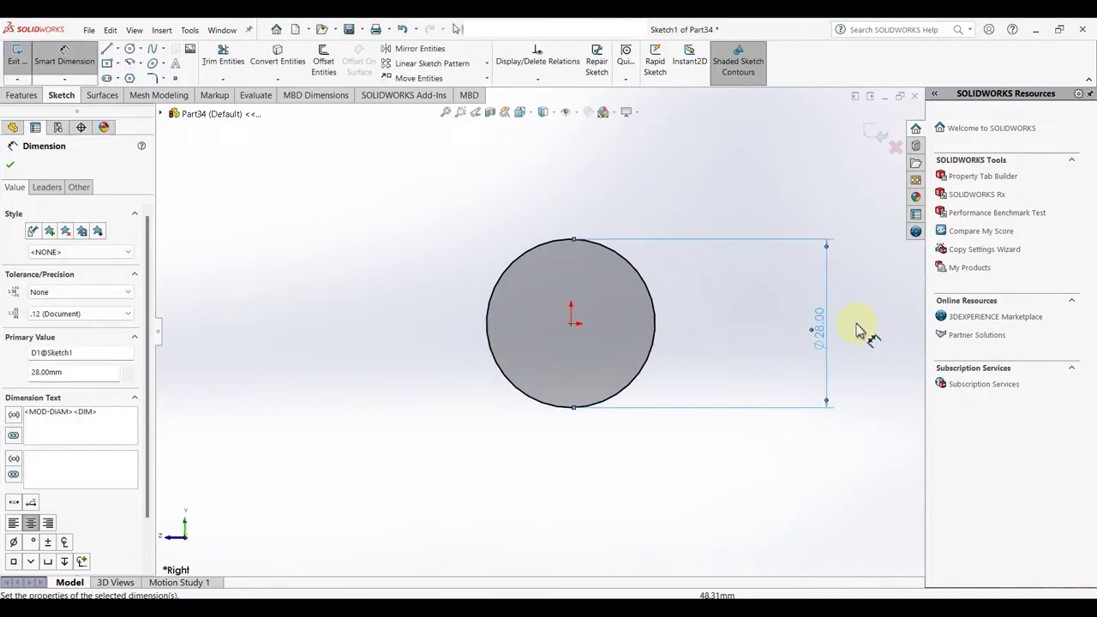
drag(821, 335, 812, 340)
click(283, 254)
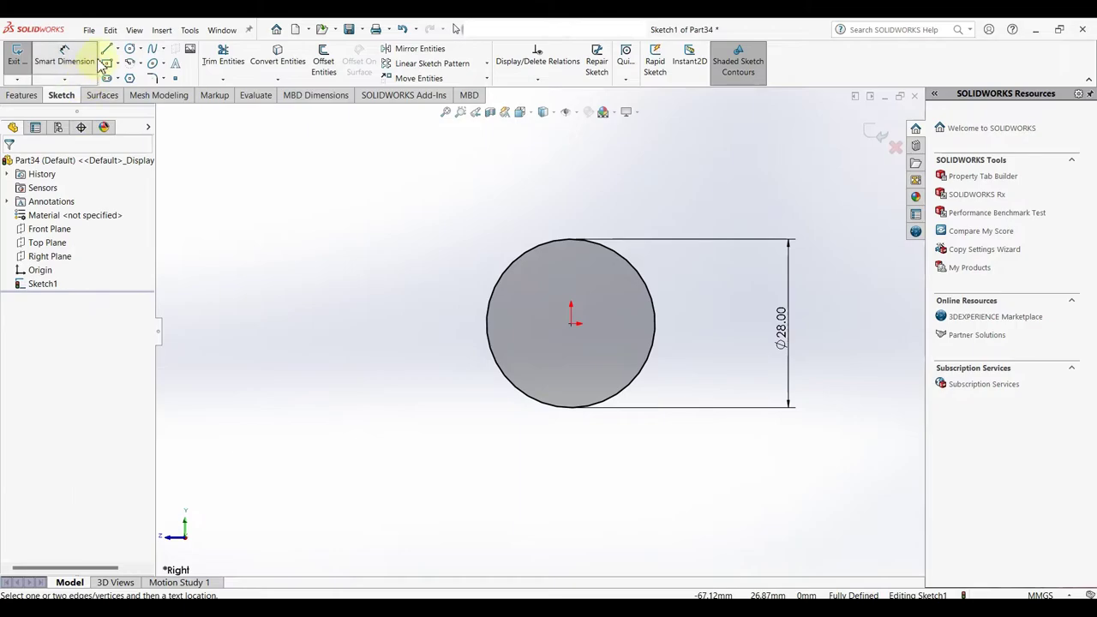
click(108, 64)
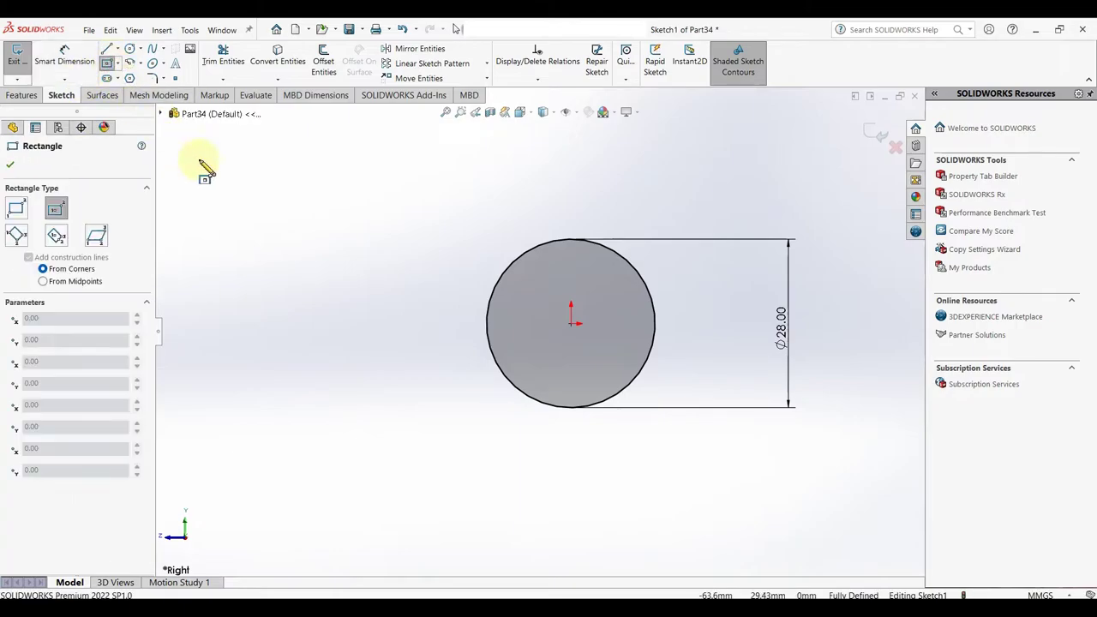
- Draw a horizontal construction centreline from left of the circle to its centre
right_click(296, 210)
click(311, 215)
right_drag(380, 252, 401, 276)
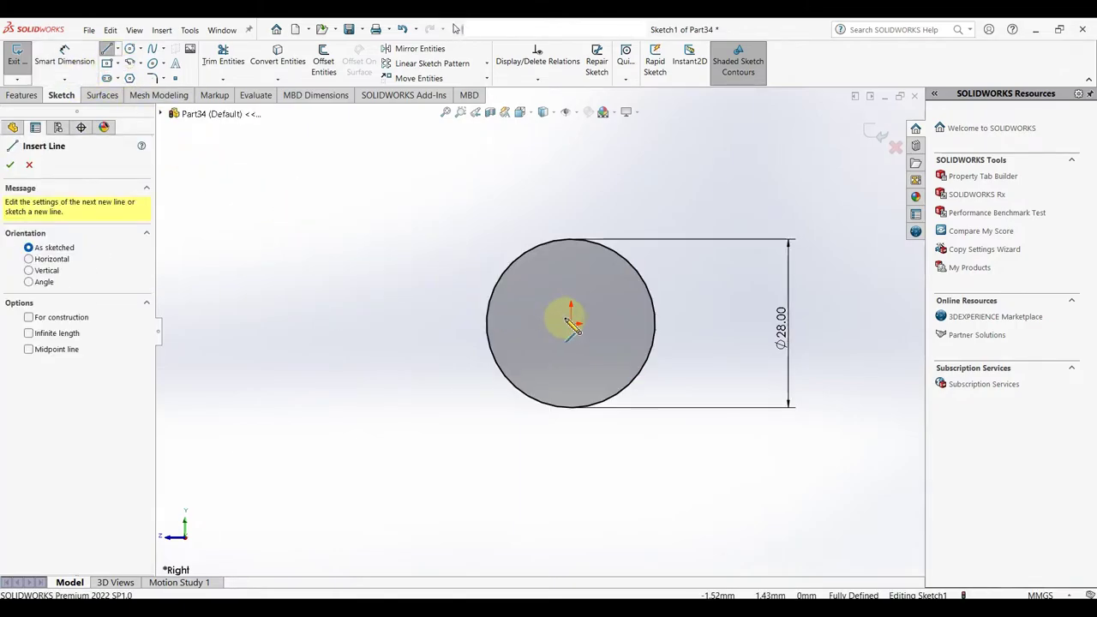
click(355, 325)
click(570, 323)
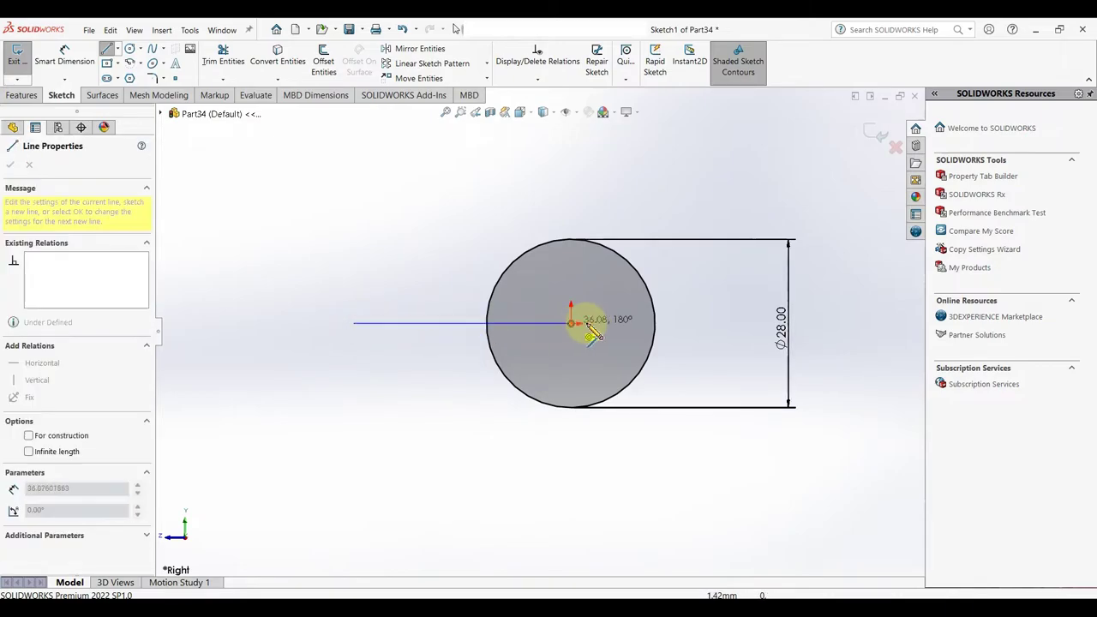
right_click(460, 161)
click(480, 169)
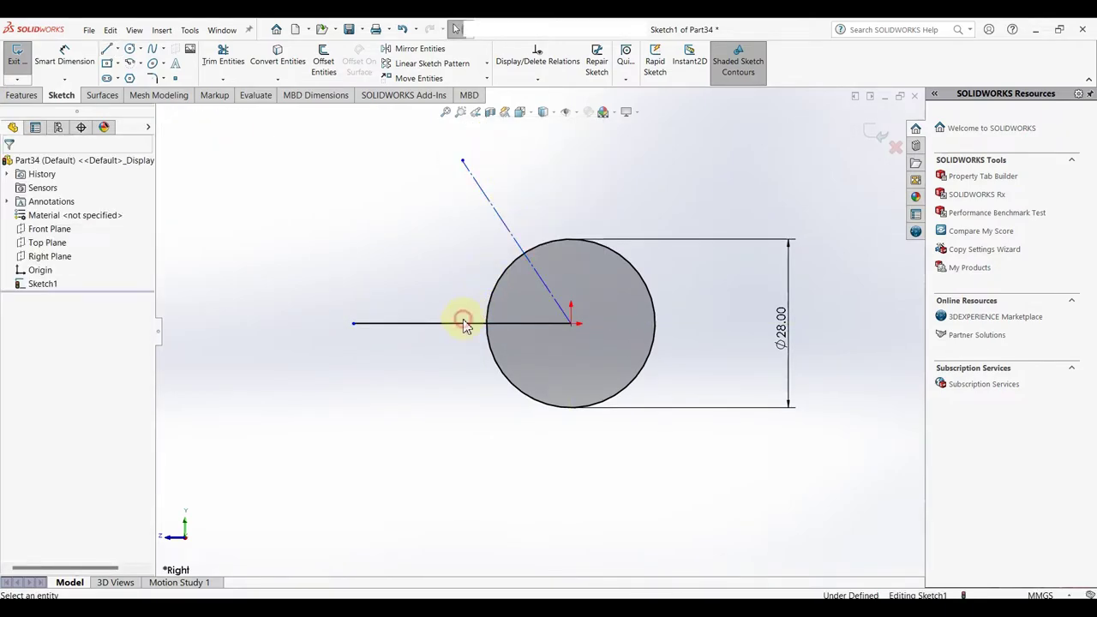
click(463, 324)
click(504, 288)
click(452, 421)
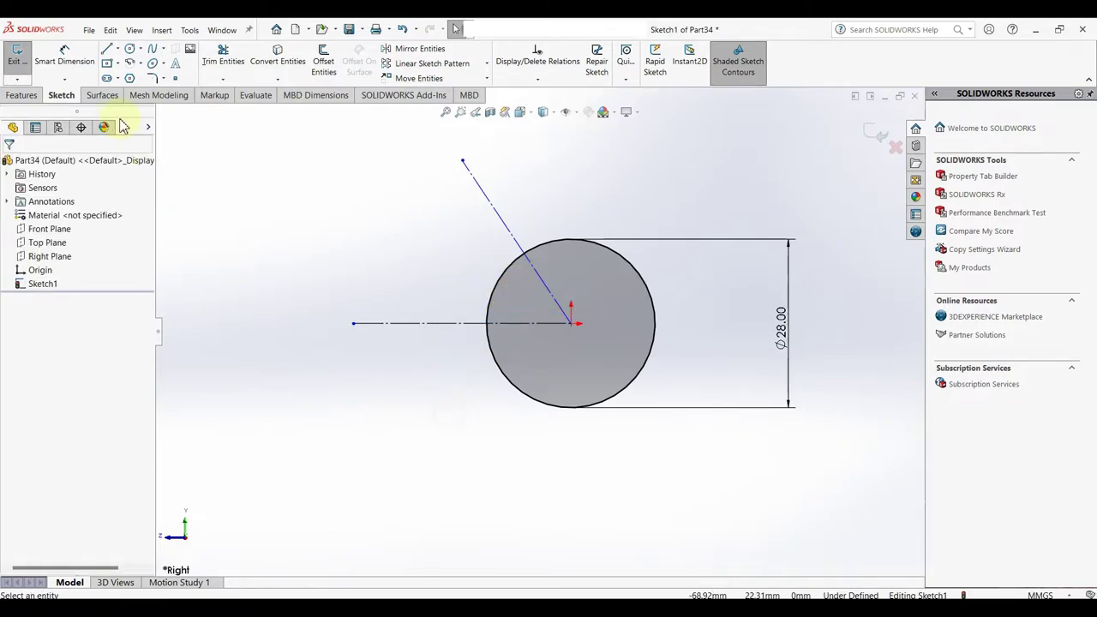
- Draw a center rectangle centred on the centreline's left end, reaching the circle
click(107, 65)
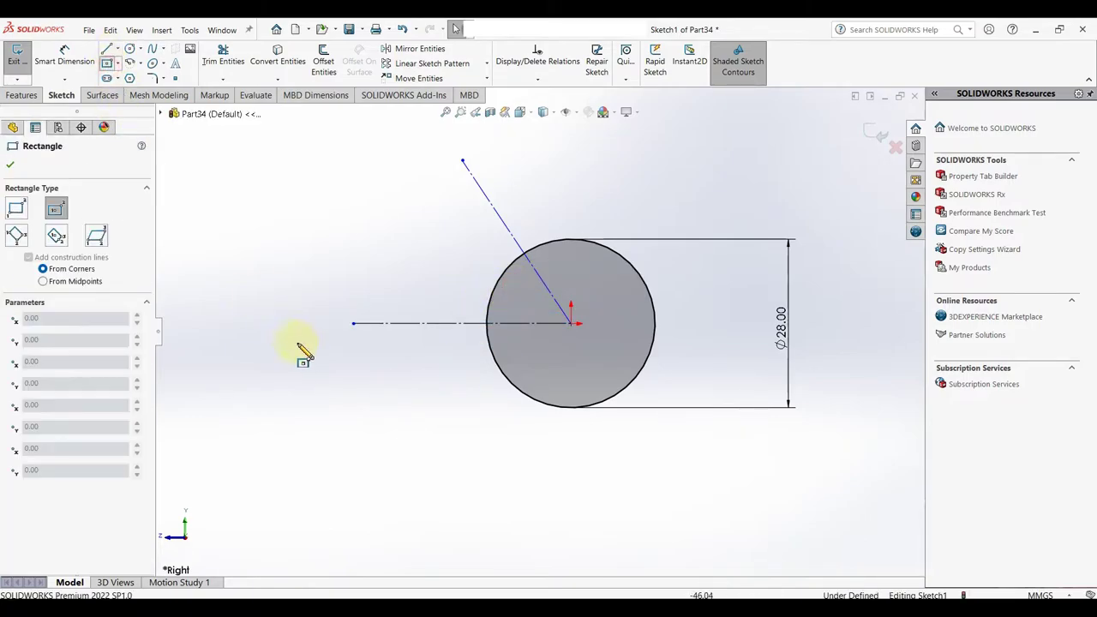
click(354, 324)
click(507, 268)
right_click(509, 261)
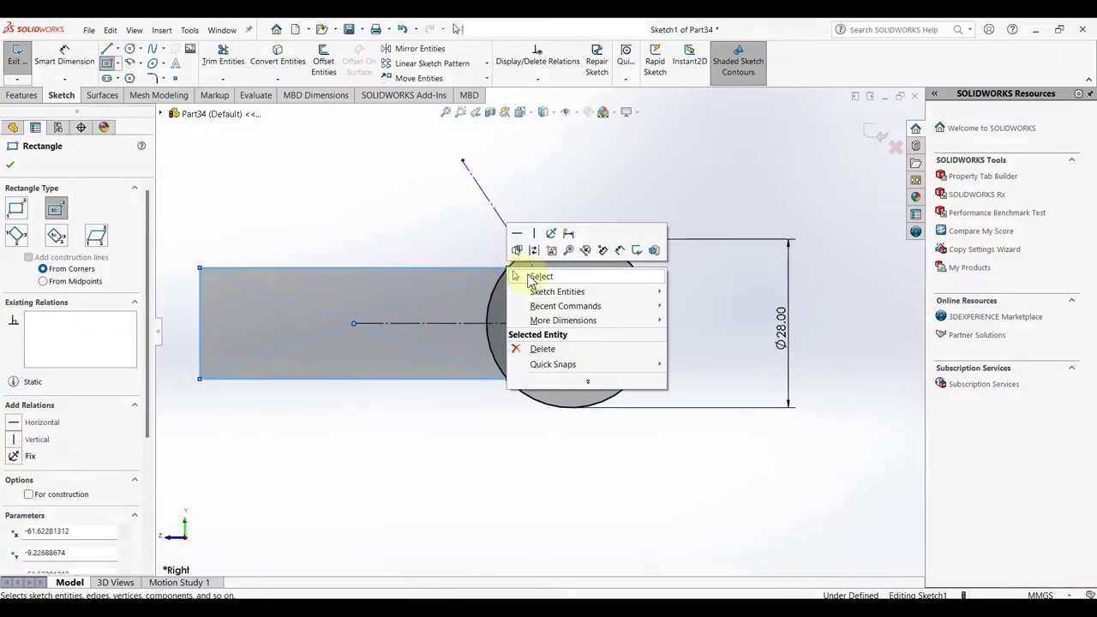
click(532, 274)
- Dimension the rectangle's left edge 40 mm from the circle centre and its height 16 mm
key(d)
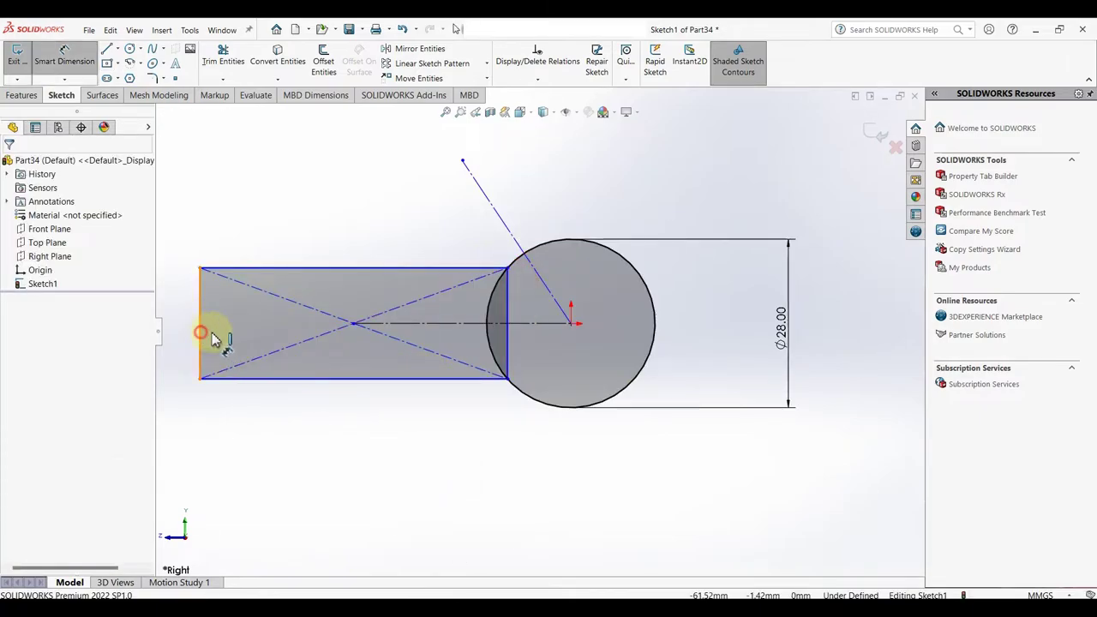
click(201, 330)
click(573, 326)
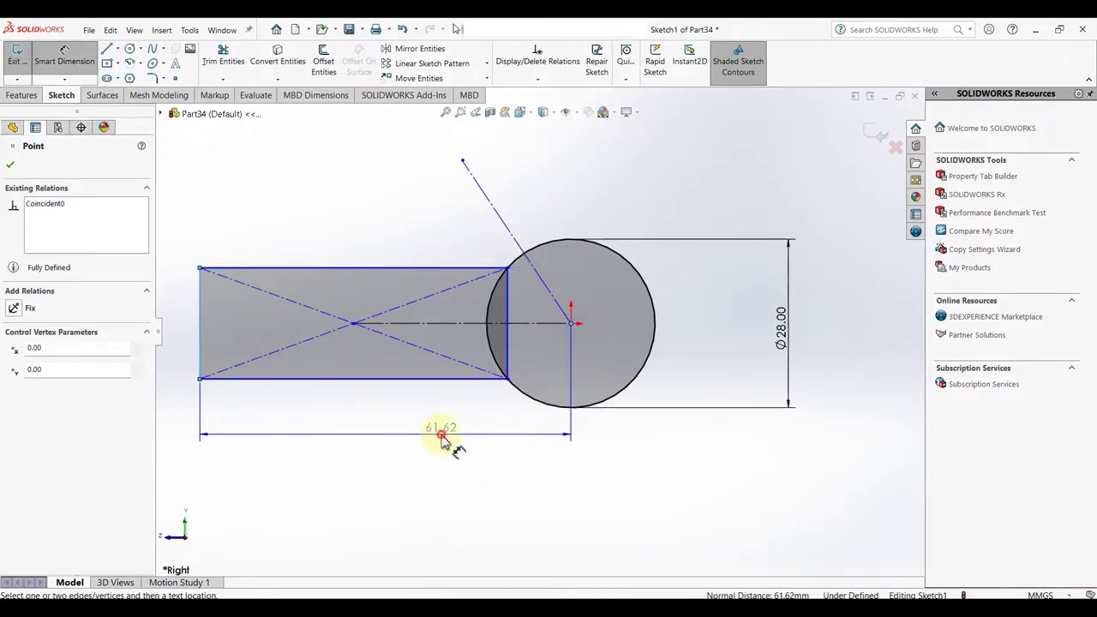
click(442, 434)
text(40)
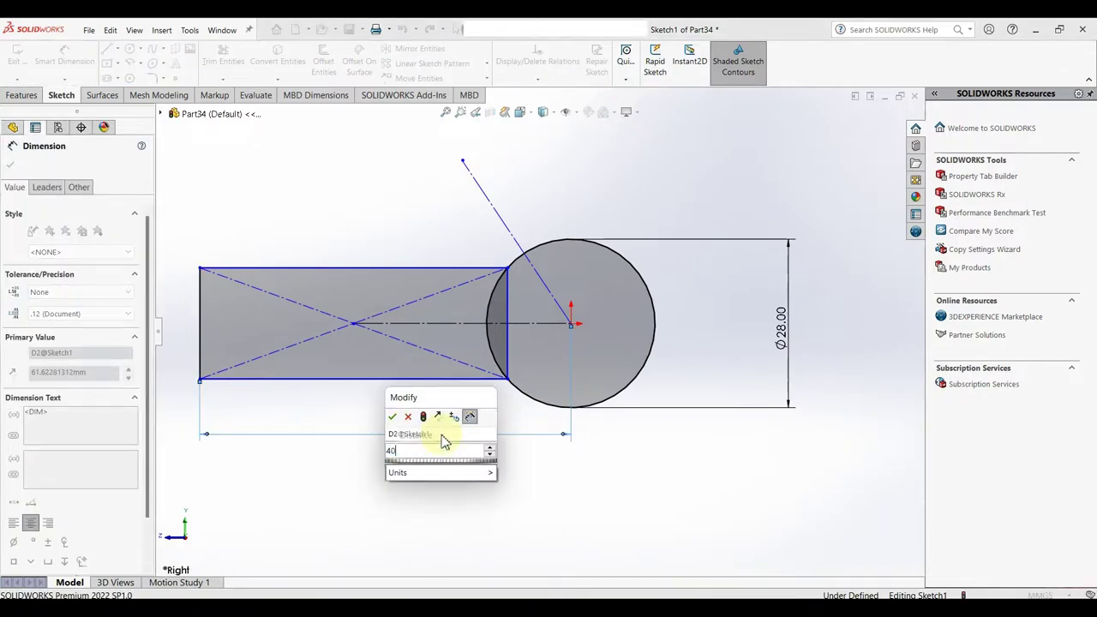
key(Return)
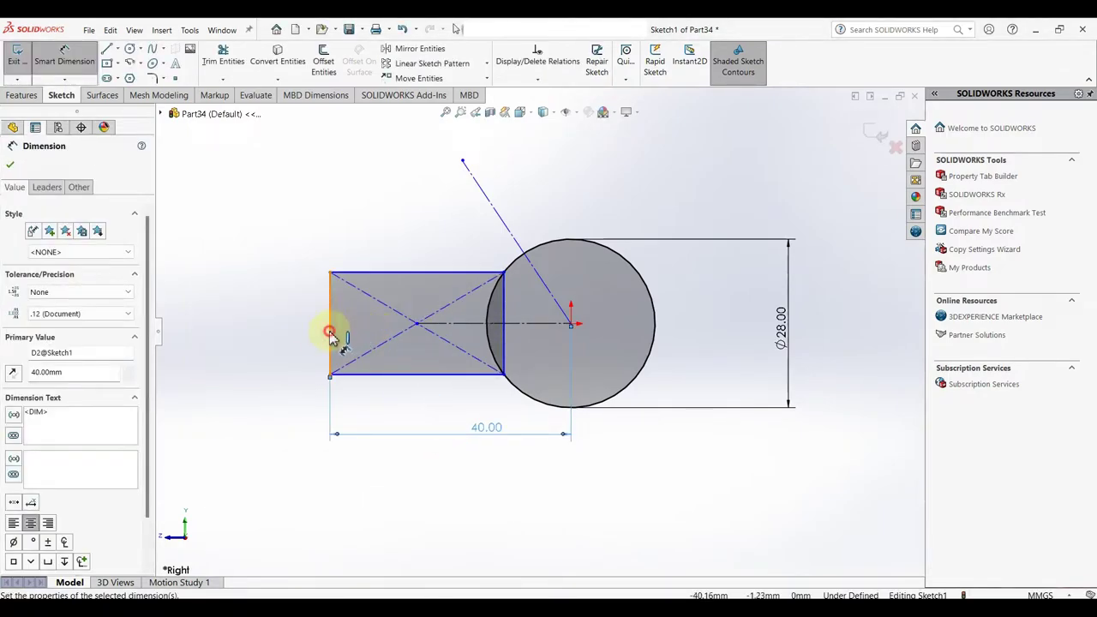
click(330, 334)
click(291, 339)
text(16)
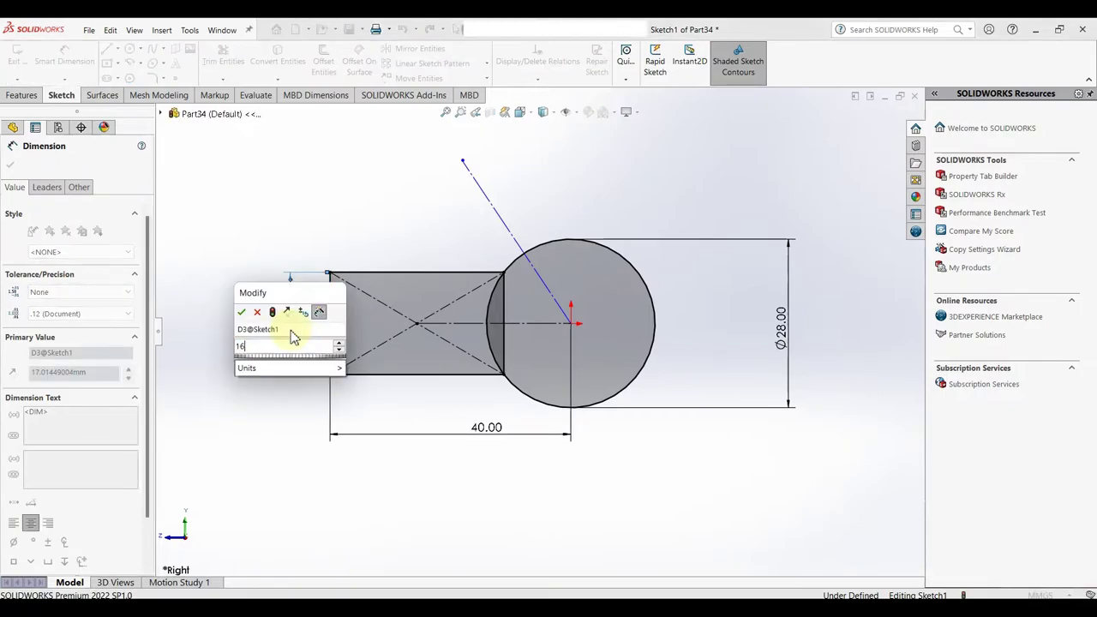
key(Return)
click(219, 238)
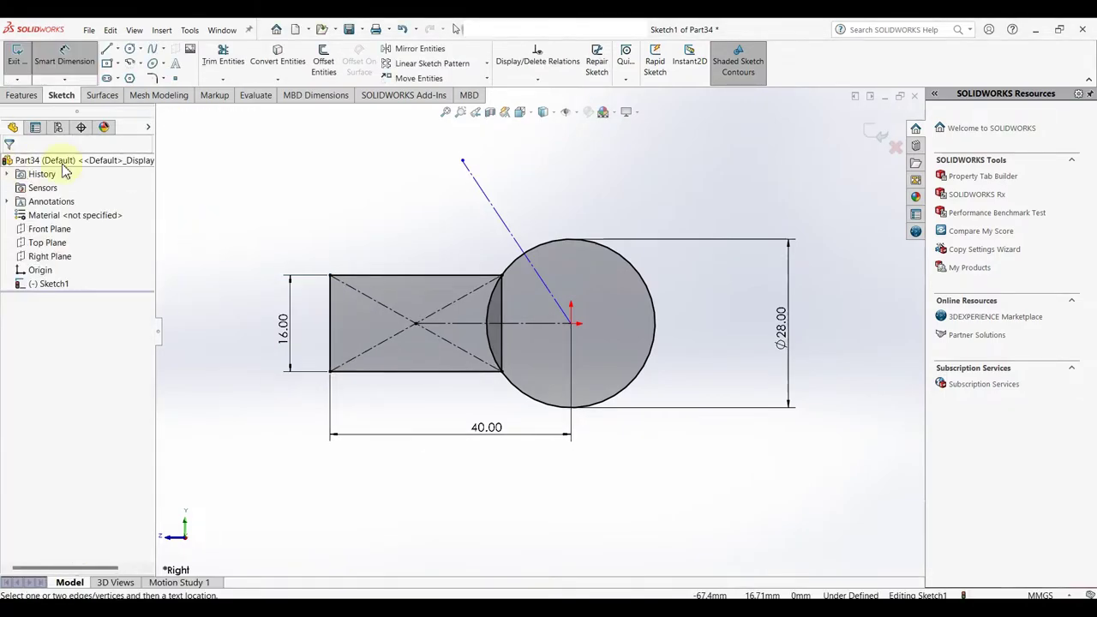
- Draw a 3 Point Center Rectangle along the slanted line, reaching the circle's top edge
click(107, 65)
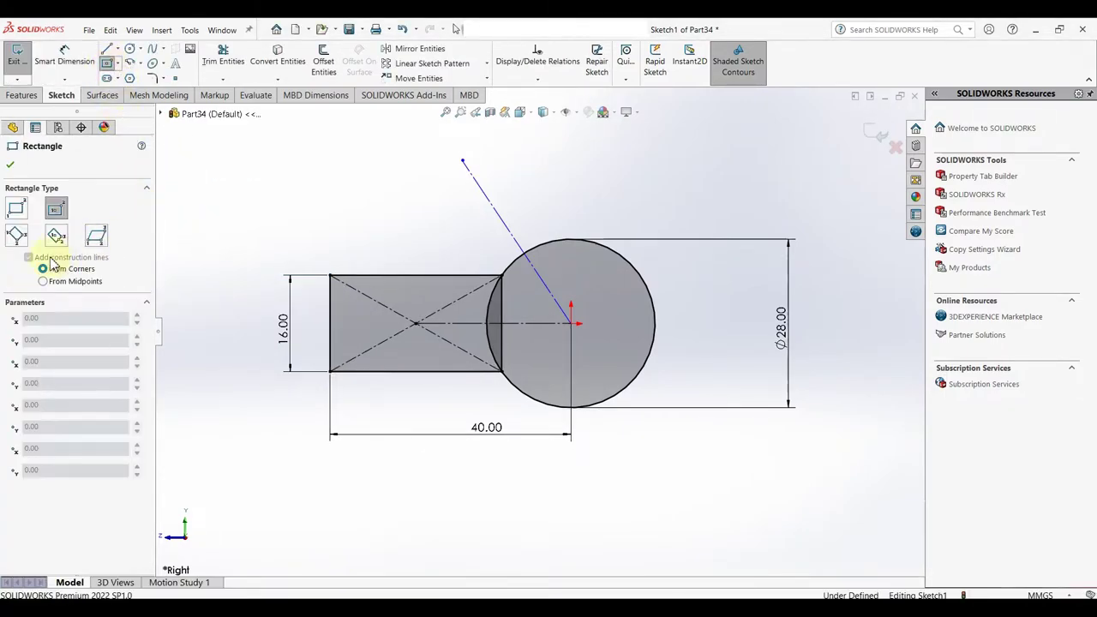
click(57, 237)
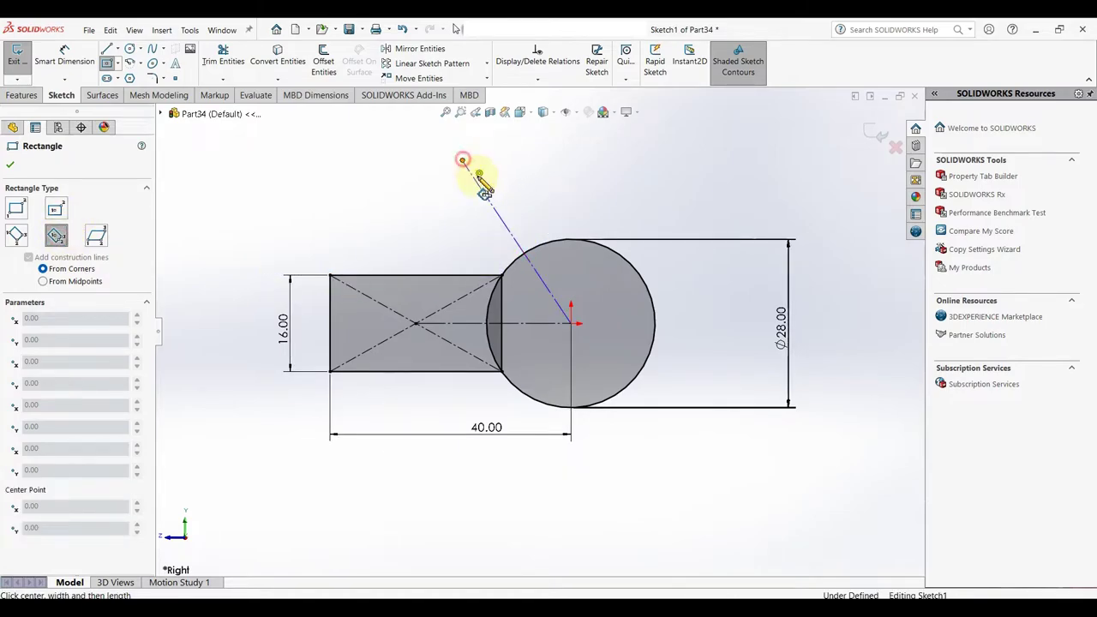
click(463, 160)
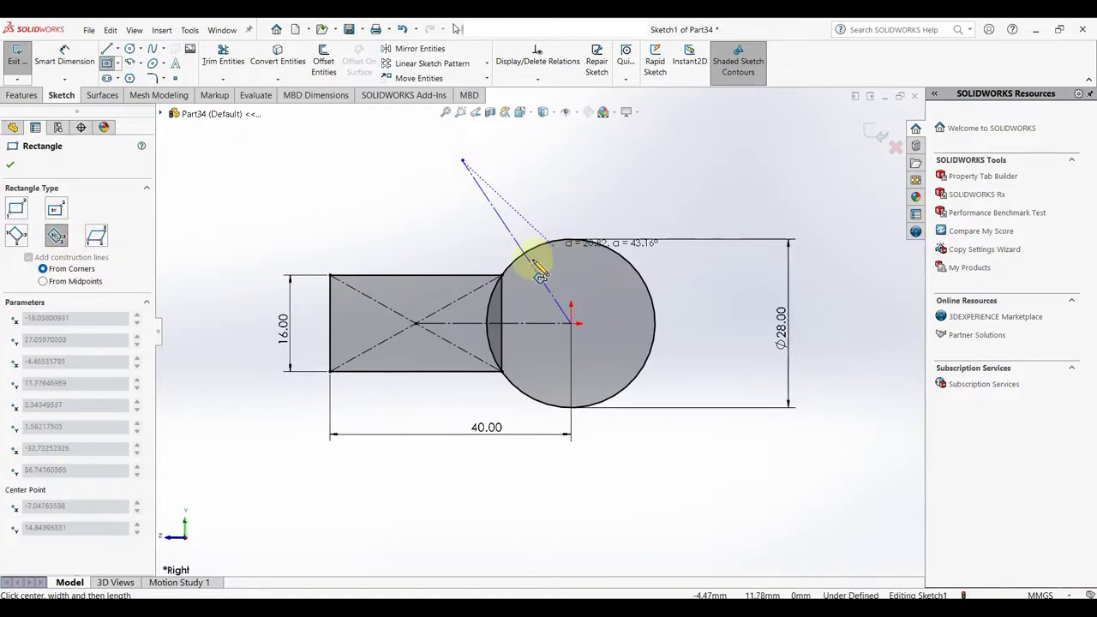
click(592, 252)
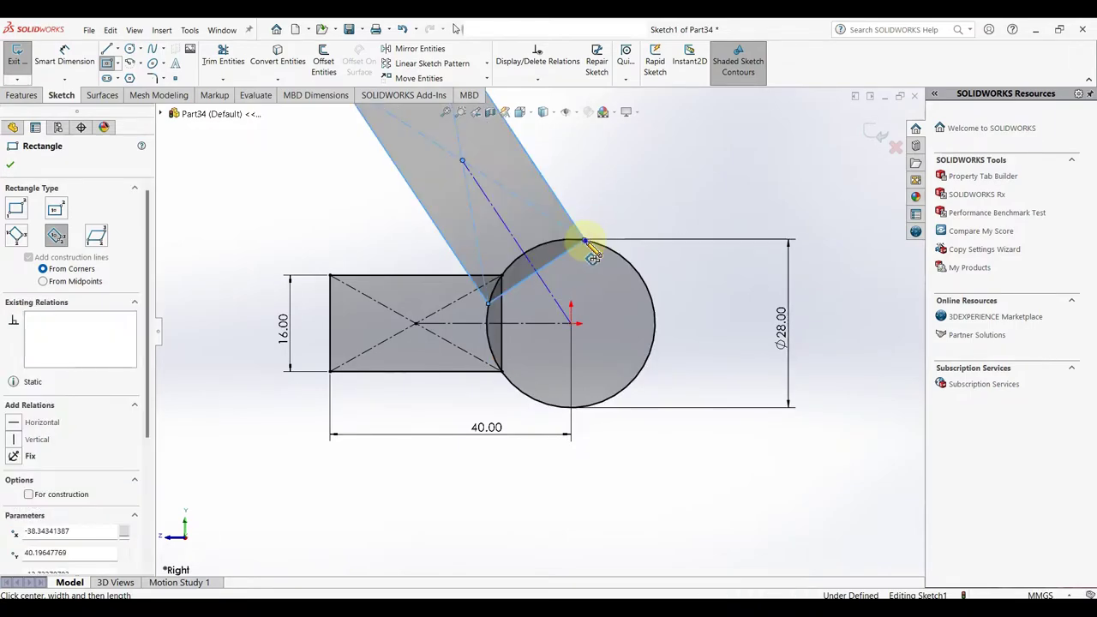
right_click(590, 245)
click(615, 249)
key(z)
- Dimension the slanted rectangle's outer end edge from the circle centre at 48 mm
right_drag(617, 254, 604, 176)
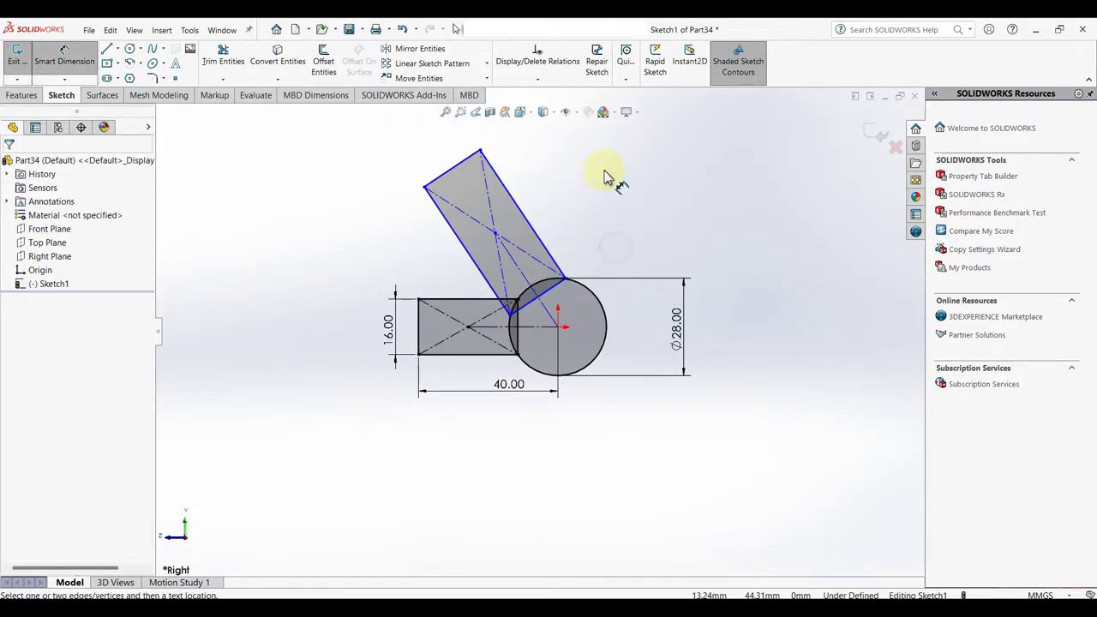
click(459, 173)
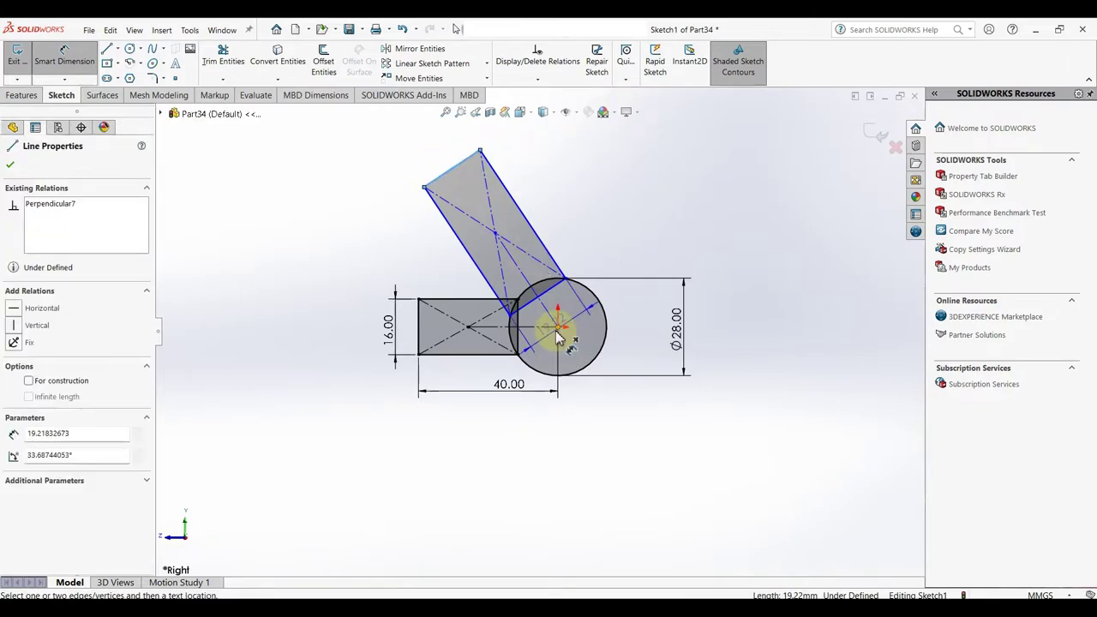
click(559, 328)
click(598, 230)
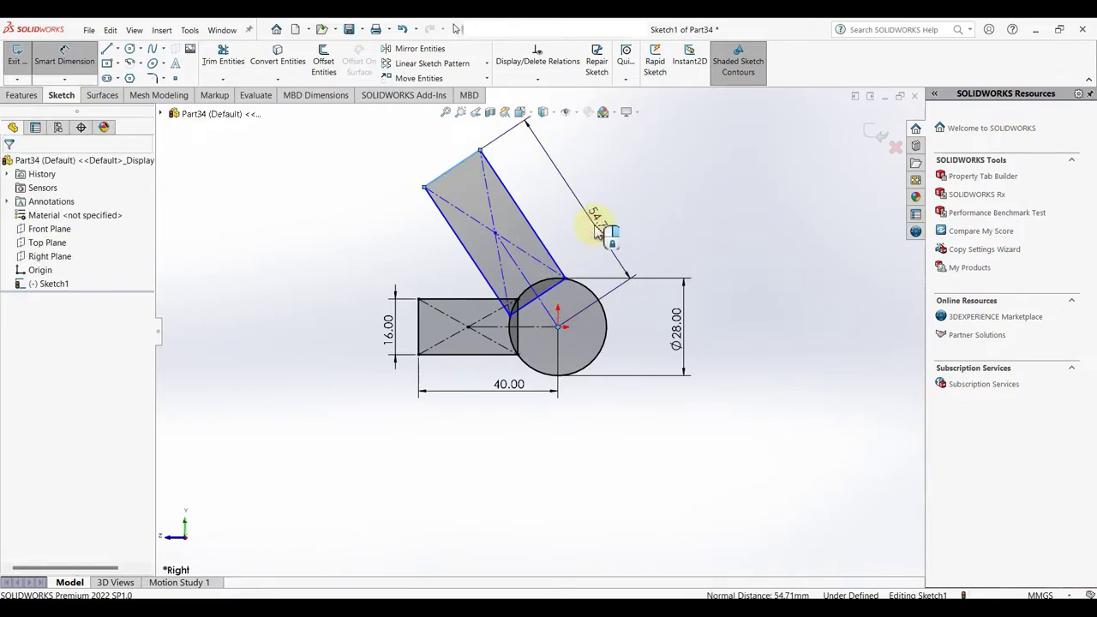
text(48)
key(Return)
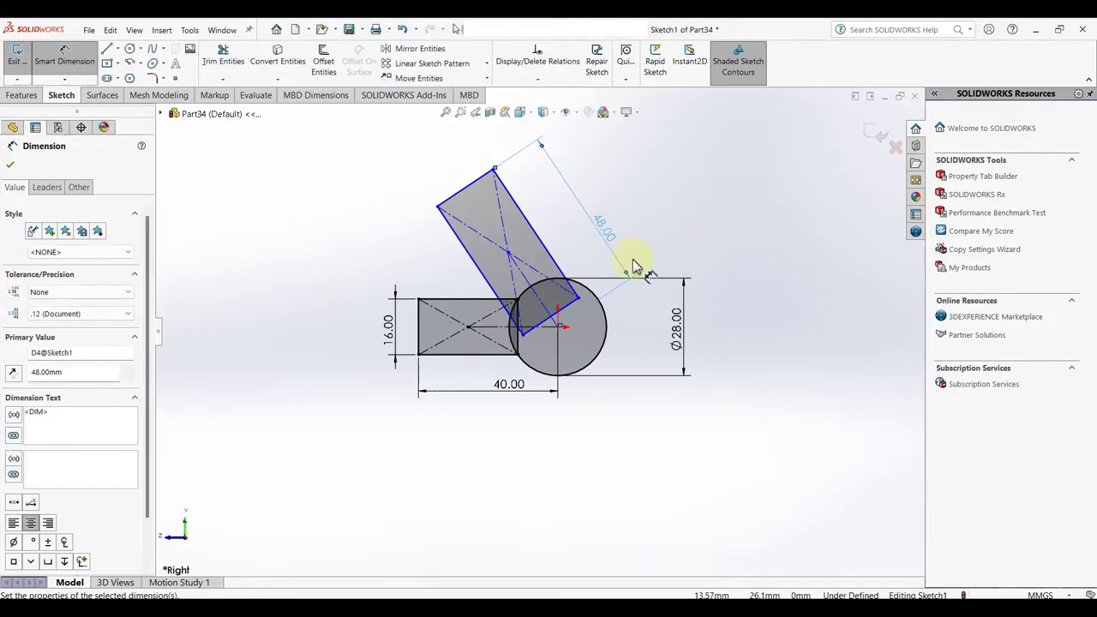
- Add a 58° angle dimension between the horizontal and slanted centrelines
key(Escape)
click(645, 328)
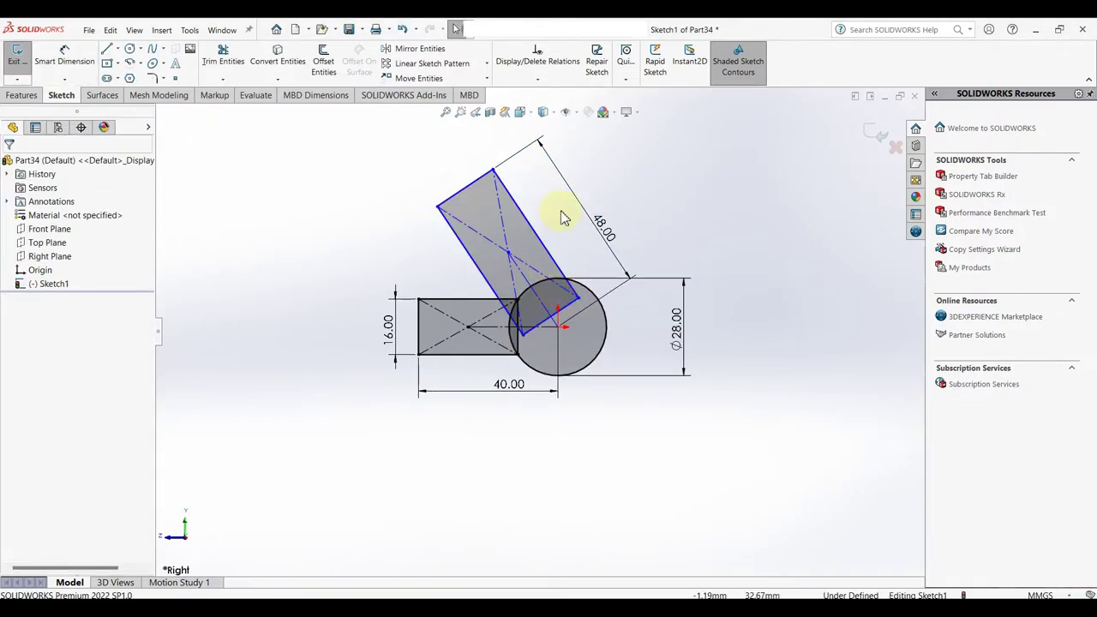
click(536, 254)
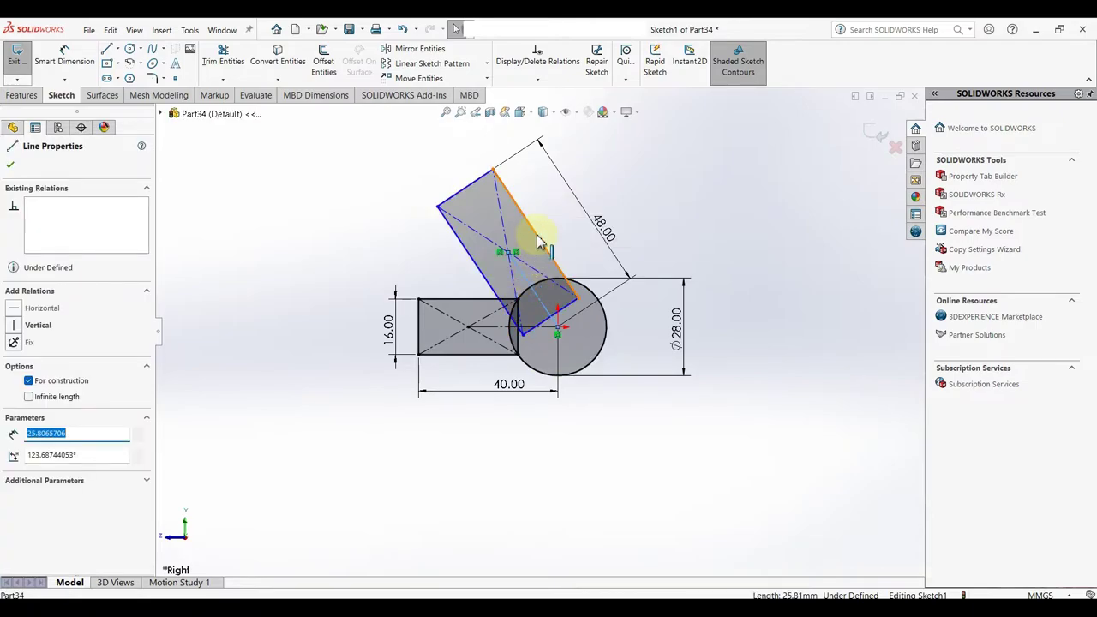
click(641, 355)
key(d)
scroll(566, 341, up, 2)
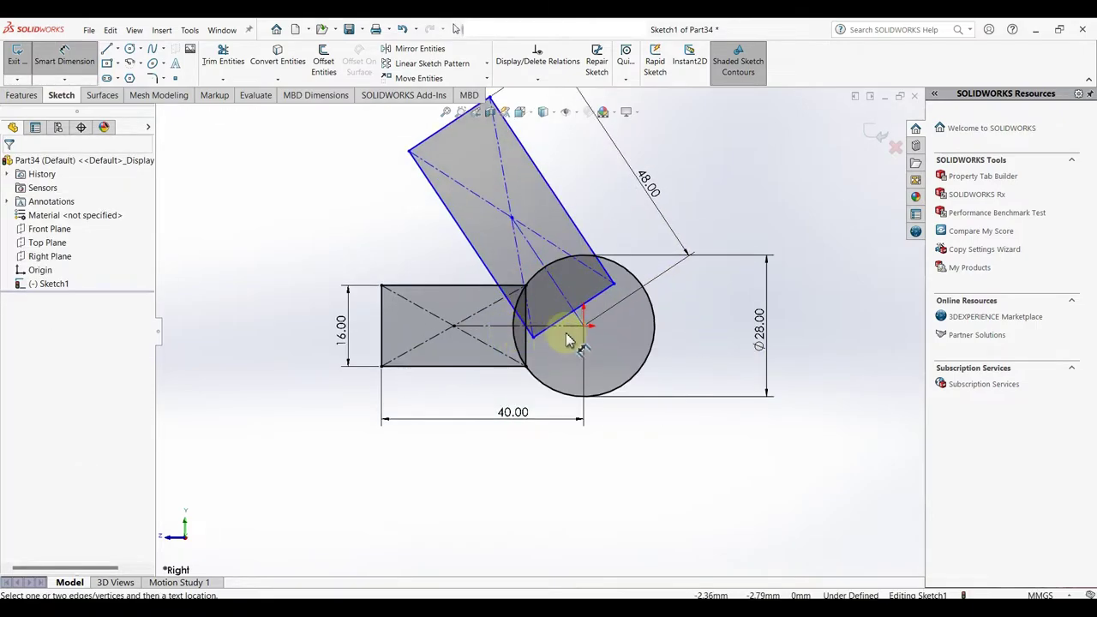
click(551, 311)
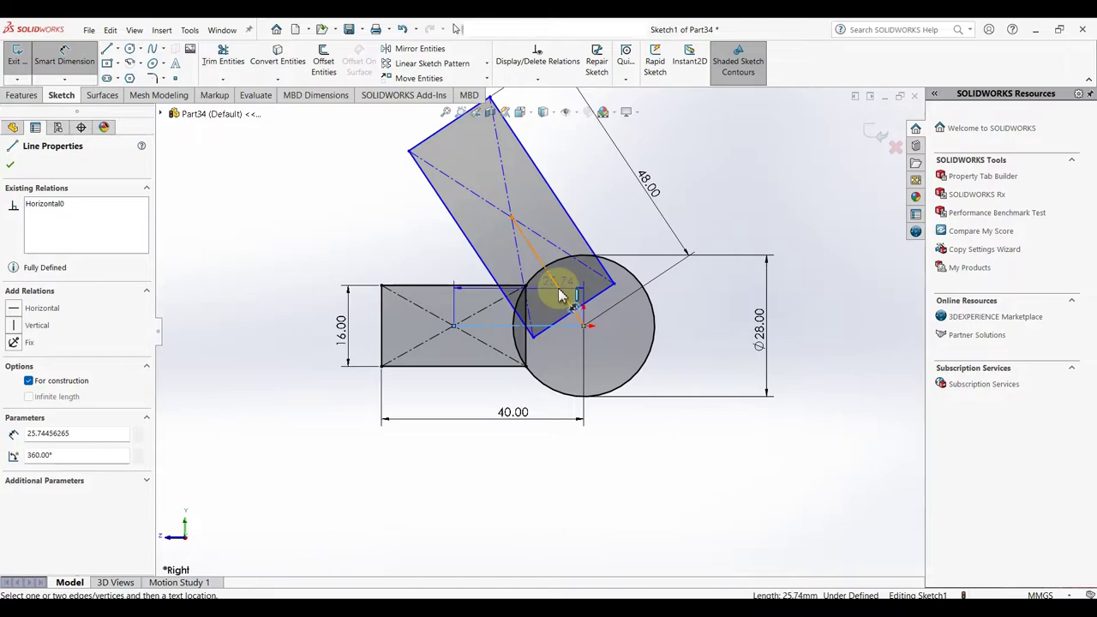
click(556, 315)
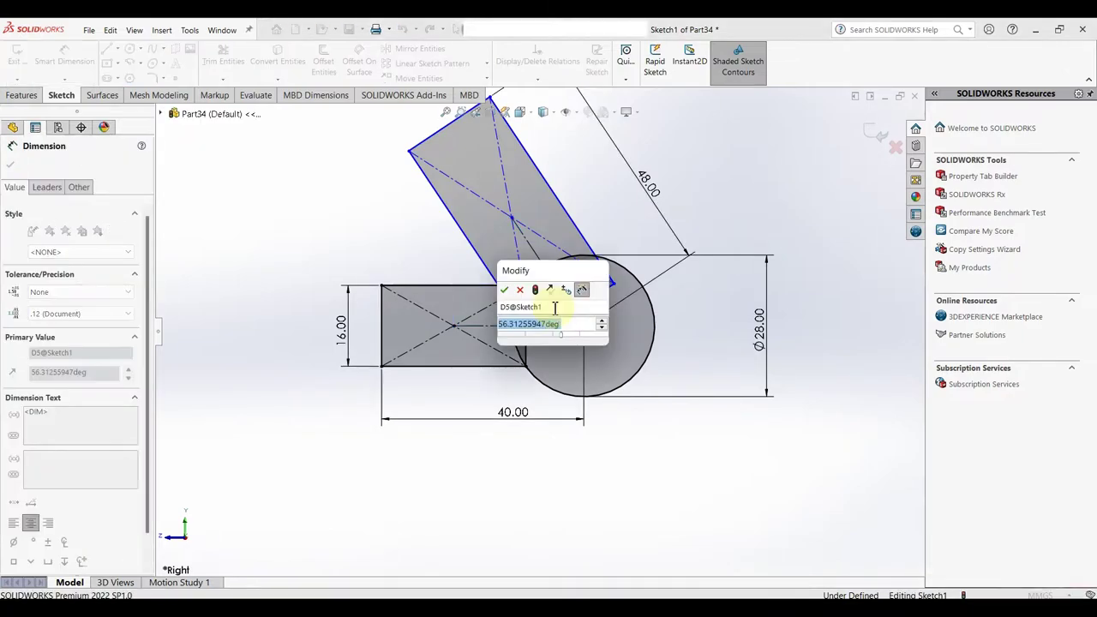
text(0)
key(Return)
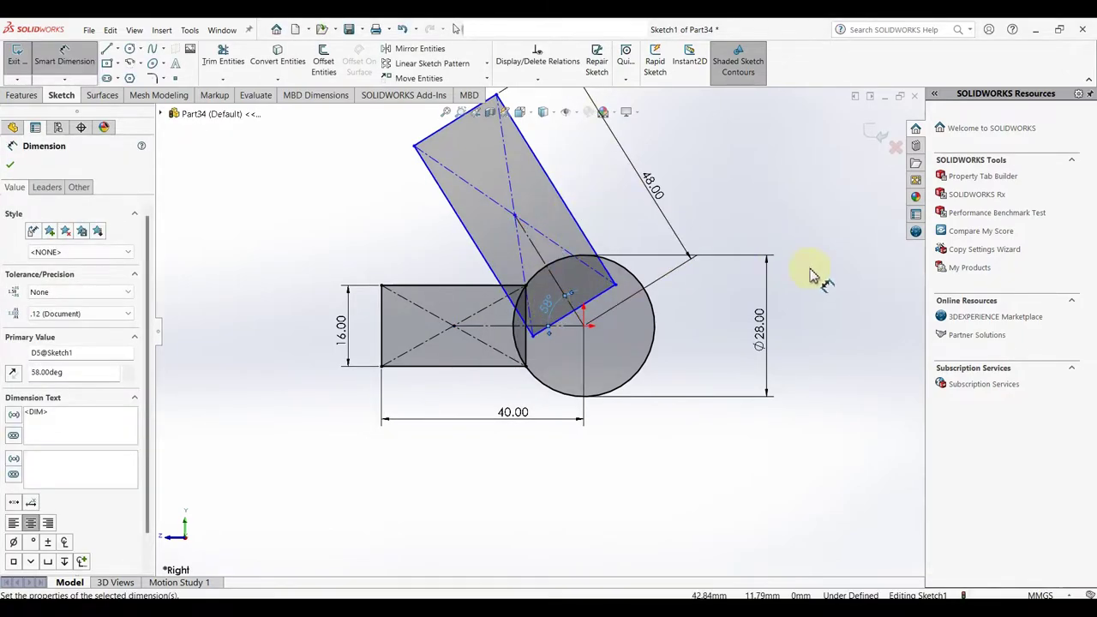
click(818, 259)
- Make two construction lines in the slanted rectangle parallel
key(Escape)
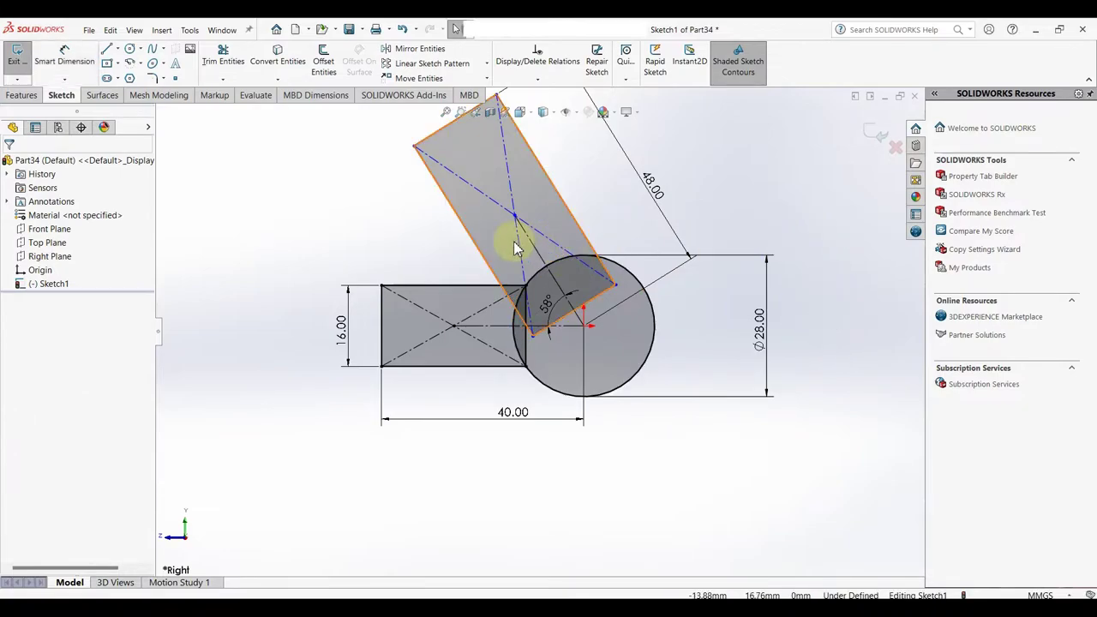
click(526, 245)
ctrl+click(562, 204)
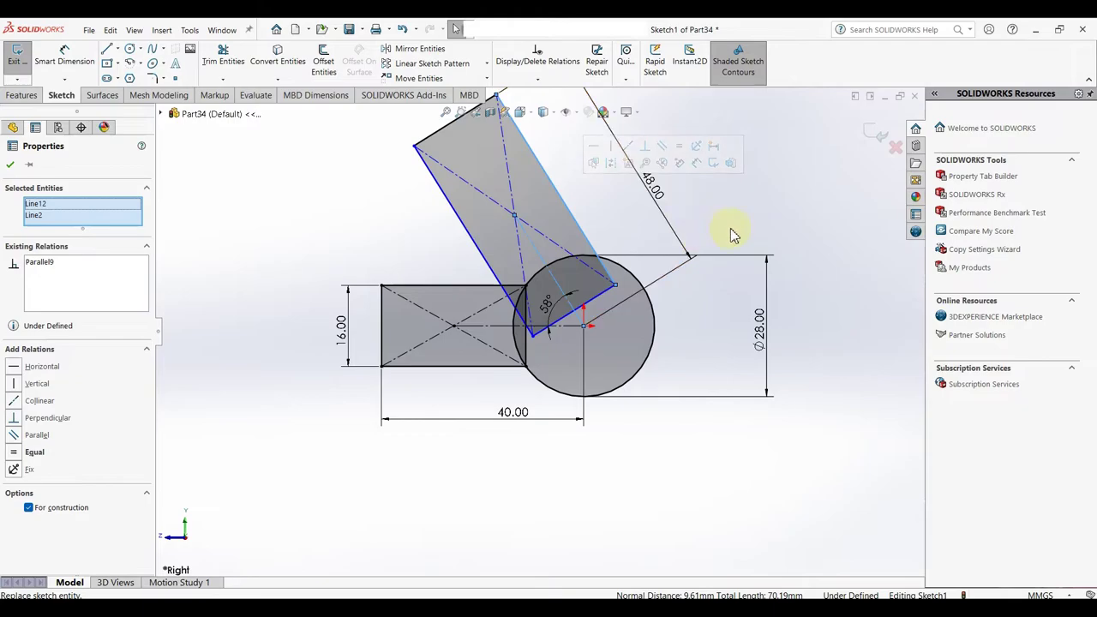
click(643, 287)
key(d)
scroll(589, 277, up, 3)
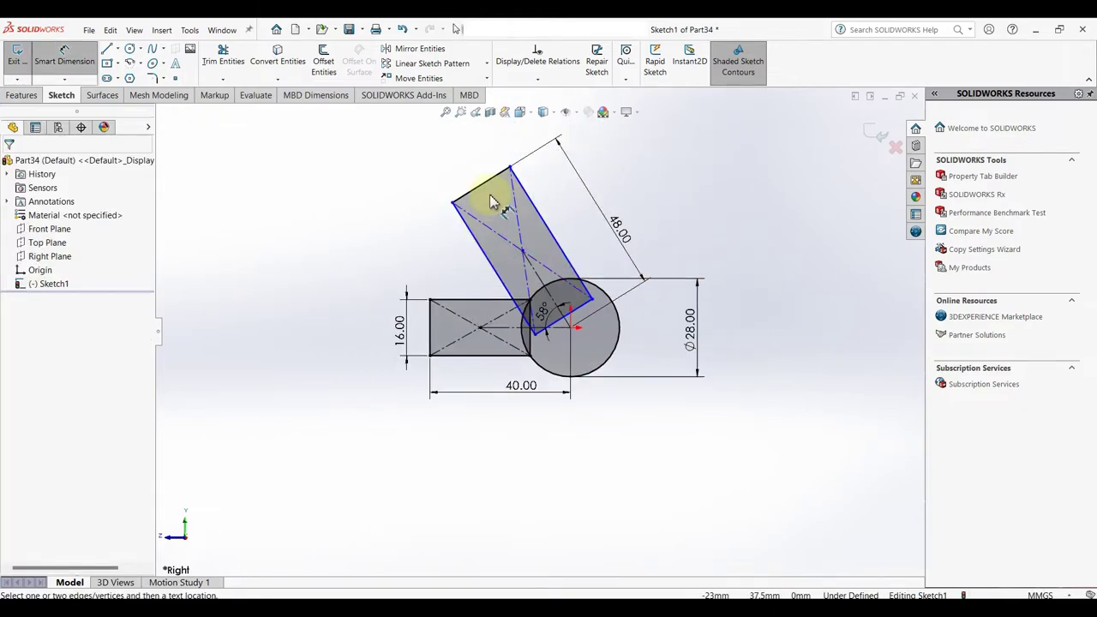
- Delete the unwanted 16.30 width dimension on the slanted bar's outer end
click(491, 182)
click(469, 166)
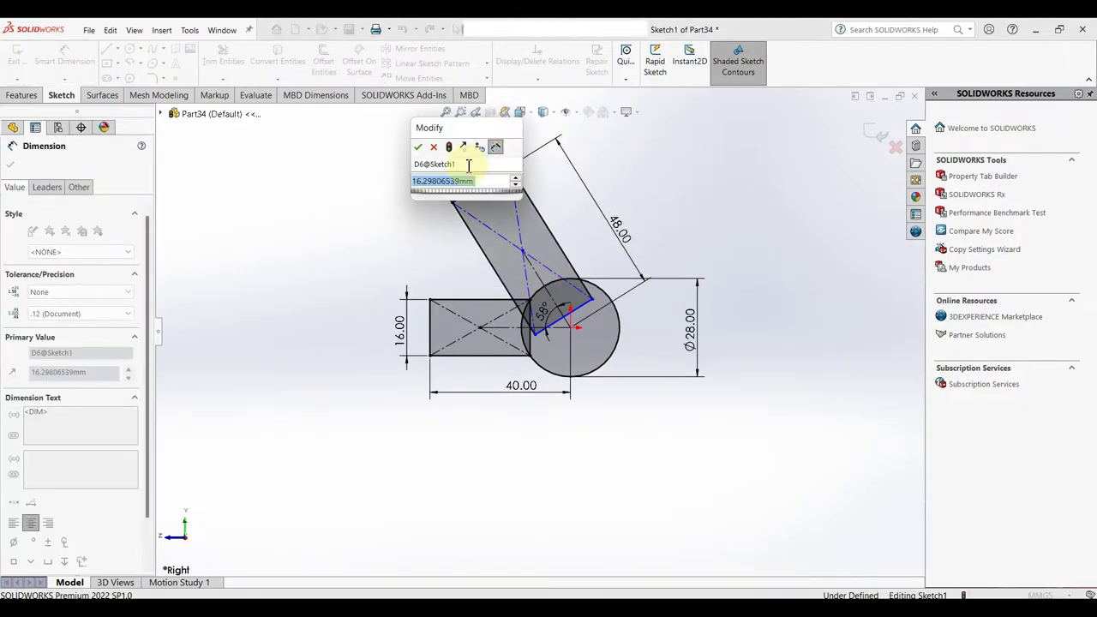
click(419, 147)
right_click(466, 158)
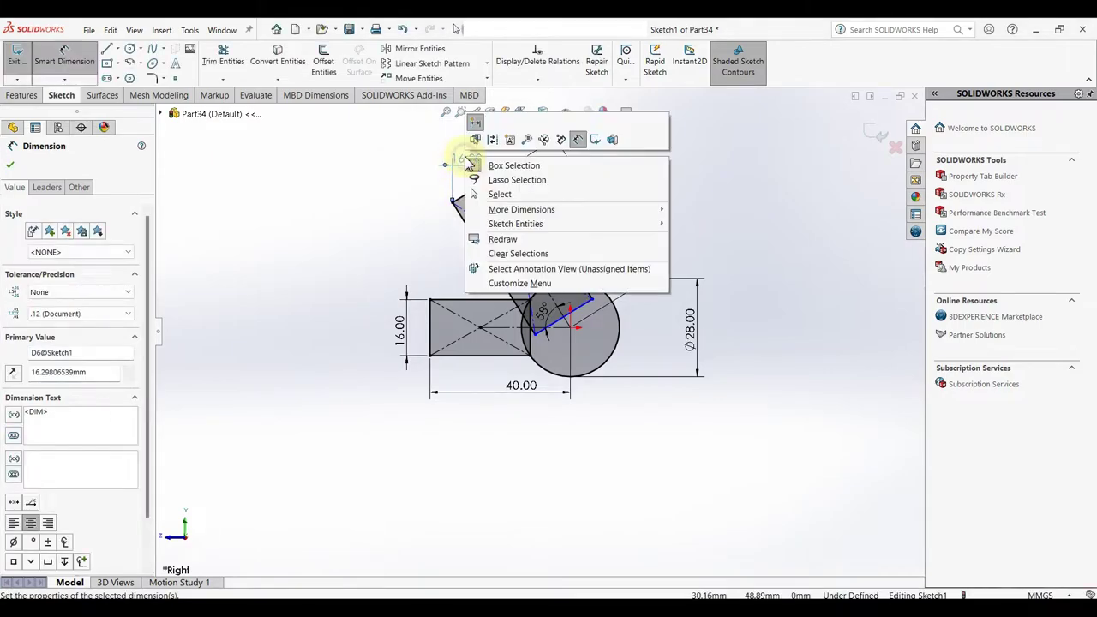
key(Escape)
key(Escape)
click(465, 162)
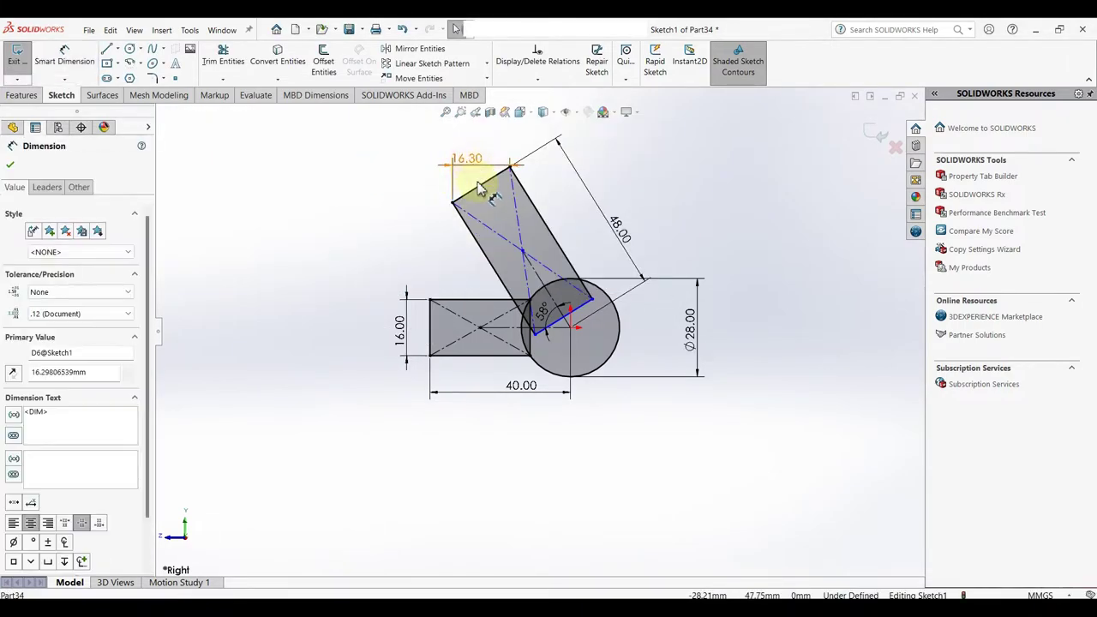
right_click(472, 161)
click(517, 315)
- Dimension the slanted bar's outer end edge to a 12 mm width
right_drag(394, 274, 395, 219)
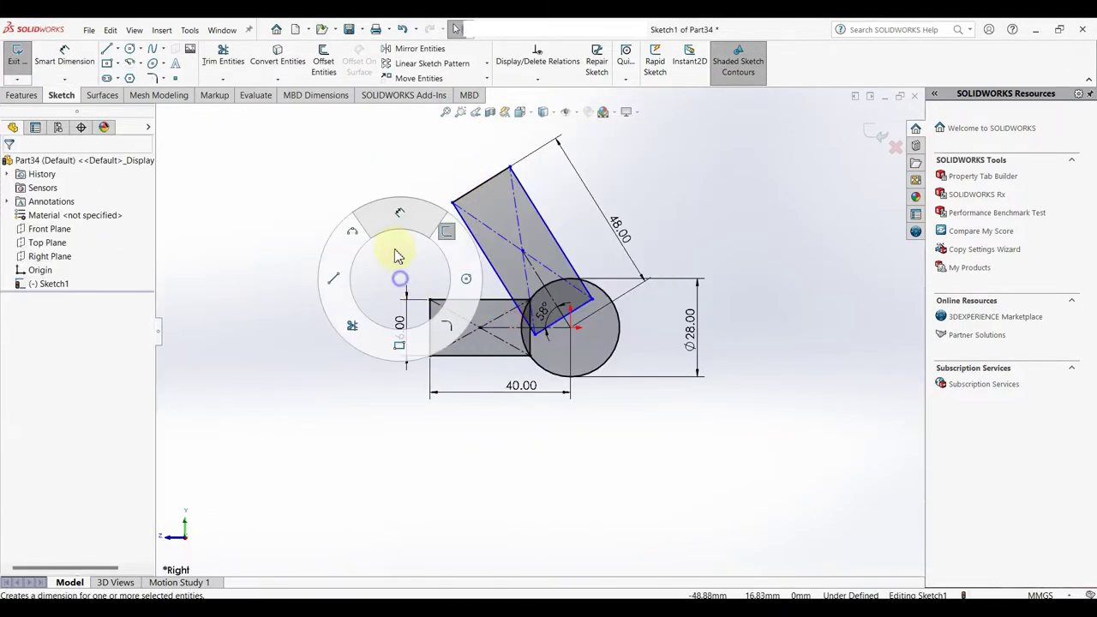
click(473, 184)
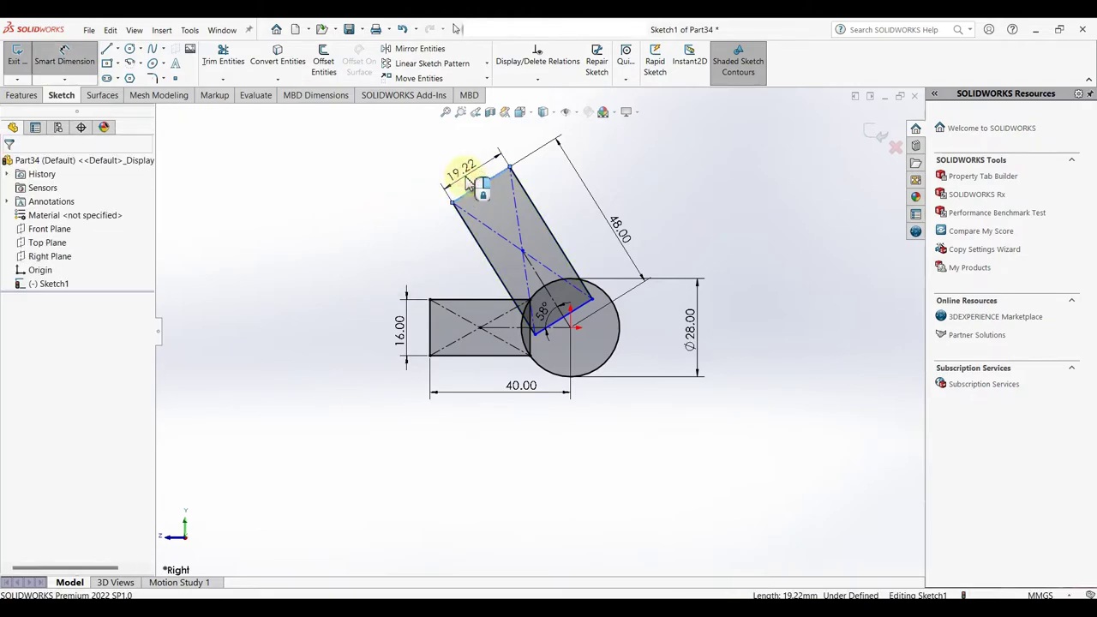
click(467, 181)
text(12)
key(Return)
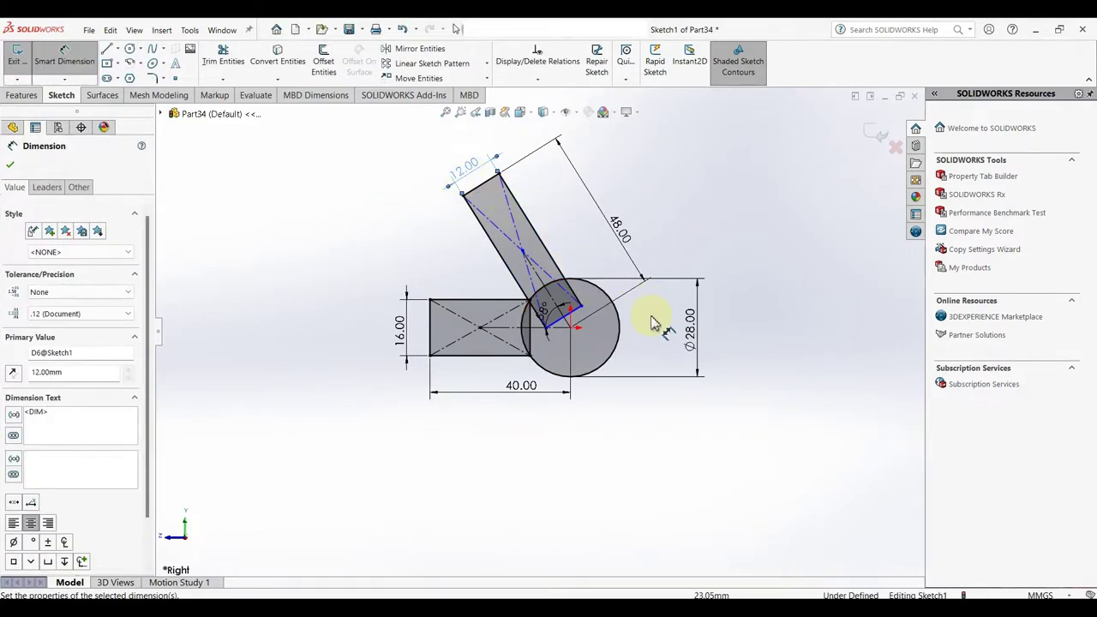
scroll(563, 328, down, 3)
key(Escape)
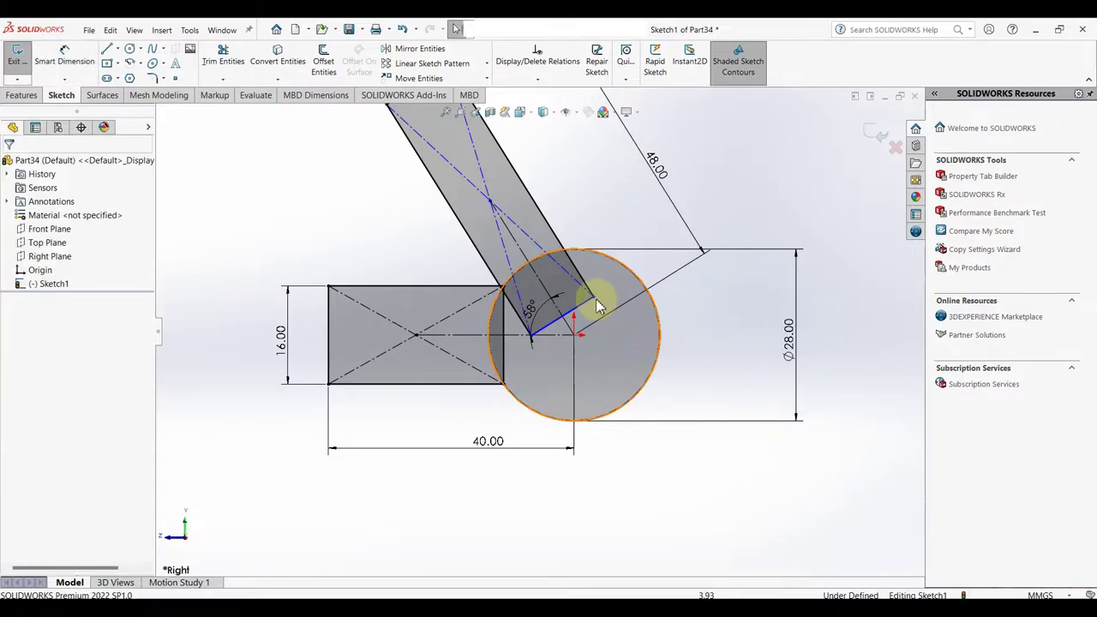
- Snap the bar's loose endpoint onto the circle to fully define the sketch
click(591, 296)
drag(592, 296, 580, 248)
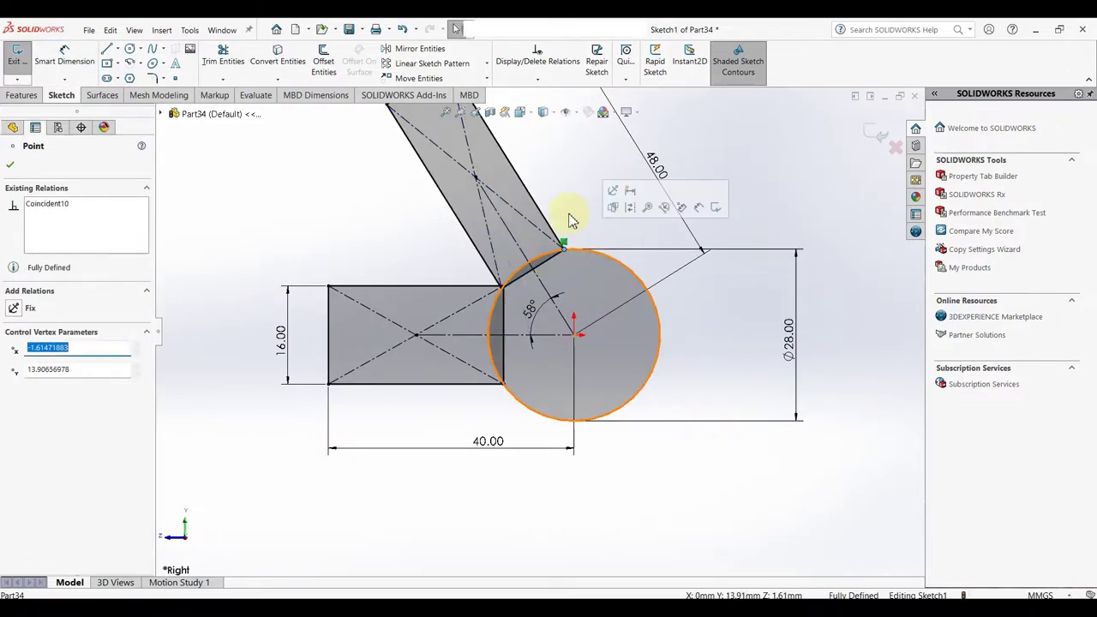
key(Escape)
scroll(581, 309, up, 3)
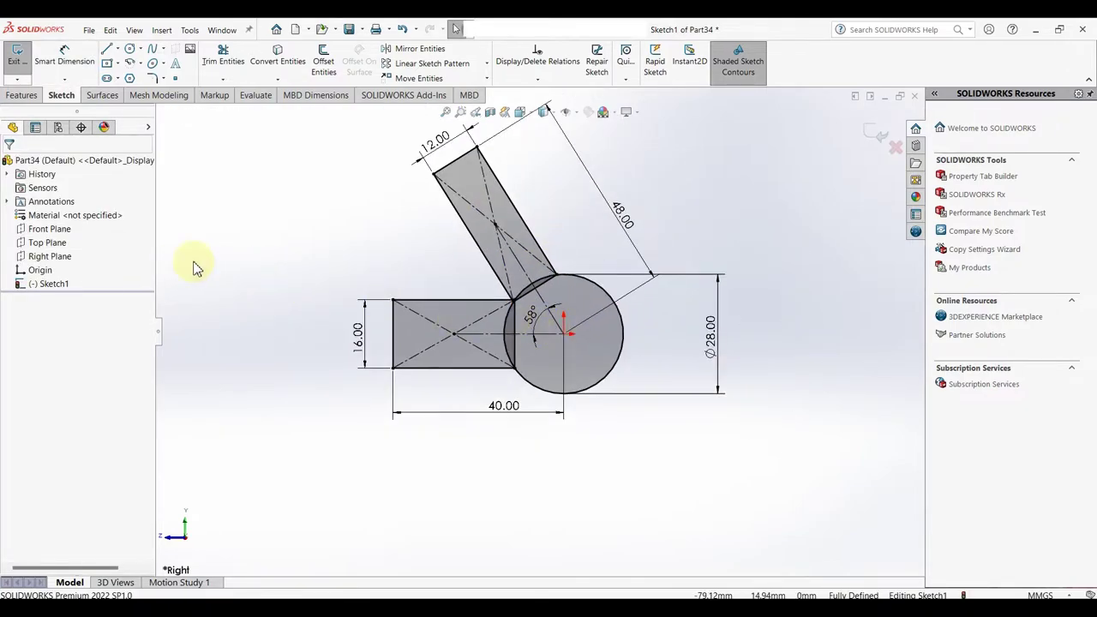
click(23, 95)
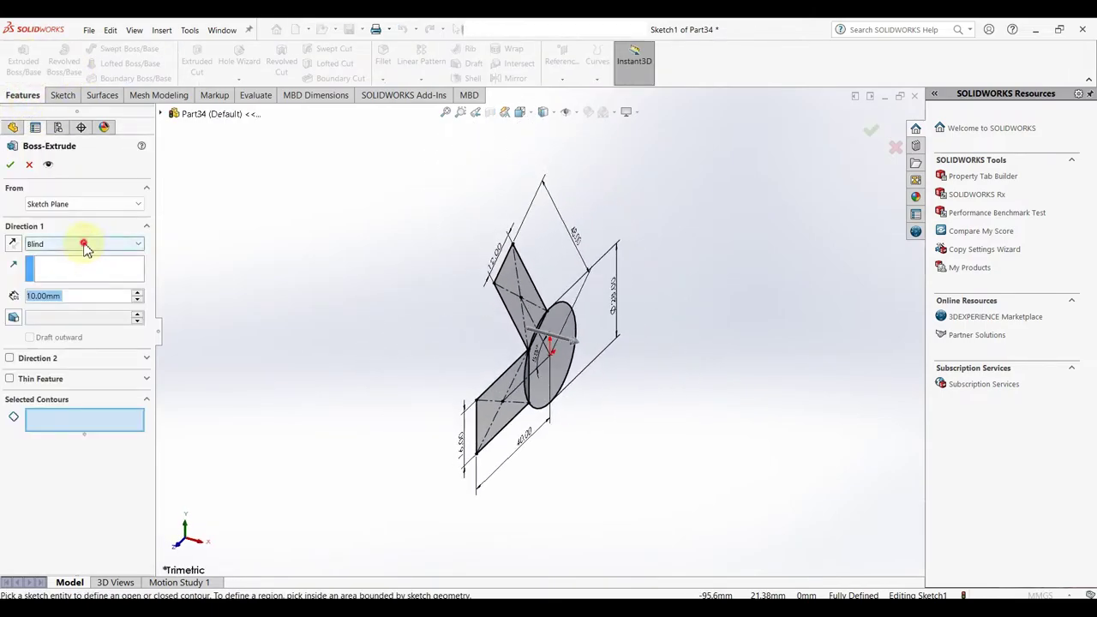
- Set the Boss-Extrude end condition to Mid Plane with a 5 mm depth
click(83, 245)
click(66, 307)
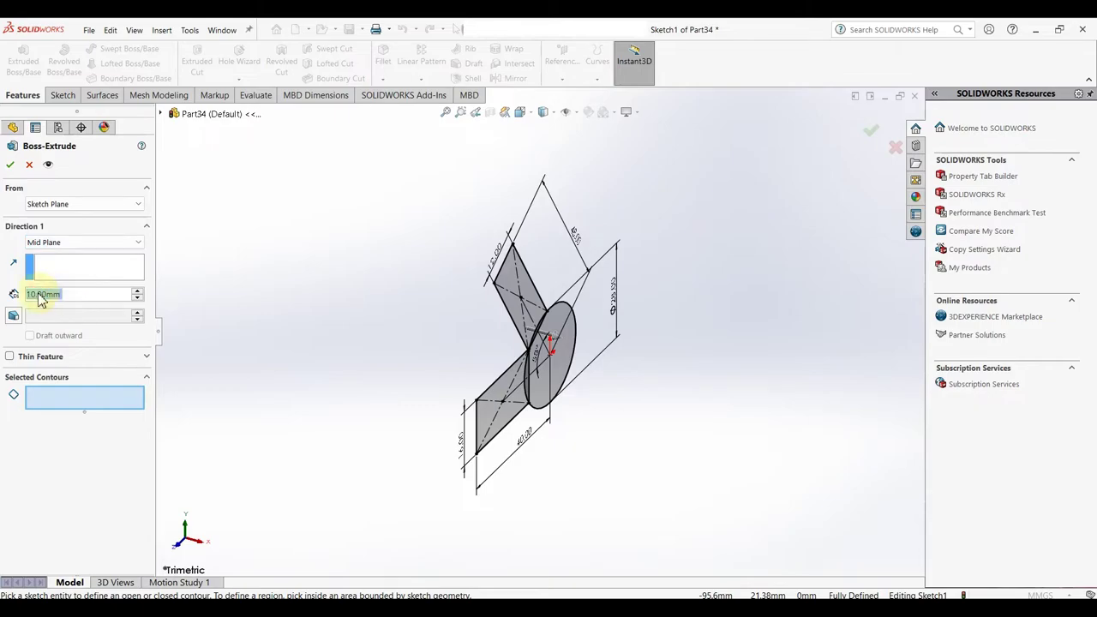
text(5)
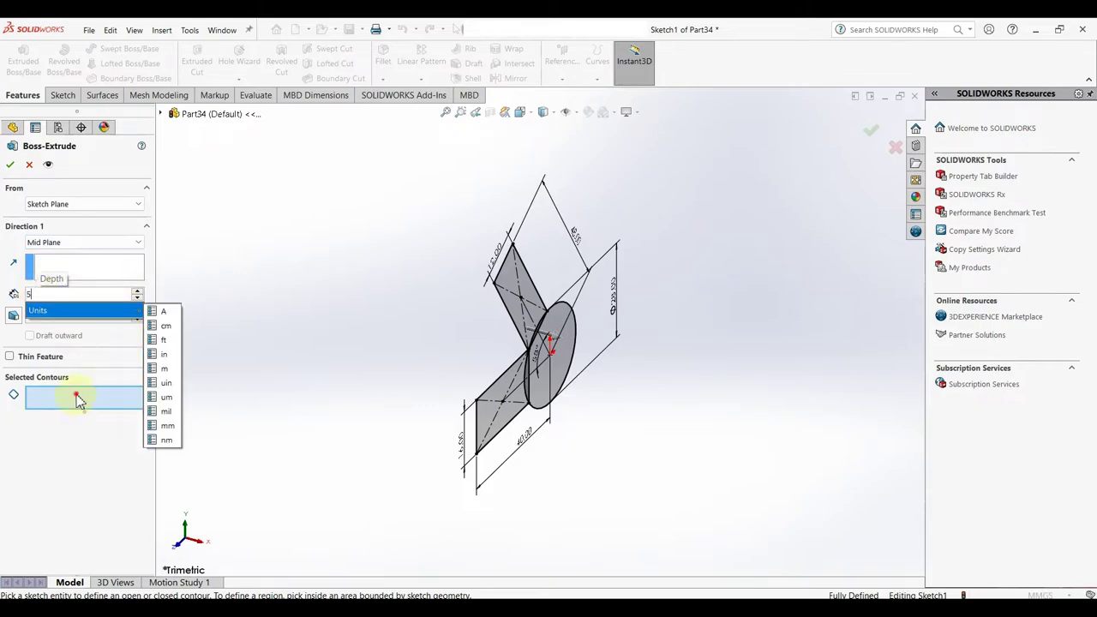
click(77, 401)
- Pick the rectangle, lens, circle, junction and slanted bar regions, then try the extrusion
mouse_move(386, 408)
middle_down()
mouse_move(800, 431)
mouse_move(789, 429)
middle_up()
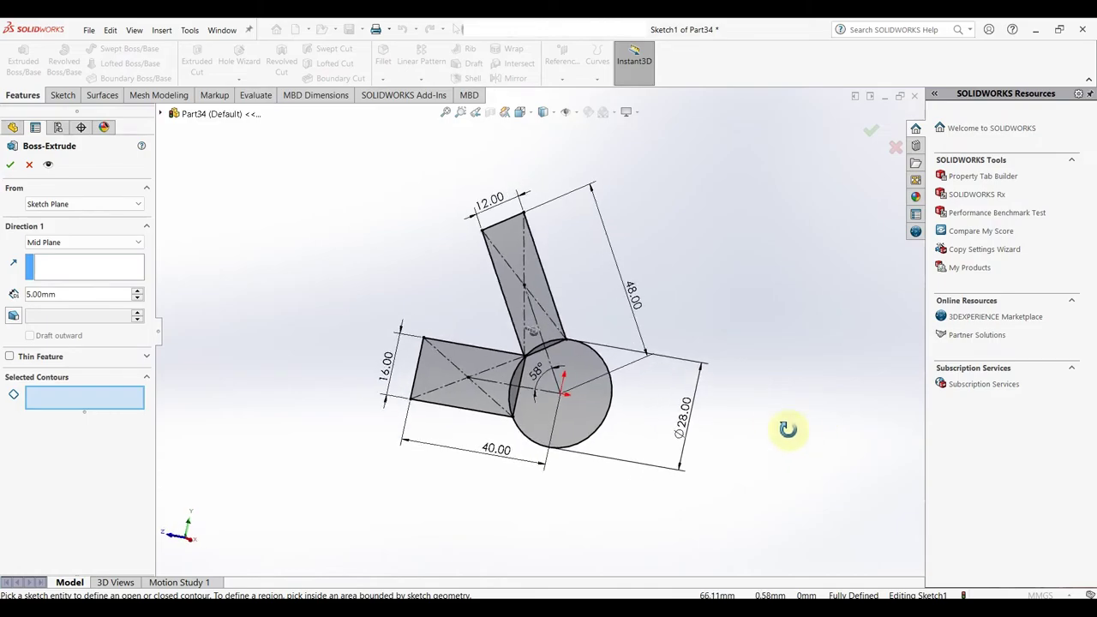
click(466, 361)
scroll(543, 380, down, 3)
click(515, 353)
click(554, 341)
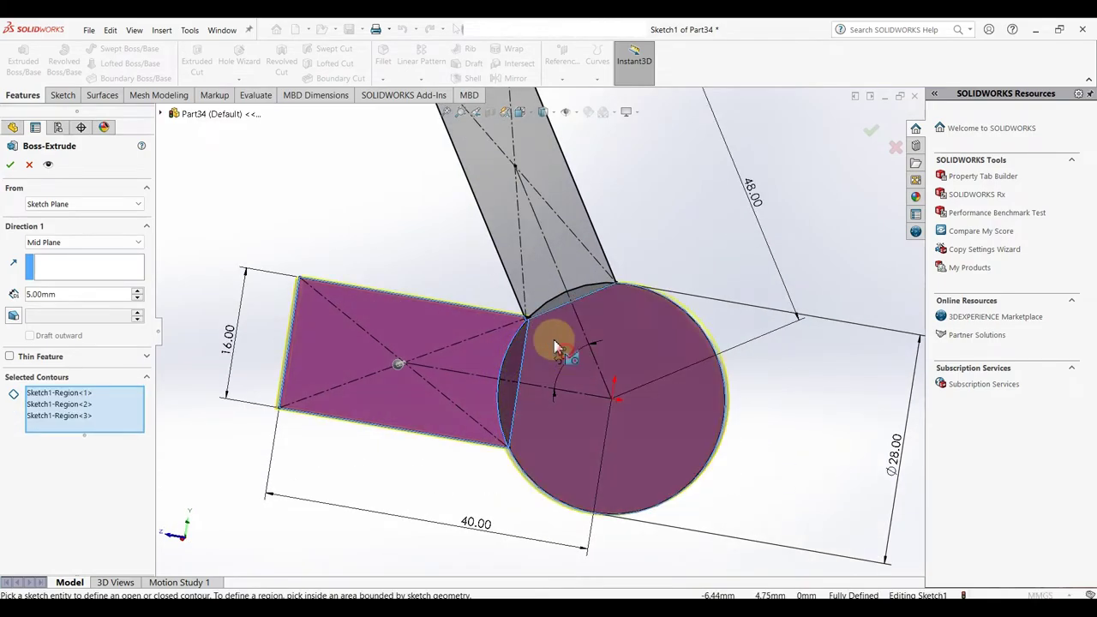
click(562, 310)
click(543, 286)
scroll(596, 363, up, 3)
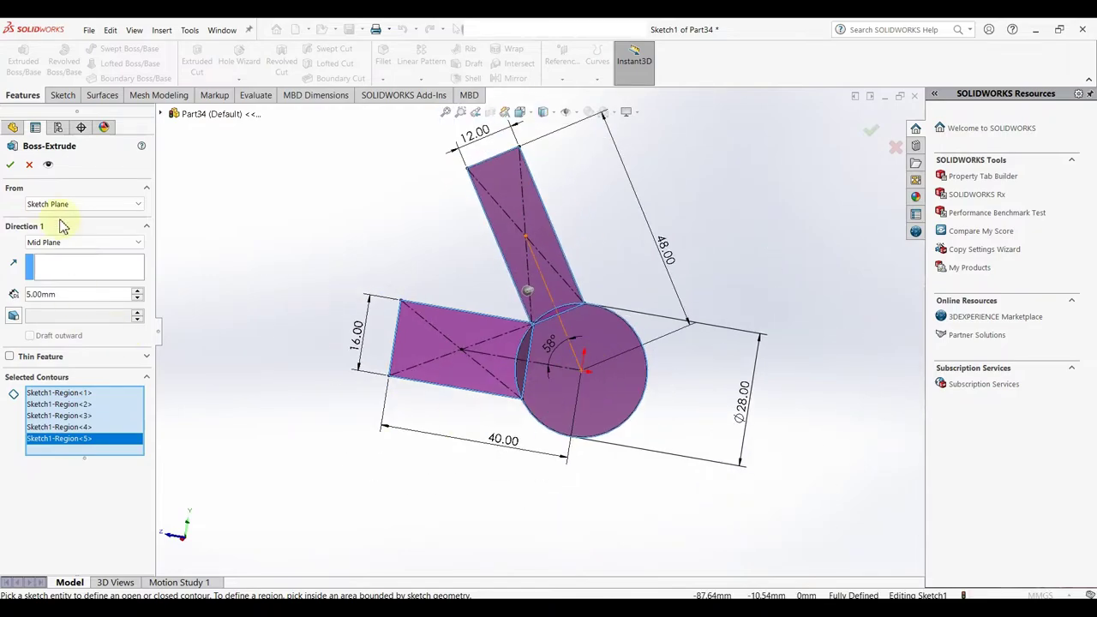
click(11, 165)
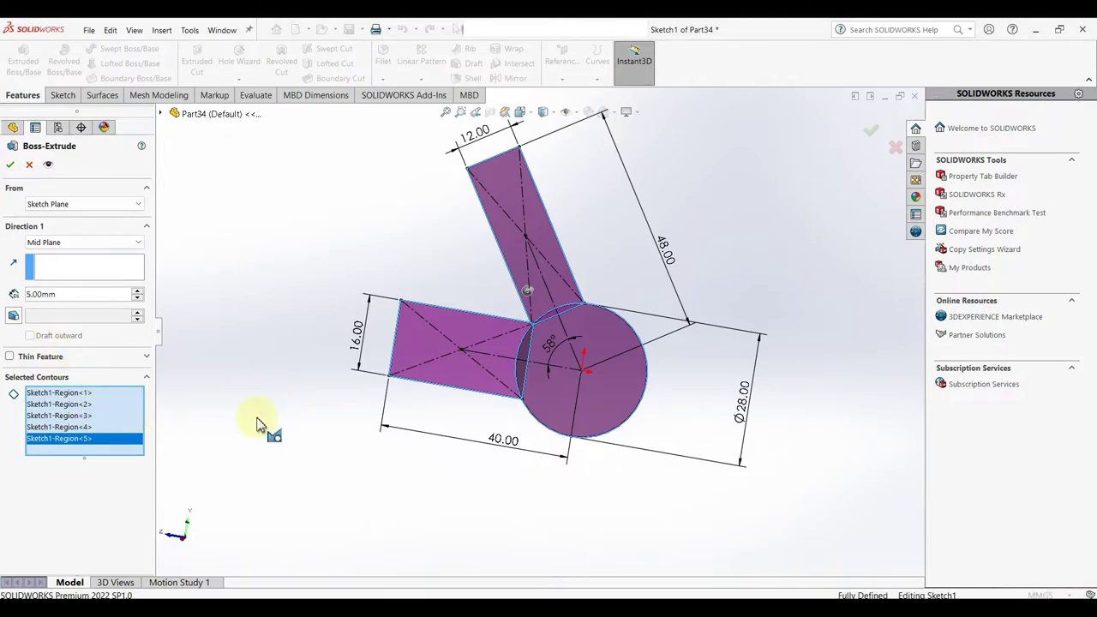
- Clear the chosen regions and select the rectangle, slanted bar and circle contours instead
right_click(78, 409)
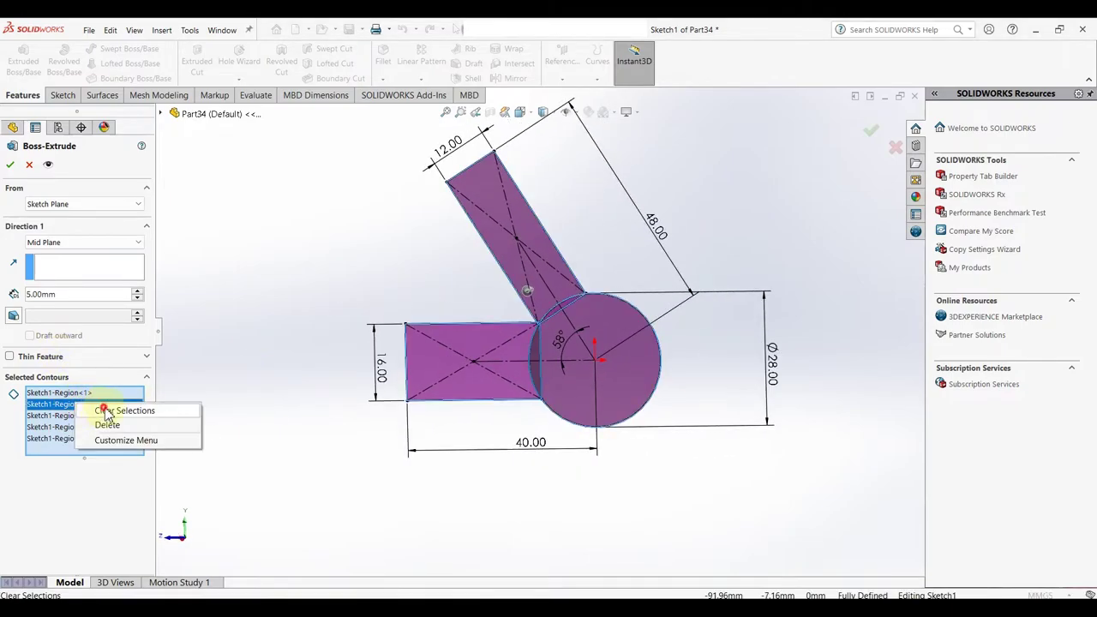
click(111, 410)
click(440, 329)
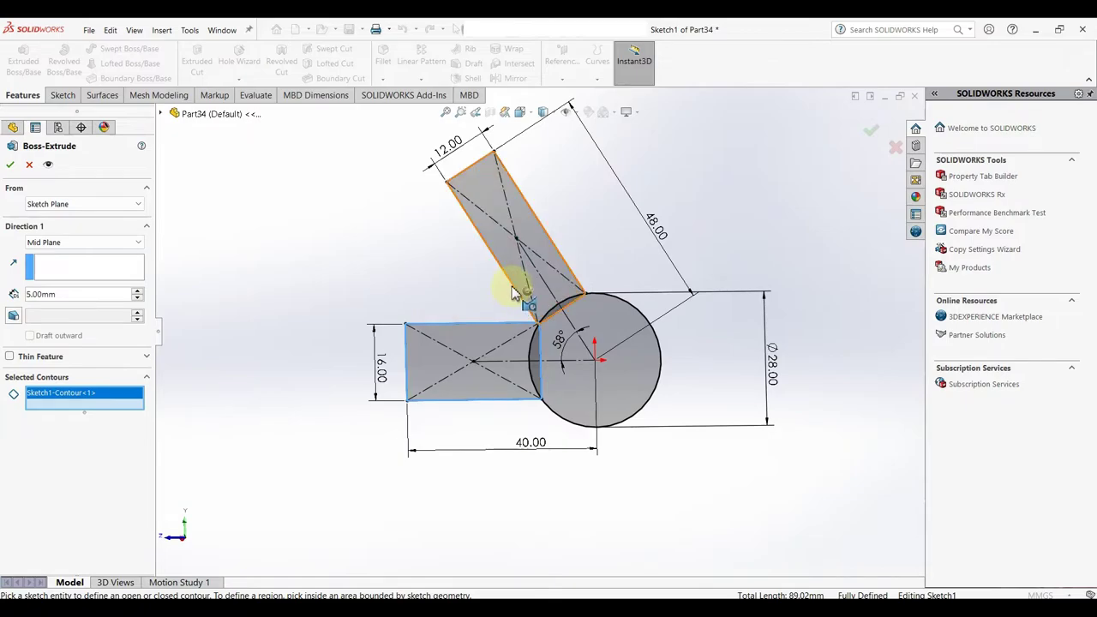
click(520, 289)
click(639, 312)
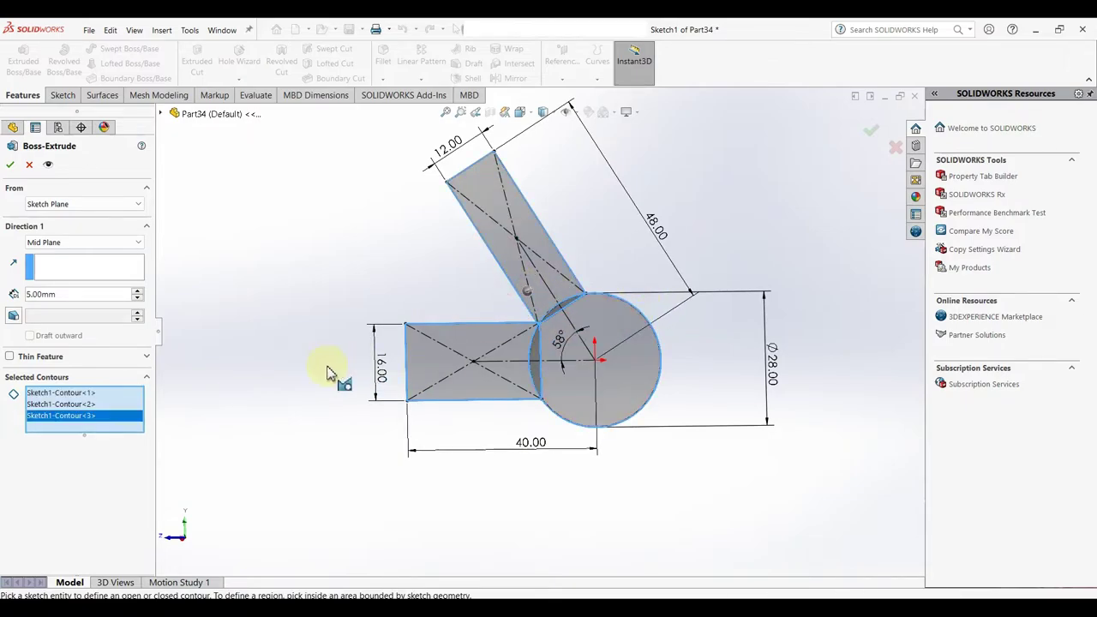
- Attempt the three-contour extrusion and zoom into the intersection the rebuild error flags
click(12, 170)
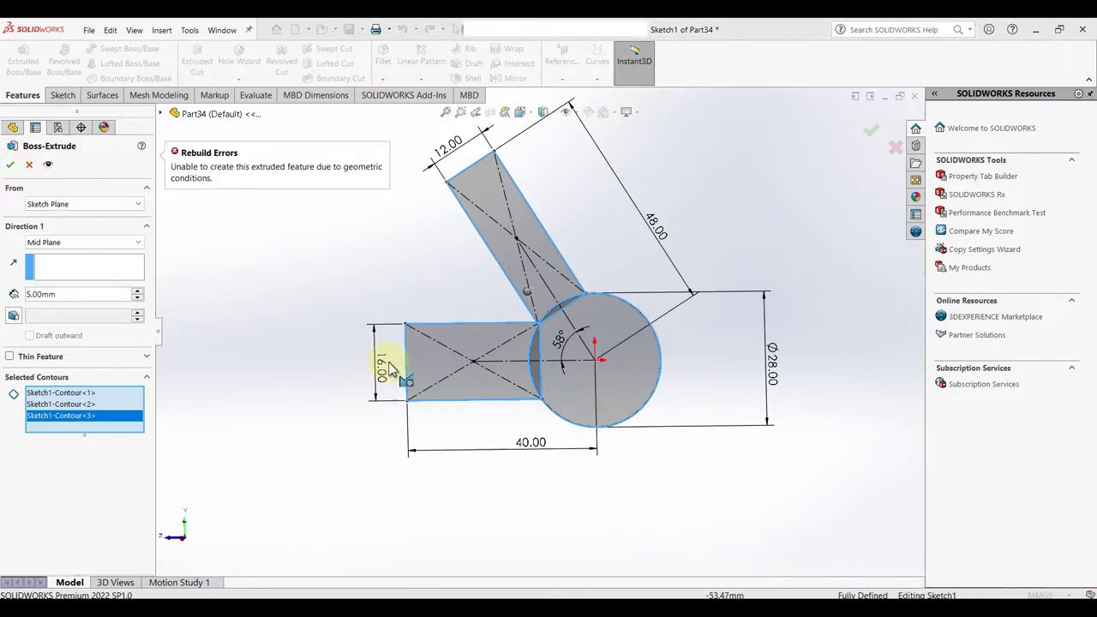
scroll(601, 355, down, 3)
scroll(392, 571, up, 3)
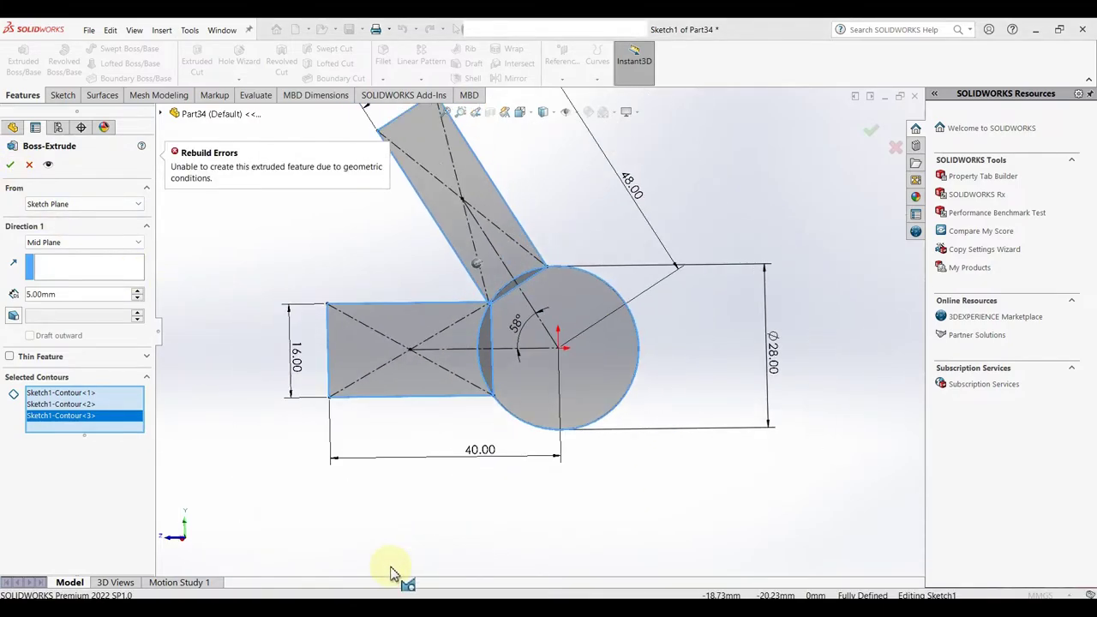
scroll(564, 221, up, 2)
scroll(563, 221, up, 1)
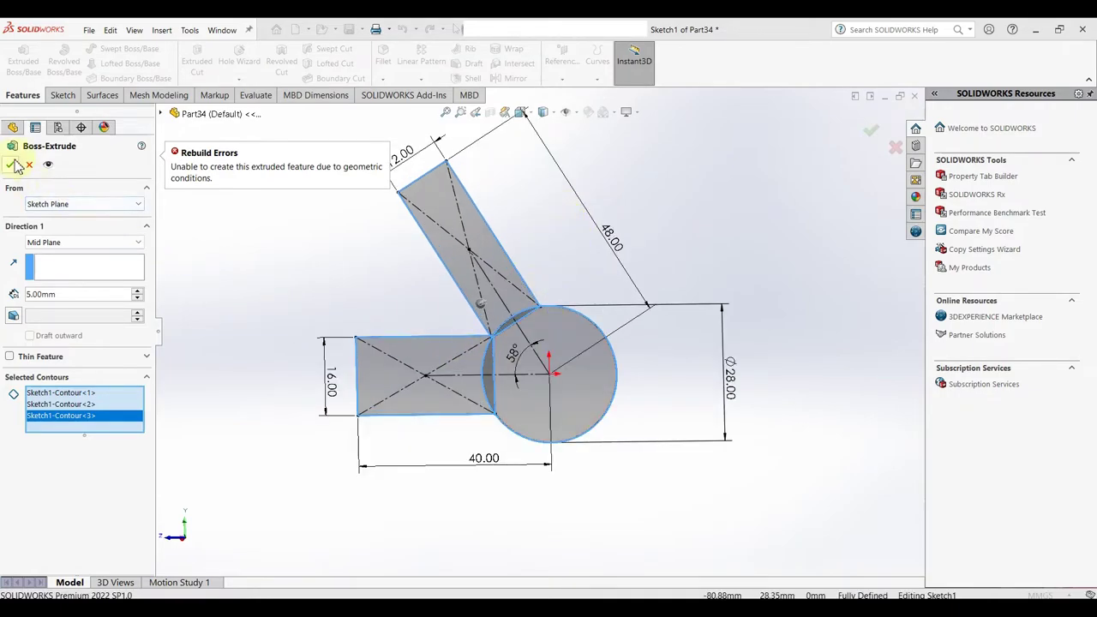
scroll(466, 335, down, 2)
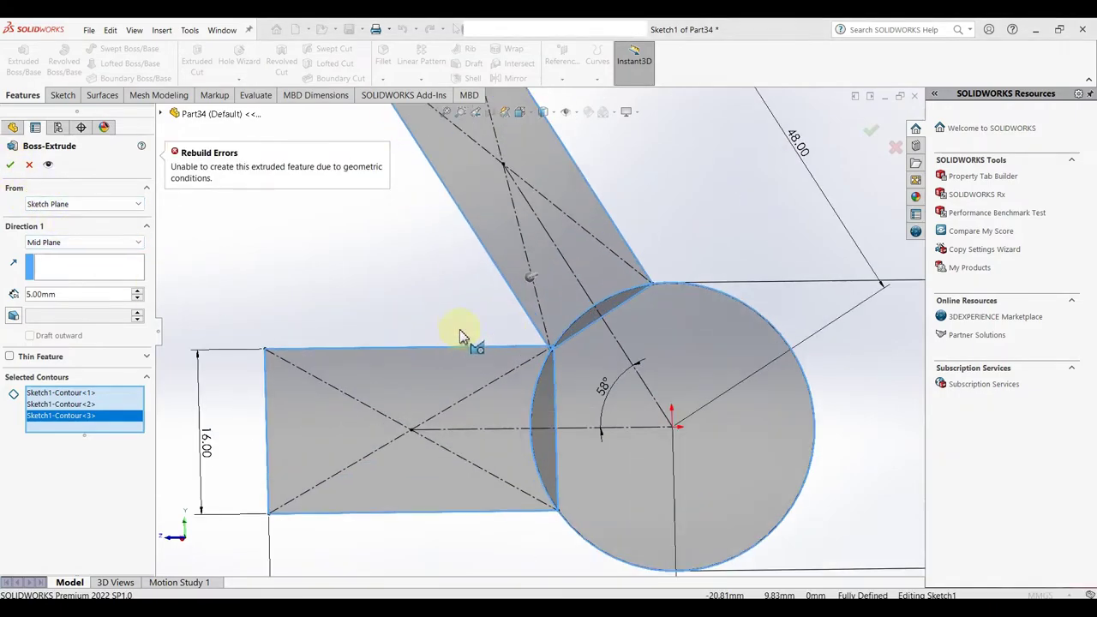
scroll(552, 387, down, 3)
scroll(683, 319, down, 3)
scroll(759, 273, down, 2)
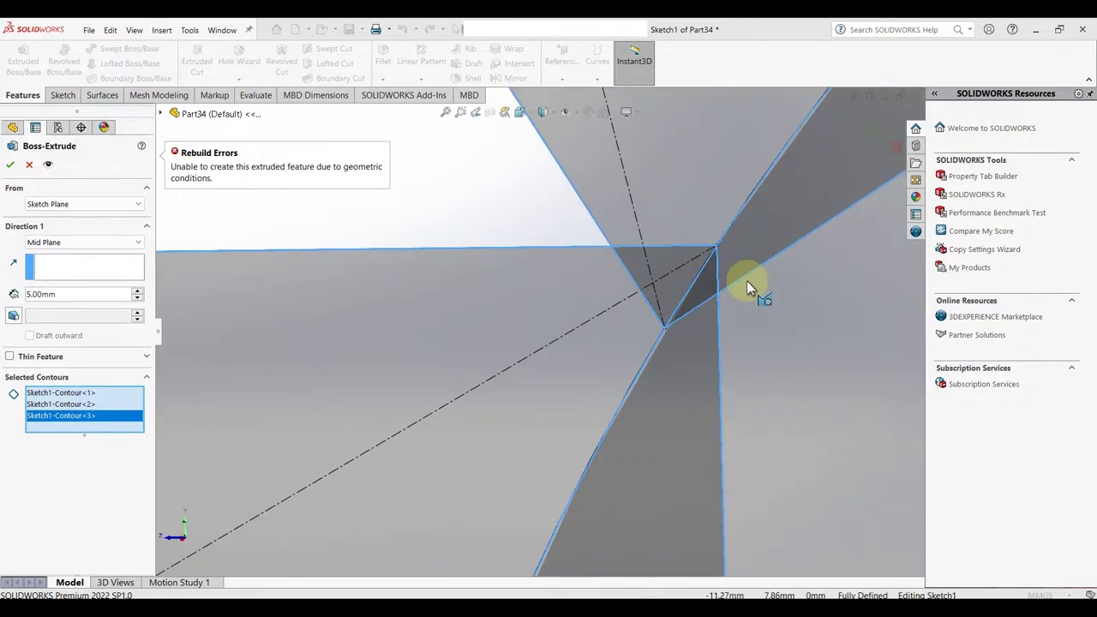
scroll(721, 288, down, 2)
scroll(594, 355, up, 1)
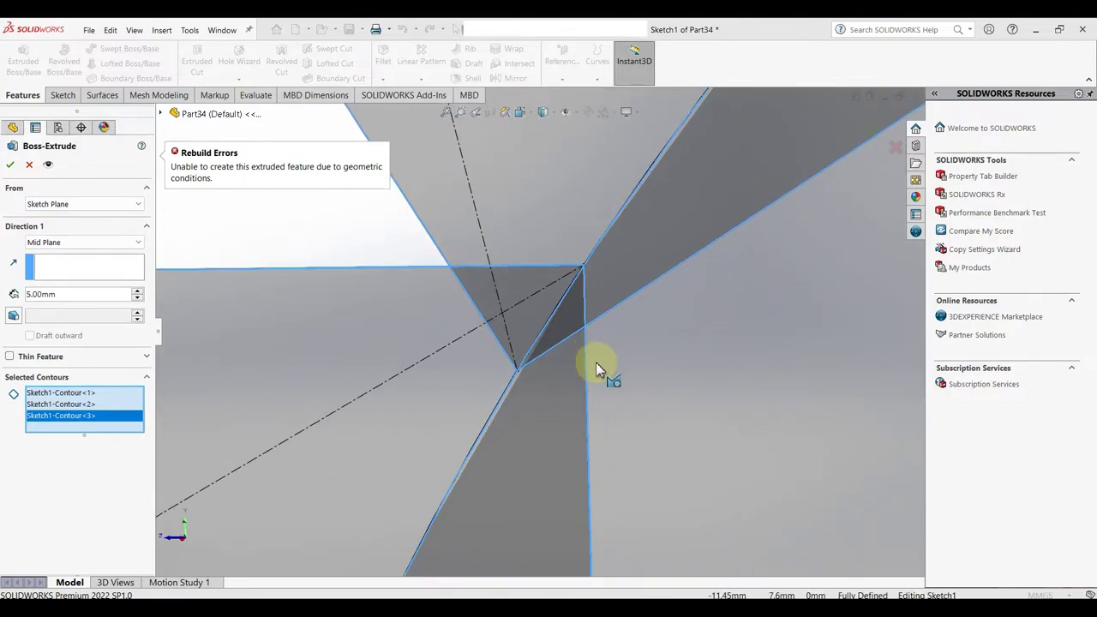
scroll(595, 367, up, 2)
scroll(592, 376, up, 2)
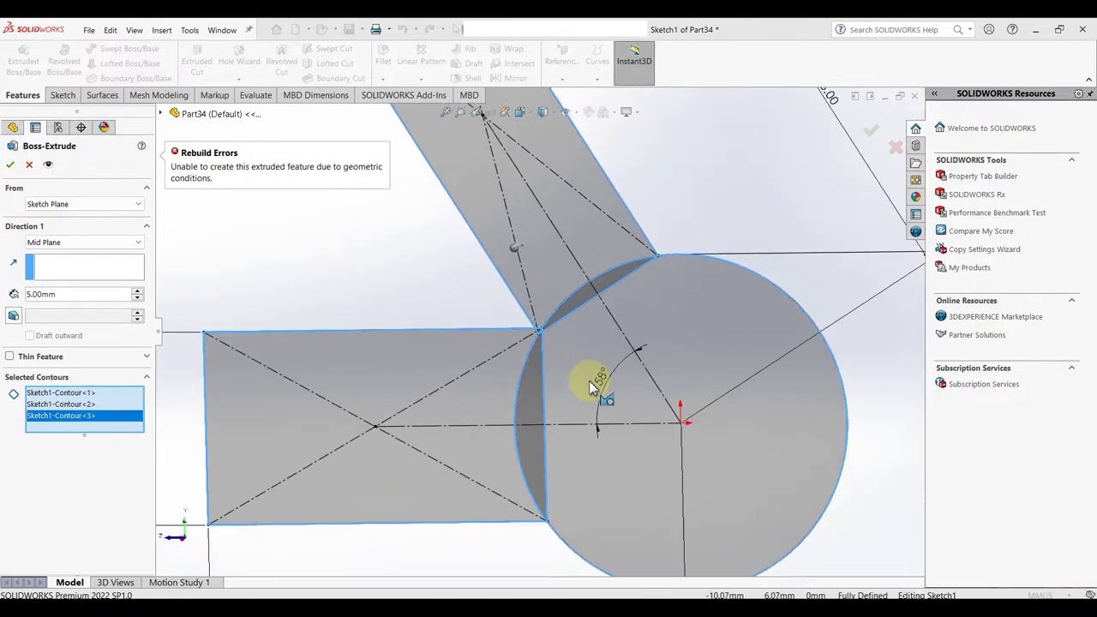
- Cancel the failed Boss-Extrude, leaving the unextruded rectangle, slanted bar and circle sketch
click(29, 164)
scroll(529, 343, down, 3)
scroll(529, 343, down, 1)
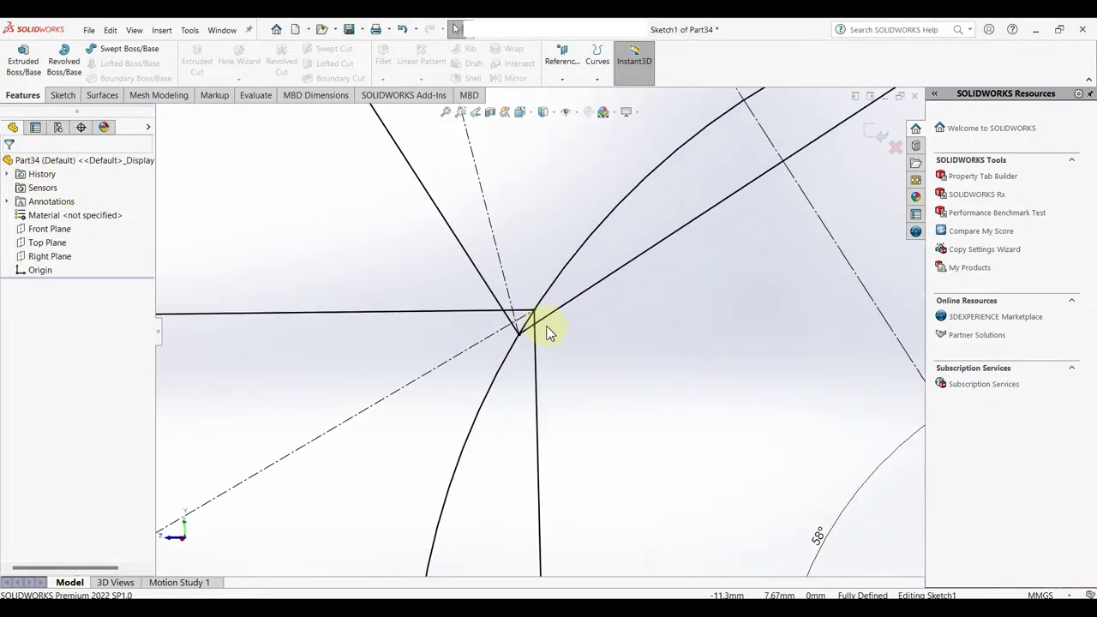
scroll(544, 326, down, 2)
scroll(549, 333, down, 2)
scroll(550, 333, up, 1)
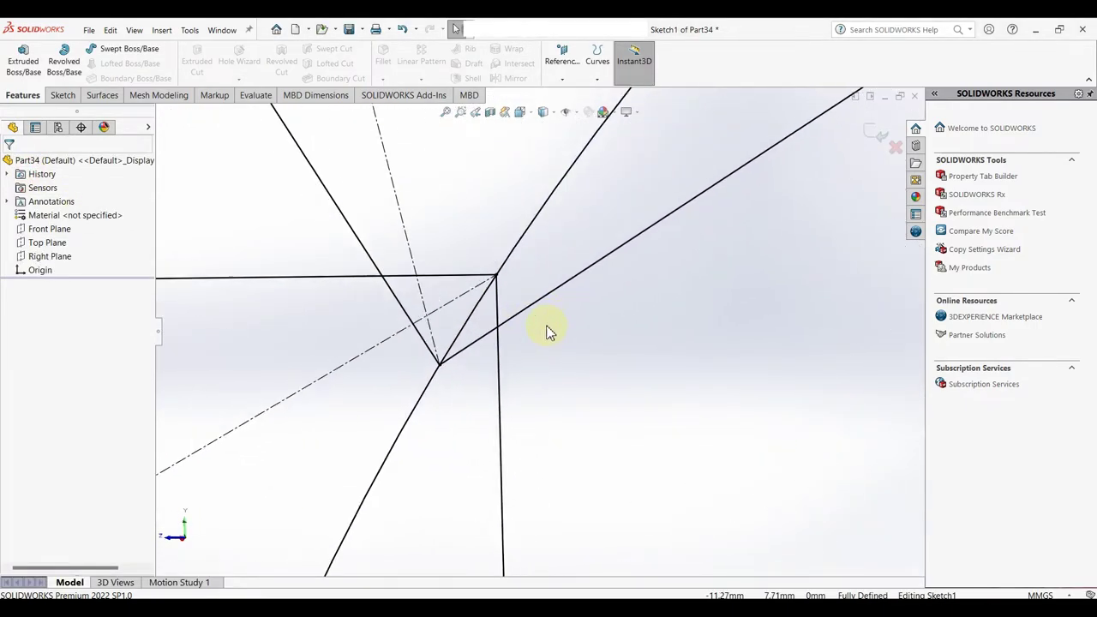
scroll(553, 335, up, 2)
scroll(562, 343, up, 2)
scroll(565, 352, up, 3)
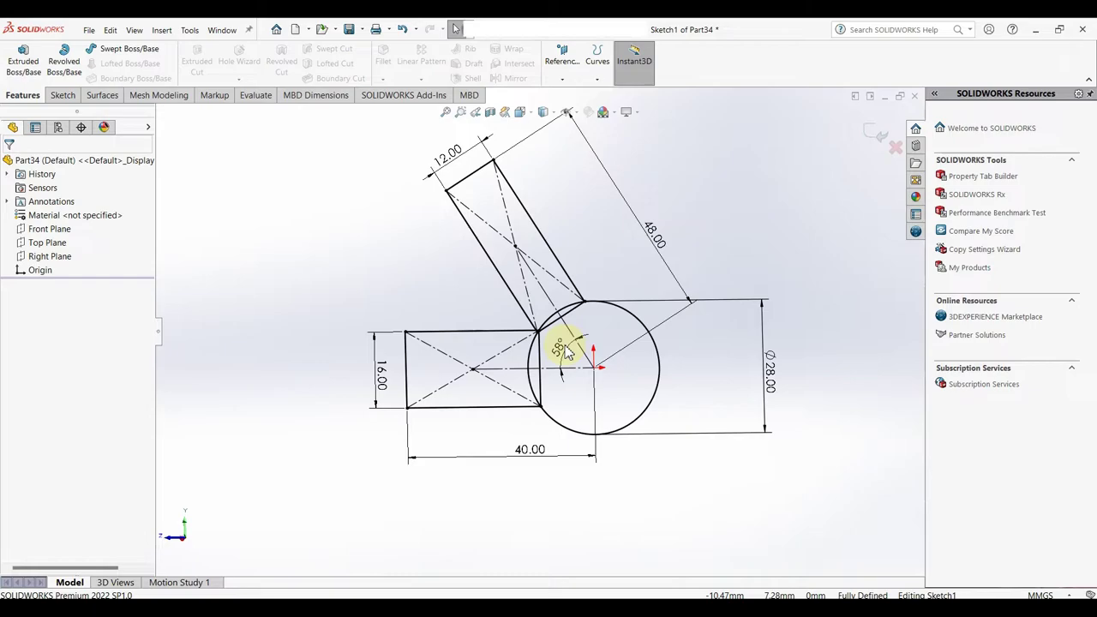
scroll(568, 352, up, 1)
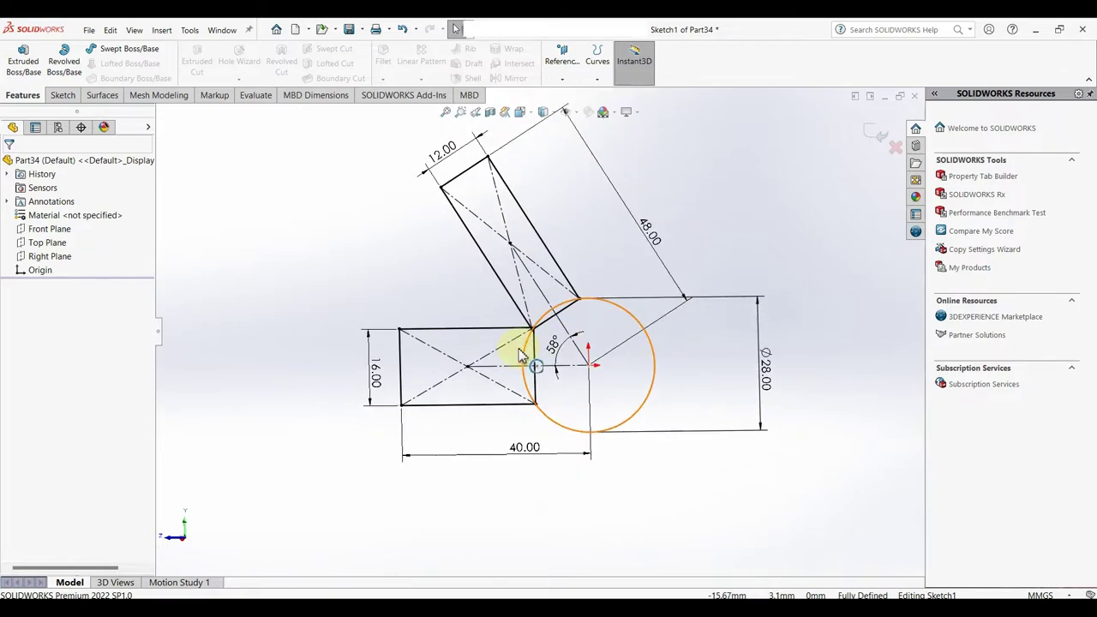
scroll(649, 259, down, 1)
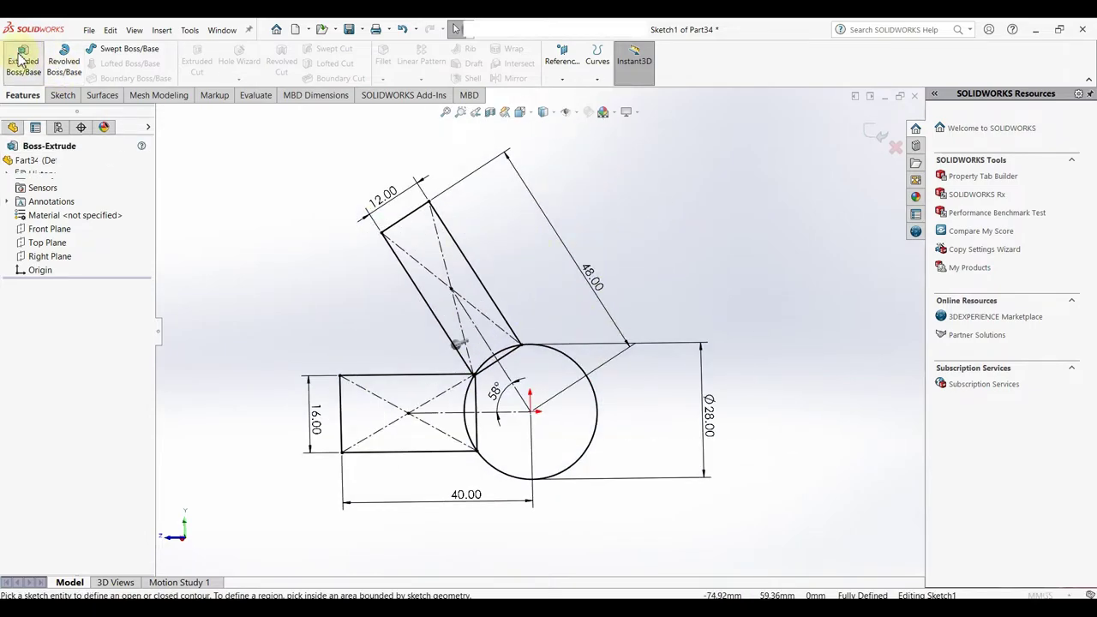
- Extrude the rectangle, circle and slanted bar contours 5 mm Mid Plane into one solid
click(85, 417)
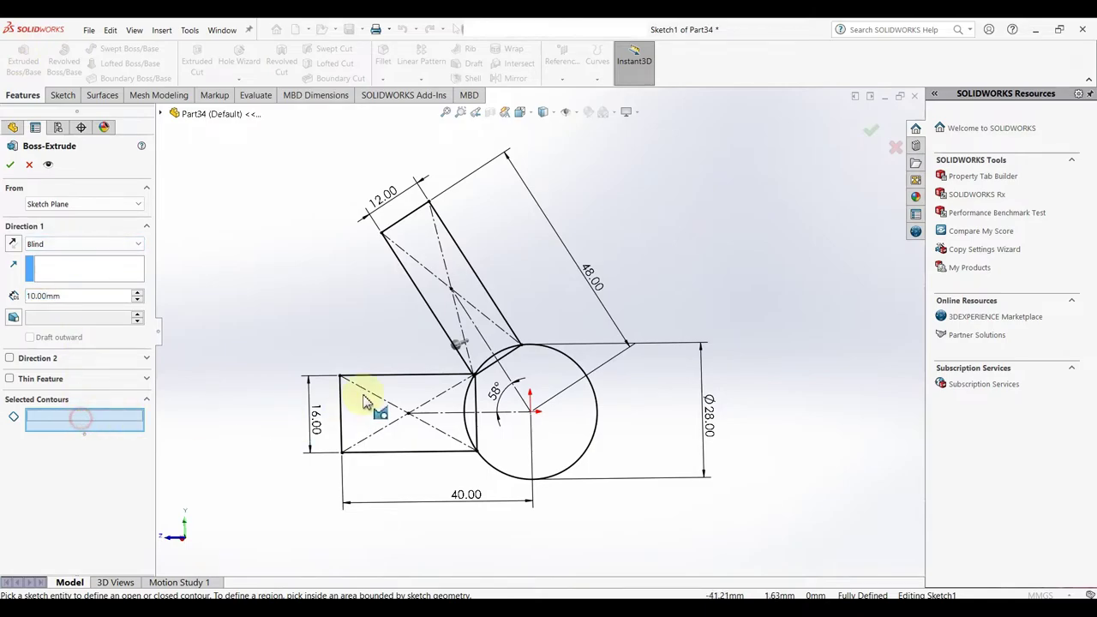
click(392, 380)
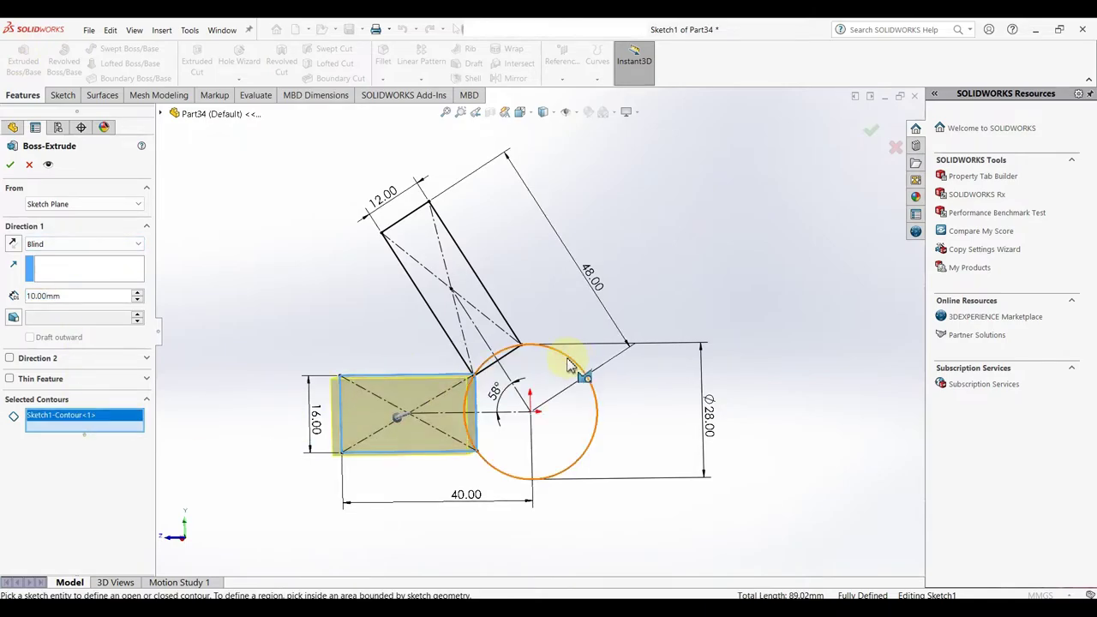
click(572, 360)
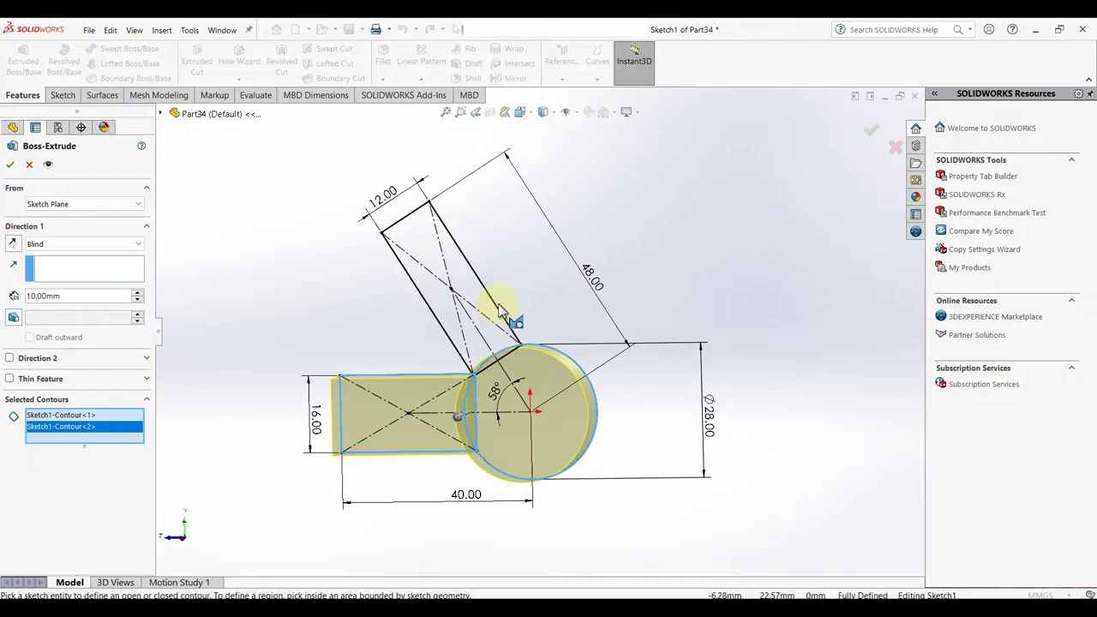
click(500, 311)
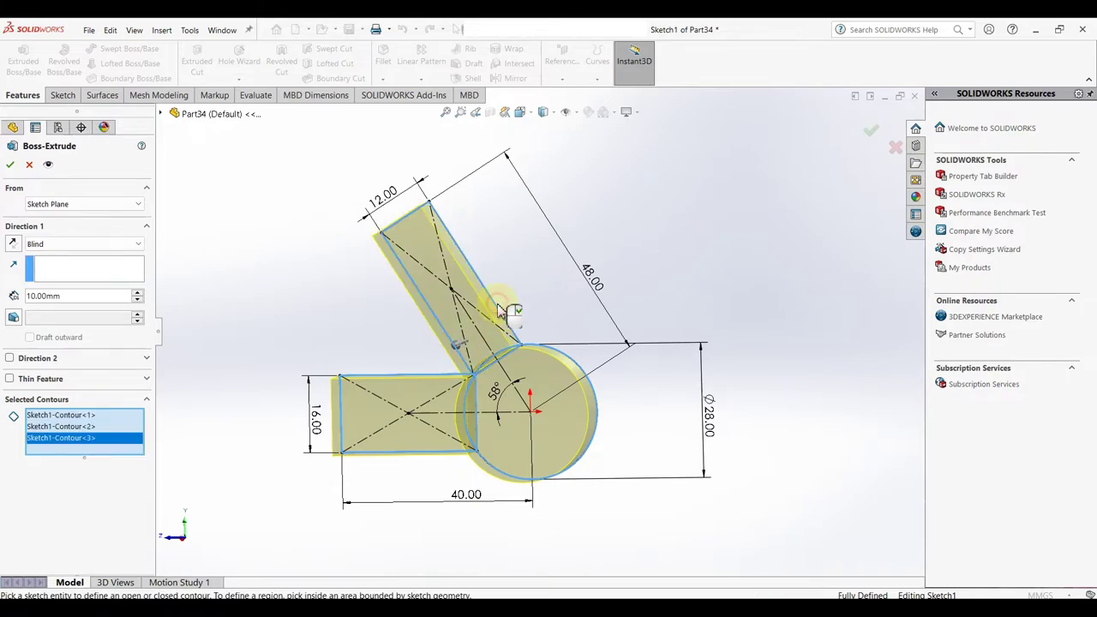
click(47, 245)
click(47, 294)
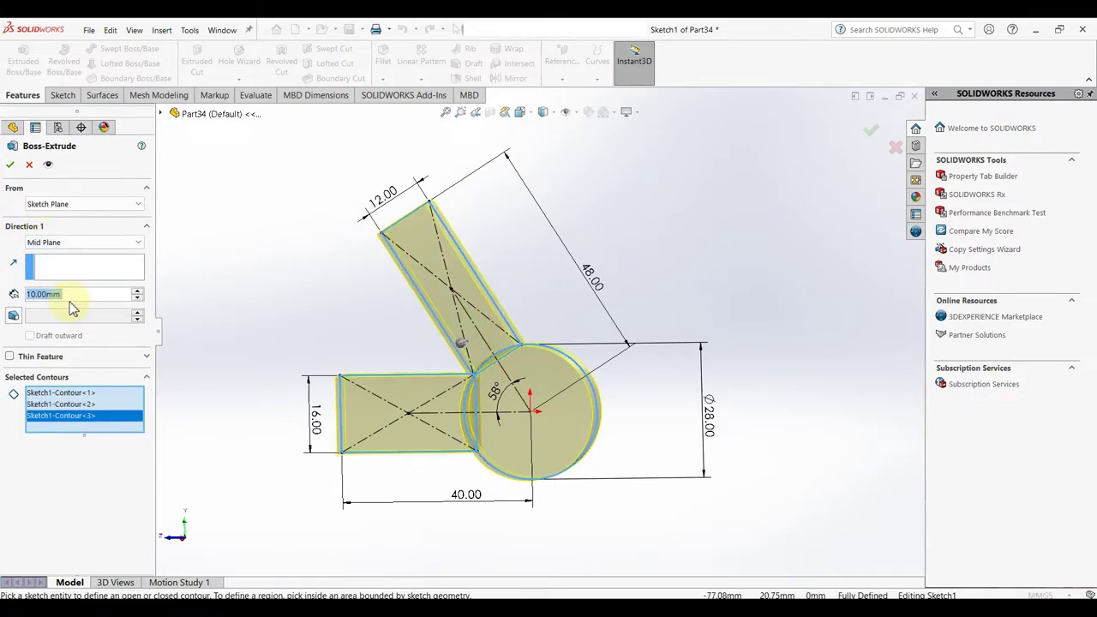
text(5)
key(Return)
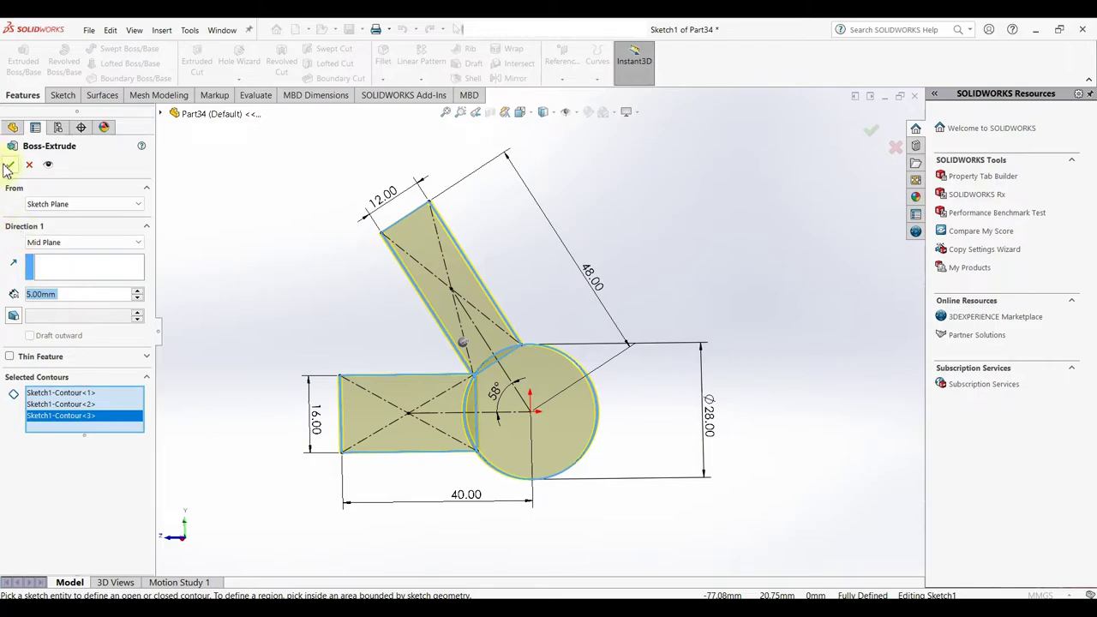
click(7, 167)
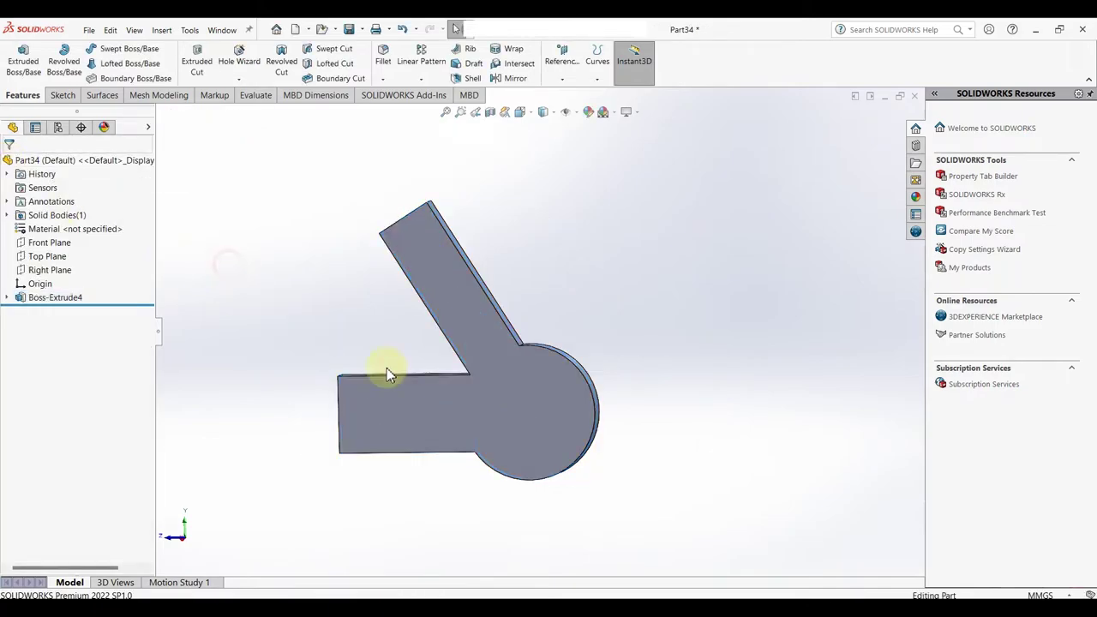
- Start a sketch on the dropout's flat face and draw a circle on the round end
click(526, 417)
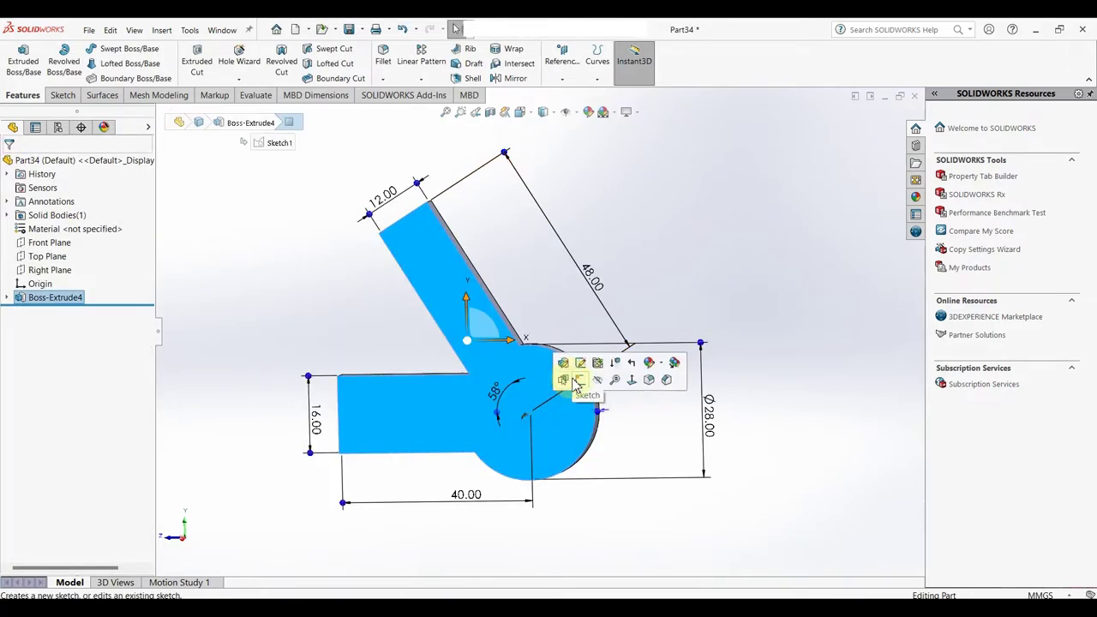
click(386, 348)
middle_drag(551, 415, 565, 426)
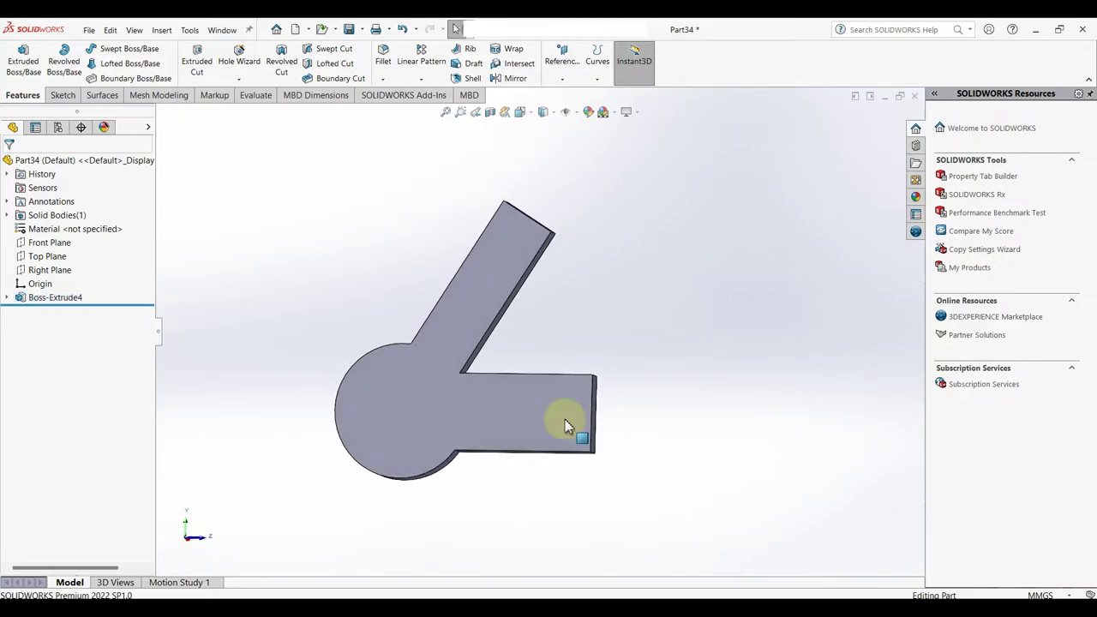
click(412, 409)
click(458, 373)
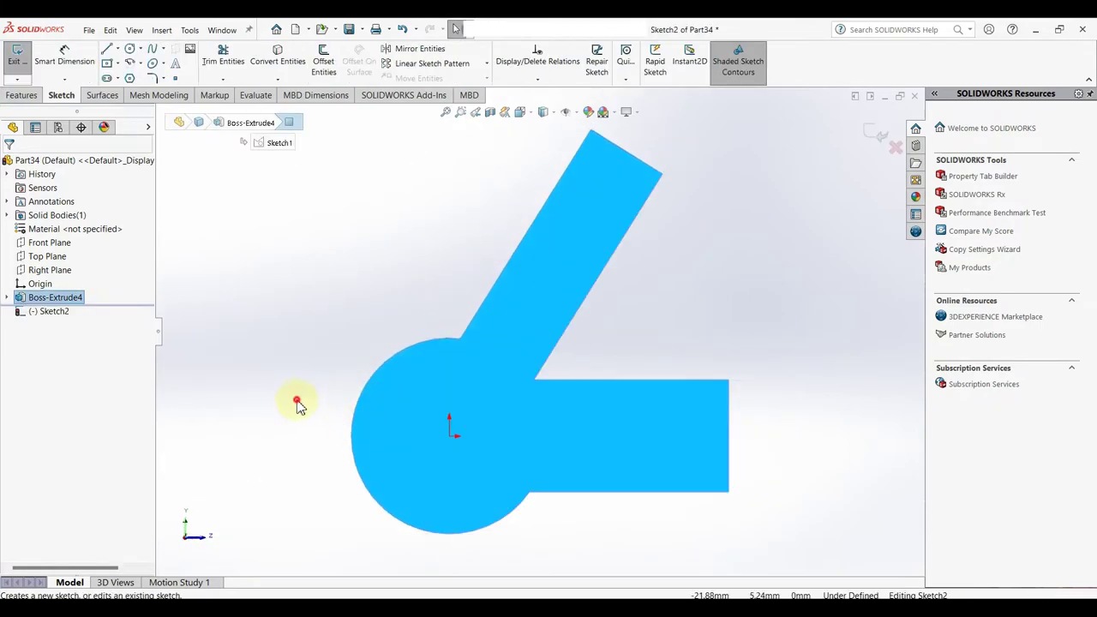
right_drag(262, 437, 337, 443)
drag(449, 435, 466, 380)
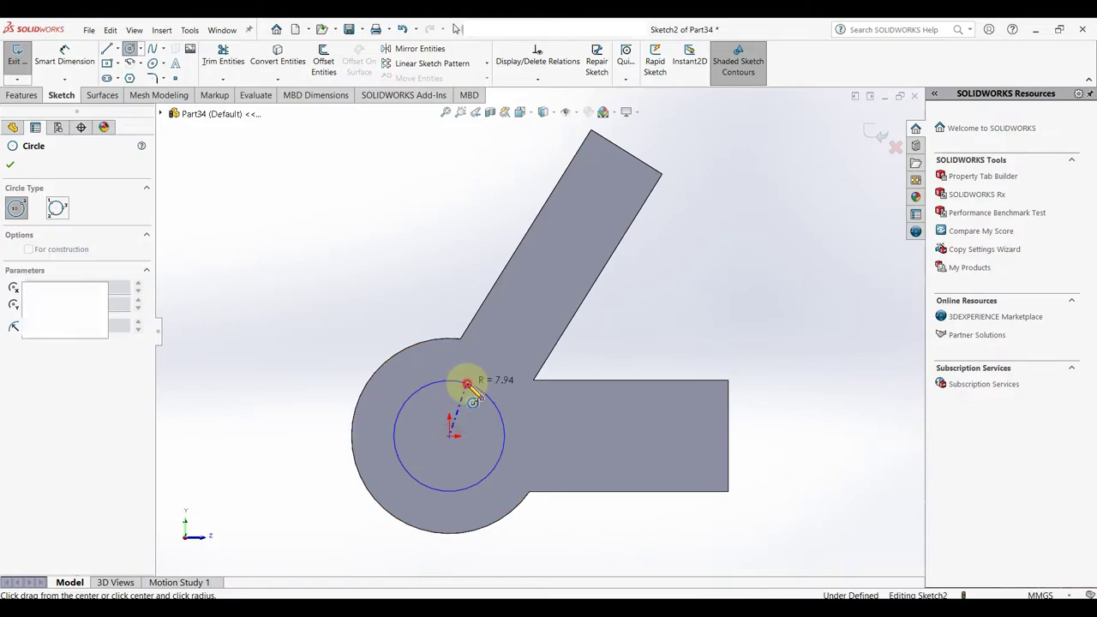
- Dimension the circle to a 20 mm diameter
right_click(471, 388)
click(502, 393)
right_drag(289, 509, 429, 409)
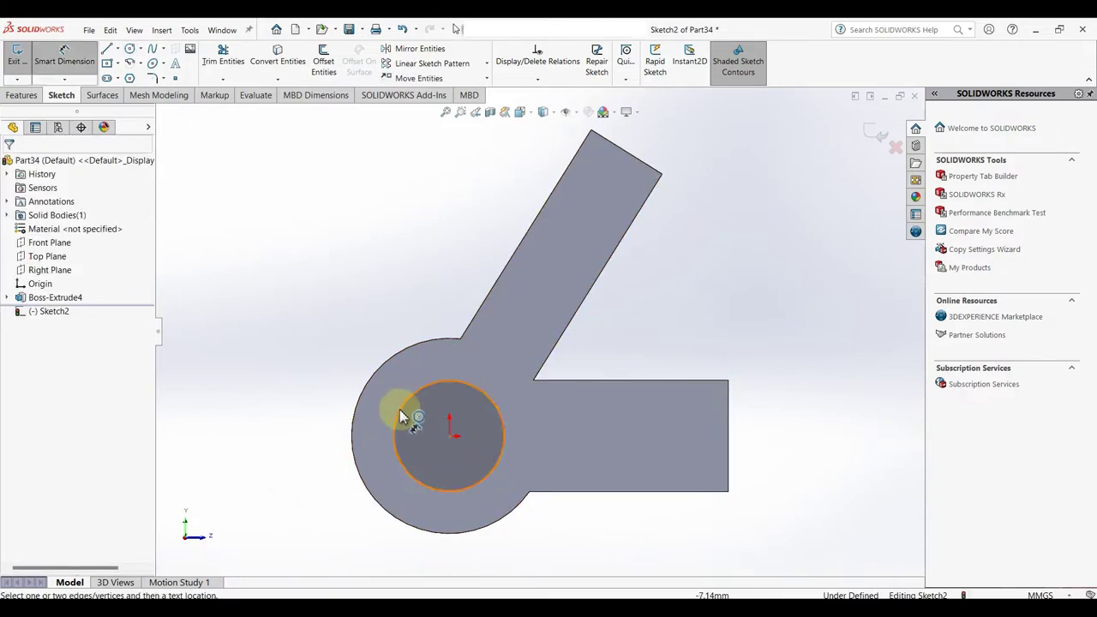
click(399, 417)
click(280, 420)
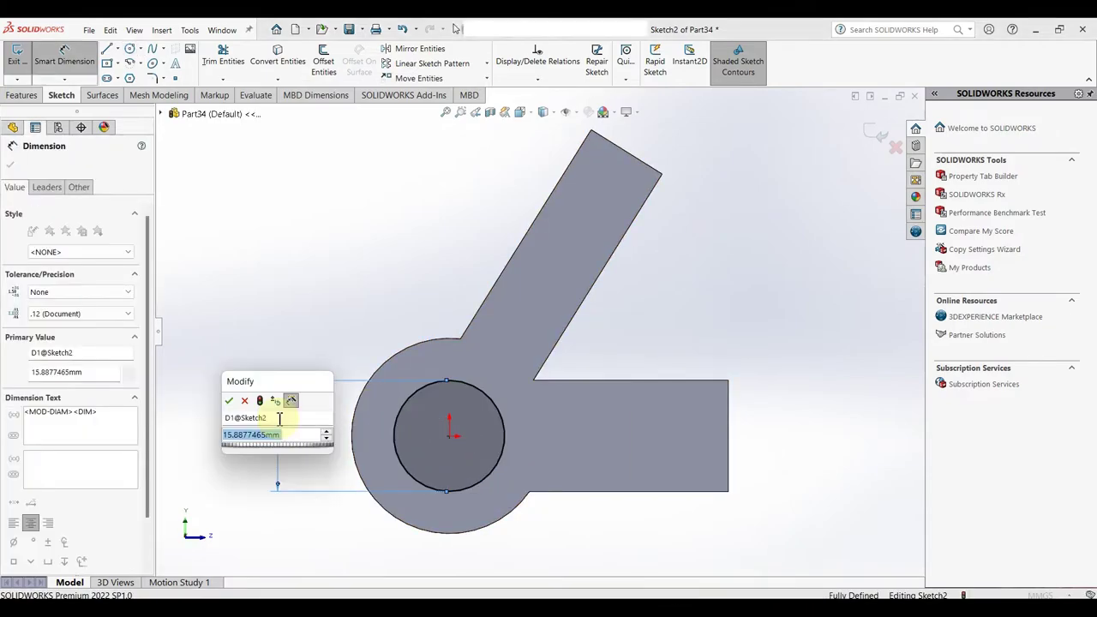
text(20)
key(Return)
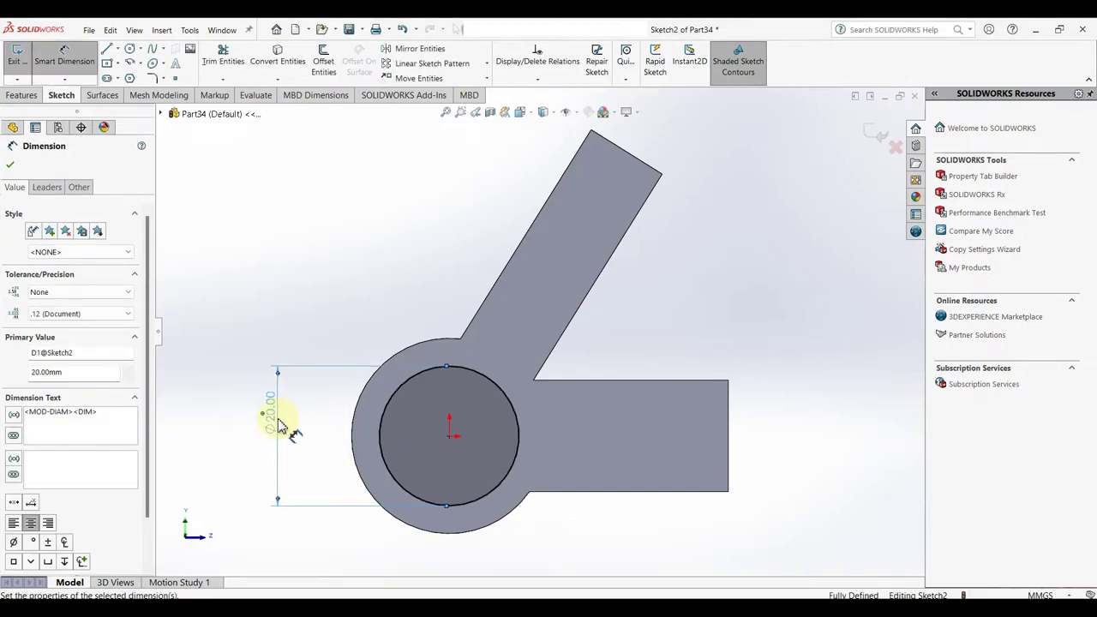
click(12, 166)
- Extrude the Ø20 circle Blind 2.5 mm as a round boss
click(23, 95)
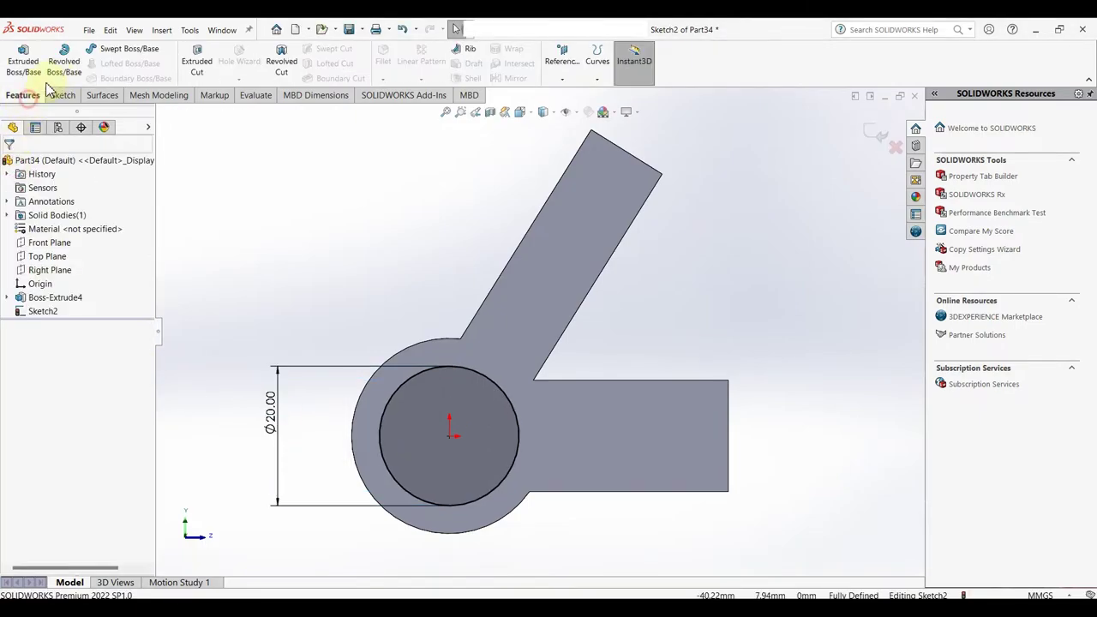
click(25, 62)
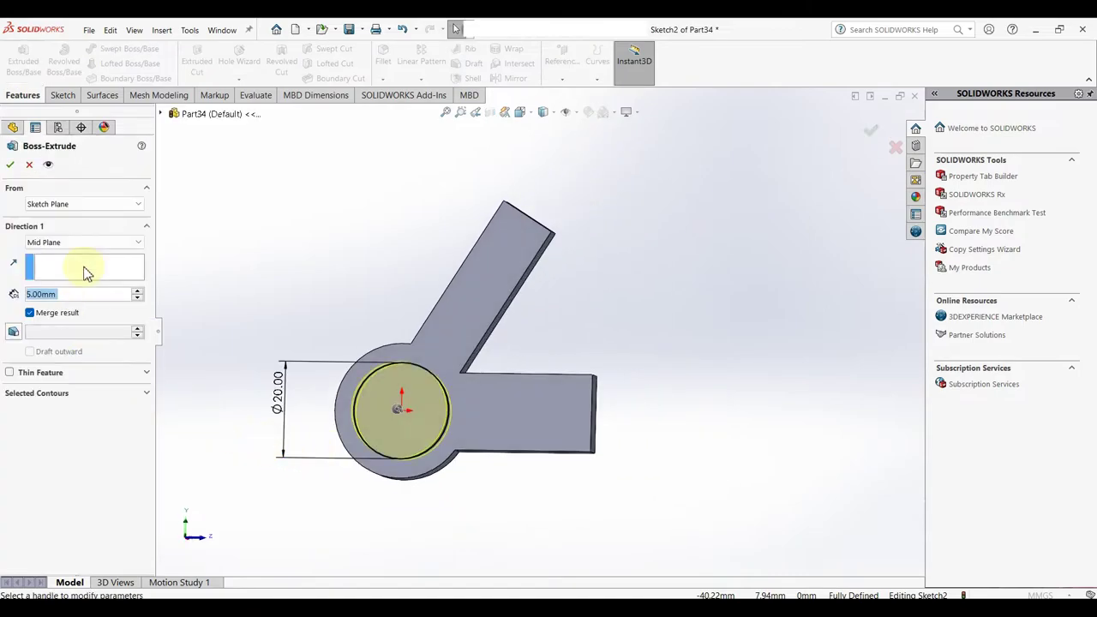
click(89, 243)
click(77, 254)
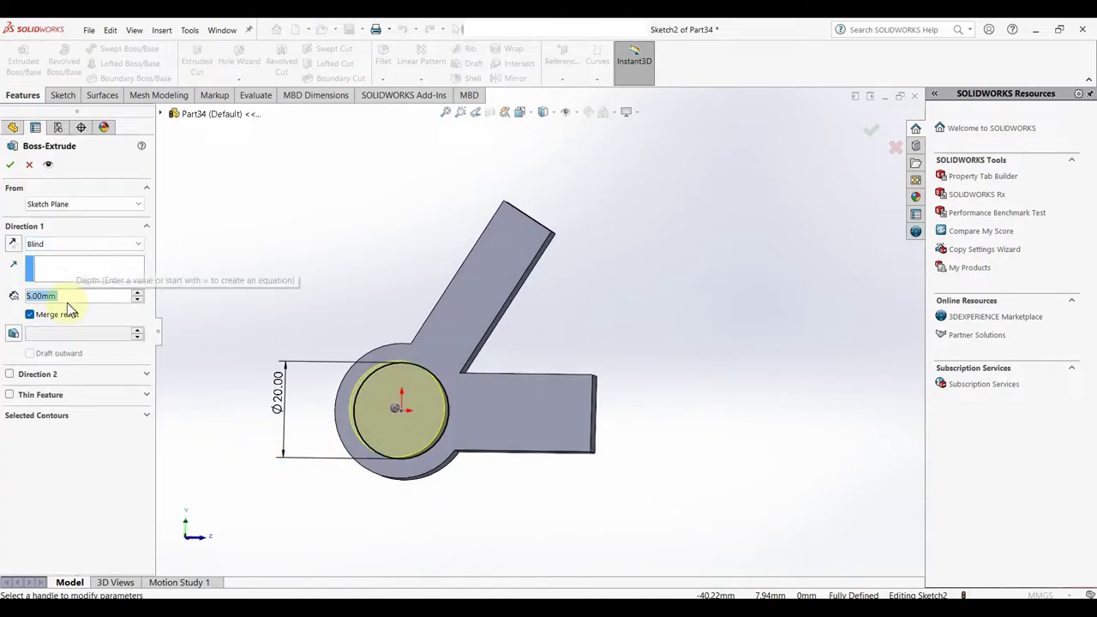
text(2.5)
key(Return)
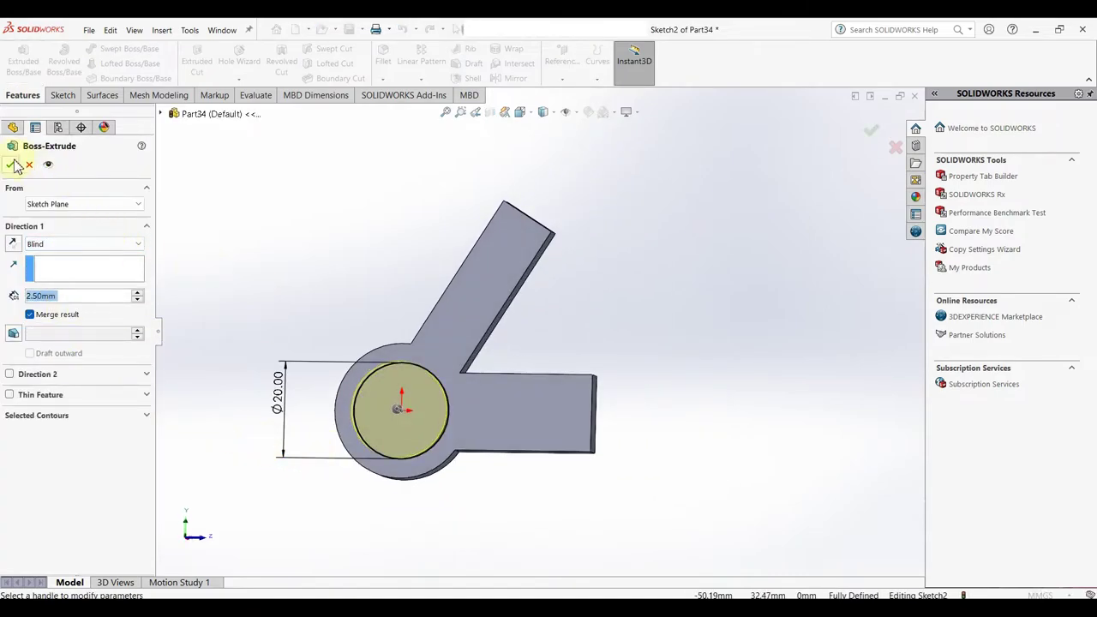
click(12, 165)
mouse_move(302, 301)
middle_down()
mouse_move(452, 317)
mouse_move(523, 417)
middle_up()
- On the dropout face, draw a straight slot from the round end's centre toward the lower arm
click(524, 417)
click(577, 363)
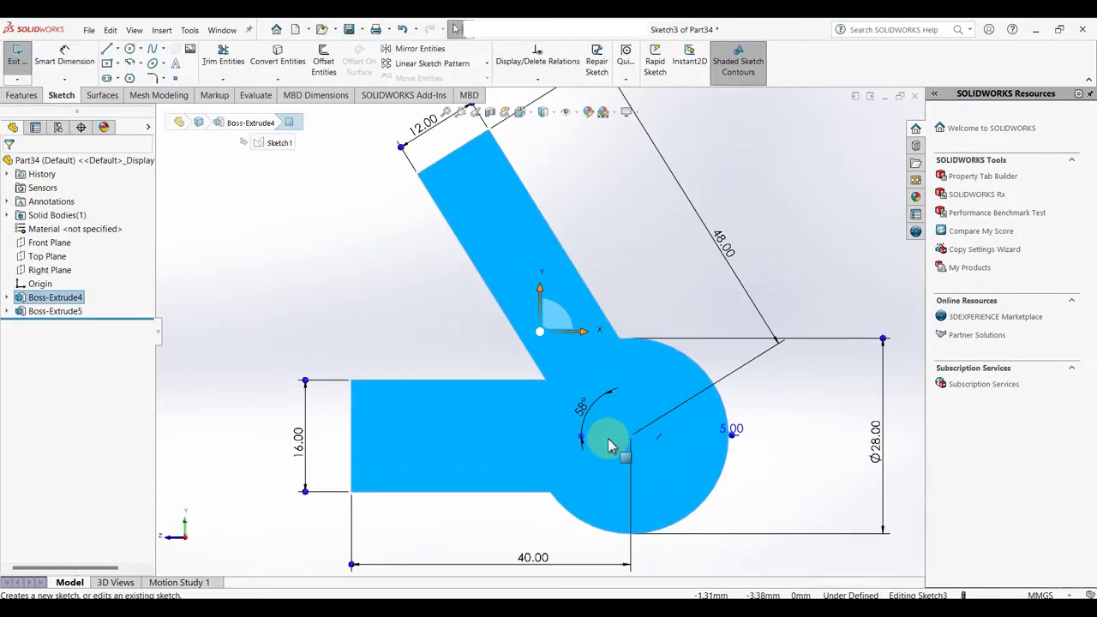
key(f)
right_drag(571, 455, 504, 456)
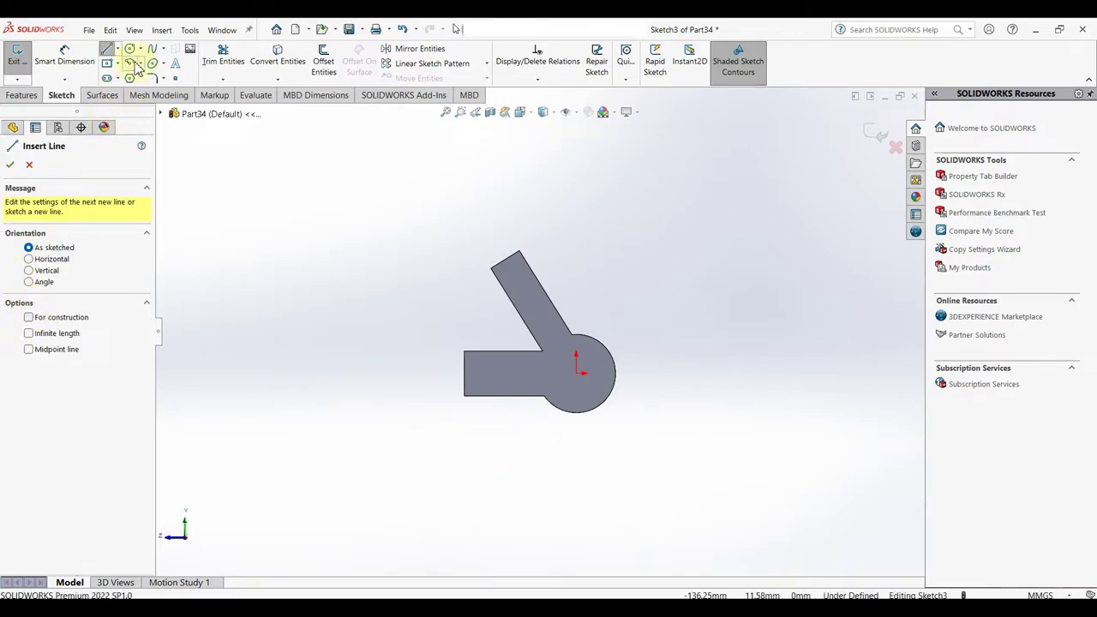
click(105, 78)
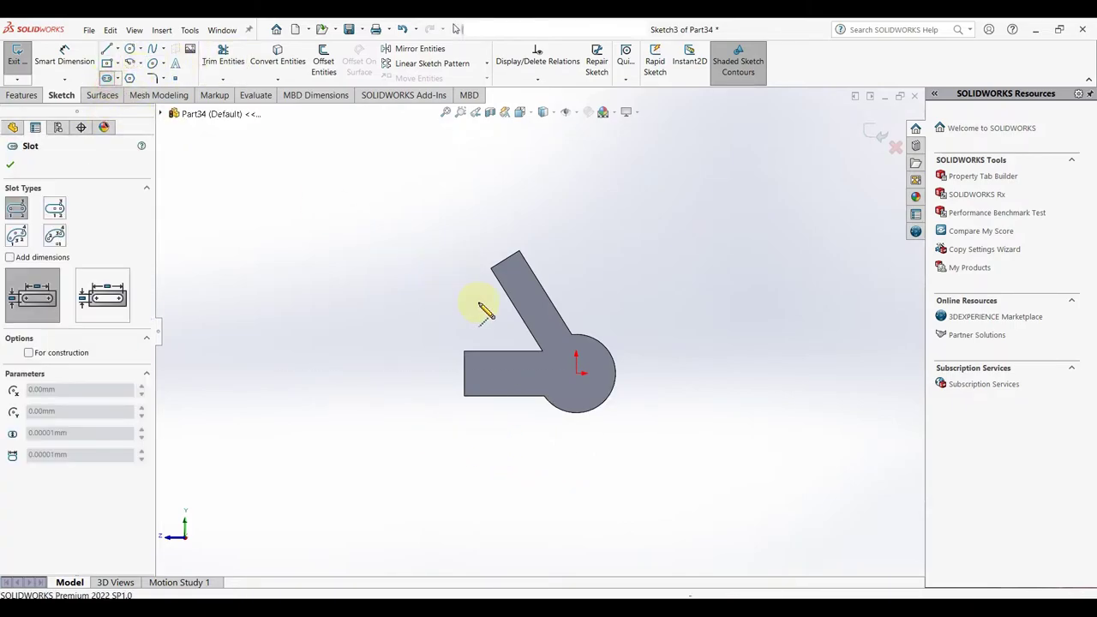
click(578, 376)
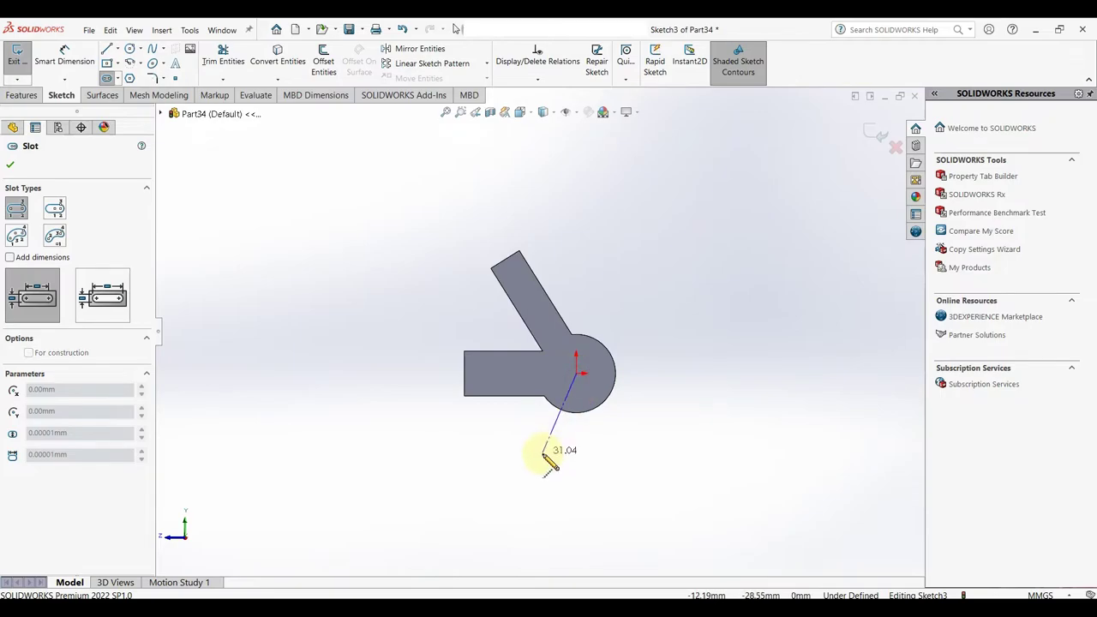
click(559, 449)
click(562, 451)
right_click(562, 454)
click(589, 452)
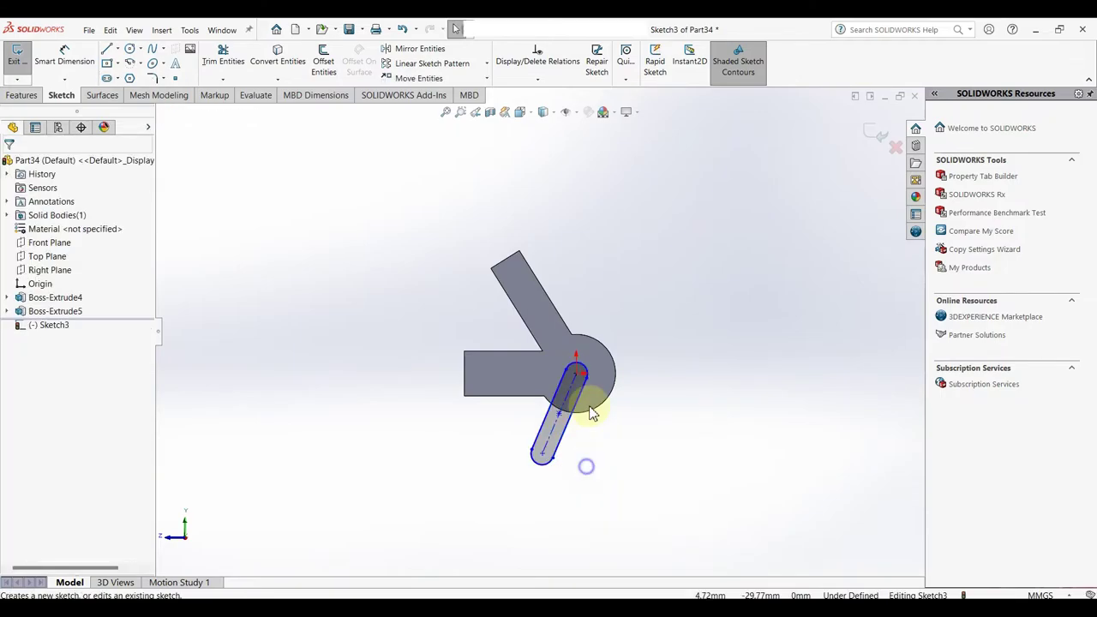
- Dimension the slot at 75° to the lower arm
click(555, 435)
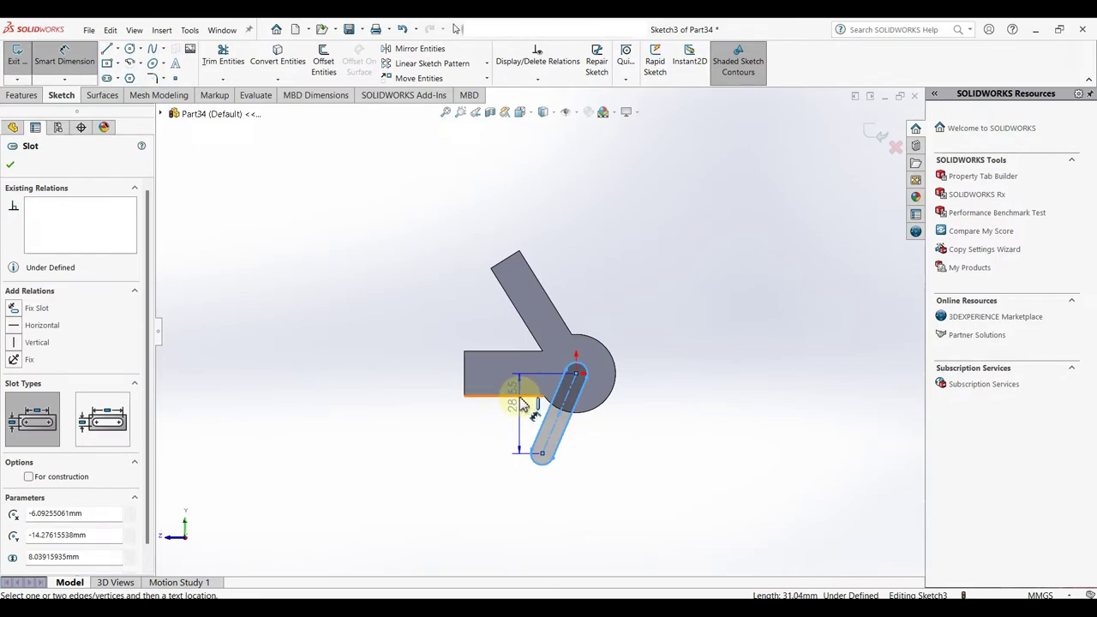
key(Escape)
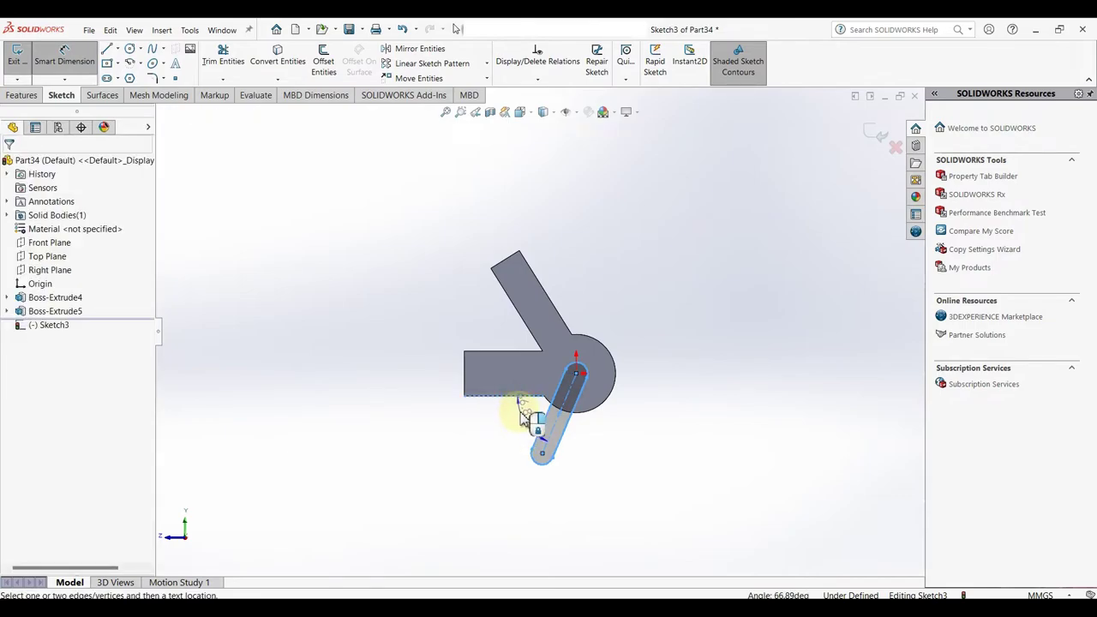
click(525, 416)
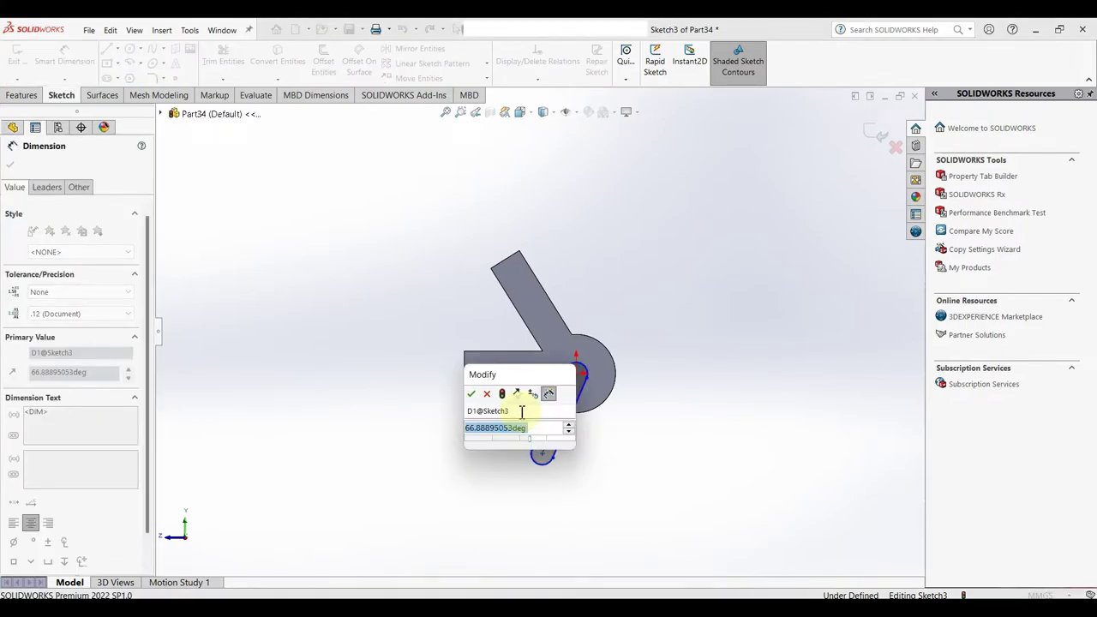
text(75)
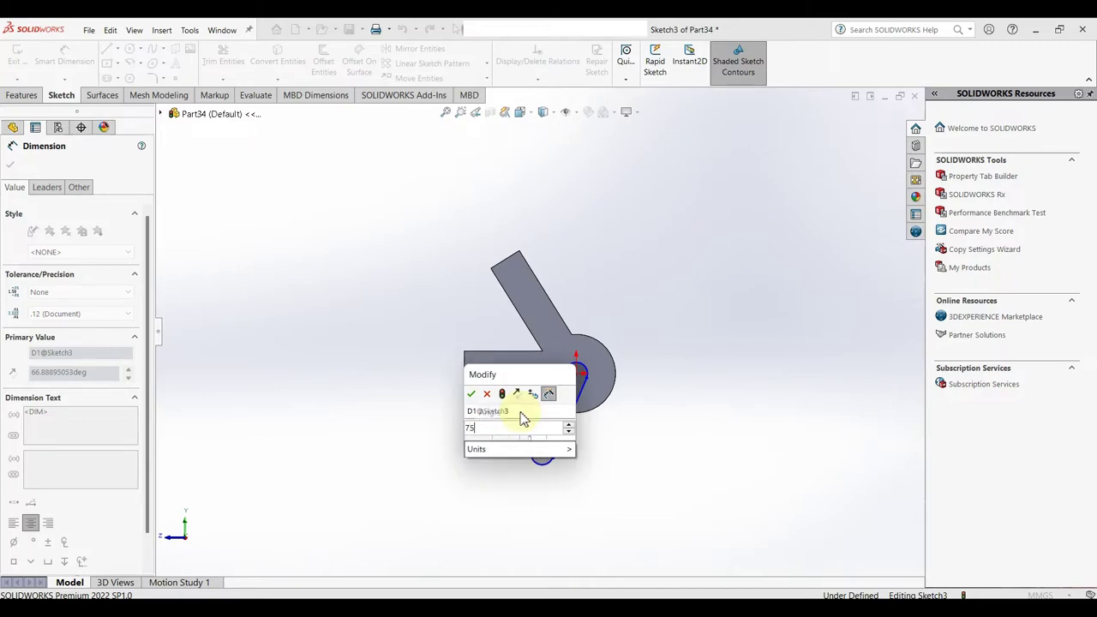
key(Return)
- Set the slot end radius to 5.10 mm and shorten its lower end onto the angle line
scroll(553, 410, down, 4)
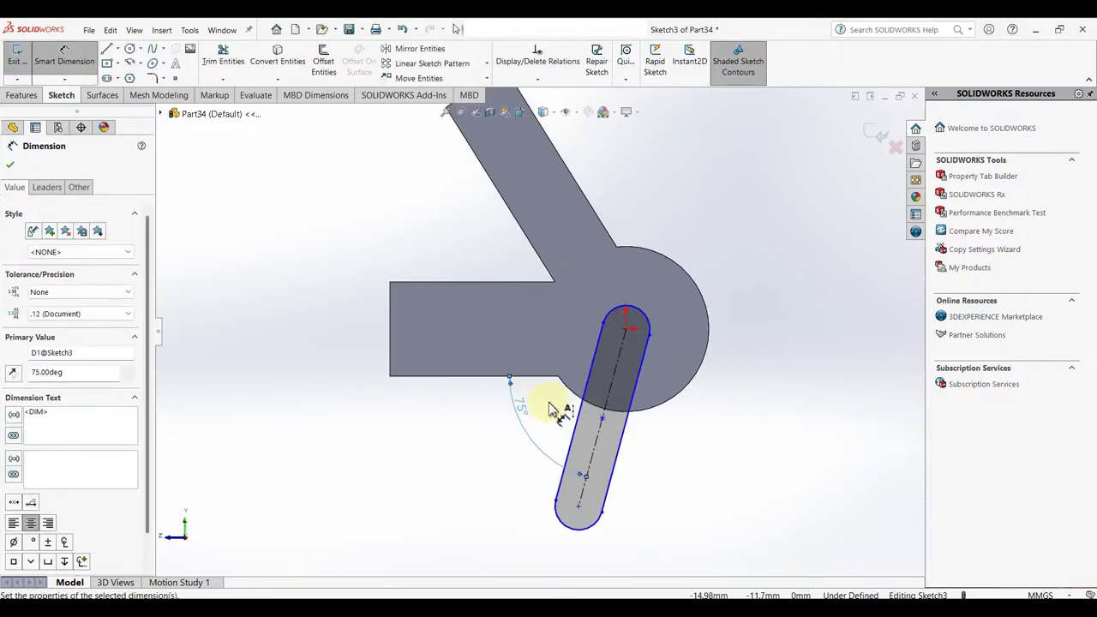
click(631, 308)
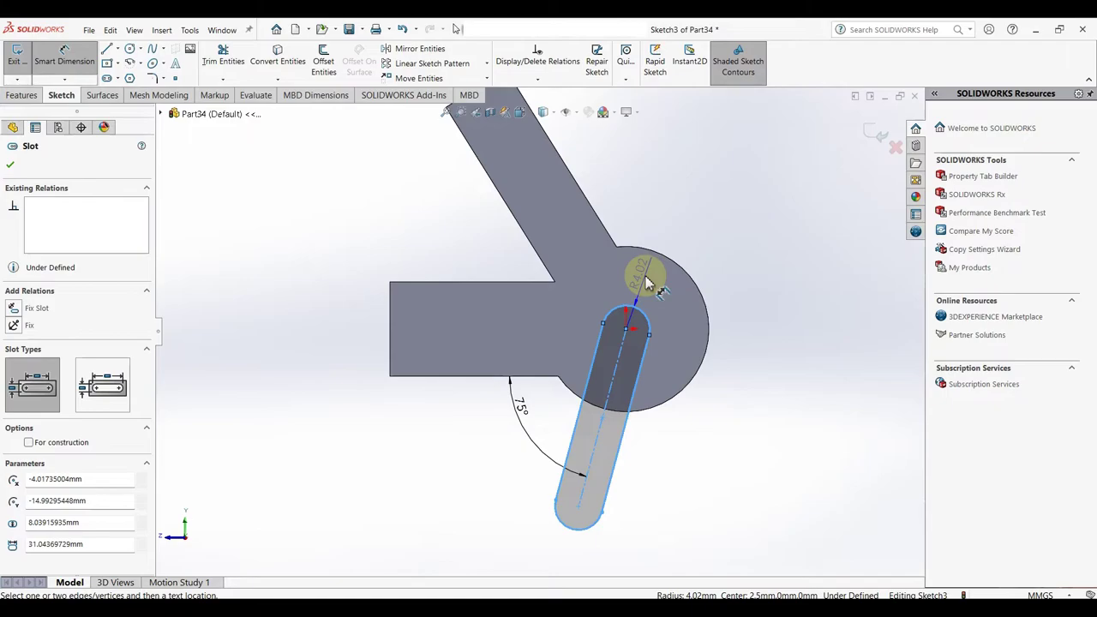
click(649, 285)
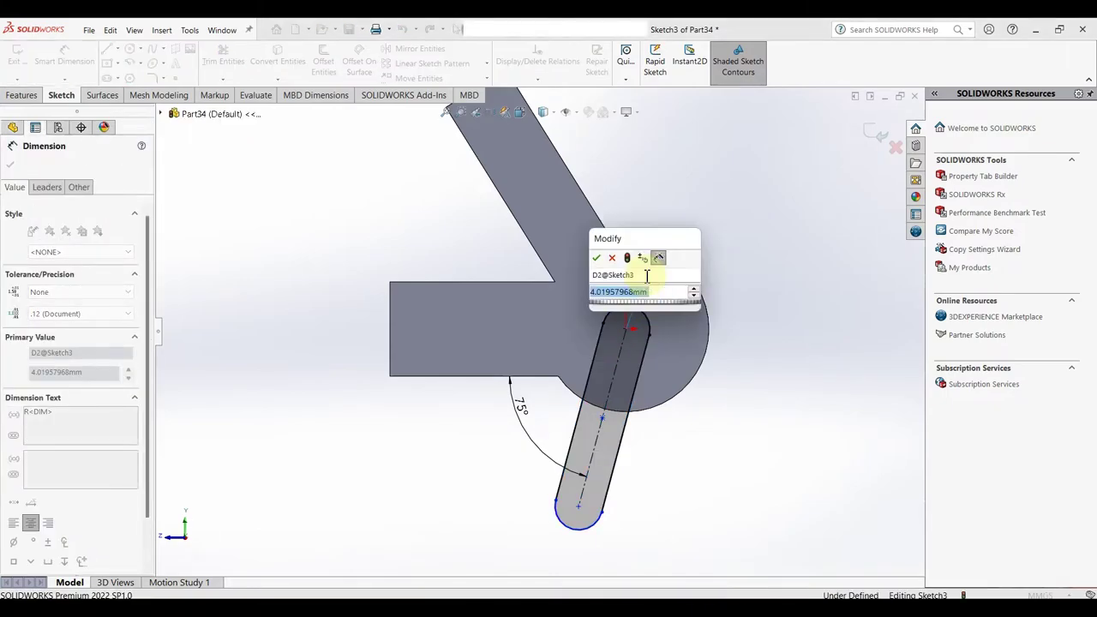
text(5.1)
key(Return)
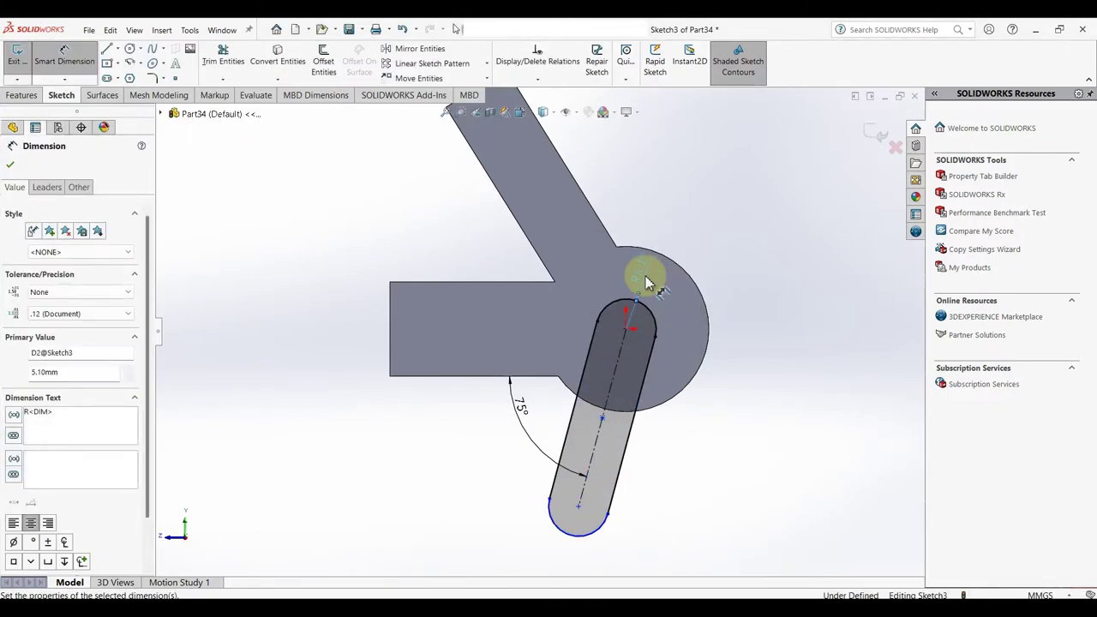
right_drag(639, 454, 699, 429)
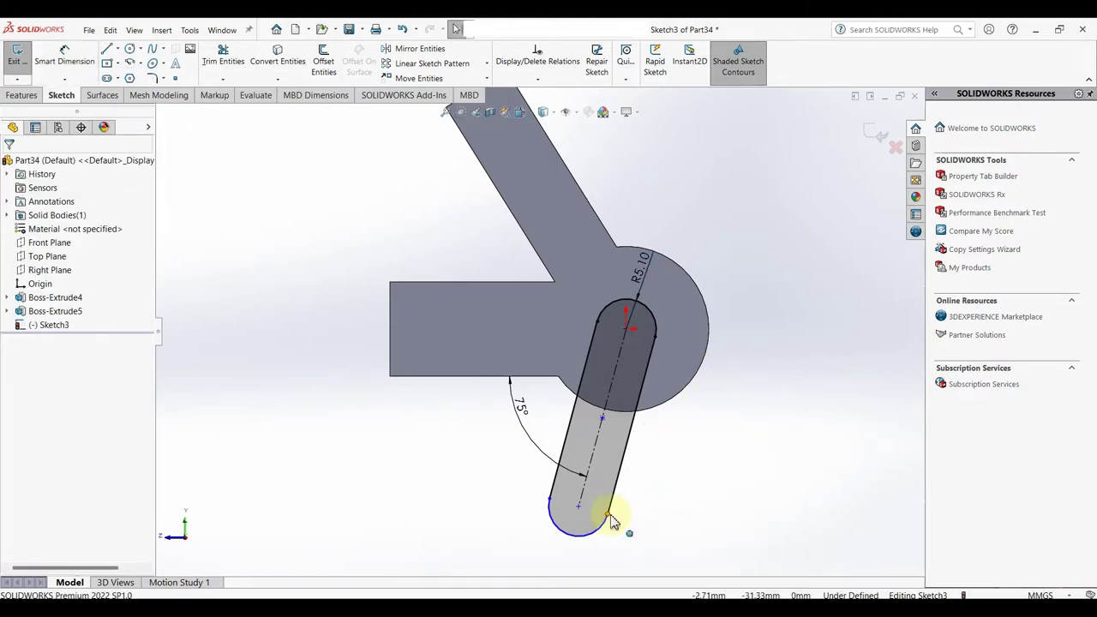
drag(611, 514, 639, 422)
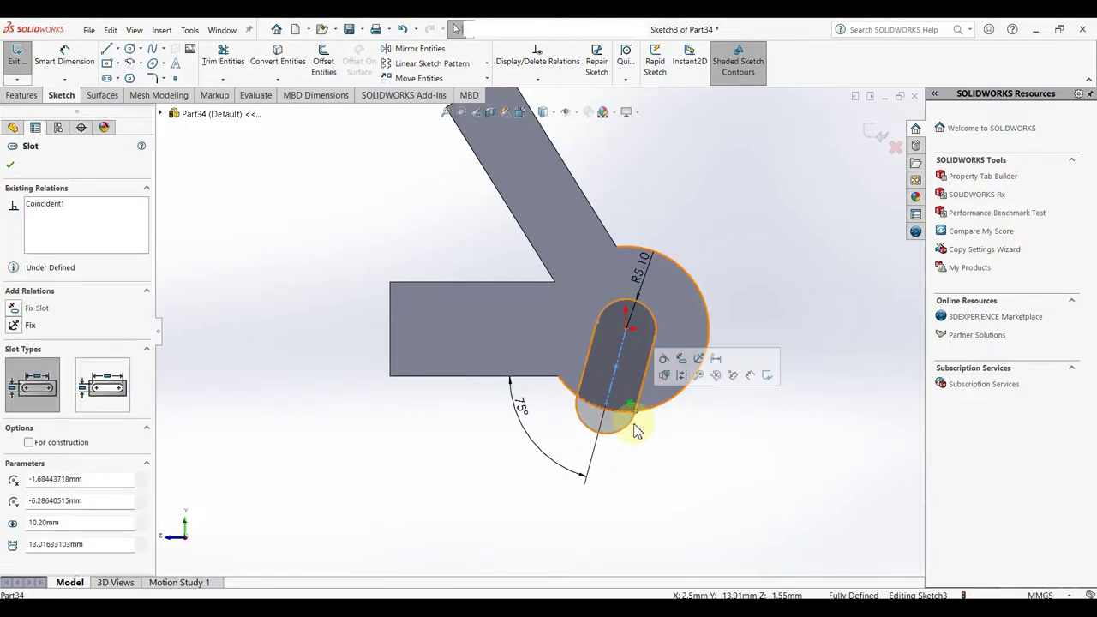
click(692, 480)
scroll(396, 329, up, 4)
- Cut the slot Through All as Cut-Extrude1 and save the part as 'Rear Dropout'
click(23, 95)
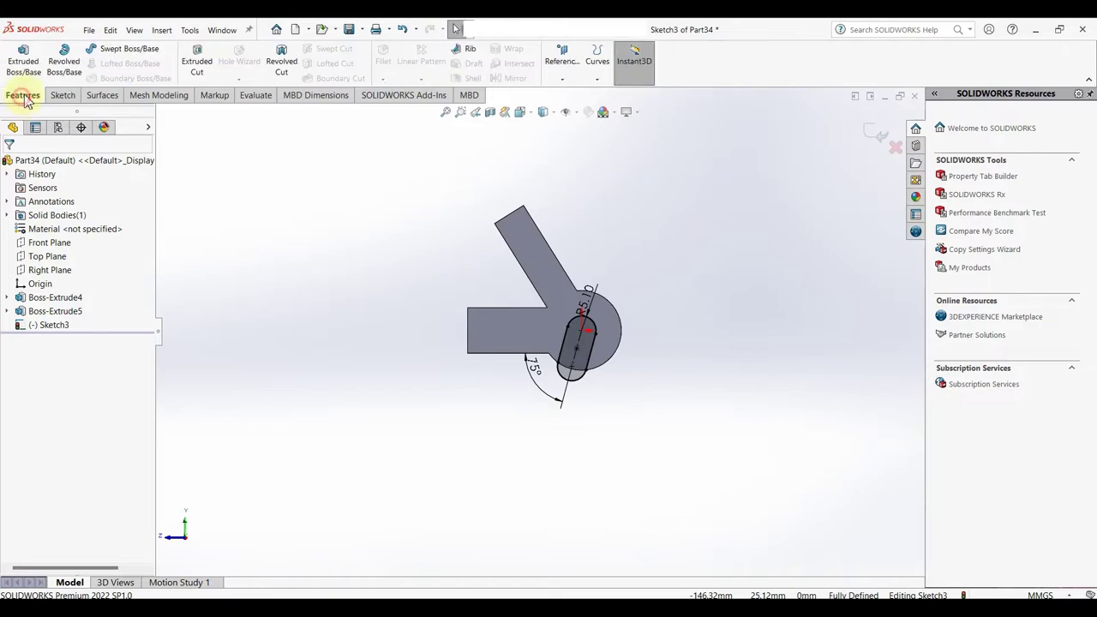
click(196, 53)
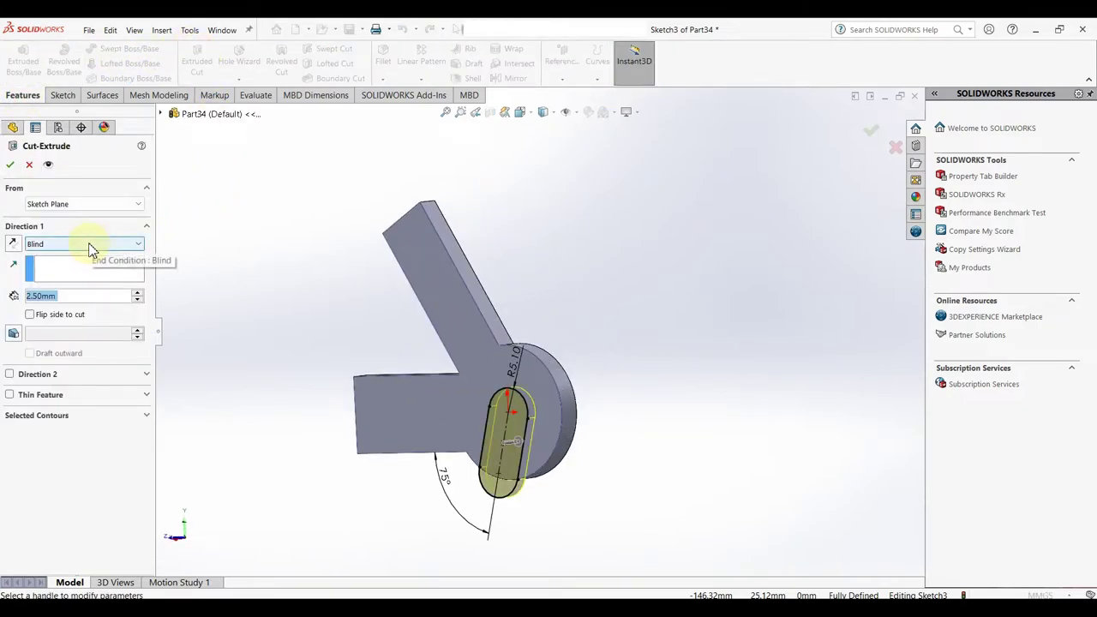
click(92, 246)
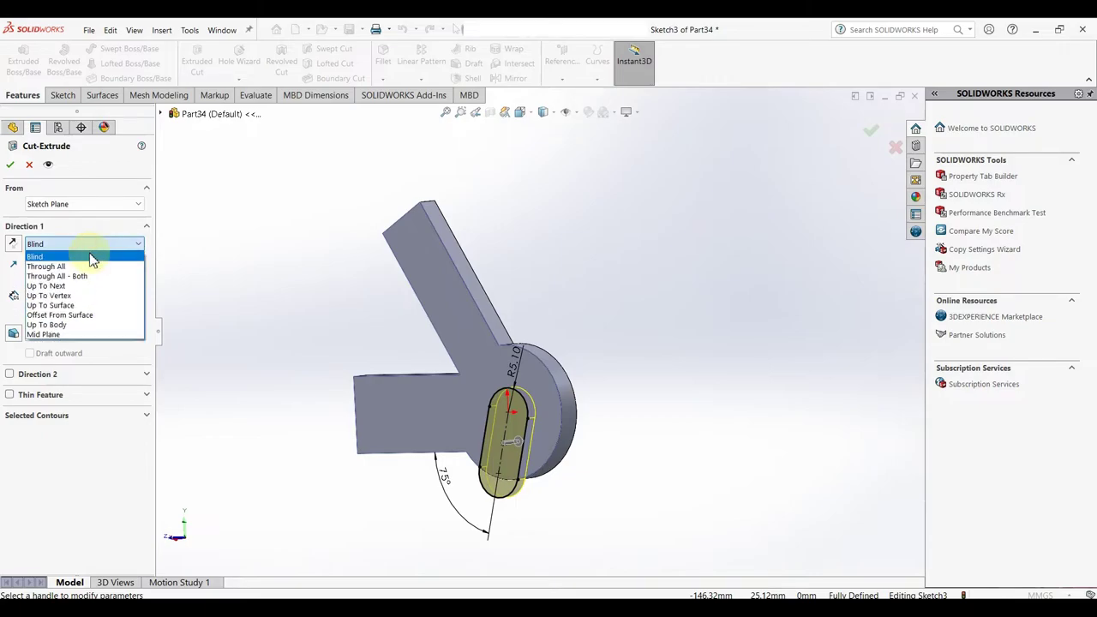
click(86, 261)
click(9, 163)
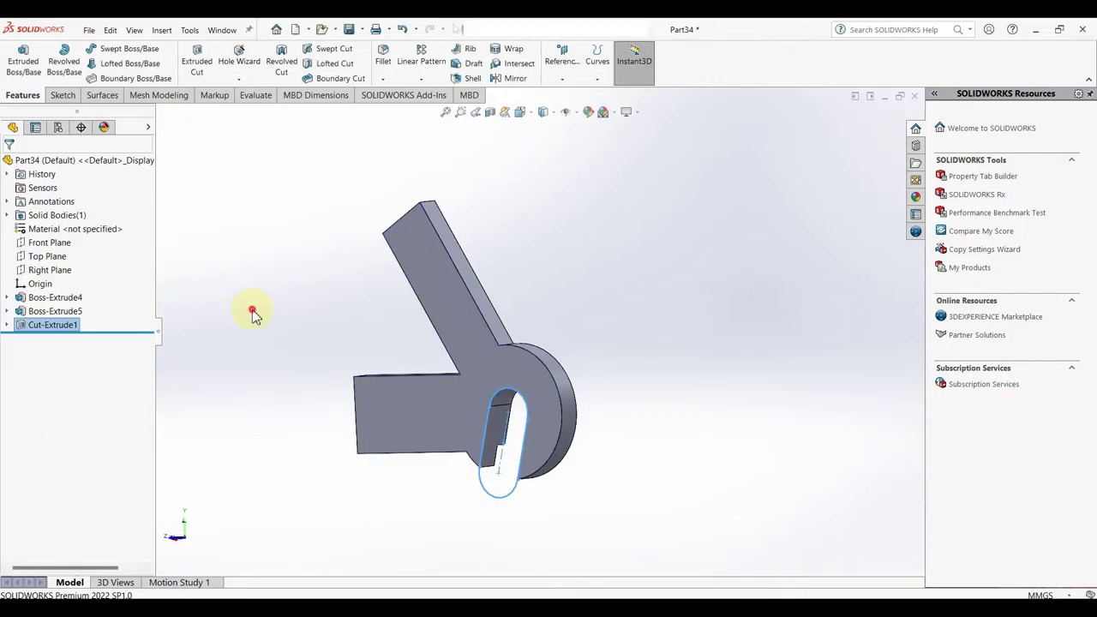
scroll(385, 356, up, 5)
mouse_move(385, 356)
middle_down()
mouse_move(795, 299)
mouse_move(529, 412)
mouse_move(380, 385)
mouse_move(369, 441)
middle_up()
text(Rear Dropout)
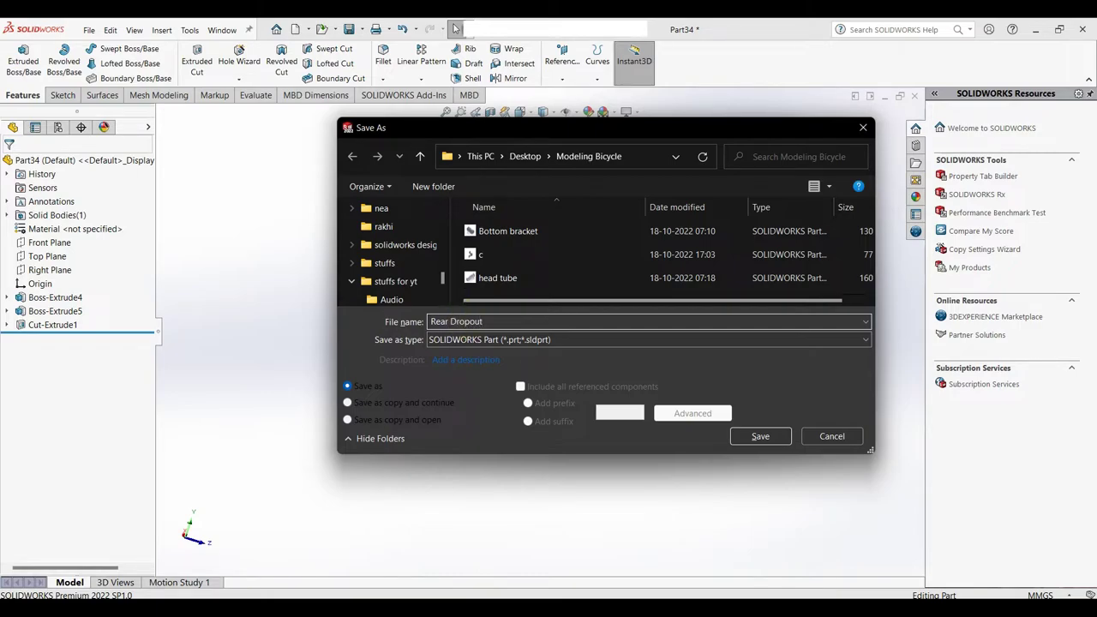
key(Return)
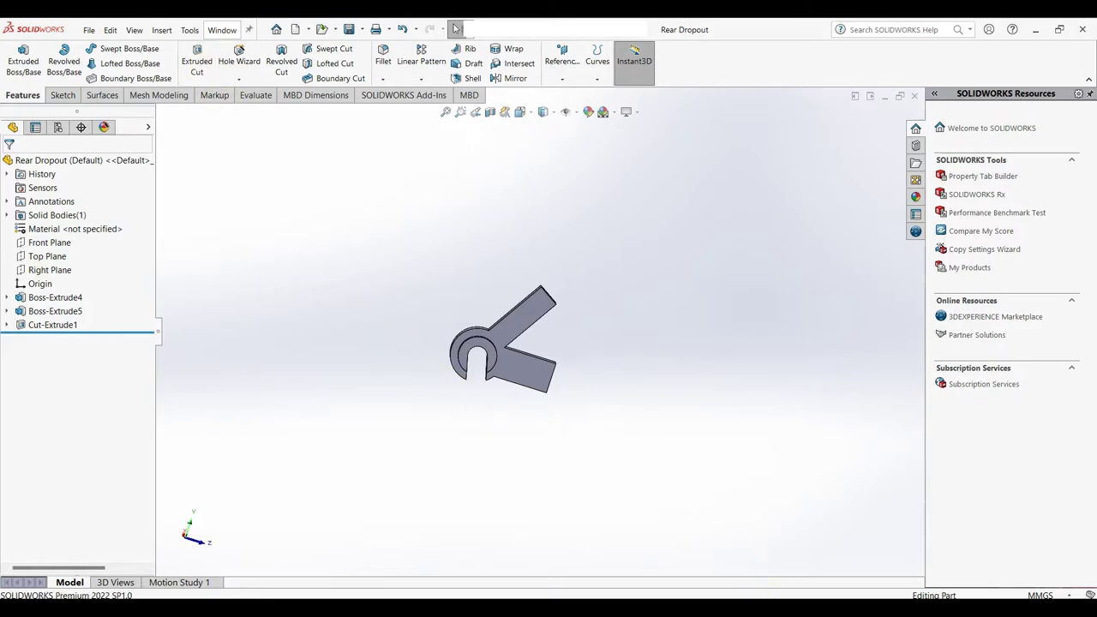
- Insert the Rear Dropout part into the Cycle frame assembly
click(688, 550)
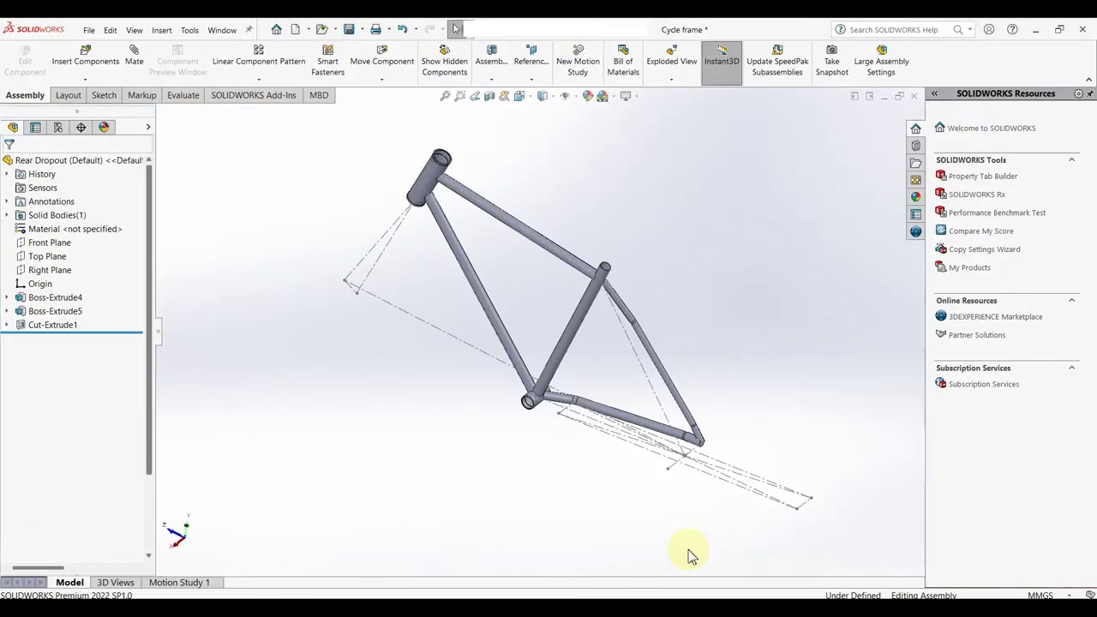
click(86, 80)
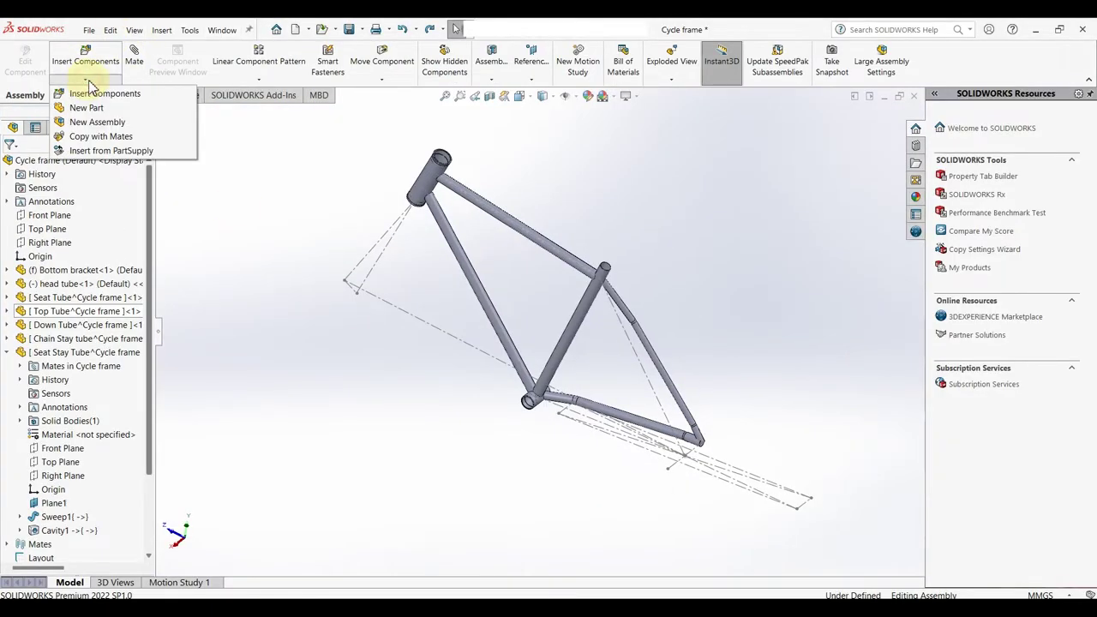
click(93, 91)
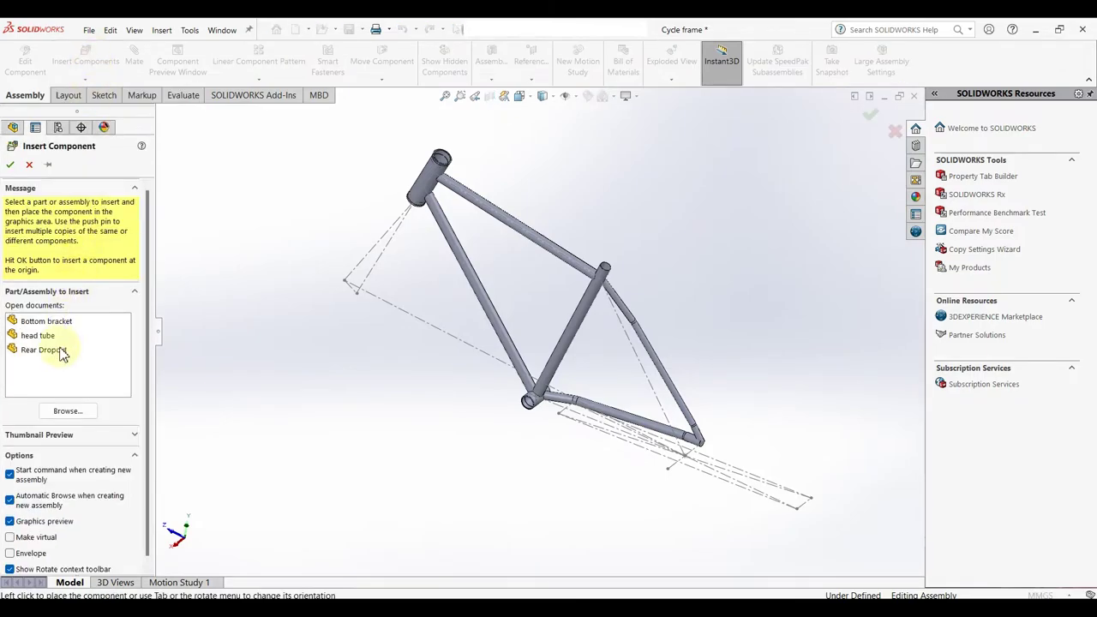
click(62, 352)
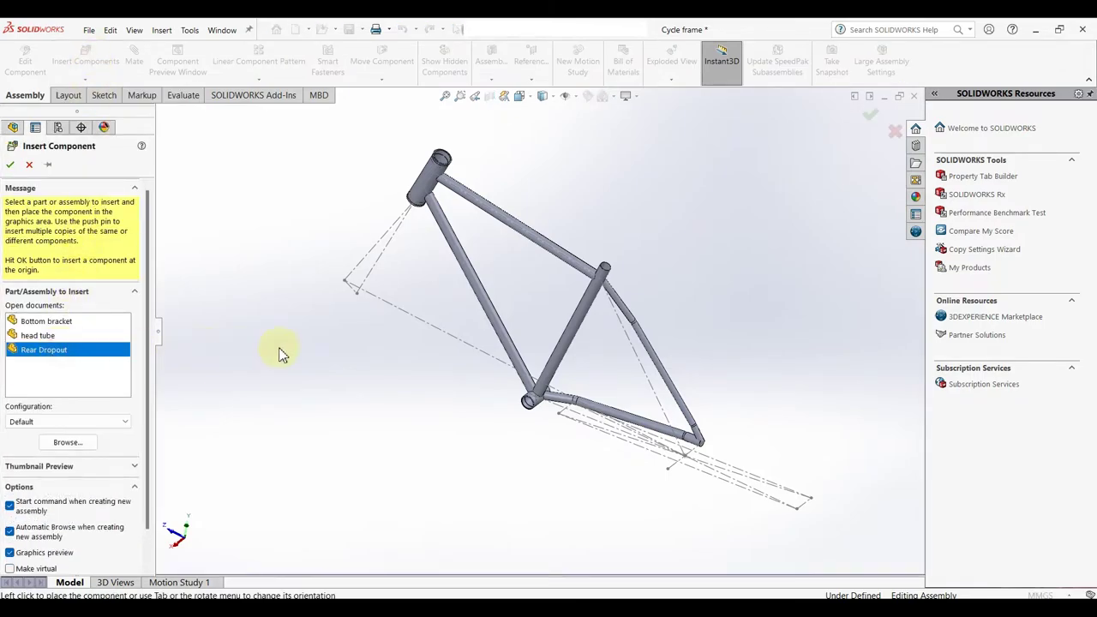
click(403, 342)
scroll(444, 372, down, 3)
mouse_move(443, 372)
middle_down()
mouse_move(499, 376)
mouse_move(521, 336)
middle_up()
scroll(502, 362, down, 3)
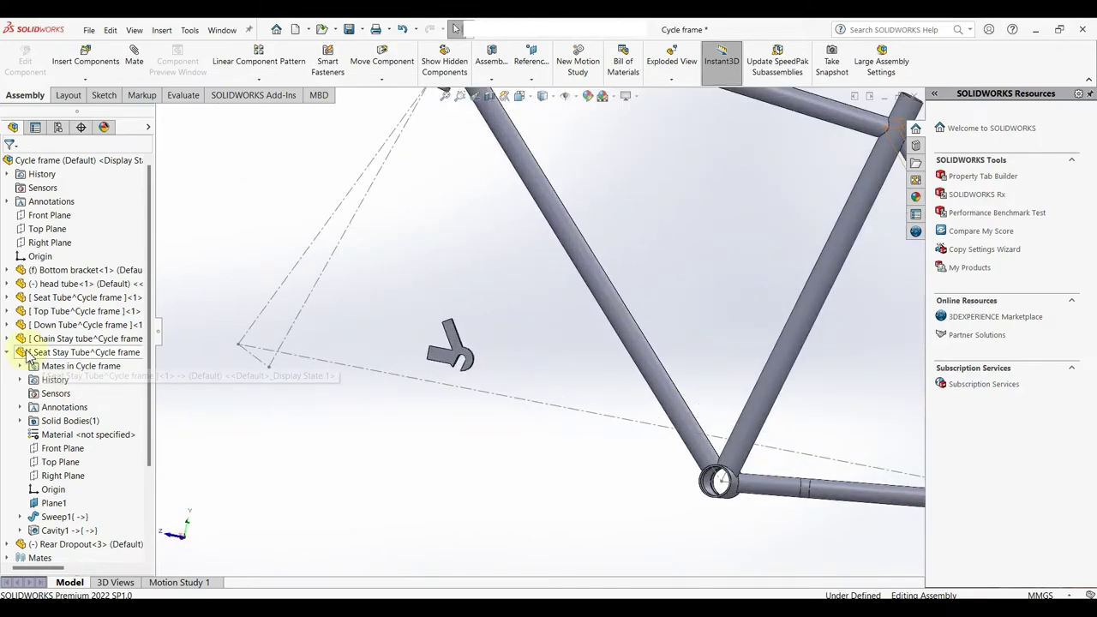
- Start a mate using the Rear Dropout origin and a sketch line at the chain stay end
click(6, 352)
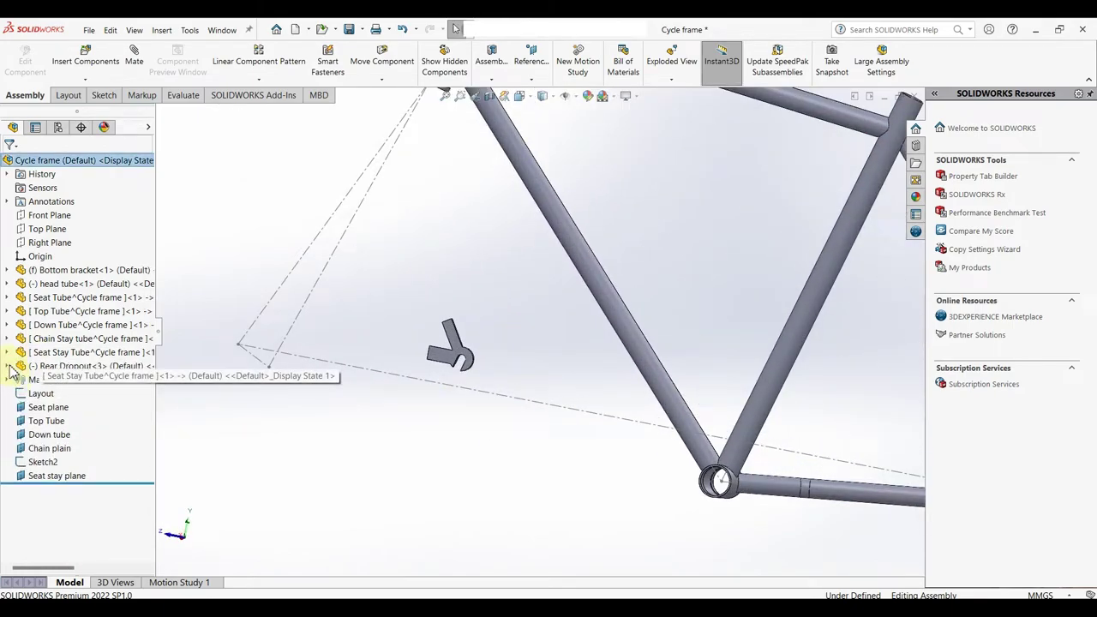
click(8, 366)
click(53, 491)
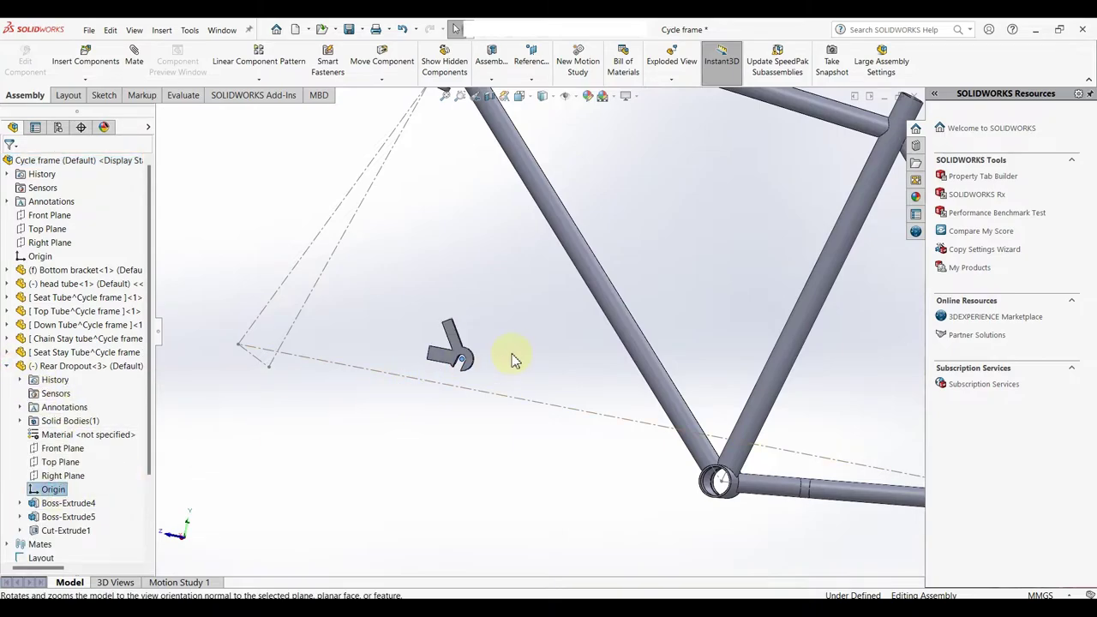
scroll(592, 373, up, 3)
scroll(826, 430, down, 3)
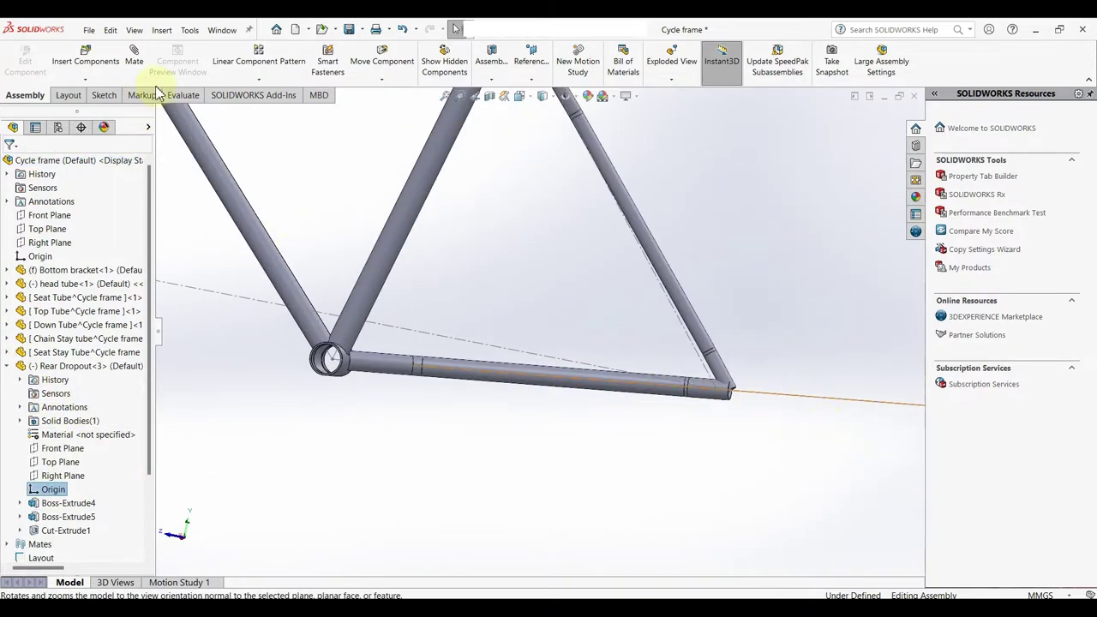
click(135, 57)
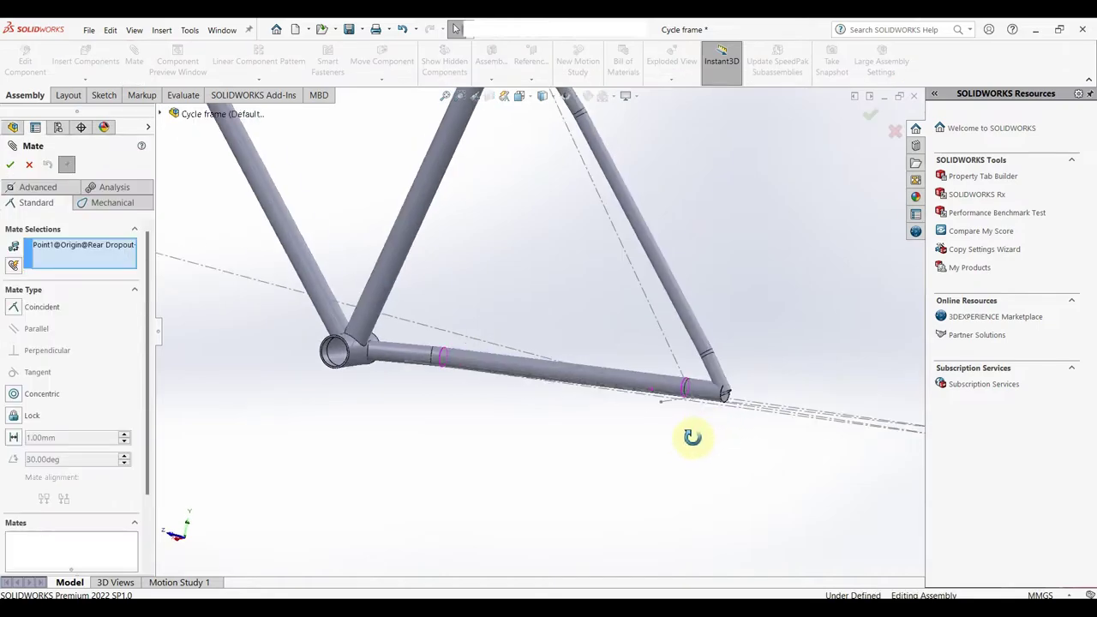
middle_drag(725, 427, 679, 458)
scroll(686, 429, down, 5)
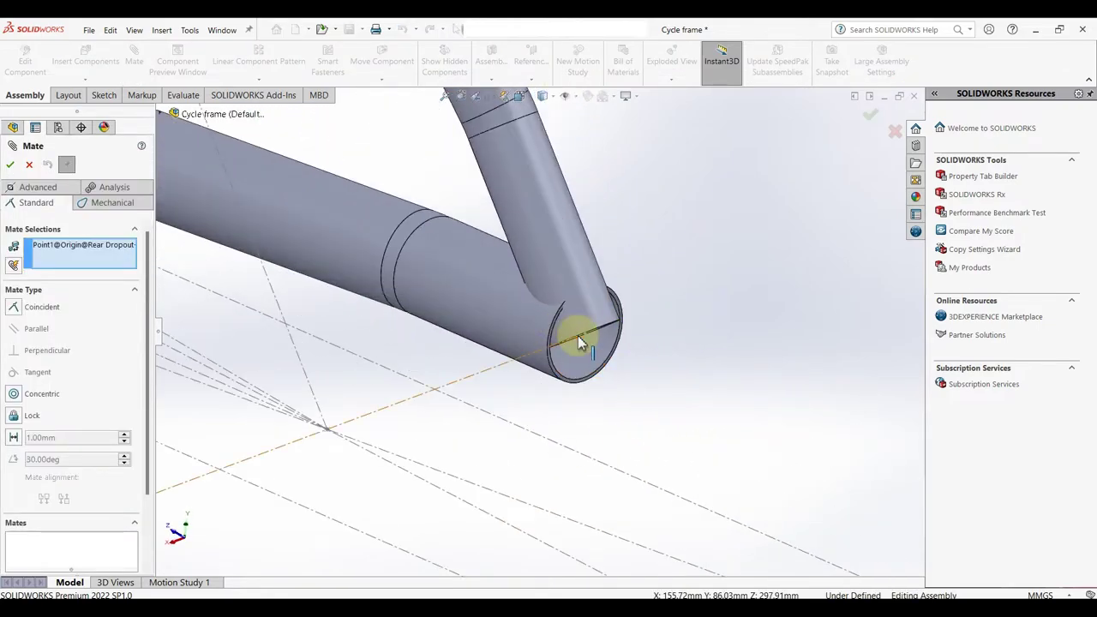
middle_drag(586, 341, 577, 356)
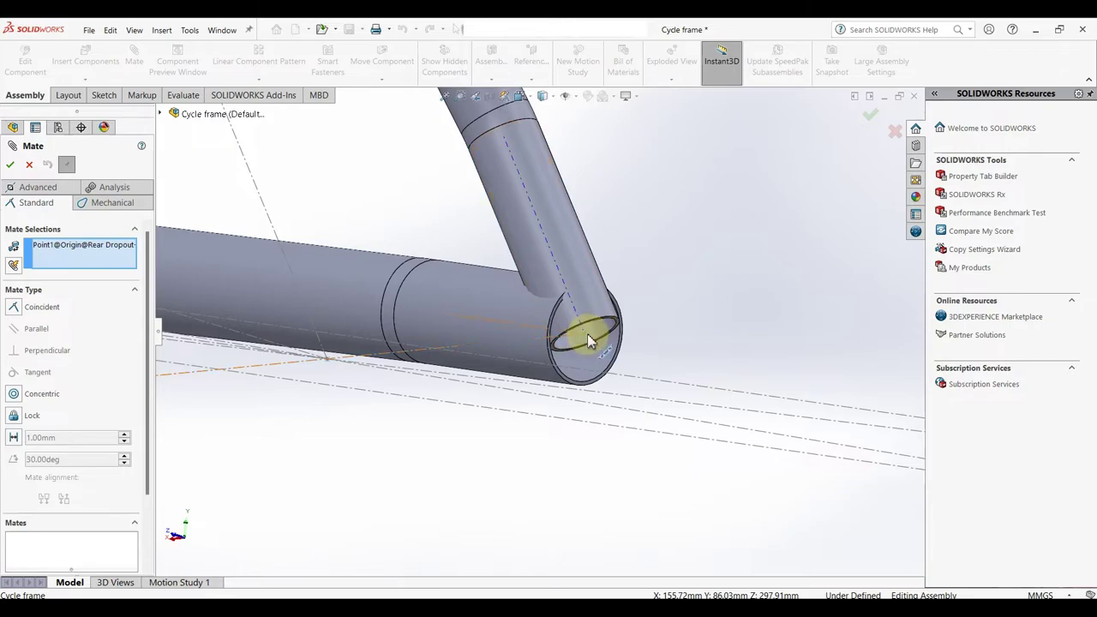
scroll(588, 342, down, 3)
click(558, 333)
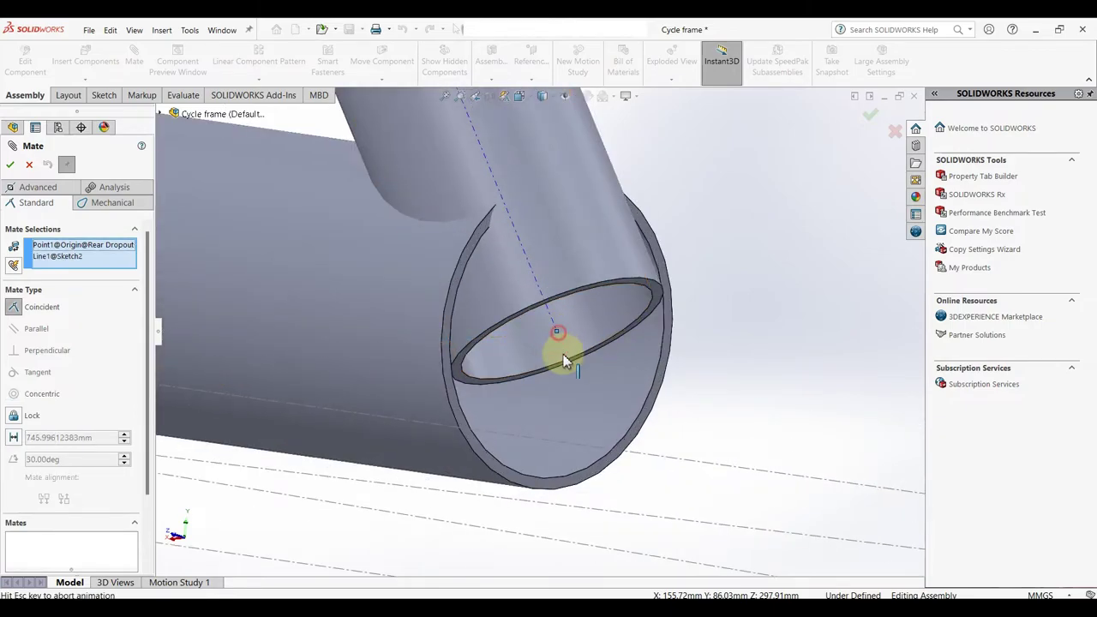
- Swap the wrong line for the tube-end point and confirm the Coincident mate
scroll(570, 377, up, 2)
scroll(514, 373, up, 3)
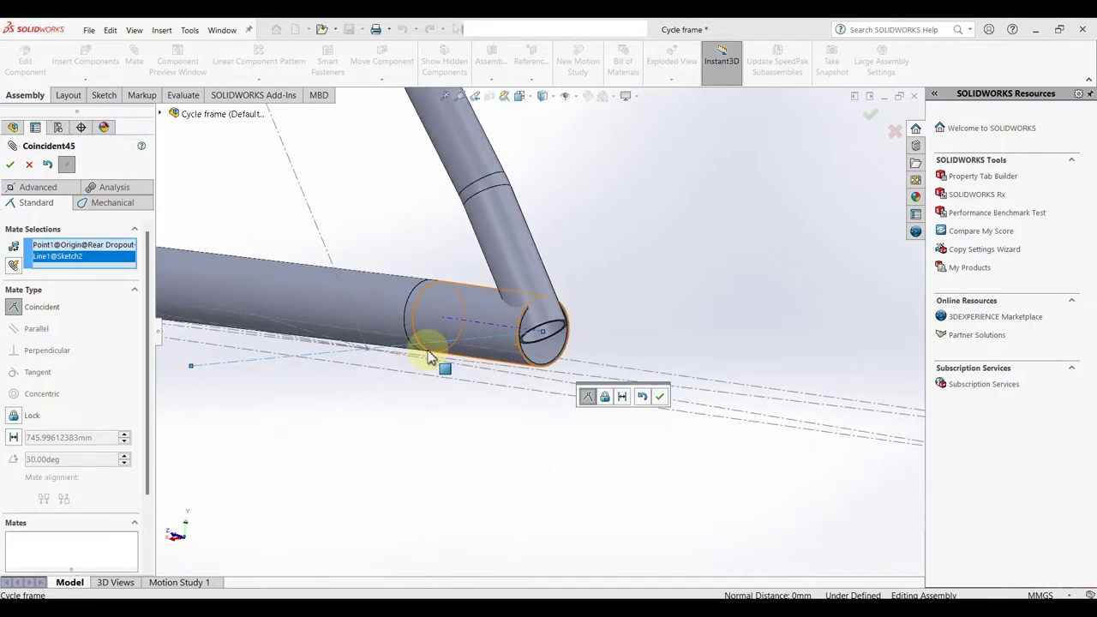
mouse_move(413, 358)
middle_down()
mouse_move(451, 362)
mouse_move(309, 345)
middle_up()
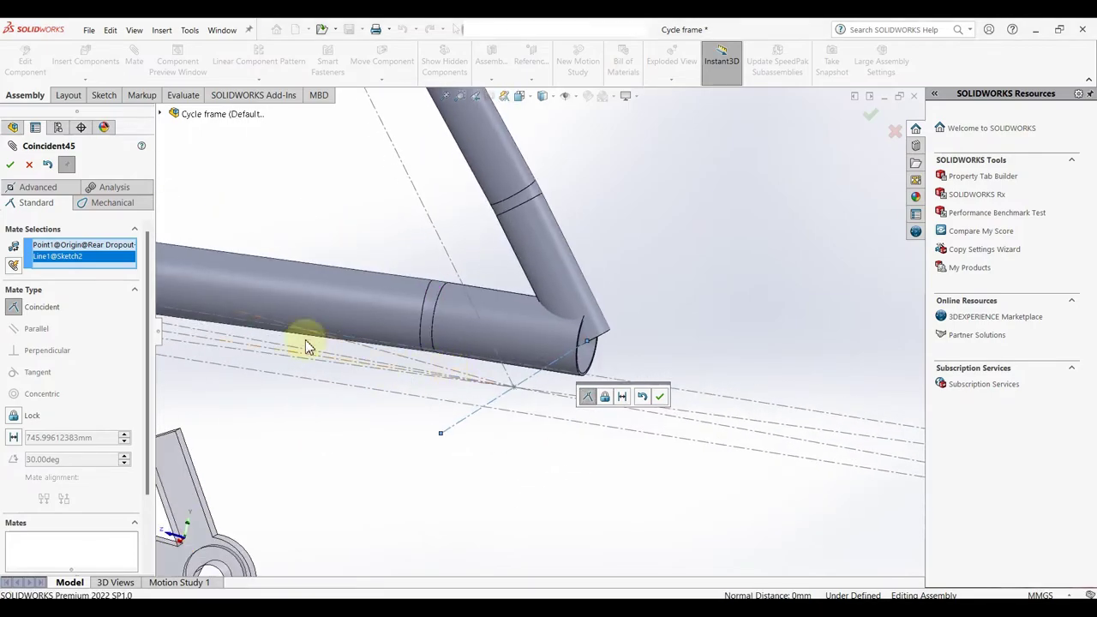
right_click(82, 255)
click(109, 275)
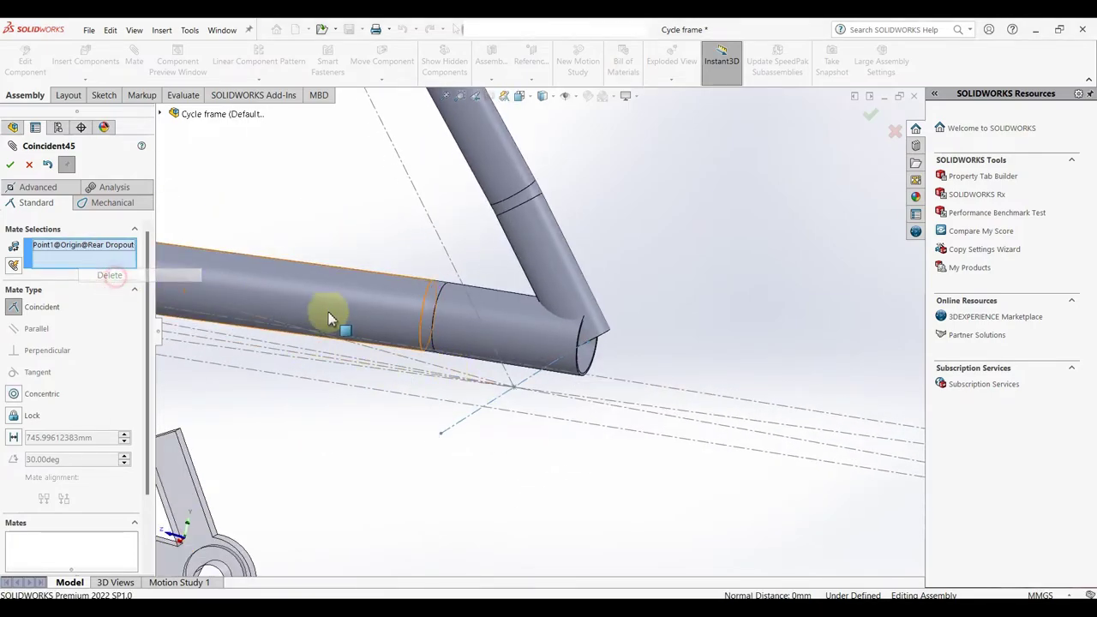
click(590, 347)
middle_drag(680, 364, 703, 277)
click(680, 363)
- Add a Parallel mate between a straight dropout edge and Line6
middle_drag(680, 363, 637, 363)
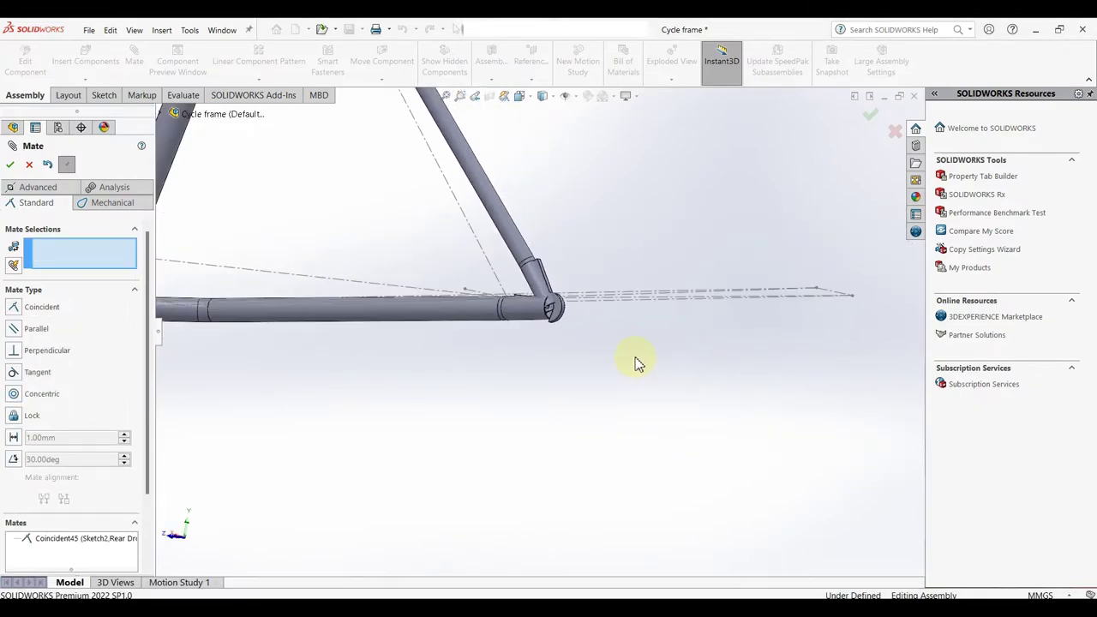
middle_drag(534, 392, 519, 300)
scroll(518, 300, down, 5)
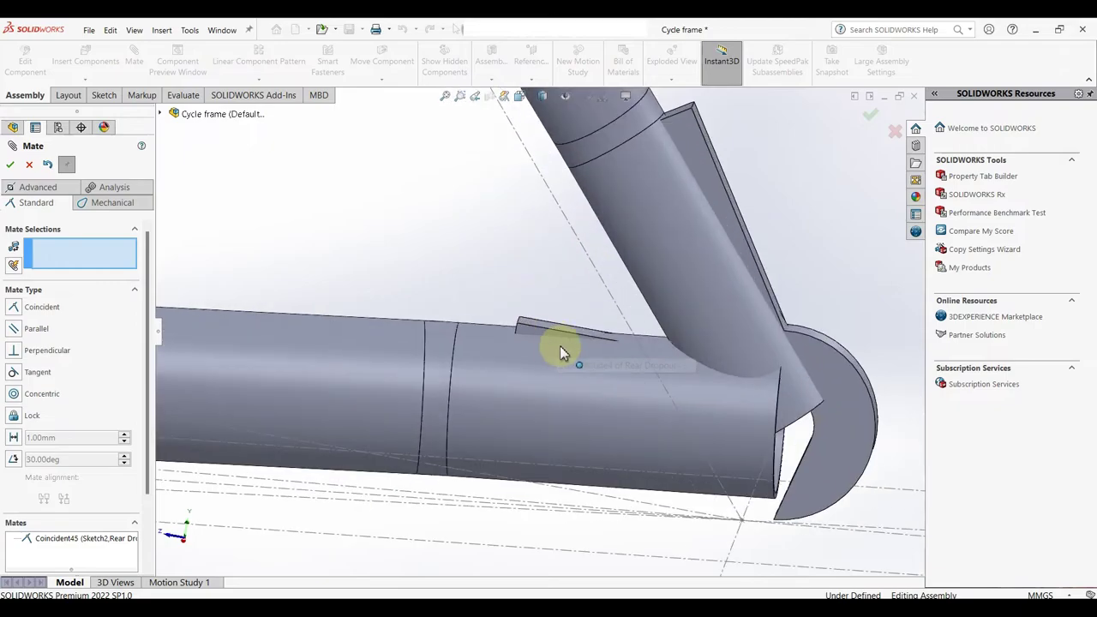
click(536, 335)
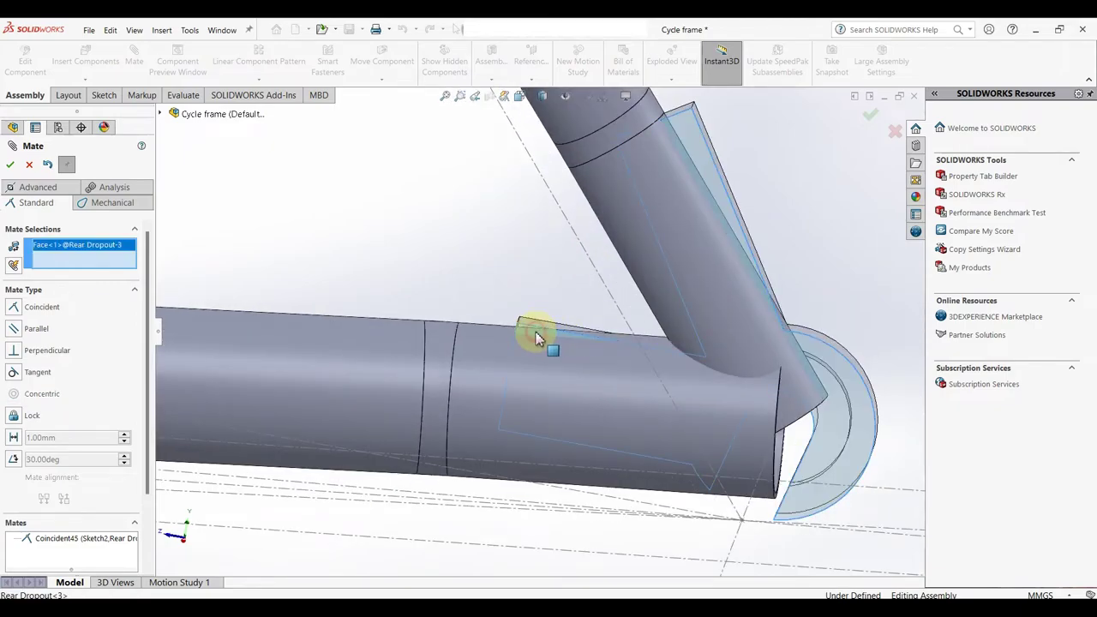
scroll(537, 352, up, 4)
mouse_move(564, 385)
middle_down()
mouse_move(535, 417)
mouse_move(504, 316)
middle_up()
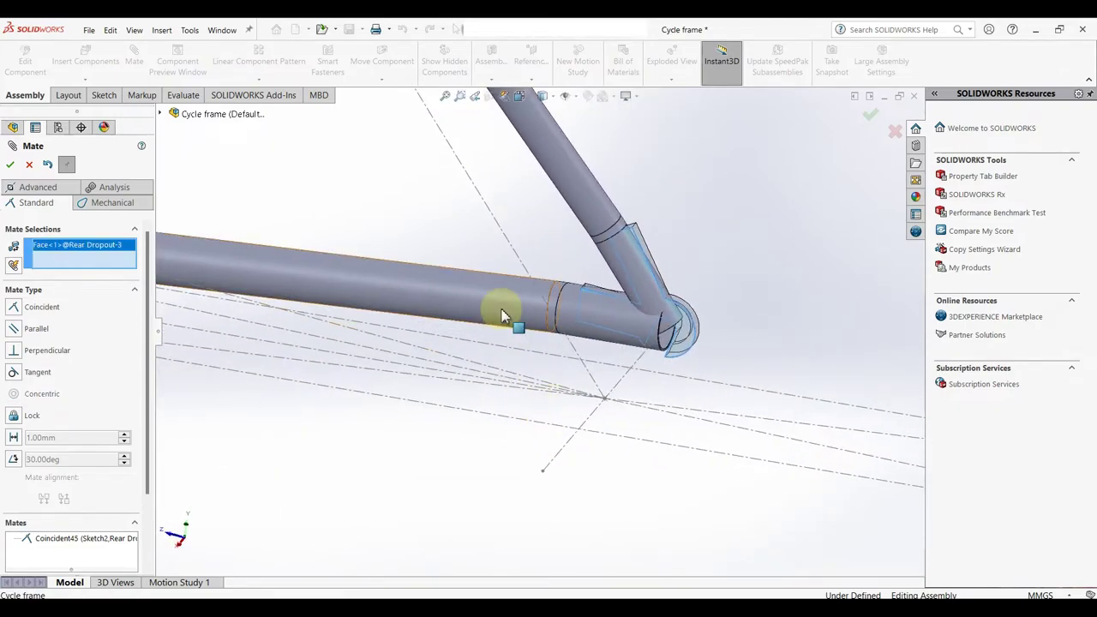
right_click(65, 250)
click(101, 265)
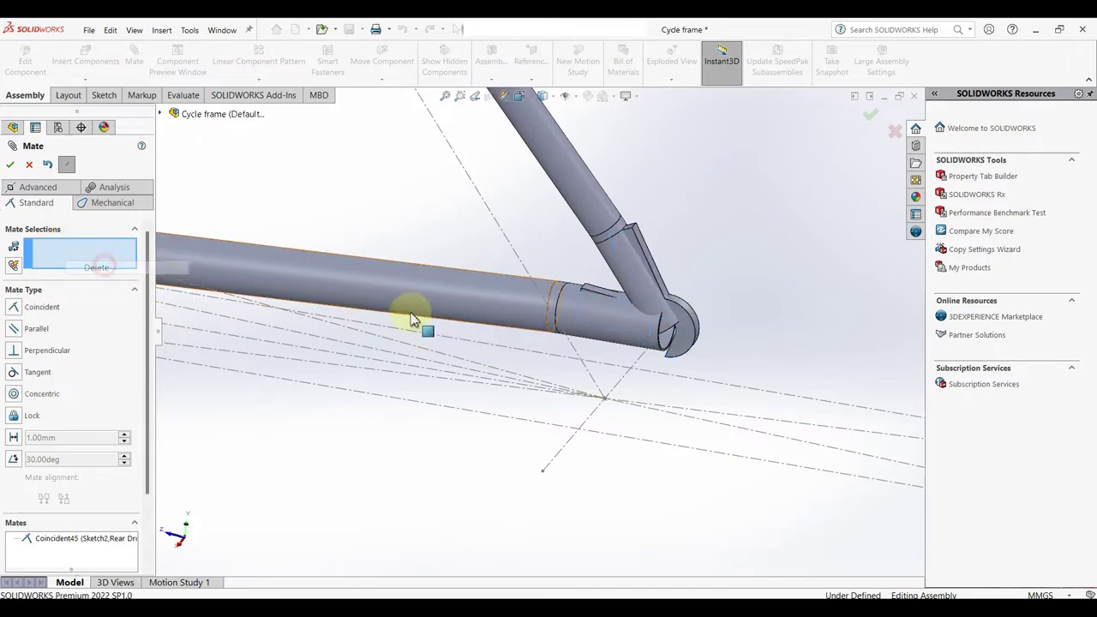
click(590, 297)
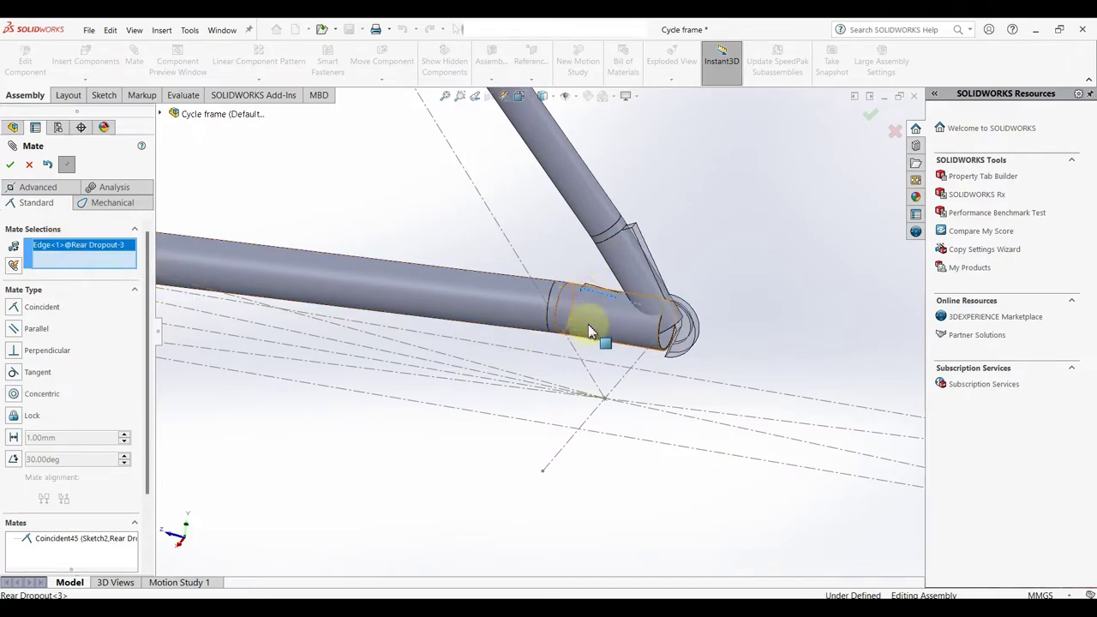
click(562, 361)
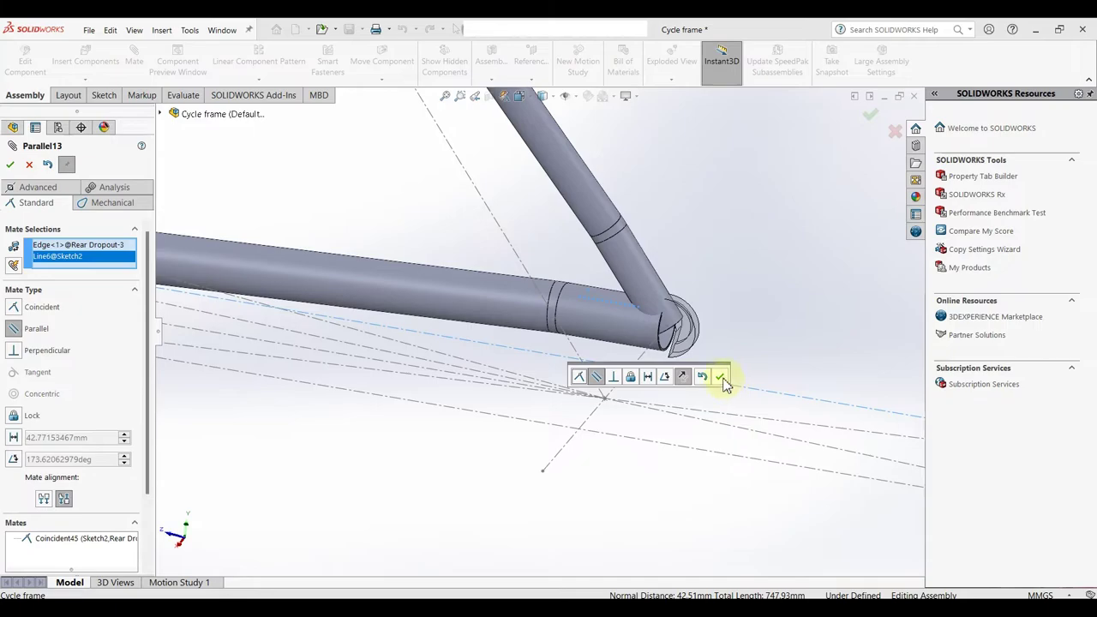
click(721, 377)
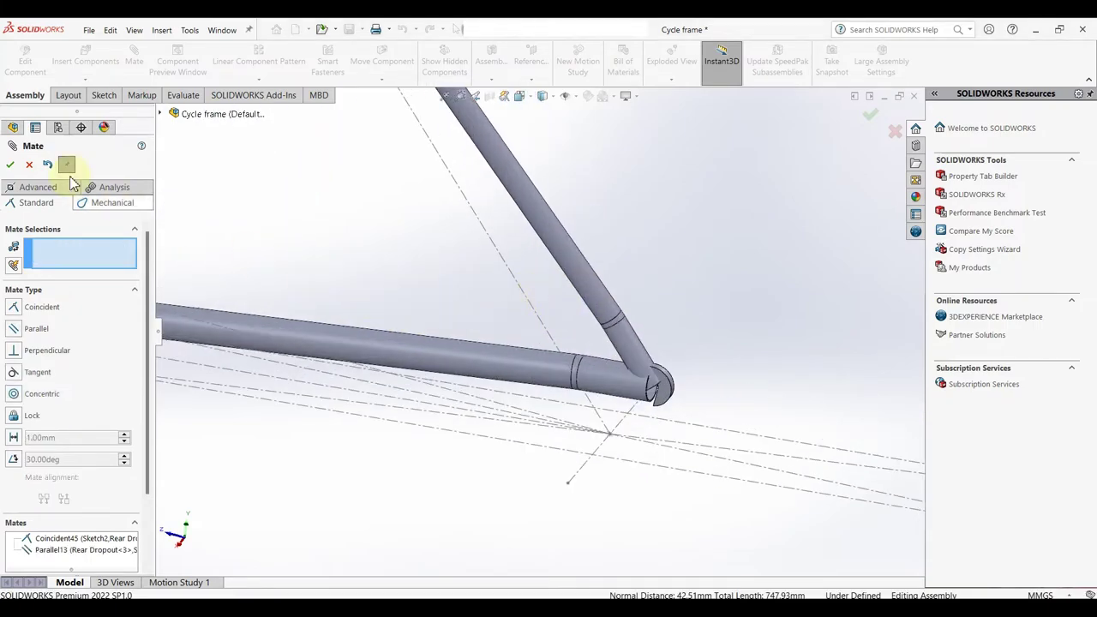
- Mate a Rear Dropout face parallel to Line6@Layout, creating Parallel14
click(626, 348)
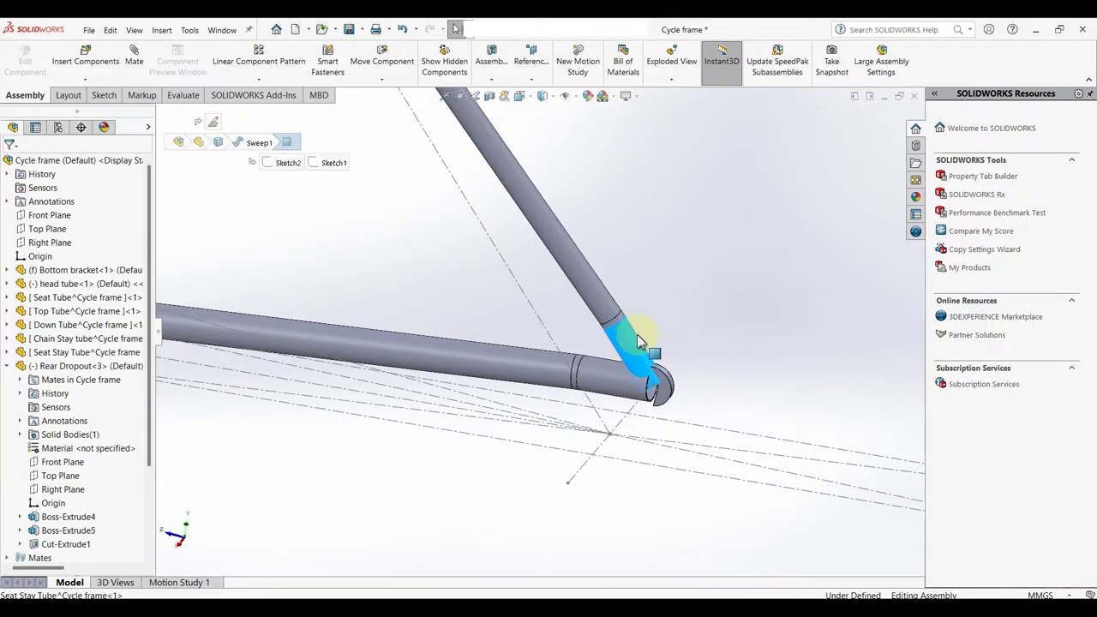
click(716, 324)
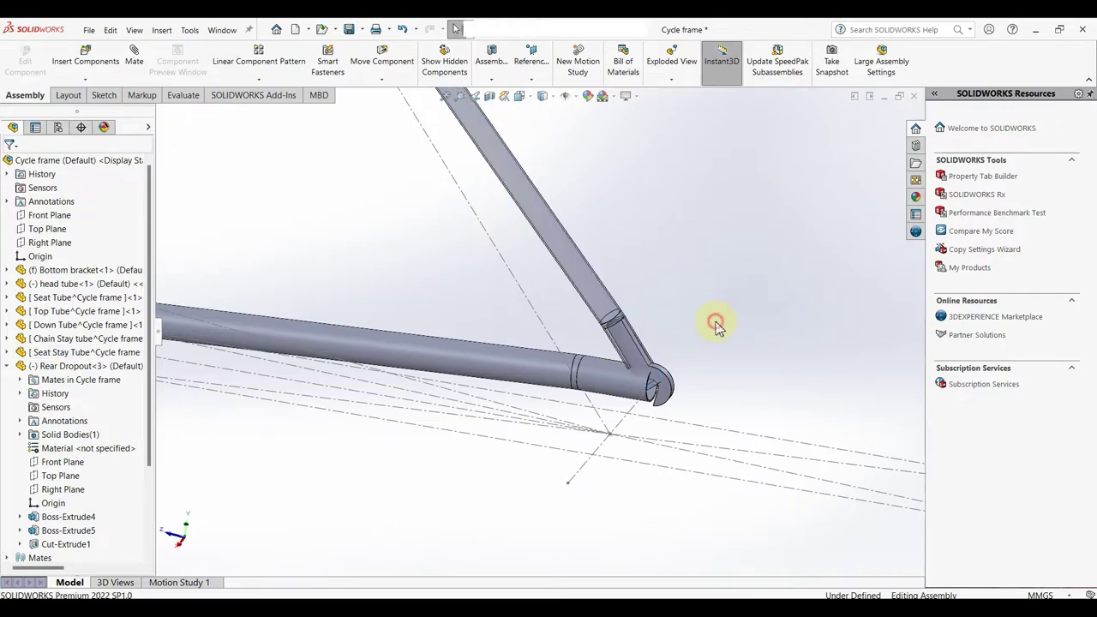
scroll(643, 360, down, 3)
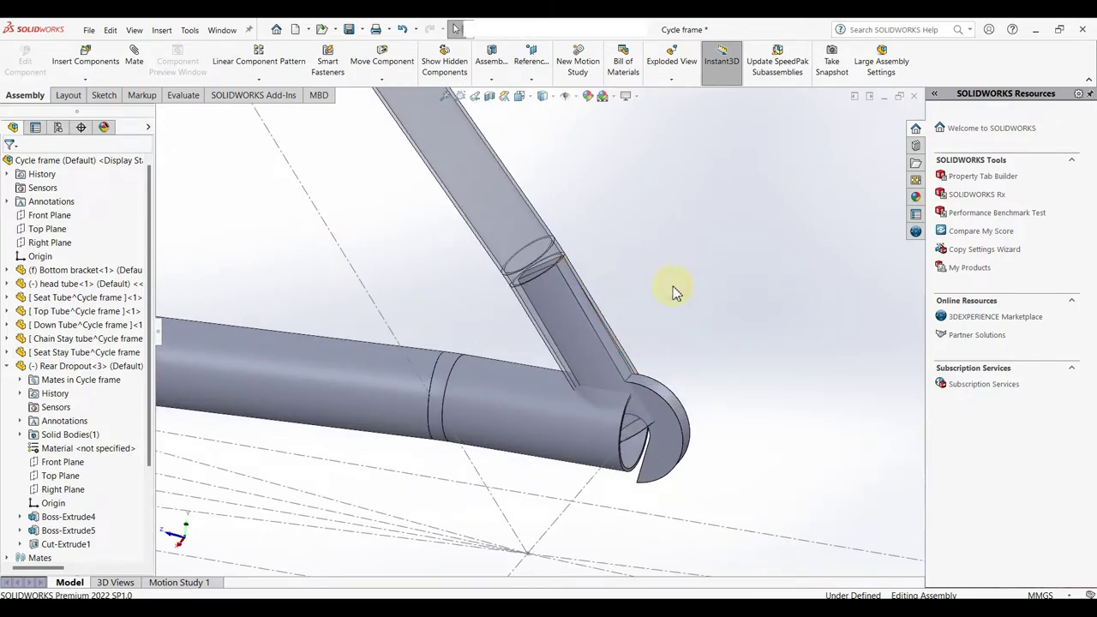
scroll(634, 343, up, 2)
scroll(558, 350, down, 2)
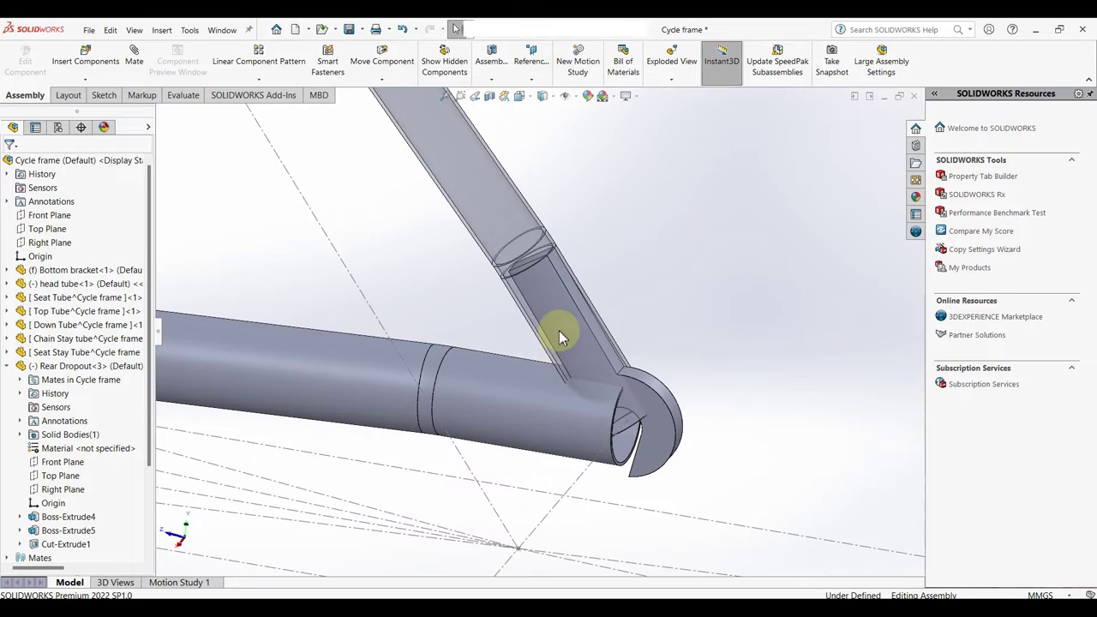
click(559, 337)
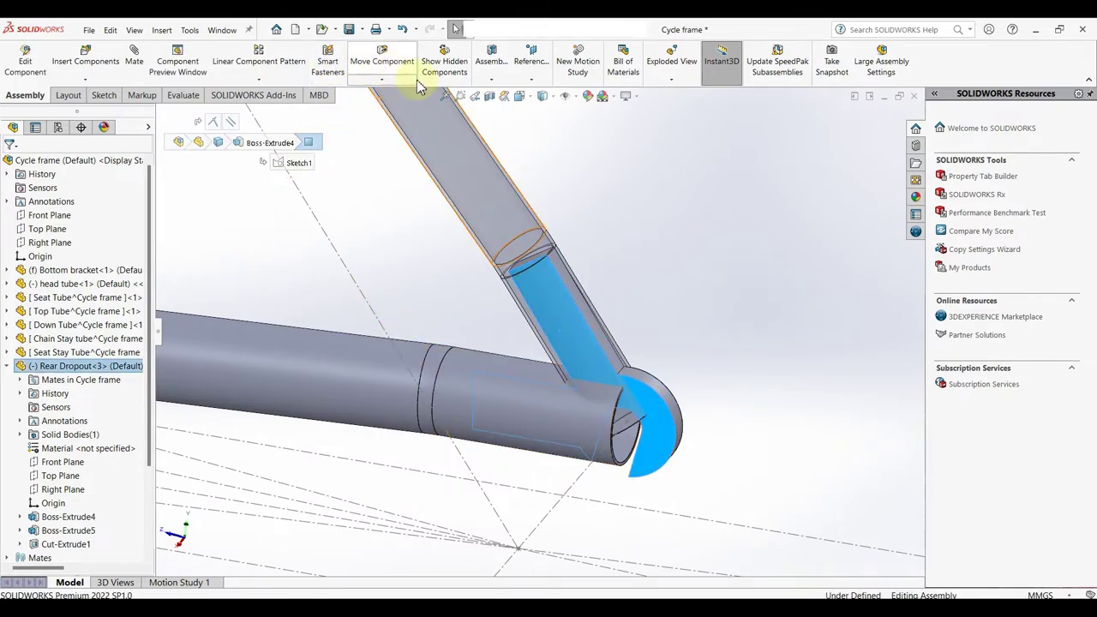
scroll(548, 257, up, 1)
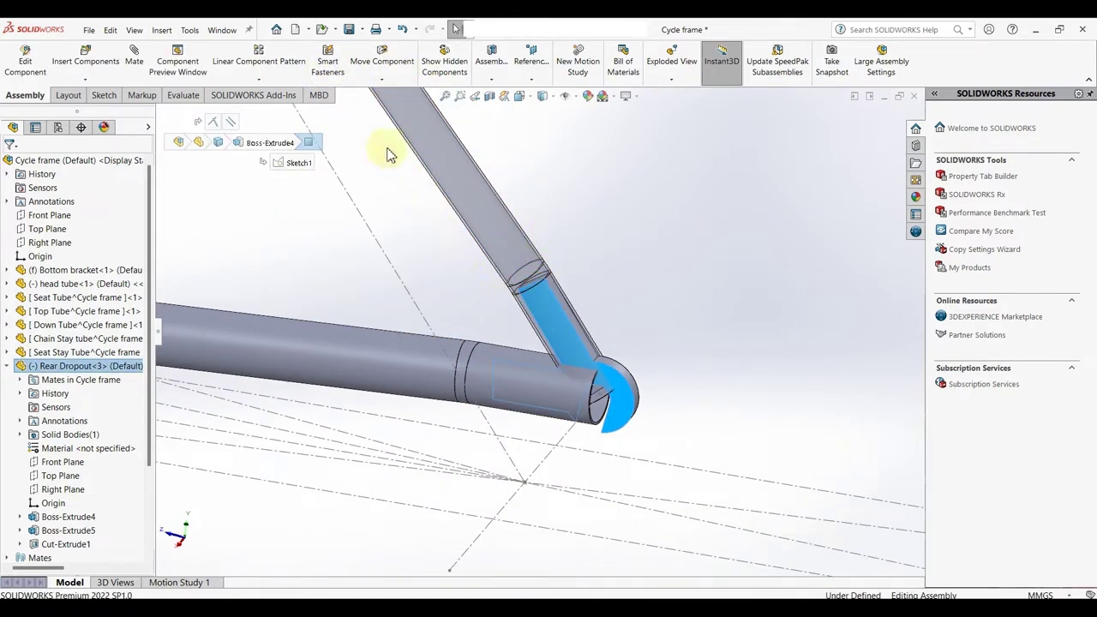
click(400, 283)
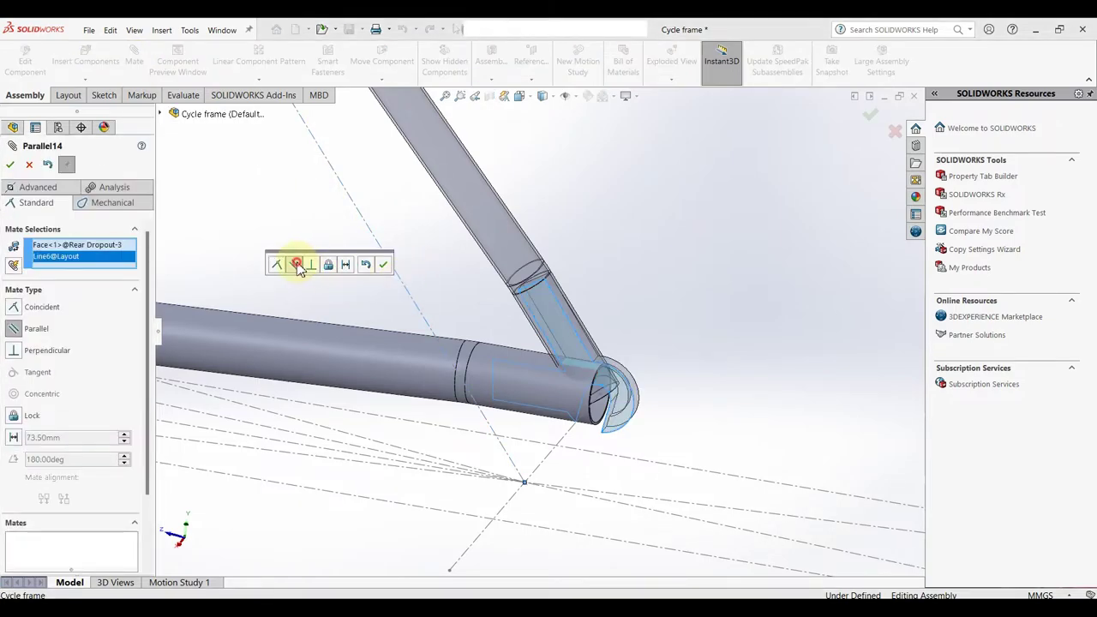
click(383, 266)
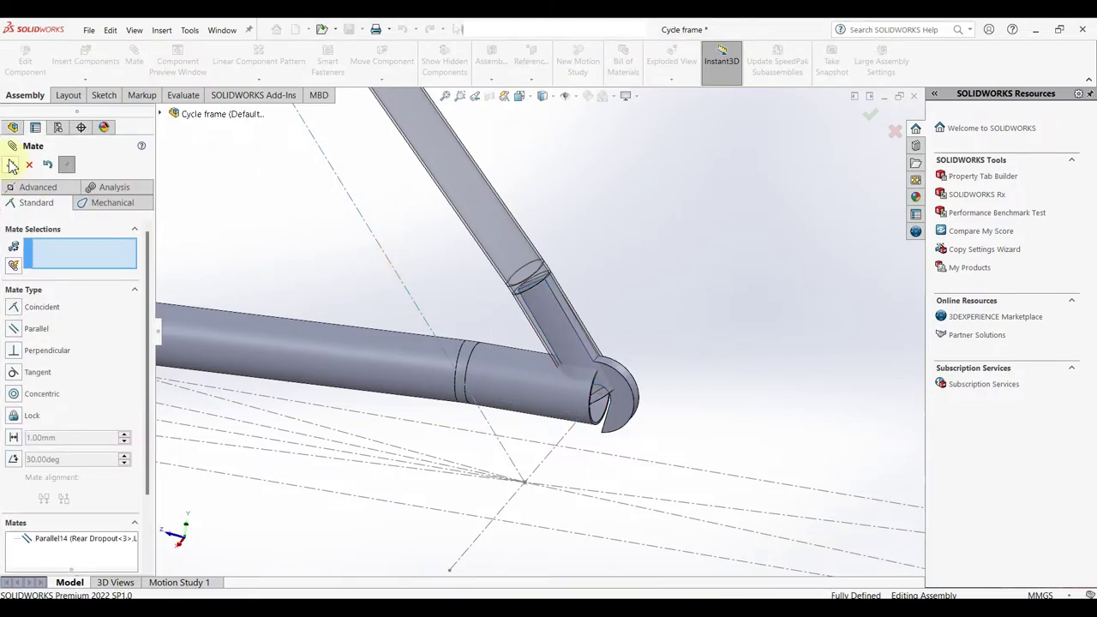
middle_drag(611, 267, 624, 244)
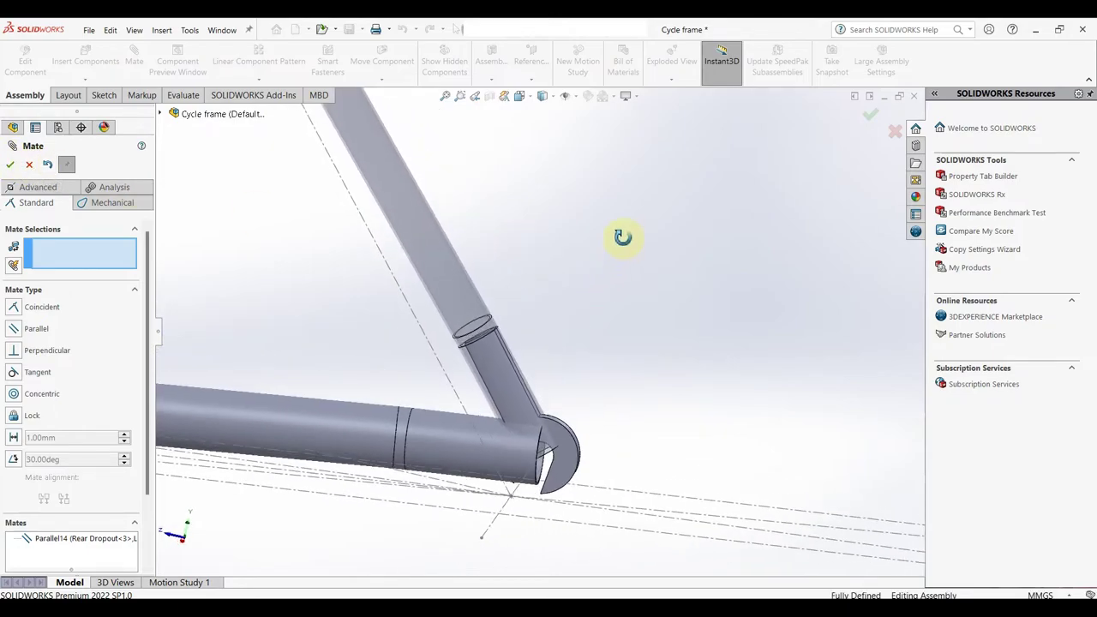
mouse_move(486, 304)
middle_down()
mouse_move(531, 289)
mouse_move(532, 274)
mouse_move(519, 286)
middle_up()
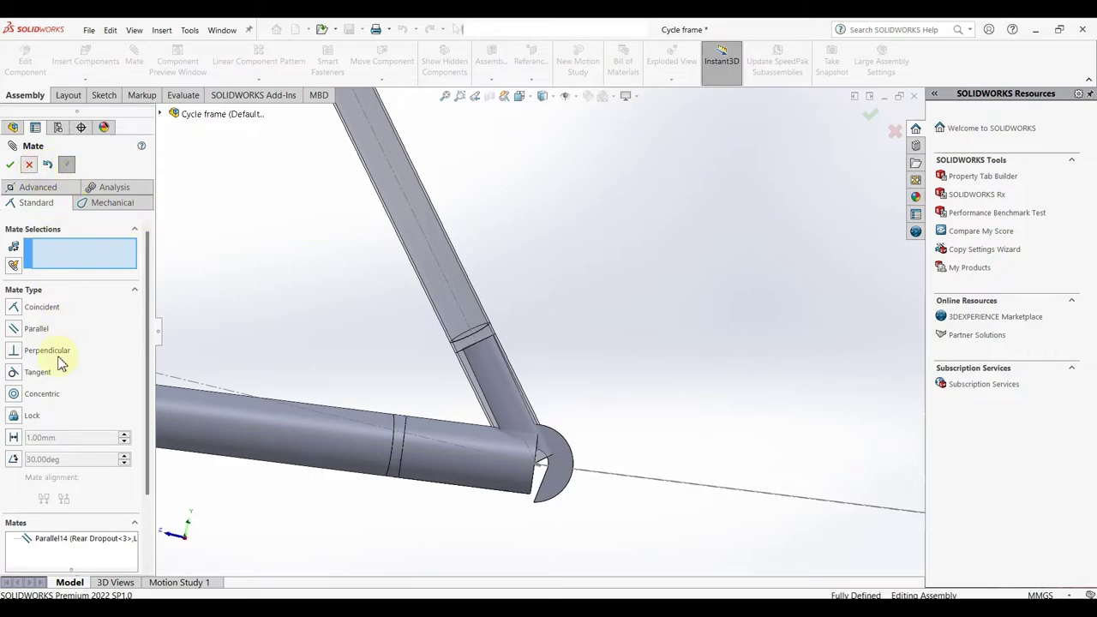
- Delete the Parallel14 mate from the assembly's Mates folder
key(Escape)
click(9, 449)
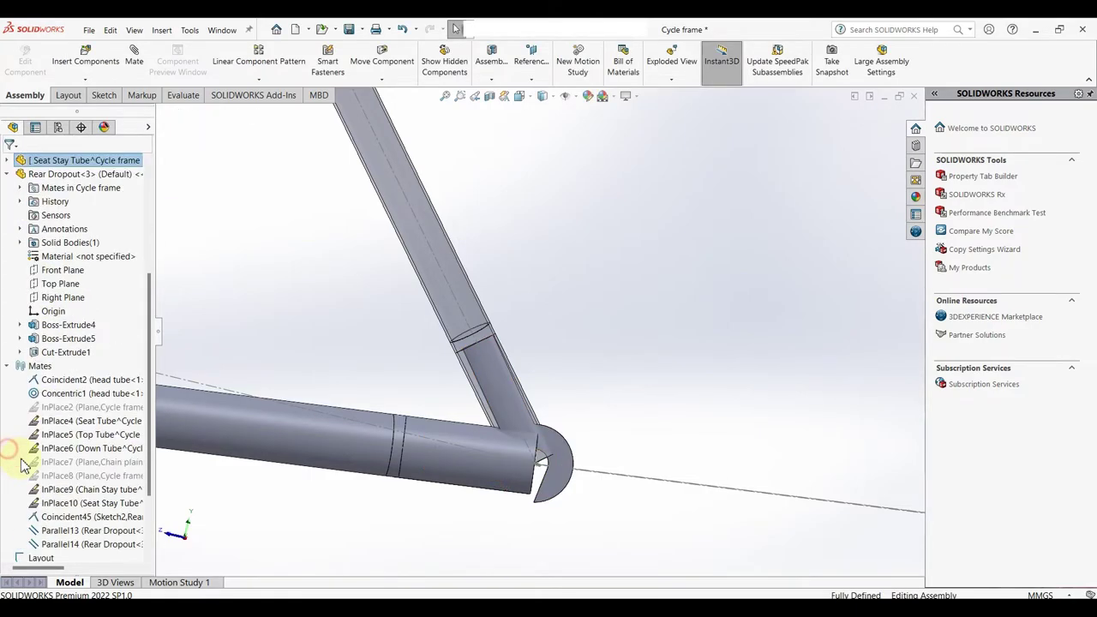
scroll(78, 514, down, 3)
click(78, 448)
right_click(79, 450)
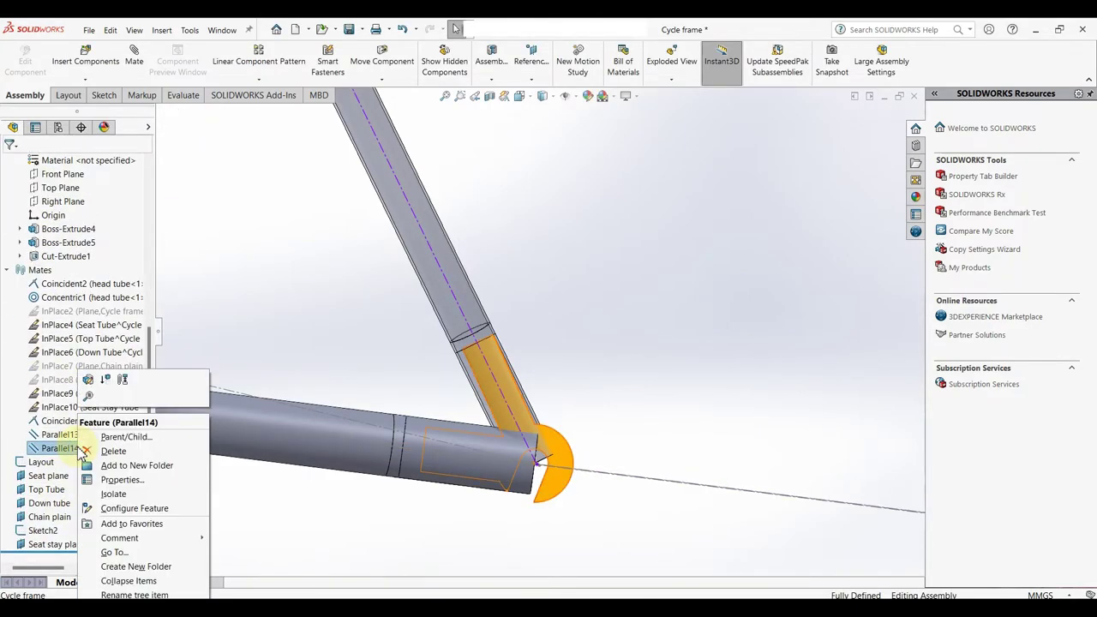
click(703, 392)
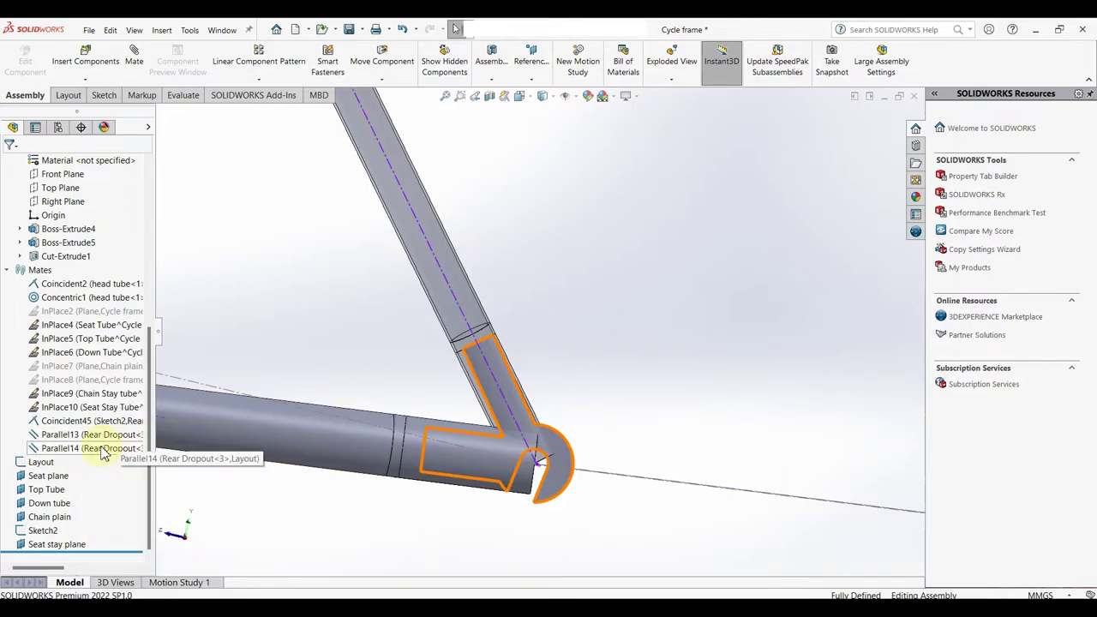
mouse_move(417, 385)
middle_down()
mouse_move(387, 404)
mouse_move(171, 453)
middle_up()
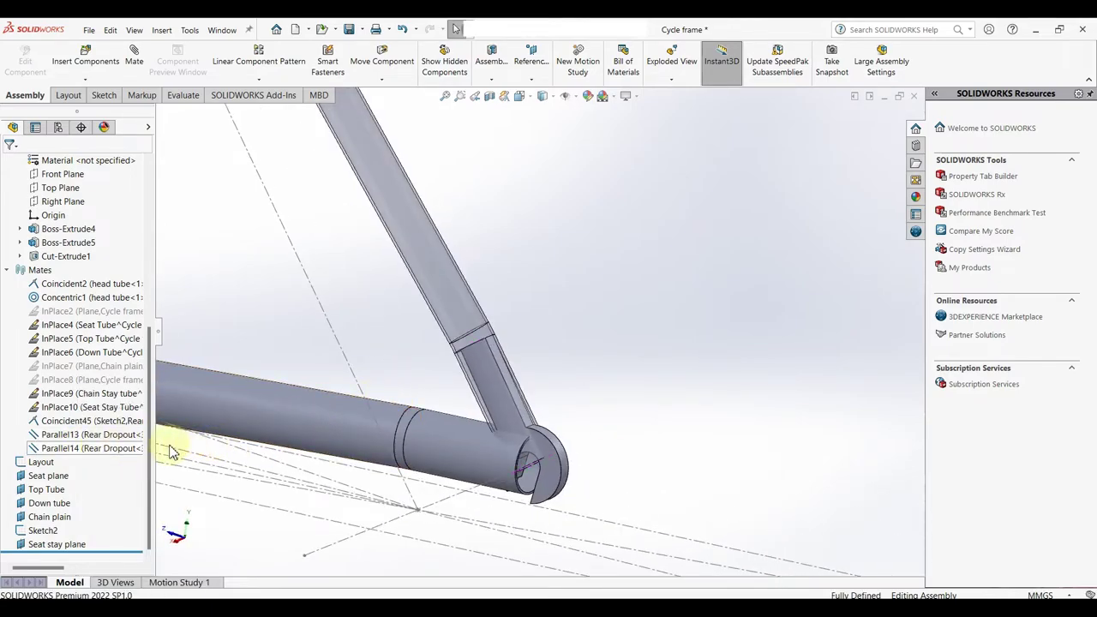
right_click(92, 452)
click(126, 453)
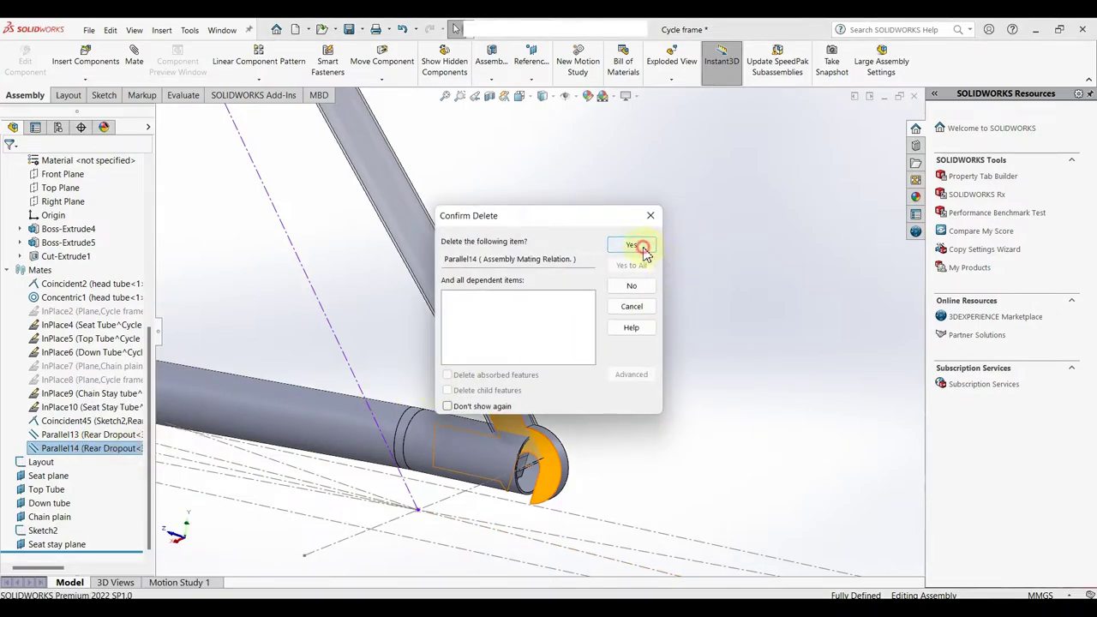
click(643, 247)
scroll(502, 343, down, 2)
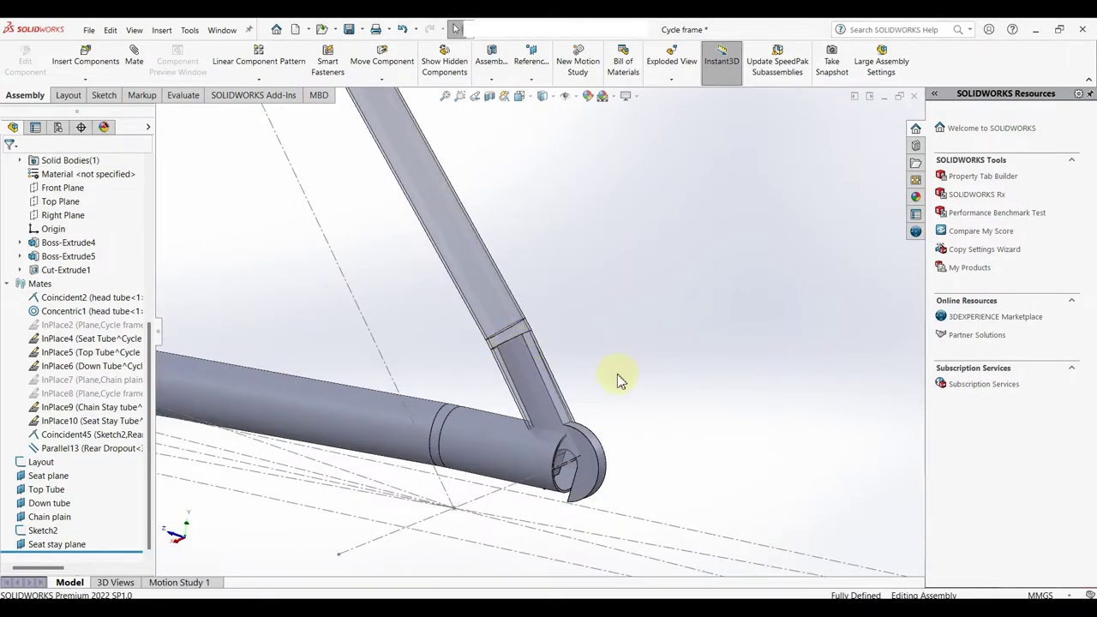
mouse_move(619, 380)
middle_down()
mouse_move(588, 360)
mouse_move(597, 352)
mouse_move(600, 394)
middle_up()
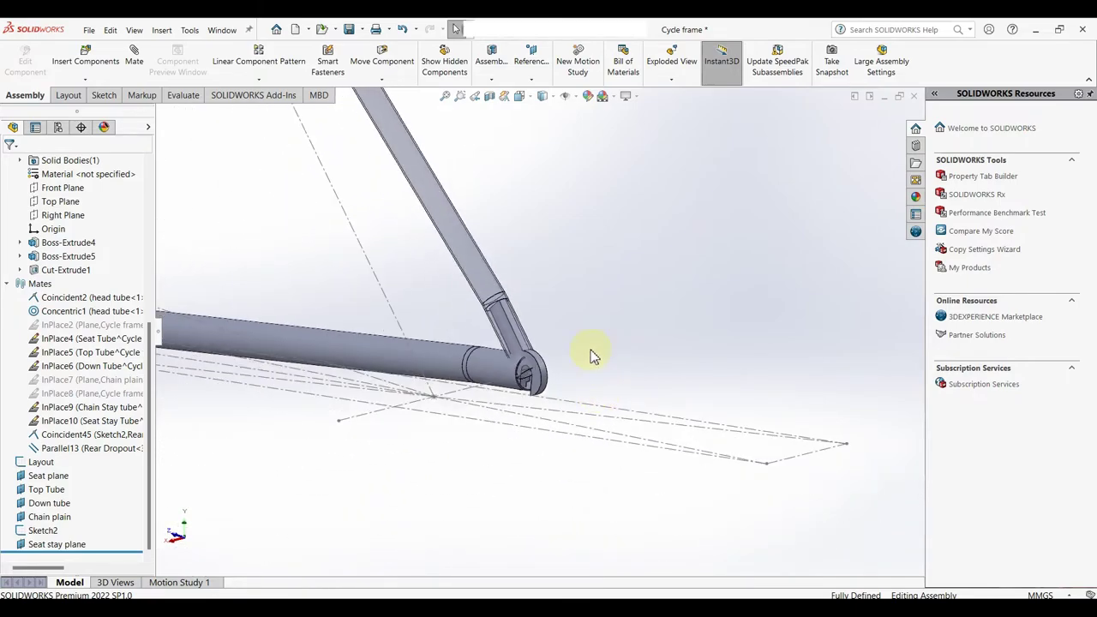
- Try dragging the Rear Dropout to confirm it stays fixed at the junction
middle_drag(592, 355, 589, 363)
click(588, 362)
click(649, 283)
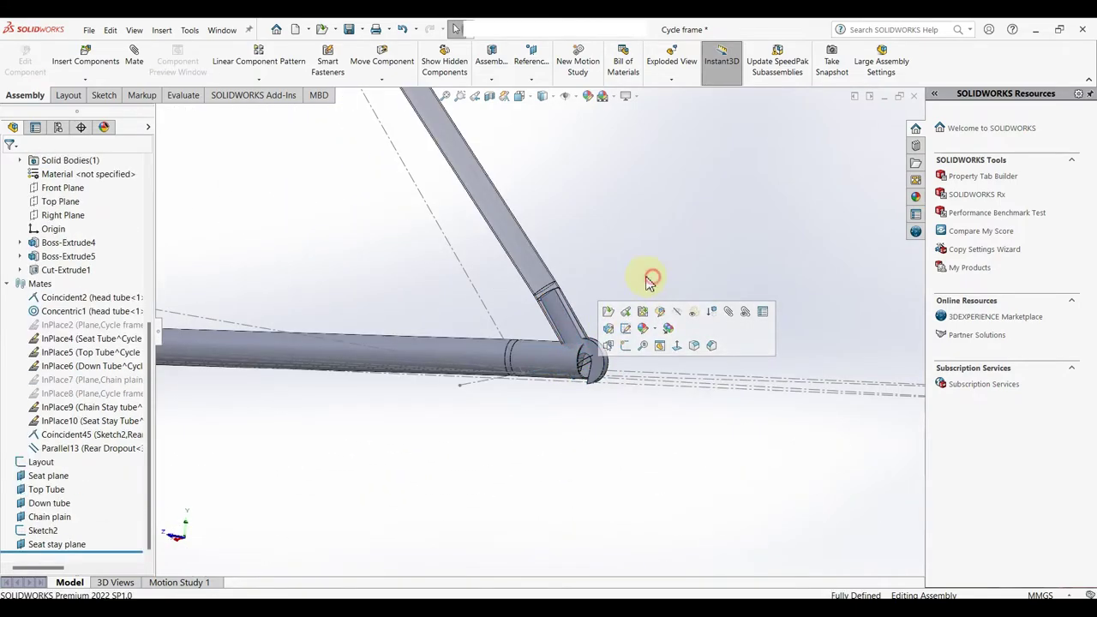
scroll(120, 313, up, 5)
mouse_move(558, 289)
middle_down()
mouse_move(579, 301)
mouse_move(558, 397)
middle_up()
click(537, 412)
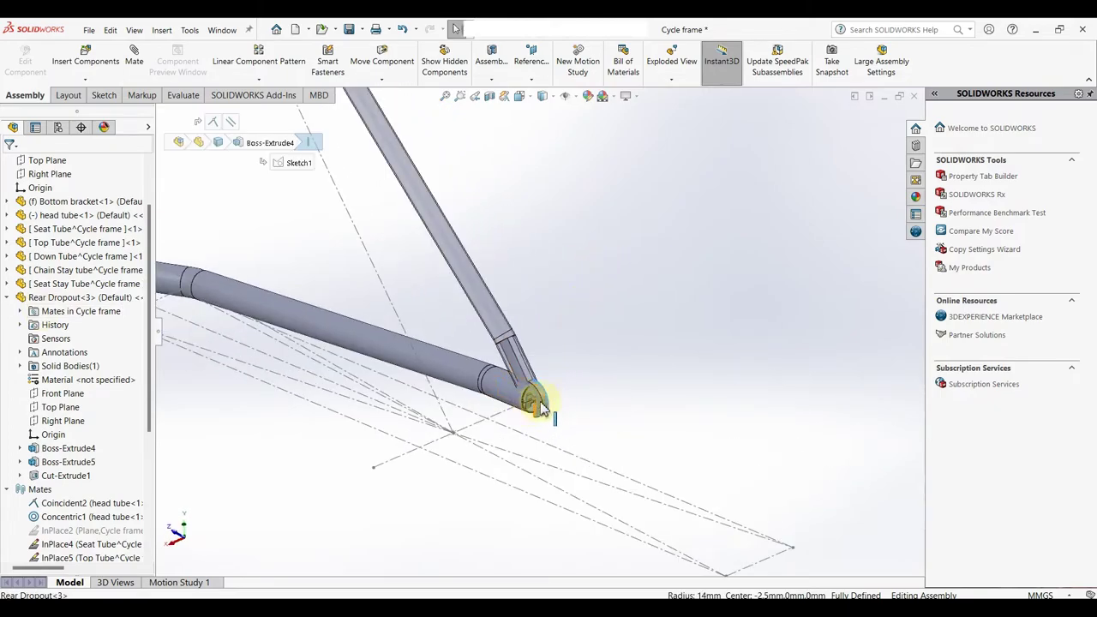
scroll(530, 382, down, 3)
scroll(583, 360, down, 2)
click(540, 375)
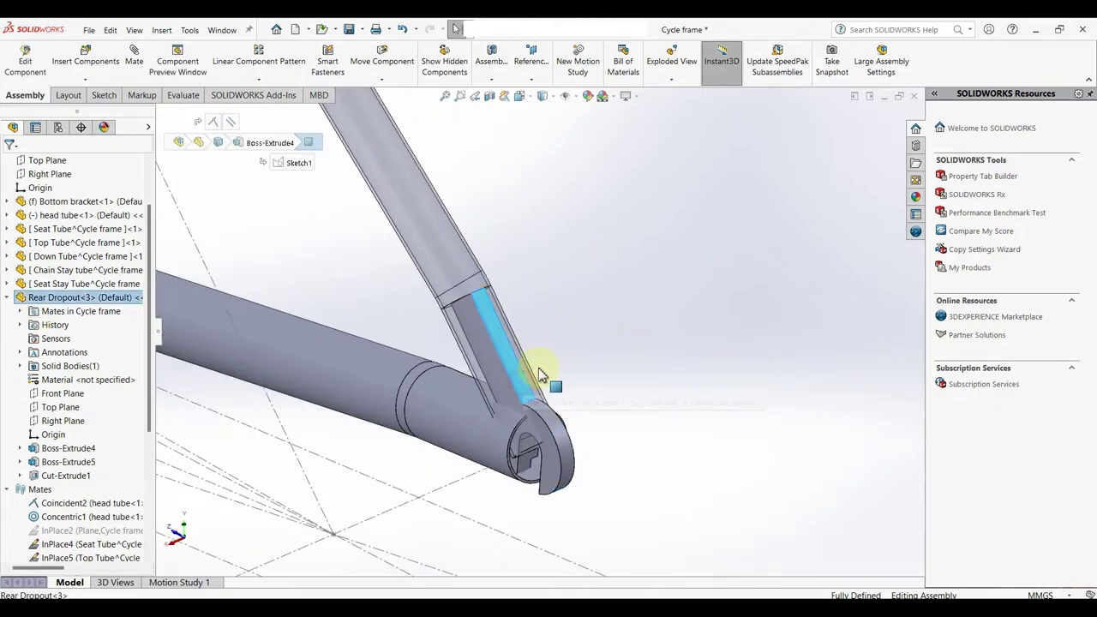
mouse_move(566, 446)
mouse_down()
mouse_move(577, 457)
mouse_move(612, 431)
mouse_up()
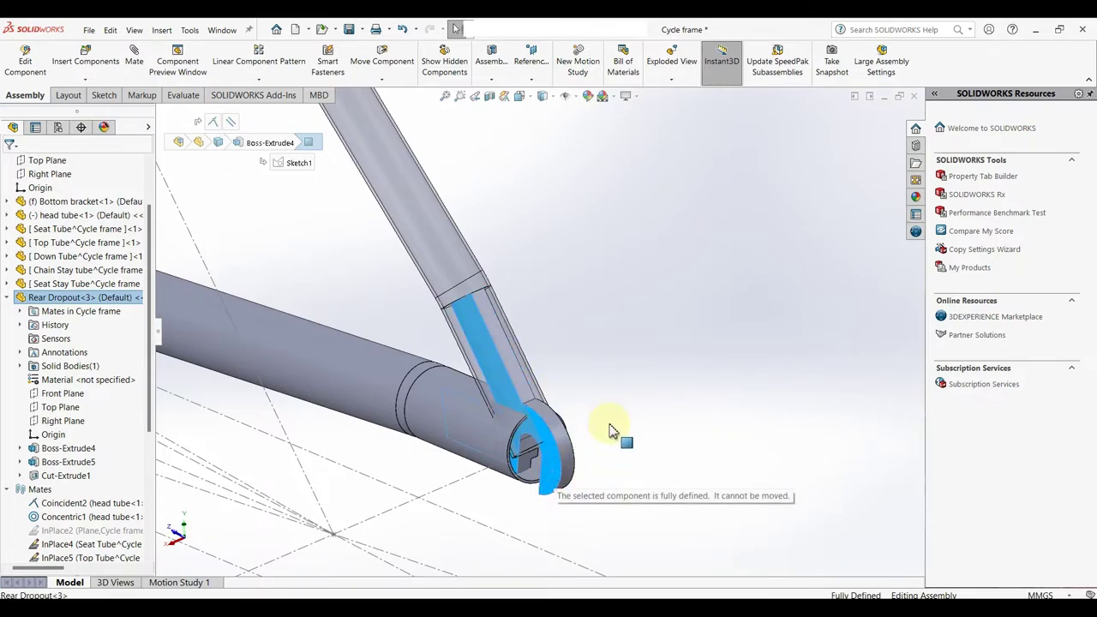
click(637, 304)
scroll(198, 488, down, 1)
scroll(94, 506, down, 5)
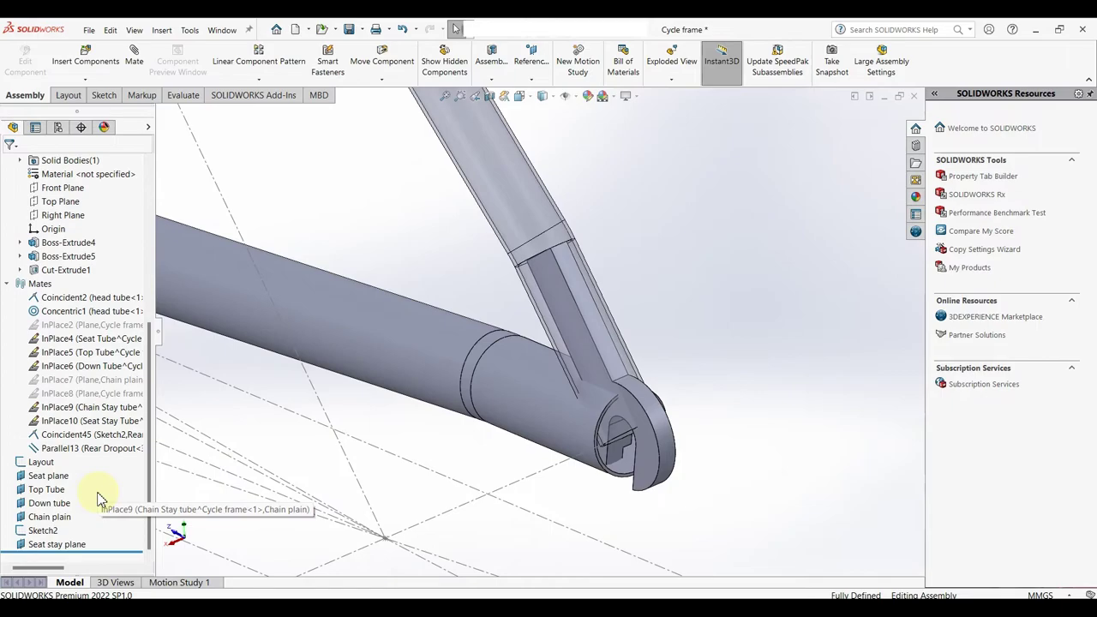
- Inspect Parallel13, test the seat stay, and make the seat stay tube opaque
click(83, 448)
scroll(531, 360, up, 3)
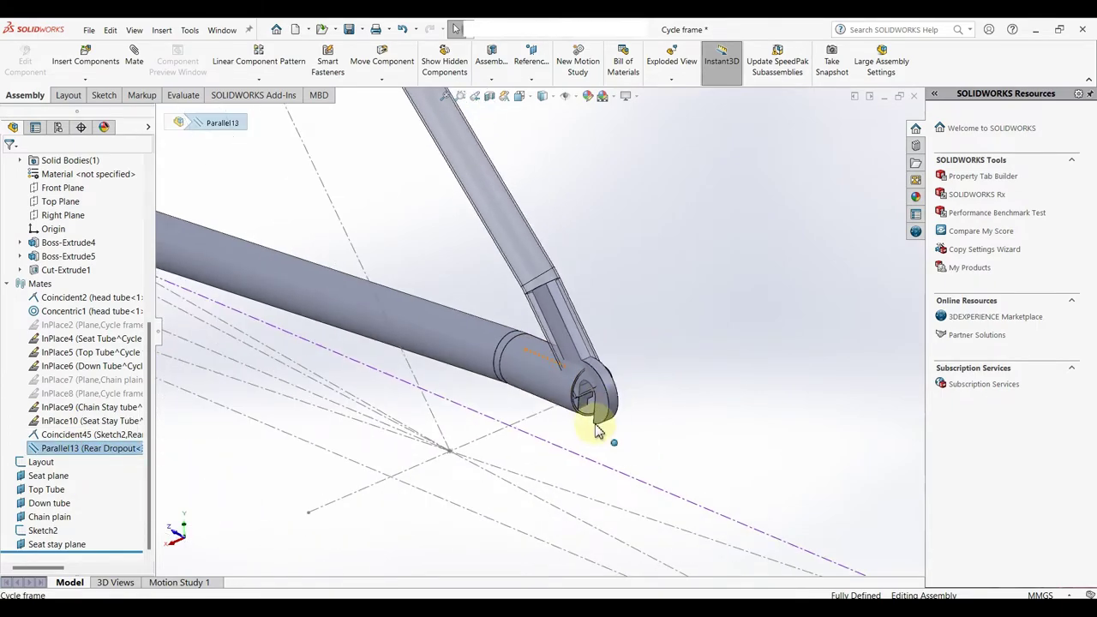
drag(598, 420, 657, 392)
click(666, 306)
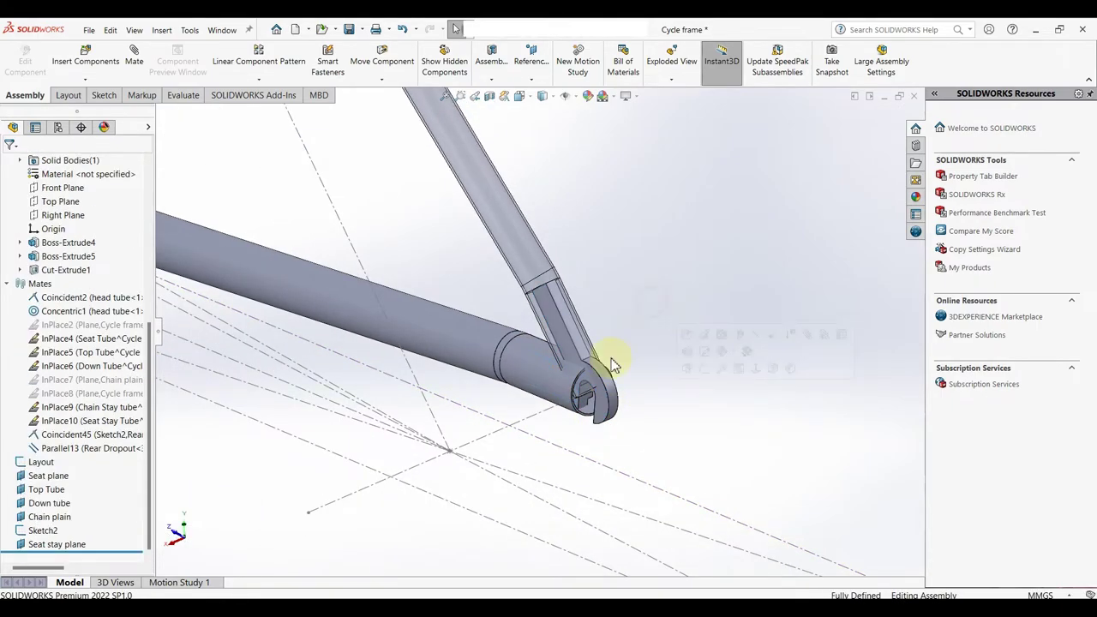
middle_drag(613, 355, 521, 333)
click(526, 267)
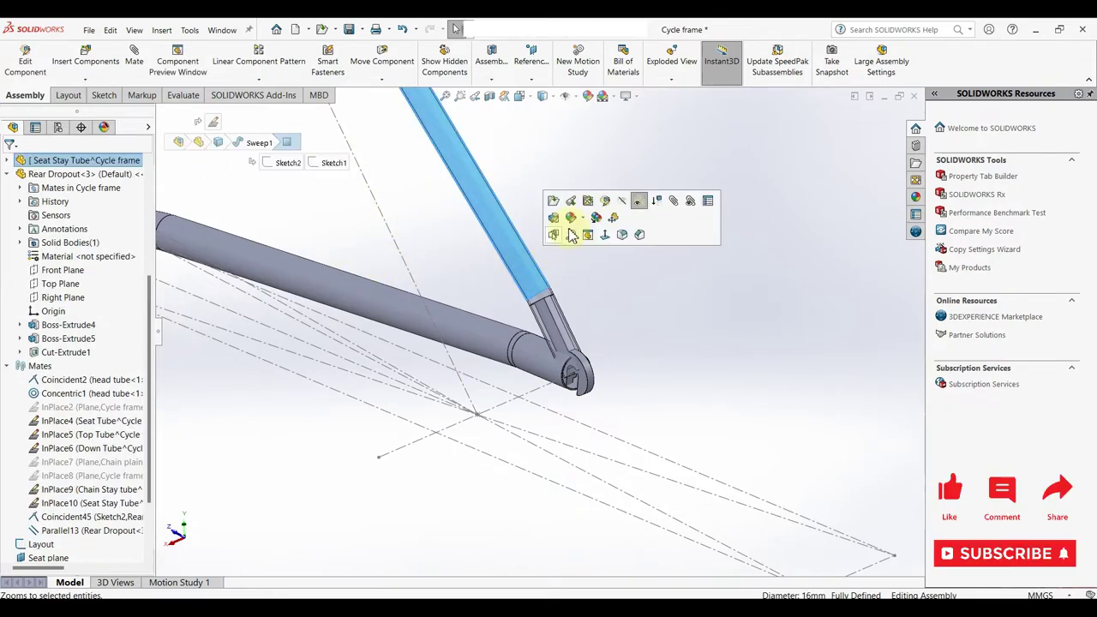
click(637, 198)
click(625, 292)
- Recheck the Rear Dropout's freedom and orbit around the rear dropout junction
scroll(600, 367, up, 2)
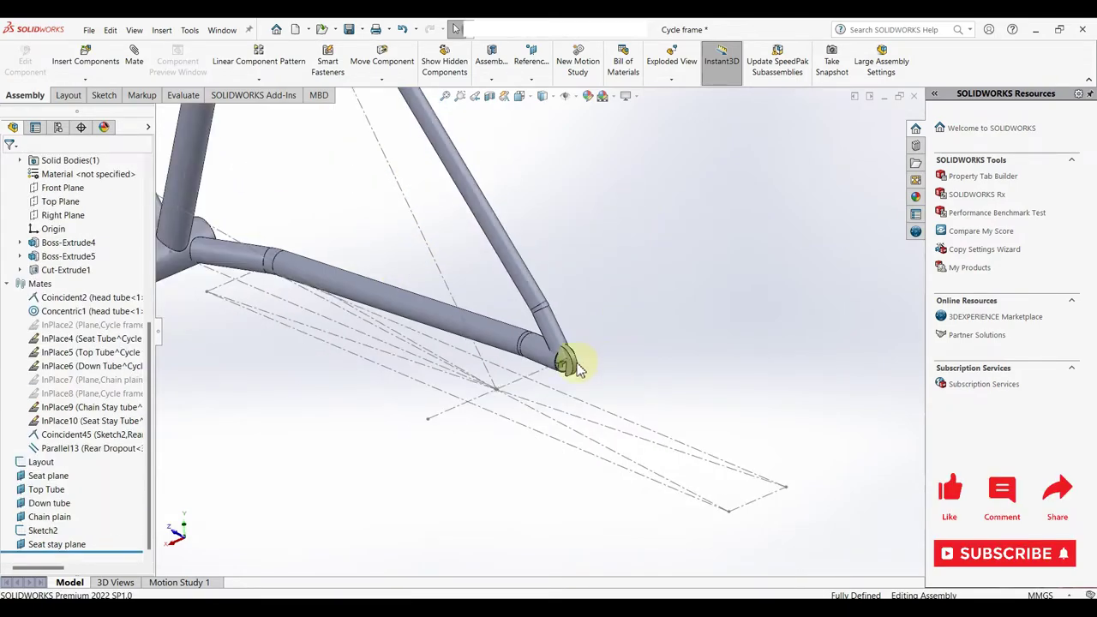
drag(571, 377, 595, 377)
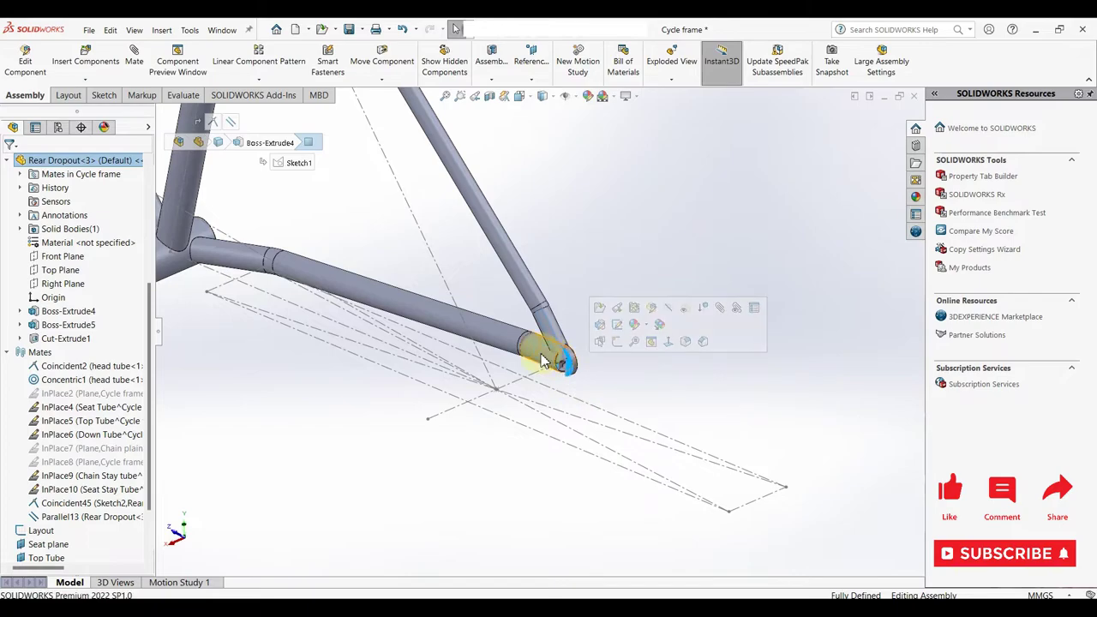
right_click(620, 295)
click(577, 384)
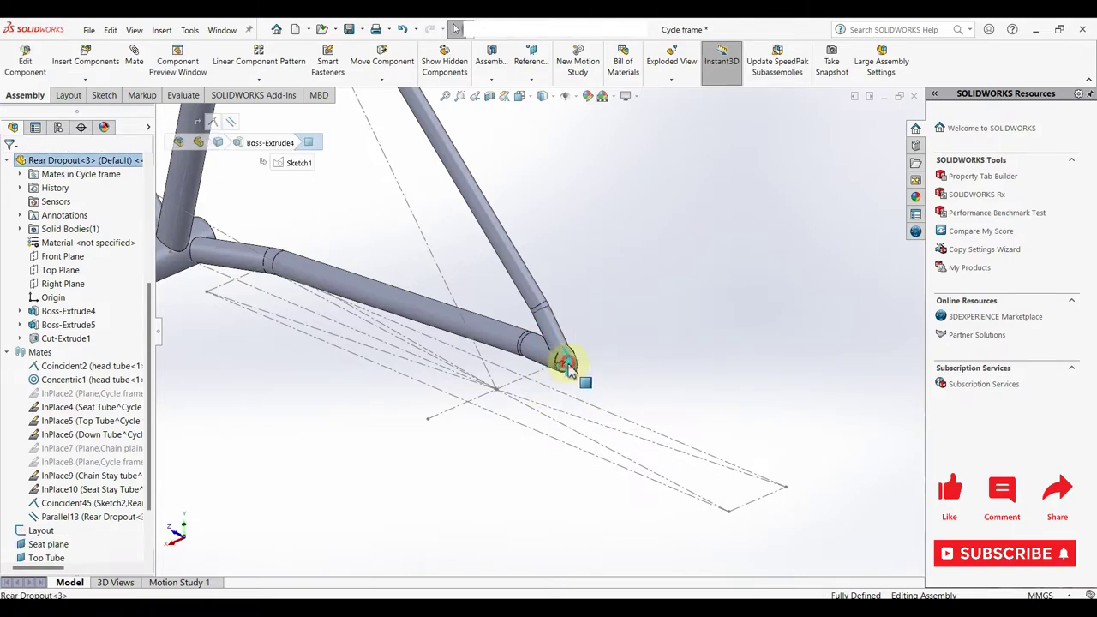
scroll(574, 381, up, 5)
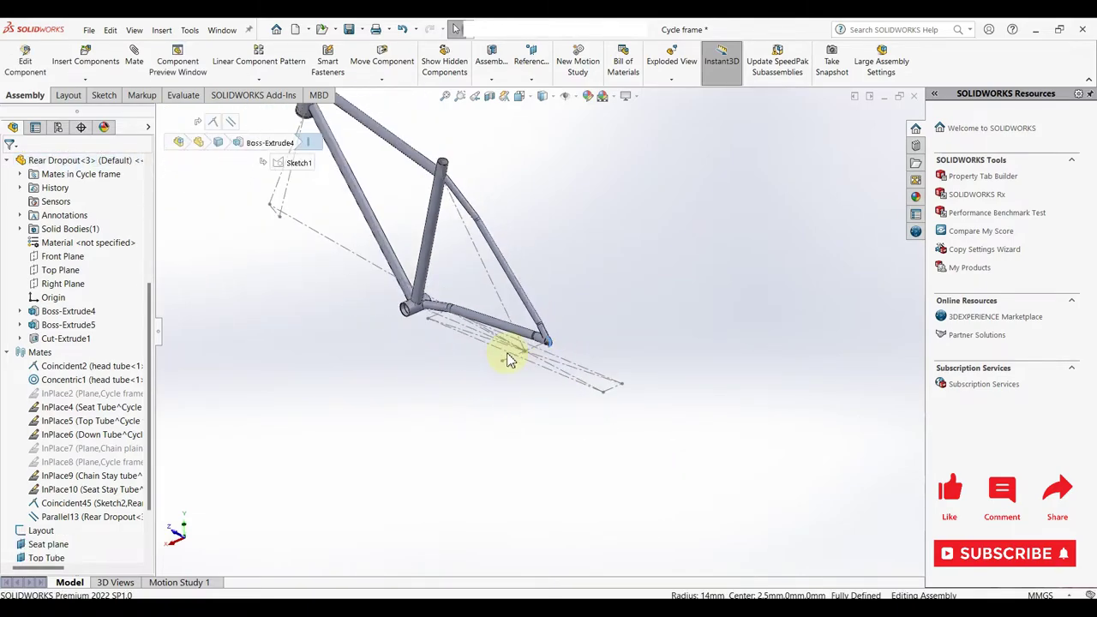
mouse_move(507, 355)
middle_down()
mouse_move(441, 245)
mouse_move(412, 220)
mouse_move(798, 368)
middle_up()
click(767, 349)
scroll(711, 455, up, 3)
scroll(486, 345, down, 5)
scroll(632, 380, down, 3)
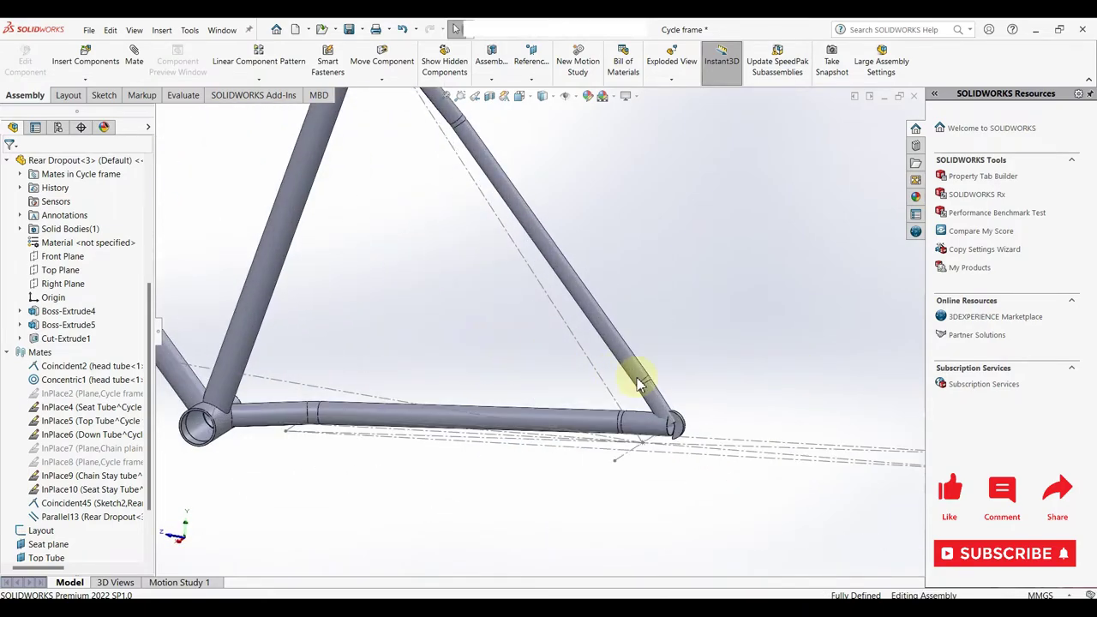
middle_drag(632, 380, 588, 385)
scroll(588, 400, down, 3)
scroll(588, 369, down, 3)
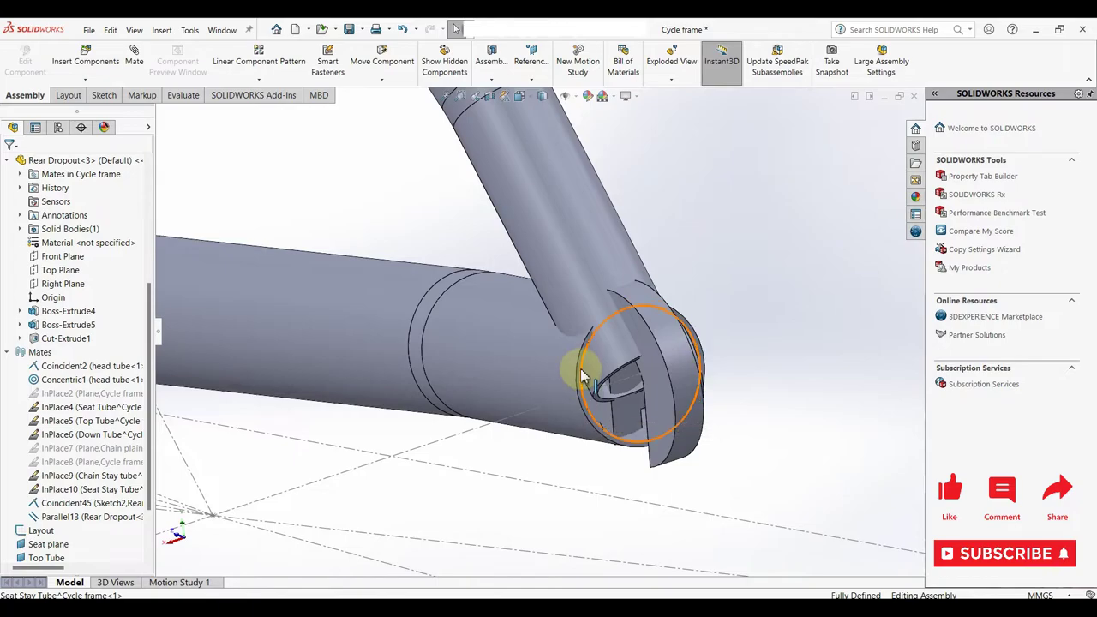
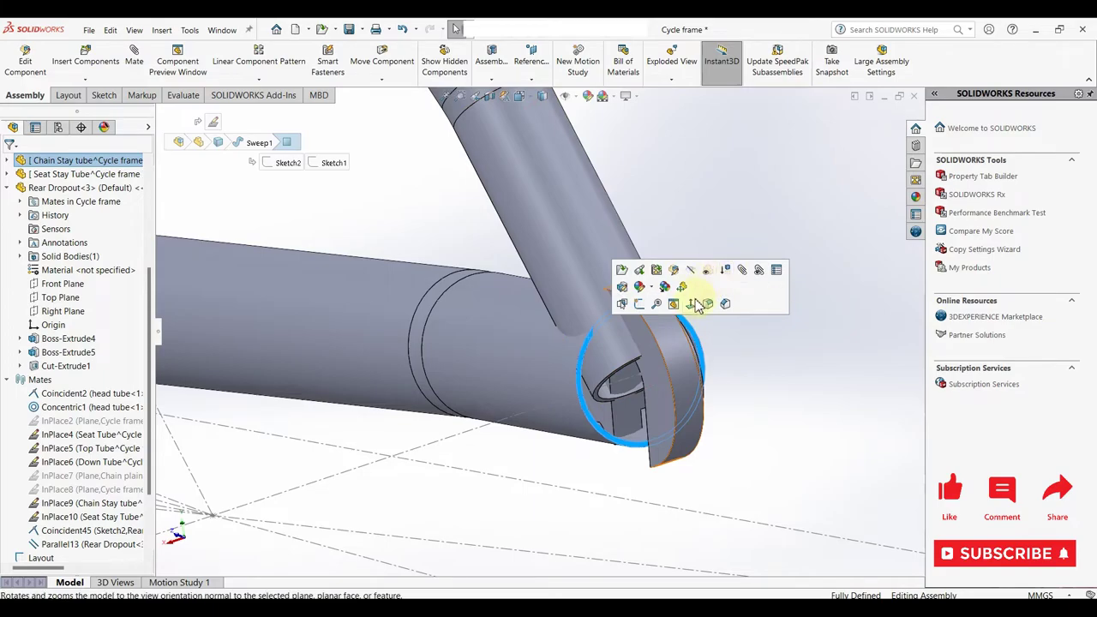
- Edit the Chain Stay tube and convert its end edge into a circle in a new sketch on that face
click(674, 271)
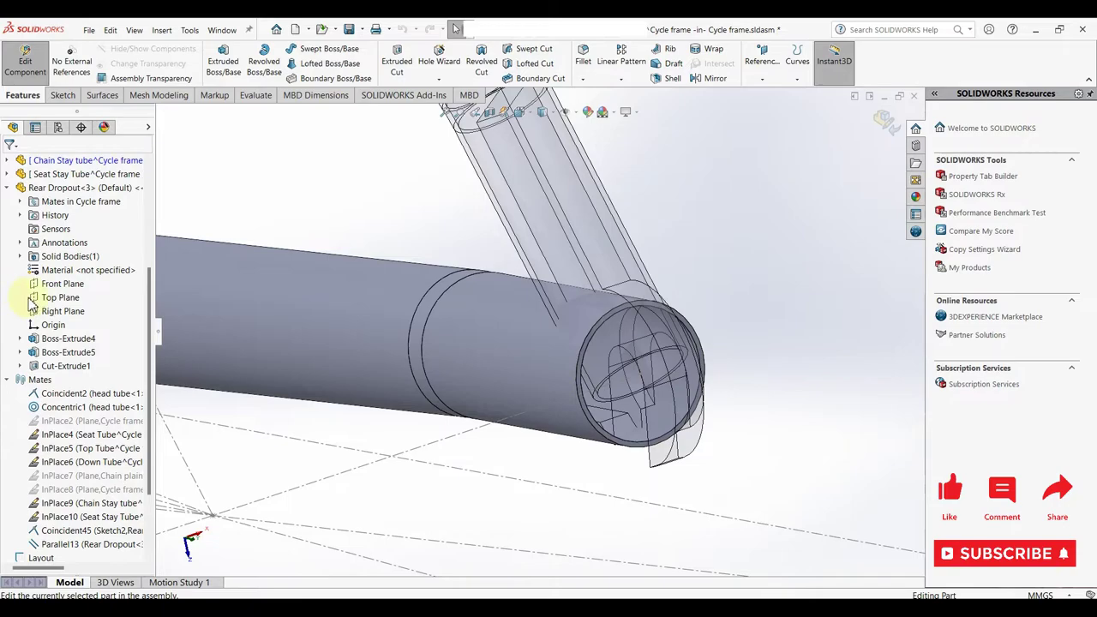
scroll(30, 300, up, 4)
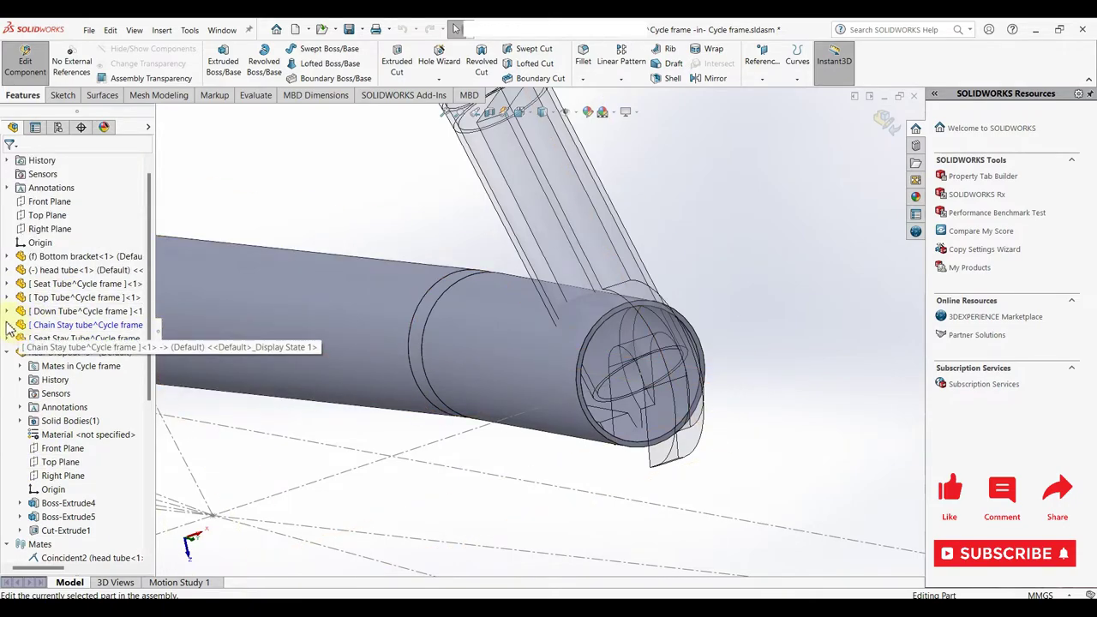
scroll(607, 335, down, 5)
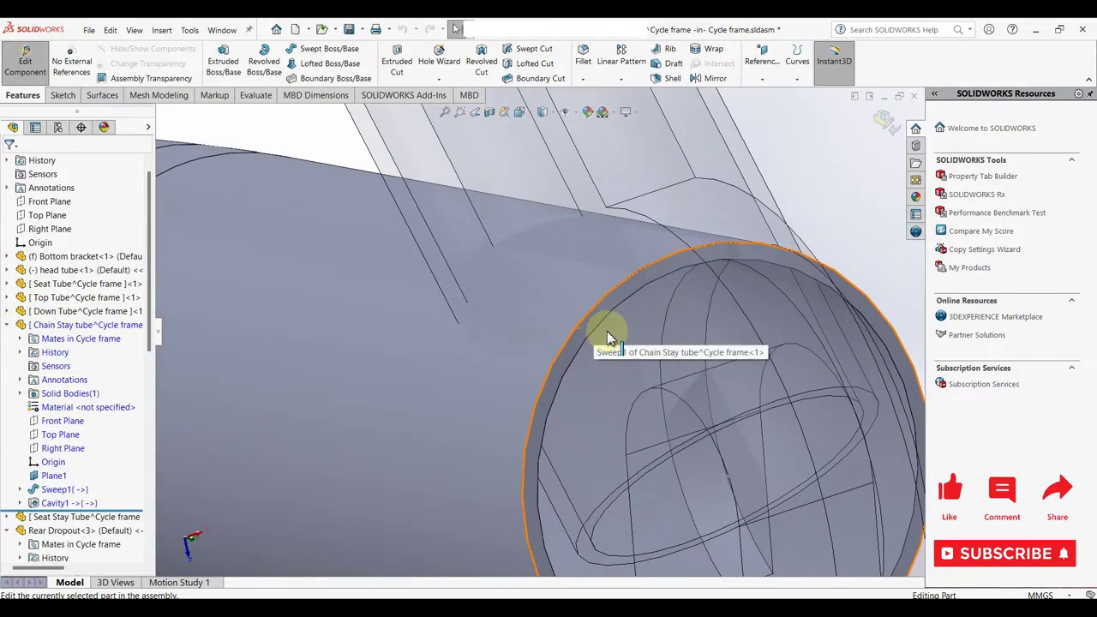
click(590, 319)
click(637, 292)
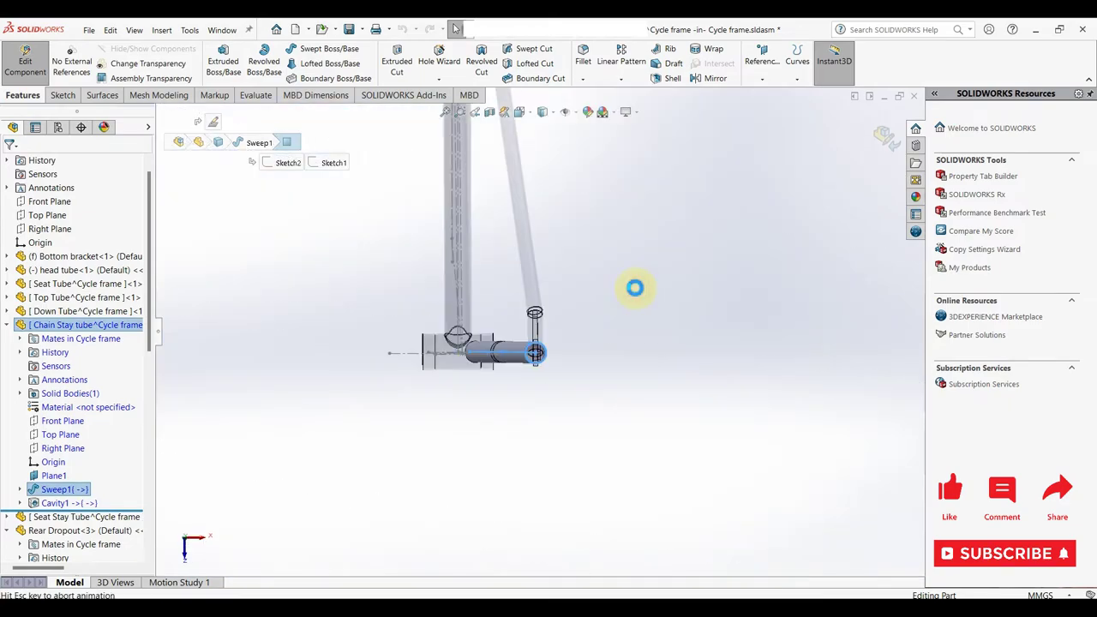
scroll(535, 391, down, 2)
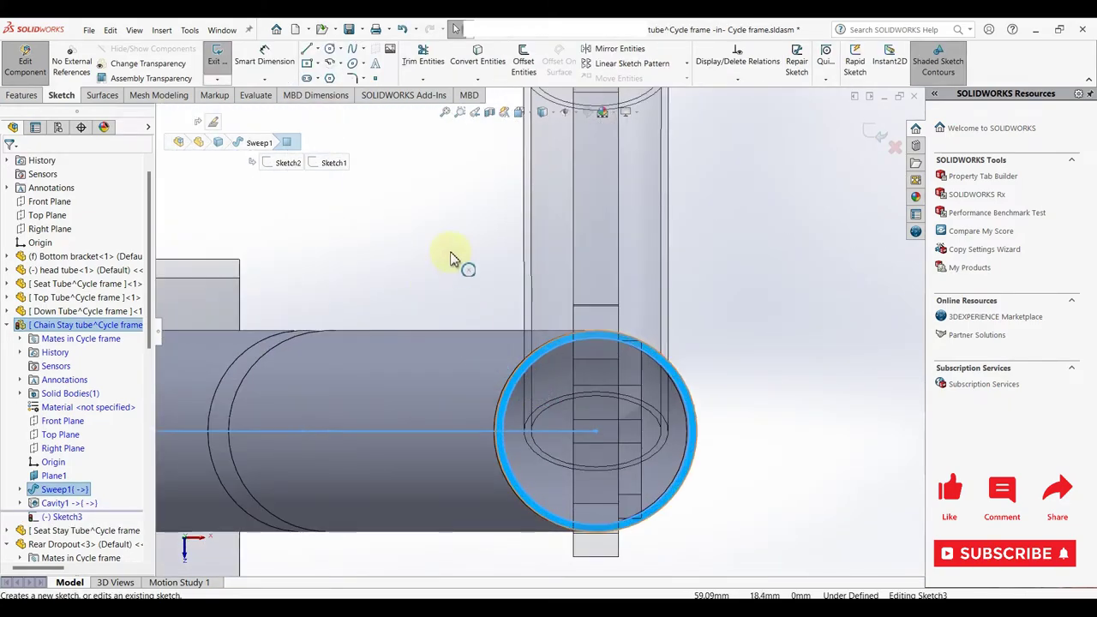
click(493, 62)
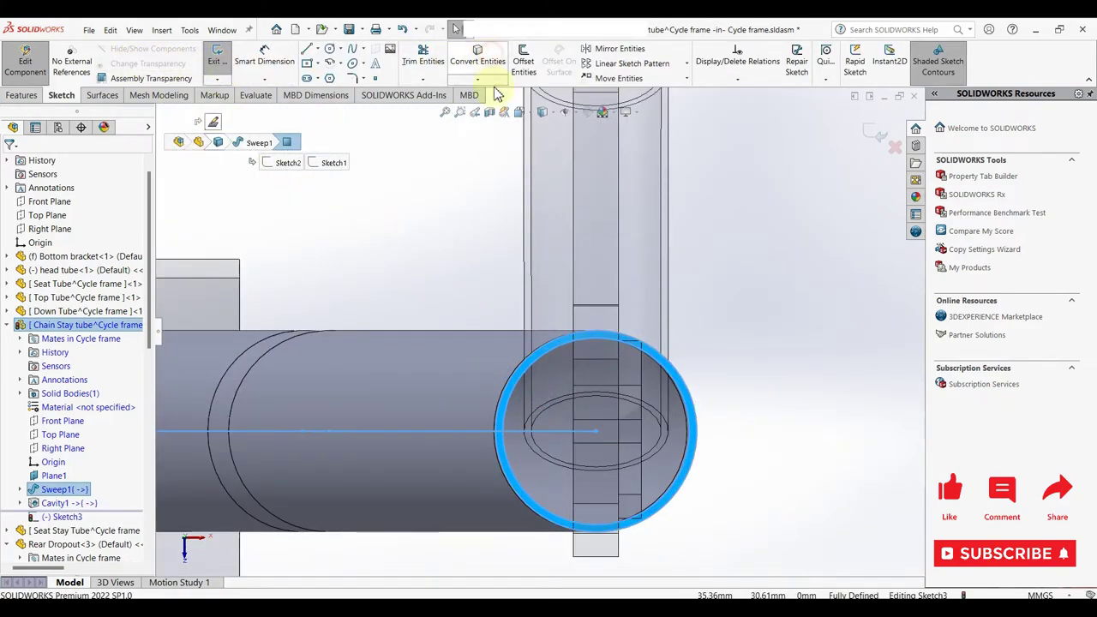
scroll(534, 363, down, 2)
scroll(514, 392, down, 2)
middle_drag(511, 397, 503, 411)
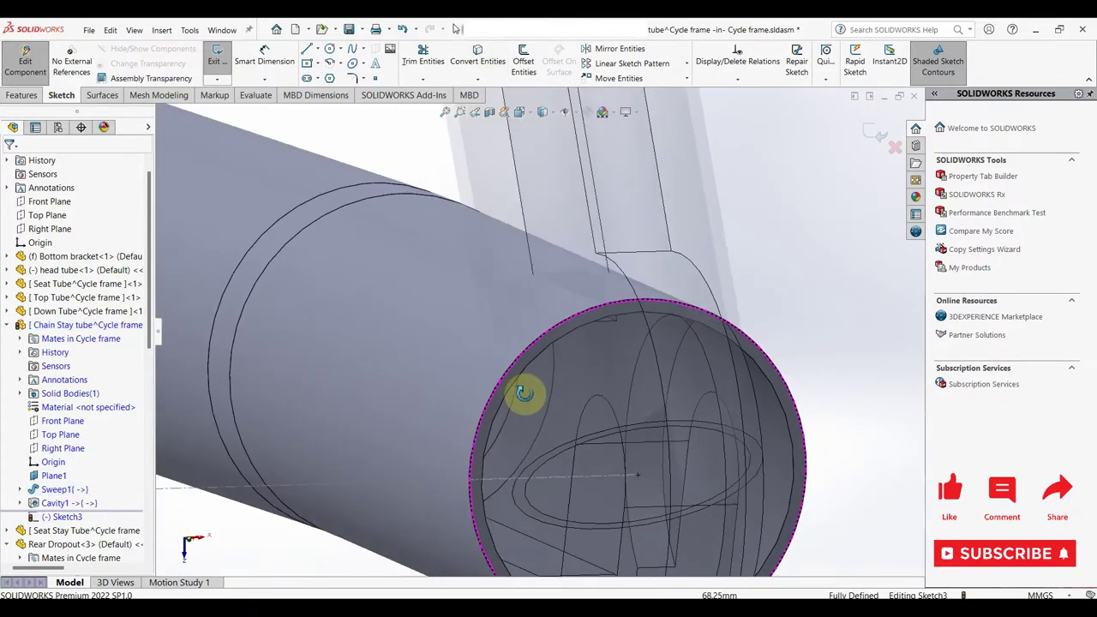
click(22, 96)
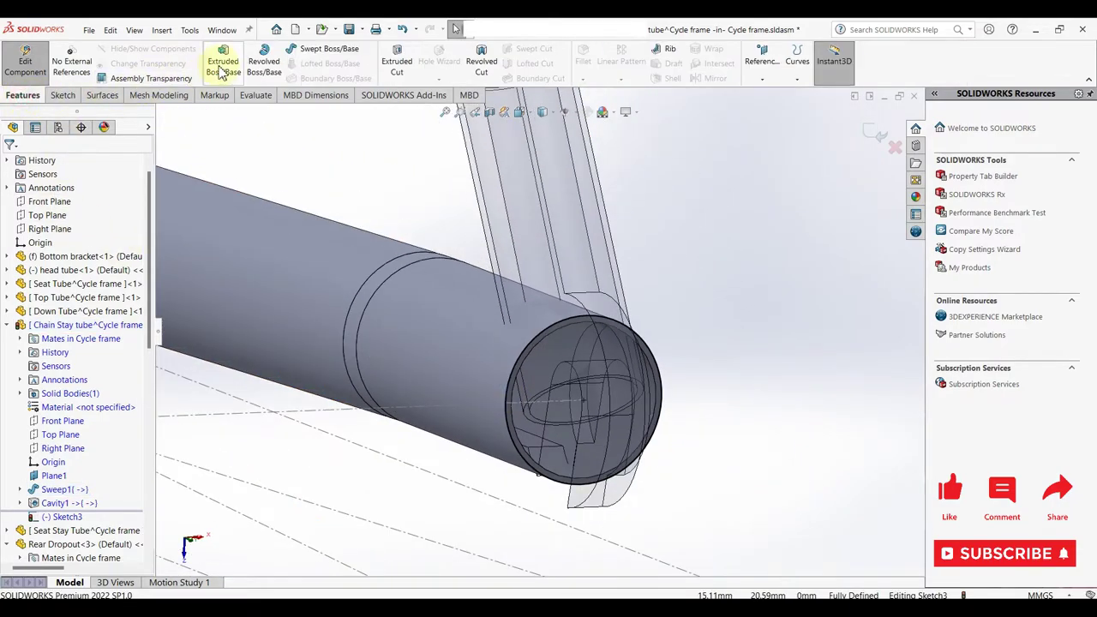
- Extrude-cut the end circle Blind to a depth of 20 mm on the chain stay
click(397, 64)
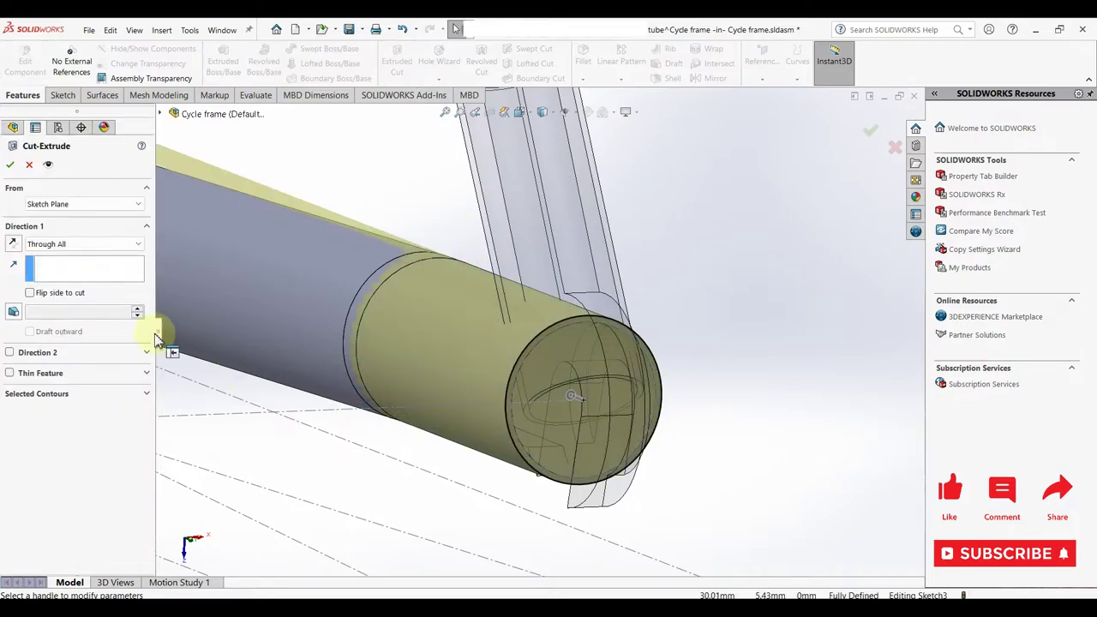
click(118, 246)
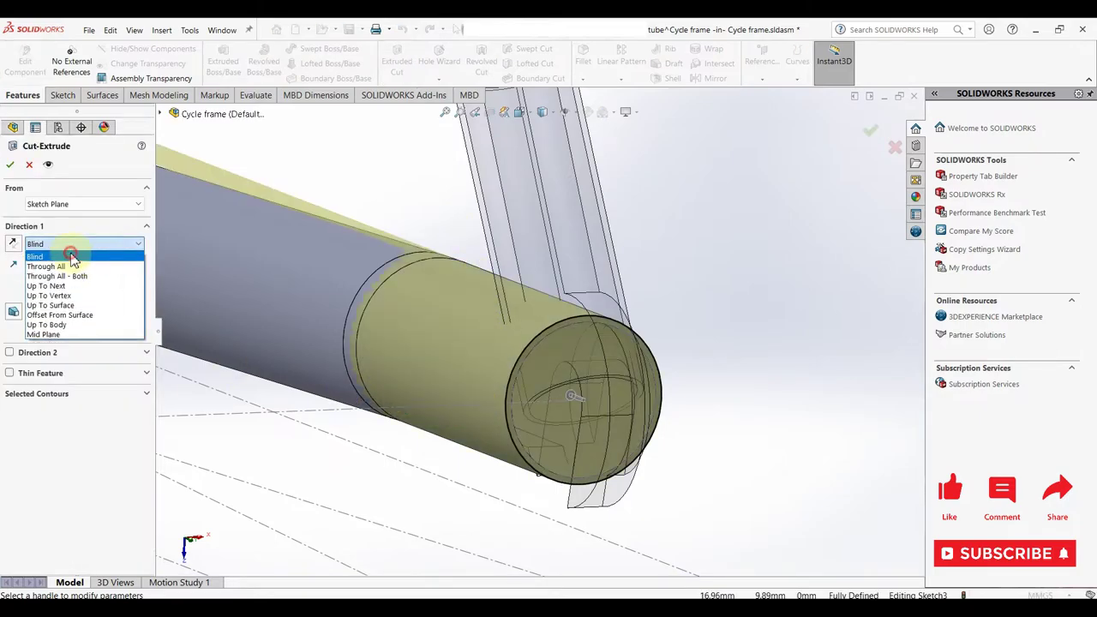
click(72, 259)
click(137, 293)
click(137, 293)
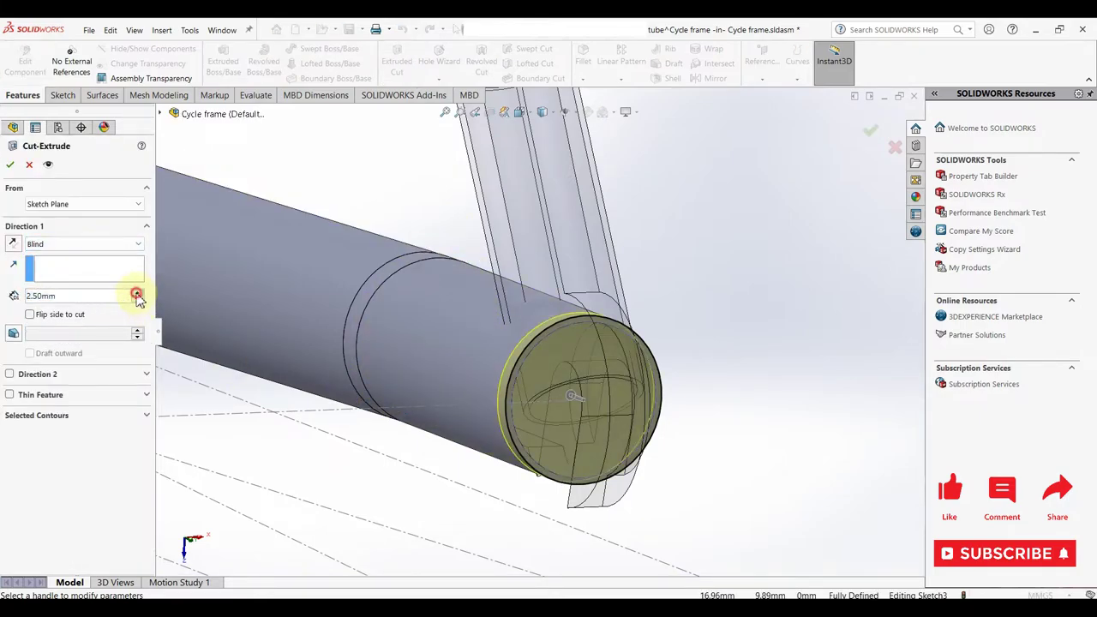
click(138, 293)
click(137, 293)
middle_drag(263, 327, 306, 343)
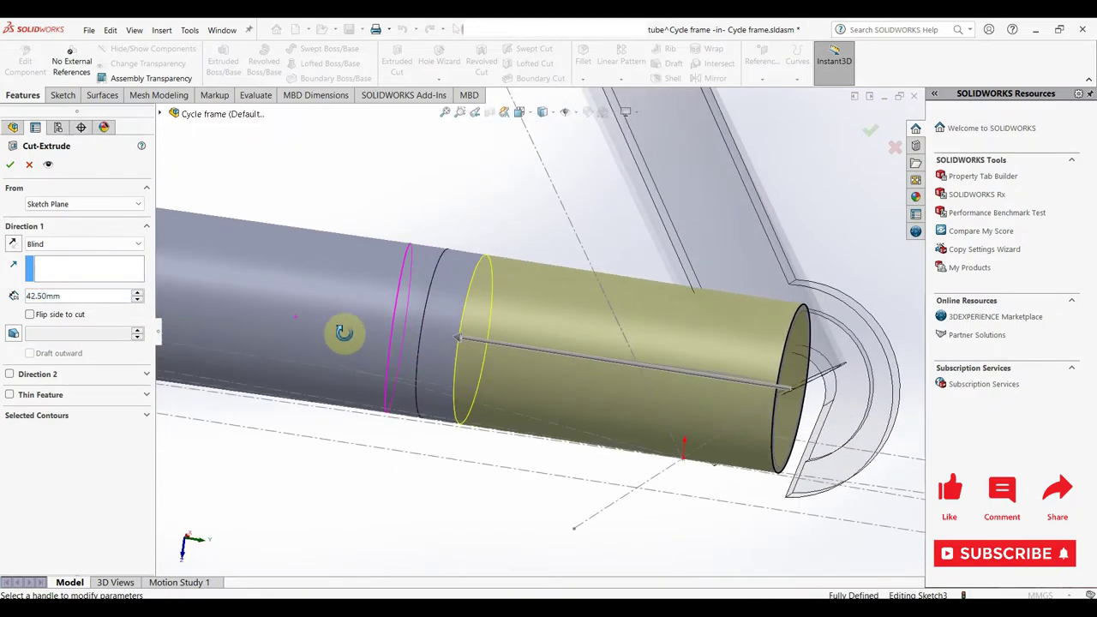
click(137, 301)
click(137, 301)
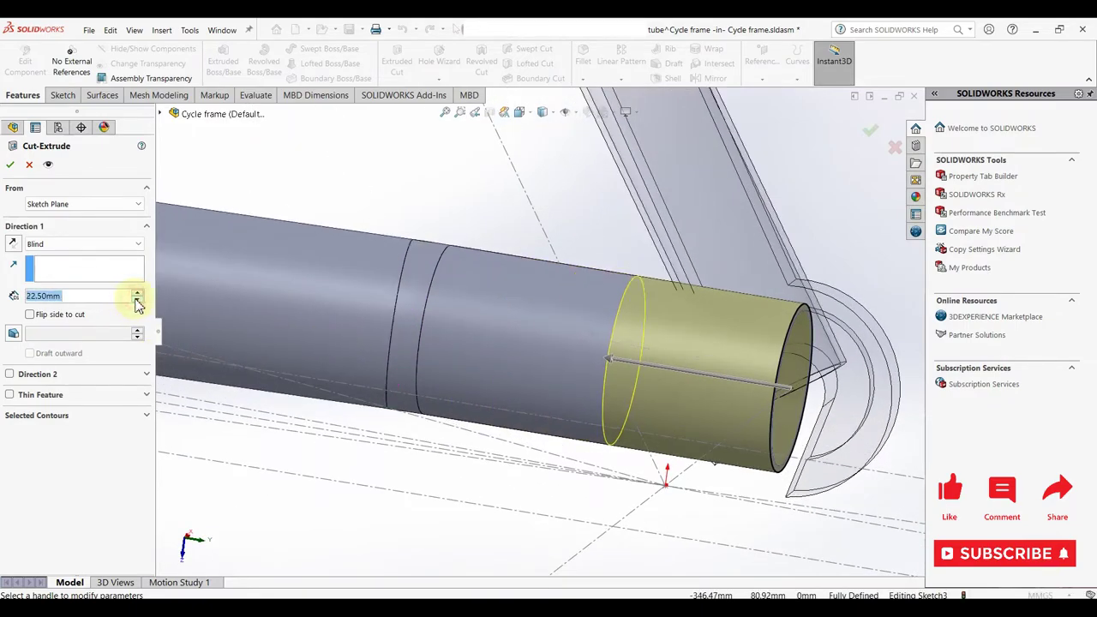
text(20)
key(Return)
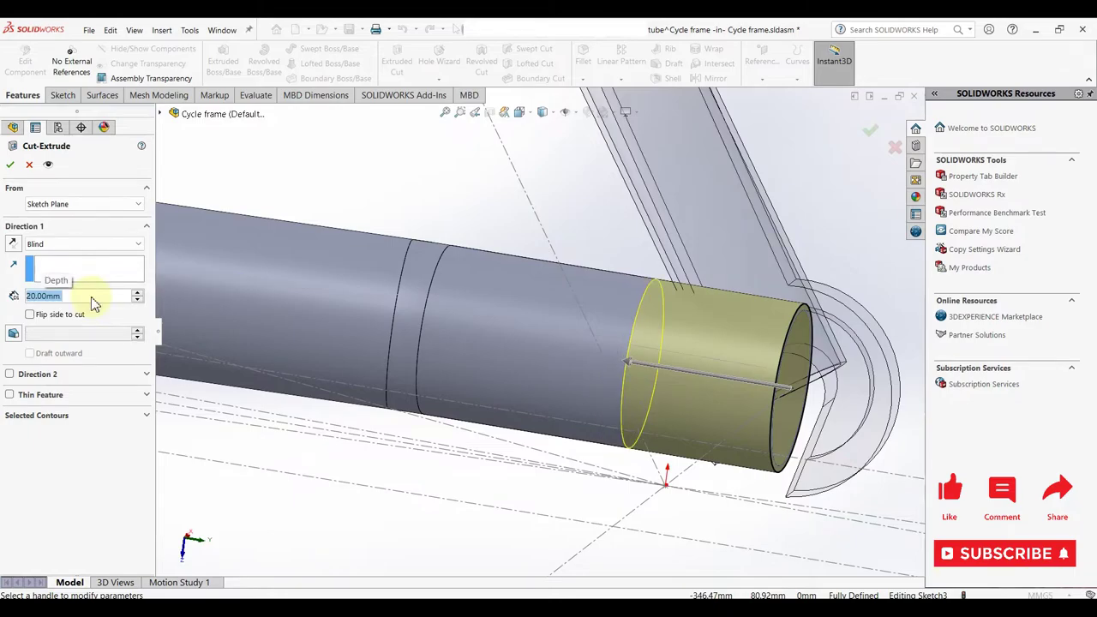
click(11, 164)
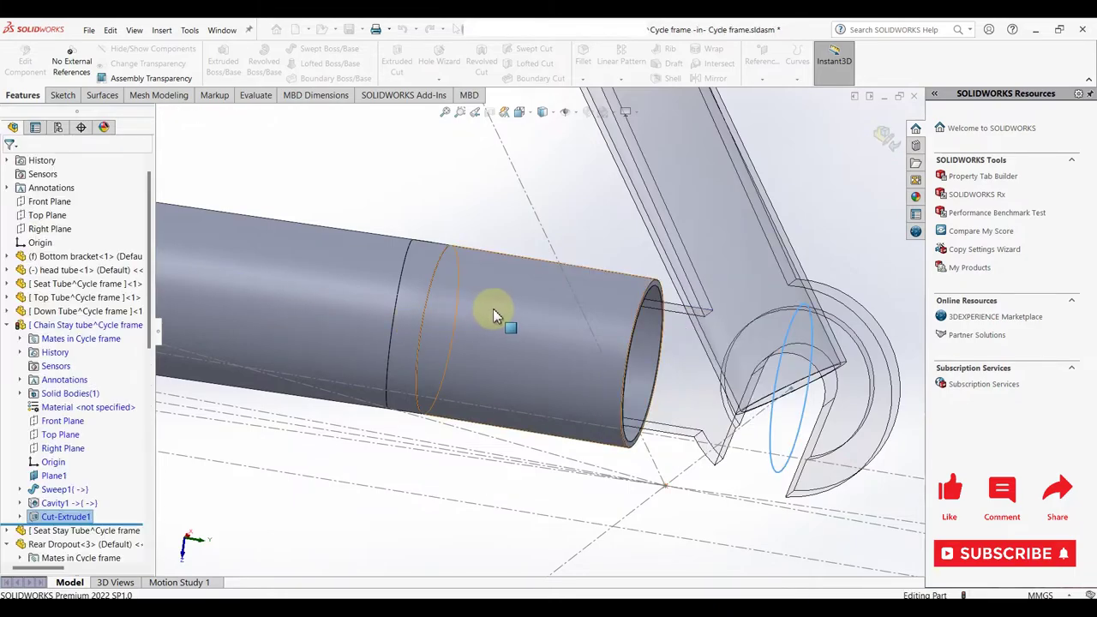
- Exit the chain stay edit back to the Cycle frame assembly and view the rear dropout
middle_drag(704, 360, 626, 341)
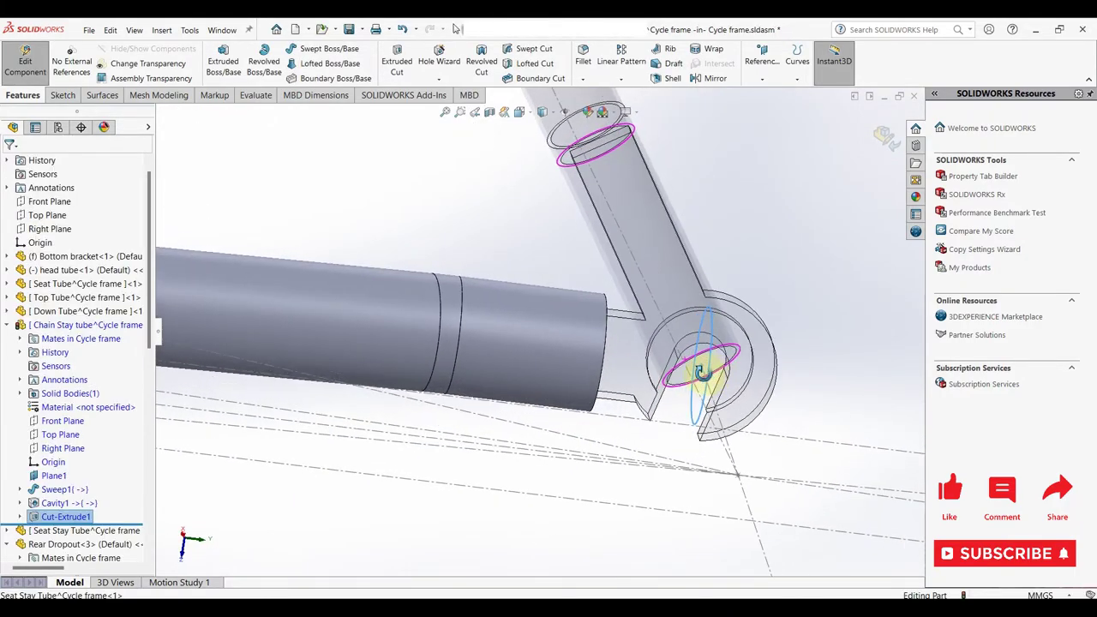
scroll(626, 341, up, 3)
mouse_move(558, 326)
middle_down()
mouse_move(478, 306)
mouse_move(409, 323)
mouse_move(428, 330)
middle_up()
scroll(505, 354, up, 3)
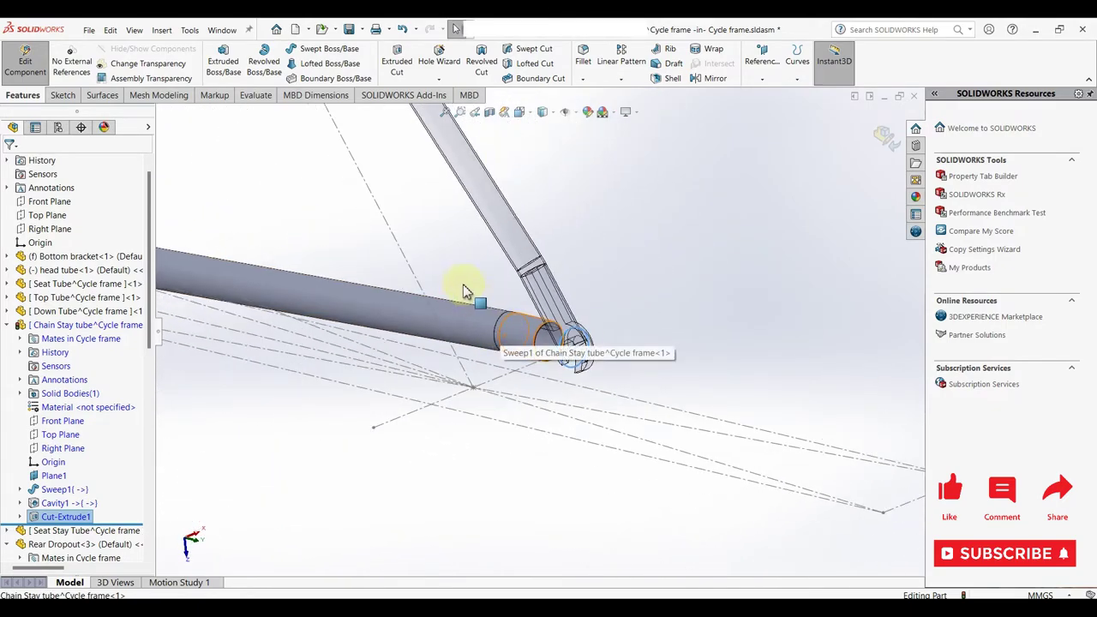
click(880, 142)
mouse_move(600, 351)
middle_down()
mouse_move(589, 238)
mouse_move(579, 362)
middle_up()
scroll(579, 362, down, 5)
mouse_move(564, 461)
middle_down()
mouse_move(626, 421)
mouse_move(540, 412)
middle_up()
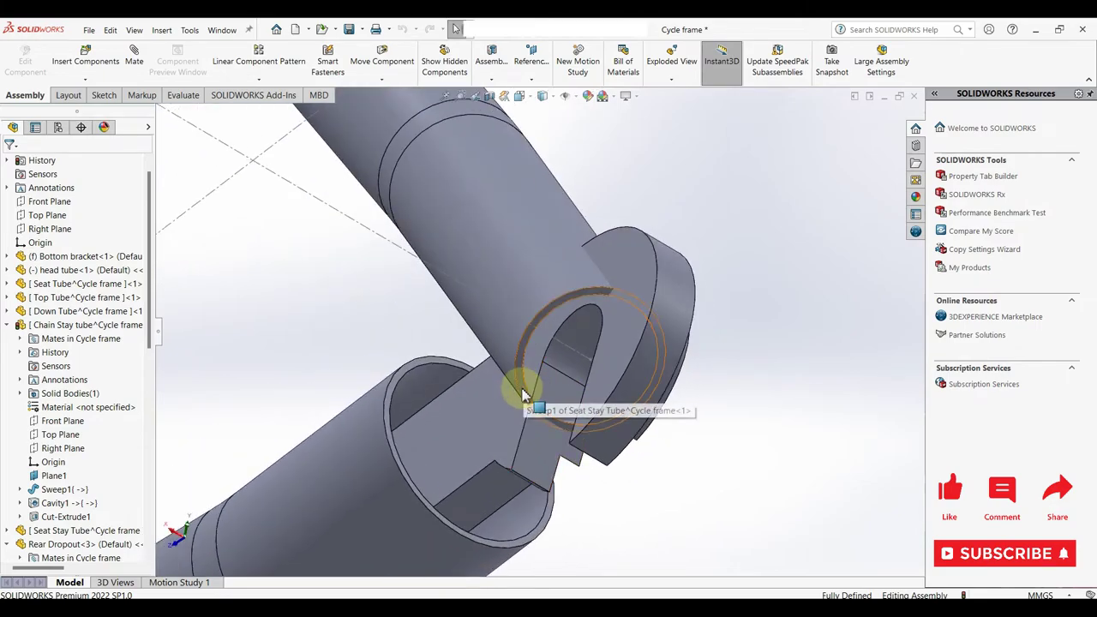
- Edit the Seat Stay tube and convert its end edge into a circle in a new sketch on that face
click(526, 393)
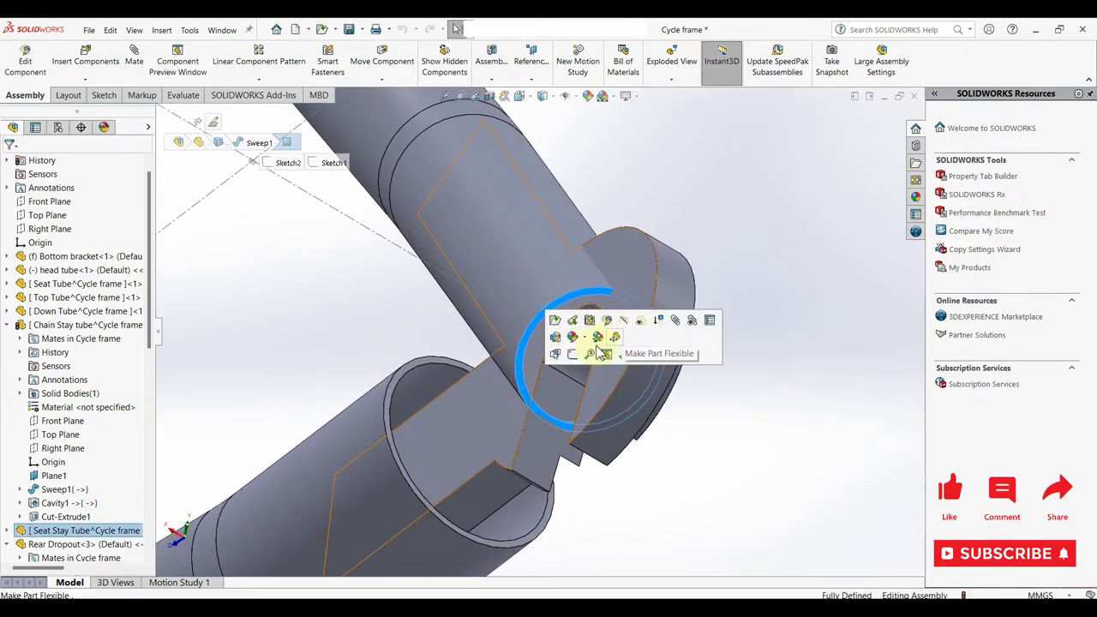
click(609, 326)
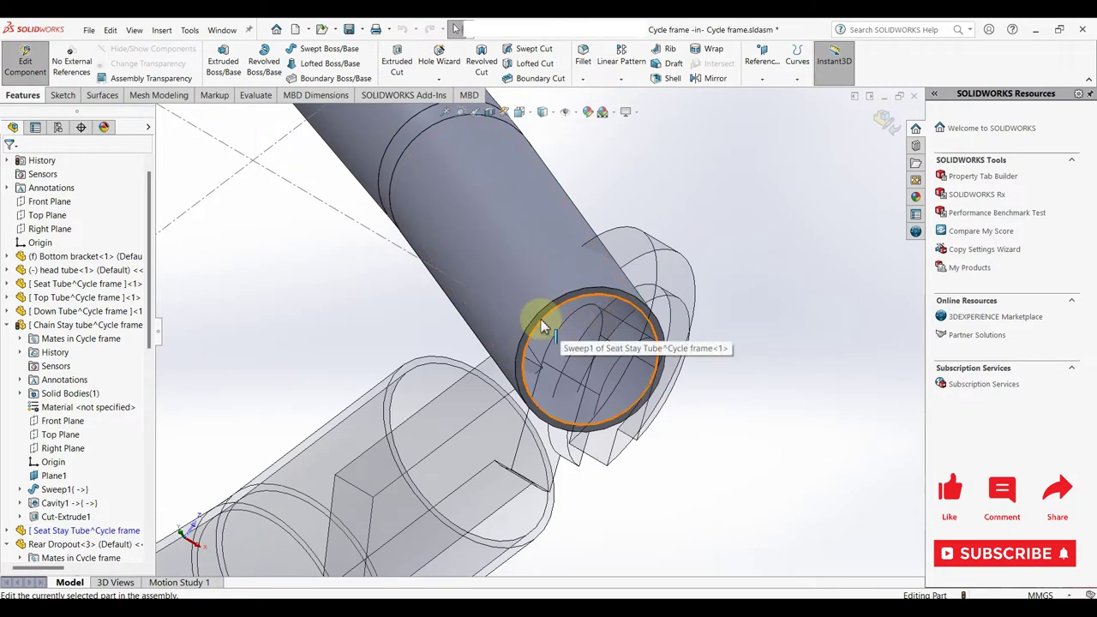
click(538, 326)
click(586, 285)
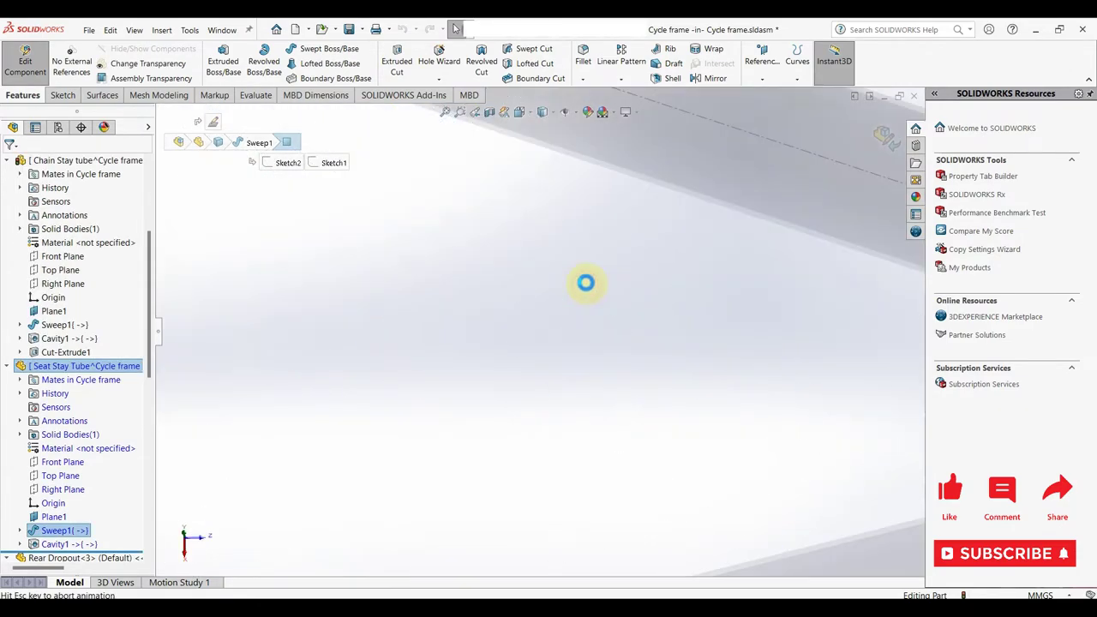
click(493, 68)
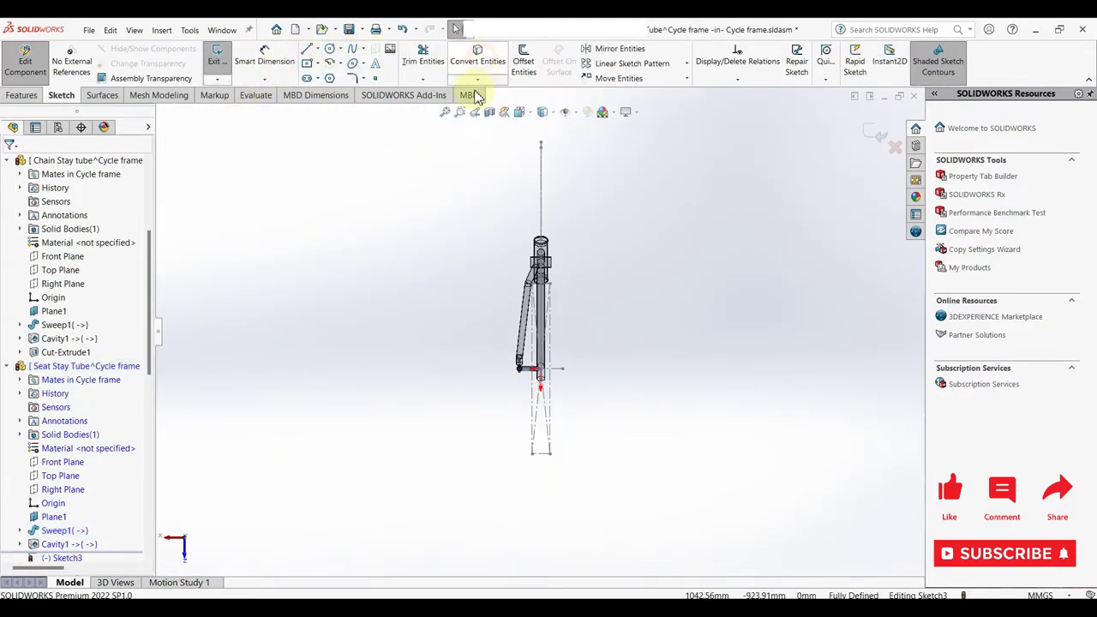
scroll(522, 385, down, 5)
scroll(641, 343, down, 5)
scroll(595, 335, down, 5)
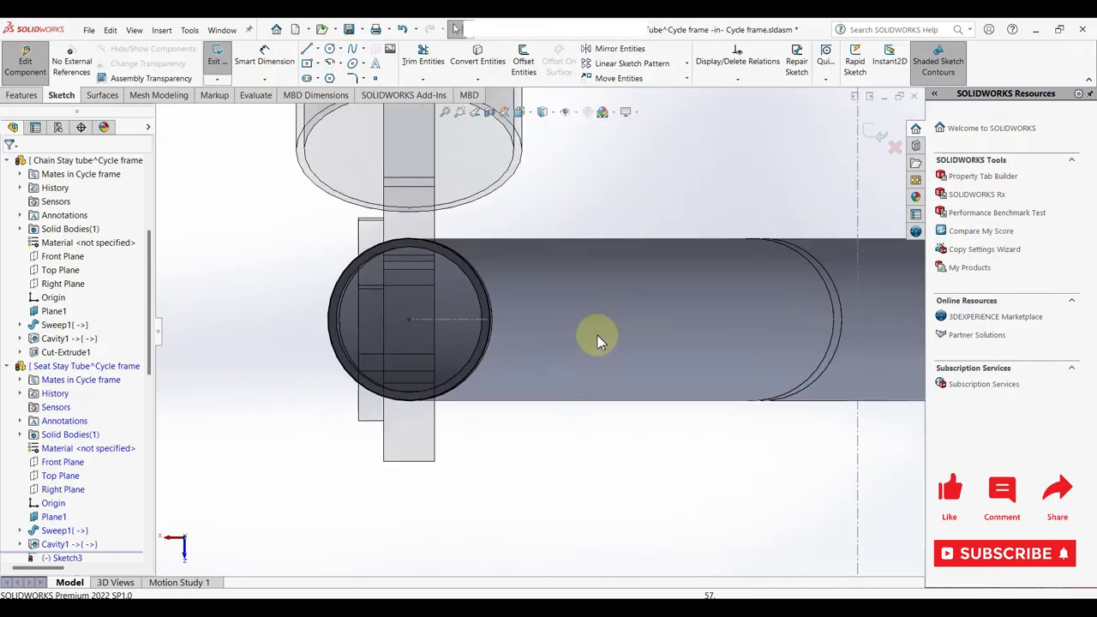
mouse_move(595, 335)
middle_down()
mouse_move(618, 371)
mouse_move(673, 391)
middle_up()
scroll(673, 390, up, 5)
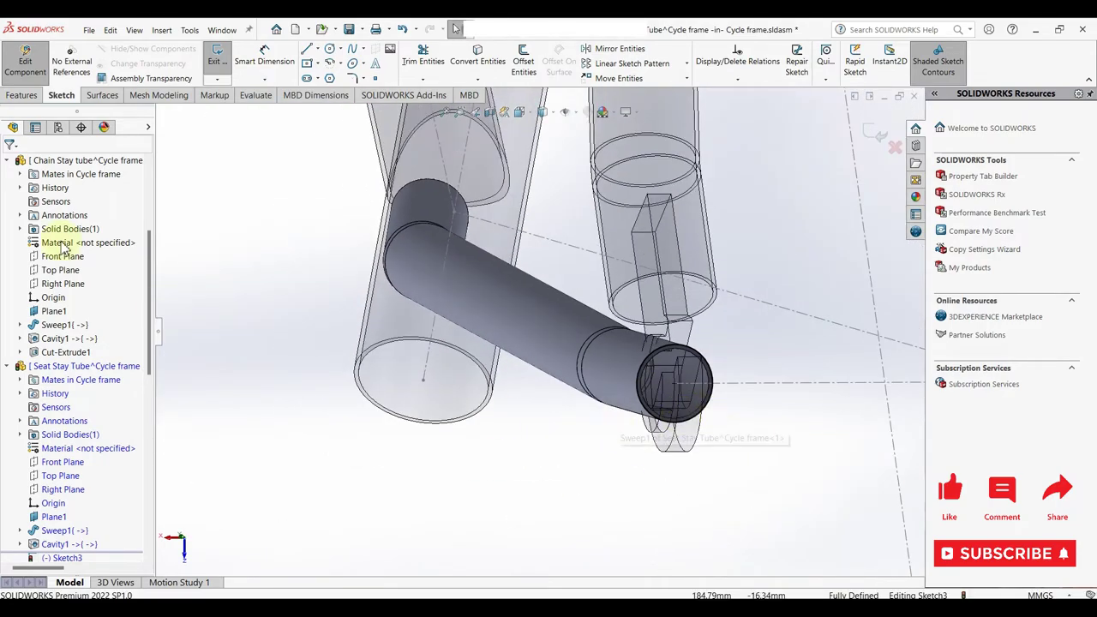
- Extrude-cut the seat stay end circle Blind 20 mm and view the rear dropout
click(22, 94)
click(414, 85)
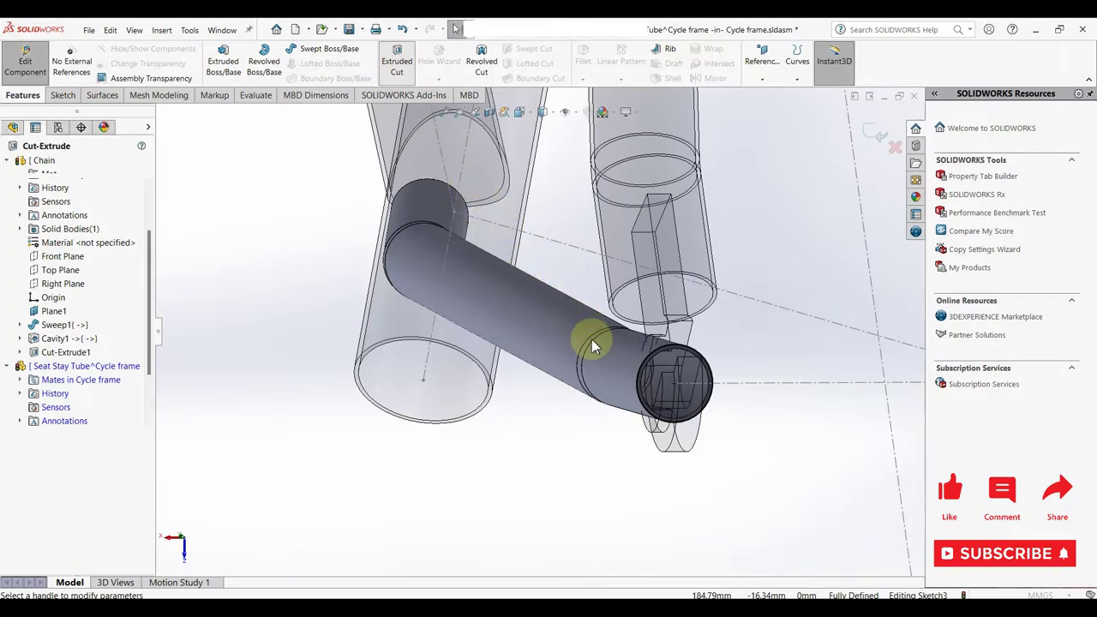
click(10, 168)
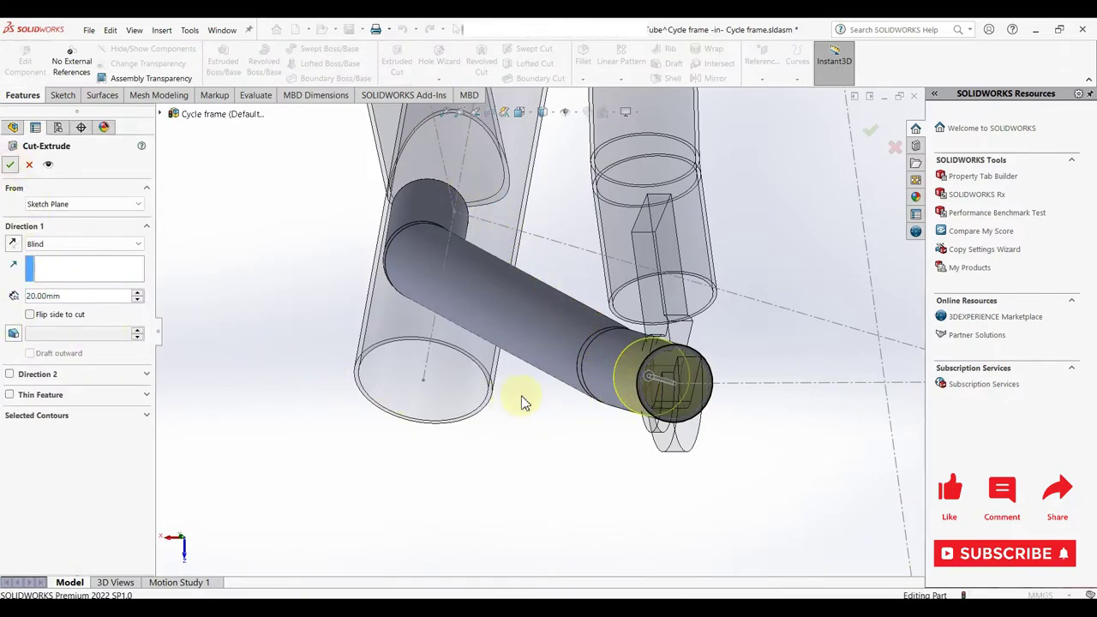
middle_drag(568, 421, 456, 28)
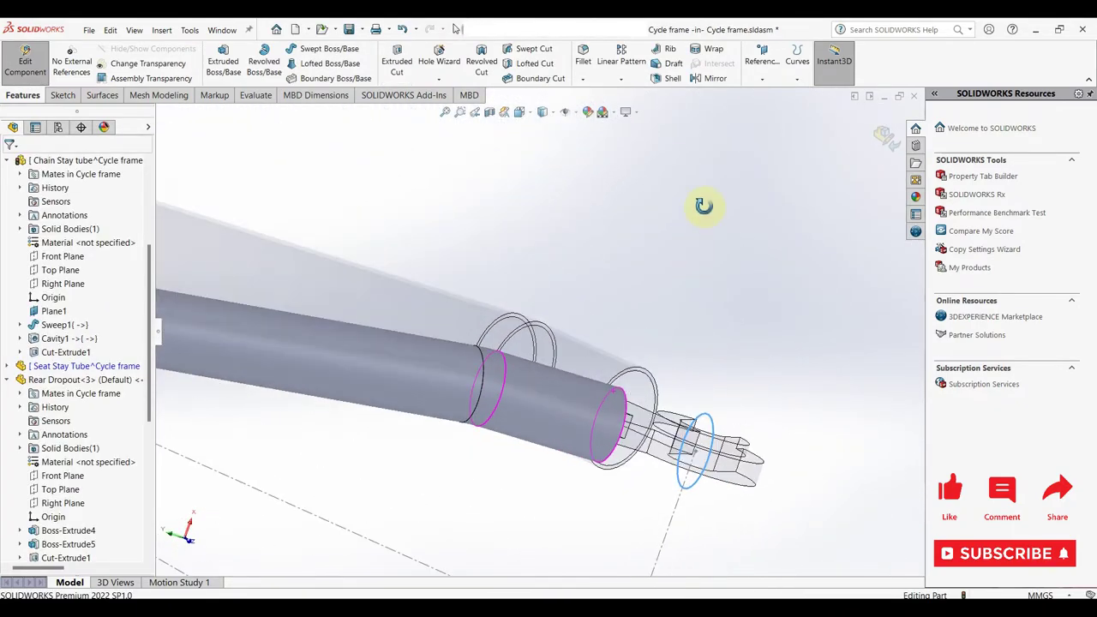
middle_drag(689, 354, 686, 147)
- Exit the seat stay edit and orbit out to view the whole bike frame
click(883, 137)
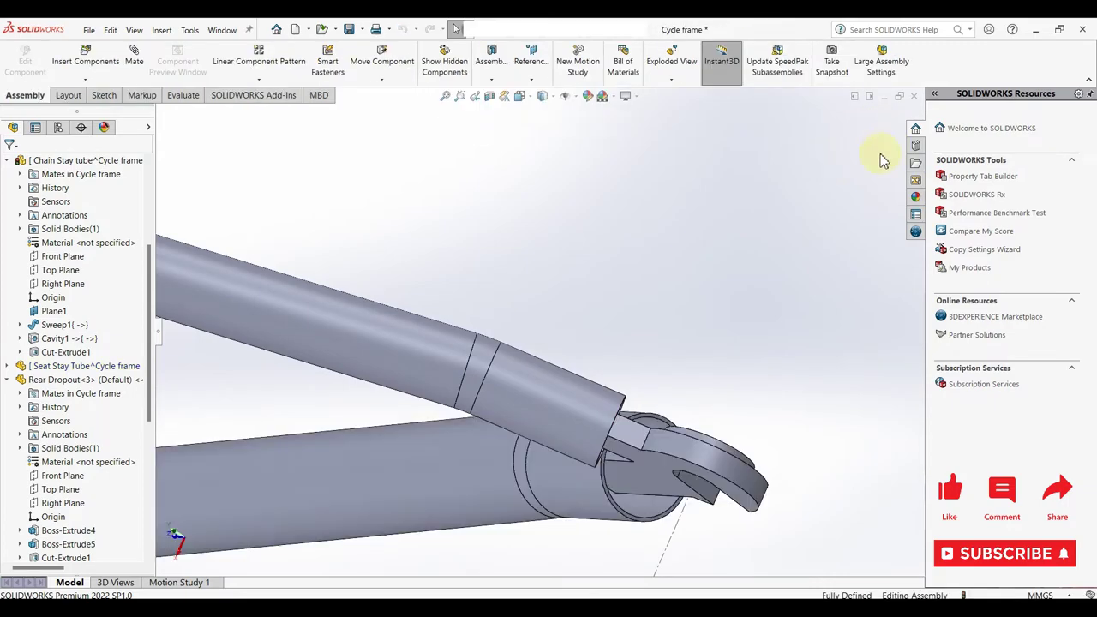
middle_drag(607, 340, 632, 205)
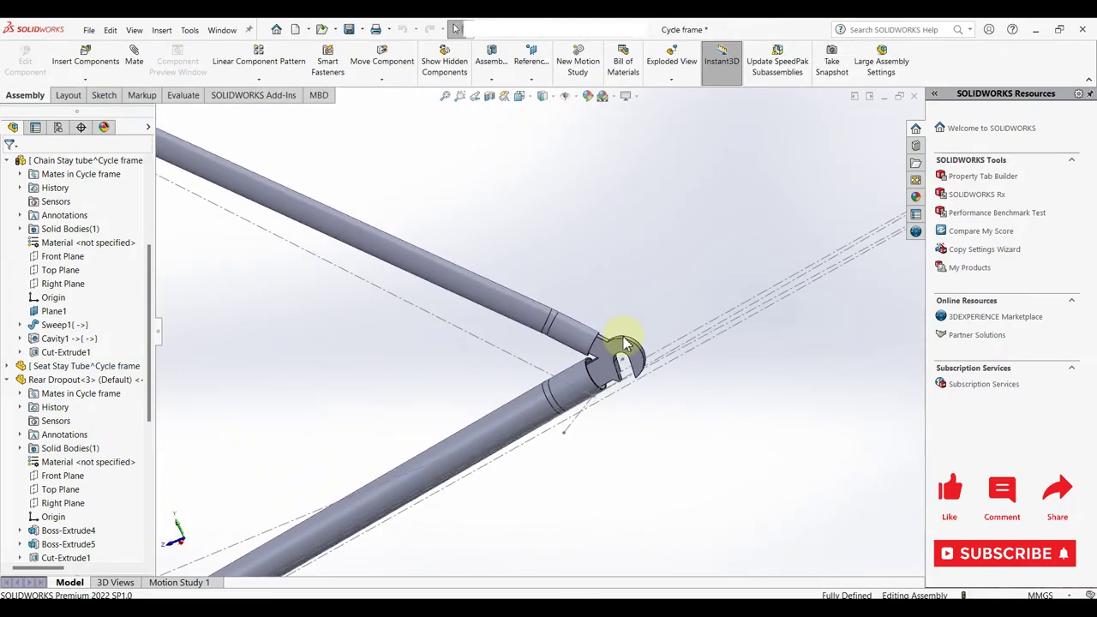
drag(625, 350, 634, 332)
scroll(639, 352, up, 5)
click(571, 441)
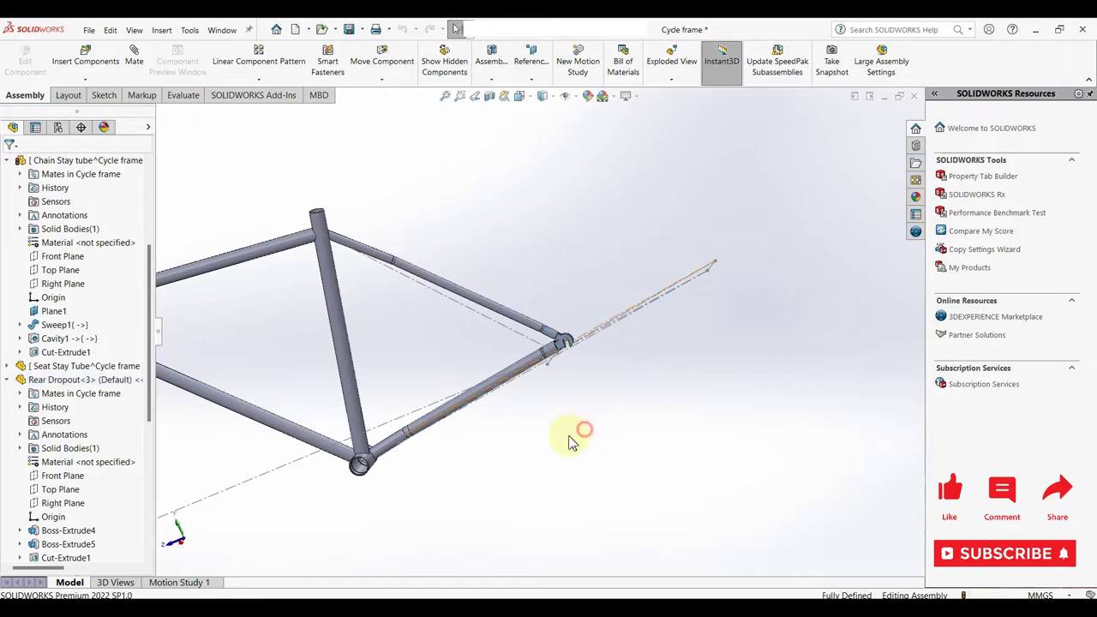
middle_drag(572, 441, 392, 343)
scroll(671, 377, down, 3)
mouse_move(672, 377)
middle_down()
mouse_move(620, 477)
mouse_move(651, 460)
mouse_move(768, 340)
middle_up()
scroll(539, 306, up, 2)
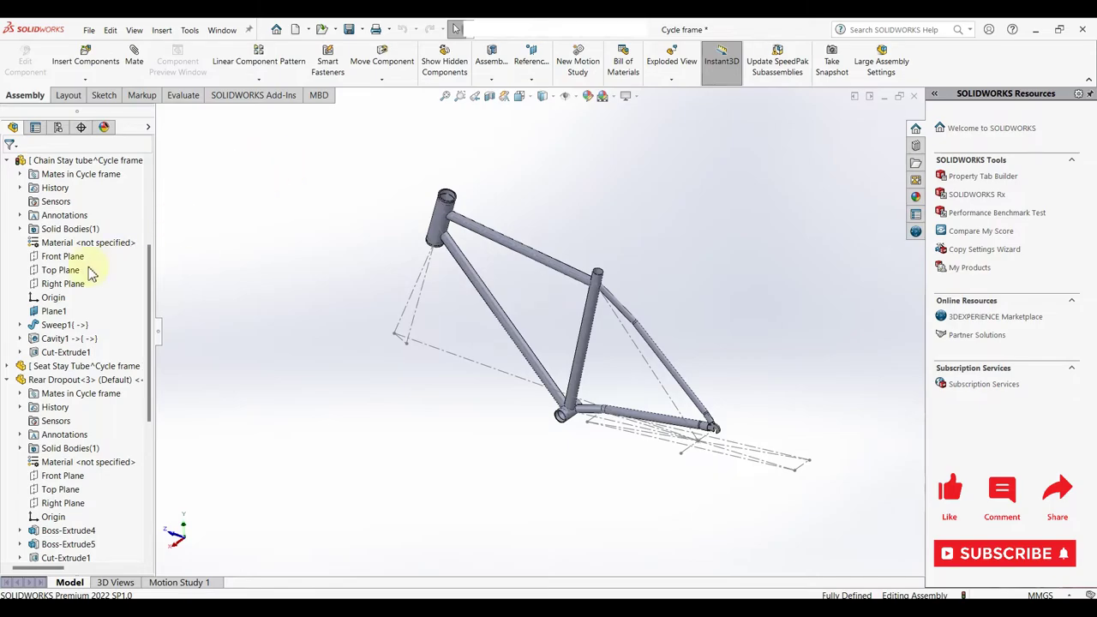
scroll(13, 192, up, 1)
- Collapse the Chain Stay tube, Rear Dropout and Mates branches in the FeatureManager tree
click(7, 202)
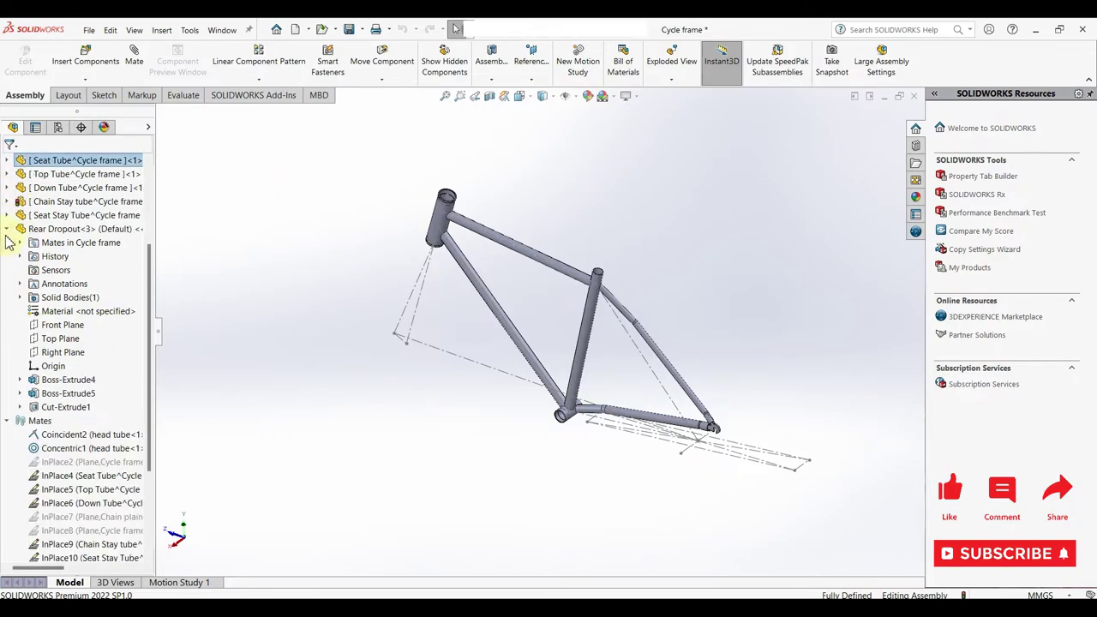
click(6, 229)
click(7, 284)
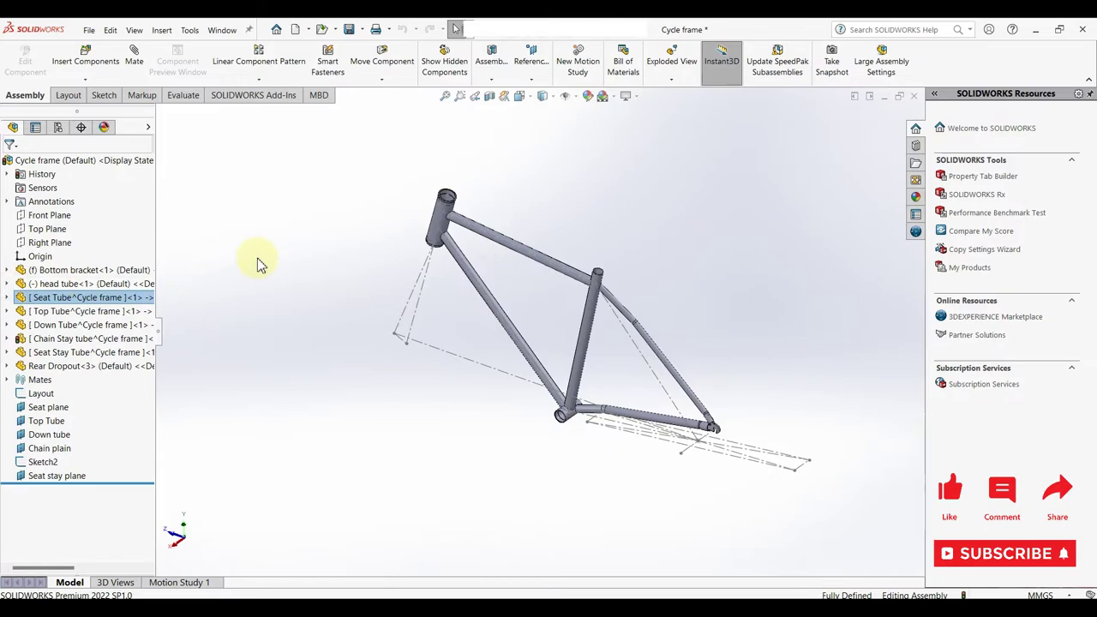
click(273, 83)
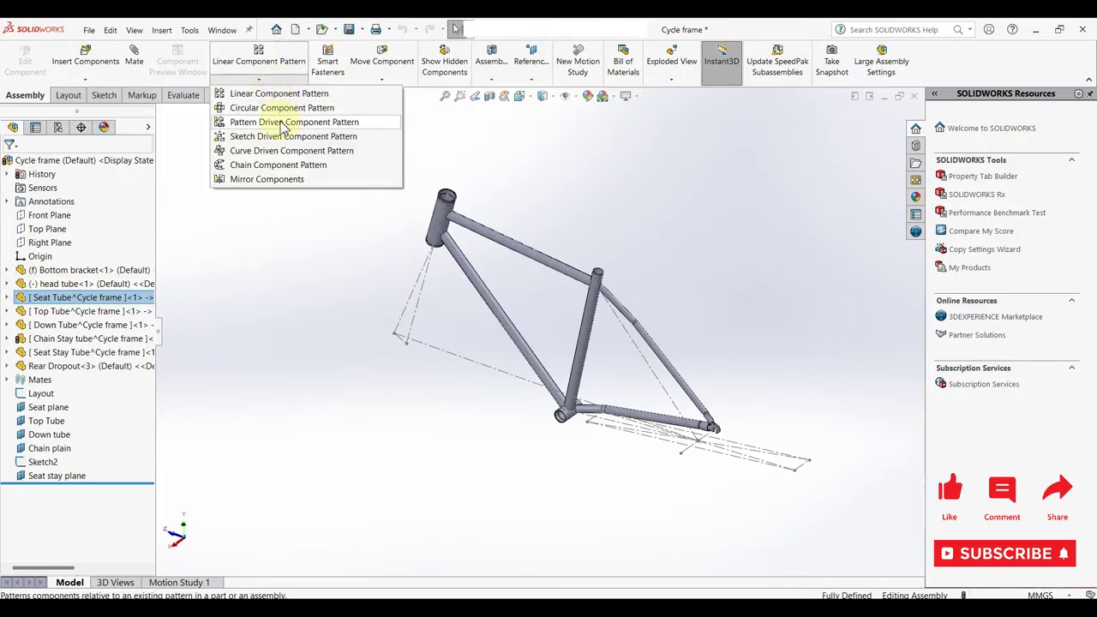
- Mirror the Rear Dropout, Seat Stay and Chain Stay across the Right Plane
click(273, 180)
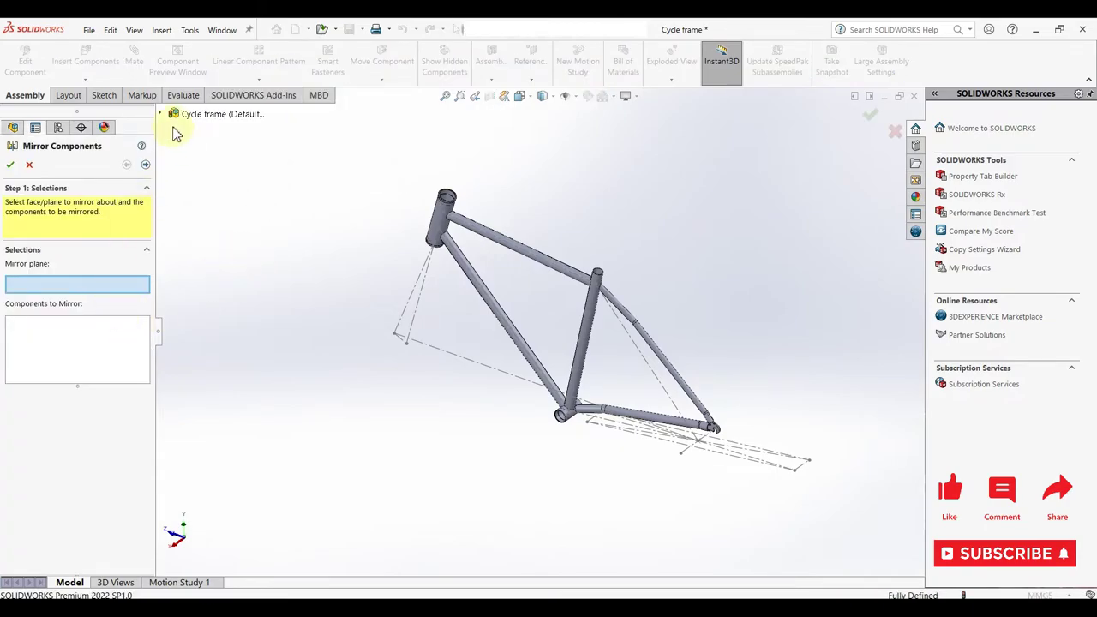
click(160, 115)
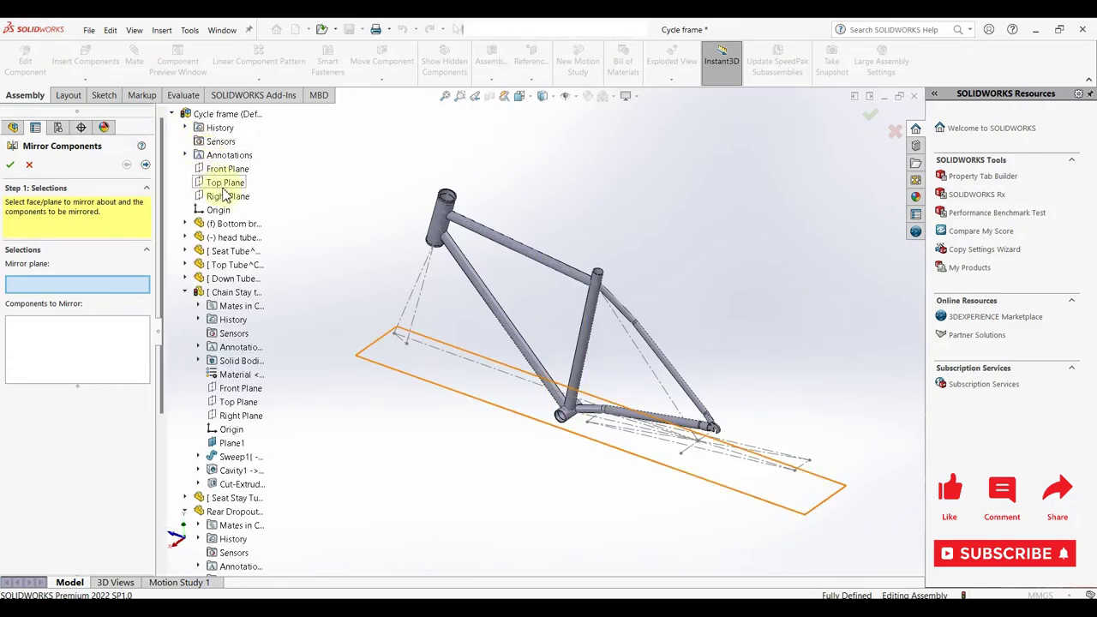
click(230, 199)
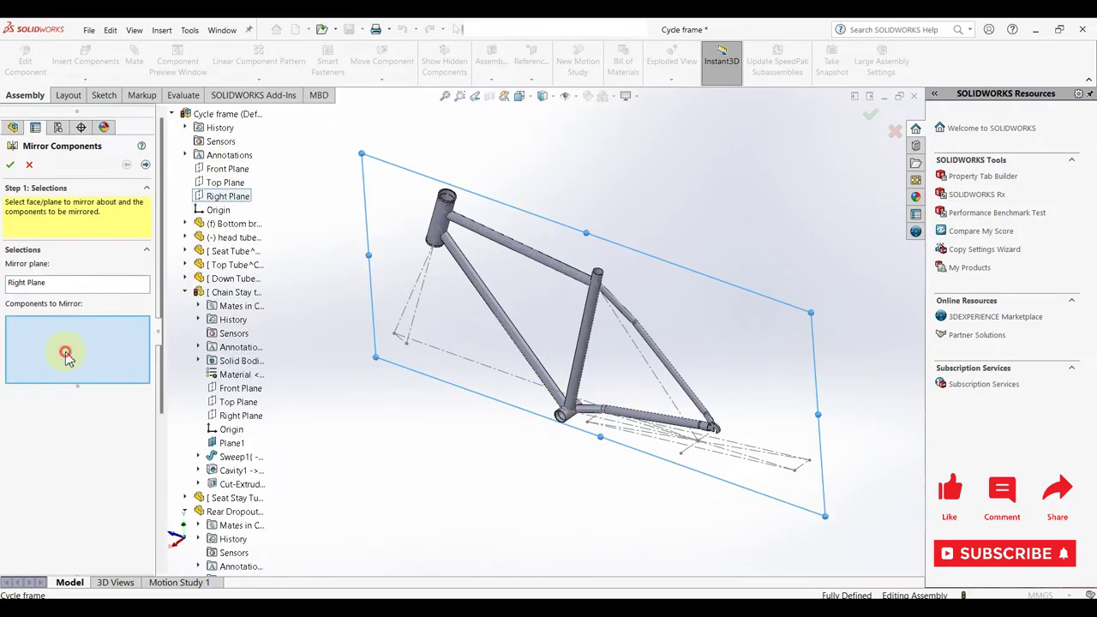
click(237, 514)
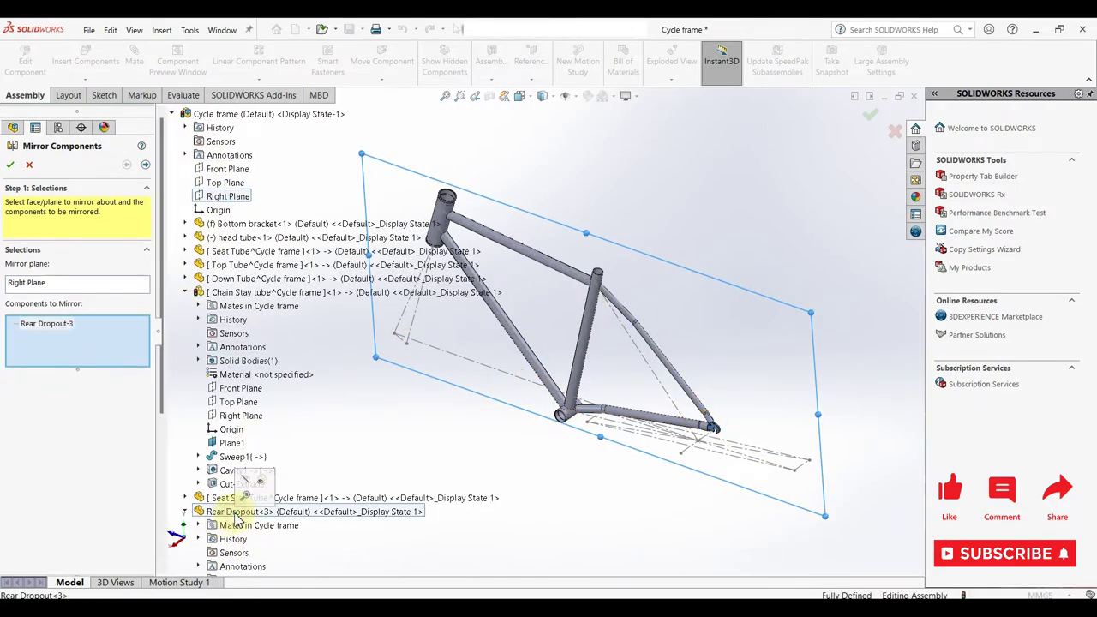
click(217, 500)
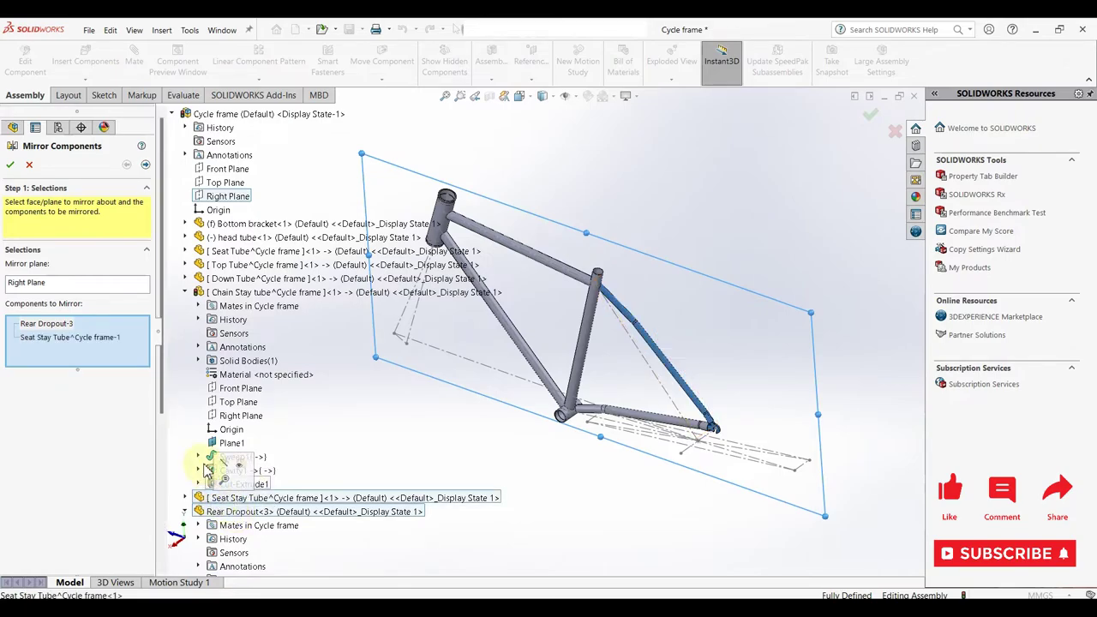
click(214, 293)
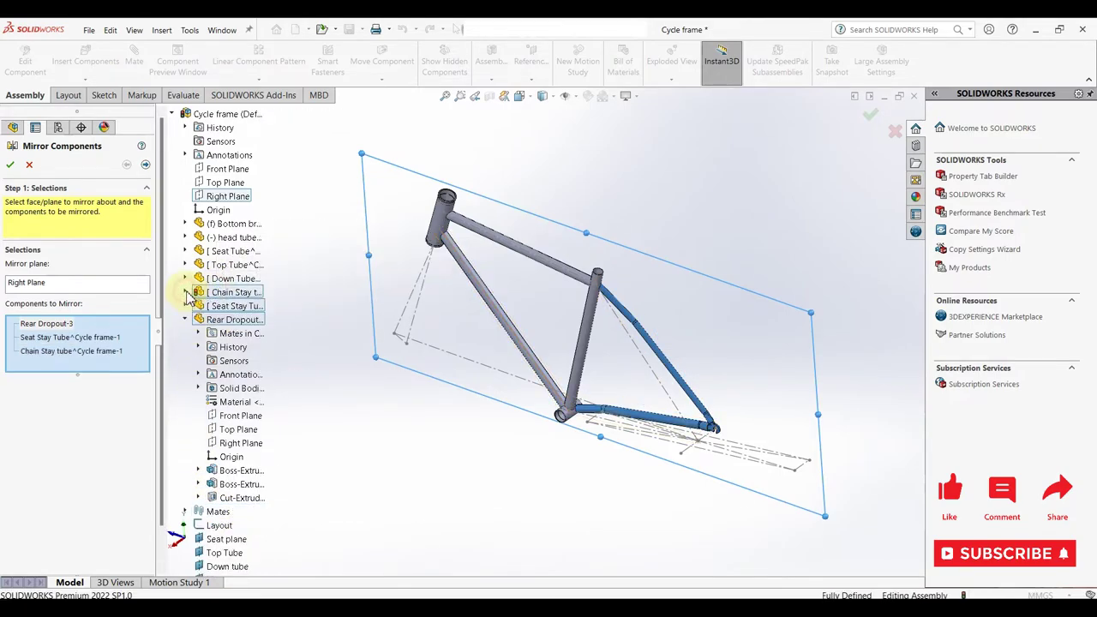
click(12, 166)
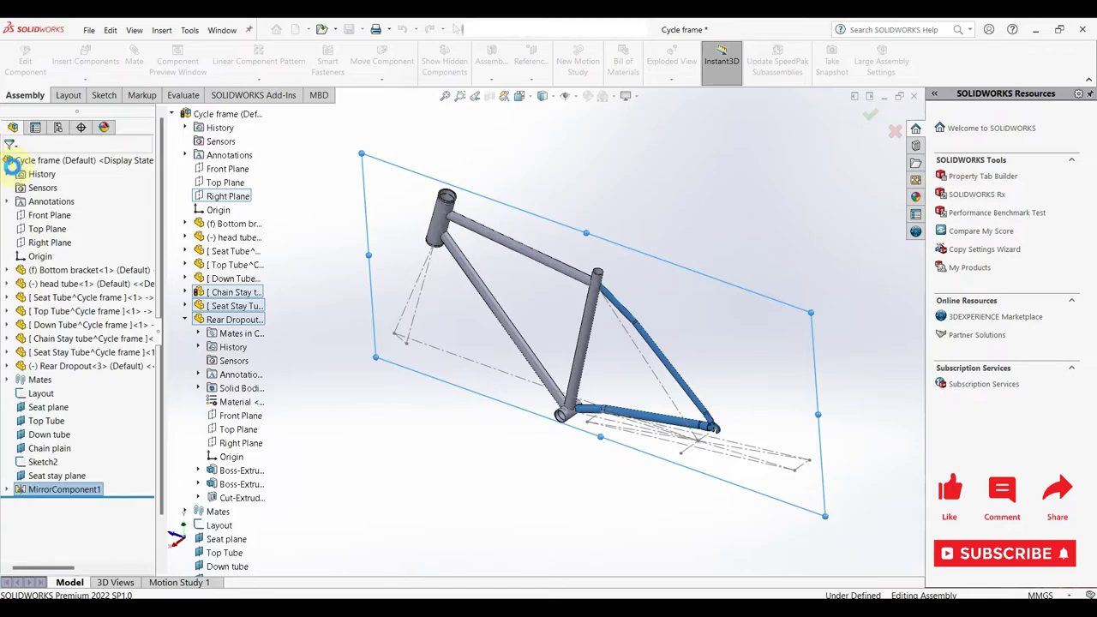
scroll(666, 455, down, 2)
scroll(657, 437, up, 2)
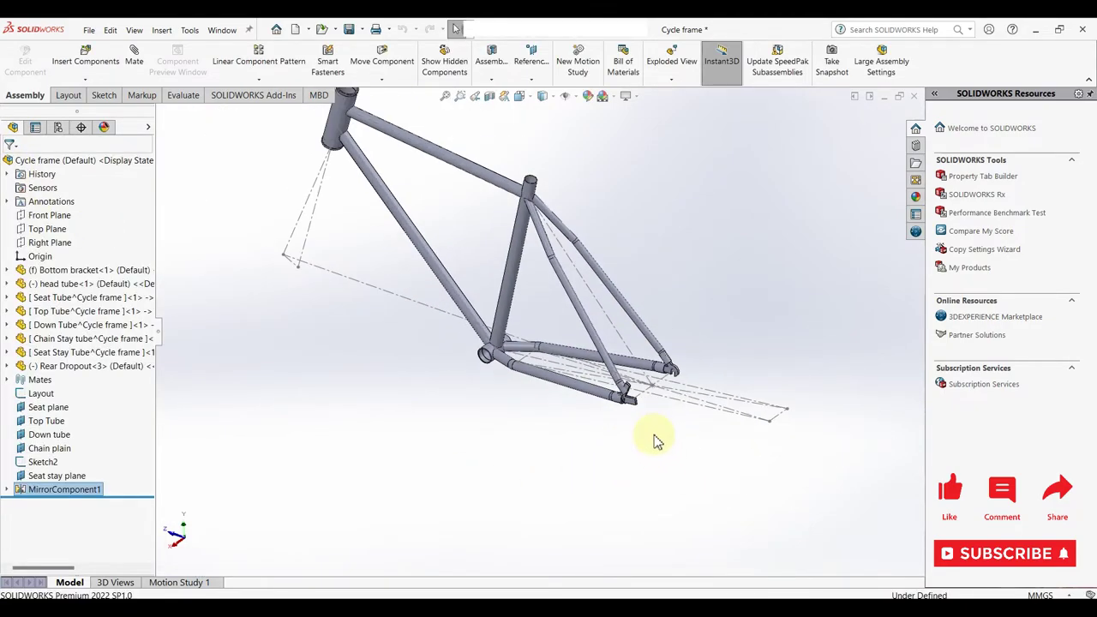
scroll(600, 386, up, 2)
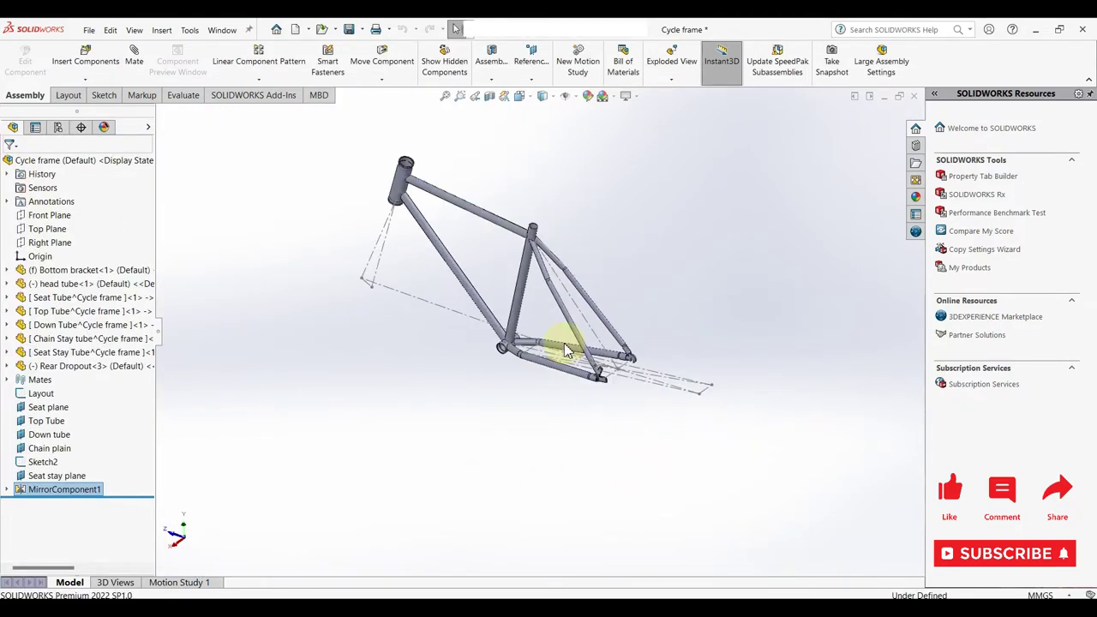
- Edit MirrorComponent1 to make the mirrored dropout and chain stay opposite-hand versions, accepting the prompts
right_click(86, 495)
click(96, 339)
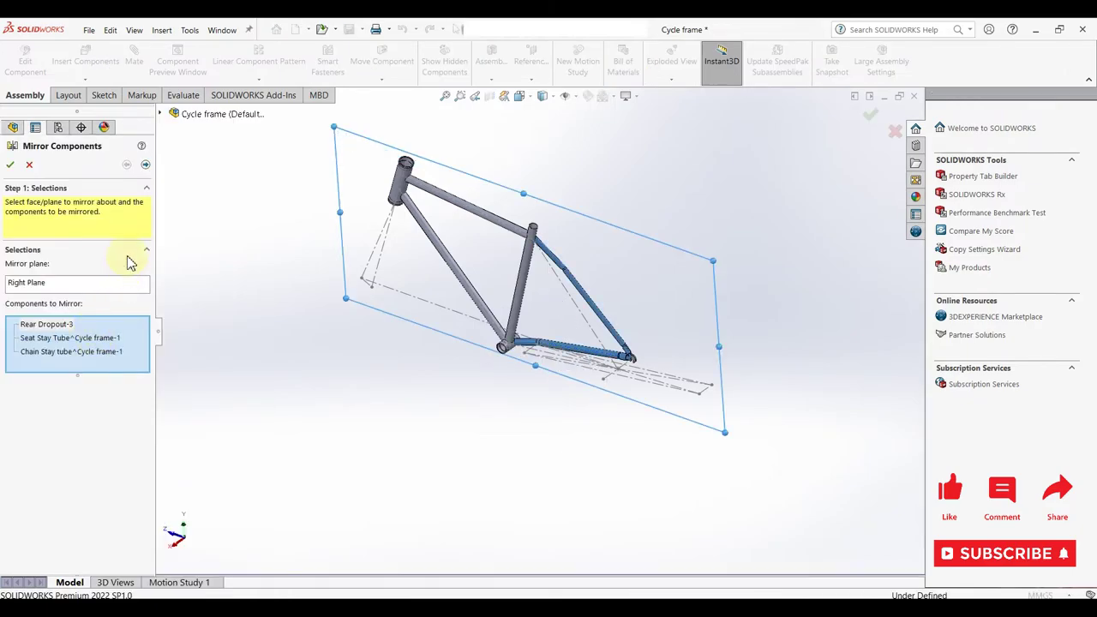
click(147, 166)
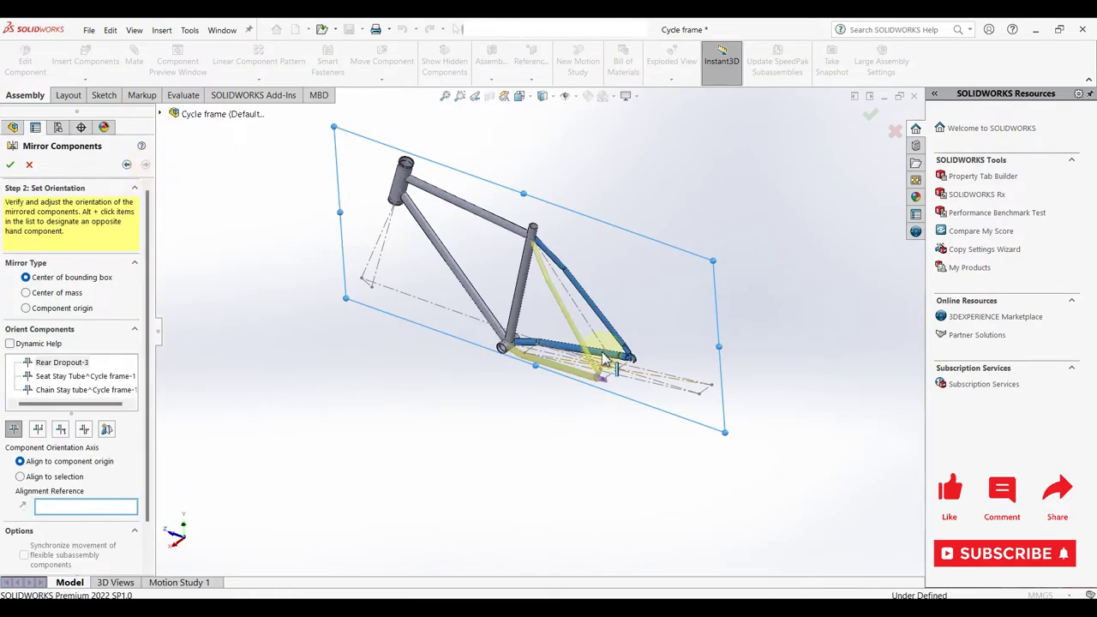
scroll(607, 360, down, 5)
scroll(326, 453, up, 5)
scroll(319, 441, down, 6)
scroll(678, 374, up, 2)
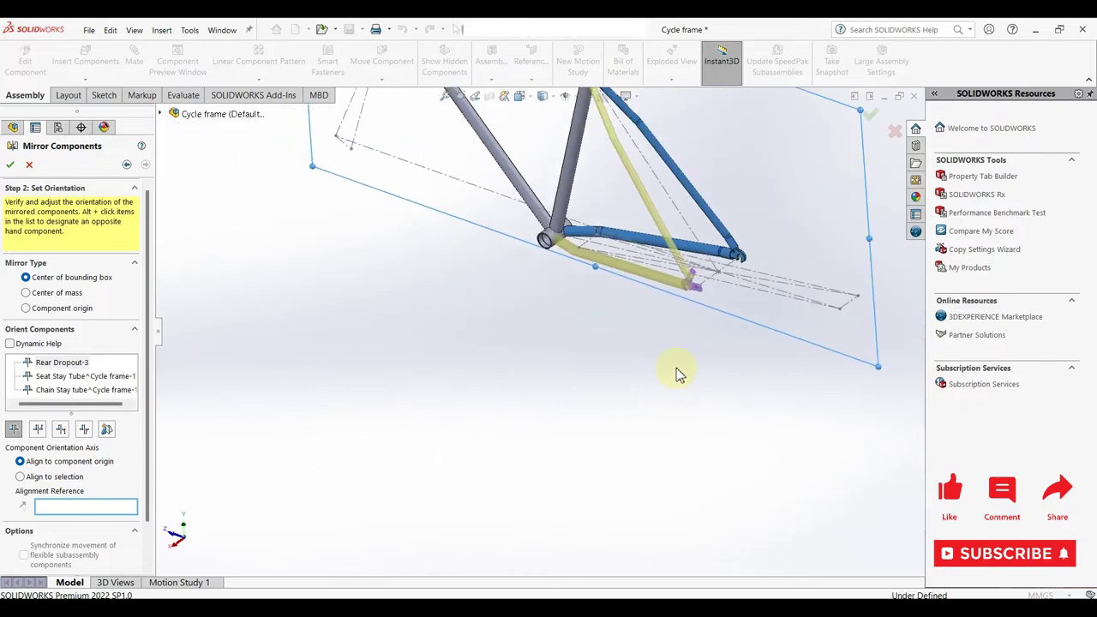
scroll(718, 289, down, 3)
click(106, 430)
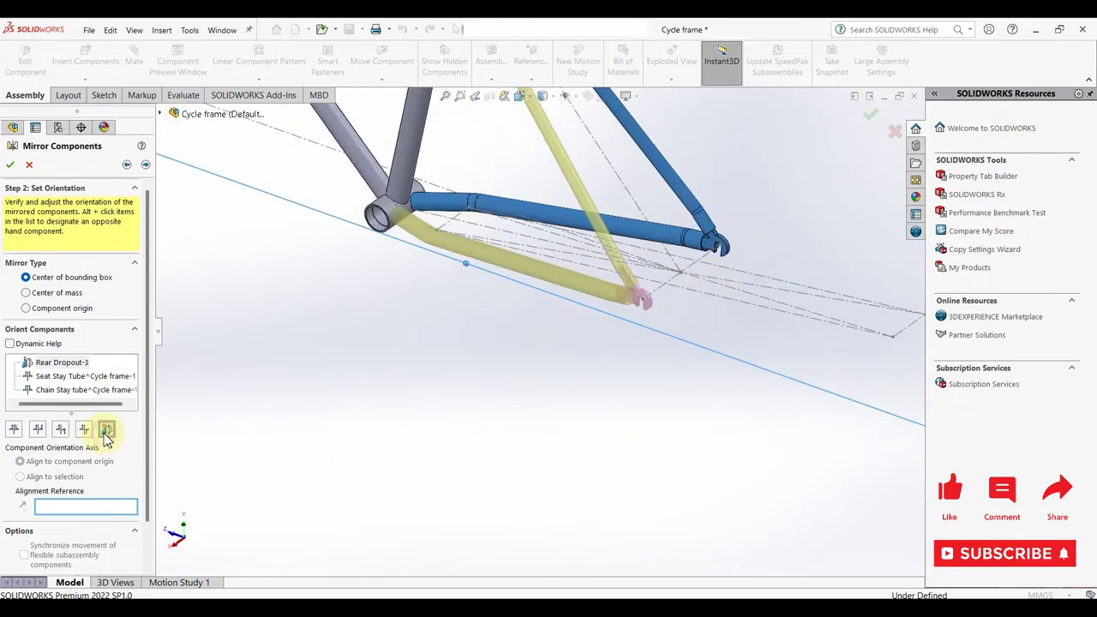
click(53, 382)
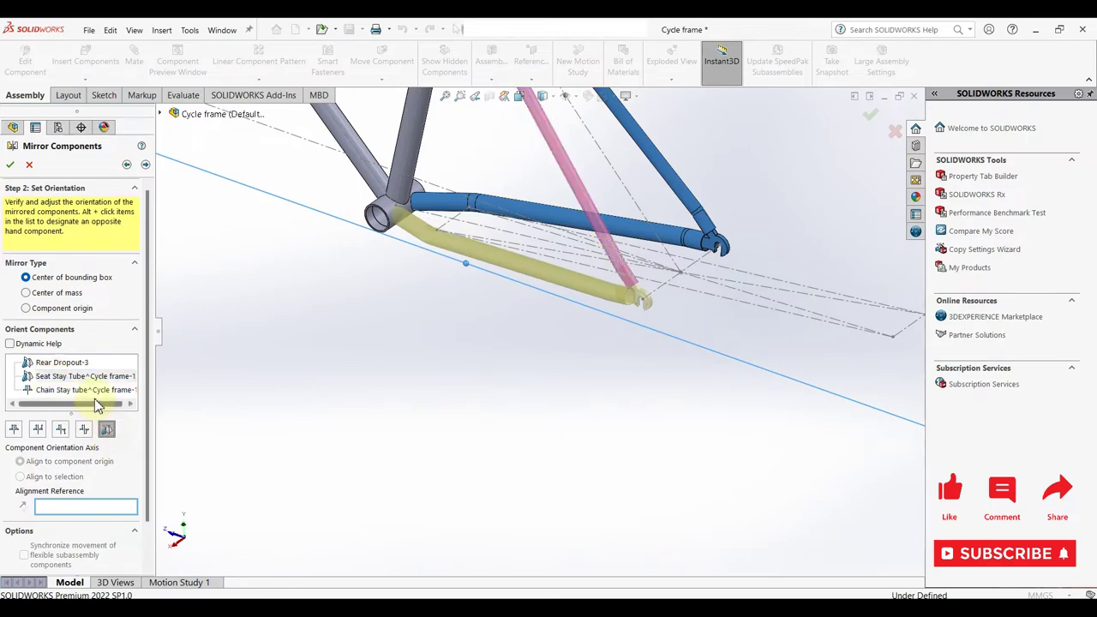
click(94, 391)
click(106, 431)
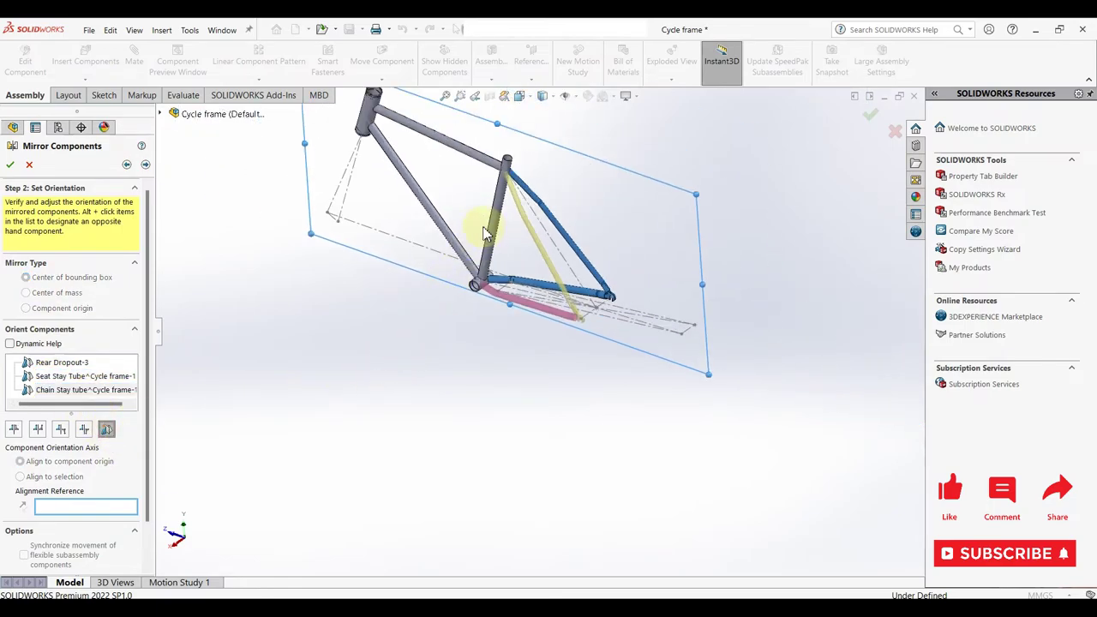
click(12, 166)
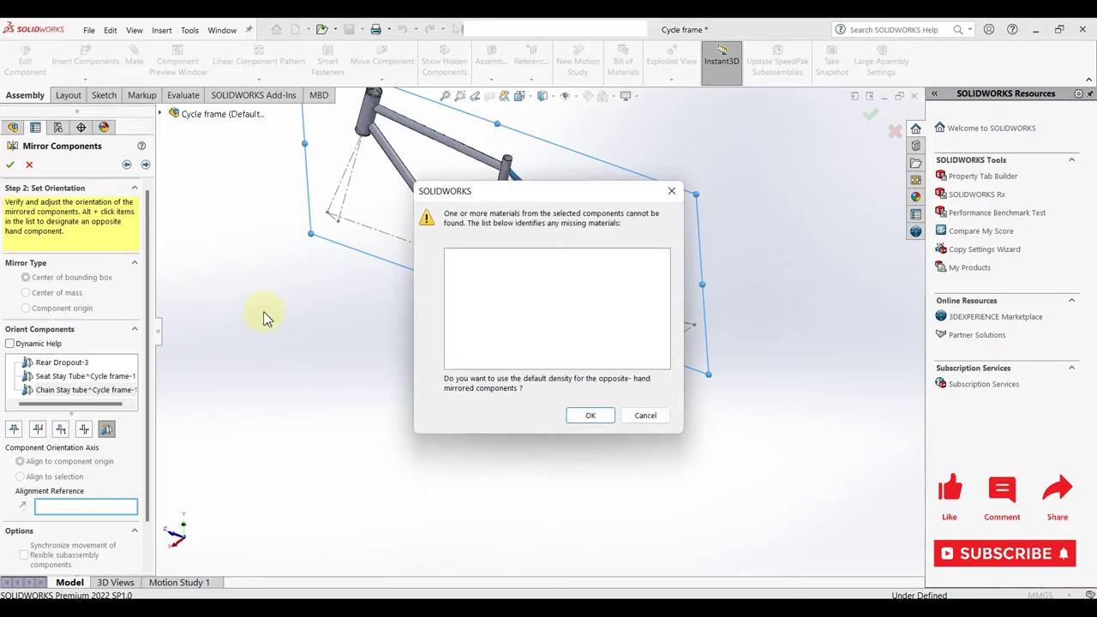
click(586, 417)
click(493, 302)
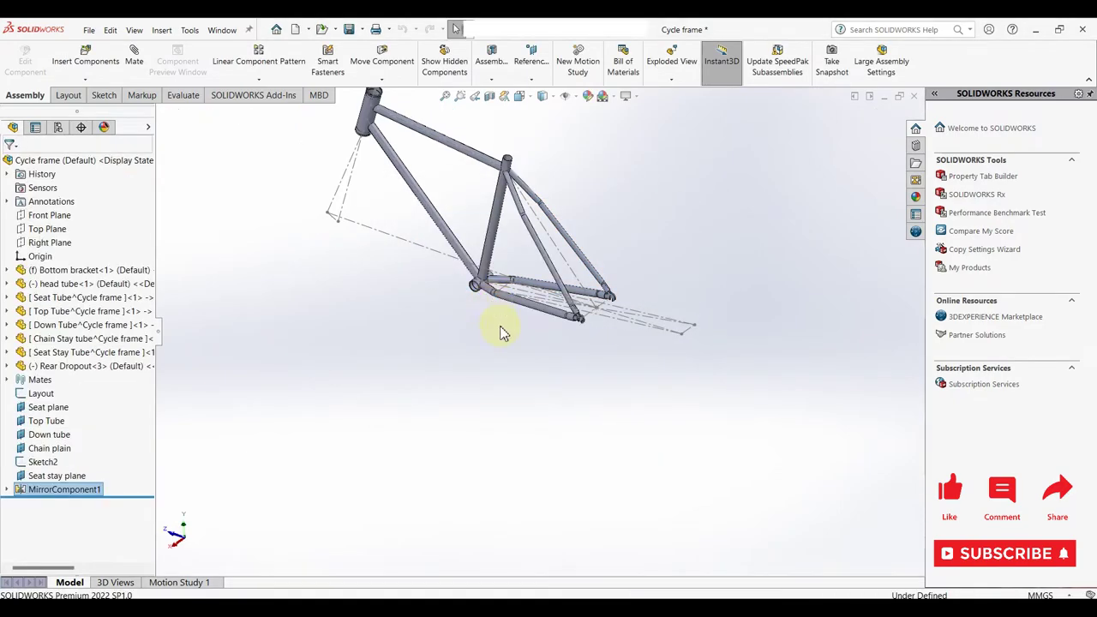
- Hide the layout sketches, then turn the frame from Right view to an angled 3D view
key(f)
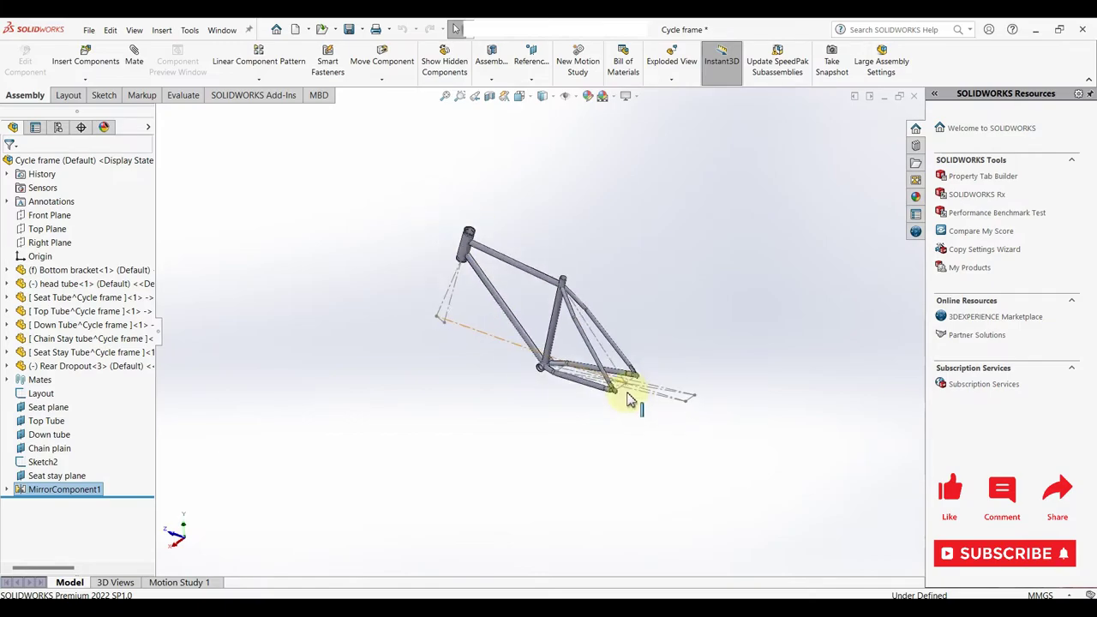
mouse_move(625, 392)
middle_down()
mouse_move(630, 417)
mouse_move(522, 245)
mouse_move(449, 360)
mouse_move(541, 299)
mouse_move(539, 255)
mouse_move(563, 260)
mouse_move(524, 269)
mouse_move(533, 302)
mouse_move(520, 286)
middle_up()
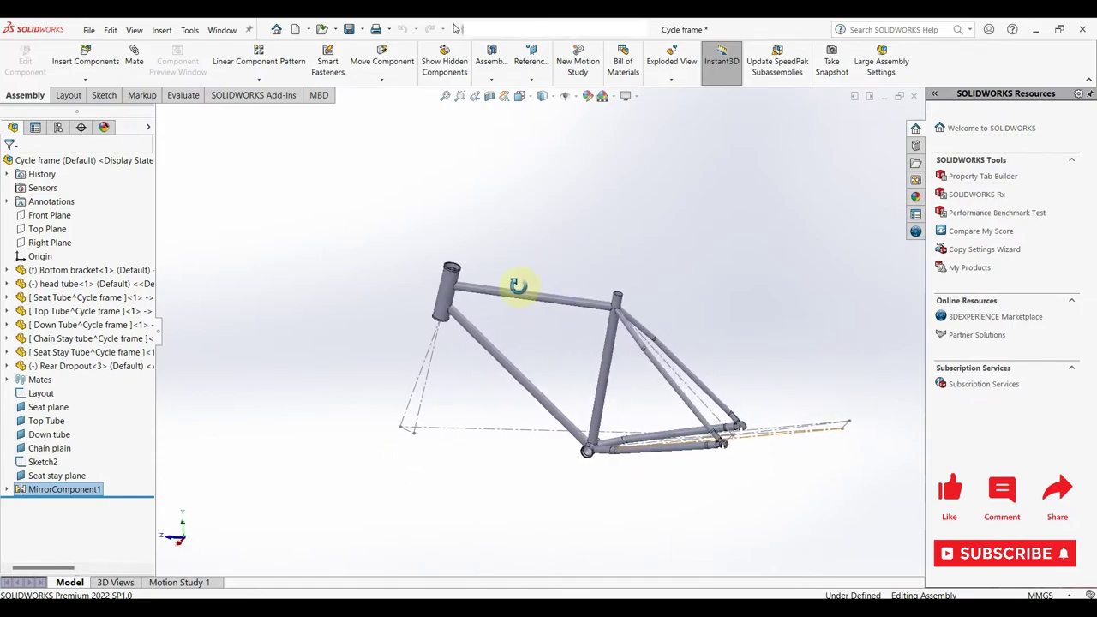
click(564, 99)
scroll(592, 366, down, 3)
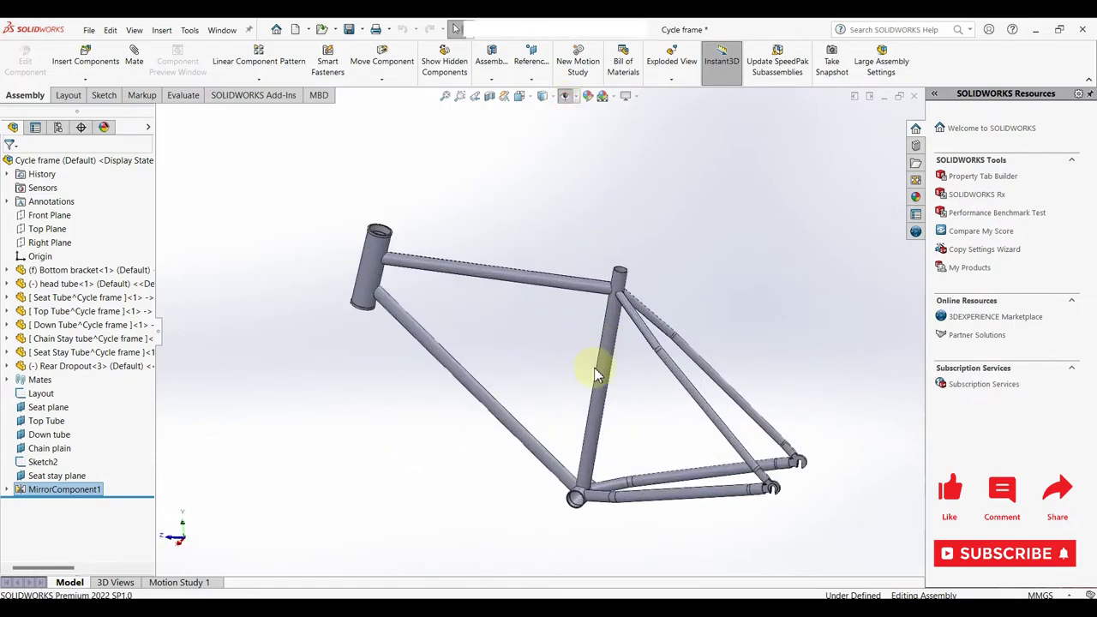
click(583, 399)
click(549, 353)
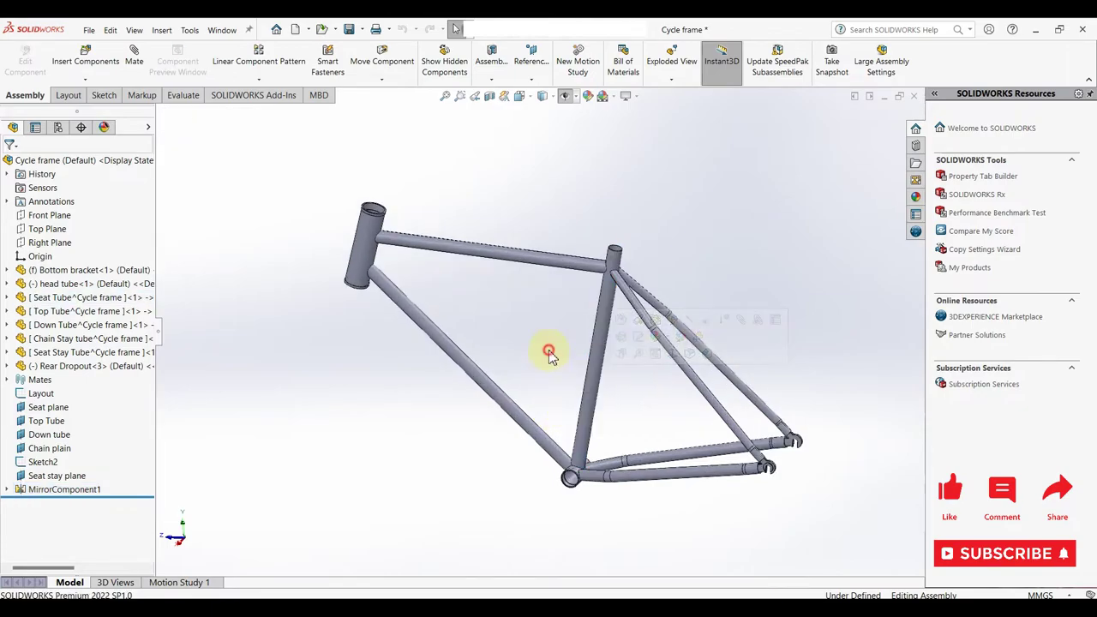
key(space)
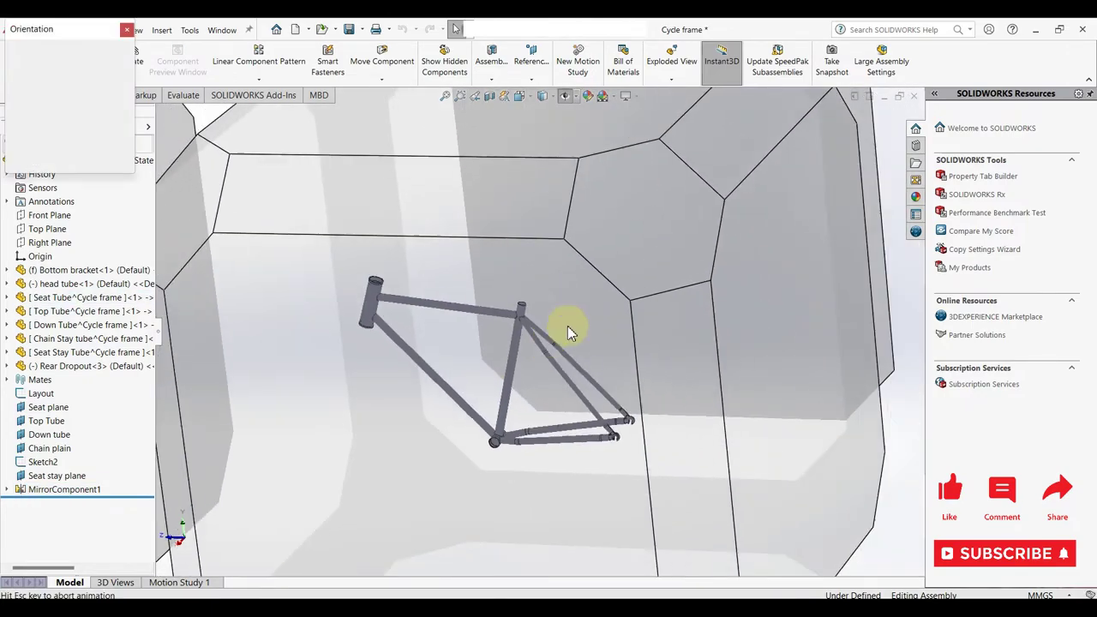
click(392, 463)
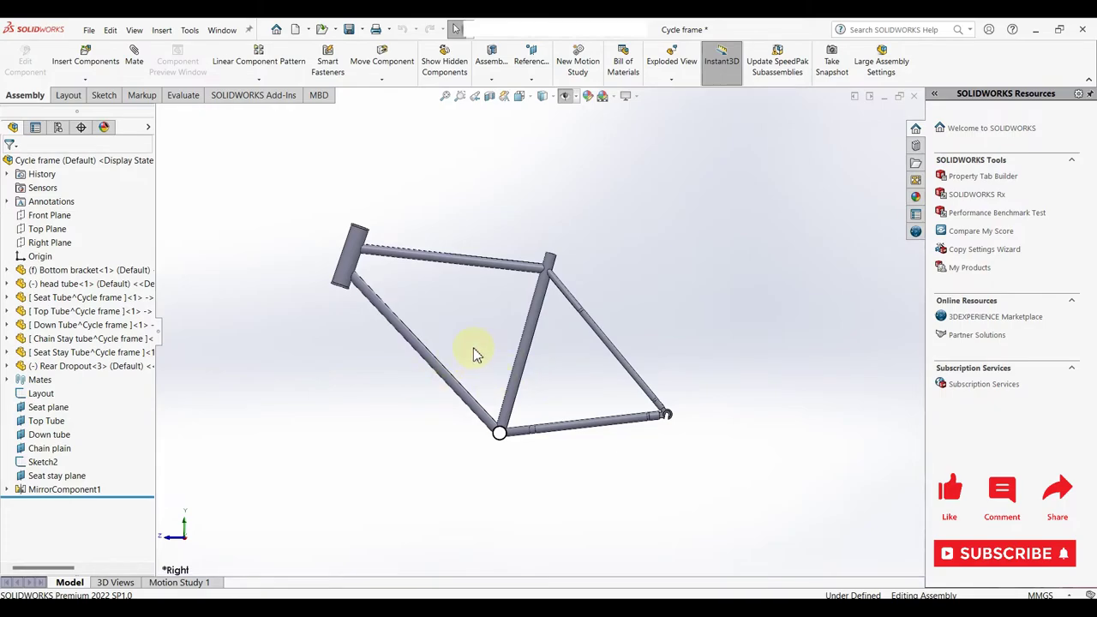
mouse_move(614, 324)
middle_down()
mouse_move(531, 306)
mouse_move(666, 411)
mouse_move(549, 387)
mouse_move(573, 448)
mouse_move(558, 458)
mouse_move(601, 425)
middle_up()
- Insert a new virtual part into the Cycle frame assembly with a sketch on a plane
click(9, 97)
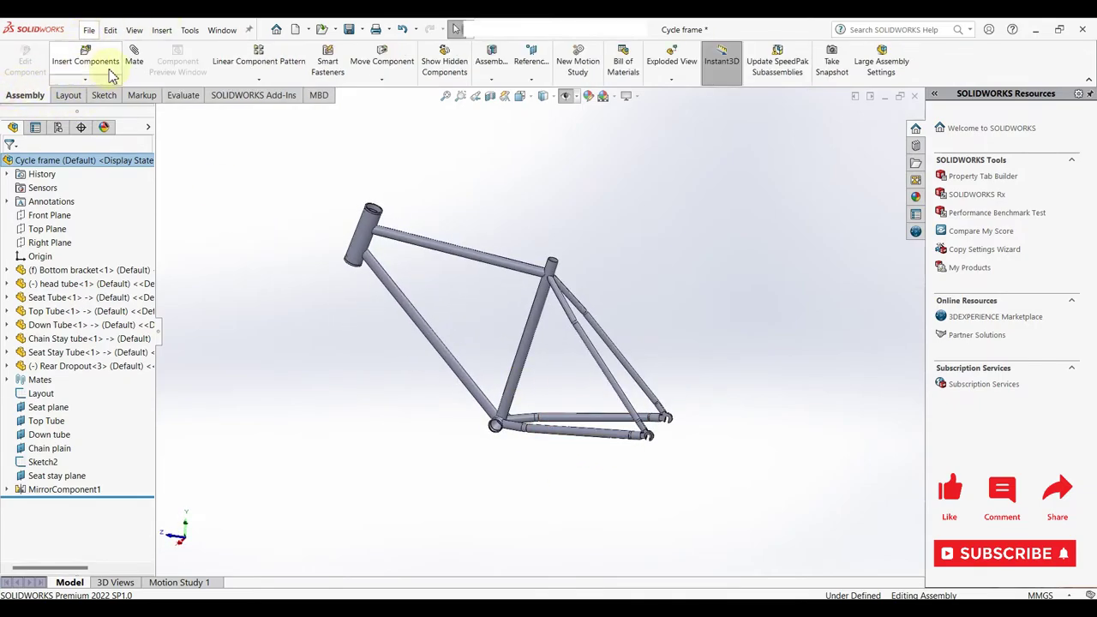
click(89, 79)
click(108, 108)
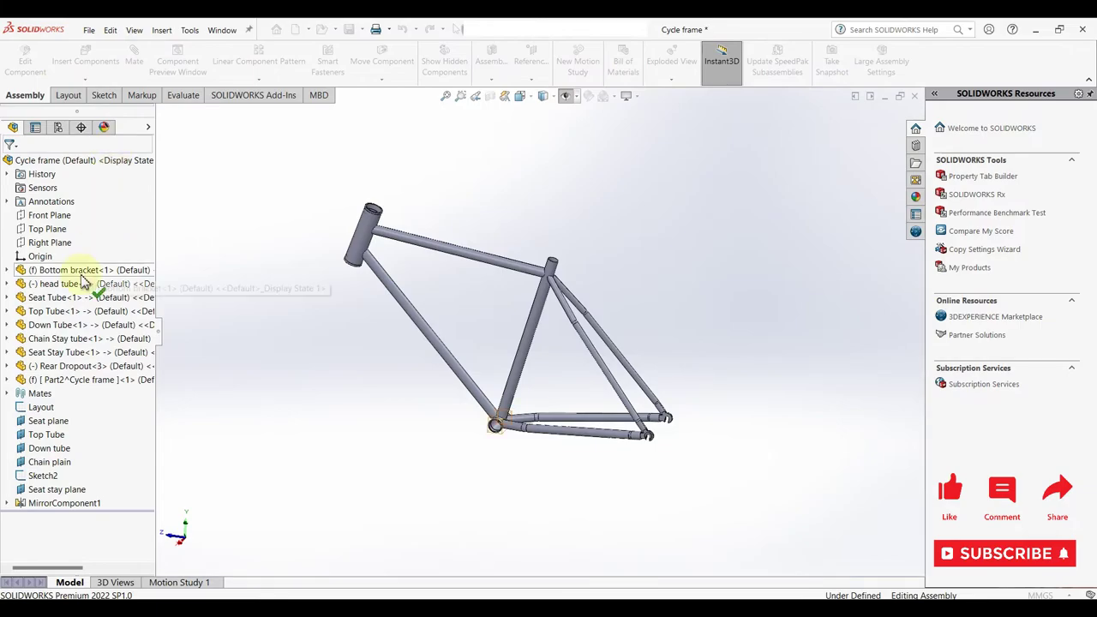
click(57, 244)
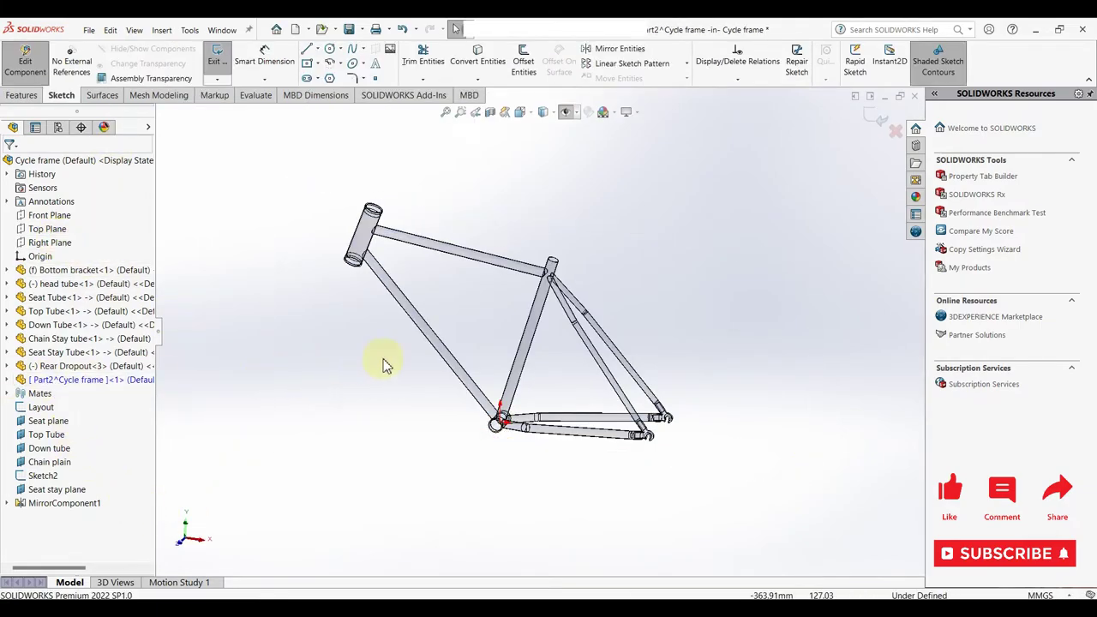
- View the new part's Front Plane Normal To and pick the Circle tool near the seat stay
click(8, 379)
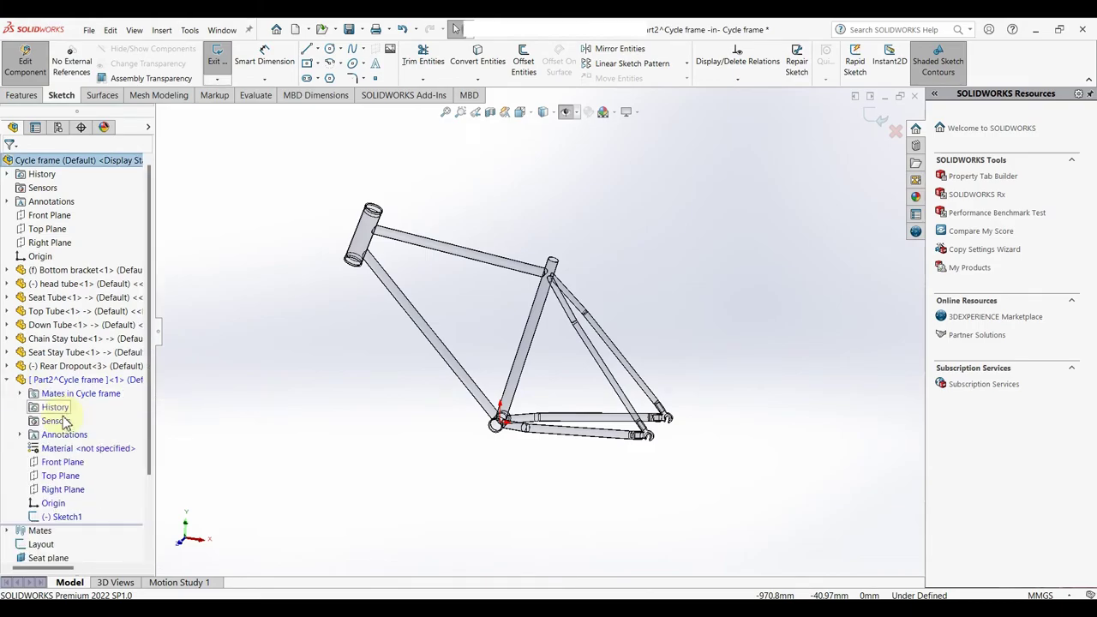
click(62, 463)
click(129, 452)
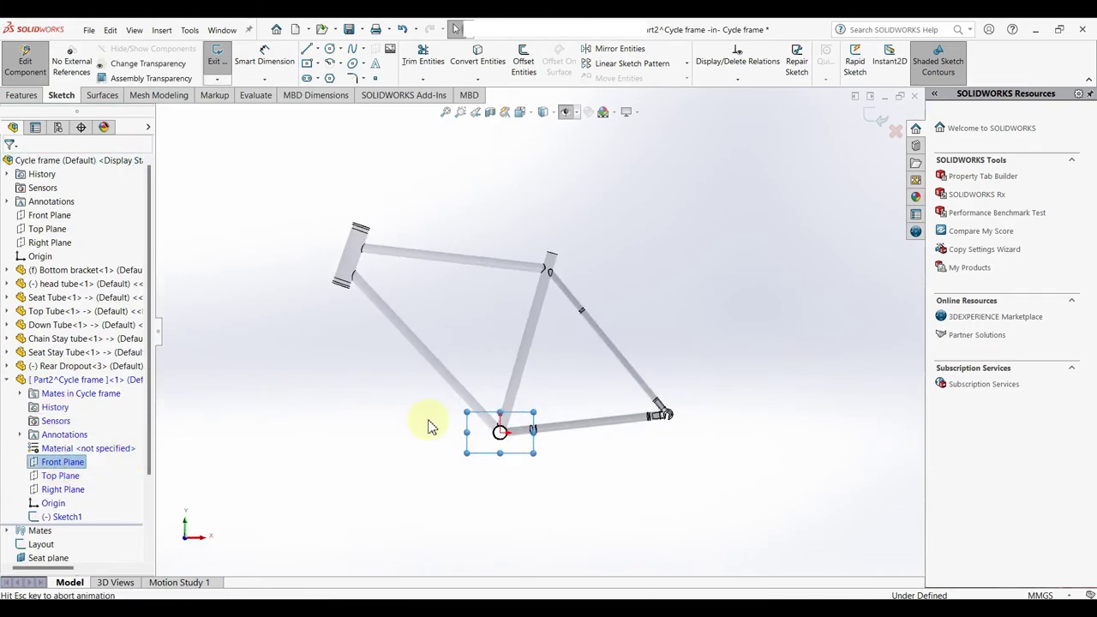
click(560, 403)
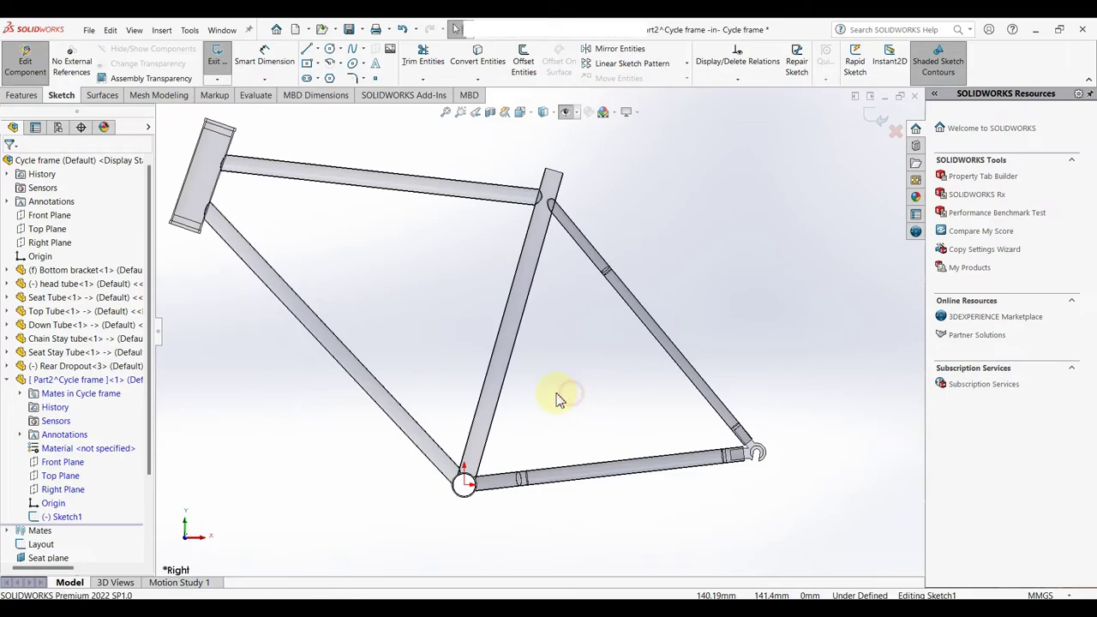
right_drag(562, 388, 603, 394)
scroll(598, 255, down, 2)
- Draw a circle between the seat tube and seat stay and dimension it to Ø10 mm
scroll(597, 255, down, 3)
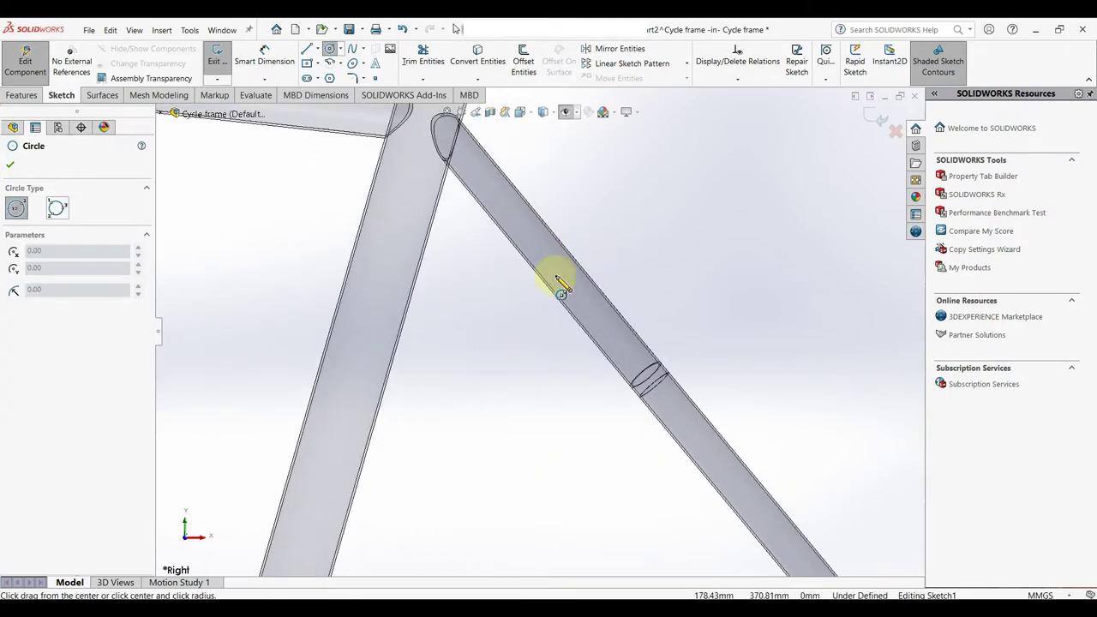
click(562, 277)
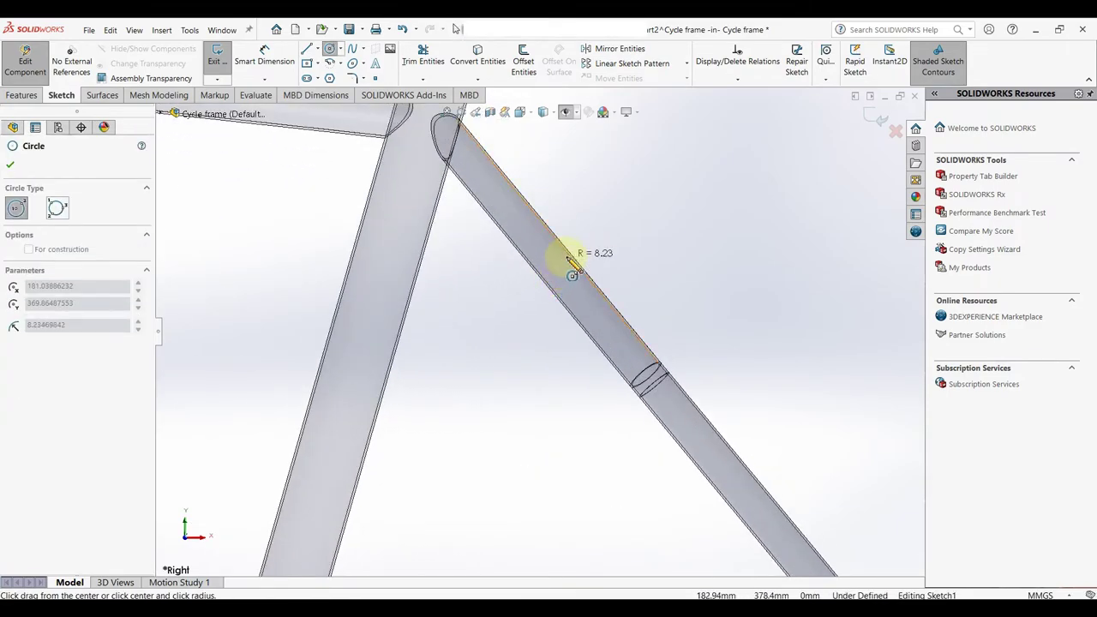
scroll(573, 273, up, 2)
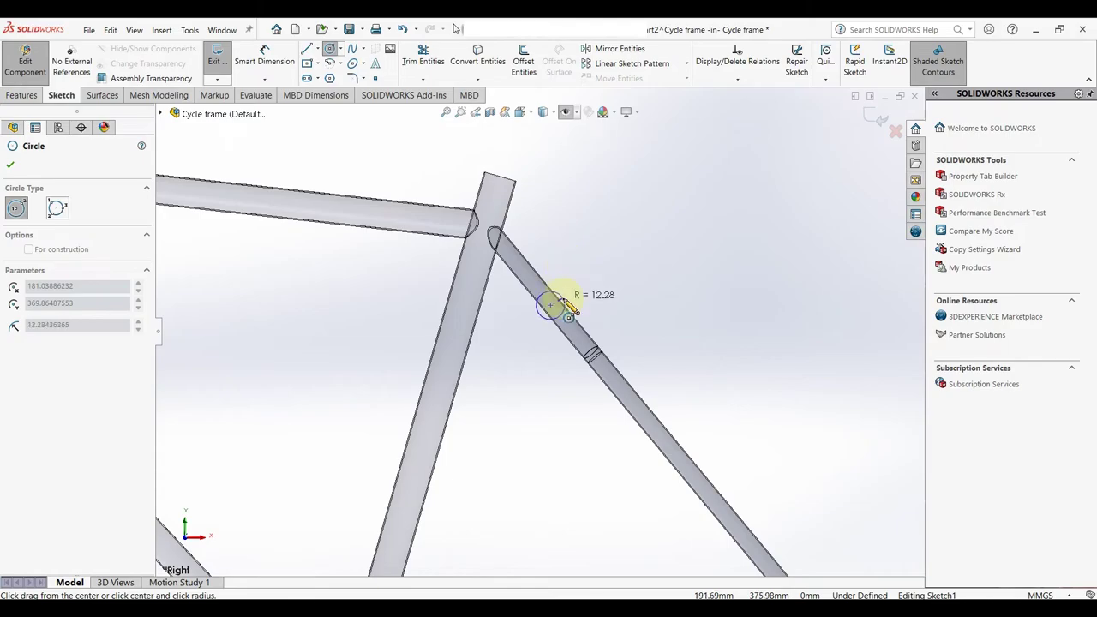
click(565, 314)
right_click(558, 306)
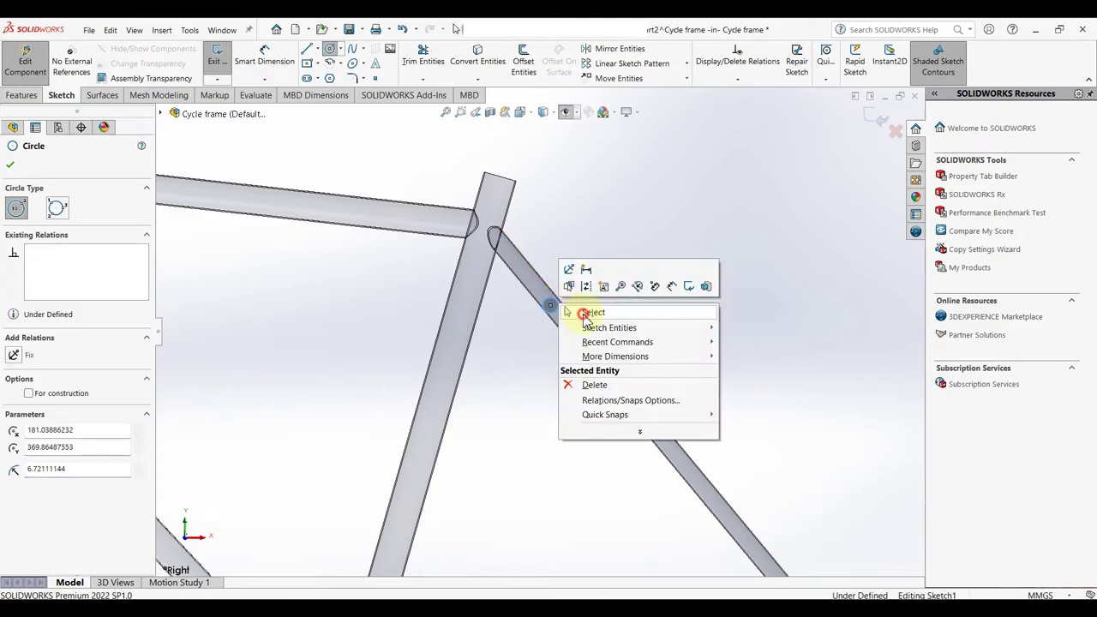
click(575, 311)
click(556, 311)
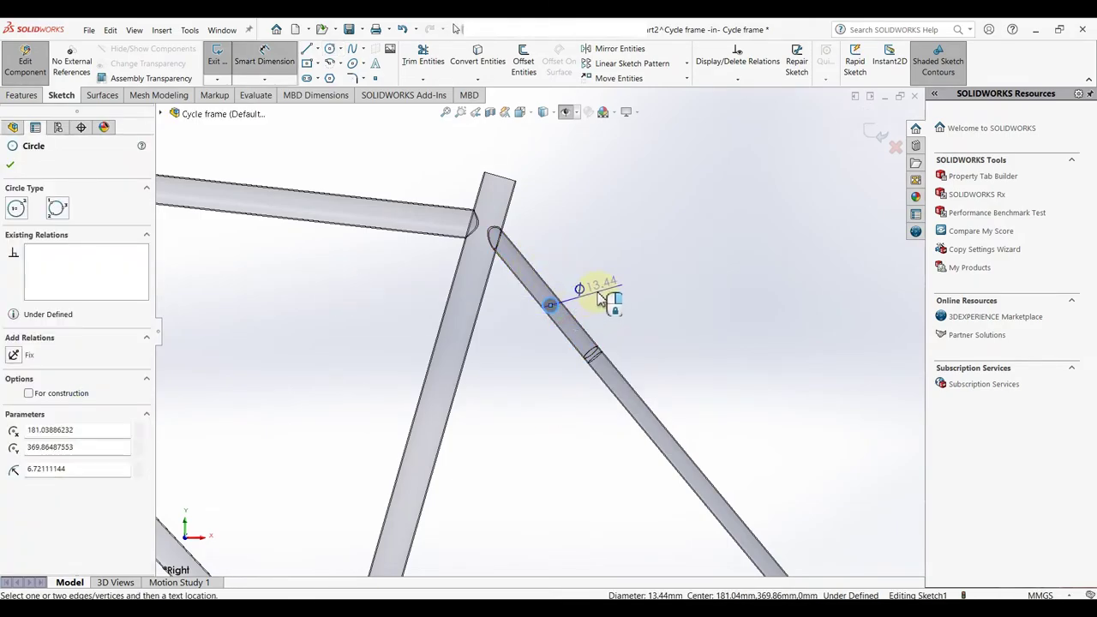
click(599, 298)
text(10)
key(Return)
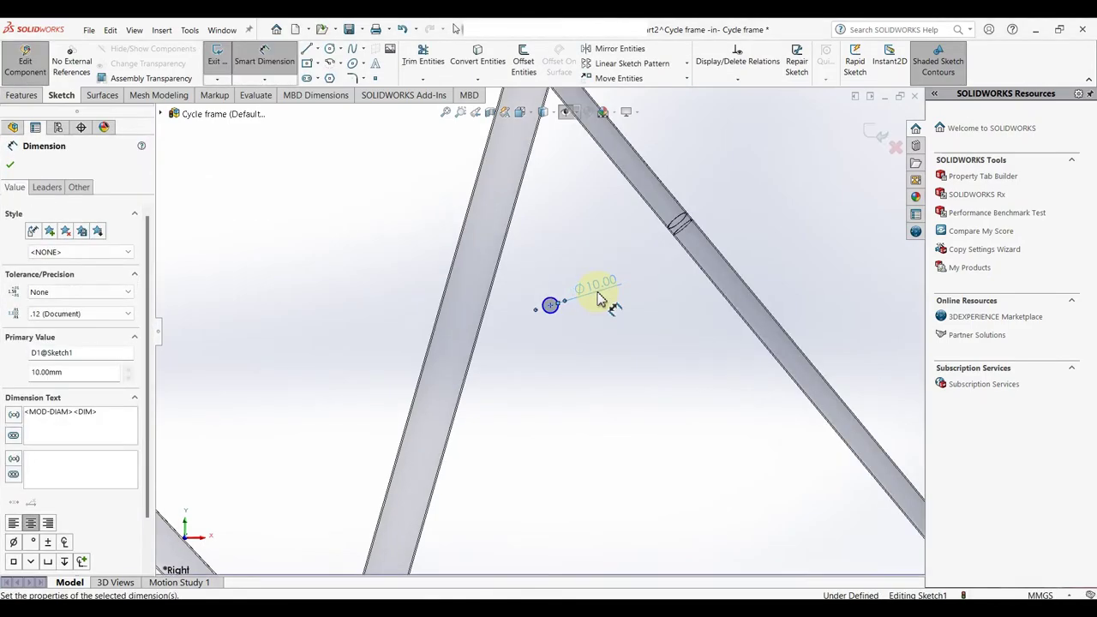
- Offset the circle 0.90 mm inward to form a thin ring profile
scroll(619, 317, down, 1)
scroll(592, 335, down, 1)
scroll(463, 266, down, 1)
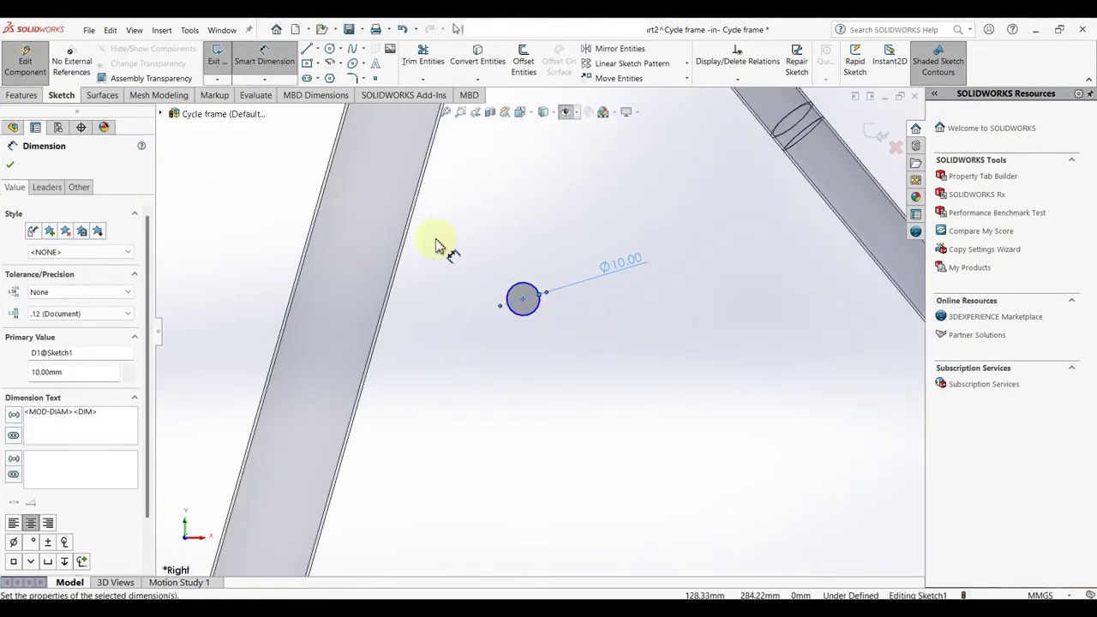
click(331, 54)
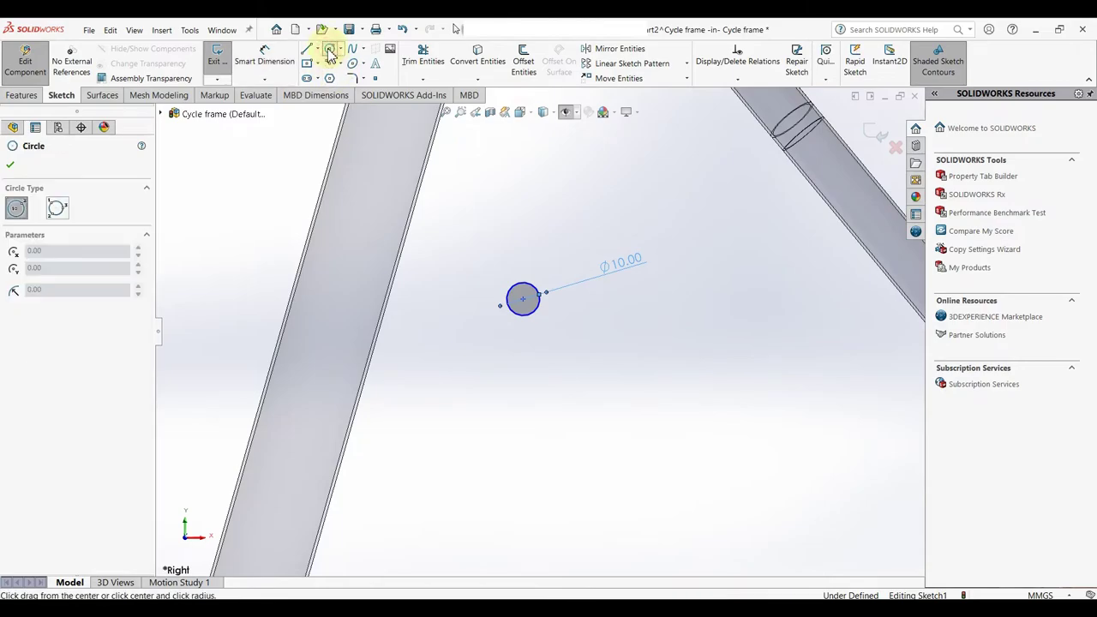
click(529, 56)
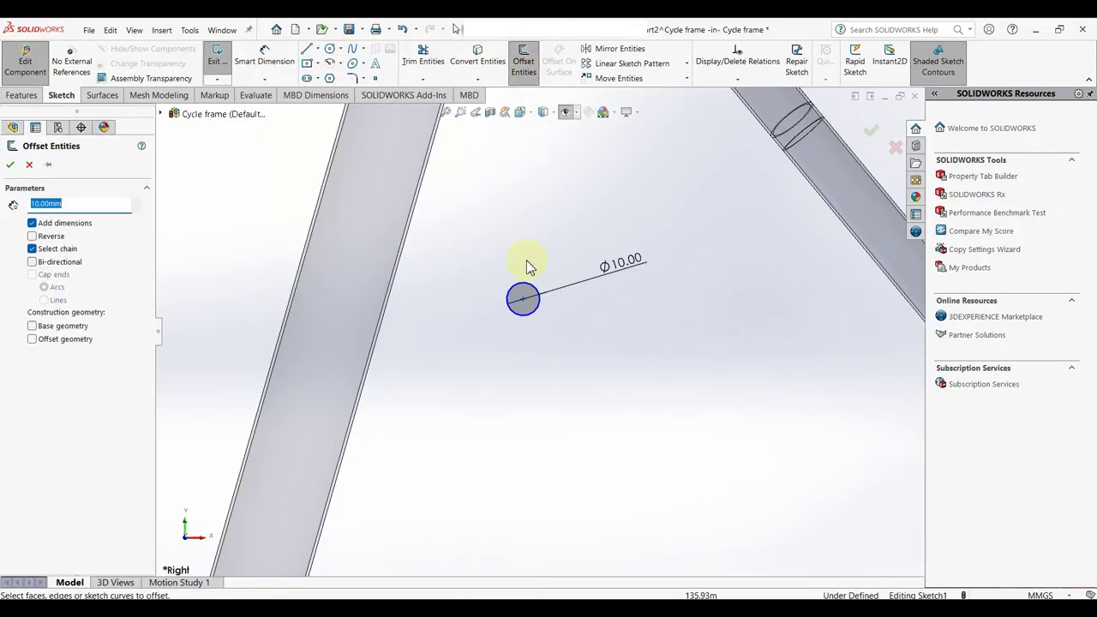
click(524, 284)
text(0.9)
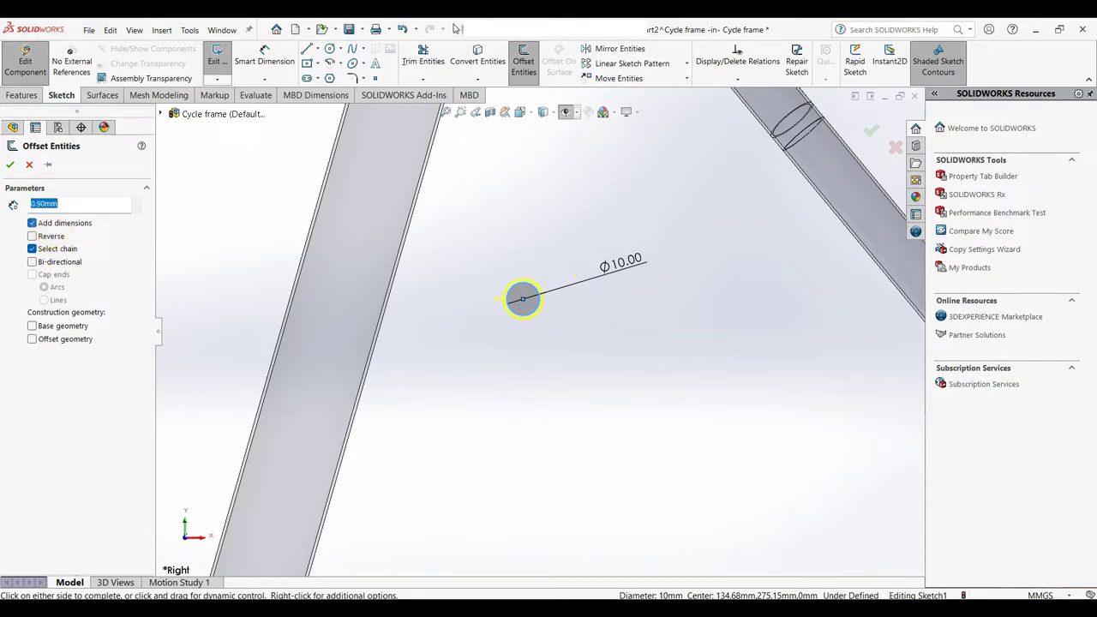
click(18, 170)
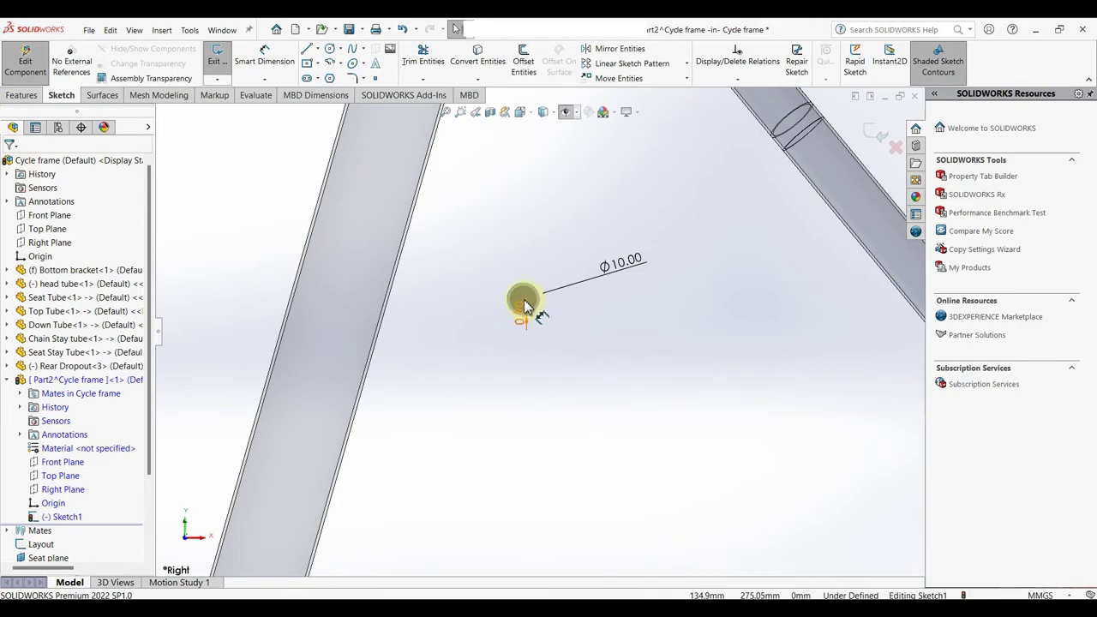
- Drag the Ø10 brace circle up and onto the seat stay
scroll(531, 322, up, 1)
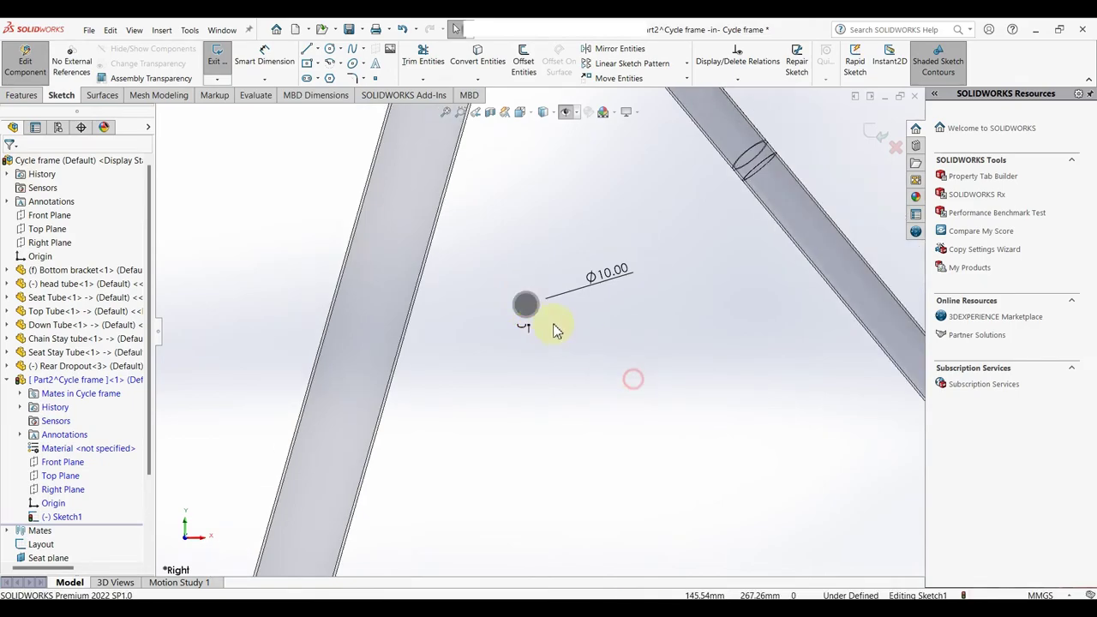
click(526, 306)
scroll(574, 369, up, 1)
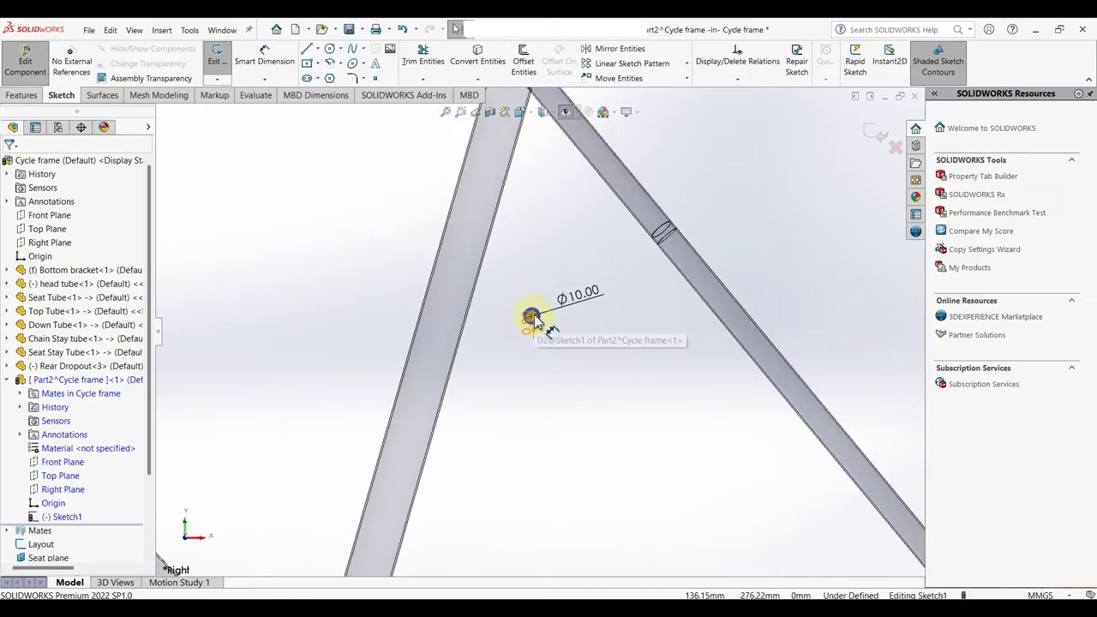
scroll(532, 317, down, 5)
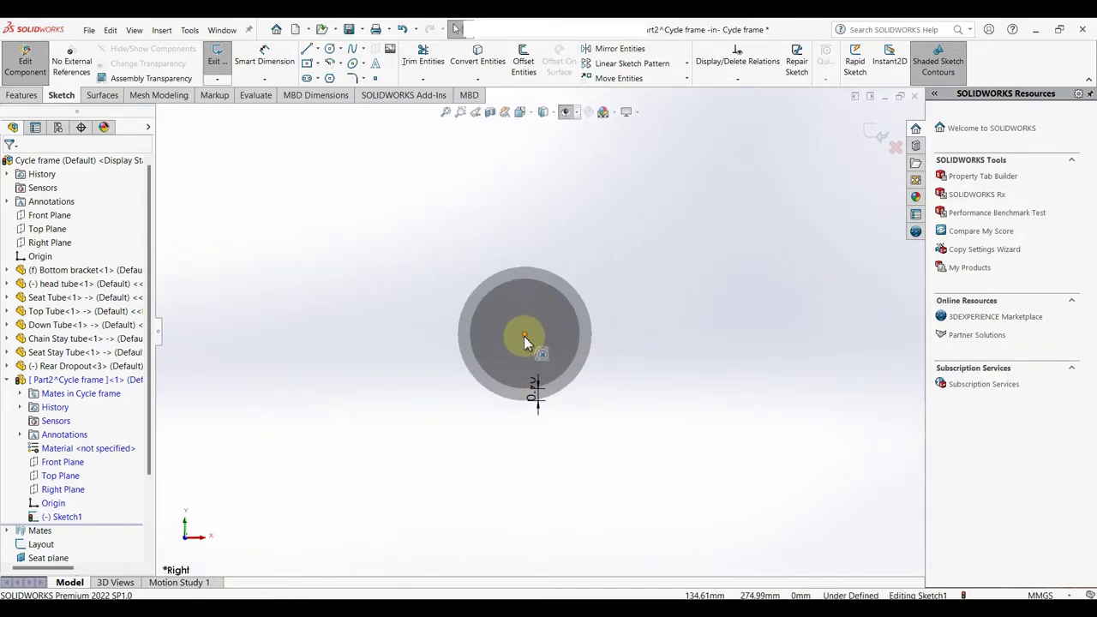
drag(524, 336, 687, 230)
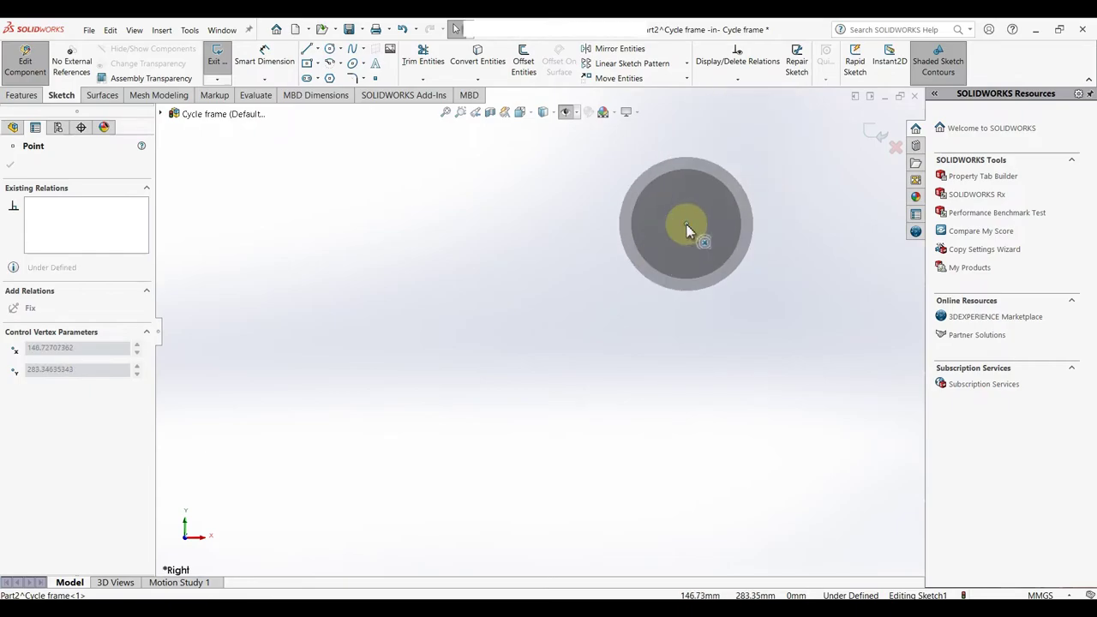
scroll(687, 230, up, 3)
scroll(595, 311, up, 2)
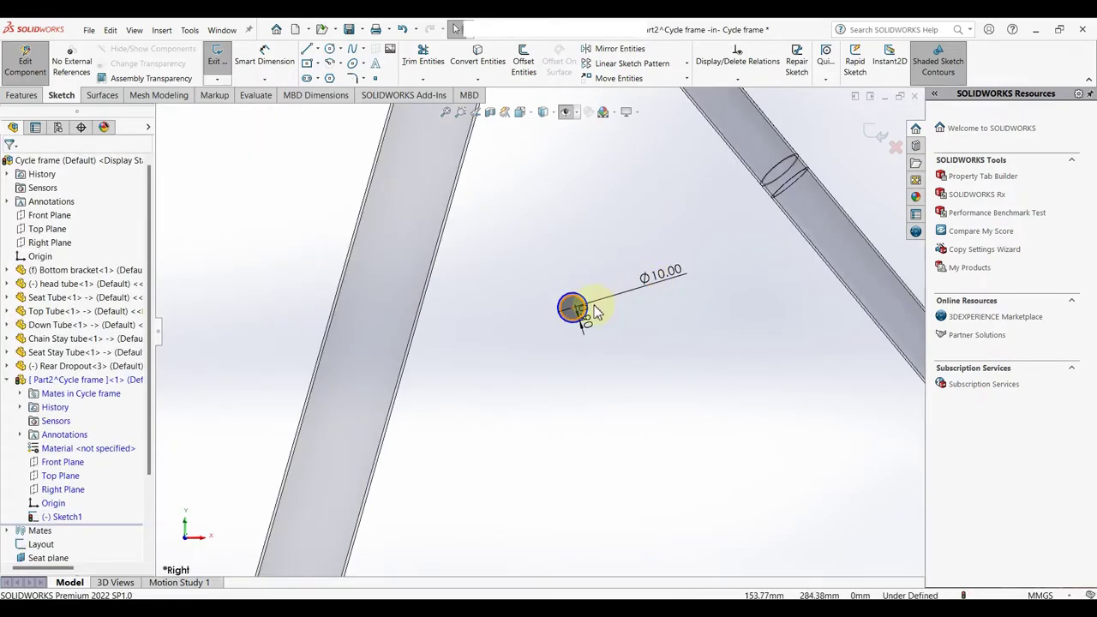
scroll(596, 312, up, 1)
drag(559, 319, 610, 184)
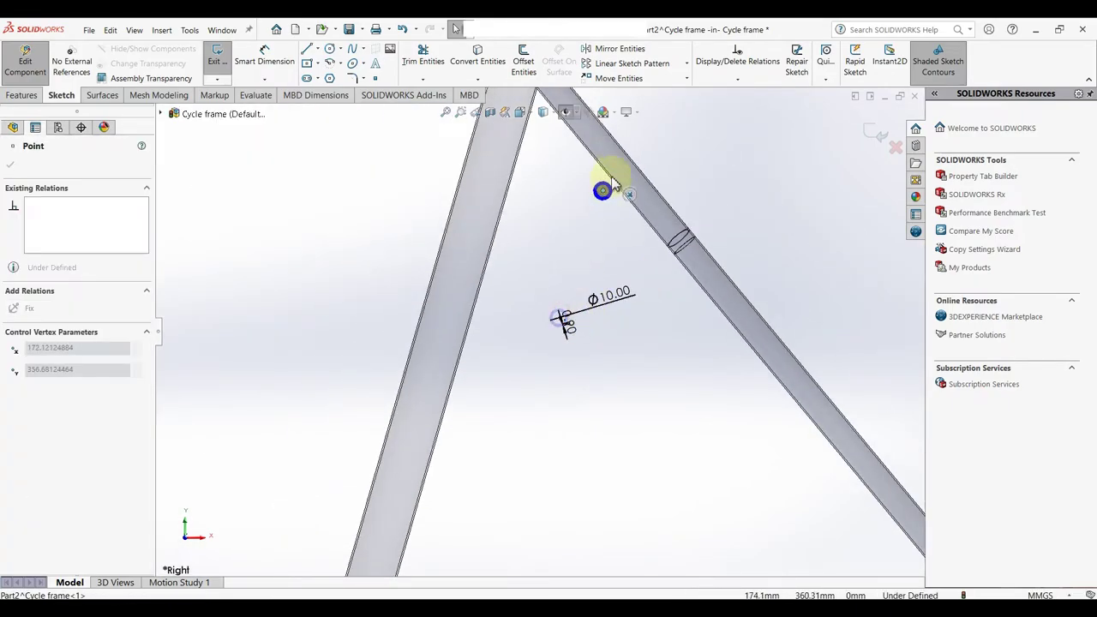
click(632, 355)
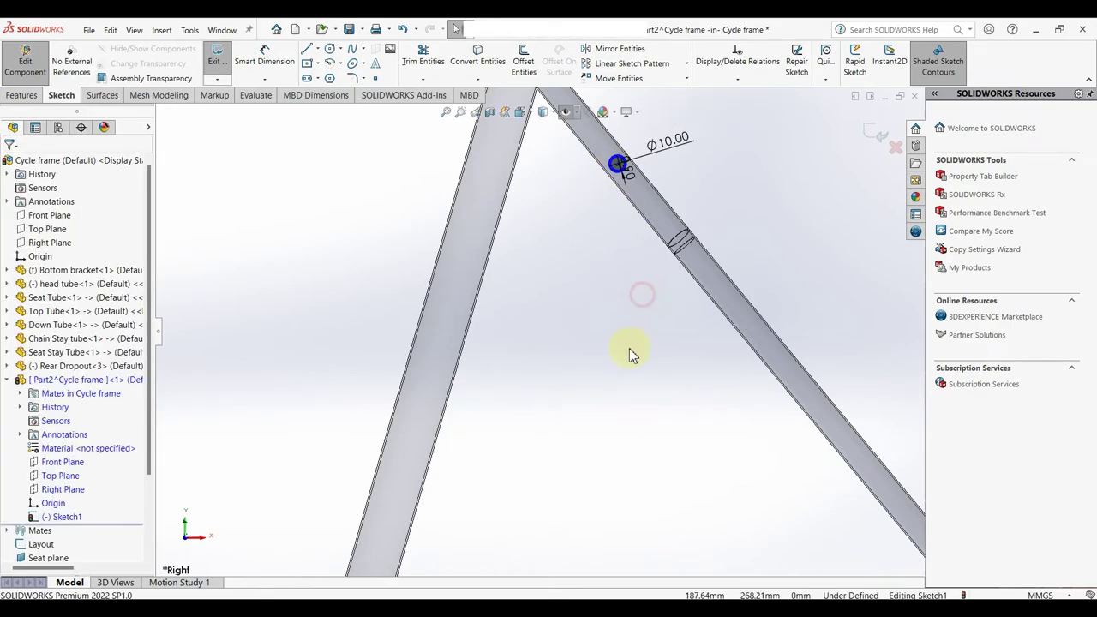
scroll(632, 355, up, 5)
- Dimension the circle centre from the origin: 180 mm horizontal and 370 mm vertical
right_drag(551, 490, 423, 533)
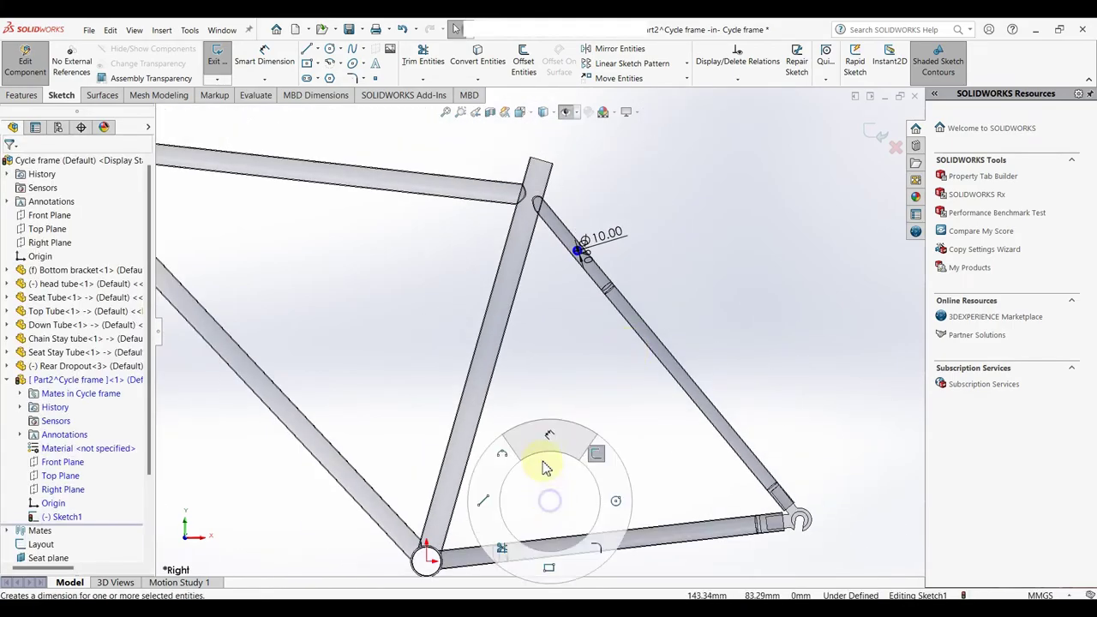
click(428, 562)
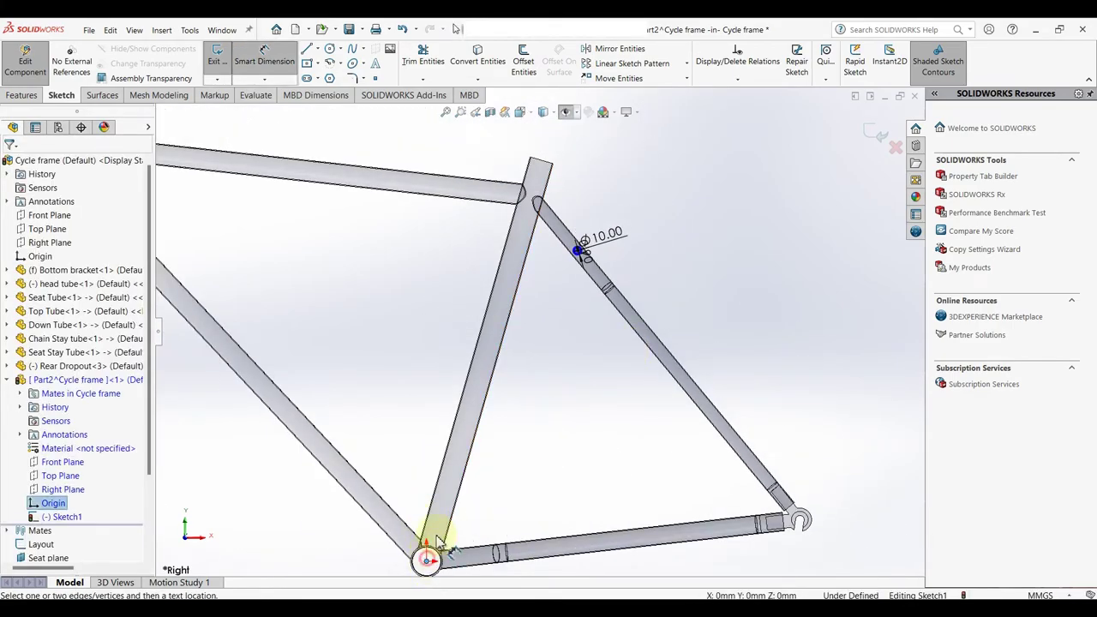
click(579, 251)
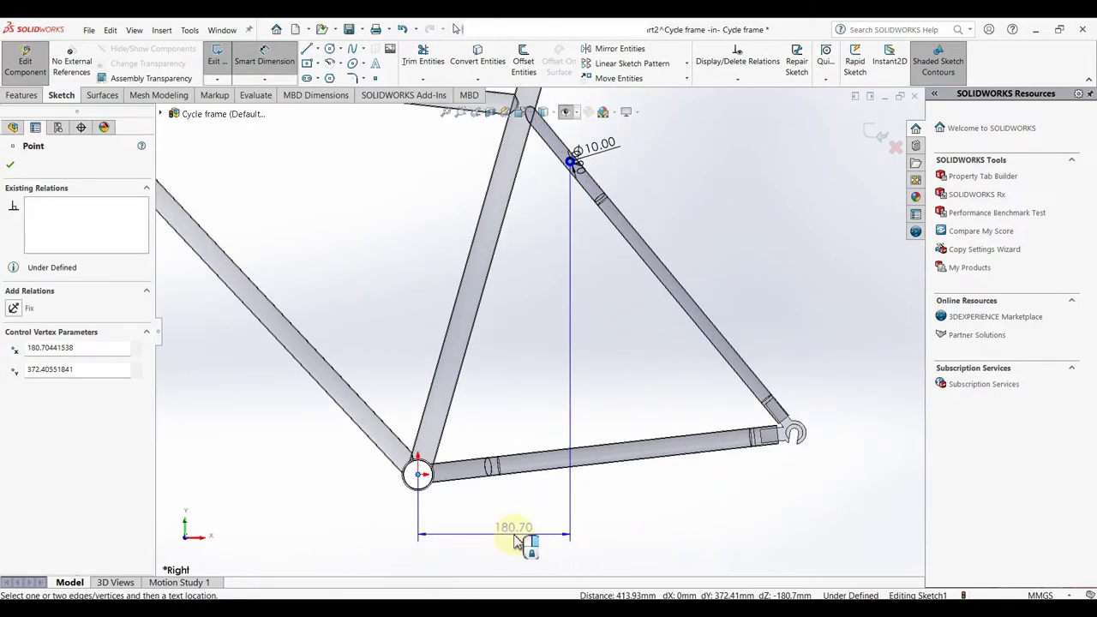
click(515, 541)
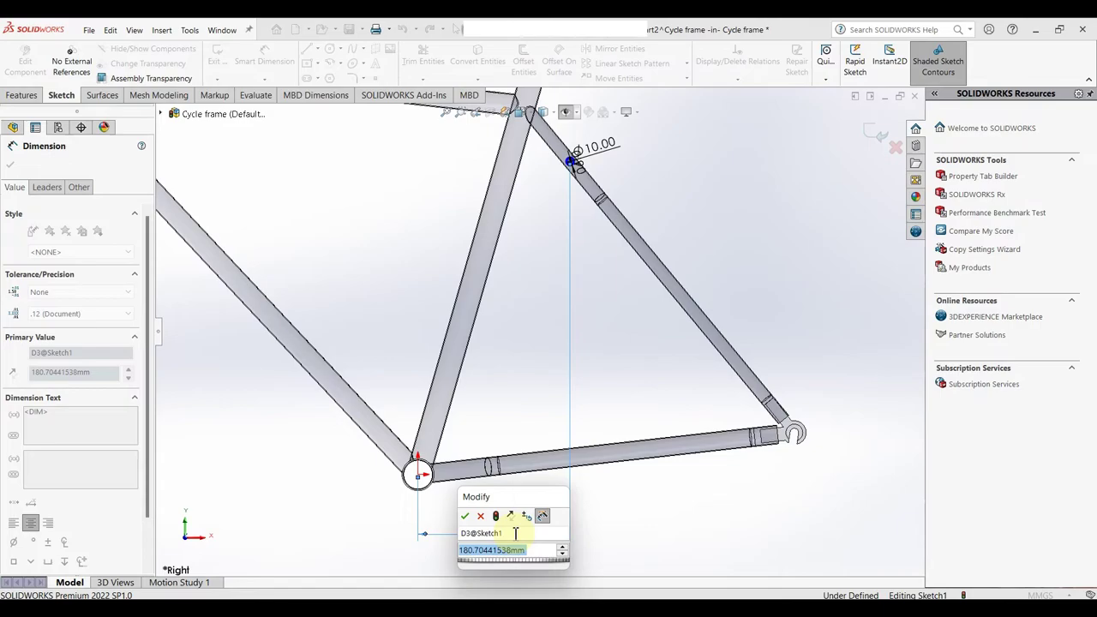
text(180)
key(Return)
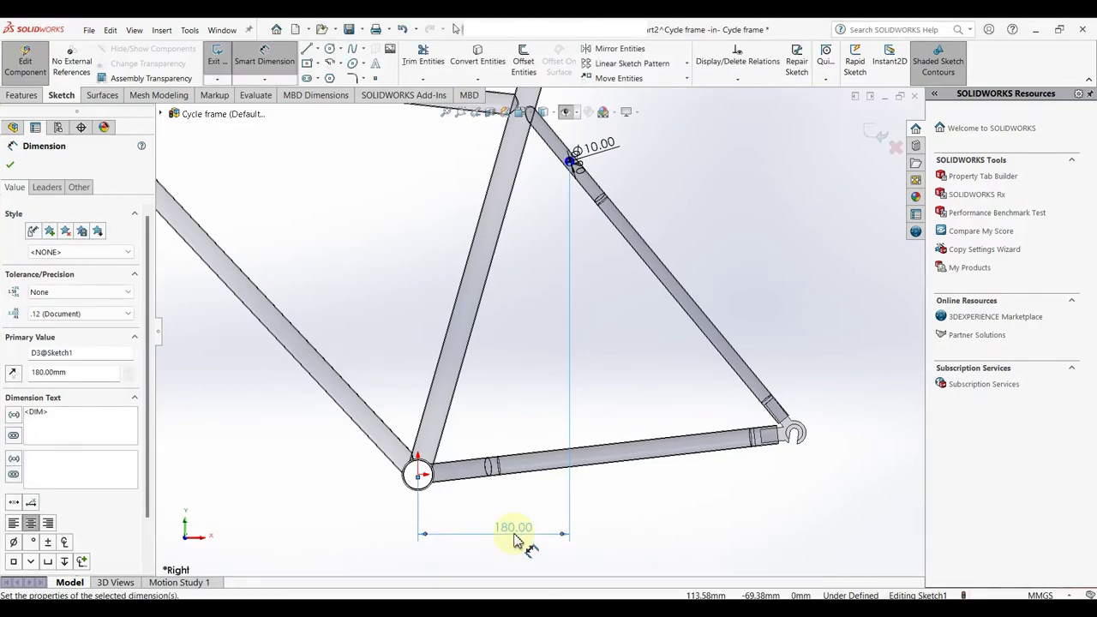
click(418, 476)
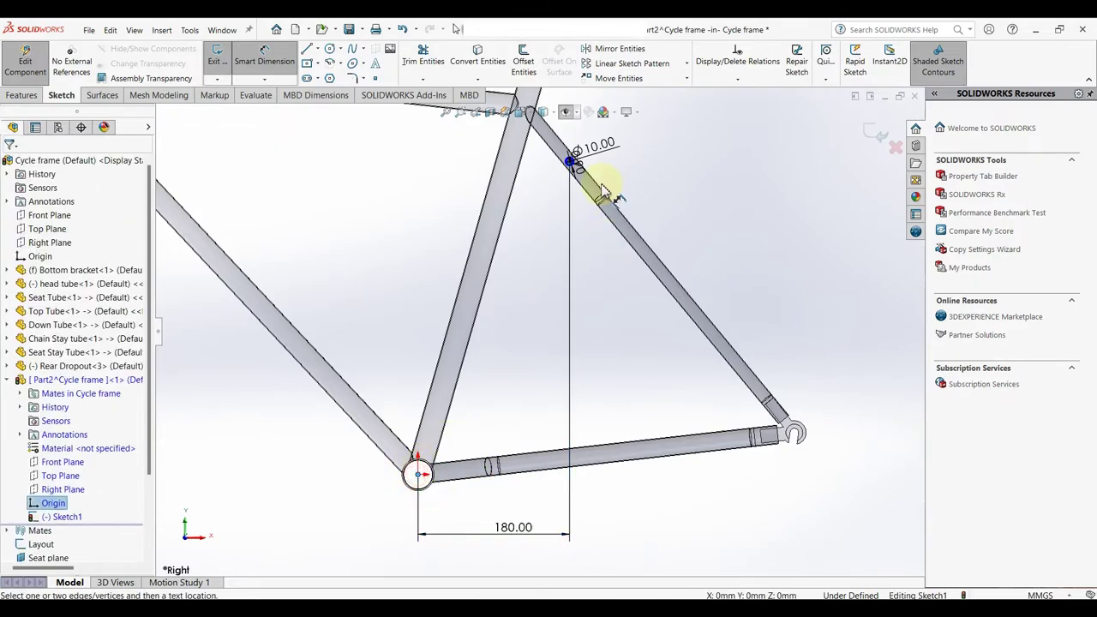
click(572, 163)
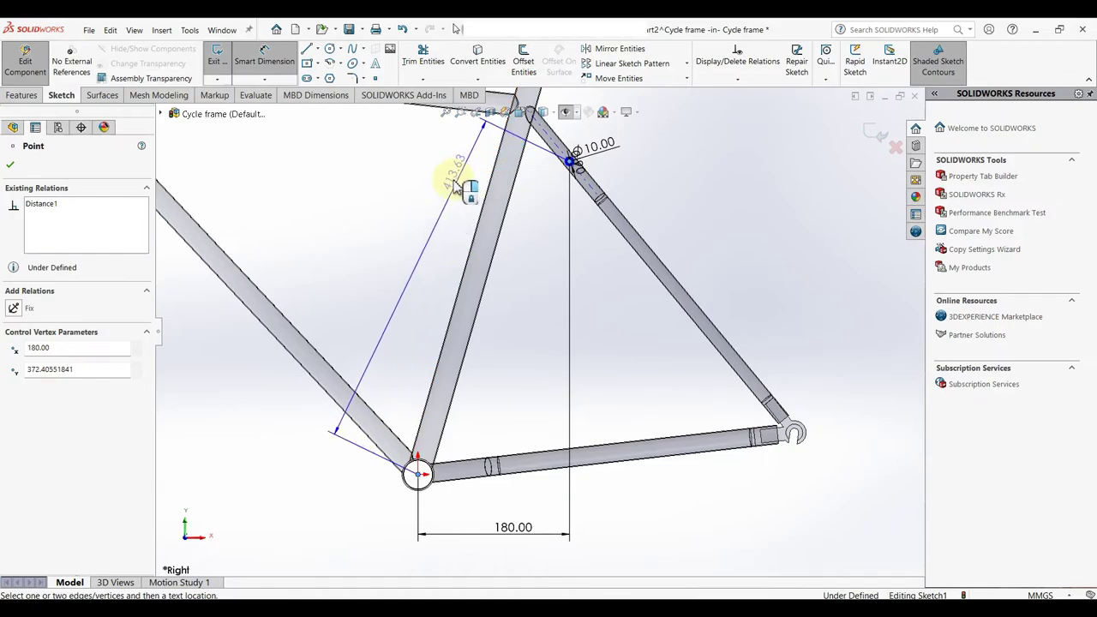
click(403, 283)
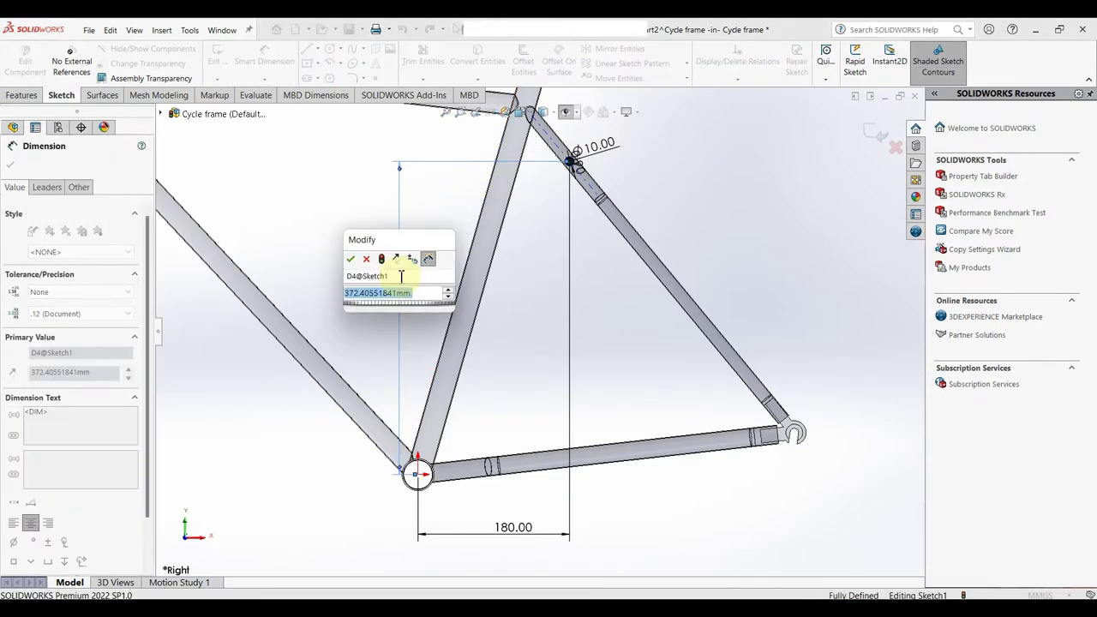
text(37)
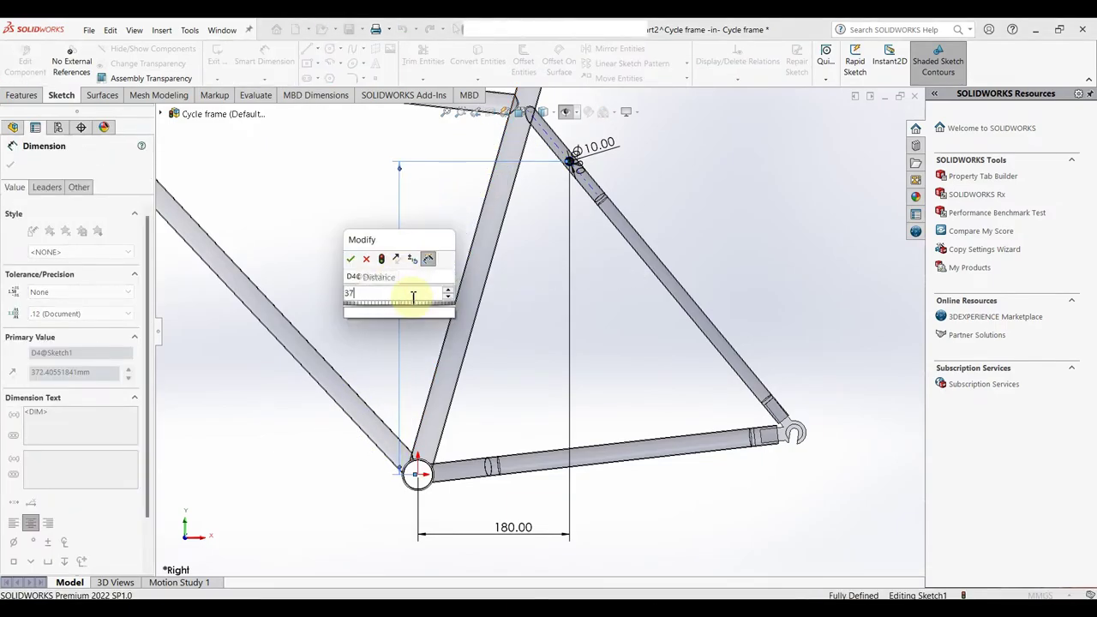
text(0)
key(Return)
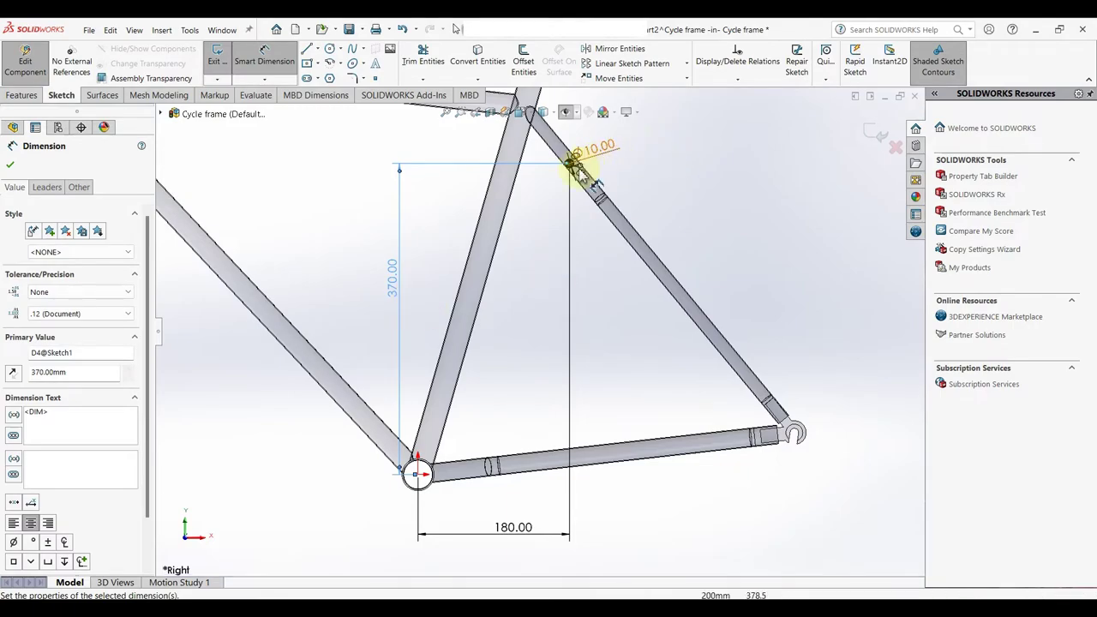
- Show the layout lines and make the circle centre coincident with the seat stay's Line6
scroll(581, 166, down, 4)
scroll(515, 309, up, 1)
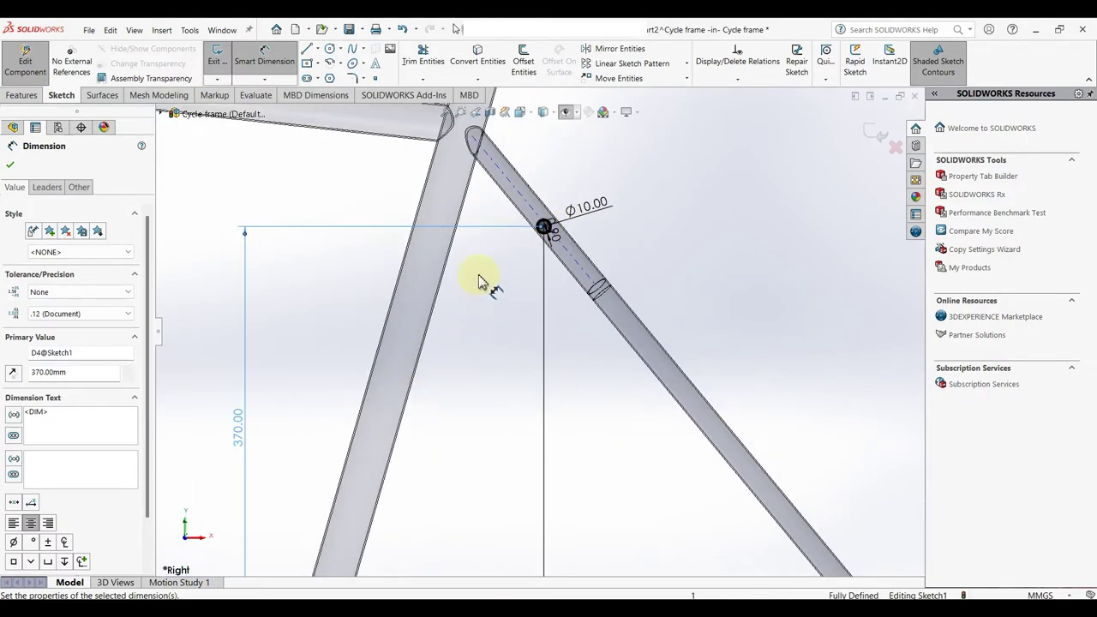
scroll(480, 282, down, 3)
scroll(433, 337, up, 4)
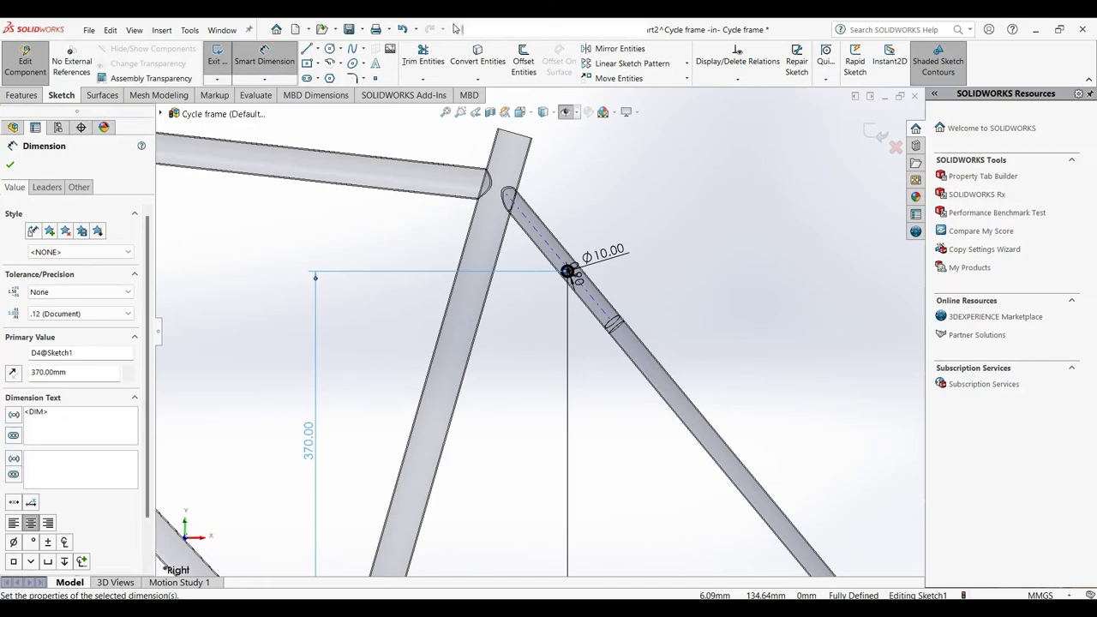
click(319, 442)
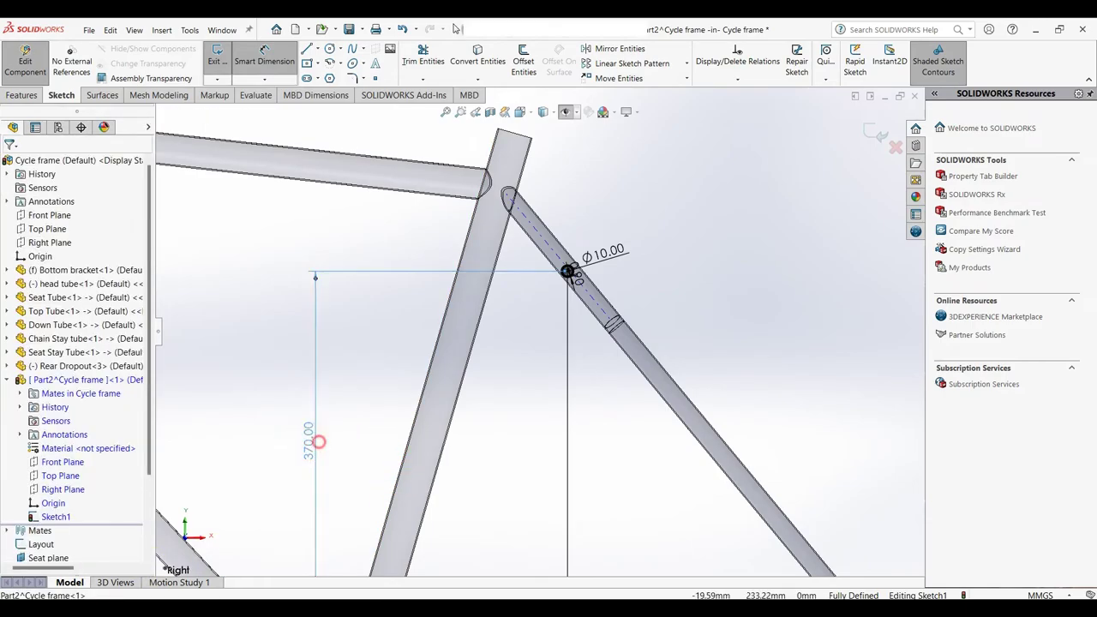
right_click(316, 446)
click(335, 441)
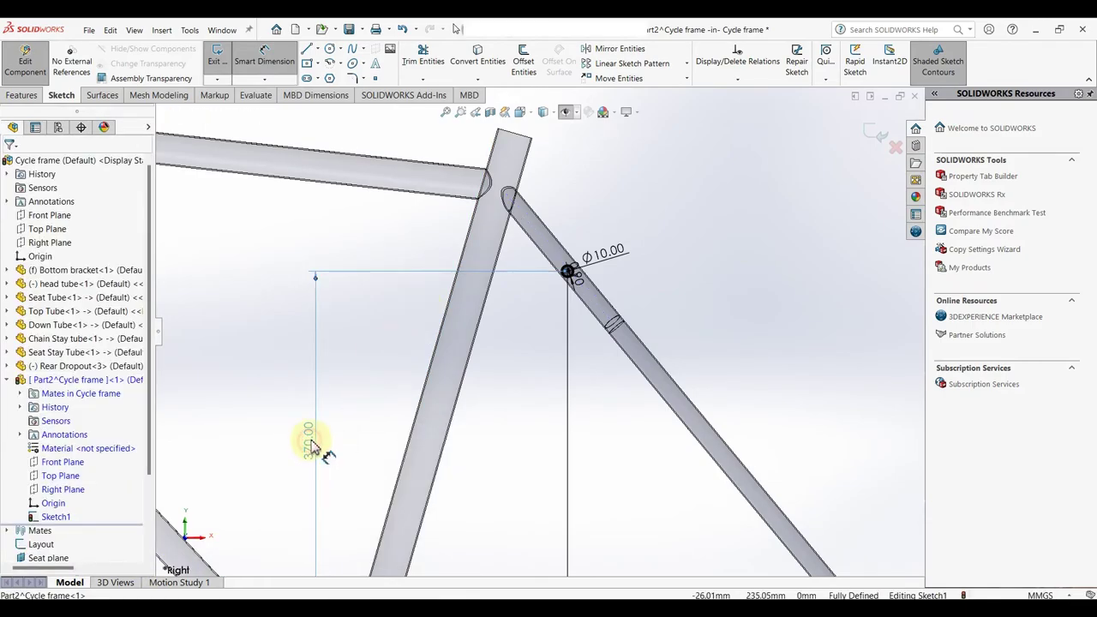
scroll(566, 339, down, 2)
scroll(546, 334, down, 2)
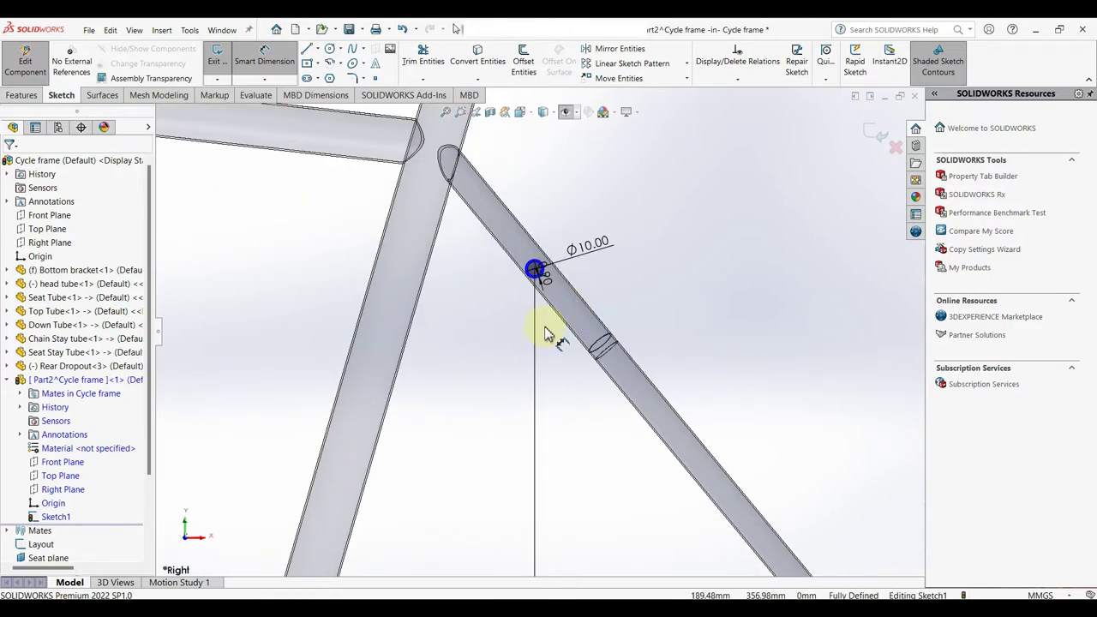
scroll(548, 291, down, 2)
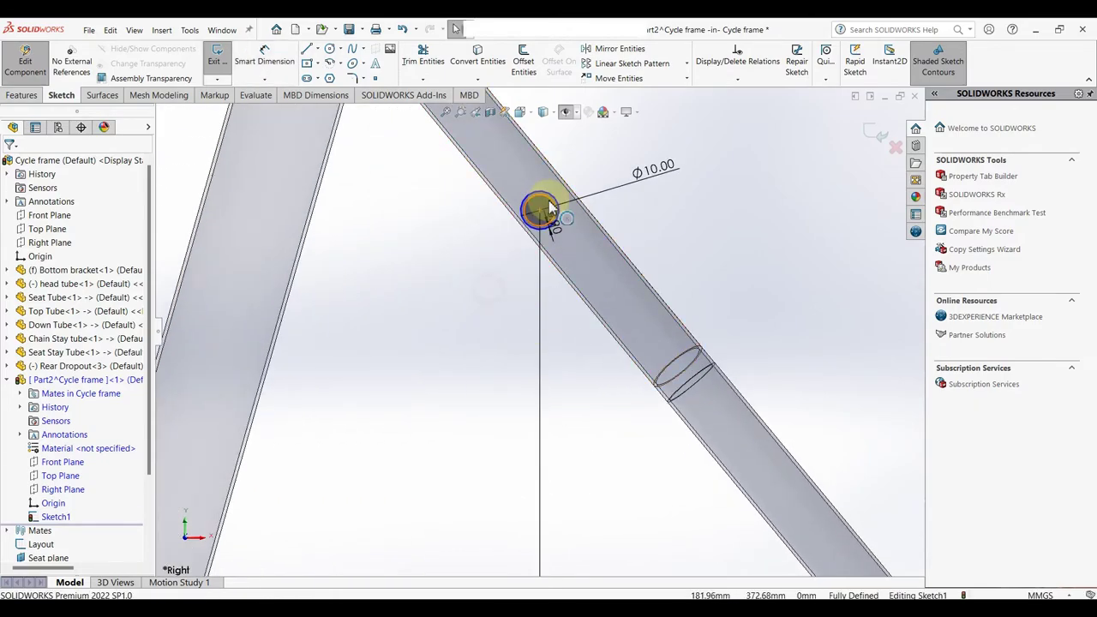
scroll(618, 214, up, 2)
scroll(600, 146, up, 1)
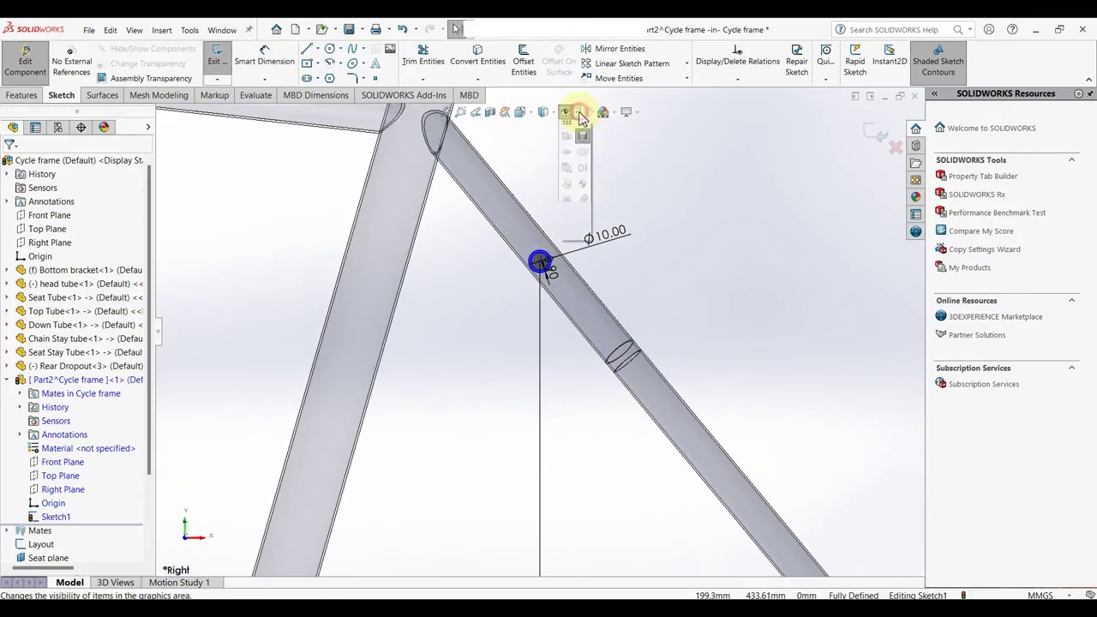
click(568, 117)
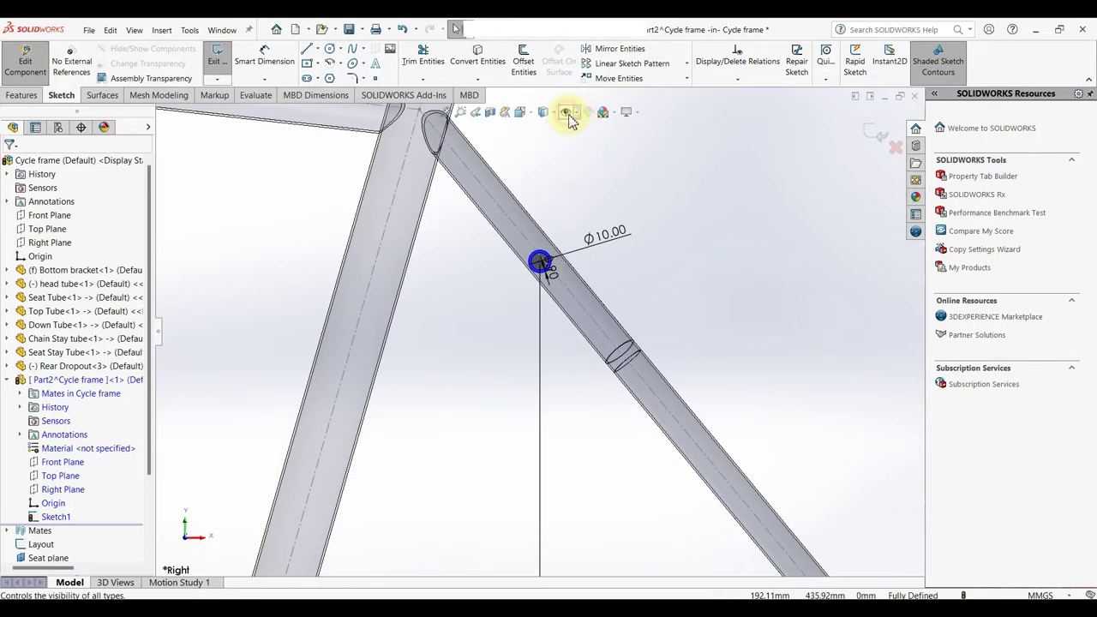
click(541, 262)
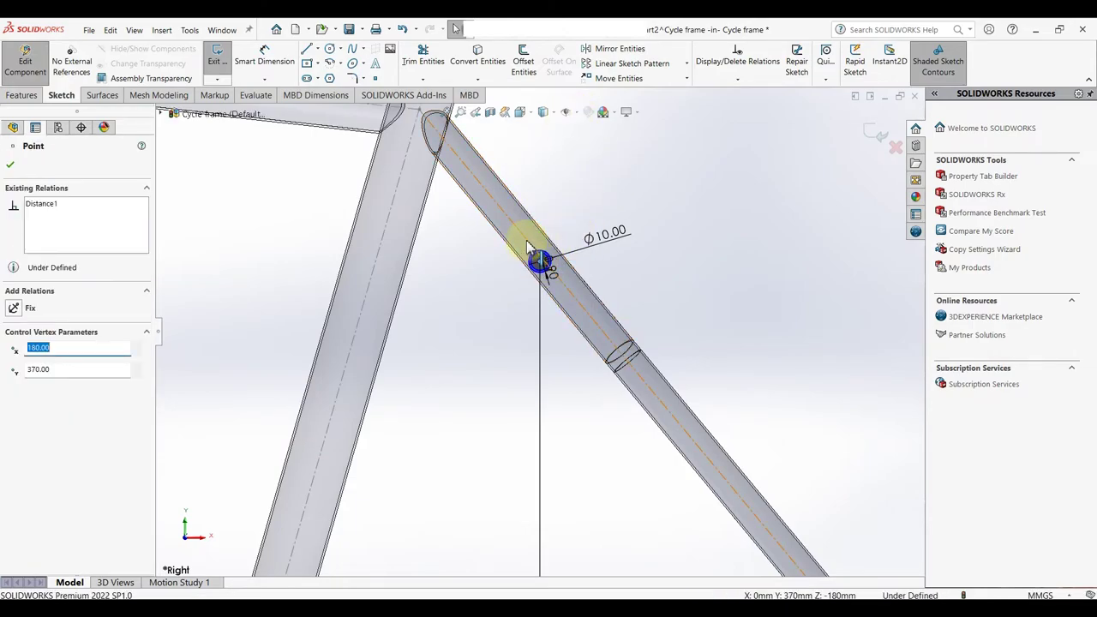
ctrl+click(540, 273)
click(579, 189)
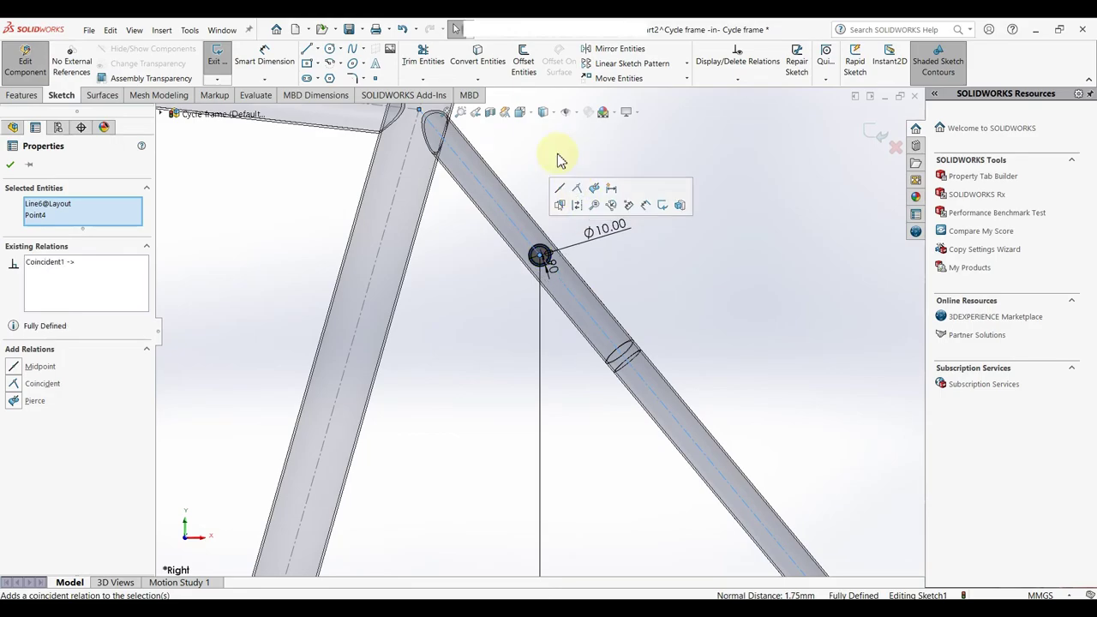
click(558, 162)
- Change the 180 mm horizontal dimension to 200 mm
scroll(588, 299, up, 5)
middle_drag(569, 355, 527, 456)
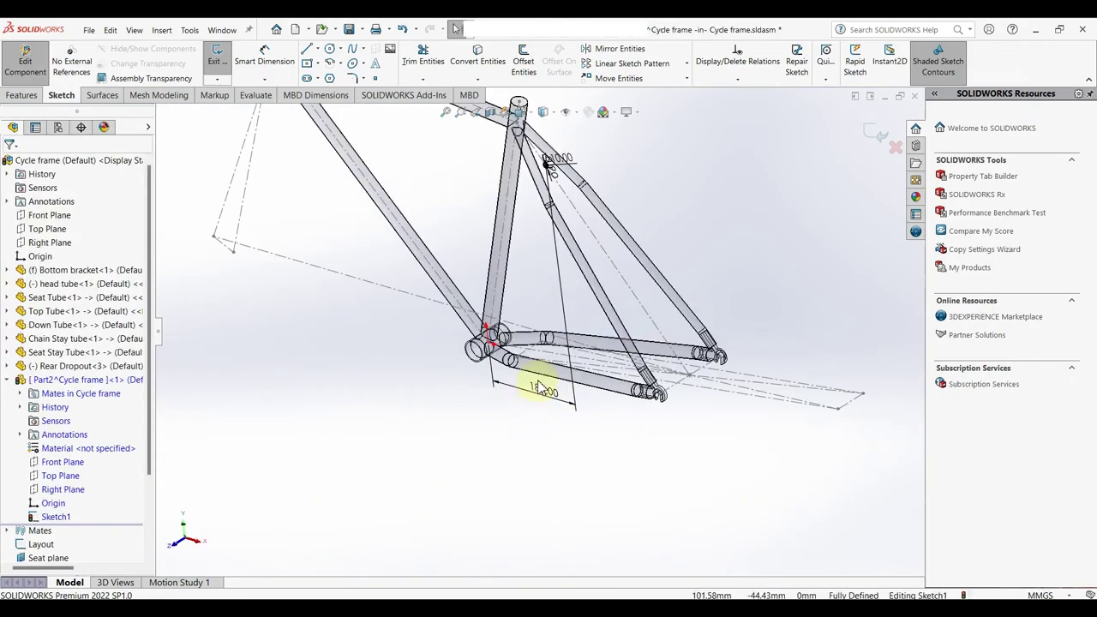
double_click(541, 389)
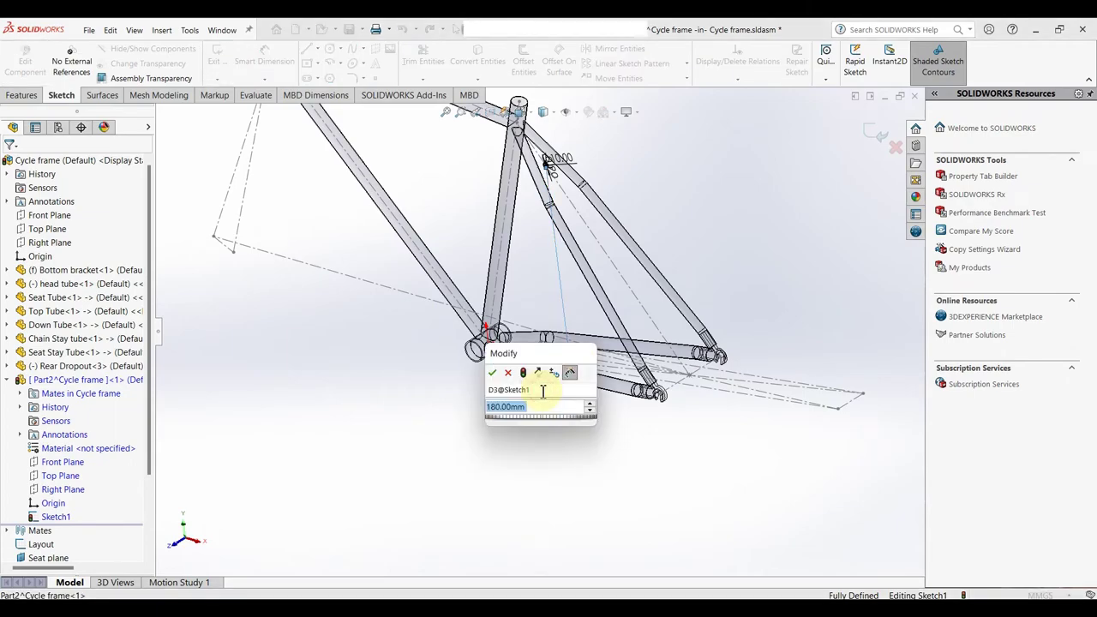
text(200)
key(Return)
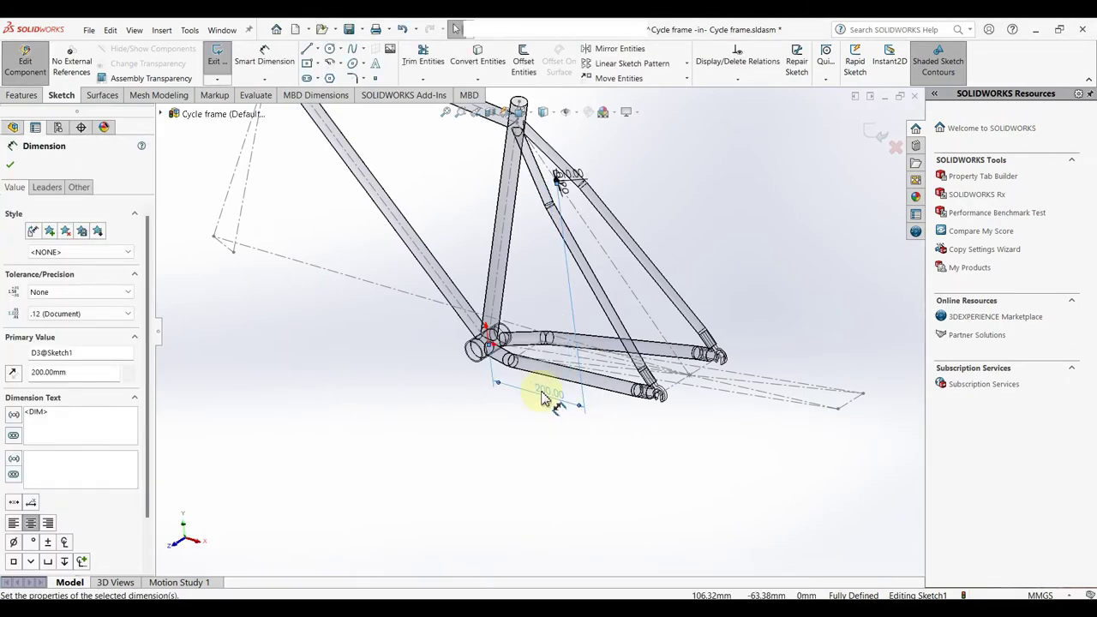
mouse_move(646, 190)
middle_down()
mouse_move(591, 247)
mouse_move(549, 248)
middle_up()
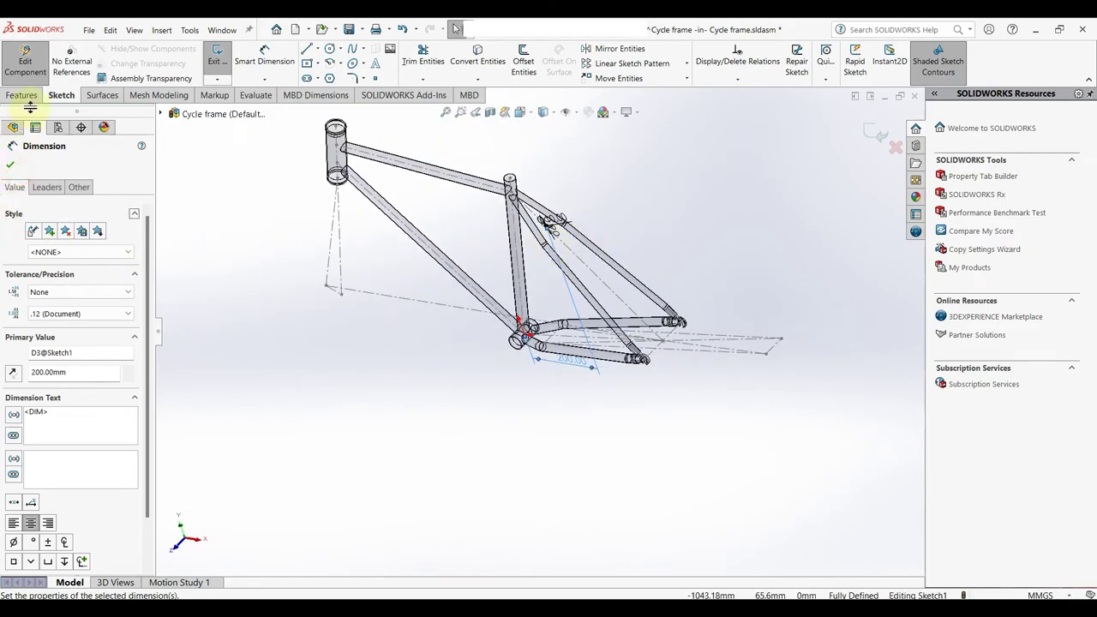
click(9, 164)
- Extrude the Ø10 circle Up To Surface in both directions, ending at each seat stay tube
click(25, 97)
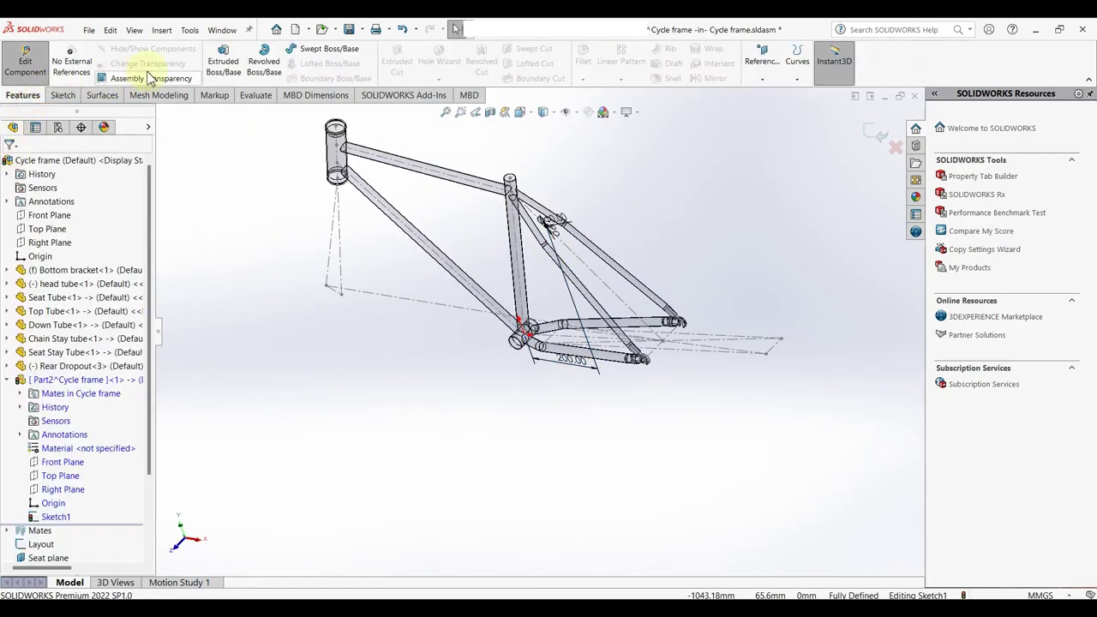
click(225, 66)
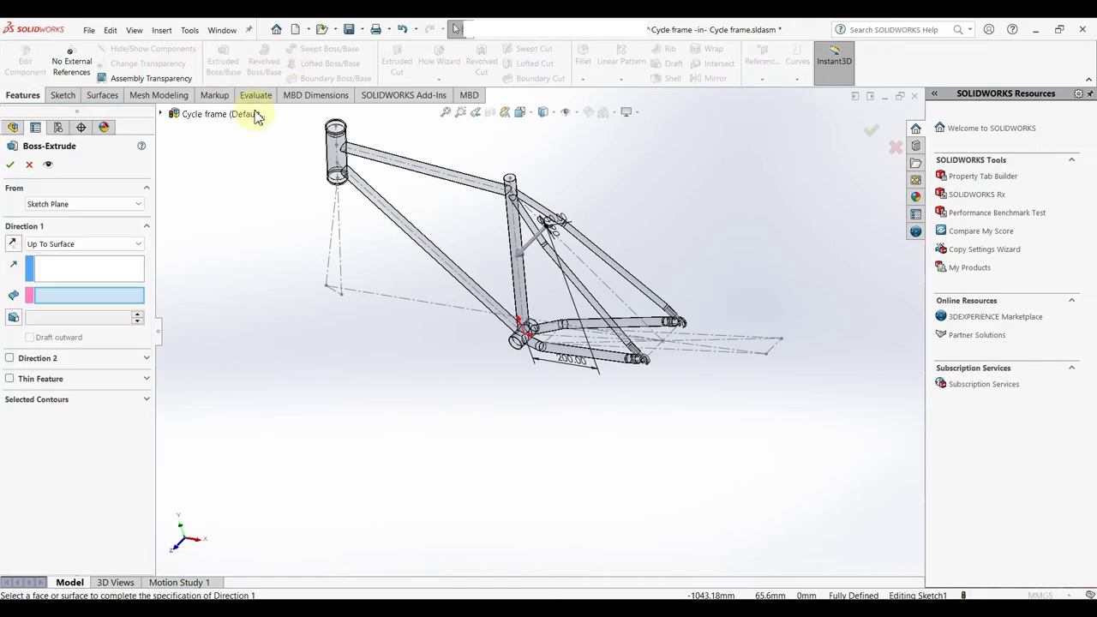
scroll(540, 232, down, 2)
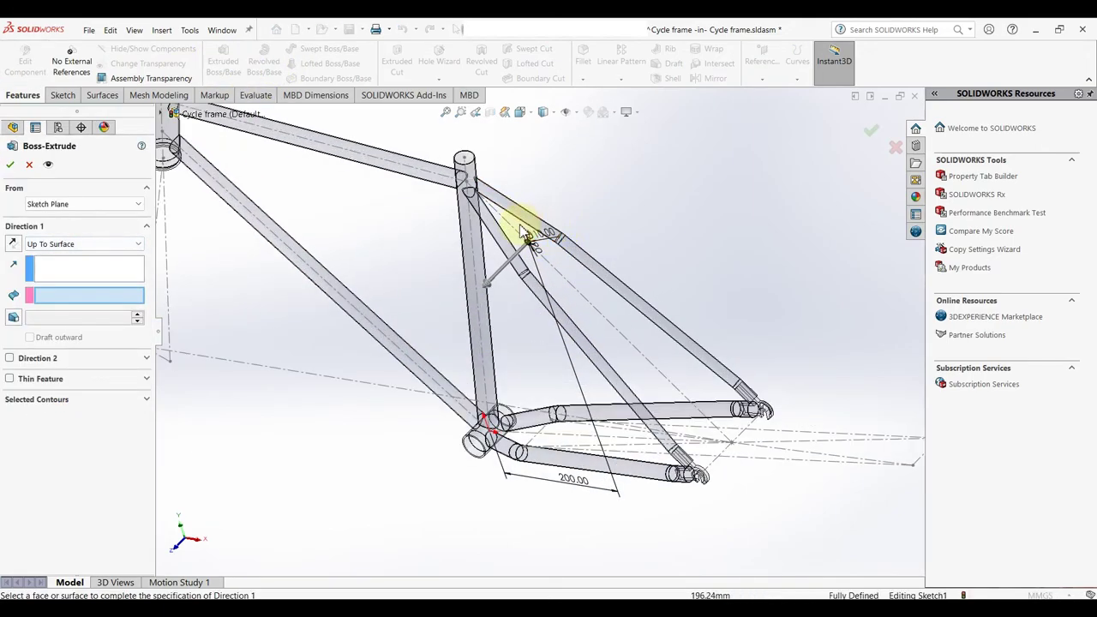
scroll(519, 292, down, 3)
click(511, 322)
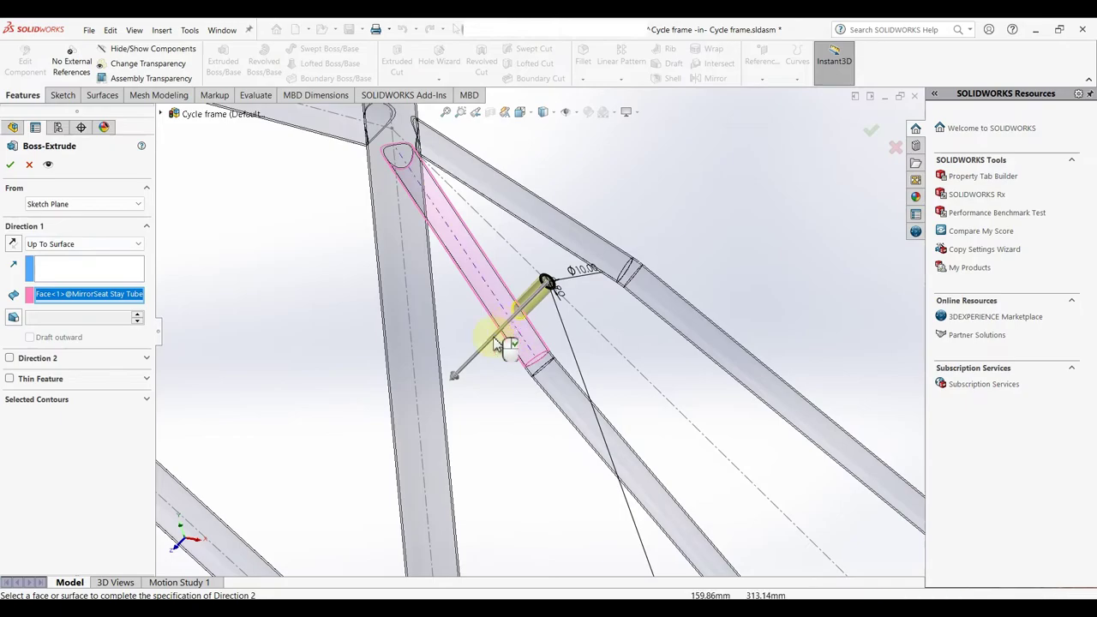
click(10, 358)
click(96, 377)
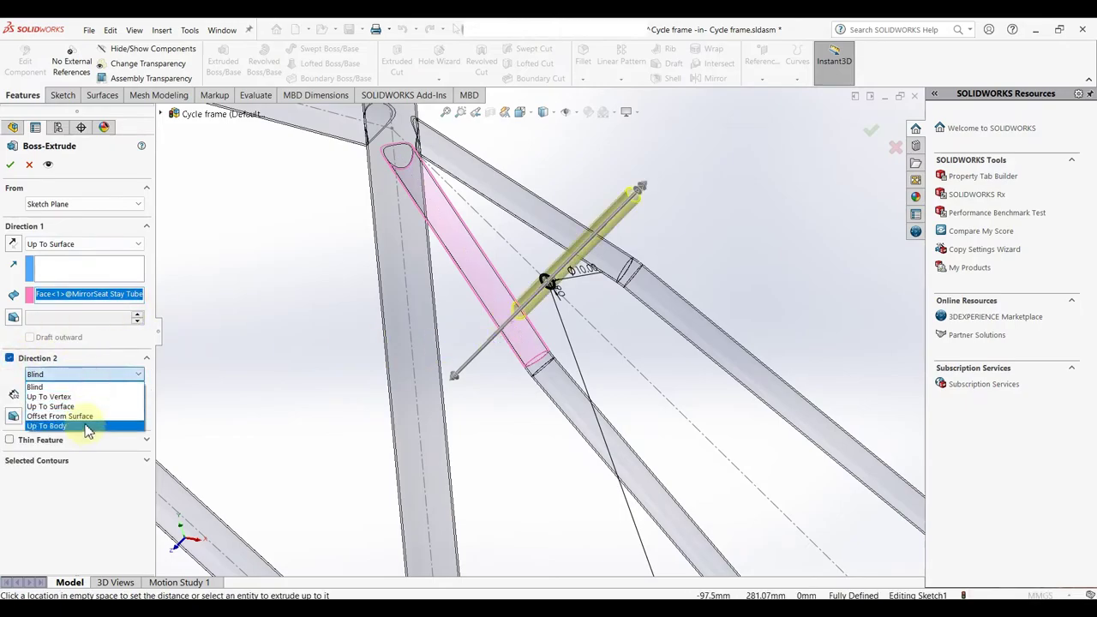
click(77, 409)
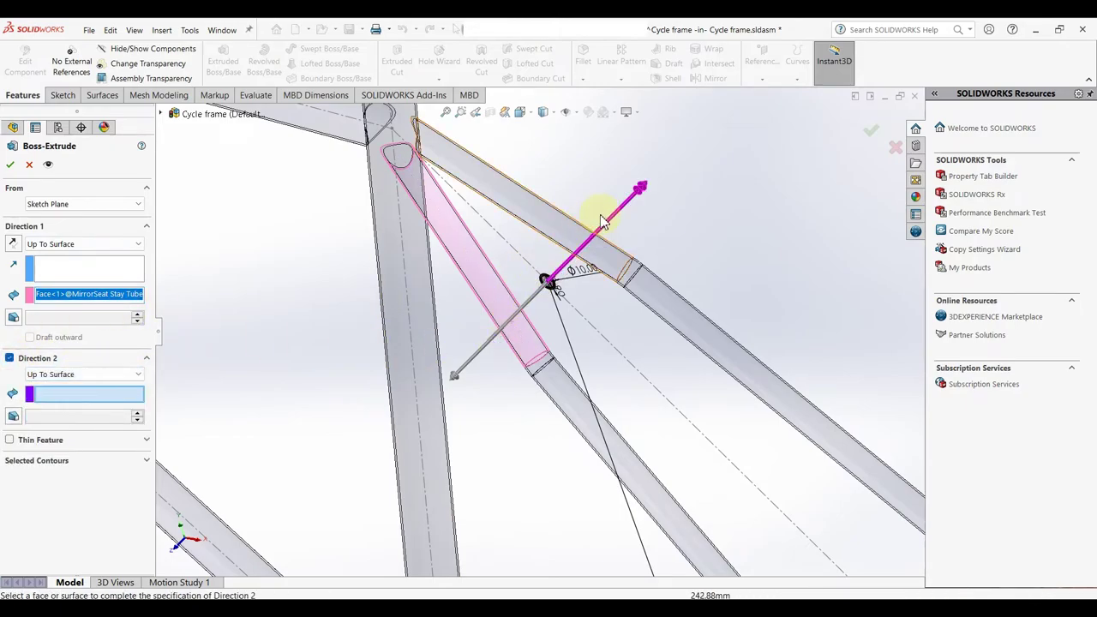
click(556, 240)
click(8, 167)
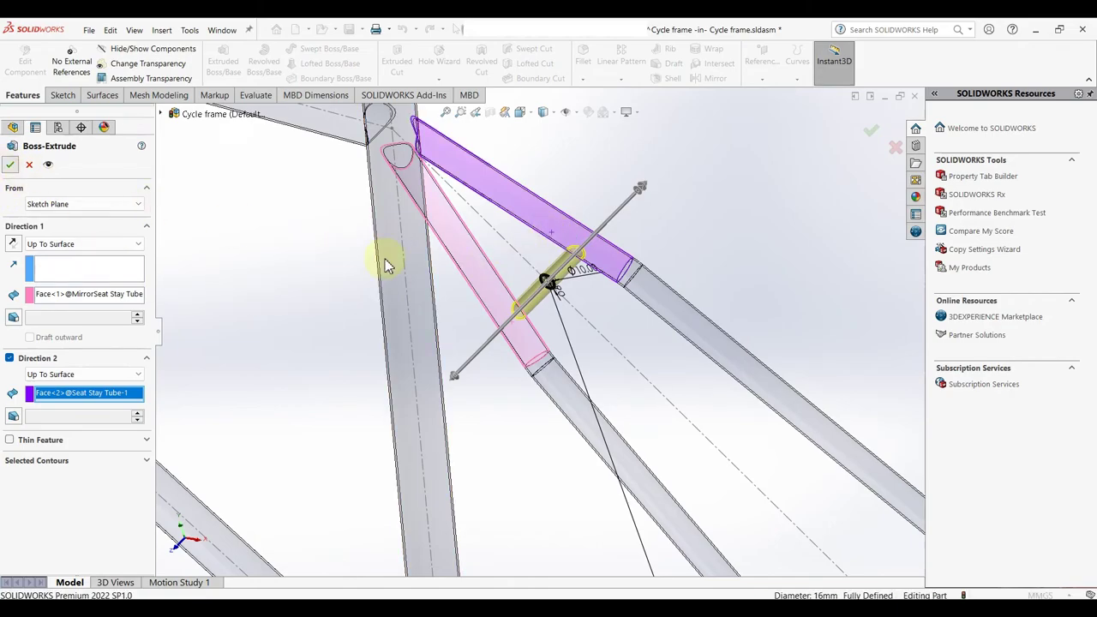
scroll(735, 236, up, 2)
scroll(735, 246, up, 2)
scroll(600, 451, up, 3)
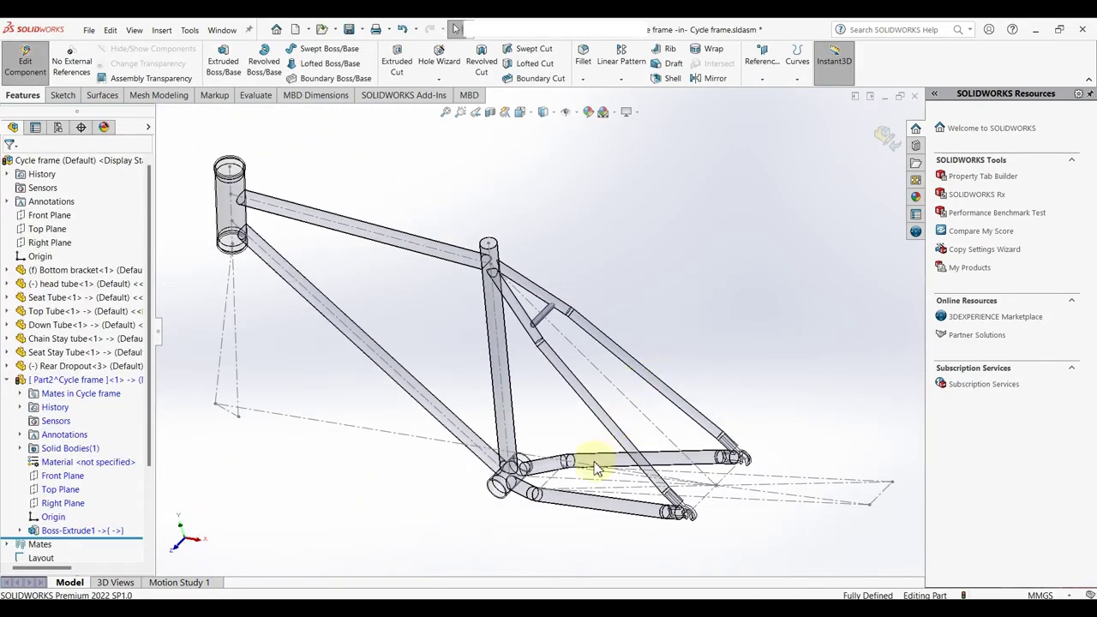
scroll(477, 299, down, 2)
scroll(606, 369, down, 2)
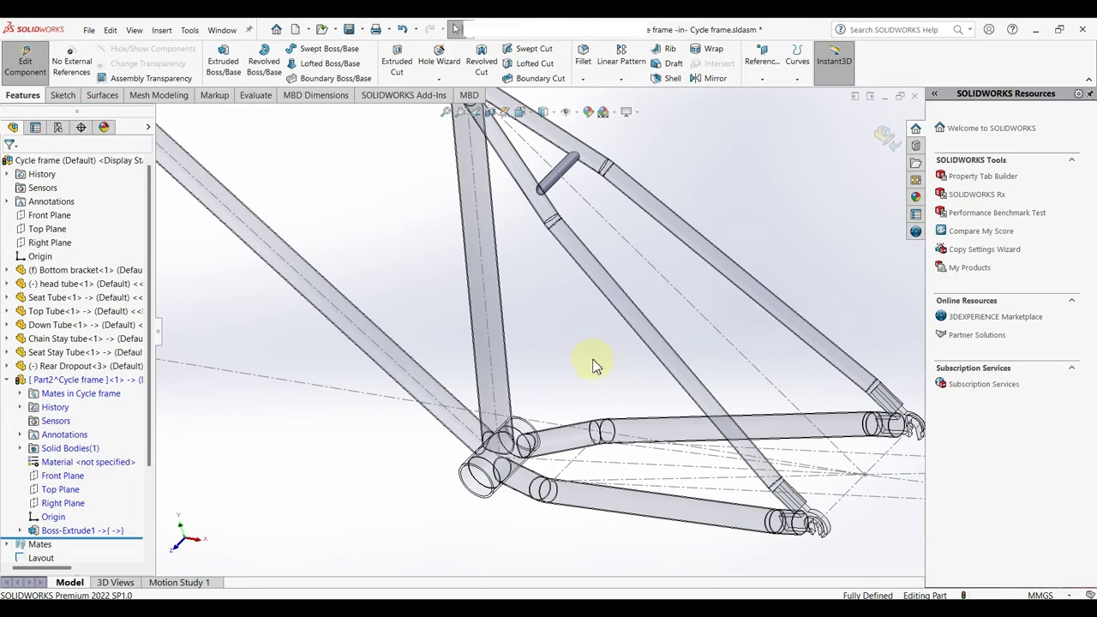
scroll(595, 366, up, 1)
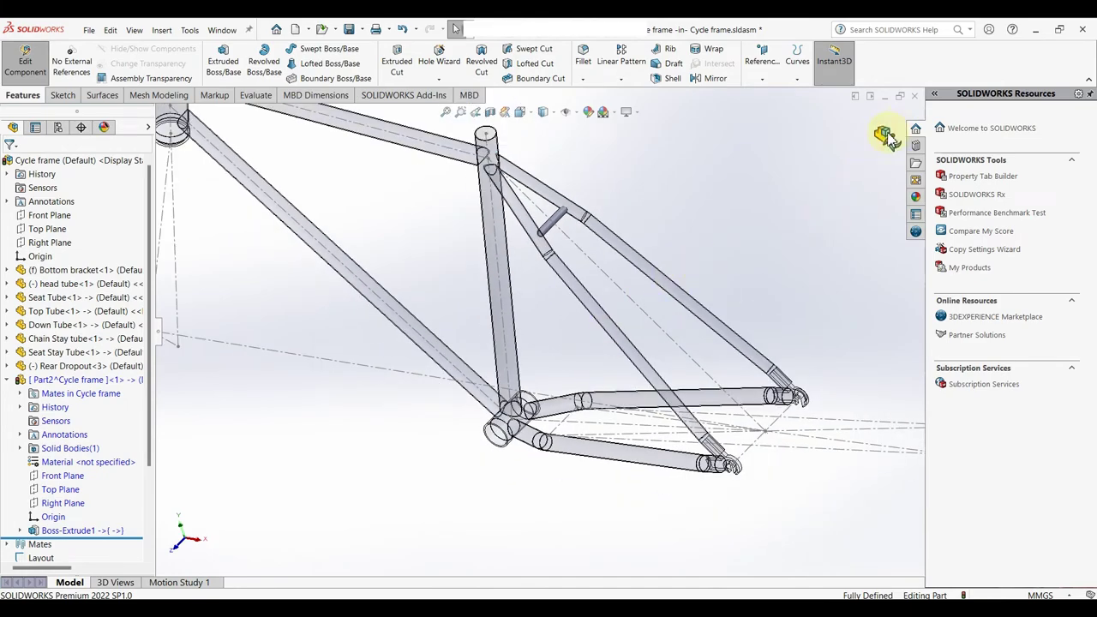
click(53, 482)
- Sketch a circle on the chain stay in the Front Plane and give it an 18 mm diameter
click(67, 455)
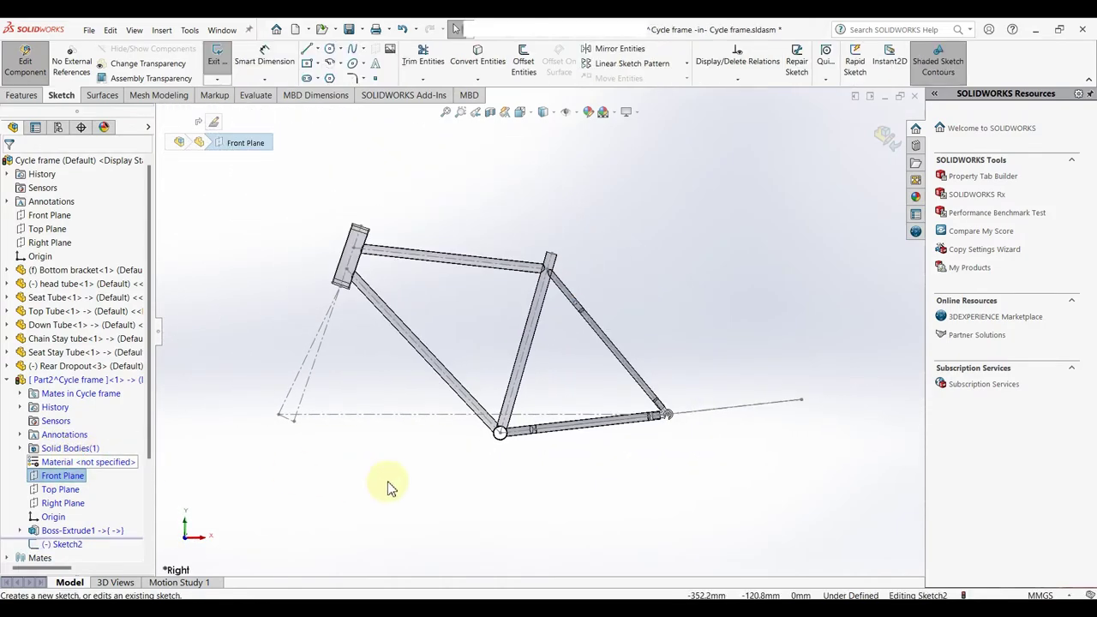
scroll(480, 475, down, 2)
scroll(596, 362, down, 2)
scroll(526, 448, down, 2)
scroll(499, 500, down, 1)
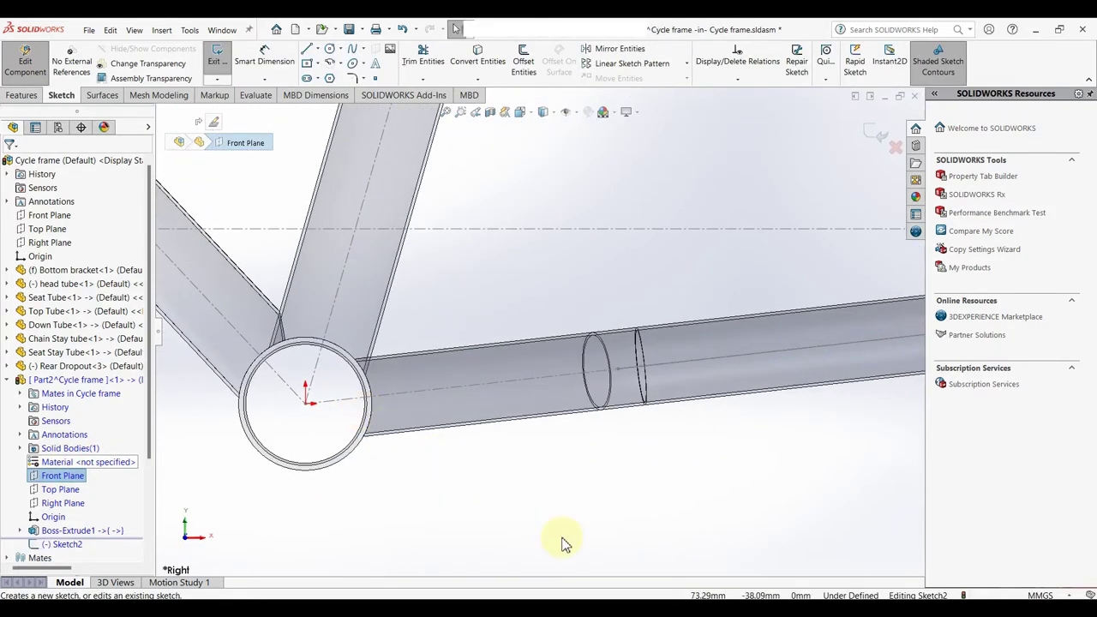
right_drag(564, 542, 594, 544)
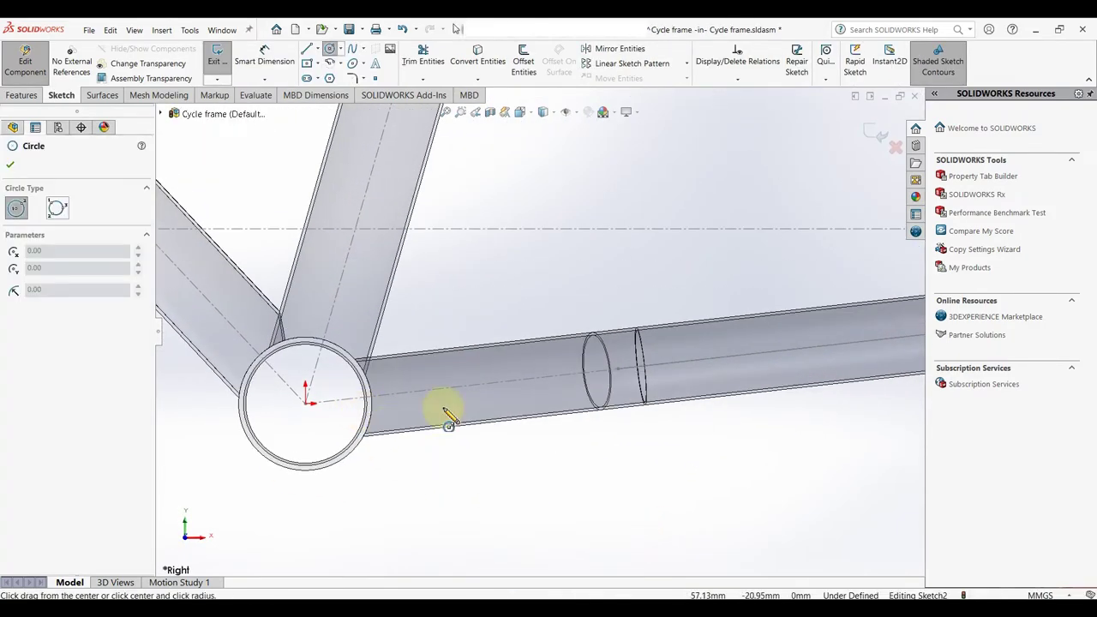
click(482, 383)
click(506, 369)
right_click(506, 369)
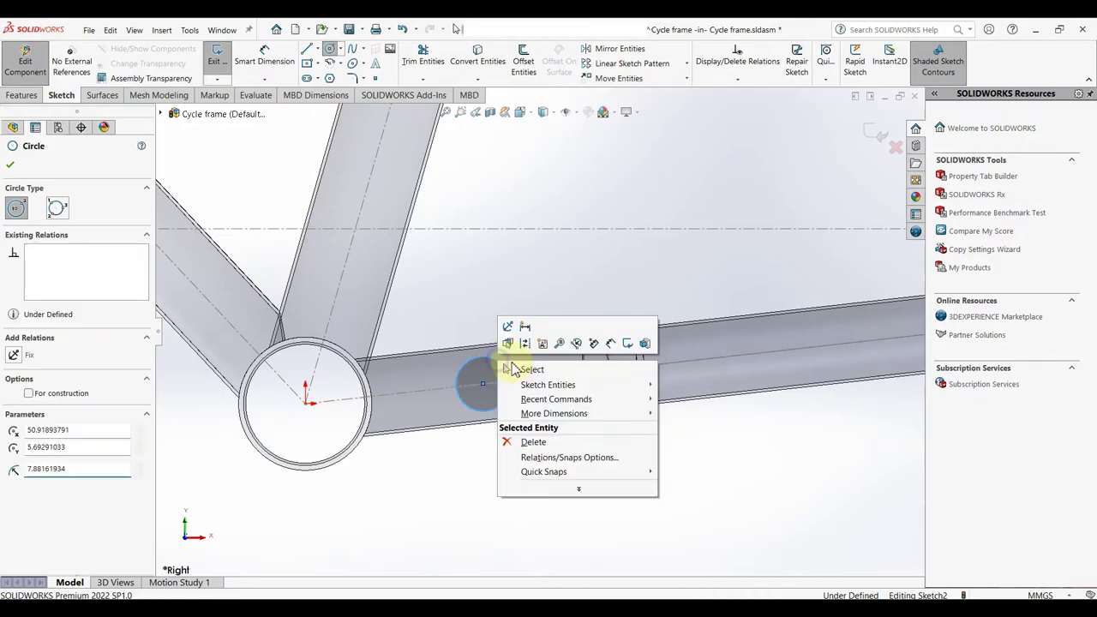
click(537, 345)
right_drag(549, 396, 580, 306)
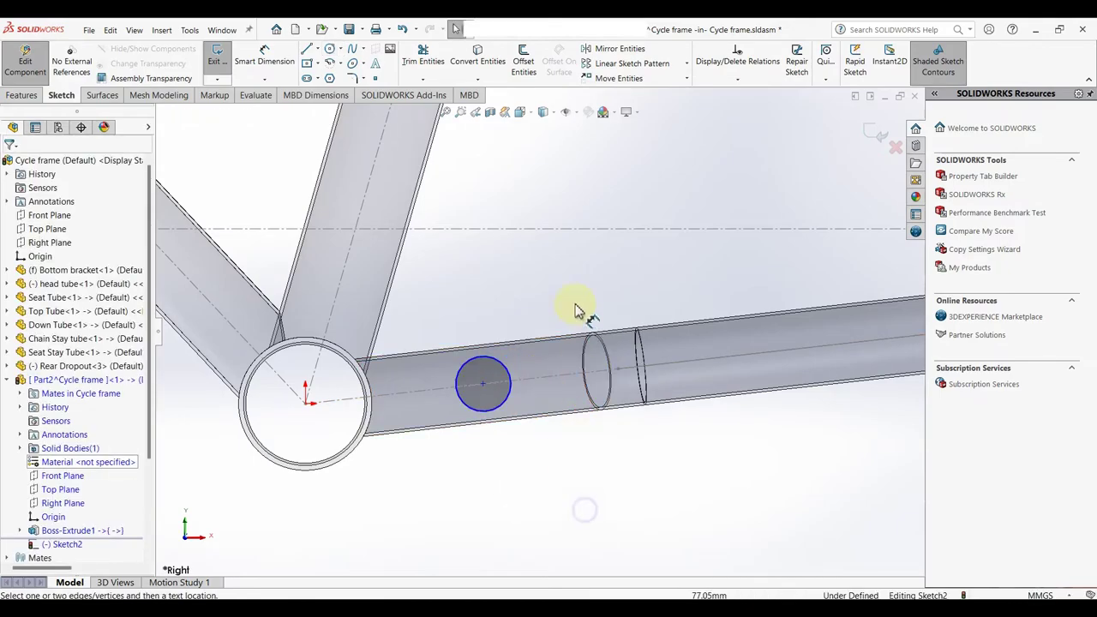
click(504, 361)
click(506, 288)
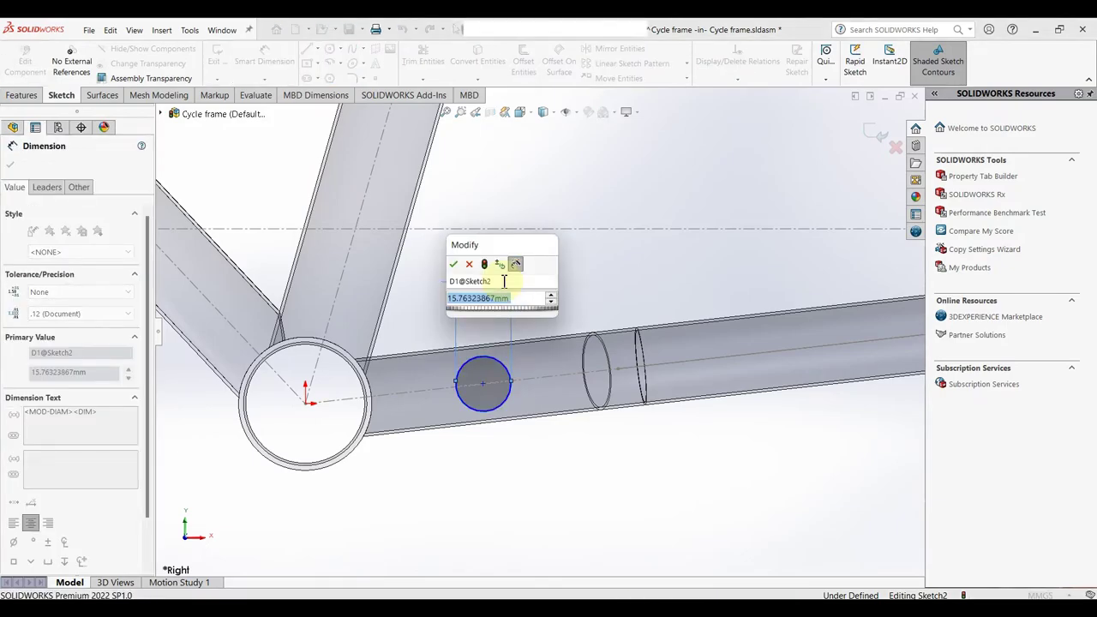
text(1)
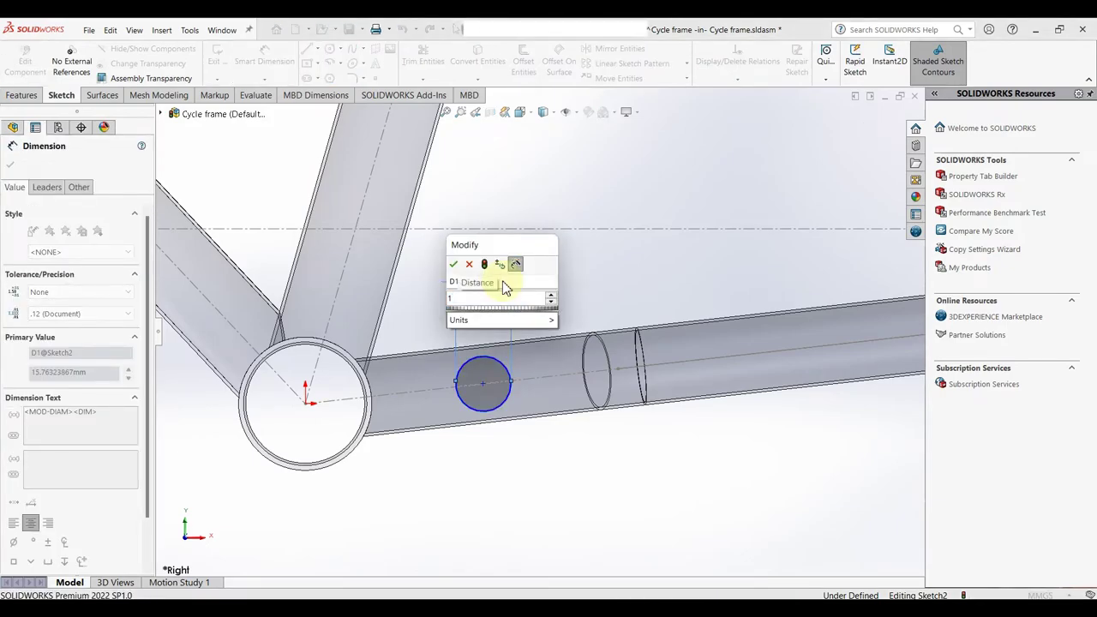
text(8)
key(Return)
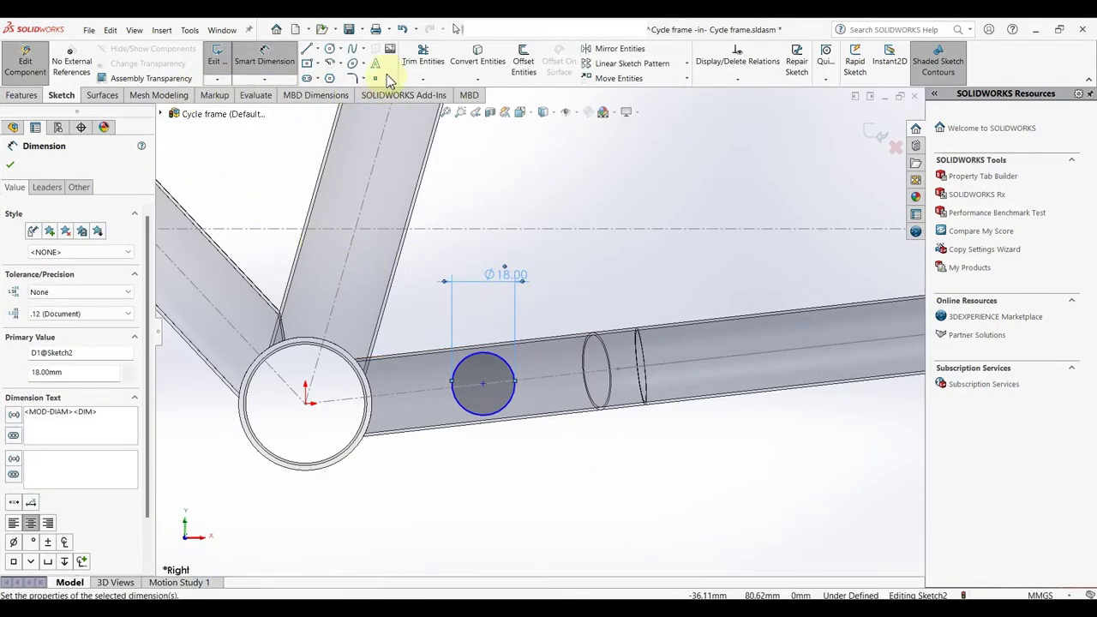
- Apply Offset Entities to the circle and change its Ø18 diameter to 20 mm
click(526, 59)
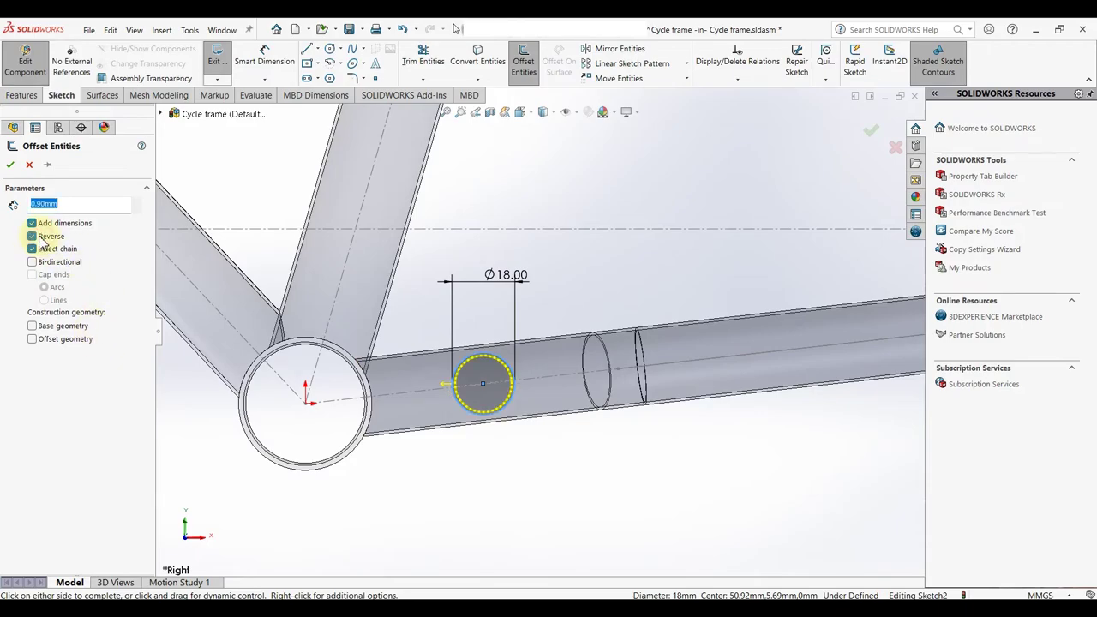
click(11, 165)
key(z)
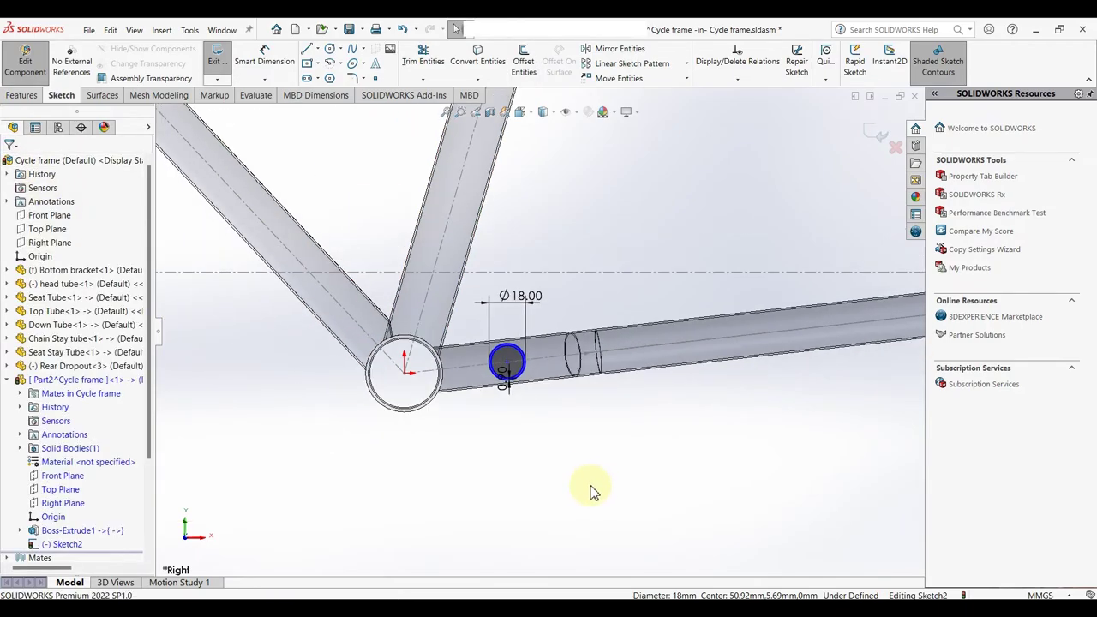
double_click(527, 295)
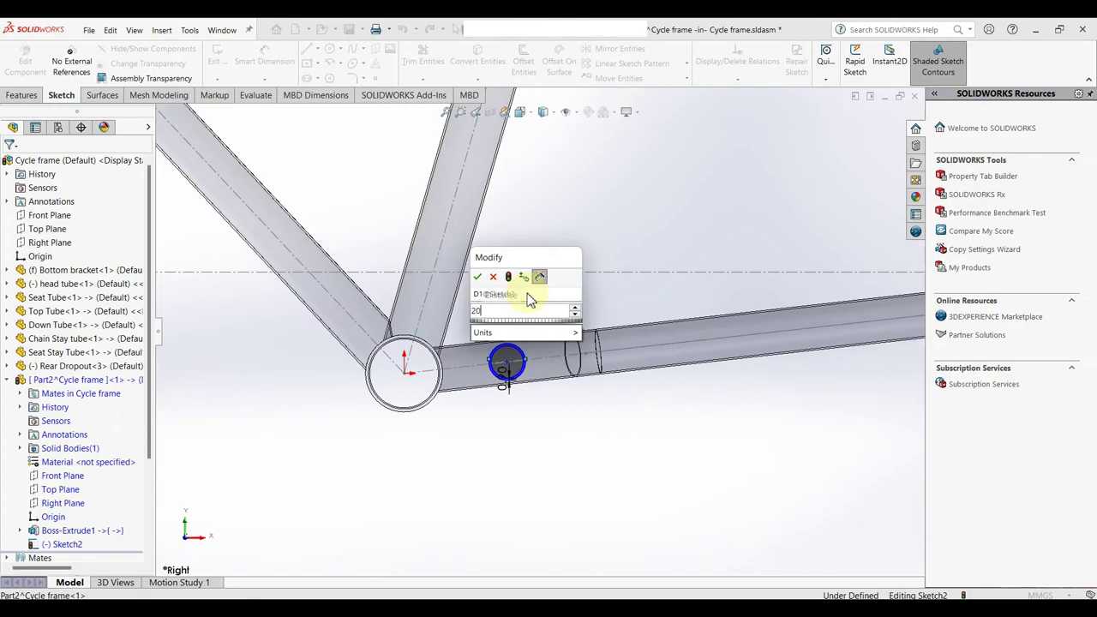
text(20)
key(Return)
- Dimension the circle centre from the bottom bracket centre, settling at 70 mm after trying 50 and 80
scroll(506, 369, down, 3)
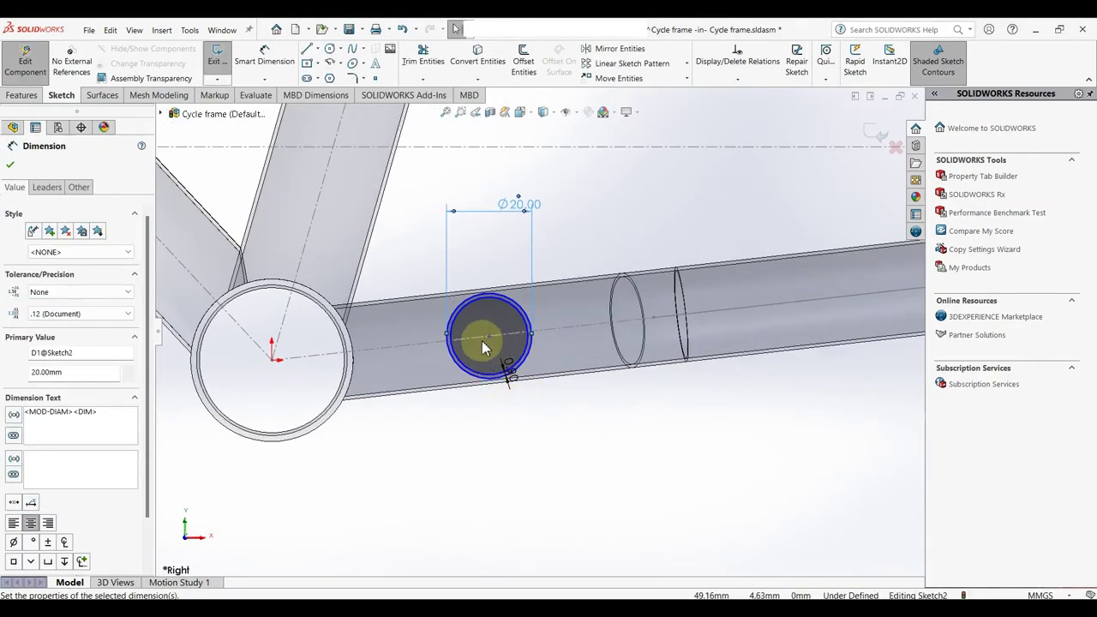
scroll(486, 344, down, 3)
scroll(588, 403, down, 2)
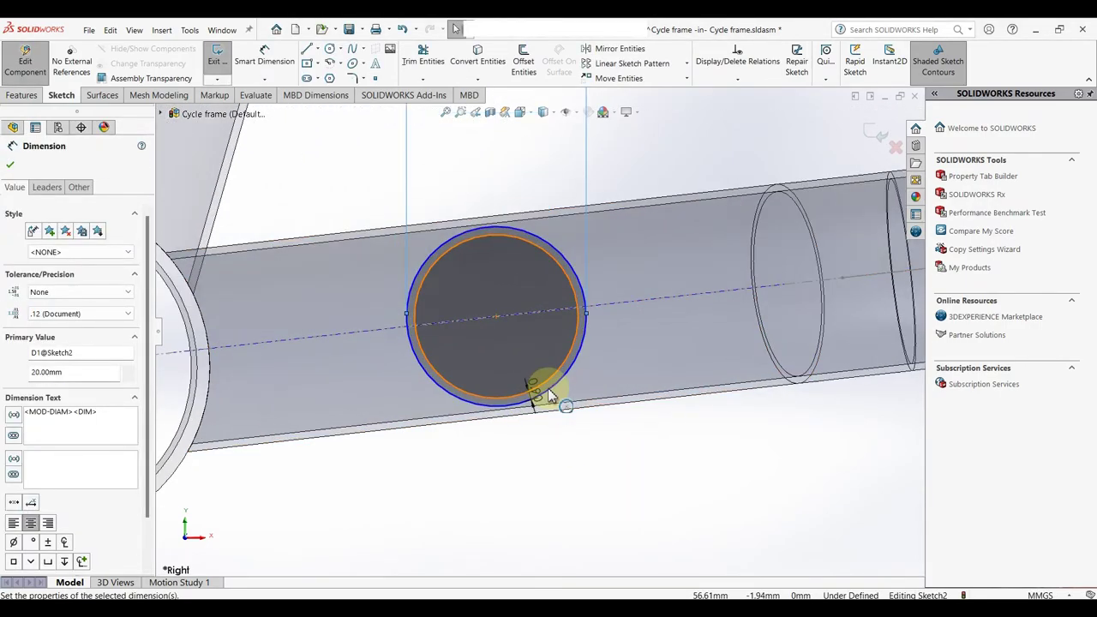
scroll(545, 392, down, 1)
scroll(576, 470, up, 5)
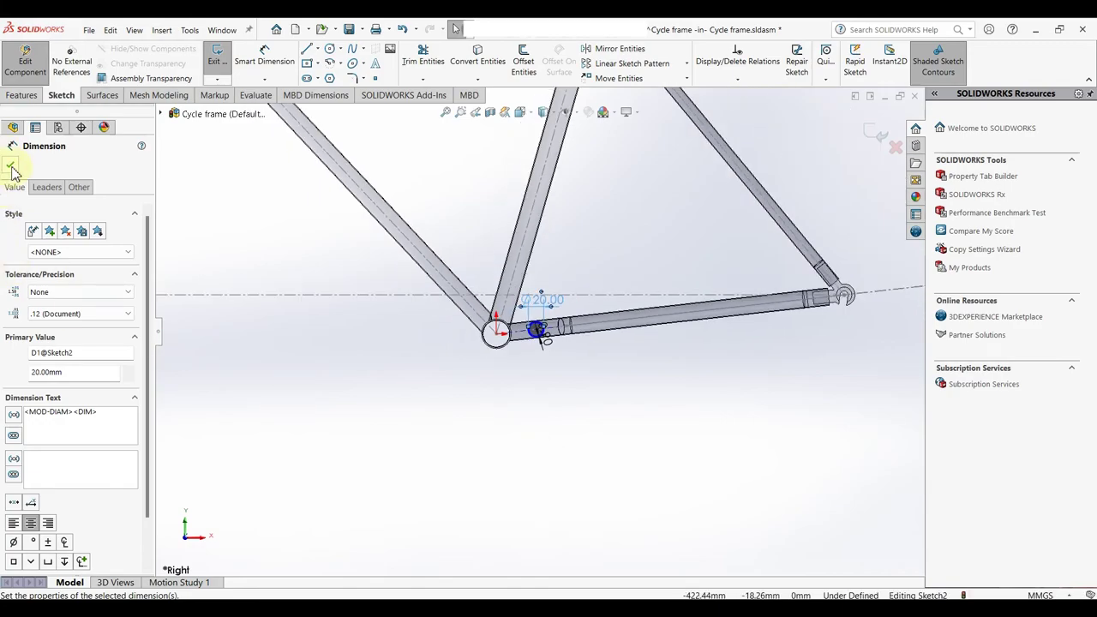
scroll(495, 306, down, 2)
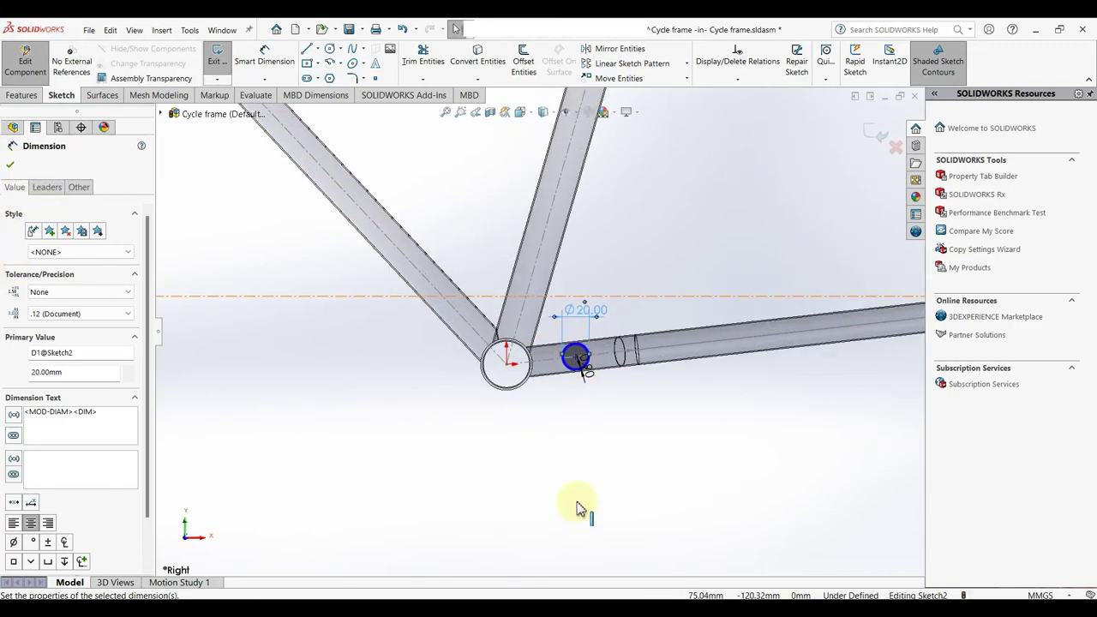
click(586, 535)
scroll(549, 343, down, 3)
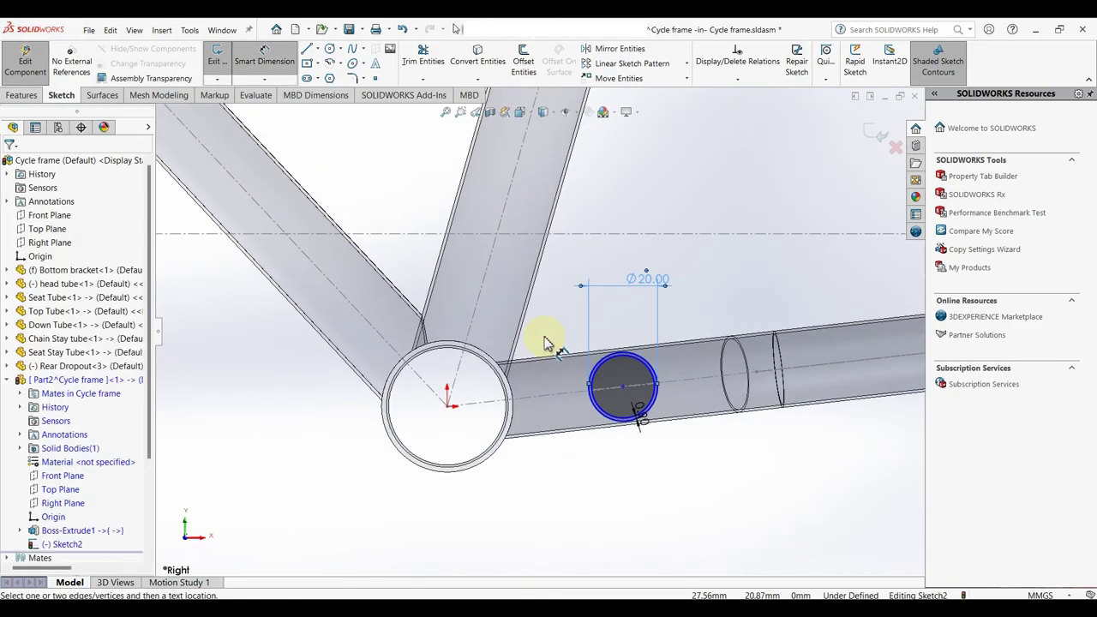
click(447, 404)
click(622, 387)
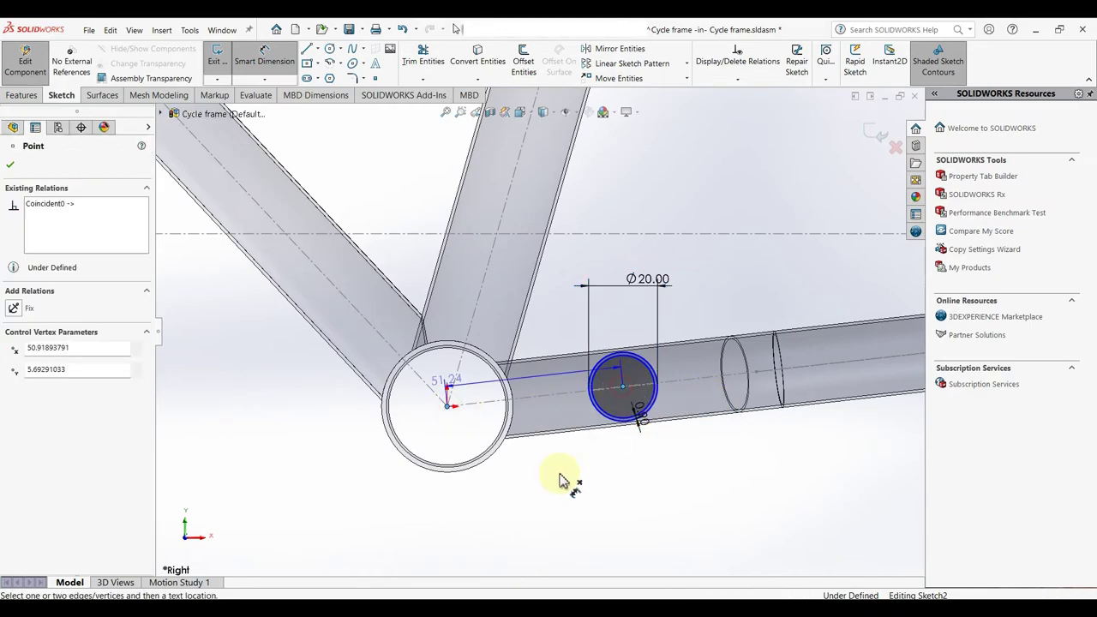
click(553, 495)
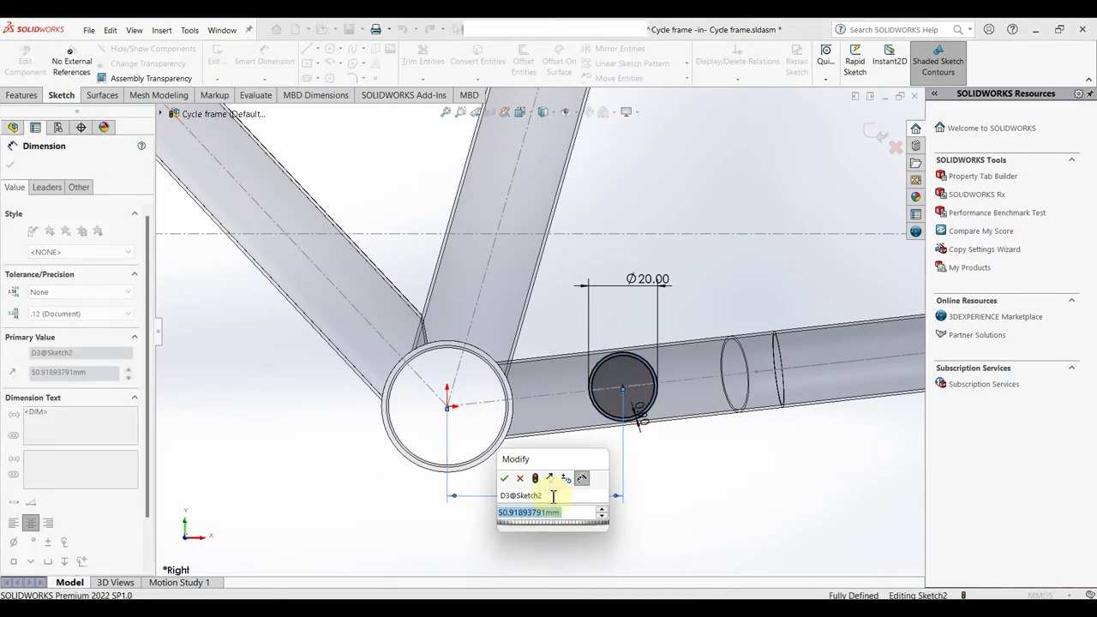
text(50)
key(Return)
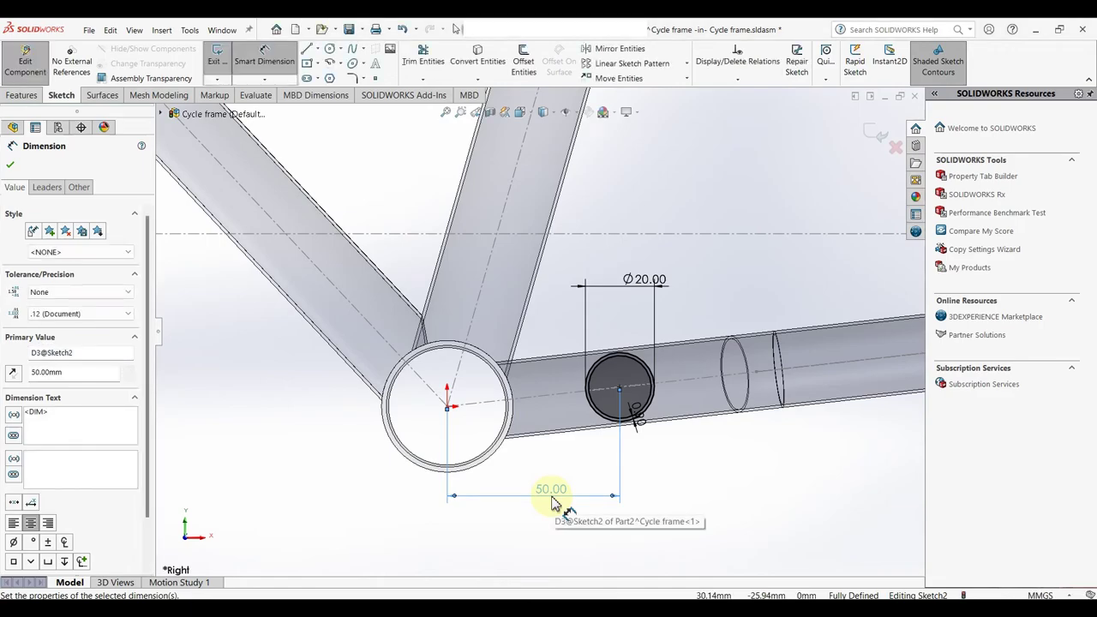
double_click(553, 495)
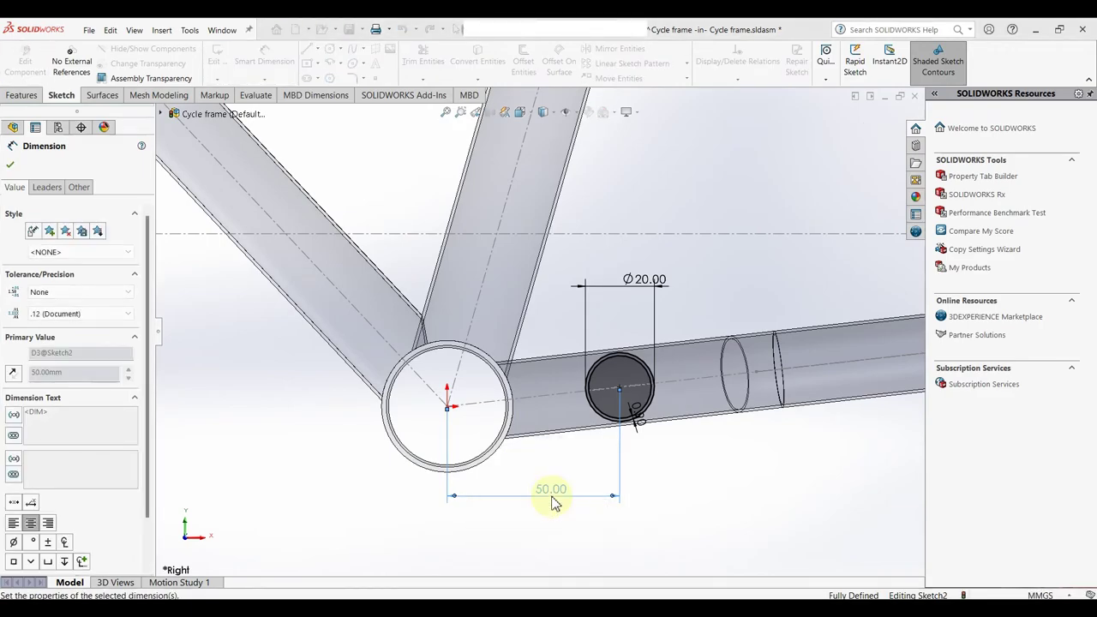
text(80)
key(Return)
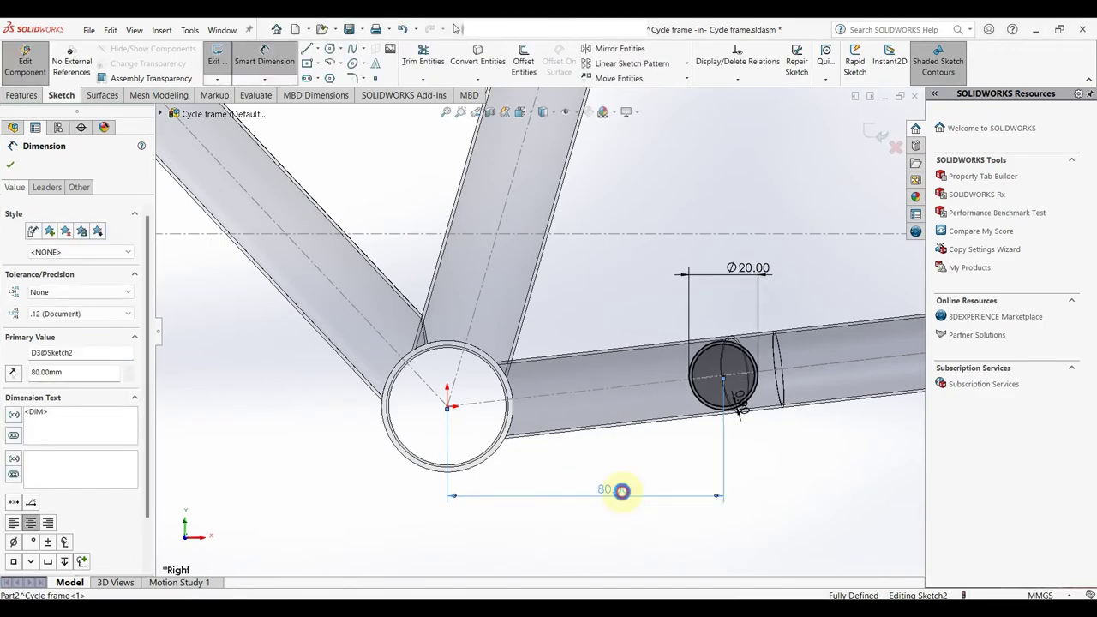
double_click(624, 493)
text(70)
key(Return)
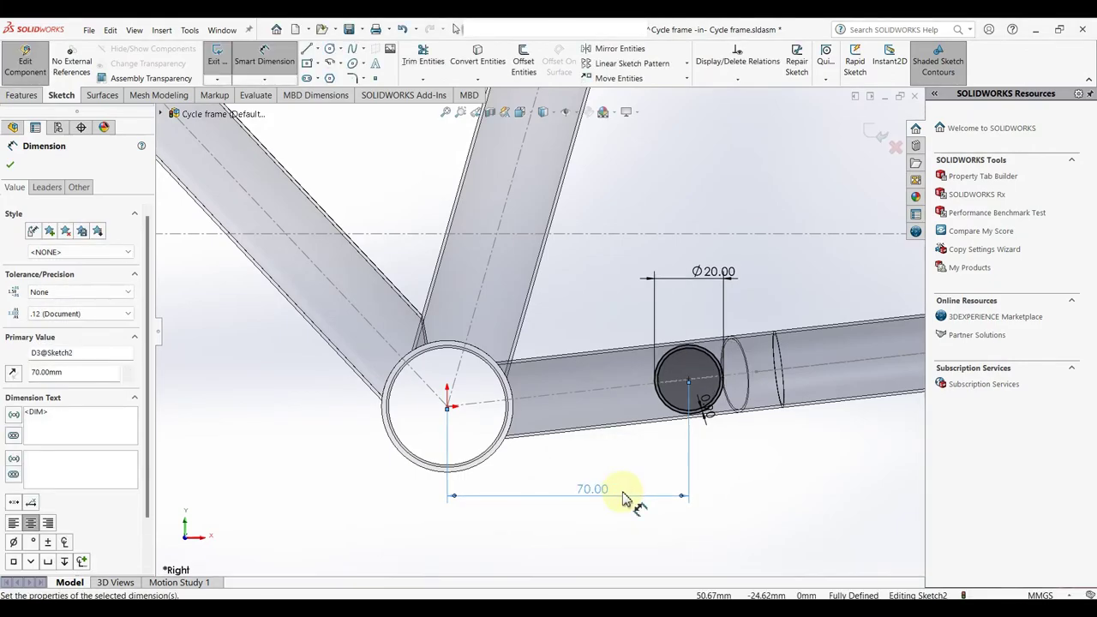
scroll(682, 433, up, 5)
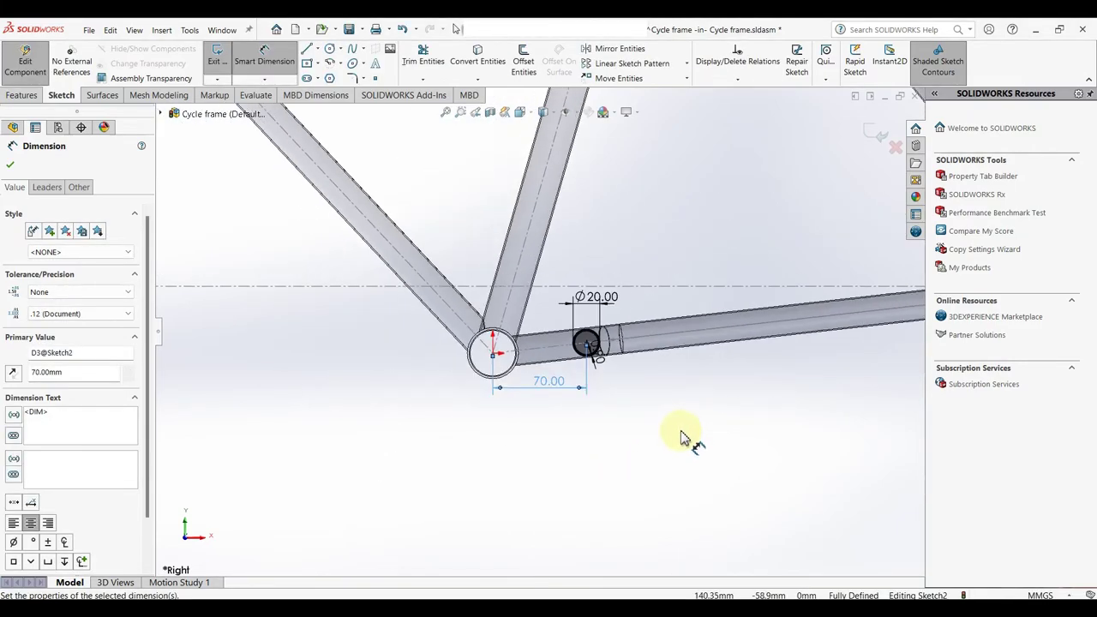
- Extrude Sketch2's circle Up To Surface both ways, ending at each chain stay tube face
click(10, 167)
click(34, 96)
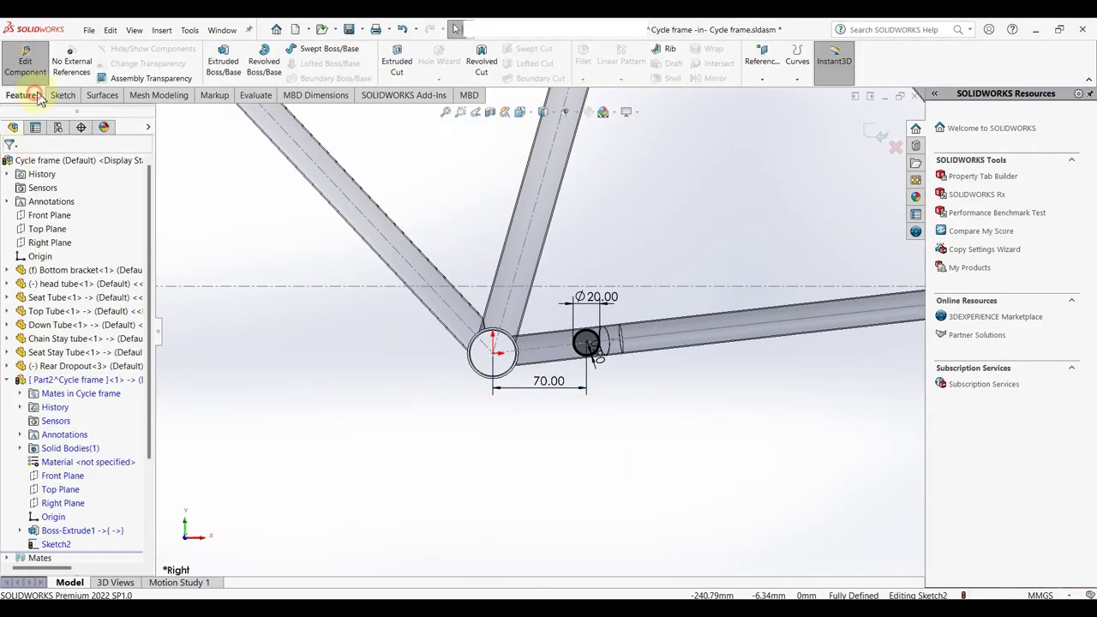
click(223, 62)
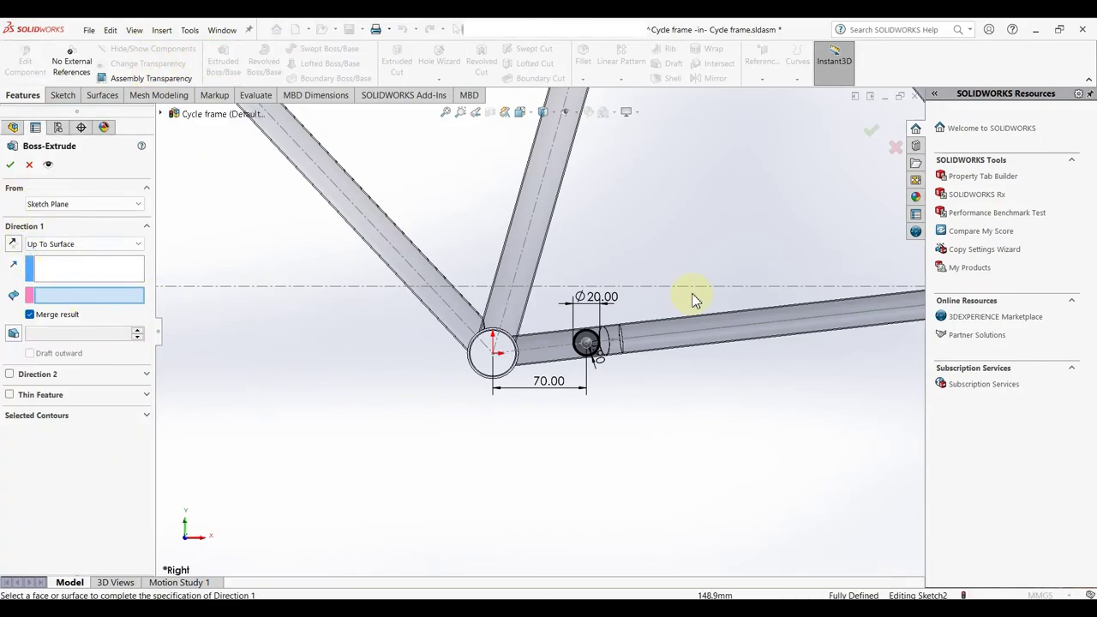
mouse_move(694, 300)
middle_down()
mouse_move(632, 392)
mouse_move(625, 286)
middle_up()
click(627, 285)
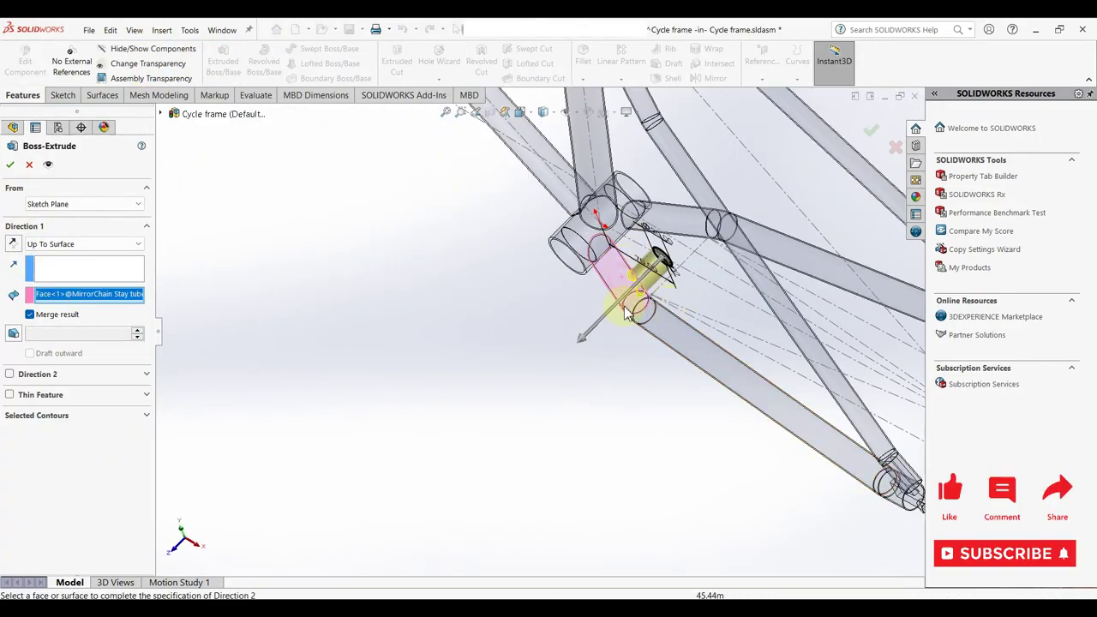
click(9, 374)
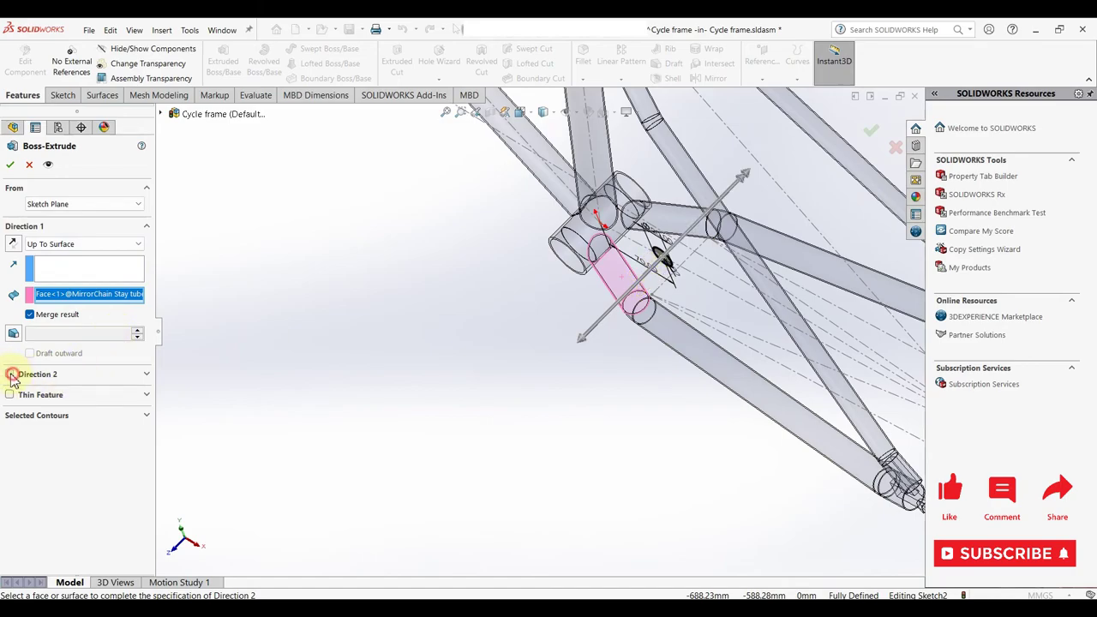
click(86, 391)
click(84, 433)
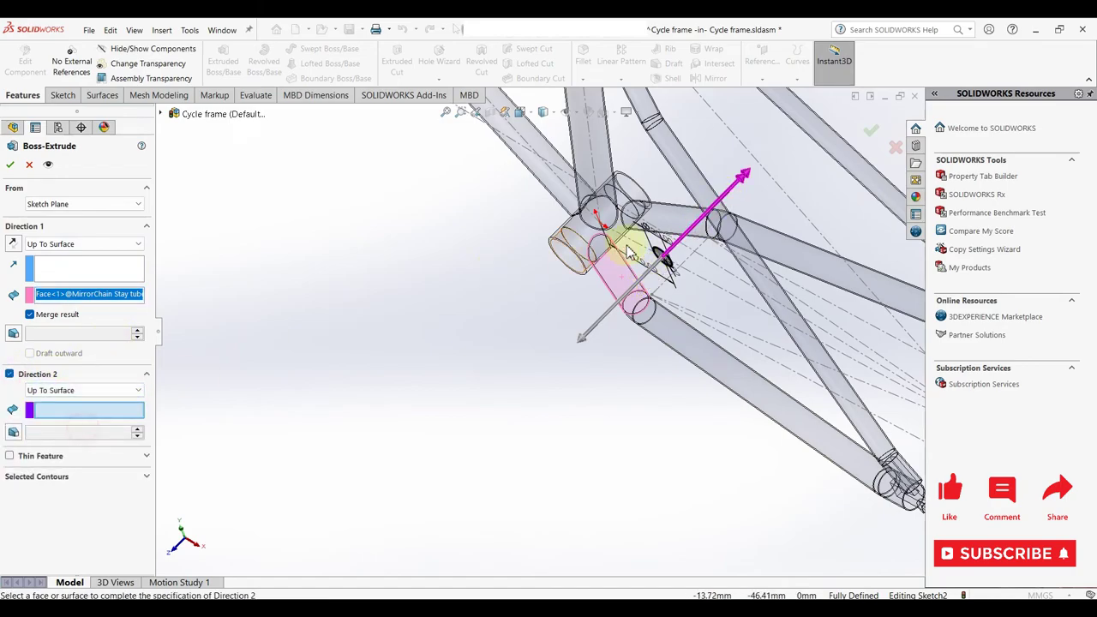
click(669, 218)
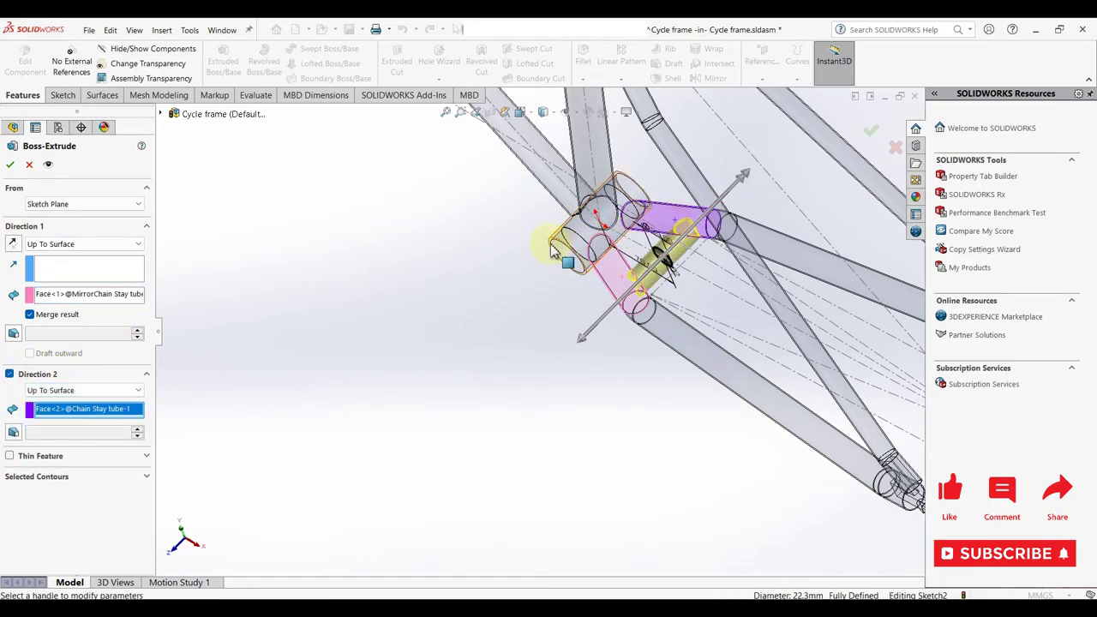
click(9, 167)
middle_drag(423, 252, 677, 299)
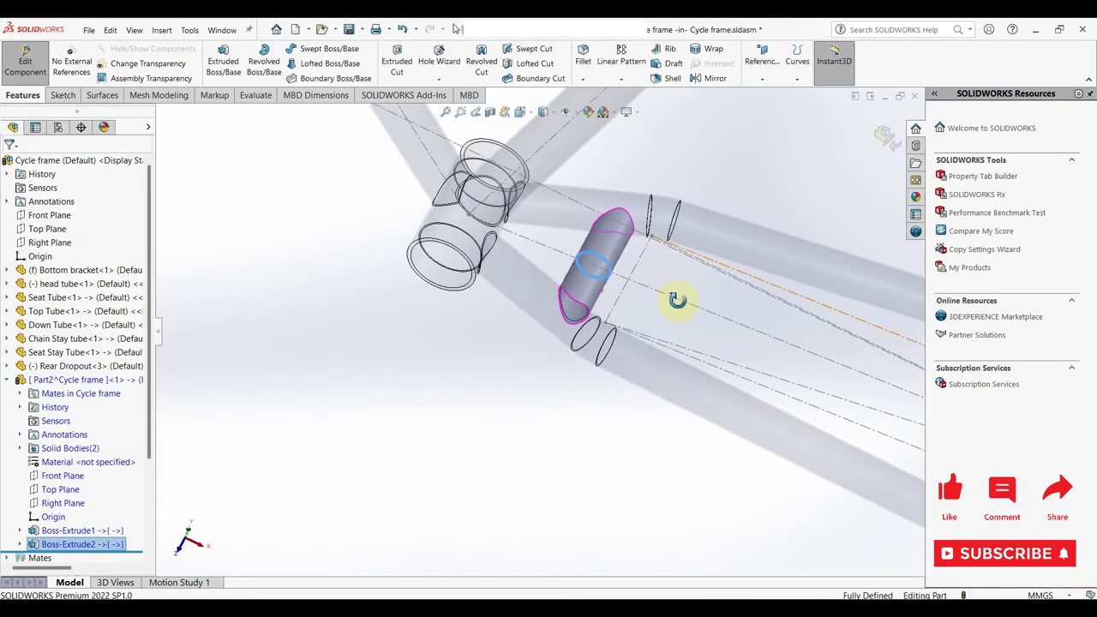
- Exit Part2 editing back to the Cycle frame assembly and hide the sketch lines
scroll(675, 304, up, 2)
scroll(667, 318, up, 1)
scroll(661, 323, up, 2)
scroll(653, 316, up, 1)
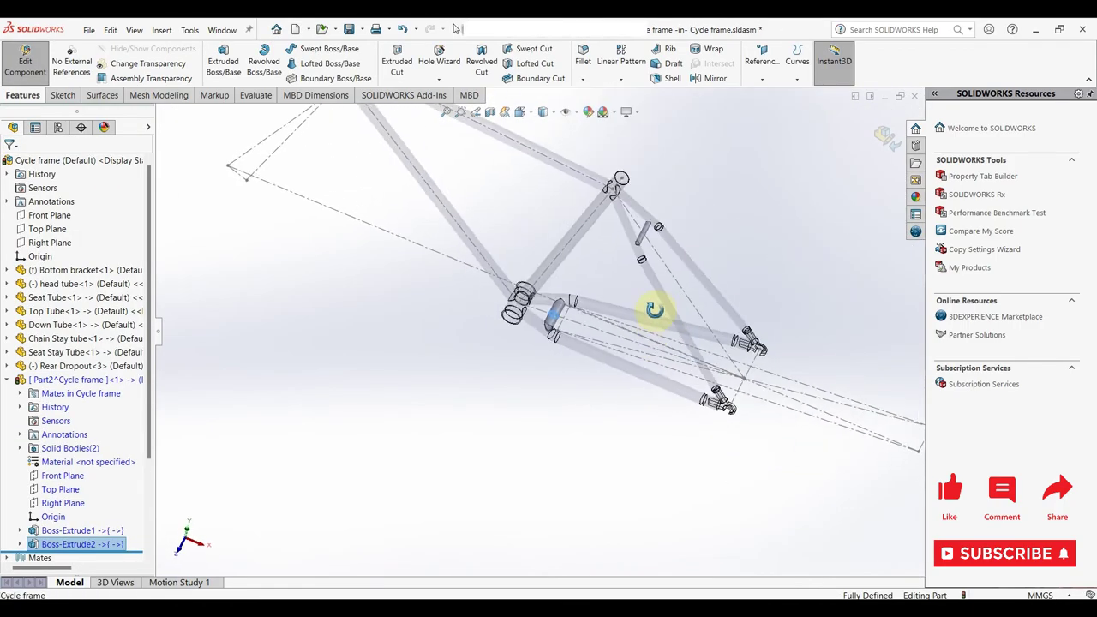
mouse_move(654, 309)
middle_down()
mouse_move(681, 326)
mouse_move(669, 323)
middle_up()
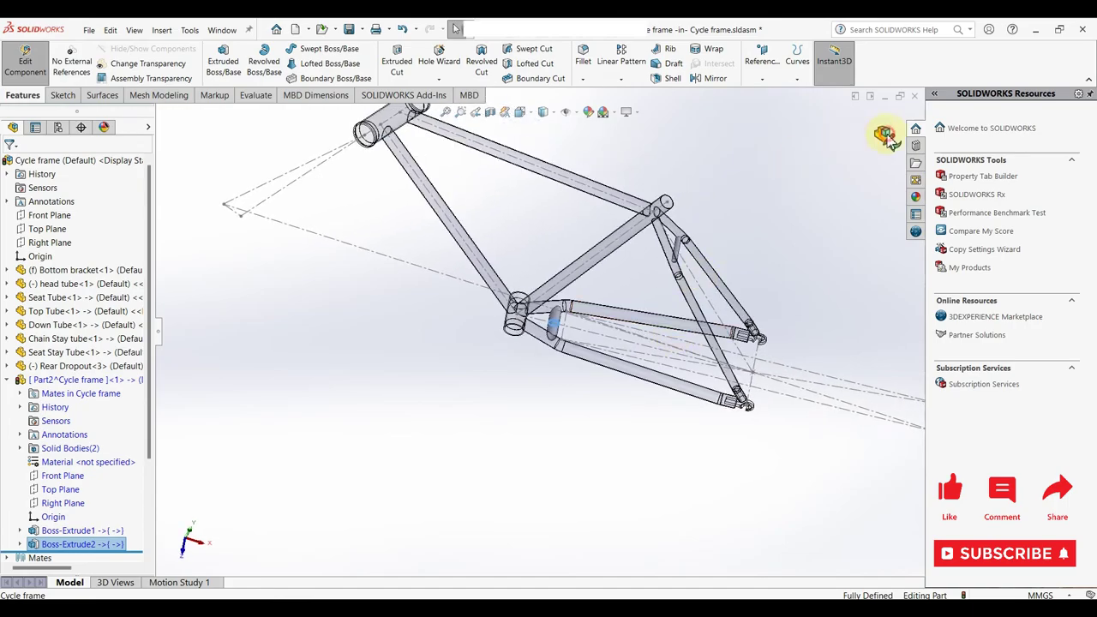
click(887, 137)
mouse_move(701, 277)
middle_down()
mouse_move(472, 288)
mouse_move(606, 318)
mouse_move(502, 340)
mouse_move(576, 275)
mouse_move(542, 143)
middle_up()
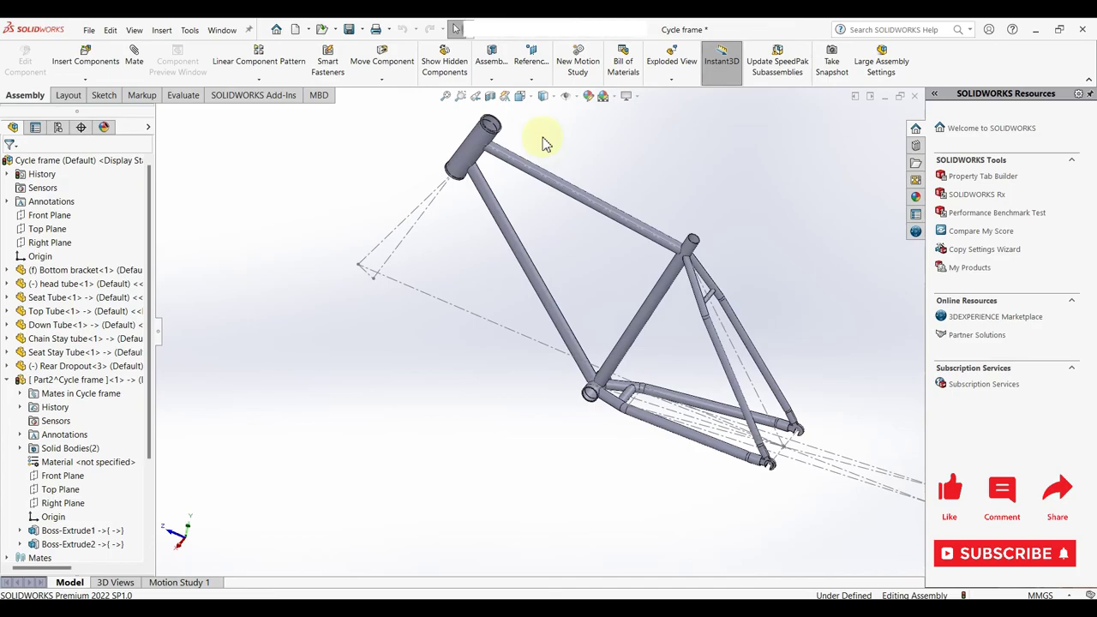
click(566, 96)
mouse_move(559, 220)
middle_down()
mouse_move(586, 192)
mouse_move(566, 274)
mouse_move(577, 343)
mouse_move(561, 274)
mouse_move(549, 274)
mouse_move(605, 274)
mouse_move(597, 303)
mouse_move(583, 282)
mouse_move(563, 326)
mouse_move(526, 346)
mouse_move(551, 350)
mouse_move(729, 257)
middle_up()
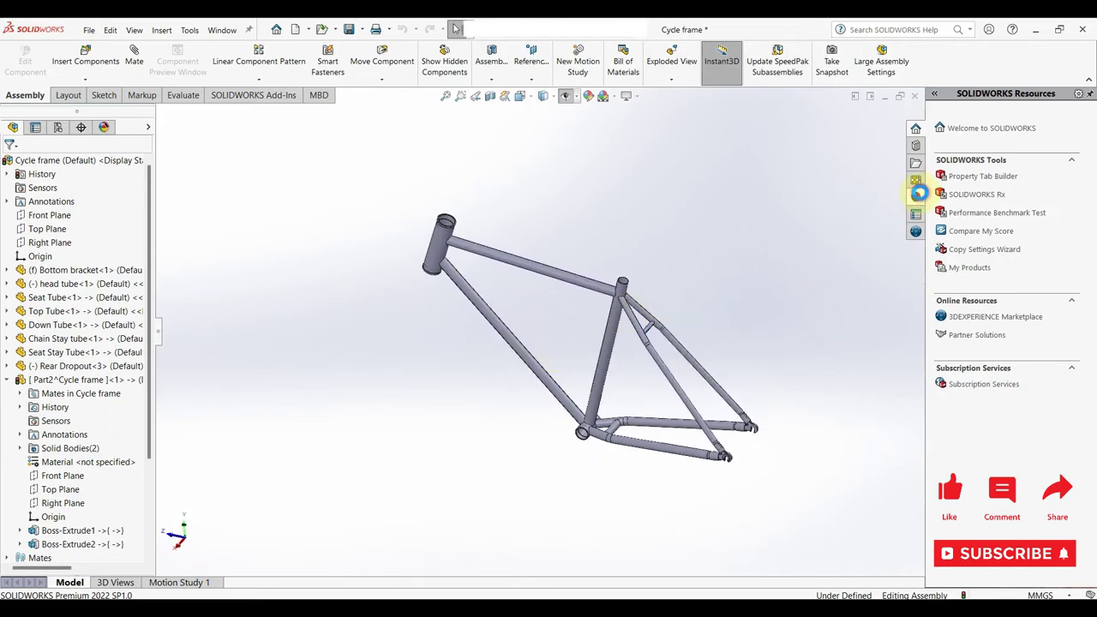
- Apply the matte steel appearance from Metal > Steel to the cycle frame
click(916, 197)
click(937, 131)
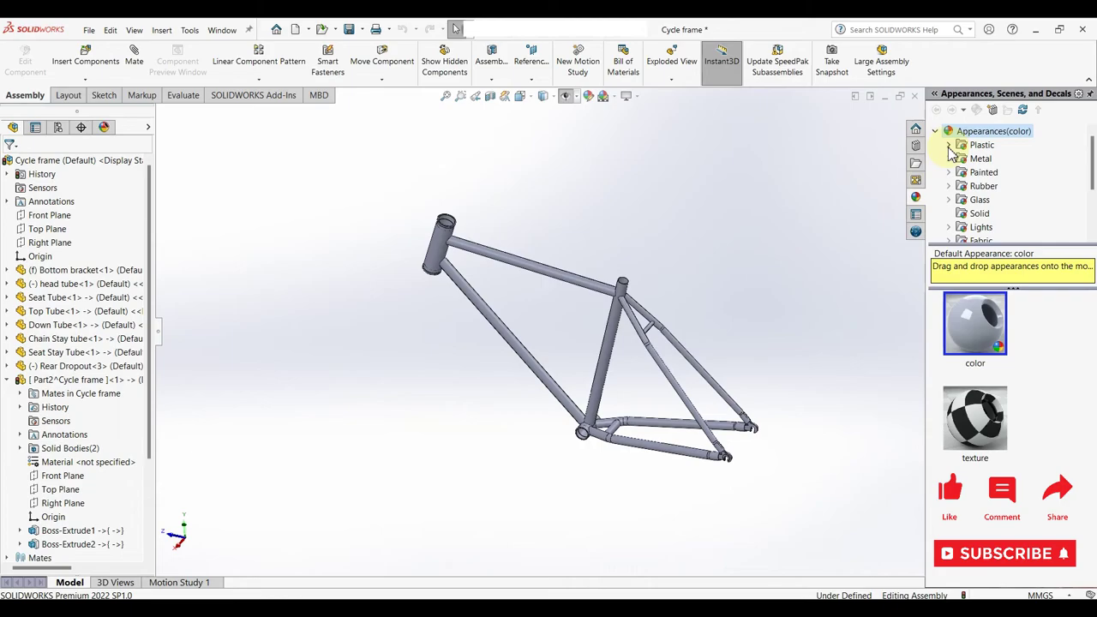
click(952, 159)
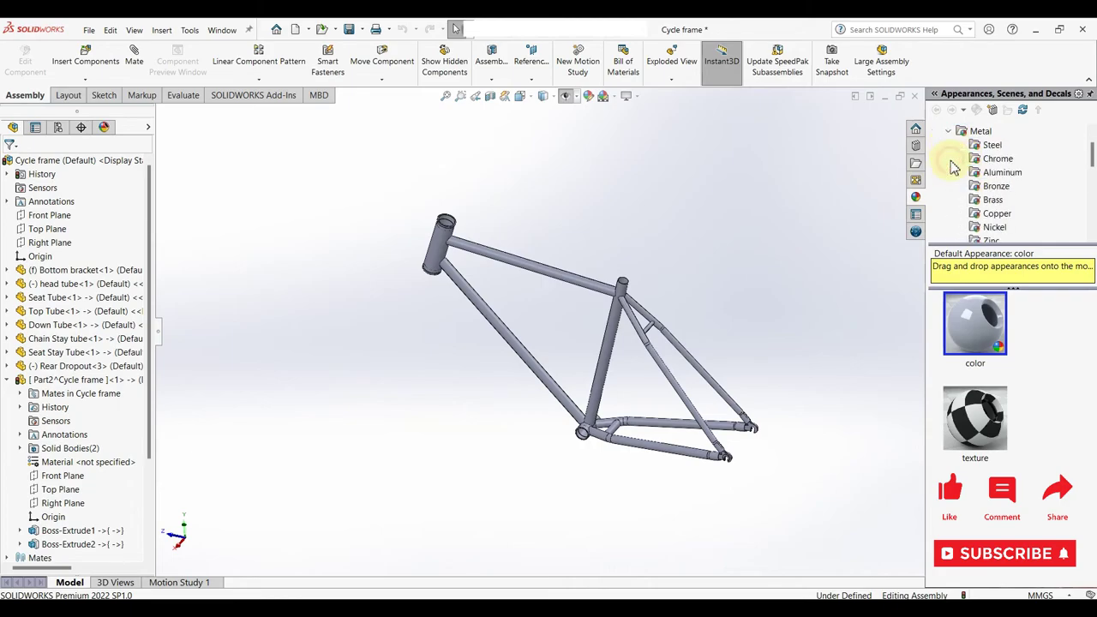
click(992, 145)
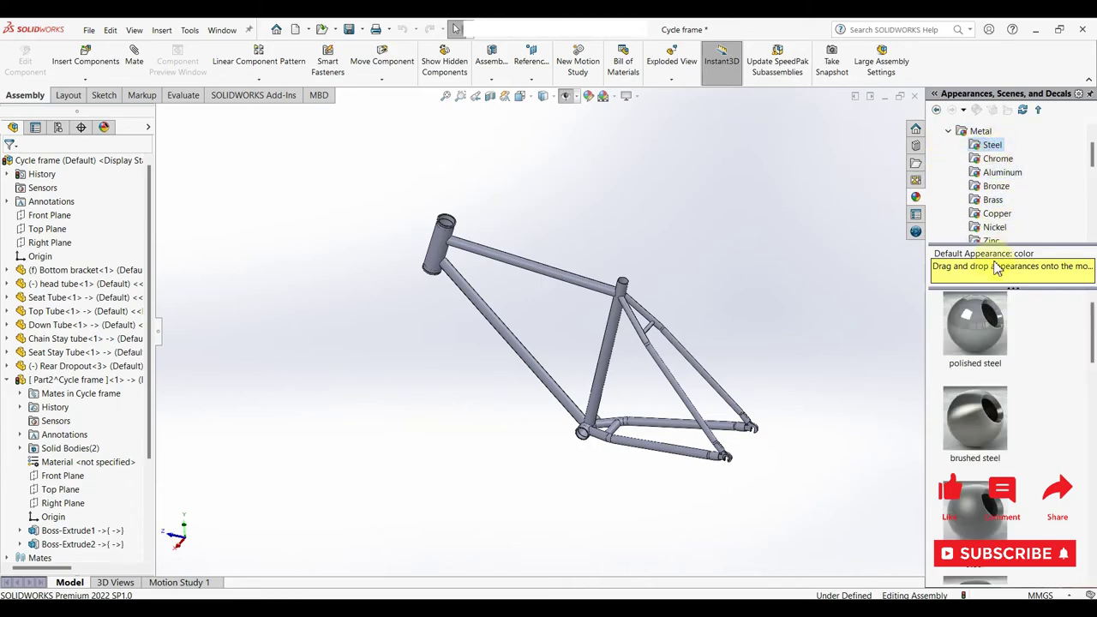
scroll(977, 386, down, 3)
scroll(977, 390, down, 3)
scroll(984, 427, down, 3)
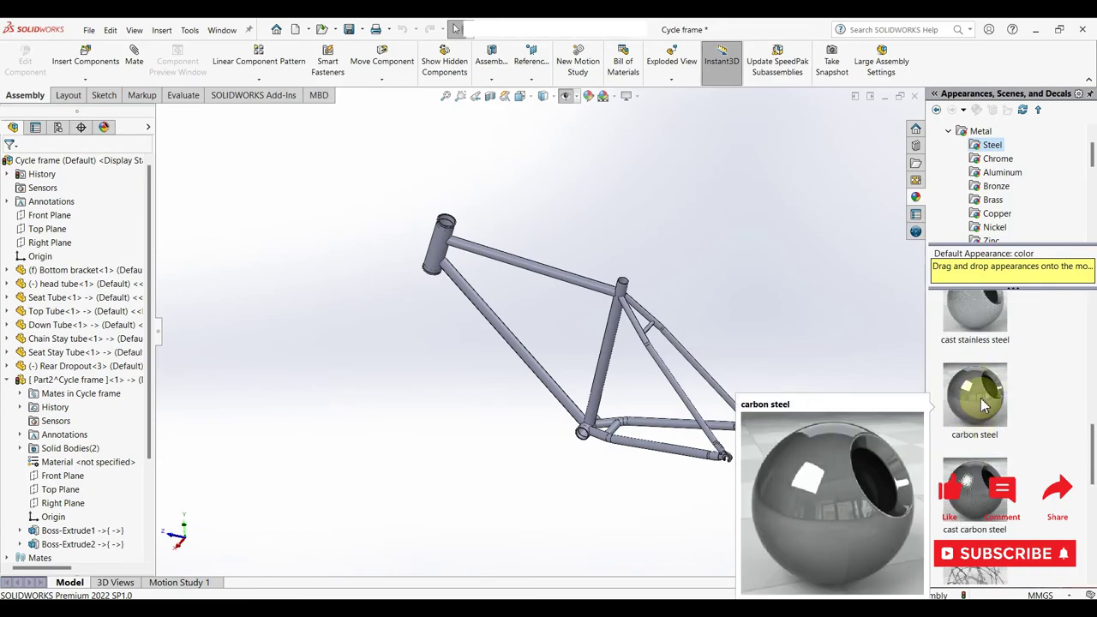
scroll(973, 487, up, 2)
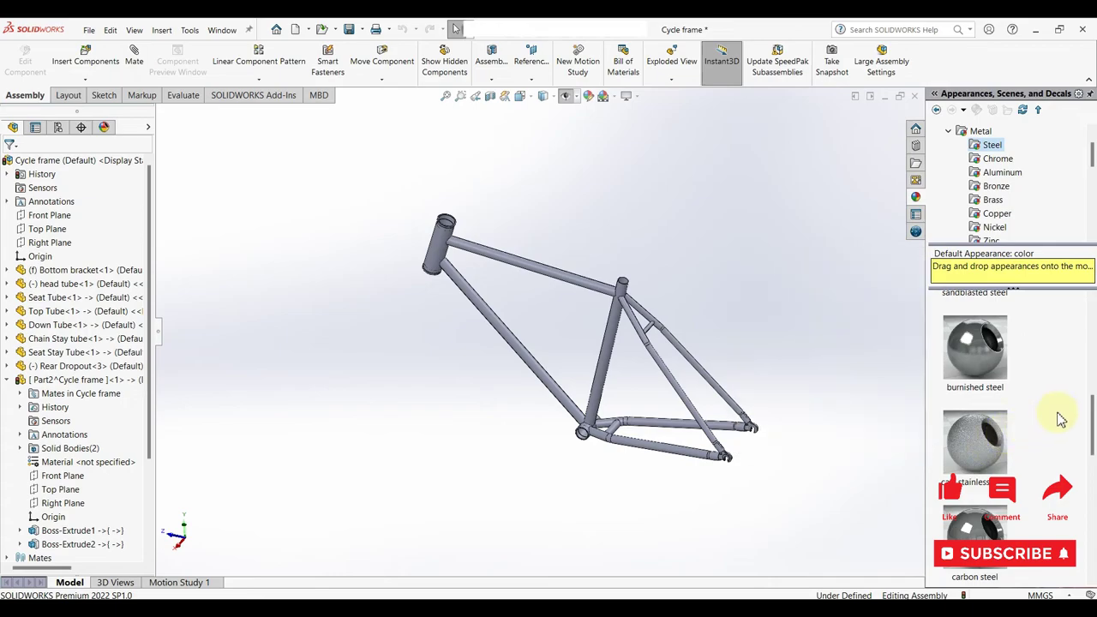
scroll(1059, 420, up, 1)
scroll(1055, 424, up, 2)
click(1005, 447)
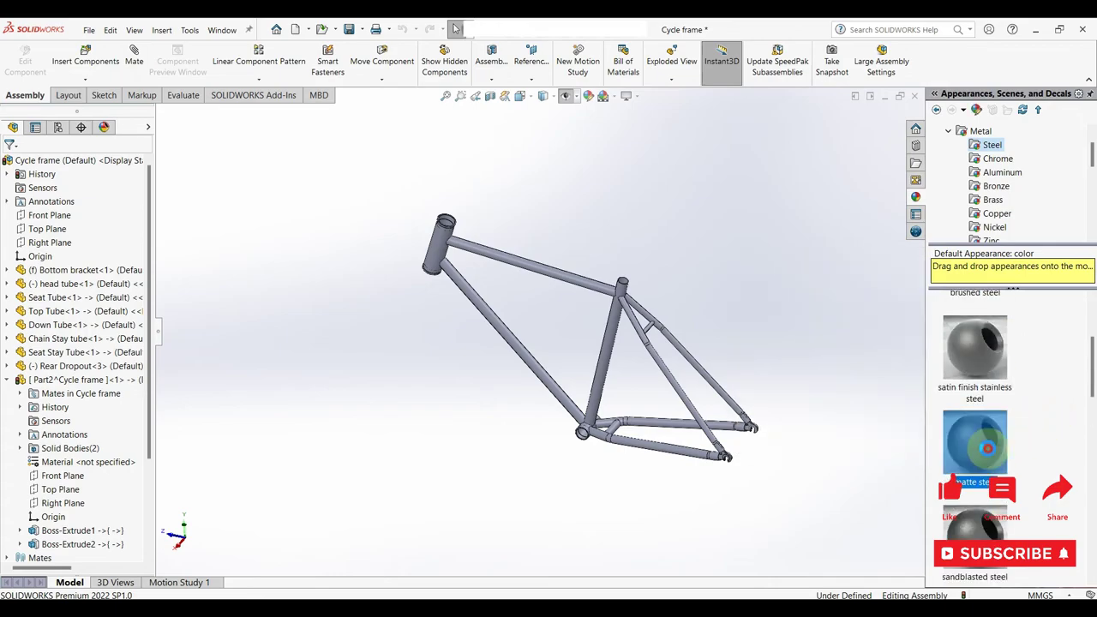
- Try the siena and then the candy apple red car paint on the frame
mouse_move(532, 302)
middle_down()
mouse_move(543, 184)
mouse_move(490, 245)
mouse_move(529, 265)
middle_up()
click(991, 148)
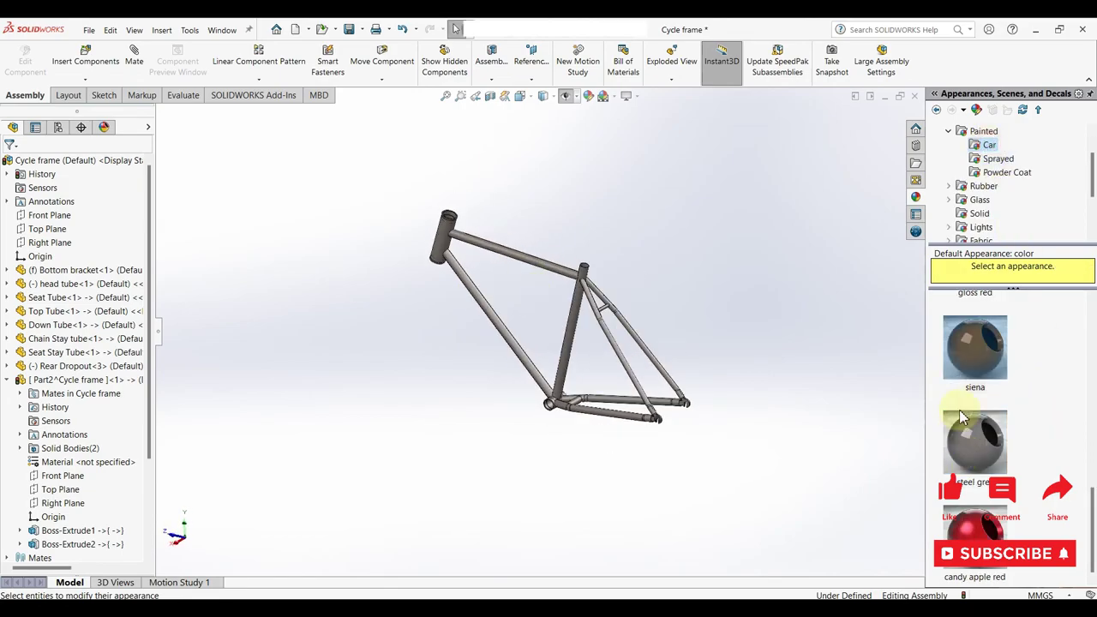
click(975, 347)
scroll(529, 316, down, 1)
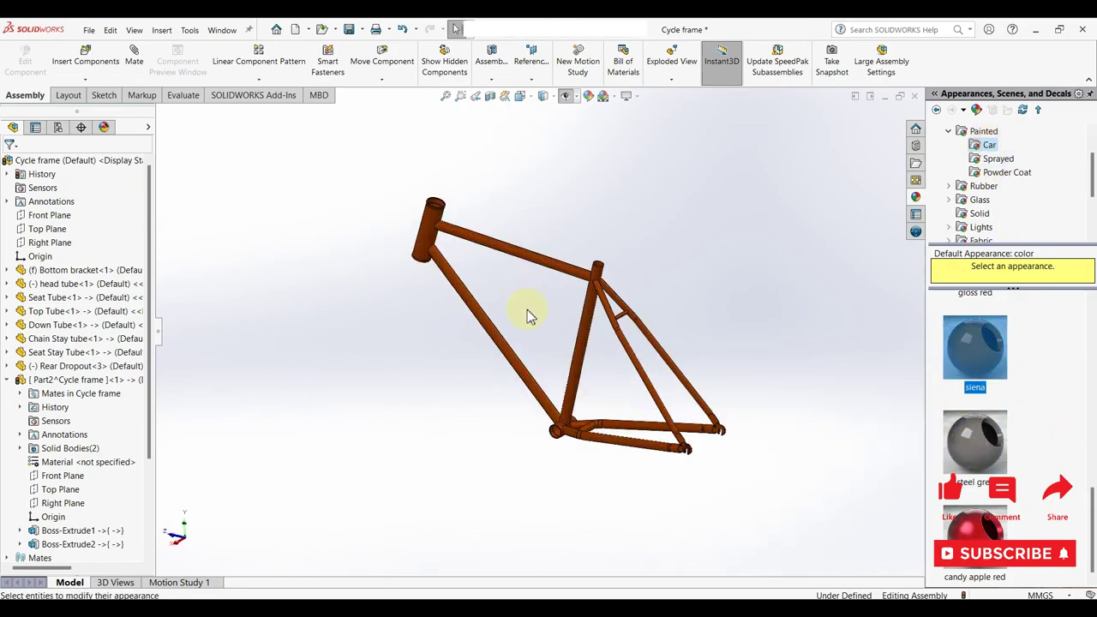
mouse_move(529, 317)
middle_down()
mouse_move(578, 318)
mouse_move(500, 308)
mouse_move(539, 320)
middle_up()
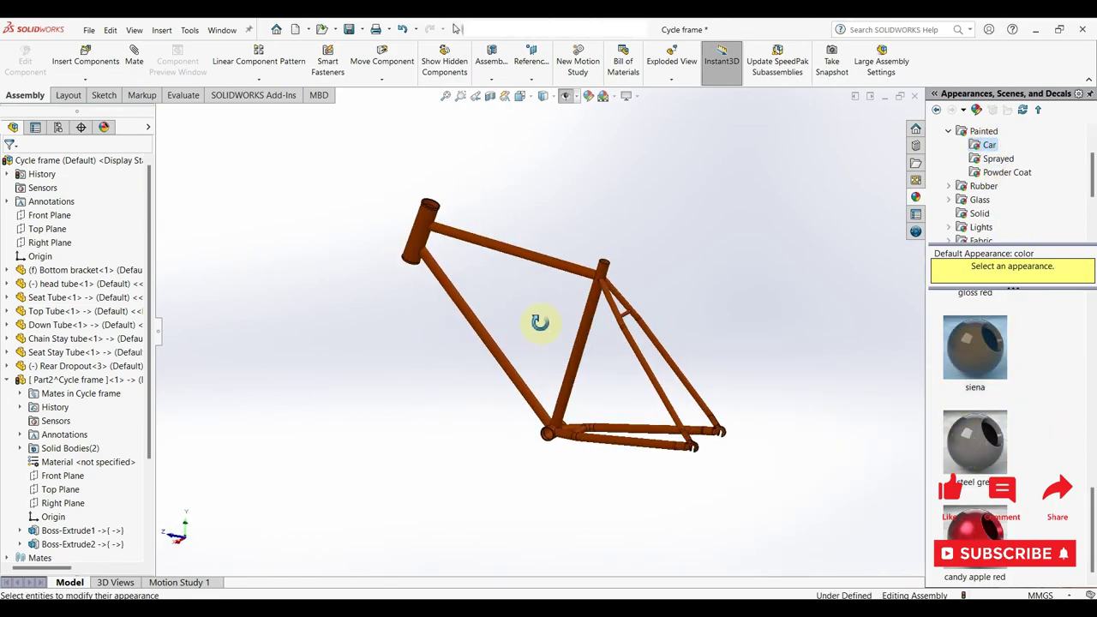
click(968, 572)
- Paint the frame with red spray paint from Painted > Sprayed
mouse_move(620, 392)
middle_down()
mouse_move(632, 282)
mouse_move(582, 393)
mouse_move(681, 417)
mouse_move(630, 431)
middle_up()
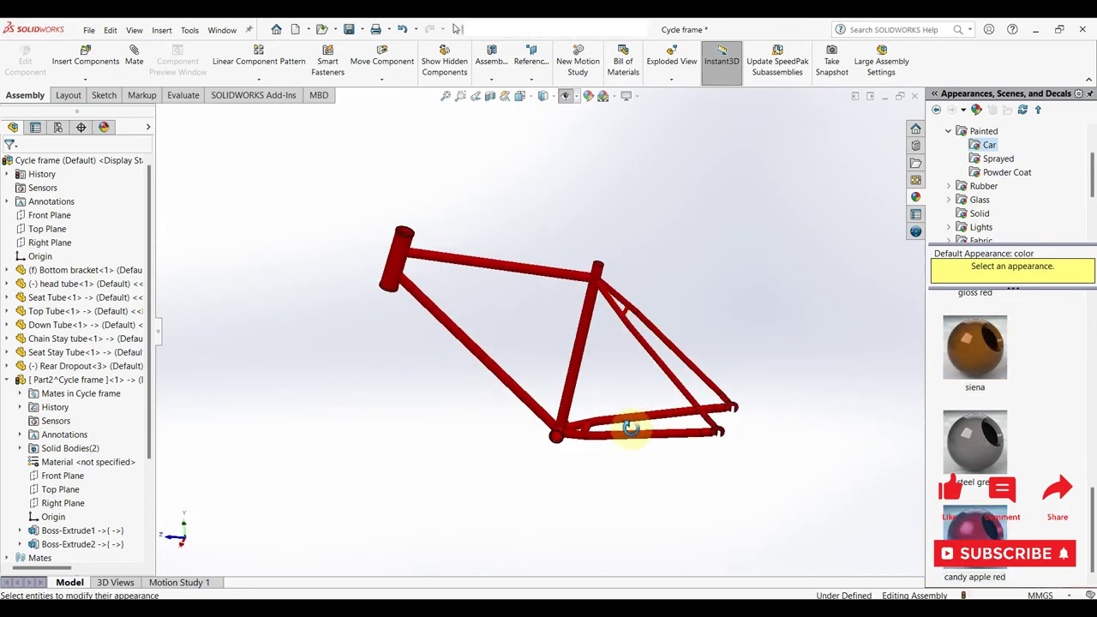
click(983, 161)
click(983, 341)
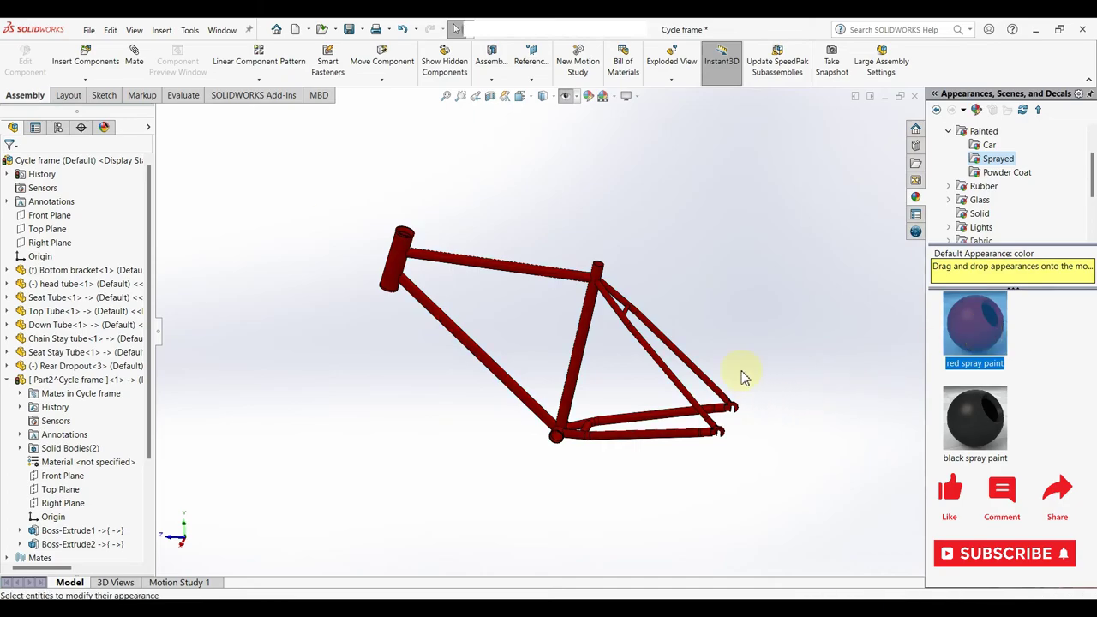
middle_drag(745, 379, 711, 397)
- Turn on RealView Graphics and apply black spray paint to the frame
click(631, 96)
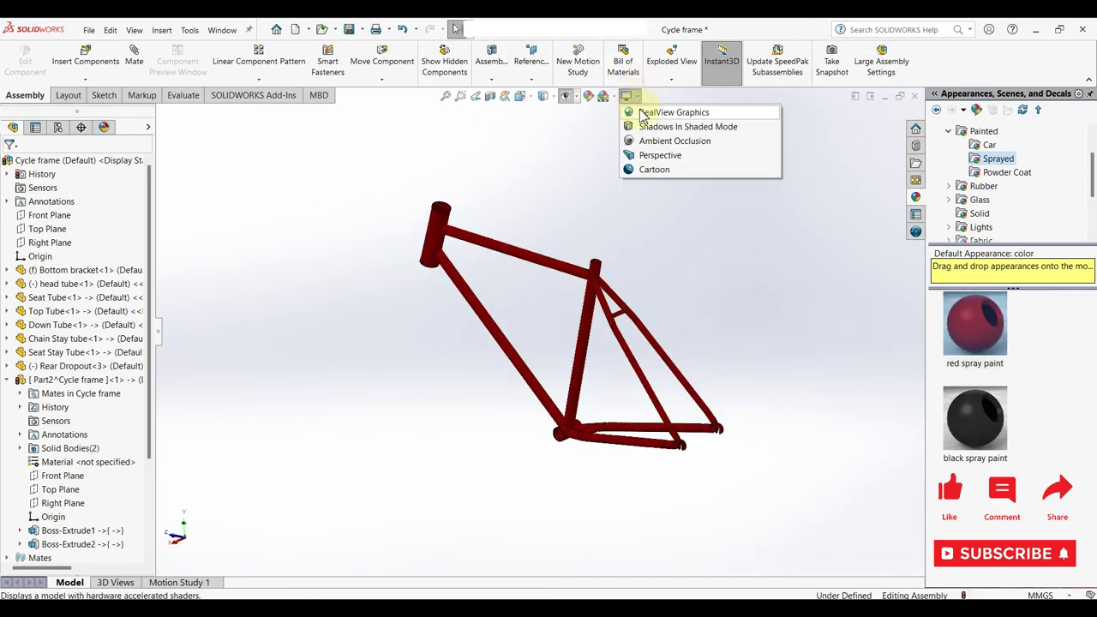
click(642, 113)
click(991, 436)
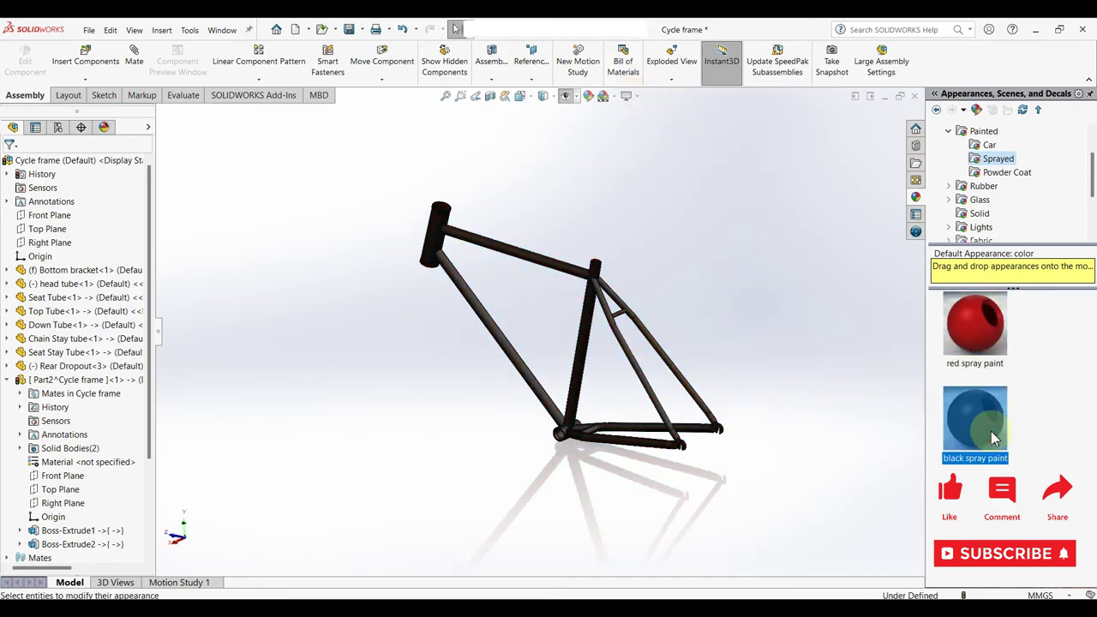
- Try the aluminum powdercoat and then the dark powdercoat on the frame
click(1005, 175)
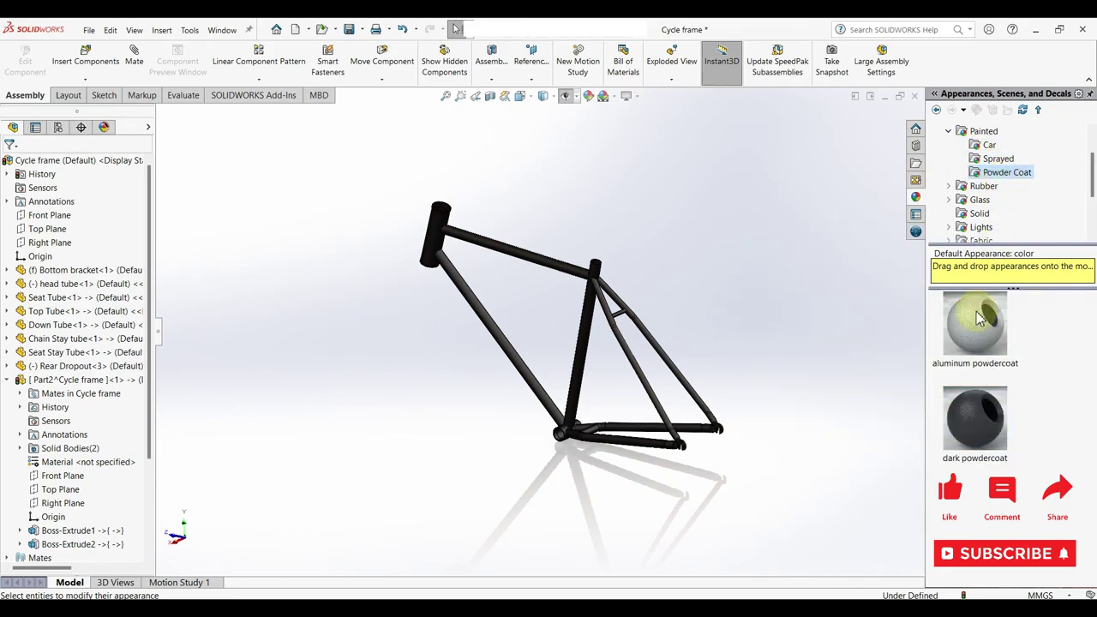
click(980, 317)
click(984, 442)
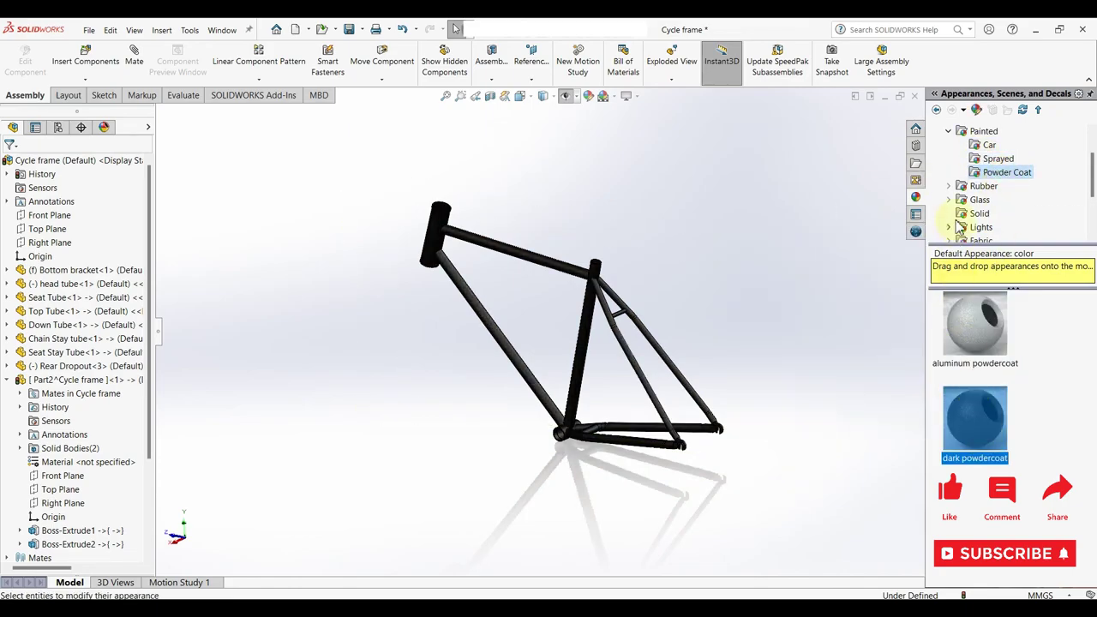
- Try the car paints metallic warm grey, glossy blue, steel grey and siena on the frame
click(984, 145)
scroll(999, 431, down, 2)
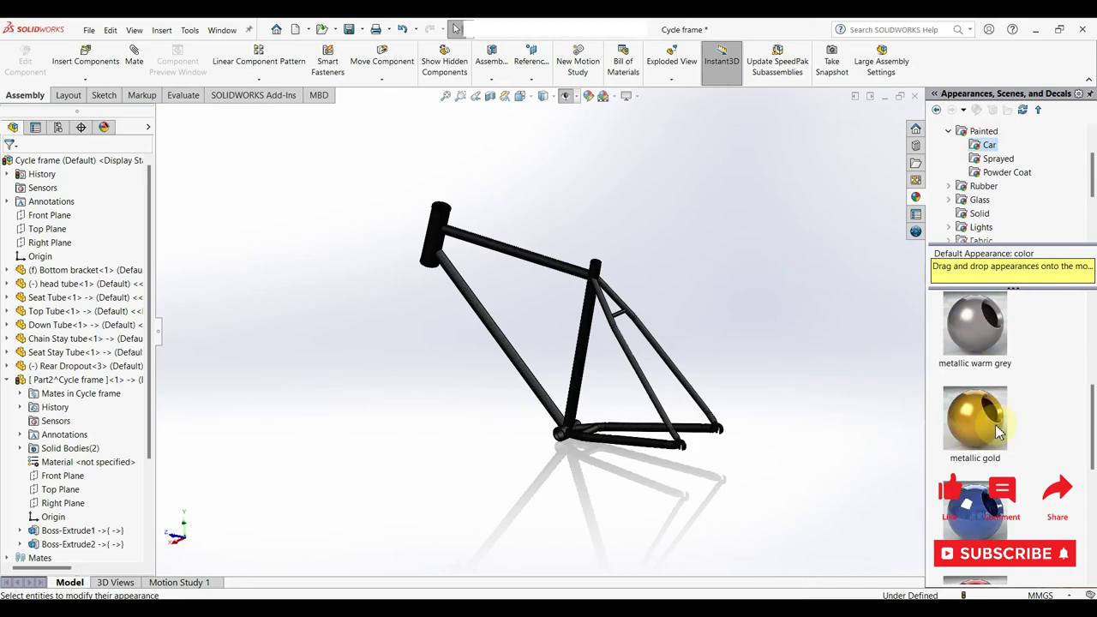
click(980, 341)
mouse_move(816, 420)
middle_down()
mouse_move(818, 301)
mouse_move(772, 411)
mouse_move(784, 346)
mouse_move(785, 388)
mouse_move(910, 515)
middle_up()
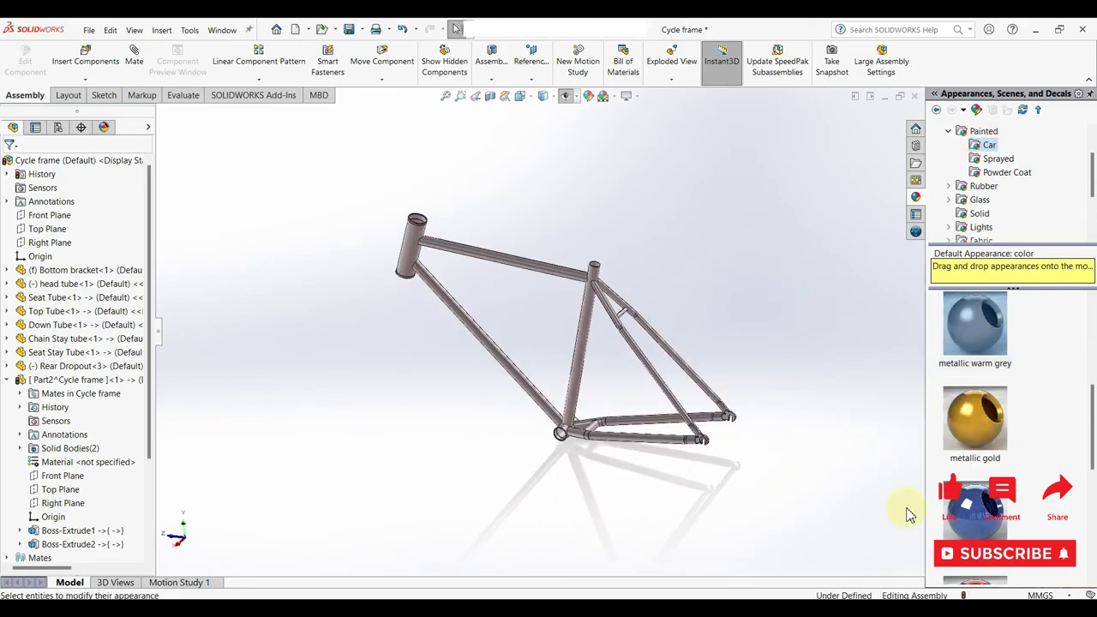
click(975, 506)
mouse_move(777, 483)
middle_down()
mouse_move(767, 417)
mouse_move(728, 455)
mouse_move(889, 443)
middle_up()
scroll(1005, 461, down, 5)
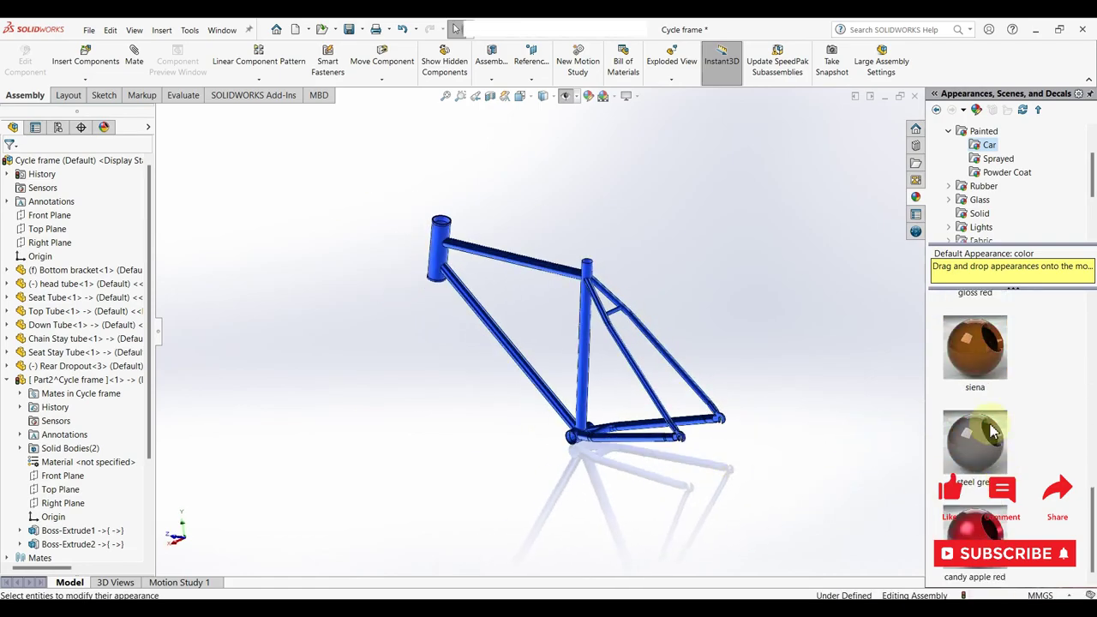
click(992, 433)
click(953, 380)
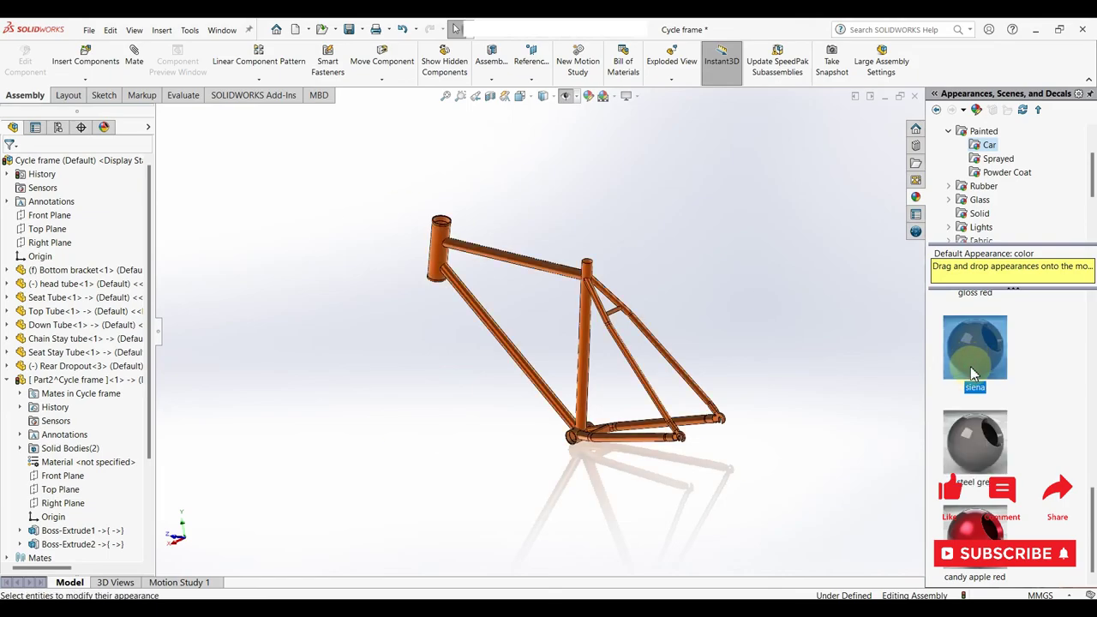
- Try gloss red and then metallic gold car paint on the frame
scroll(995, 428, up, 2)
click(997, 439)
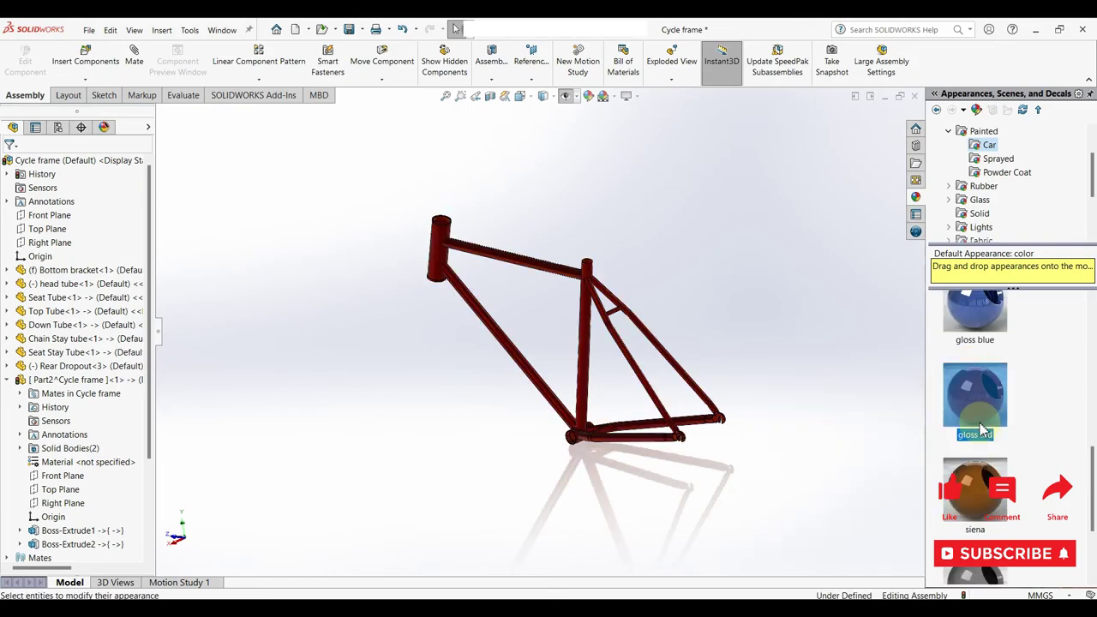
mouse_move(811, 434)
middle_down()
mouse_move(801, 477)
mouse_move(789, 457)
mouse_move(823, 445)
middle_up()
scroll(978, 386, up, 1)
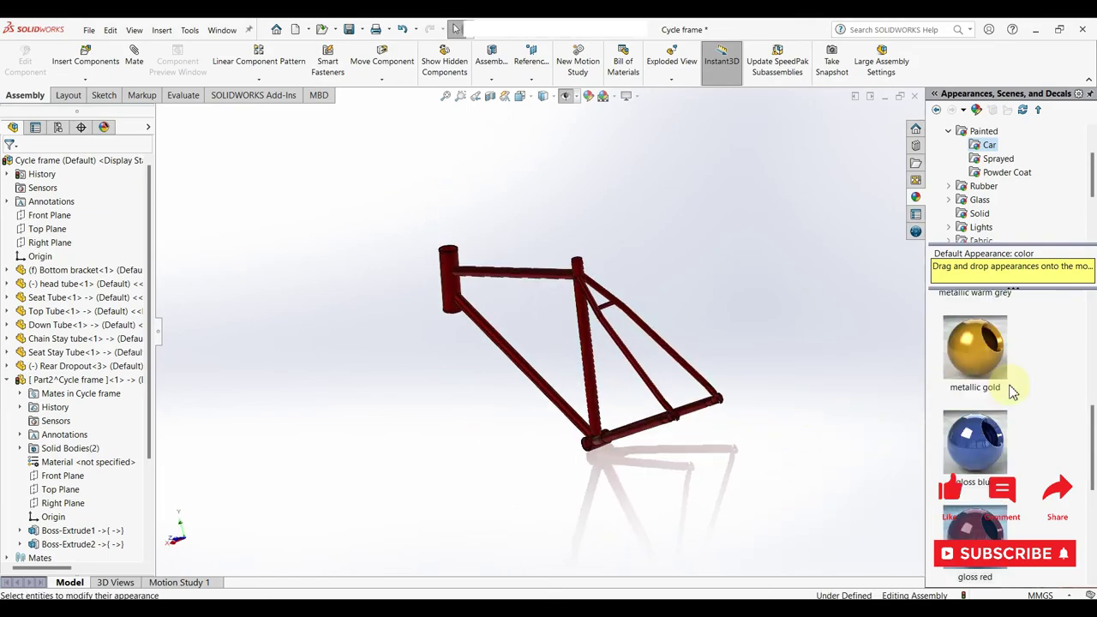
click(975, 347)
mouse_move(902, 390)
middle_down()
mouse_move(845, 454)
mouse_move(855, 440)
middle_up()
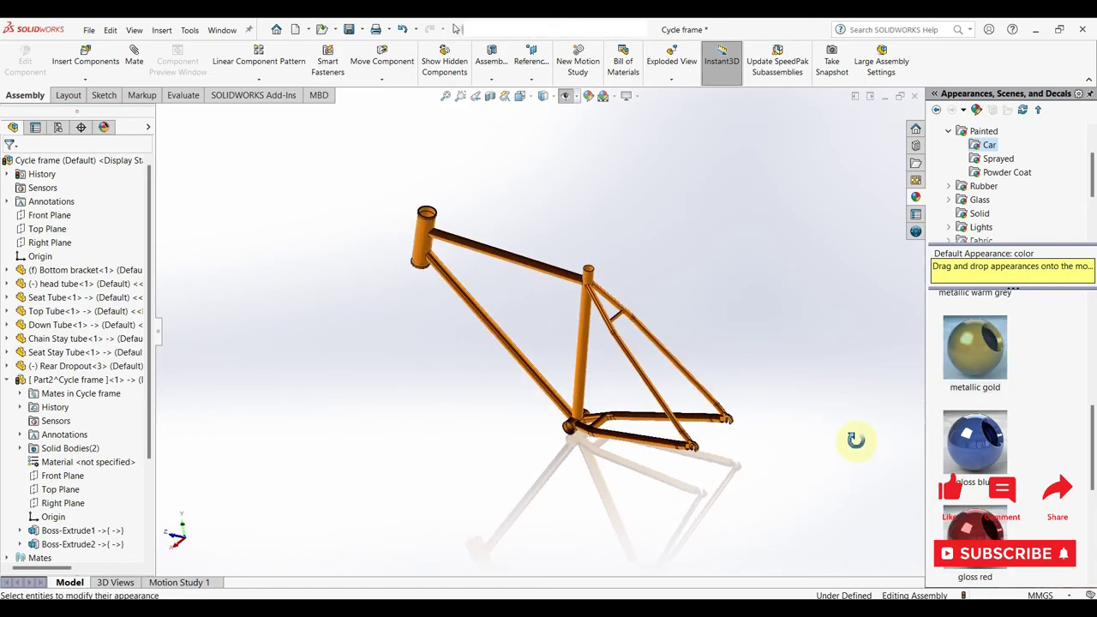
scroll(985, 367, up, 3)
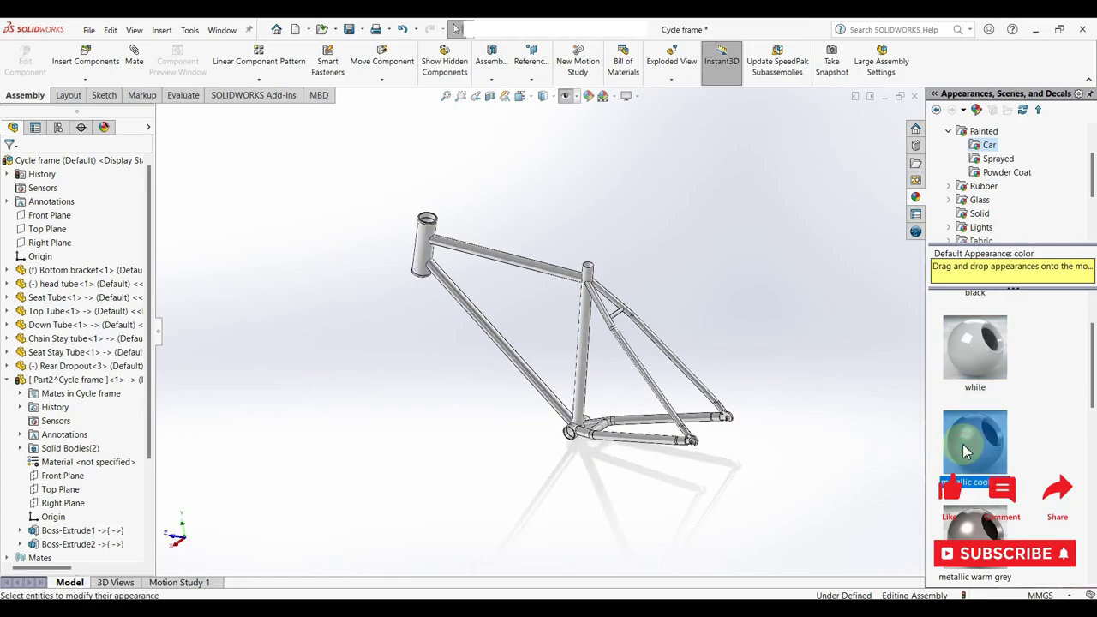
scroll(973, 441, up, 1)
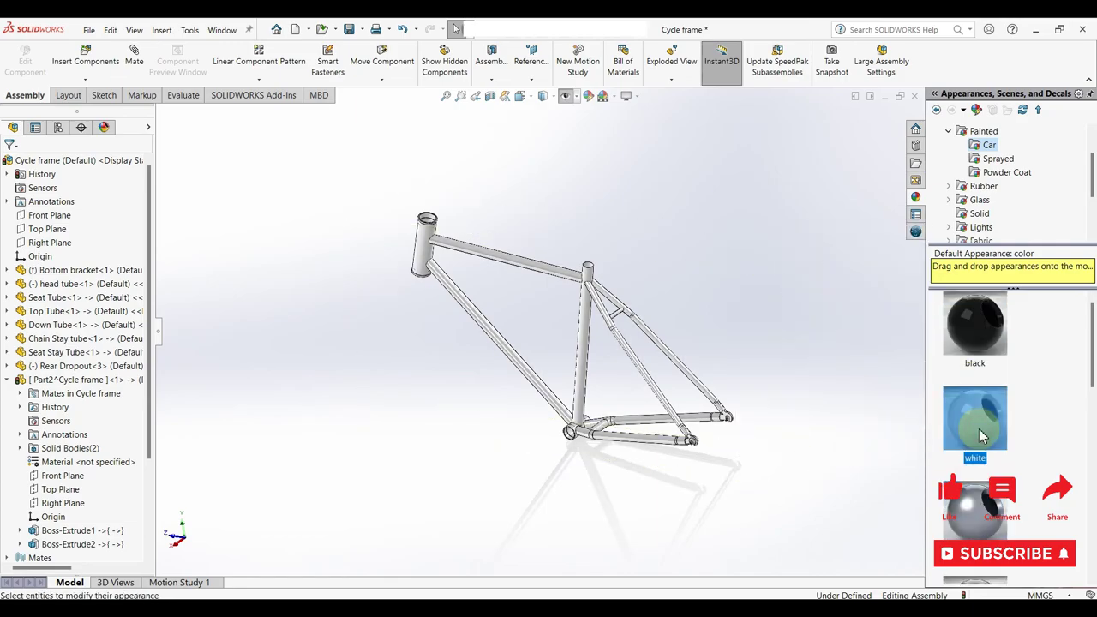
scroll(981, 433, down, 2)
scroll(986, 455, up, 1)
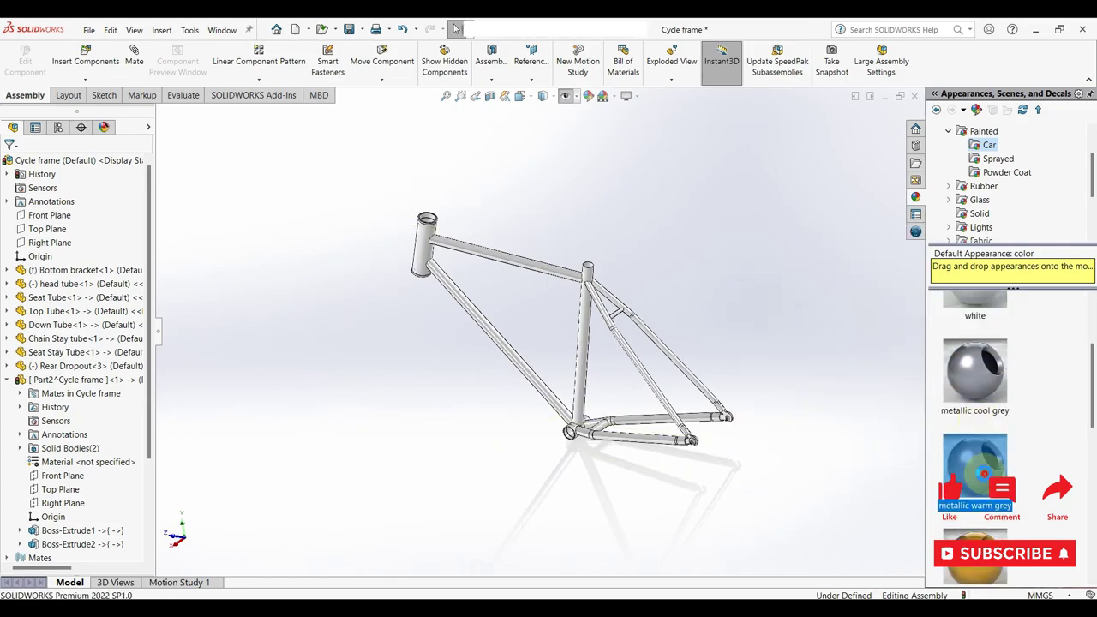
- Try metallic gold, metallic cool grey and white car paints, finishing the frame in black
mouse_move(800, 467)
middle_down()
mouse_move(814, 360)
mouse_move(778, 421)
mouse_move(789, 368)
mouse_move(843, 412)
mouse_move(863, 380)
mouse_move(816, 458)
mouse_move(835, 421)
mouse_move(831, 382)
mouse_move(815, 437)
mouse_move(828, 372)
mouse_move(799, 448)
mouse_move(818, 448)
mouse_move(857, 415)
mouse_move(845, 443)
mouse_move(813, 411)
mouse_move(812, 444)
mouse_move(794, 397)
mouse_move(781, 421)
mouse_move(793, 445)
mouse_move(878, 368)
mouse_move(737, 454)
mouse_move(766, 472)
mouse_move(809, 558)
mouse_move(804, 578)
mouse_move(674, 492)
mouse_move(627, 527)
mouse_move(578, 477)
mouse_move(583, 539)
mouse_move(589, 494)
mouse_move(582, 547)
mouse_move(612, 524)
mouse_move(620, 542)
mouse_move(657, 529)
mouse_move(586, 524)
mouse_move(534, 541)
mouse_move(542, 566)
mouse_move(541, 527)
mouse_move(547, 549)
middle_up()
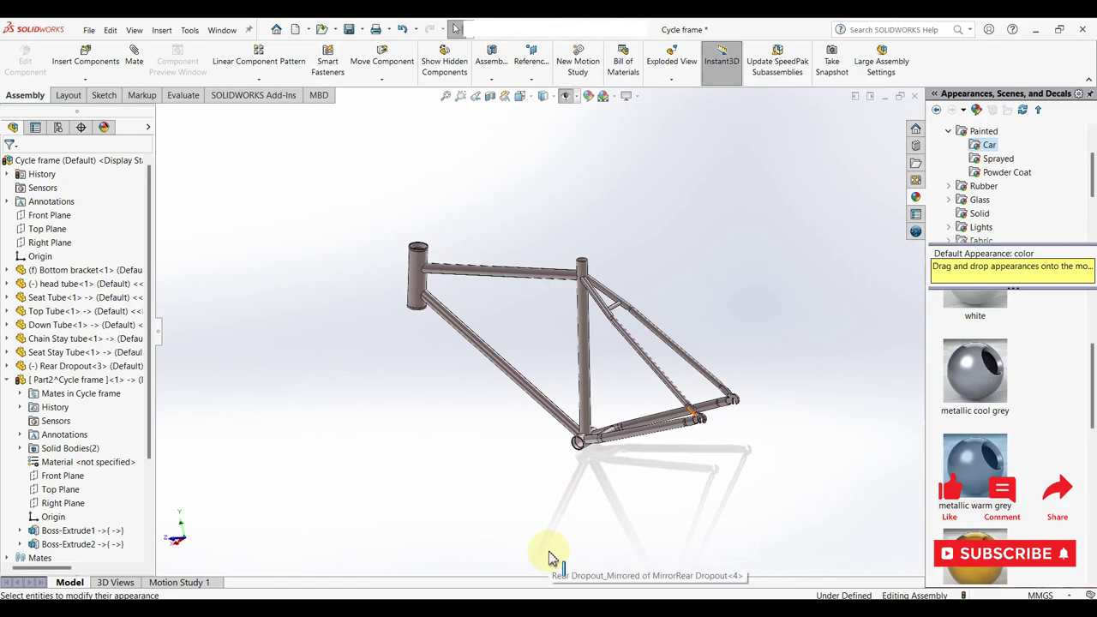
scroll(1003, 480, down, 3)
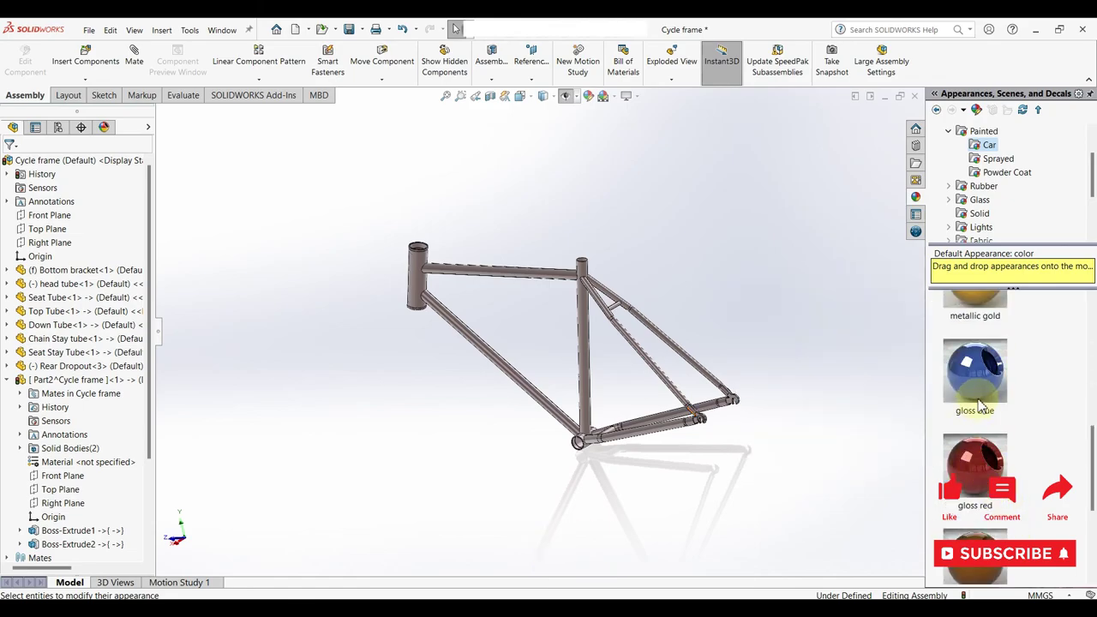
scroll(986, 397, up, 2)
drag(991, 440, 990, 429)
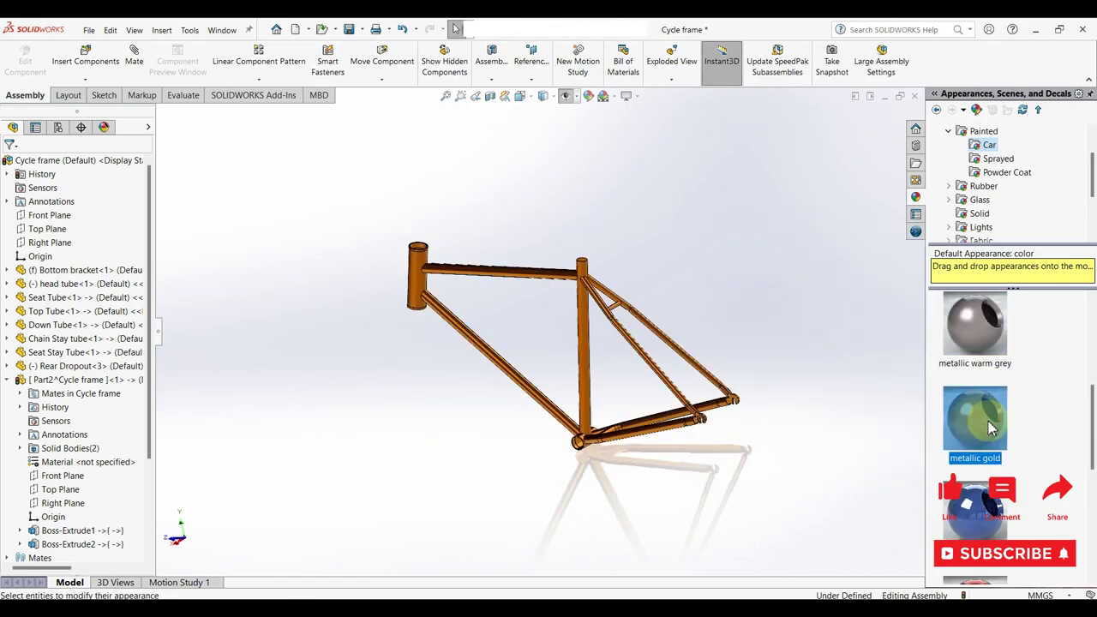
scroll(992, 429, up, 1)
click(992, 391)
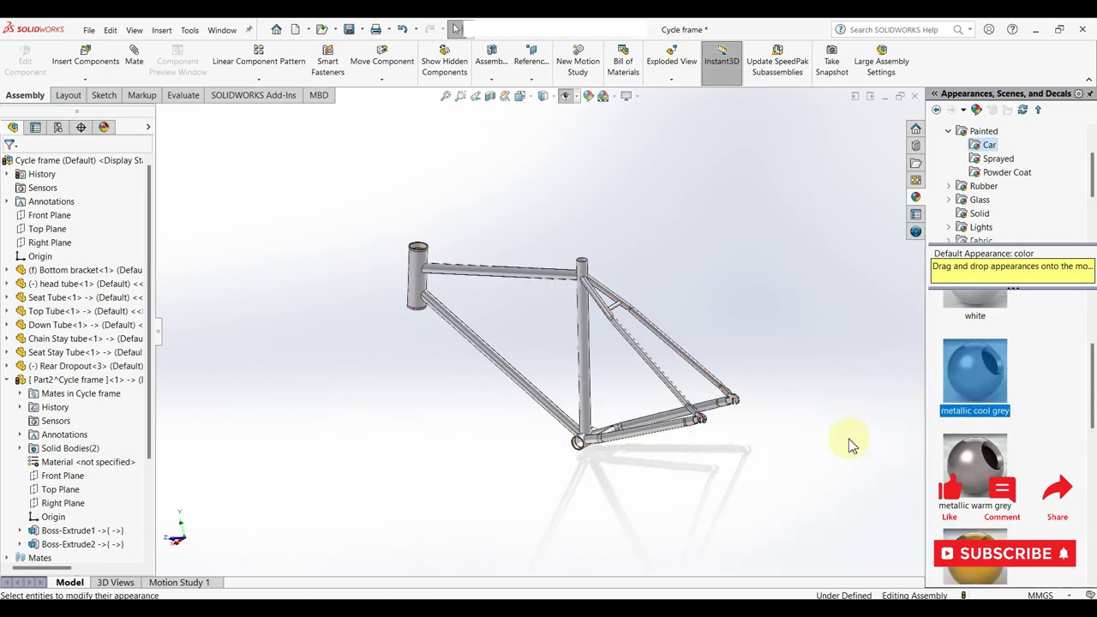
scroll(977, 420, up, 1)
click(990, 429)
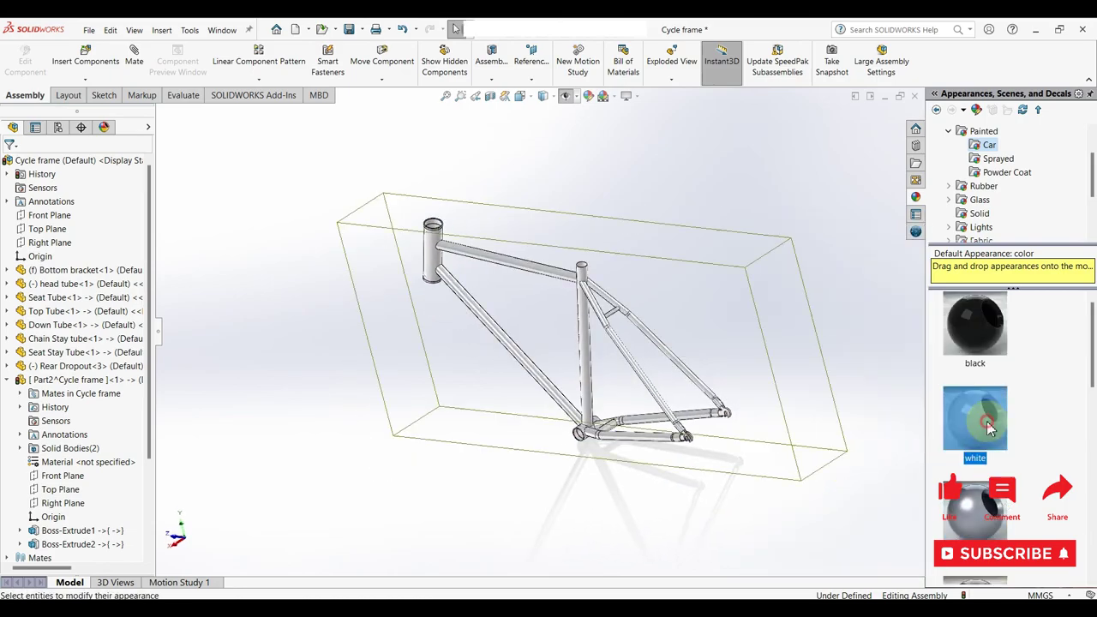
click(975, 324)
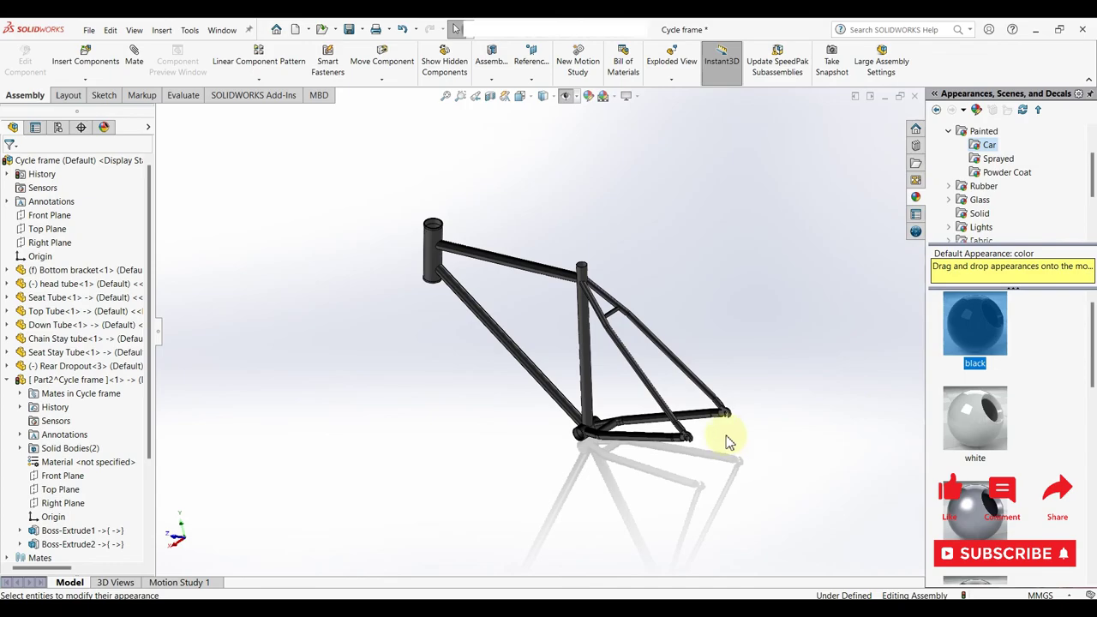